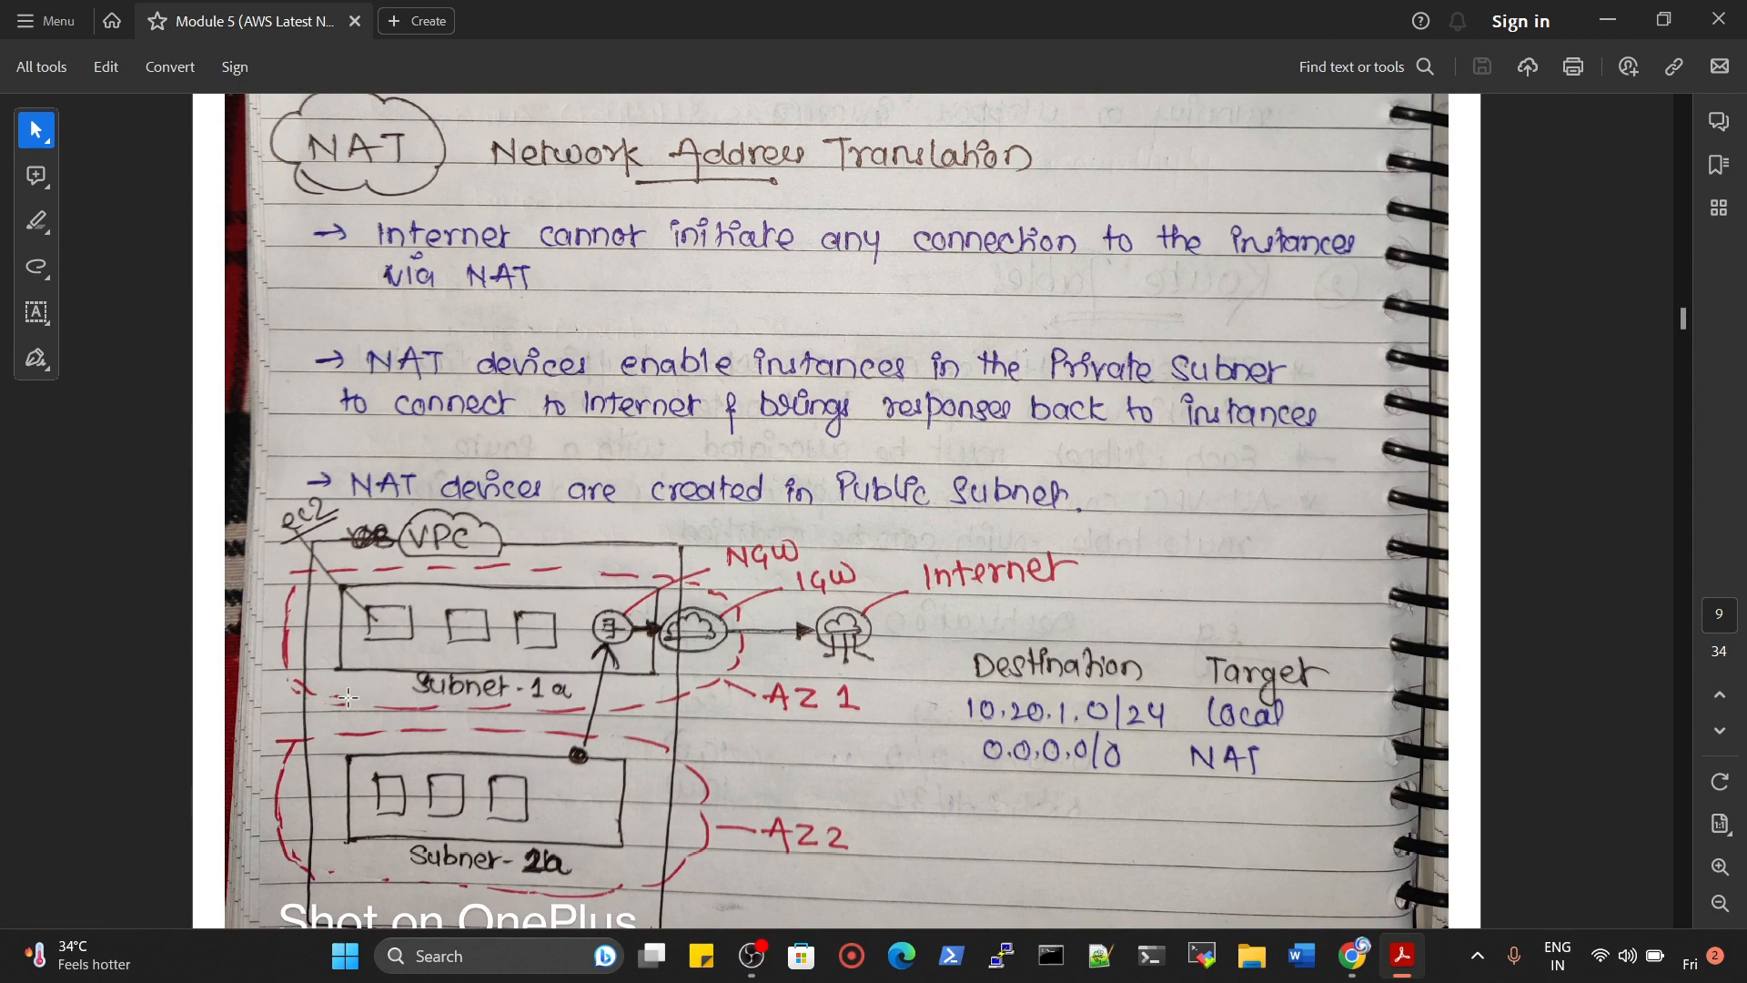
# Highlight the outlines of the VPC, Subnet-1a and Subnet-2a boxes in yellow, and undo those strokes
pyautogui.scroll(3, 346, 697)
pyautogui.scroll(-2, 222, 587)
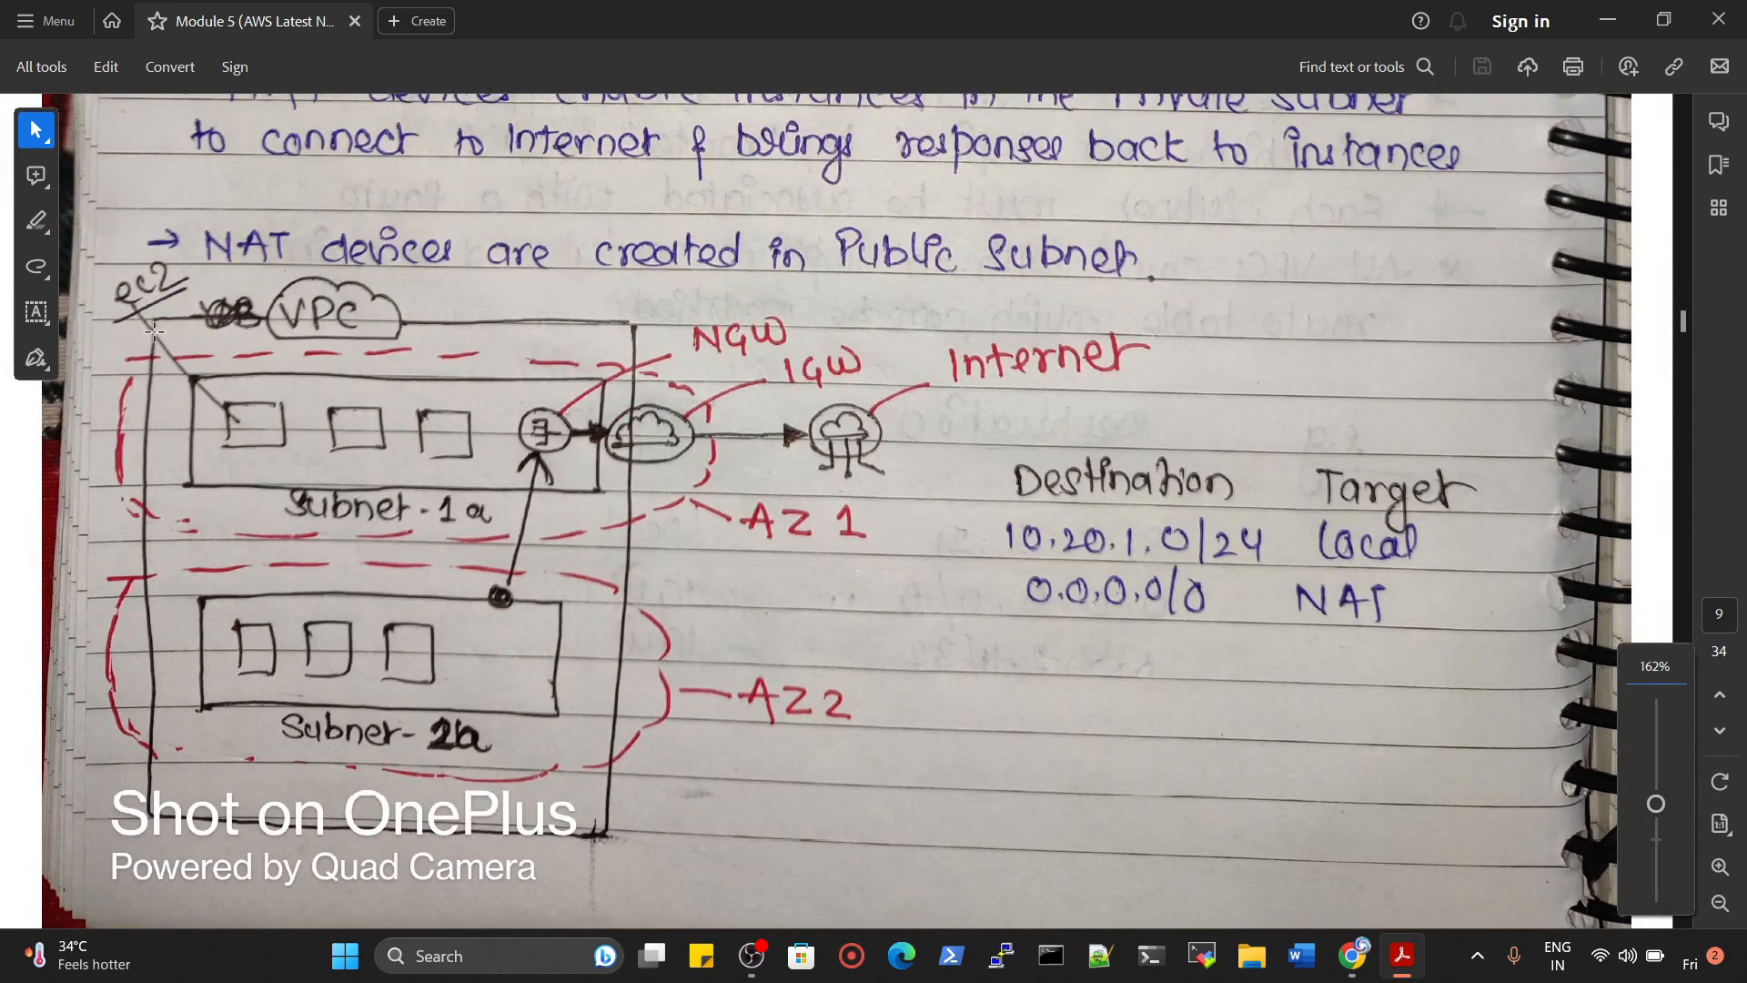
pyautogui.moveTo(153, 321); pyautogui.dragTo(604, 831)
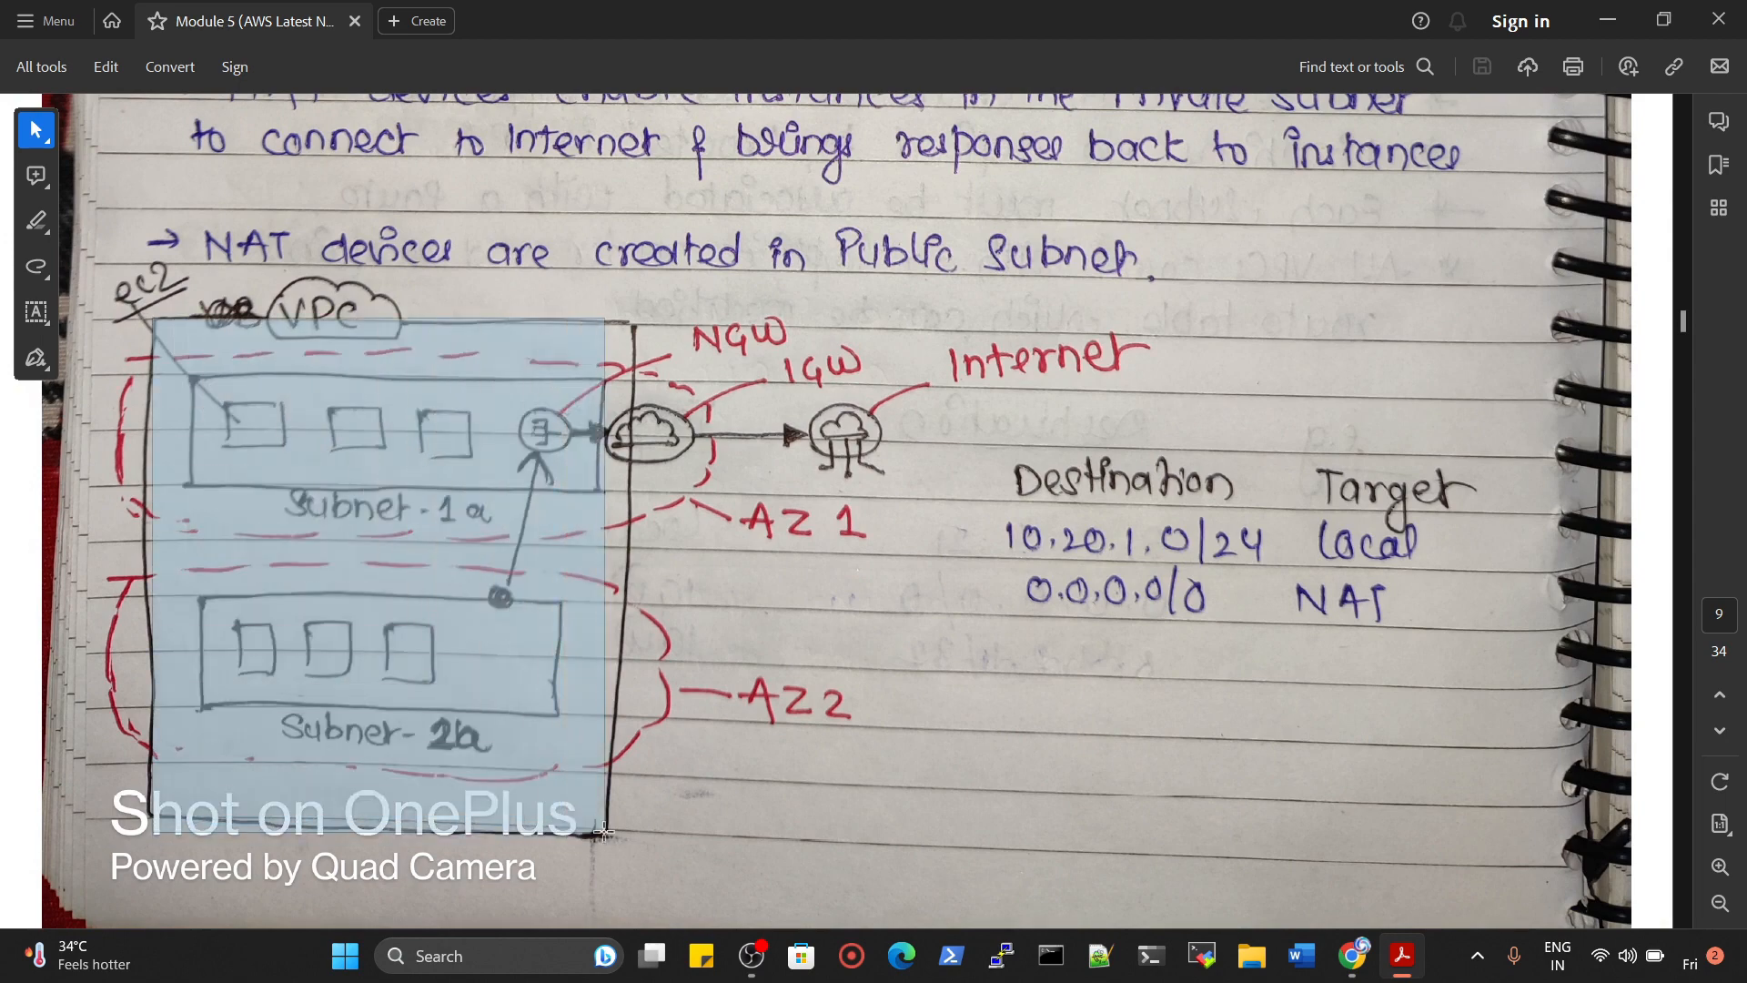
pyautogui.click(36, 221)
pyautogui.click(37, 221)
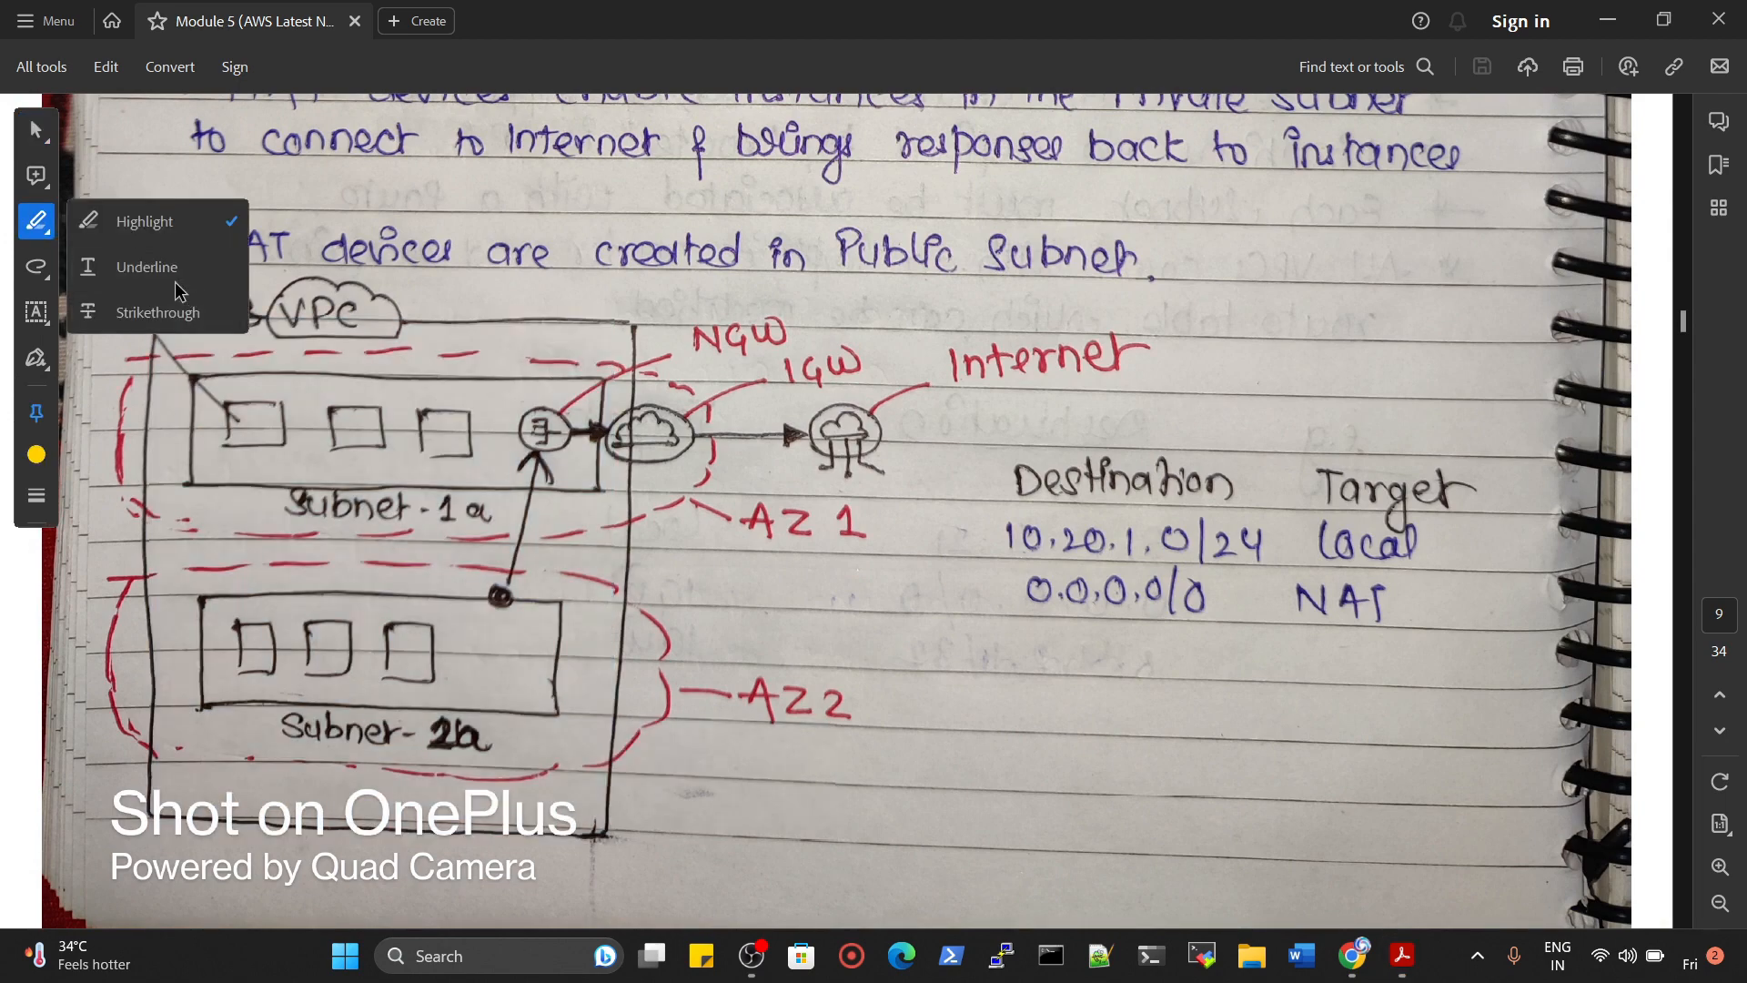
pyautogui.moveTo(148, 325)
pyautogui.mouseDown()
pyautogui.moveTo(612, 324)
pyautogui.moveTo(637, 590)
pyautogui.moveTo(617, 836)
pyautogui.moveTo(240, 824)
pyautogui.moveTo(141, 775)
pyautogui.moveTo(117, 445)
pyautogui.moveTo(142, 325)
pyautogui.moveTo(180, 473)
pyautogui.moveTo(546, 492)
pyautogui.moveTo(606, 391)
pyautogui.moveTo(241, 374)
pyautogui.mouseUp()
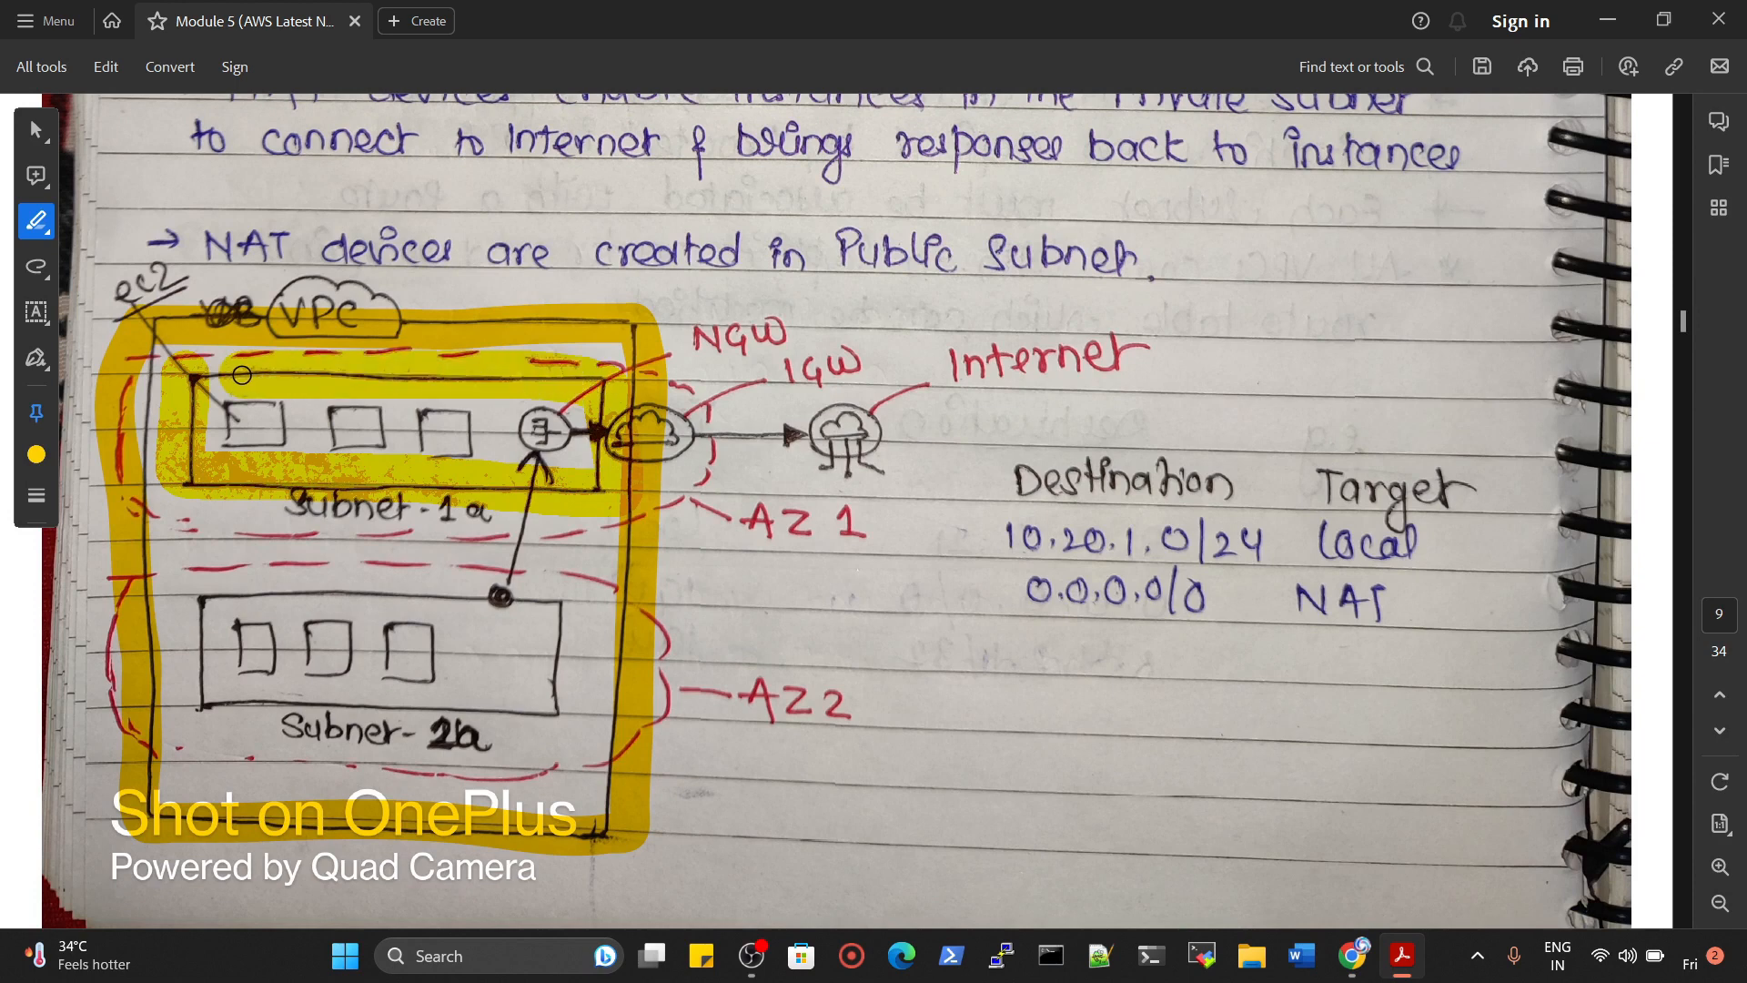
pyautogui.moveTo(202, 601)
pyautogui.mouseDown()
pyautogui.moveTo(194, 732)
pyautogui.moveTo(611, 699)
pyautogui.moveTo(254, 592)
pyautogui.mouseUp()
pyautogui.hotkey('ctrl', 'z')
pyautogui.hotkey('ctrl', 'z')
pyautogui.hotkey('ctrl', 'z')
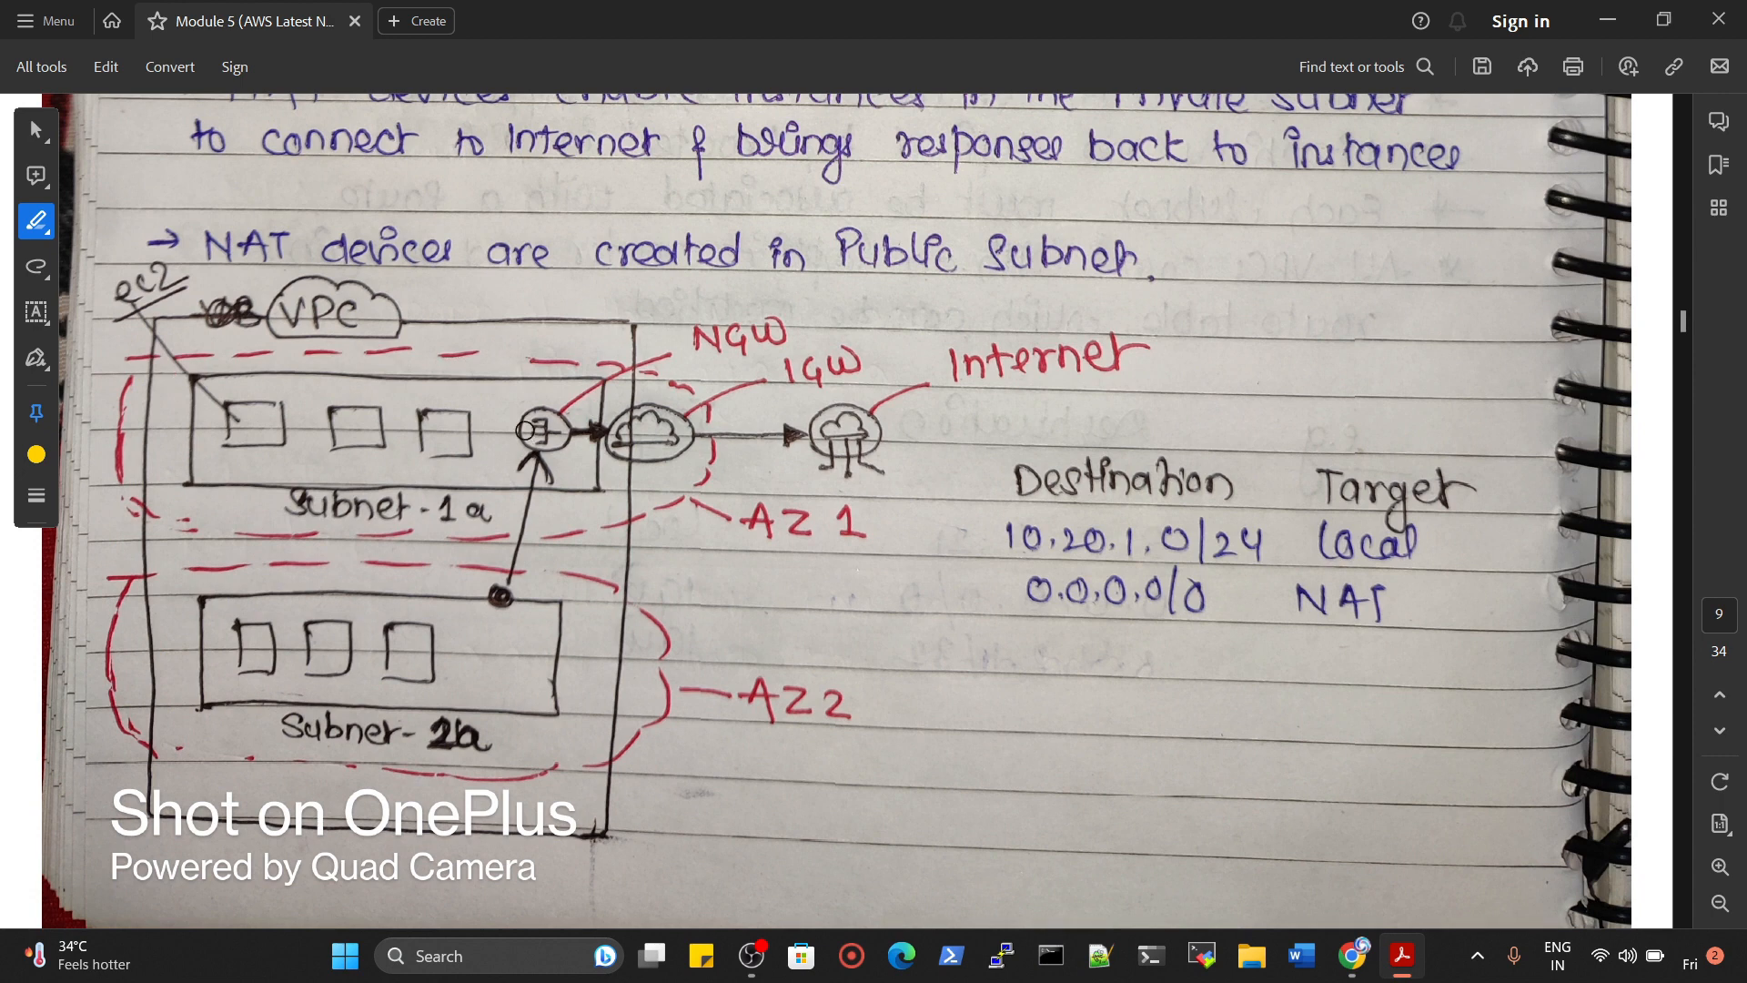
# Highlight the NAT gateway symbol in Subnet-1a and the dot at the arrow's start on Subnet-2a in yellow
pyautogui.moveTo(525, 431); pyautogui.dragTo(544, 435)
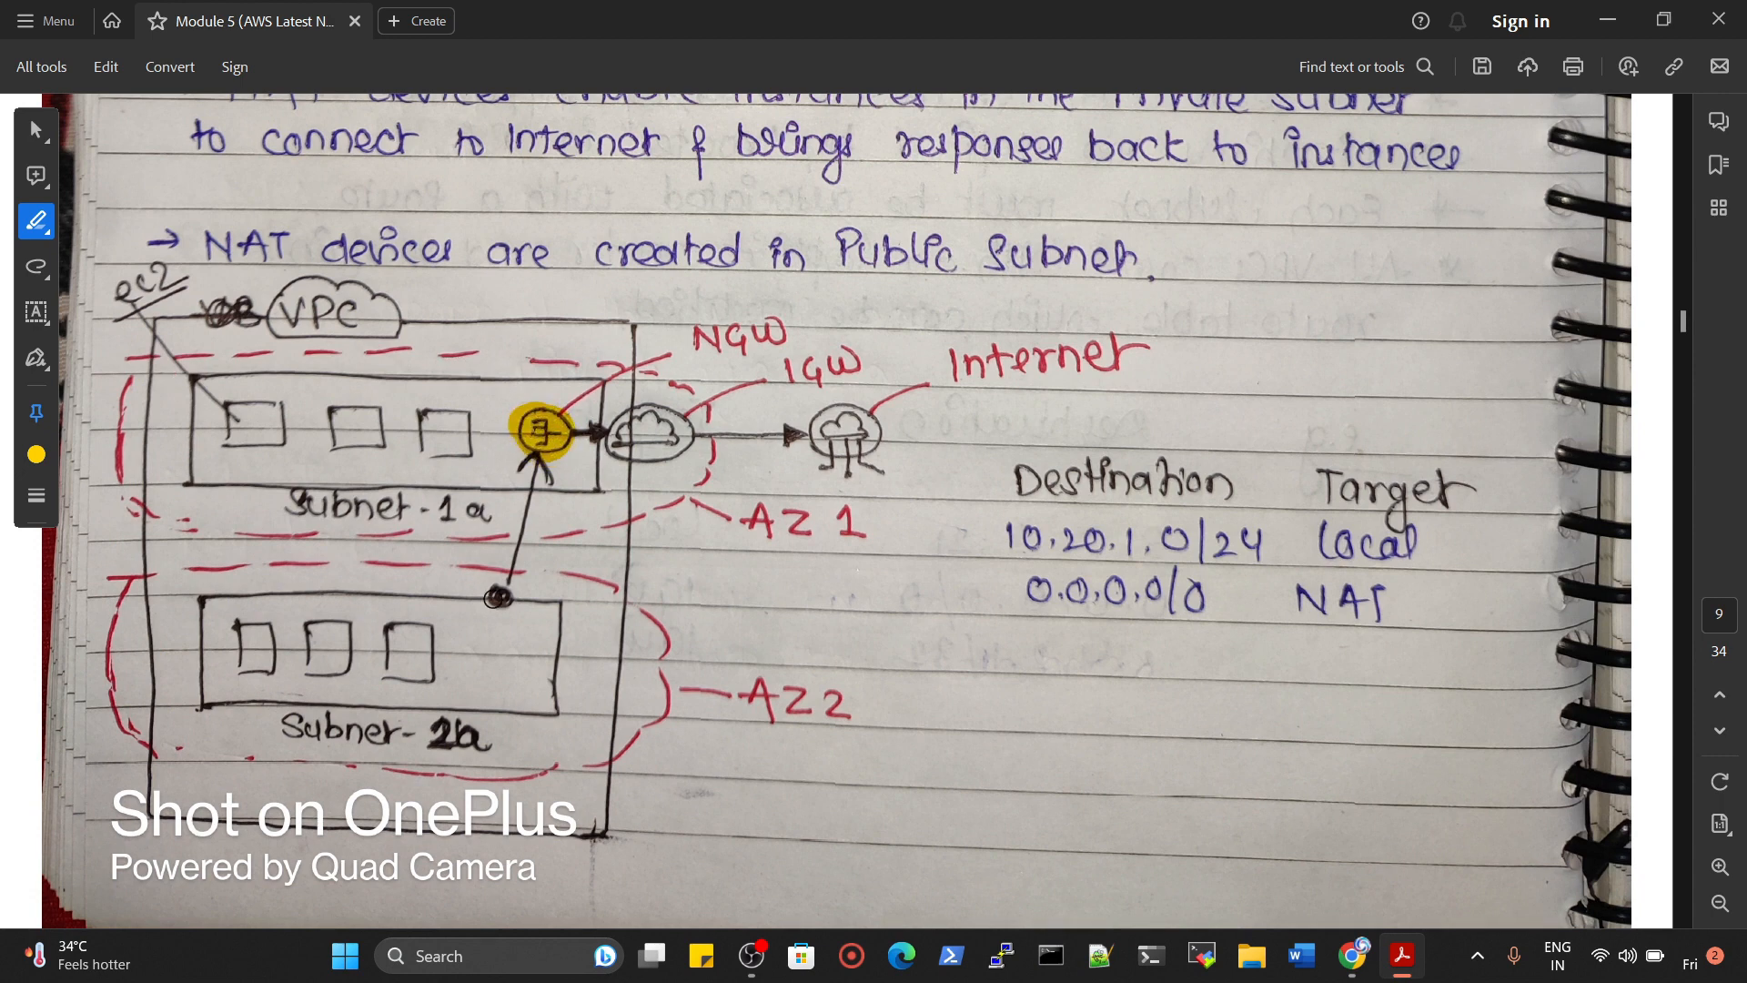
pyautogui.moveTo(499, 597); pyautogui.dragTo(499, 602)
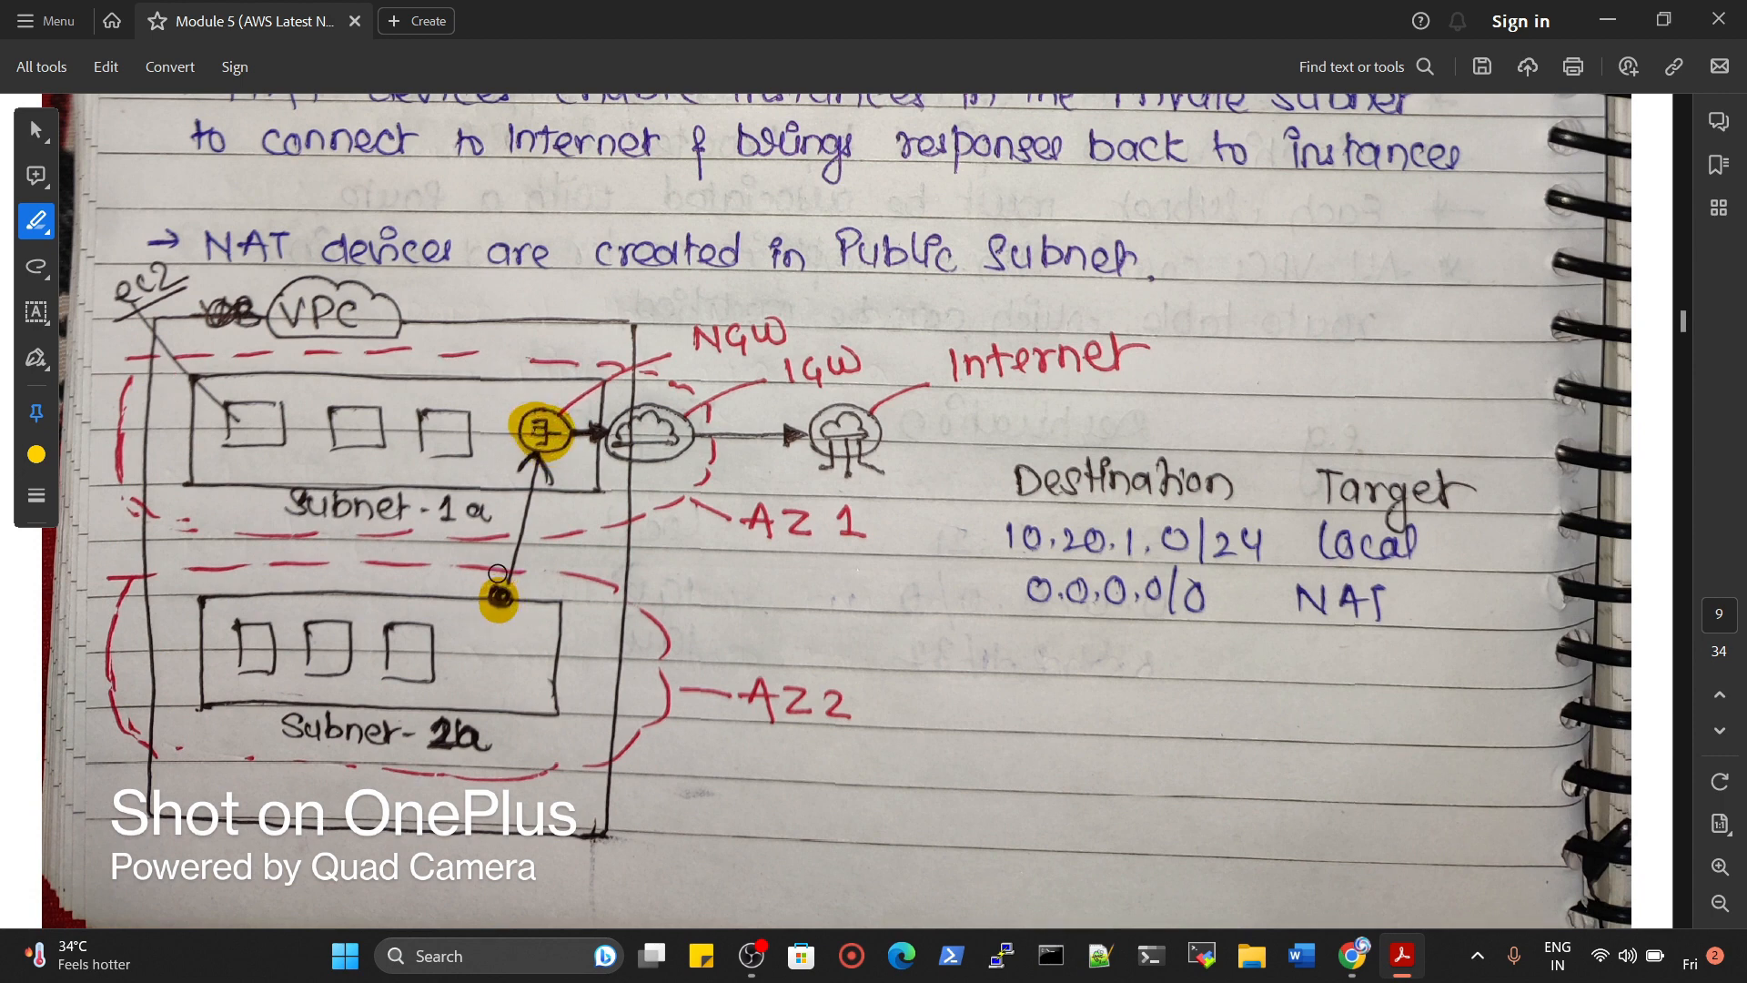
pyautogui.click(508, 589)
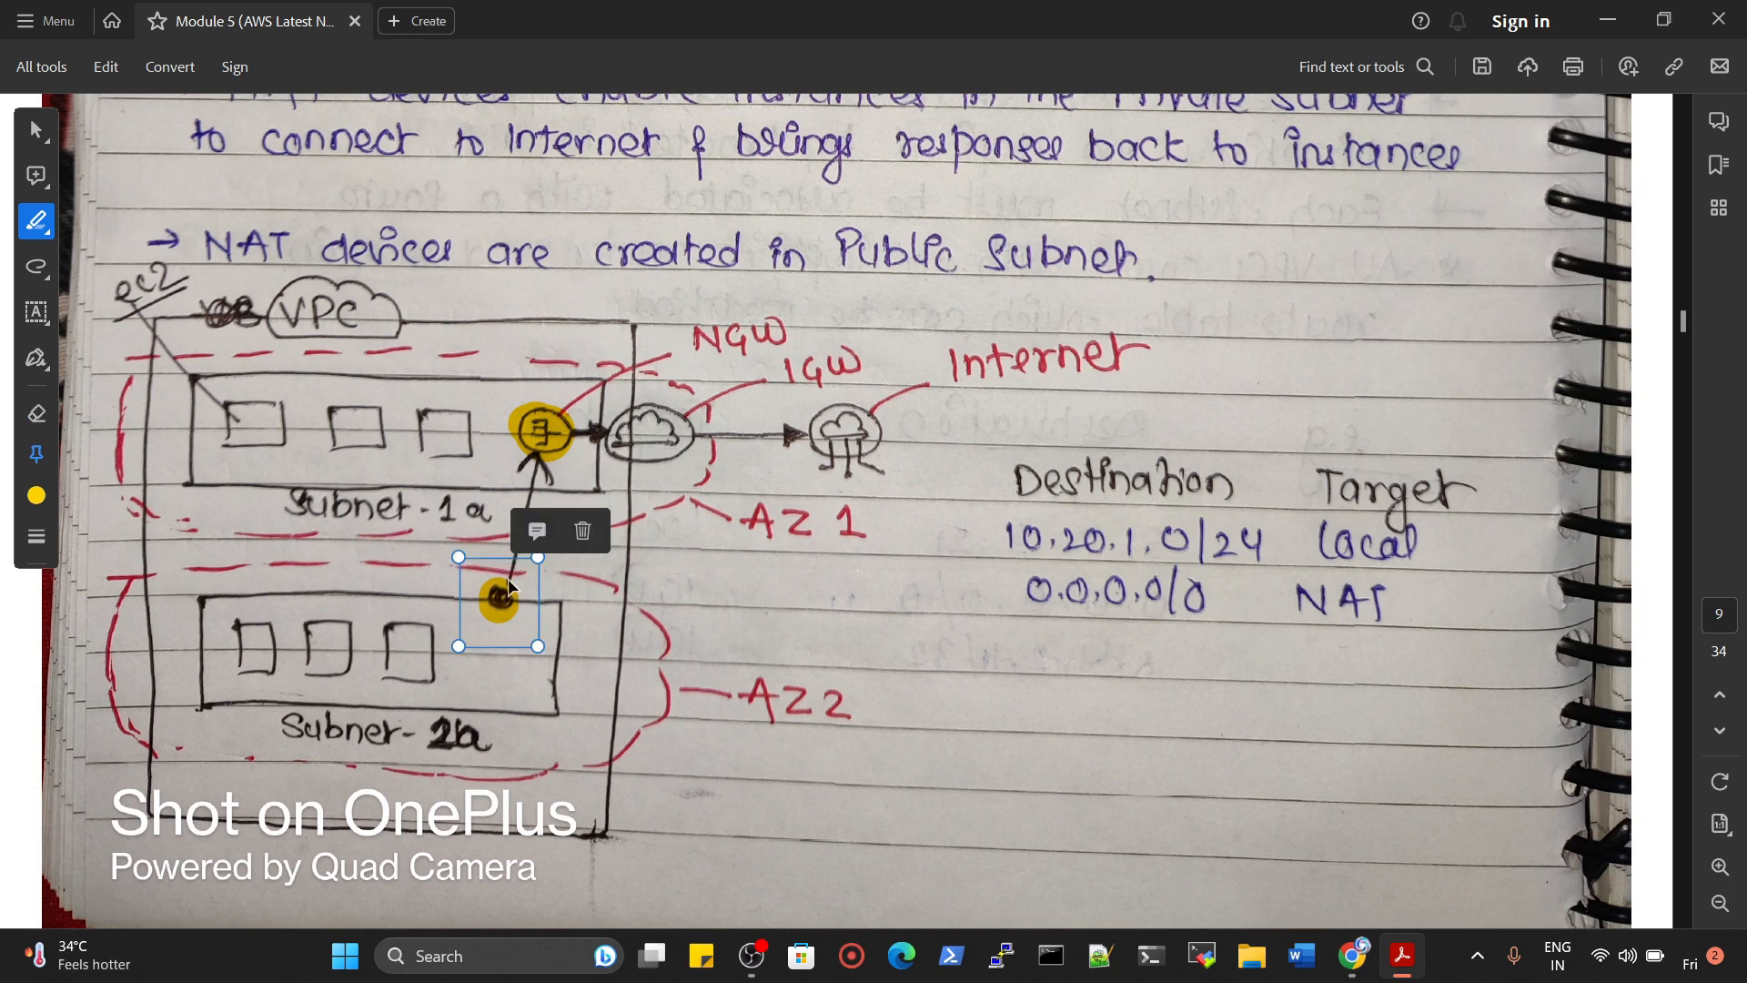
pyautogui.click(528, 462)
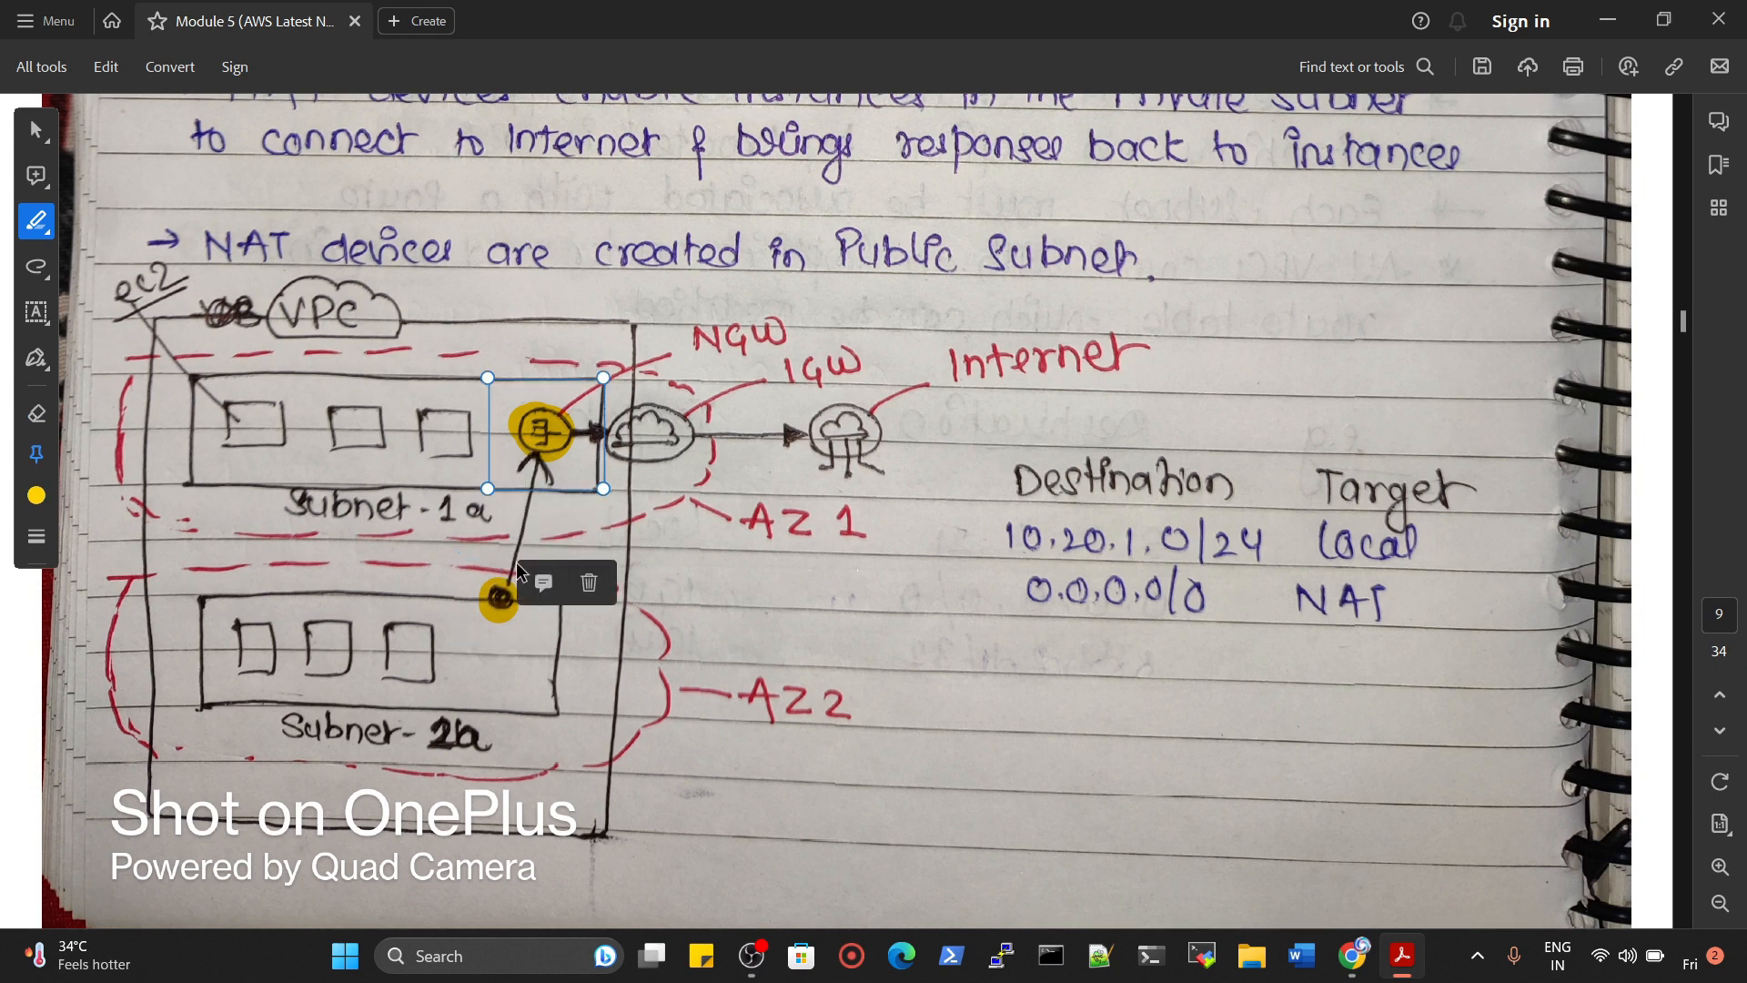
pyautogui.click(611, 434)
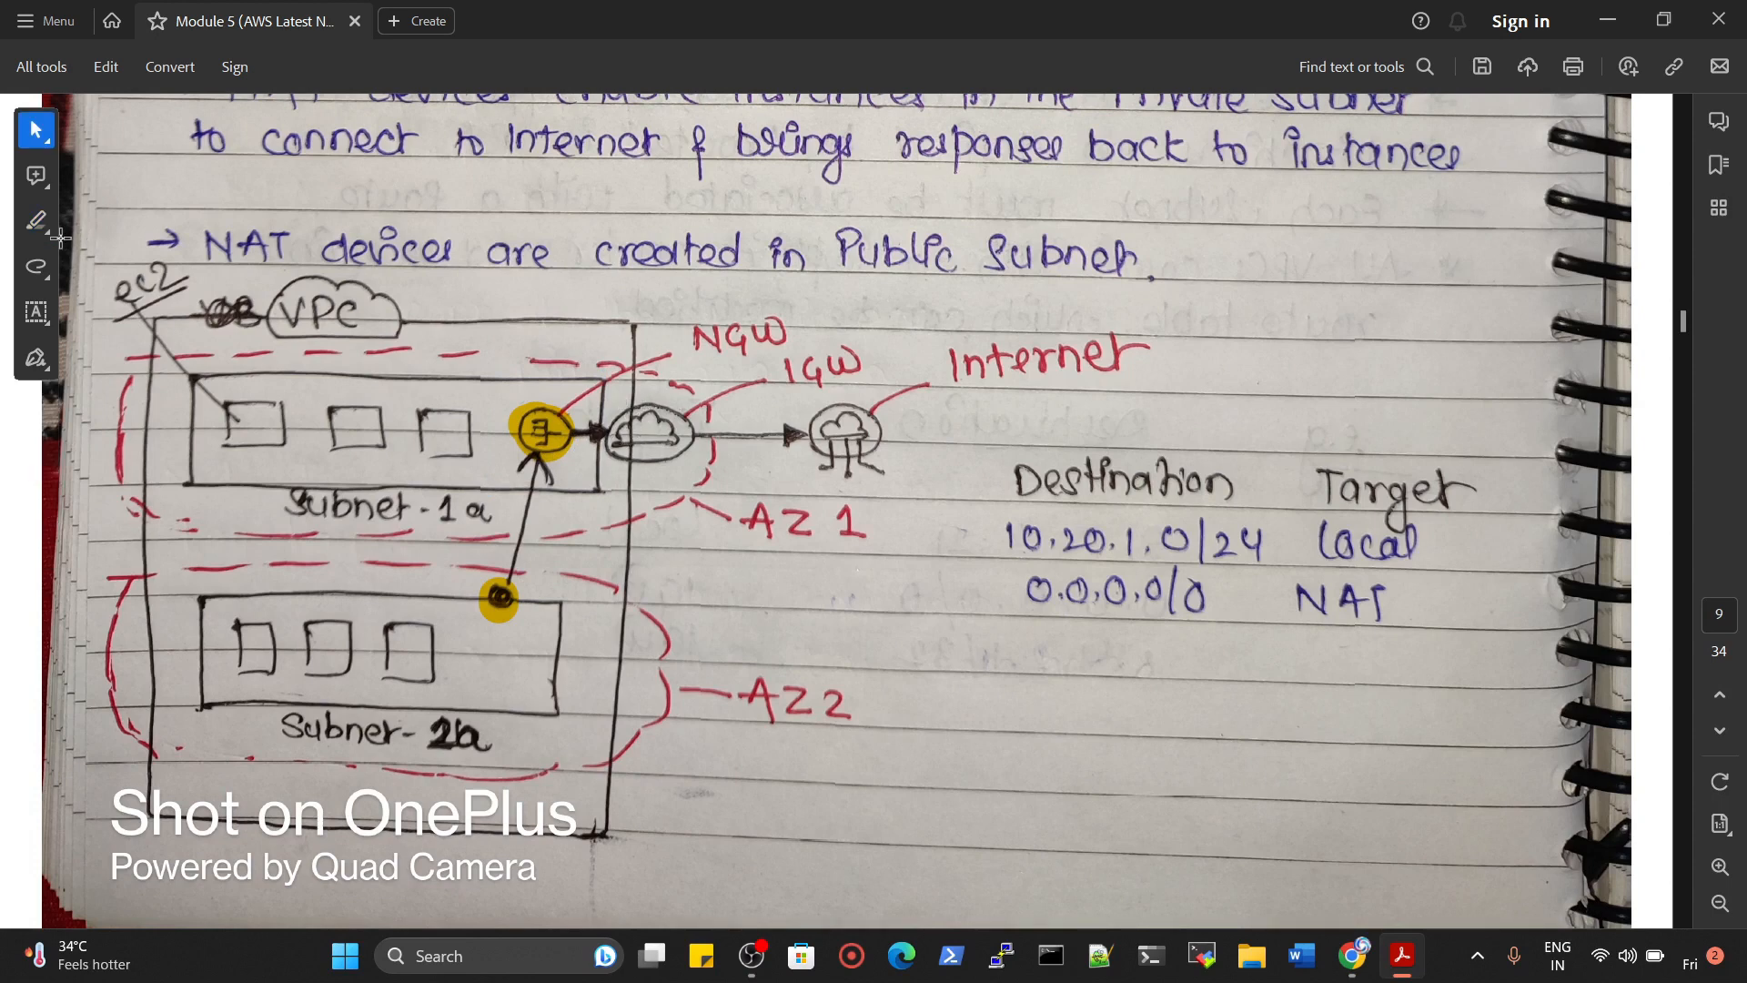
# Highlight the internet gateway, the Subnet-1a and Subnet-2a outlines, and the Internet symbol in the VPC diagram in yellow
pyautogui.click(36, 221)
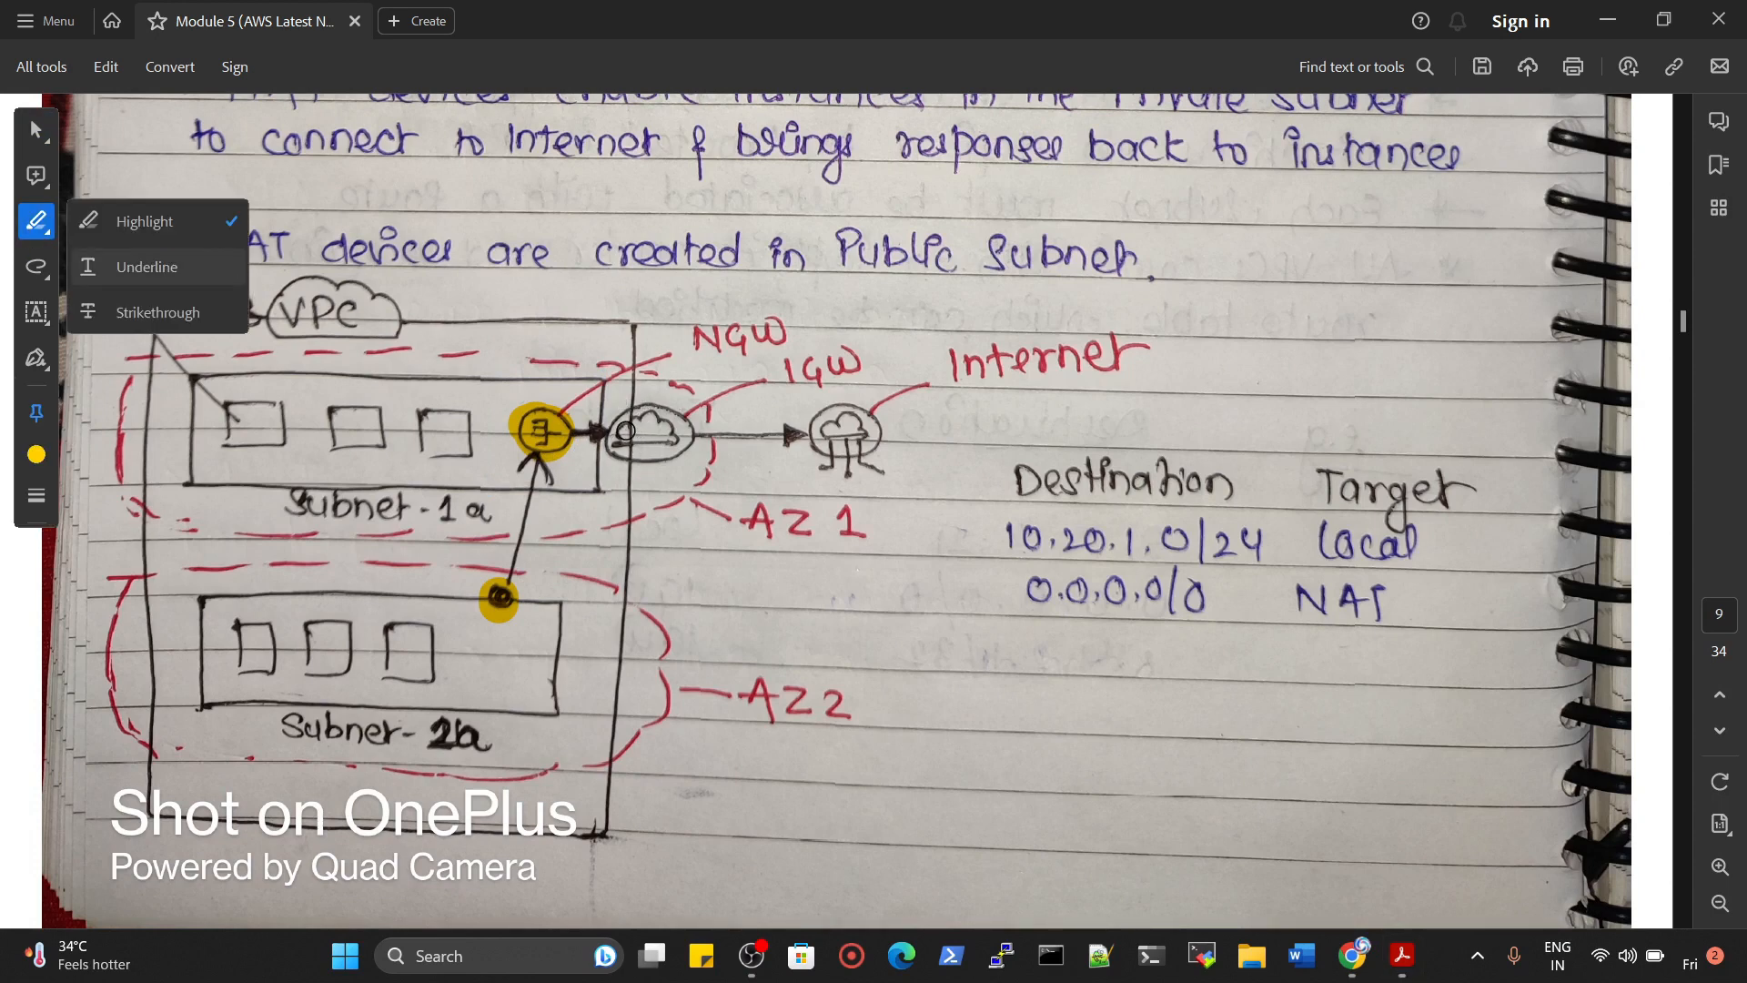
pyautogui.moveTo(637, 451)
pyautogui.mouseDown()
pyautogui.moveTo(692, 421)
pyautogui.moveTo(587, 450)
pyautogui.moveTo(605, 414)
pyautogui.mouseUp()
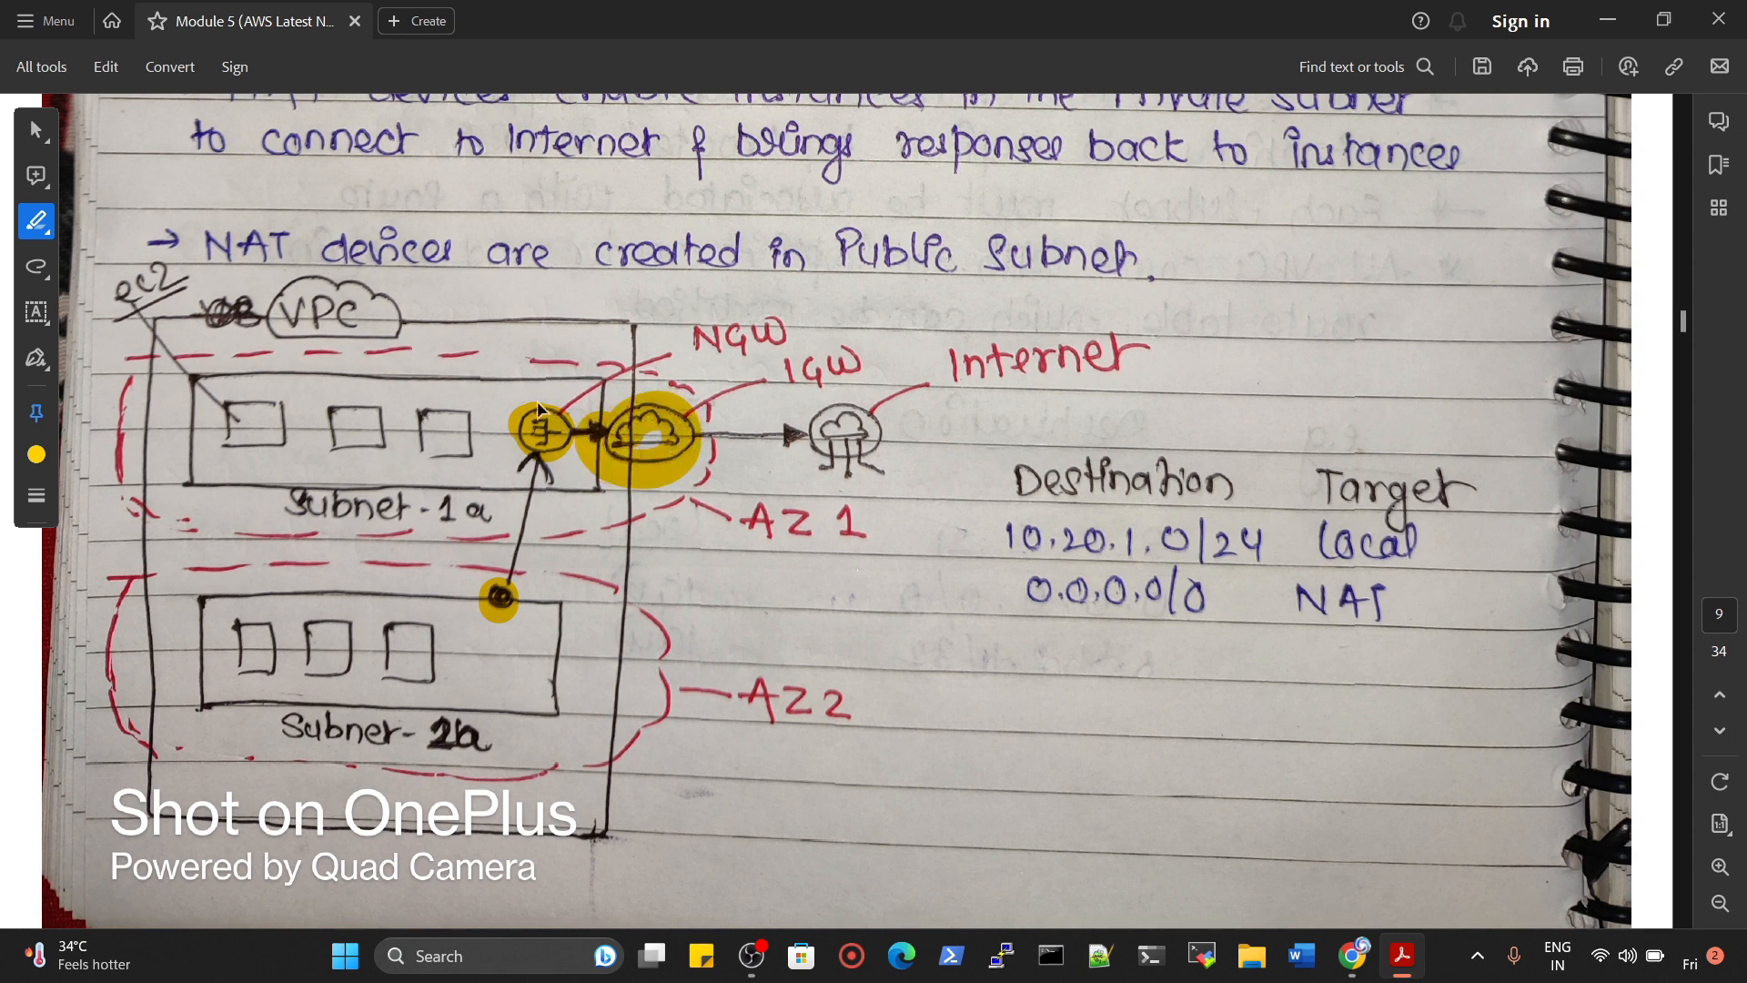
pyautogui.moveTo(550, 387)
pyautogui.mouseDown()
pyautogui.moveTo(435, 391)
pyautogui.moveTo(180, 482)
pyautogui.moveTo(622, 369)
pyautogui.moveTo(450, 356)
pyautogui.mouseUp()
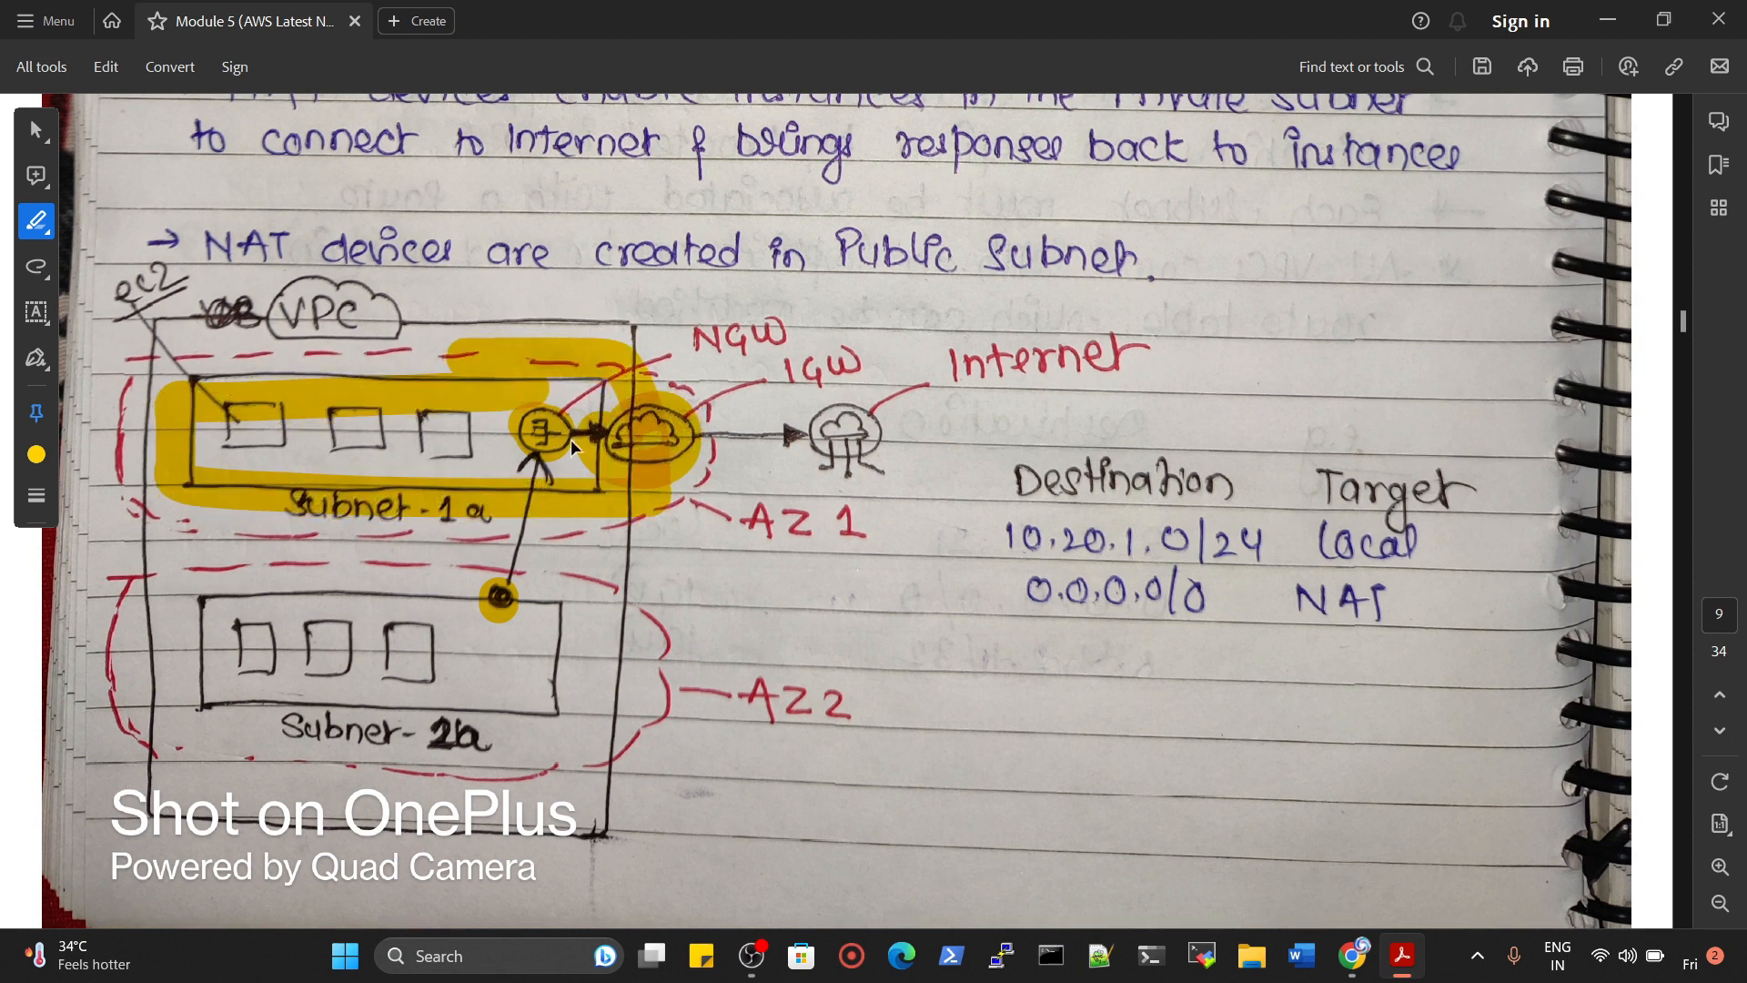
pyautogui.moveTo(557, 612)
pyautogui.mouseDown()
pyautogui.moveTo(211, 619)
pyautogui.moveTo(208, 707)
pyautogui.moveTo(536, 618)
pyautogui.moveTo(506, 608)
pyautogui.mouseUp()
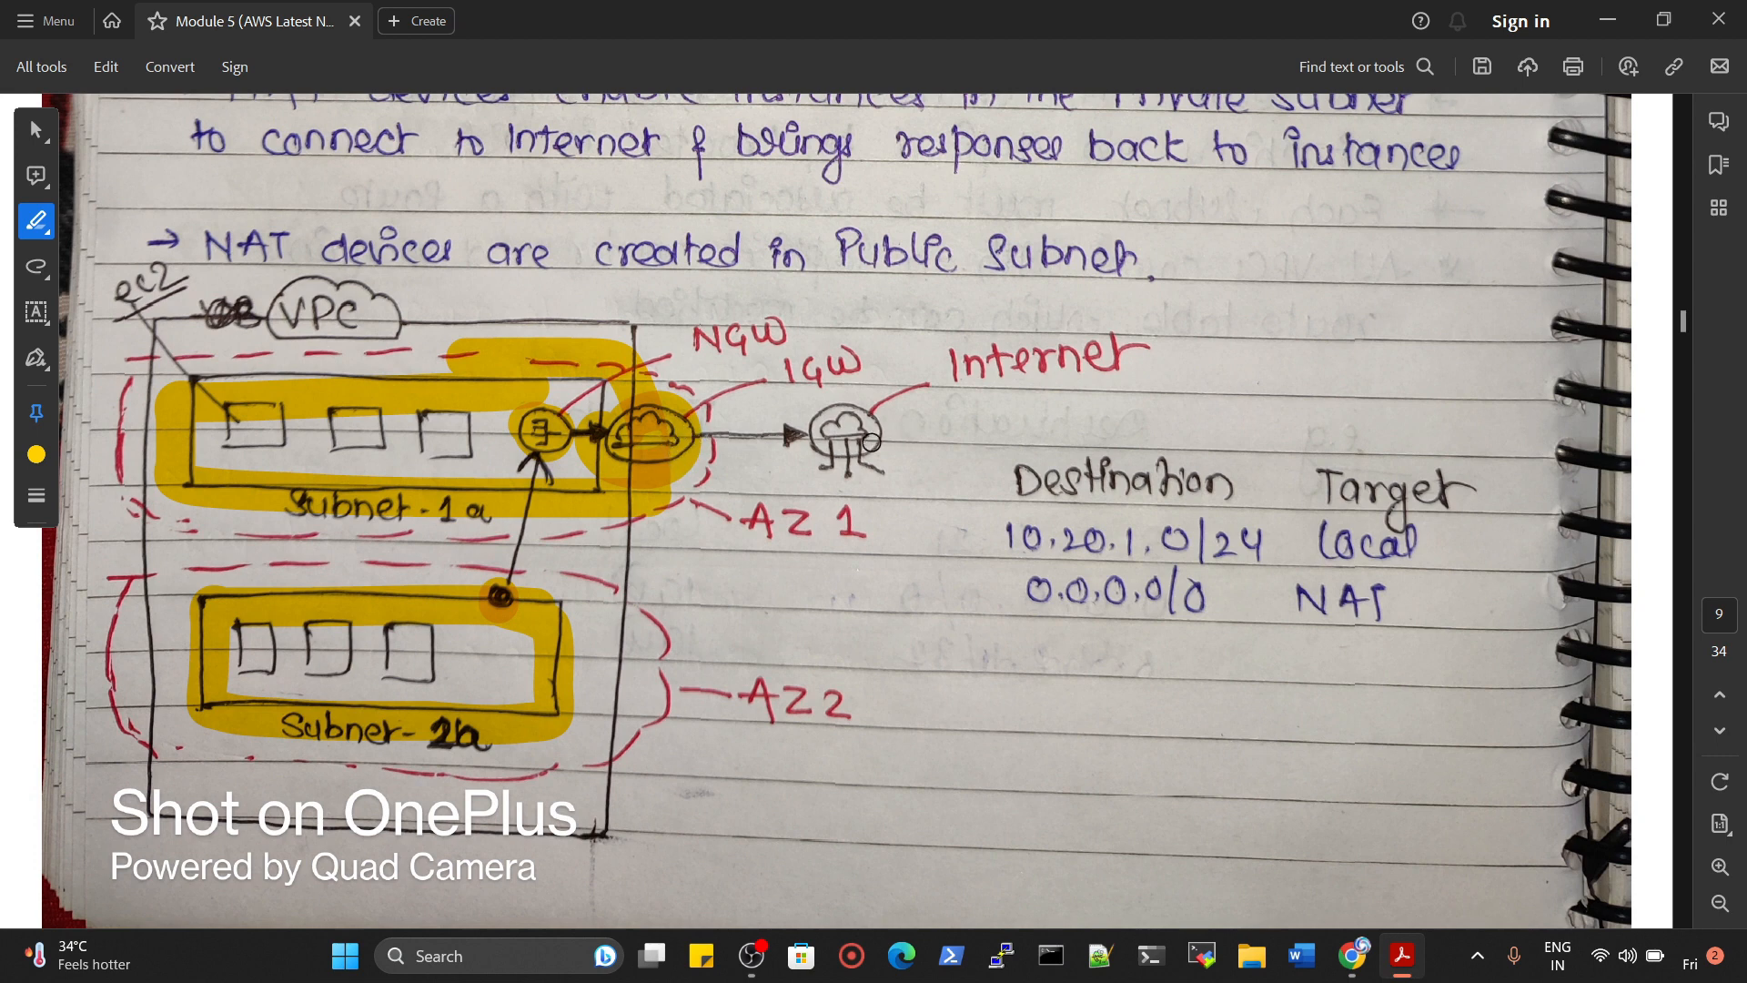
pyautogui.moveTo(833, 448)
pyautogui.mouseDown()
pyautogui.moveTo(847, 411)
pyautogui.moveTo(864, 453)
pyautogui.mouseUp()
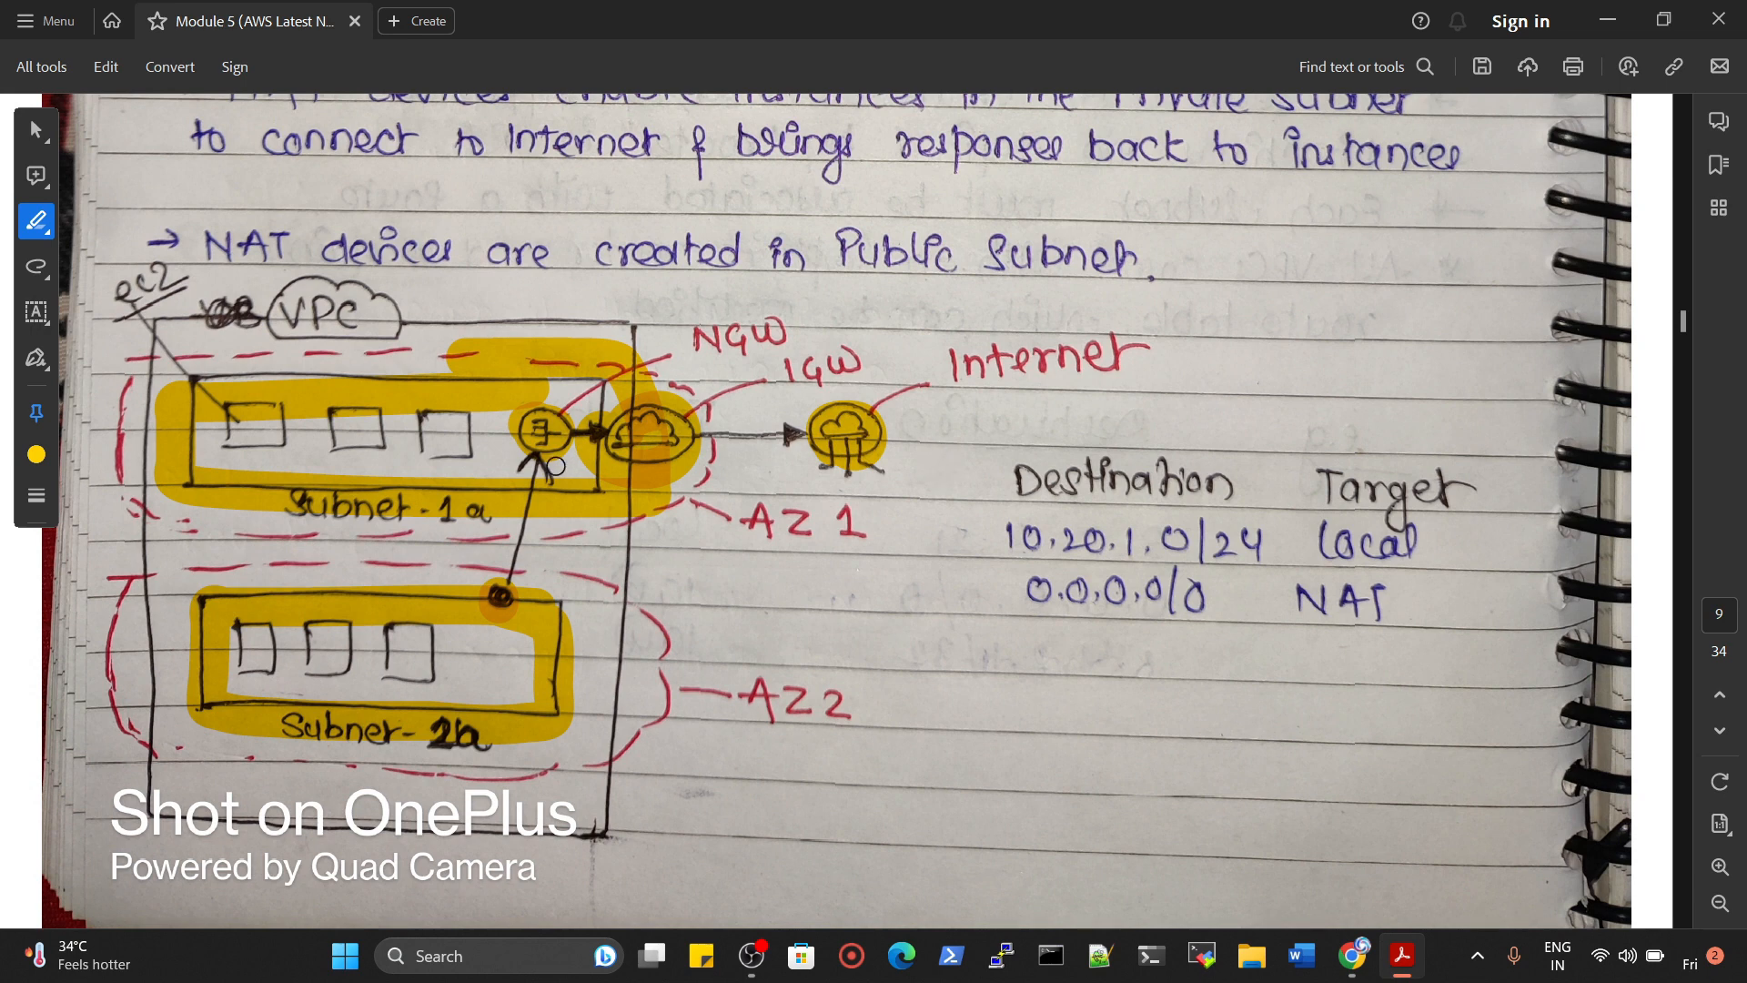
pyautogui.moveTo(1352, 266)
pyautogui.mouseDown()
pyautogui.moveTo(728, 505)
pyautogui.moveTo(751, 437)
pyautogui.moveTo(559, 435)
pyautogui.mouseUp()
pyautogui.hotkey('ctrl', 'z')
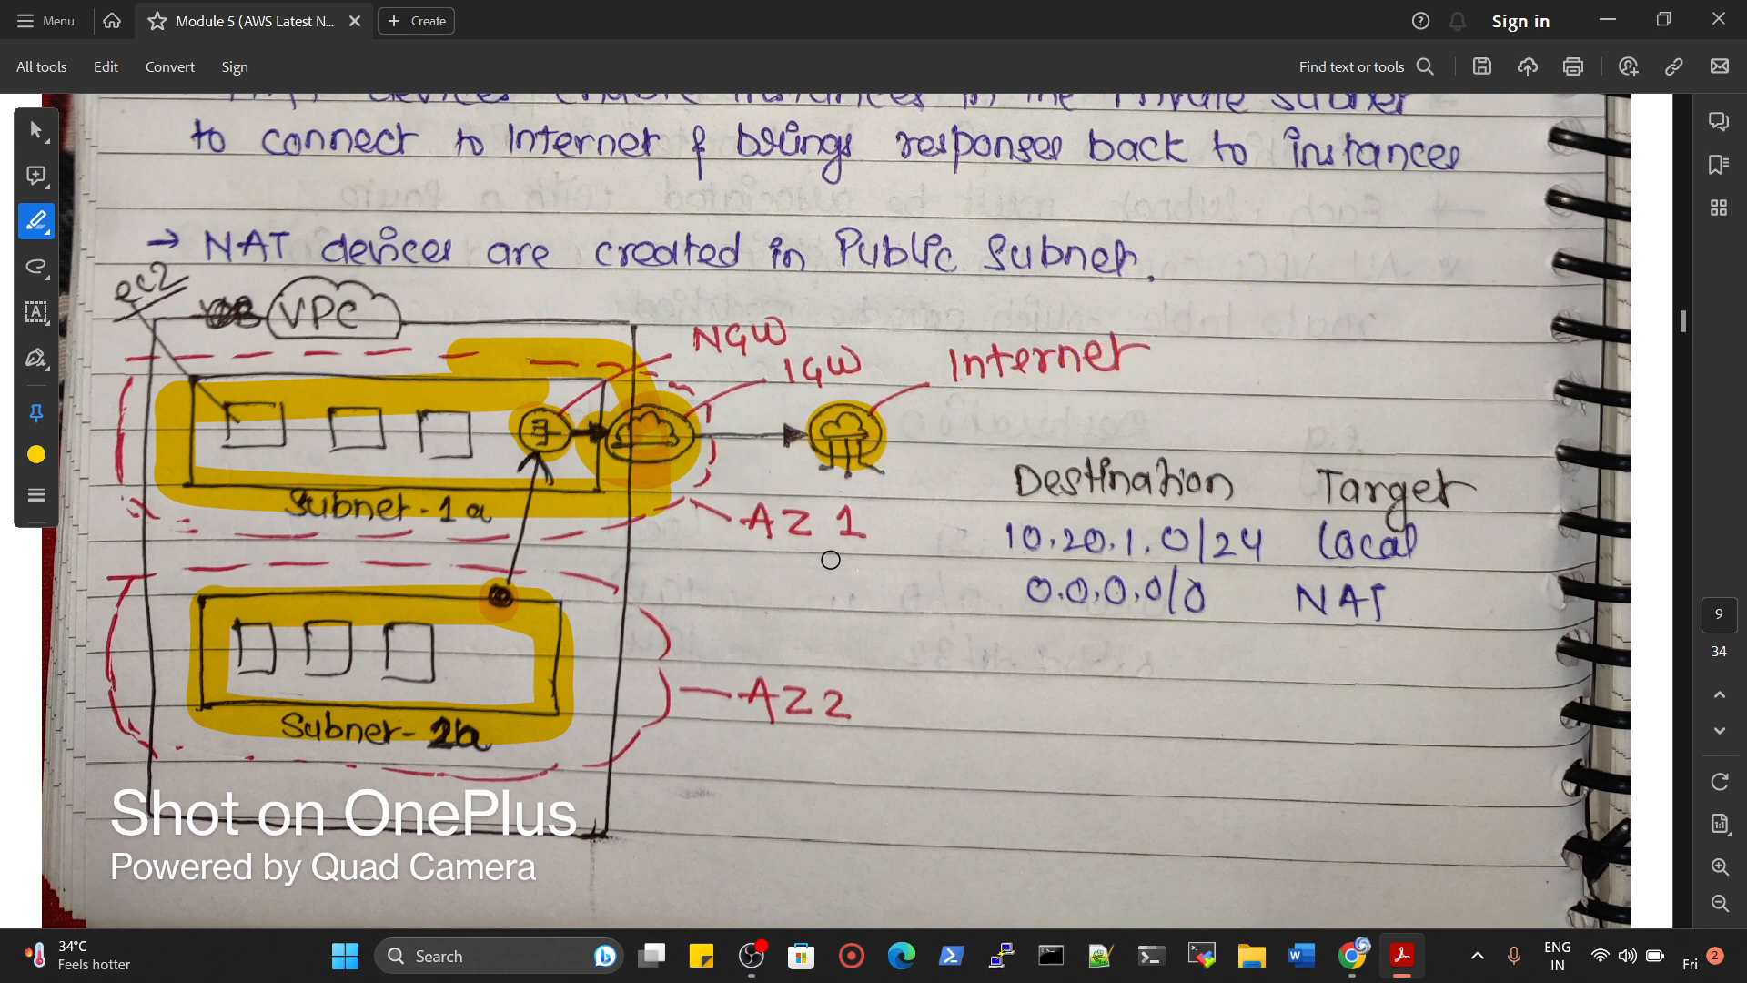
# Highlight the Network Address Translation heading and the first bullet about internet-initiated connections, and undo those highlights
pyautogui.scroll(4, 830, 560)
pyautogui.scroll(1, 830, 560)
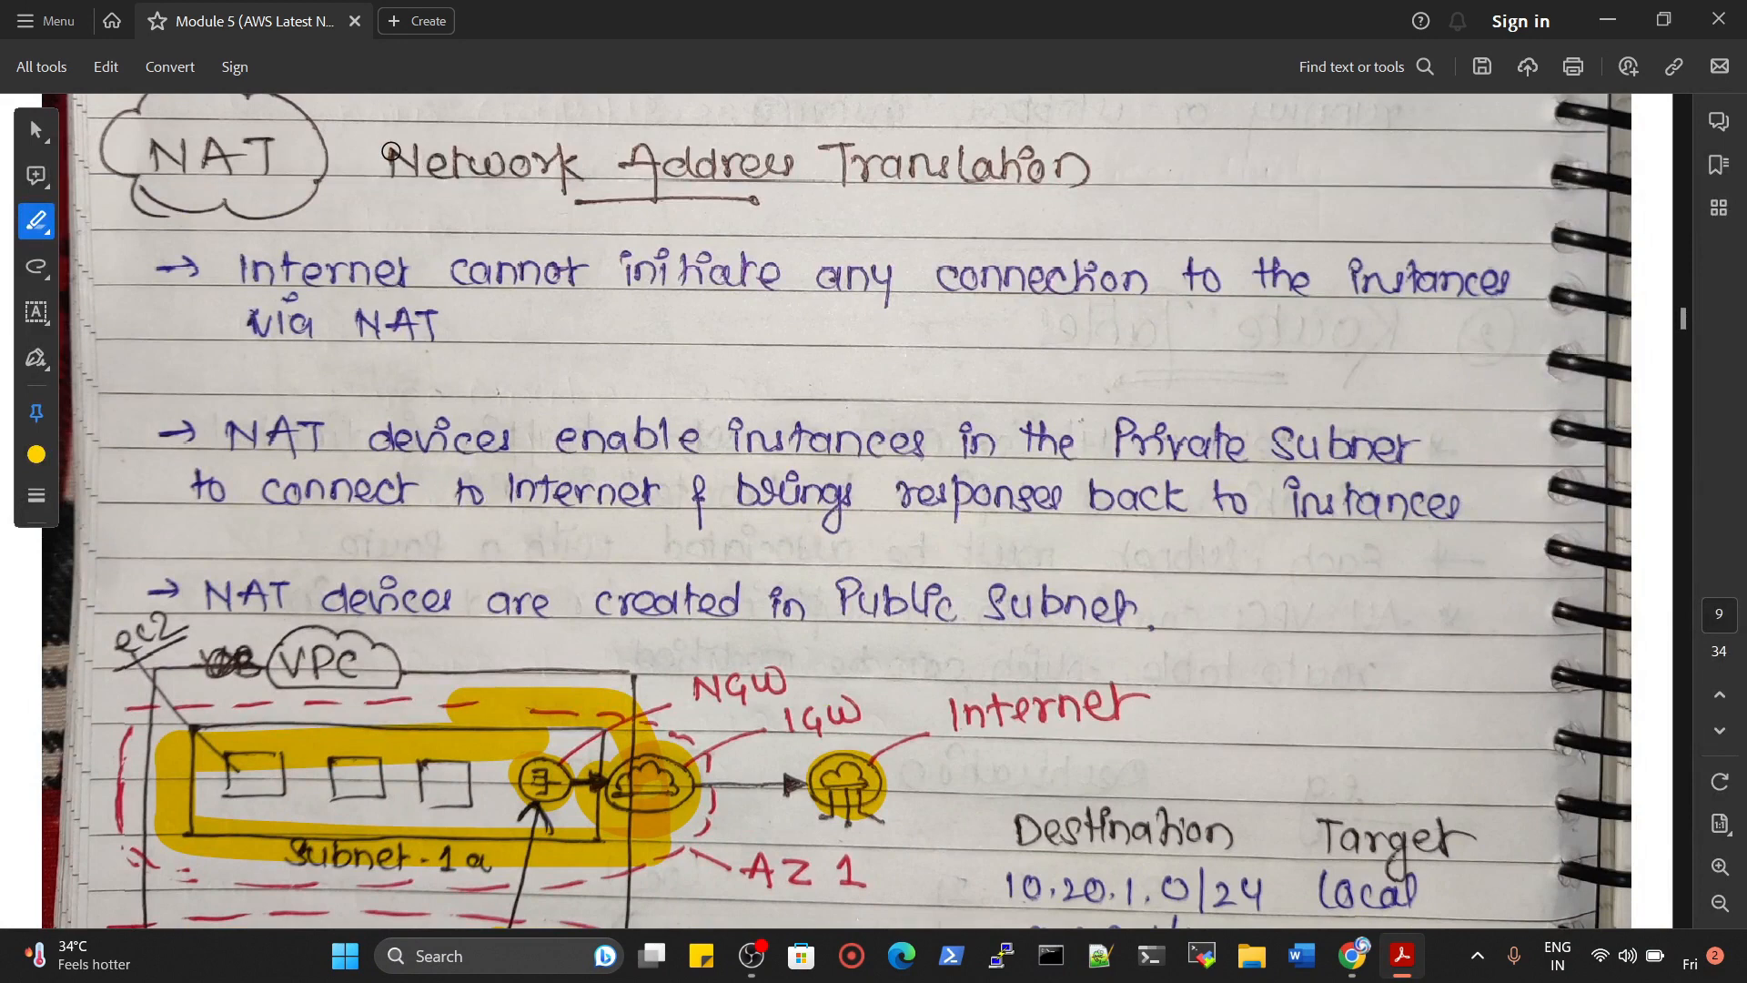
pyautogui.moveTo(391, 151); pyautogui.dragTo(1079, 157)
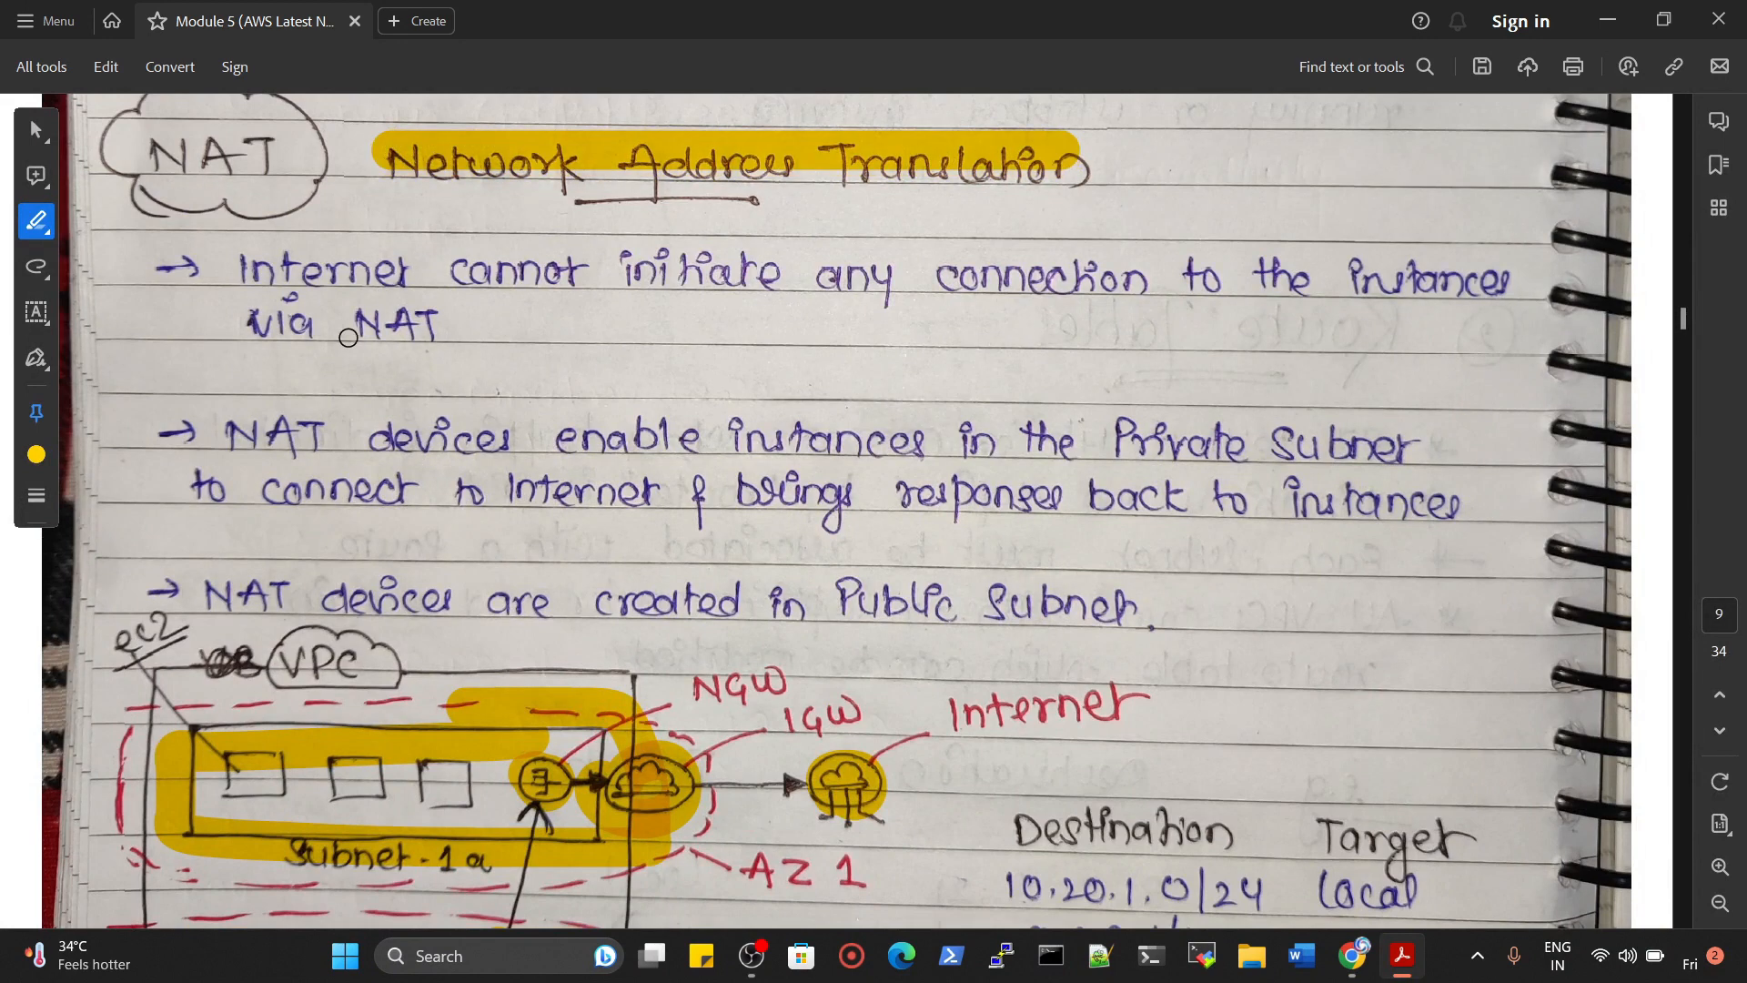
pyautogui.moveTo(230, 260); pyautogui.dragTo(1497, 273)
pyautogui.moveTo(246, 332); pyautogui.dragTo(469, 333)
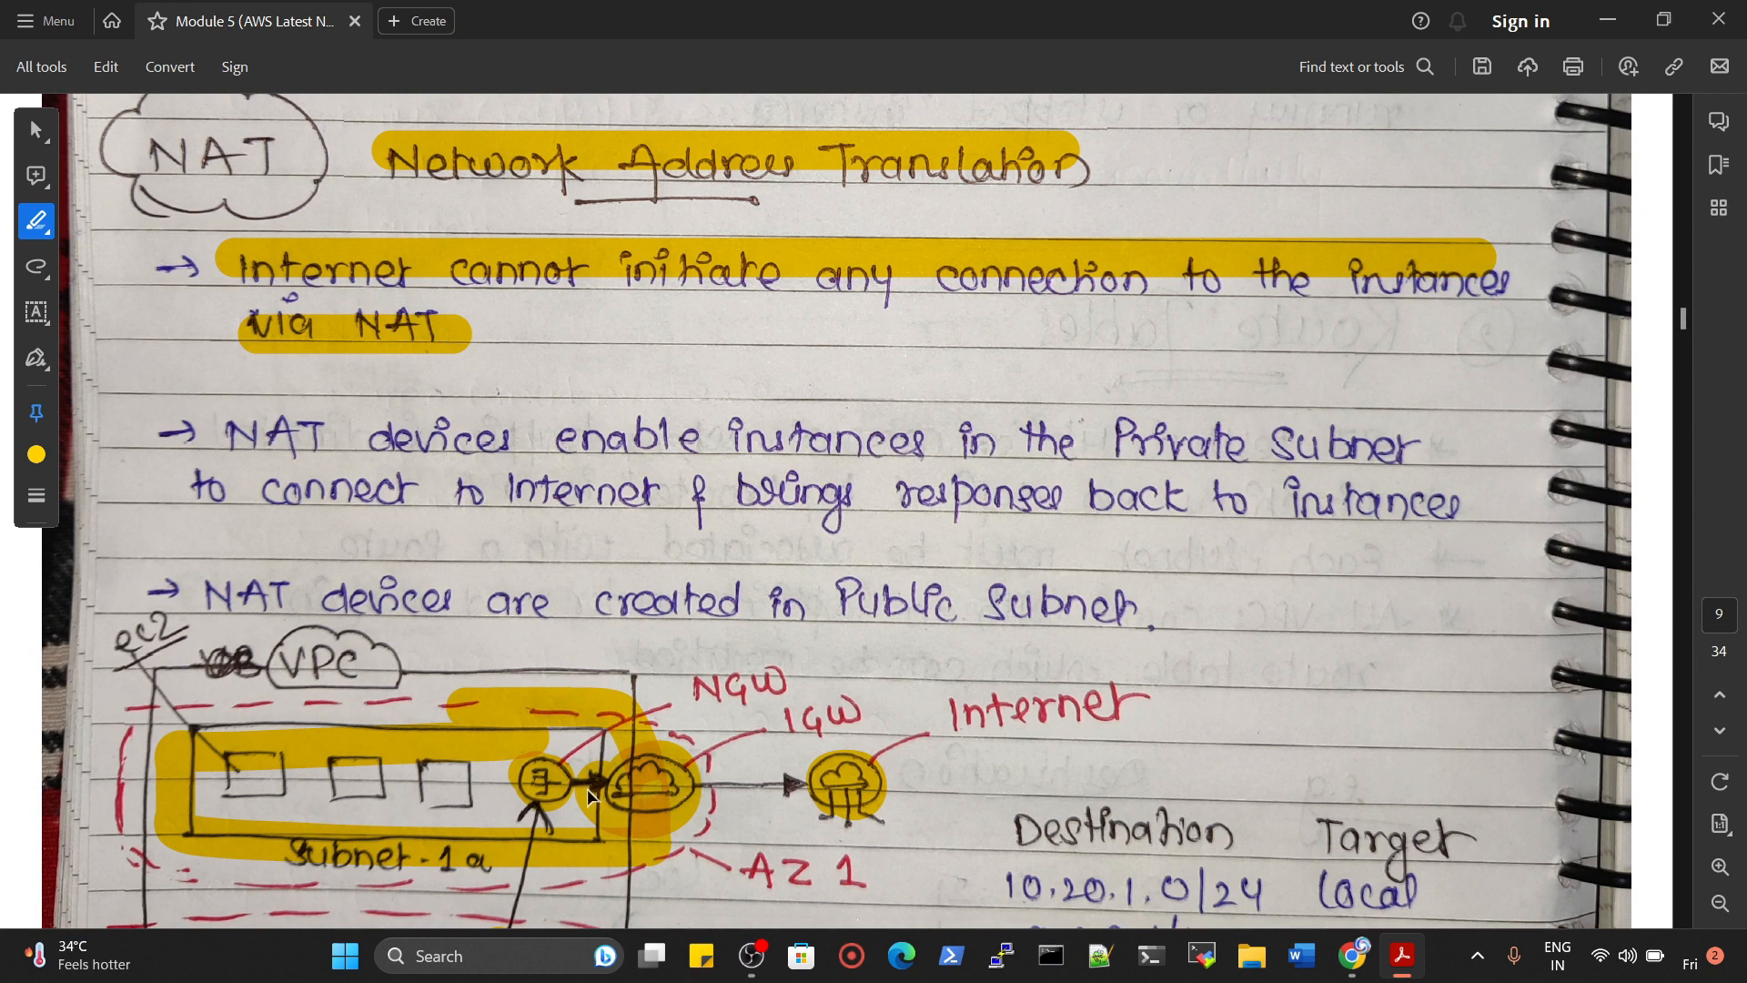
pyautogui.hotkey('ctrl', 'z')
pyautogui.hotkey('ctrl', 'z')
pyautogui.hotkey('ctrl', 'z')
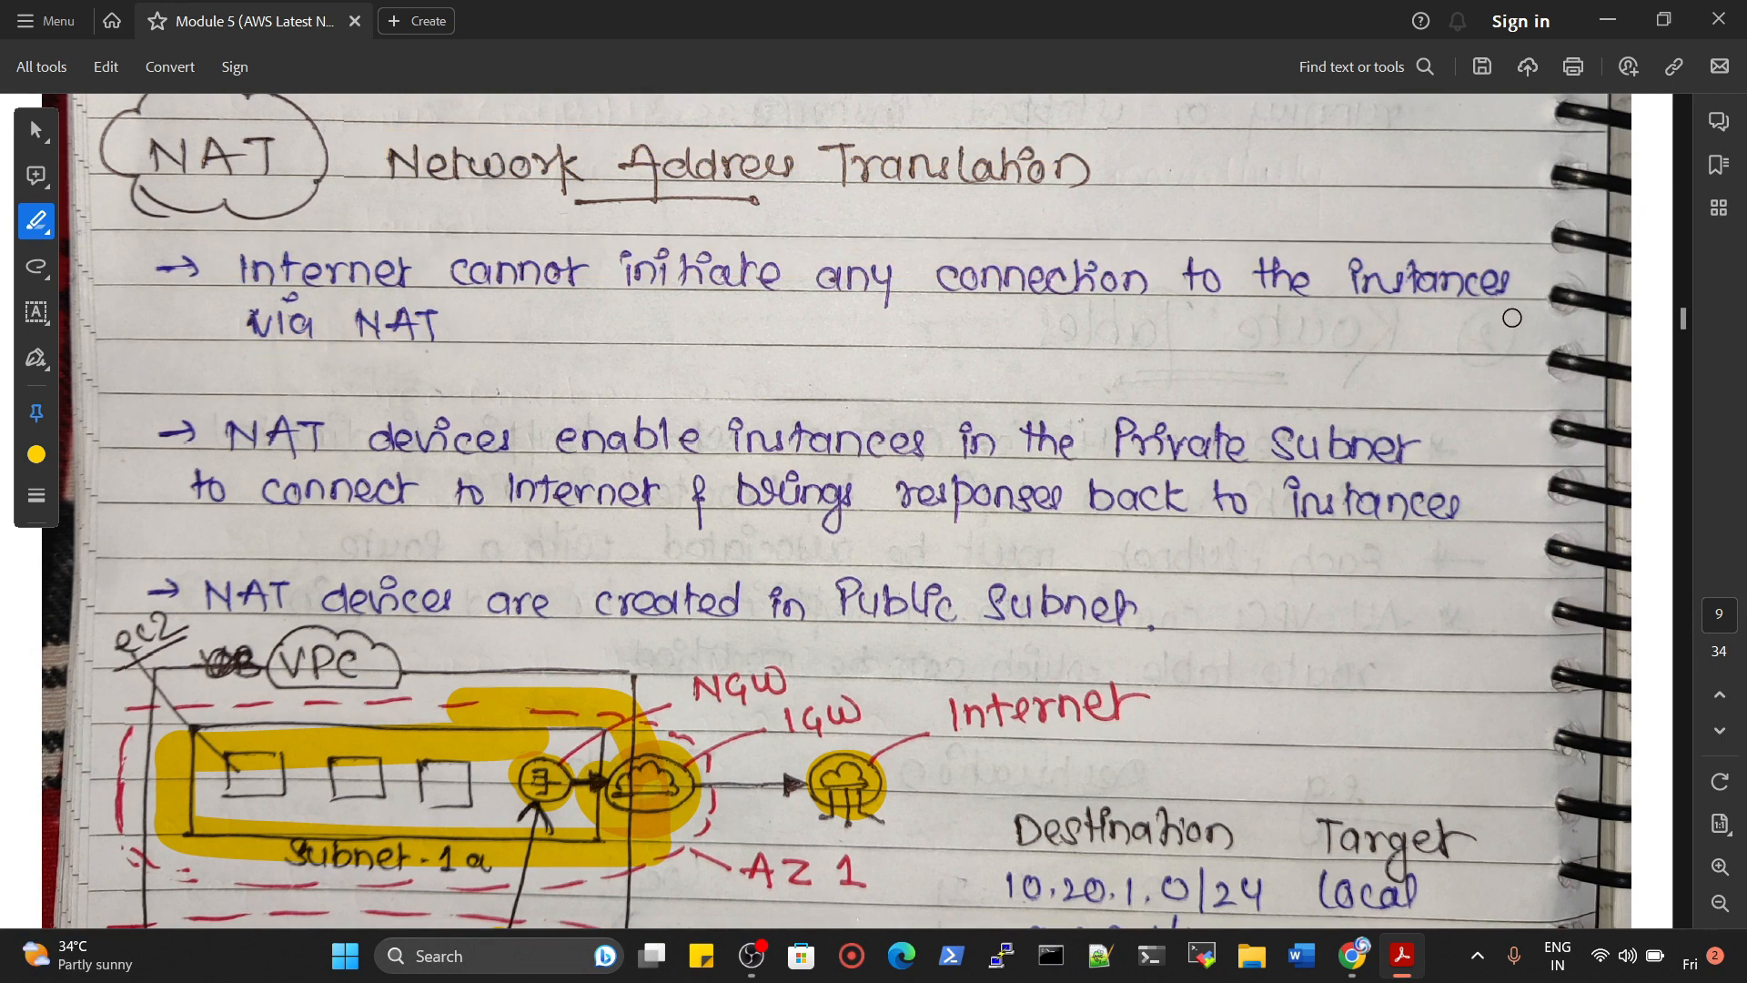
# Highlight the bullets on NAT devices enabling private subnet instances to reach the internet and being created in the public subnet
pyautogui.moveTo(215, 429); pyautogui.dragTo(1370, 433)
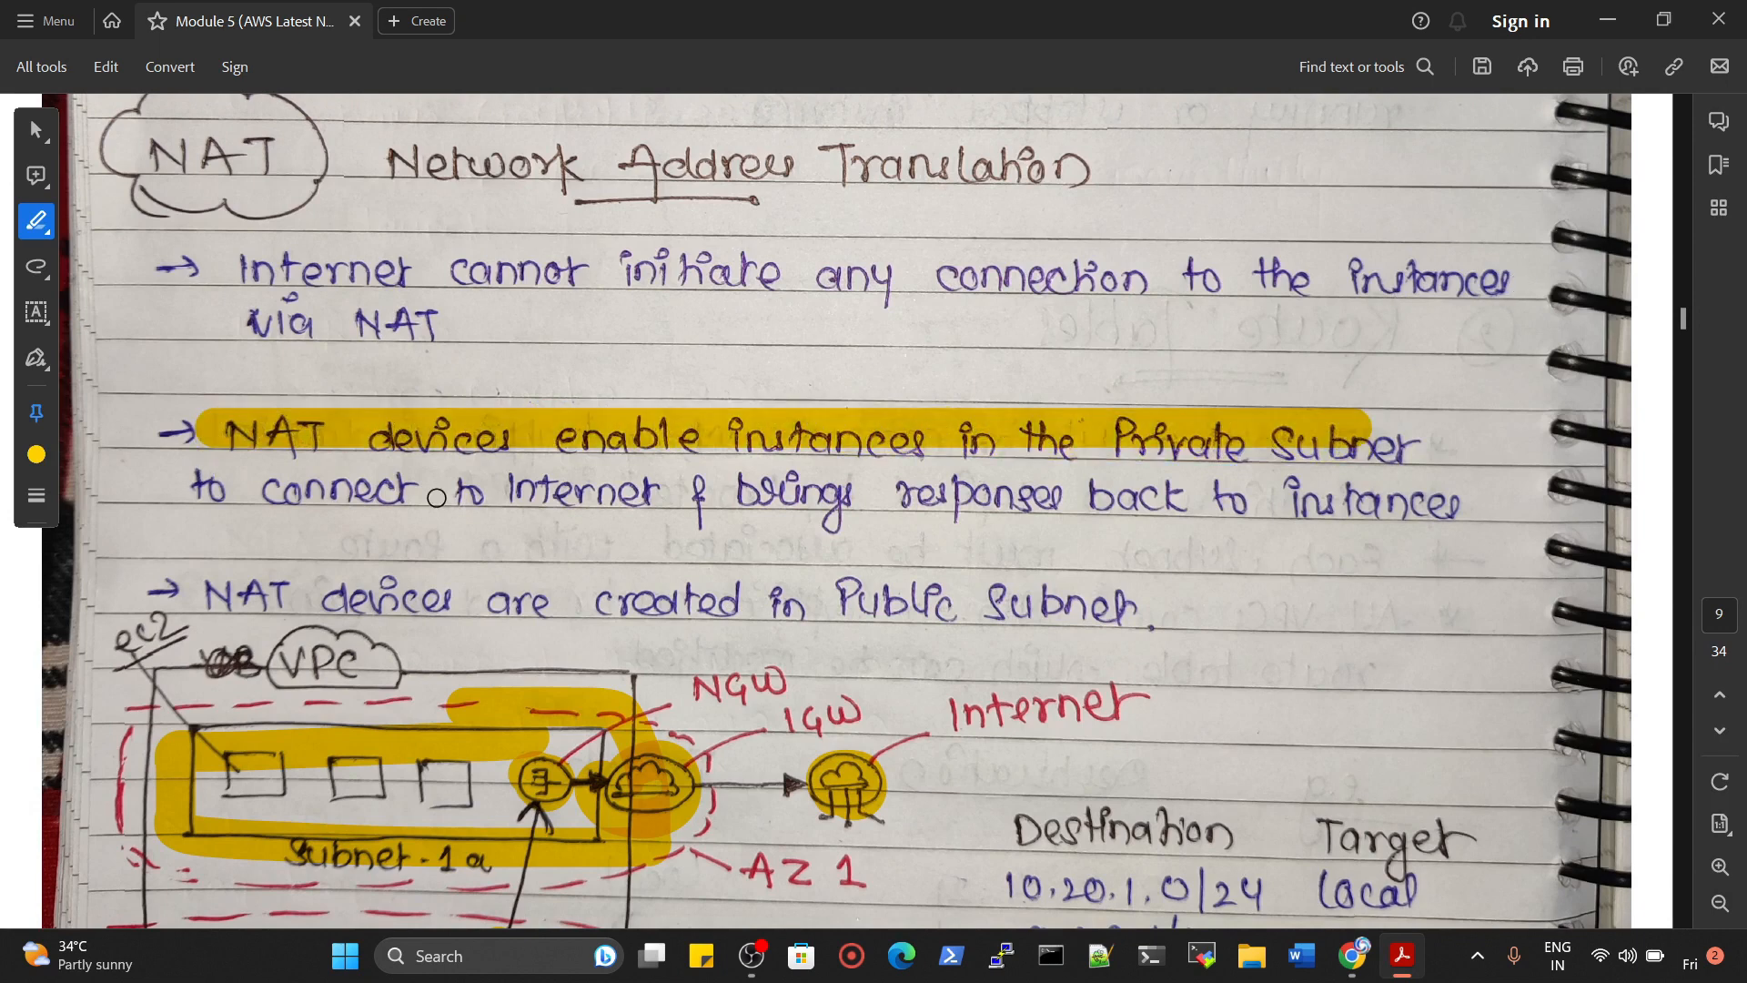
pyautogui.moveTo(153, 502); pyautogui.dragTo(1429, 500)
pyautogui.scroll(-5, 396, 658)
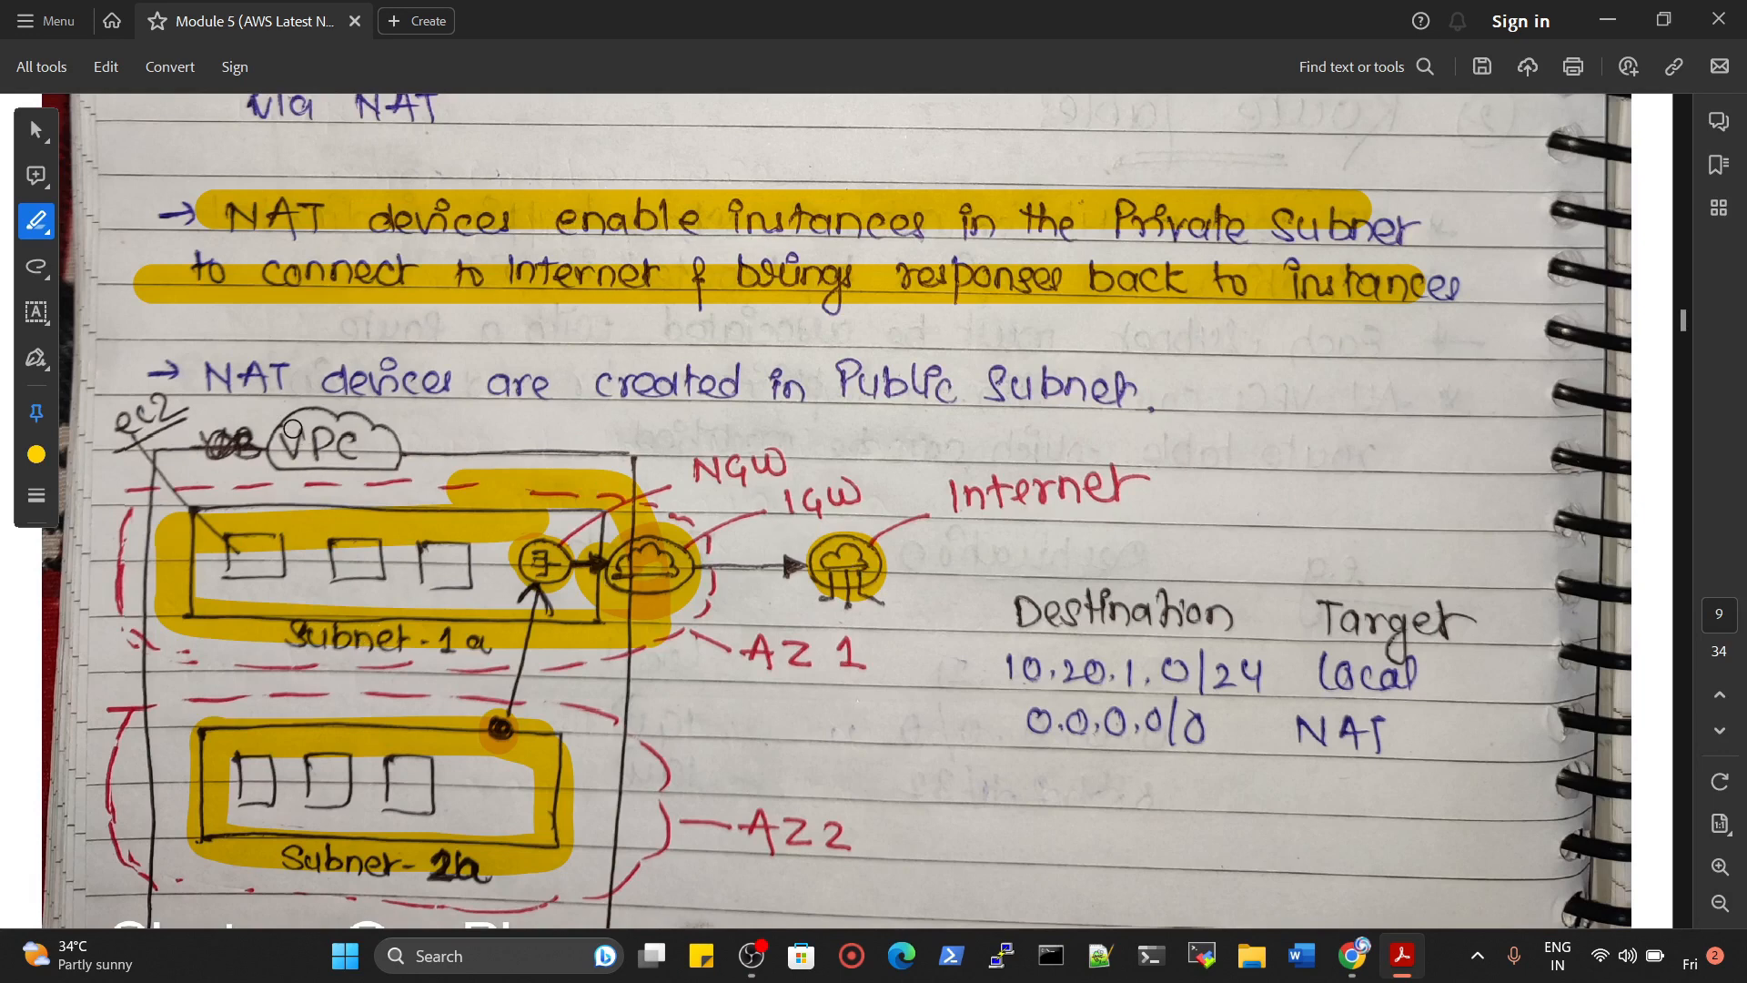
pyautogui.moveTo(211, 369)
pyautogui.mouseDown()
pyautogui.moveTo(1081, 366)
pyautogui.moveTo(947, 408)
pyautogui.moveTo(273, 408)
pyautogui.moveTo(270, 366)
pyautogui.mouseUp()
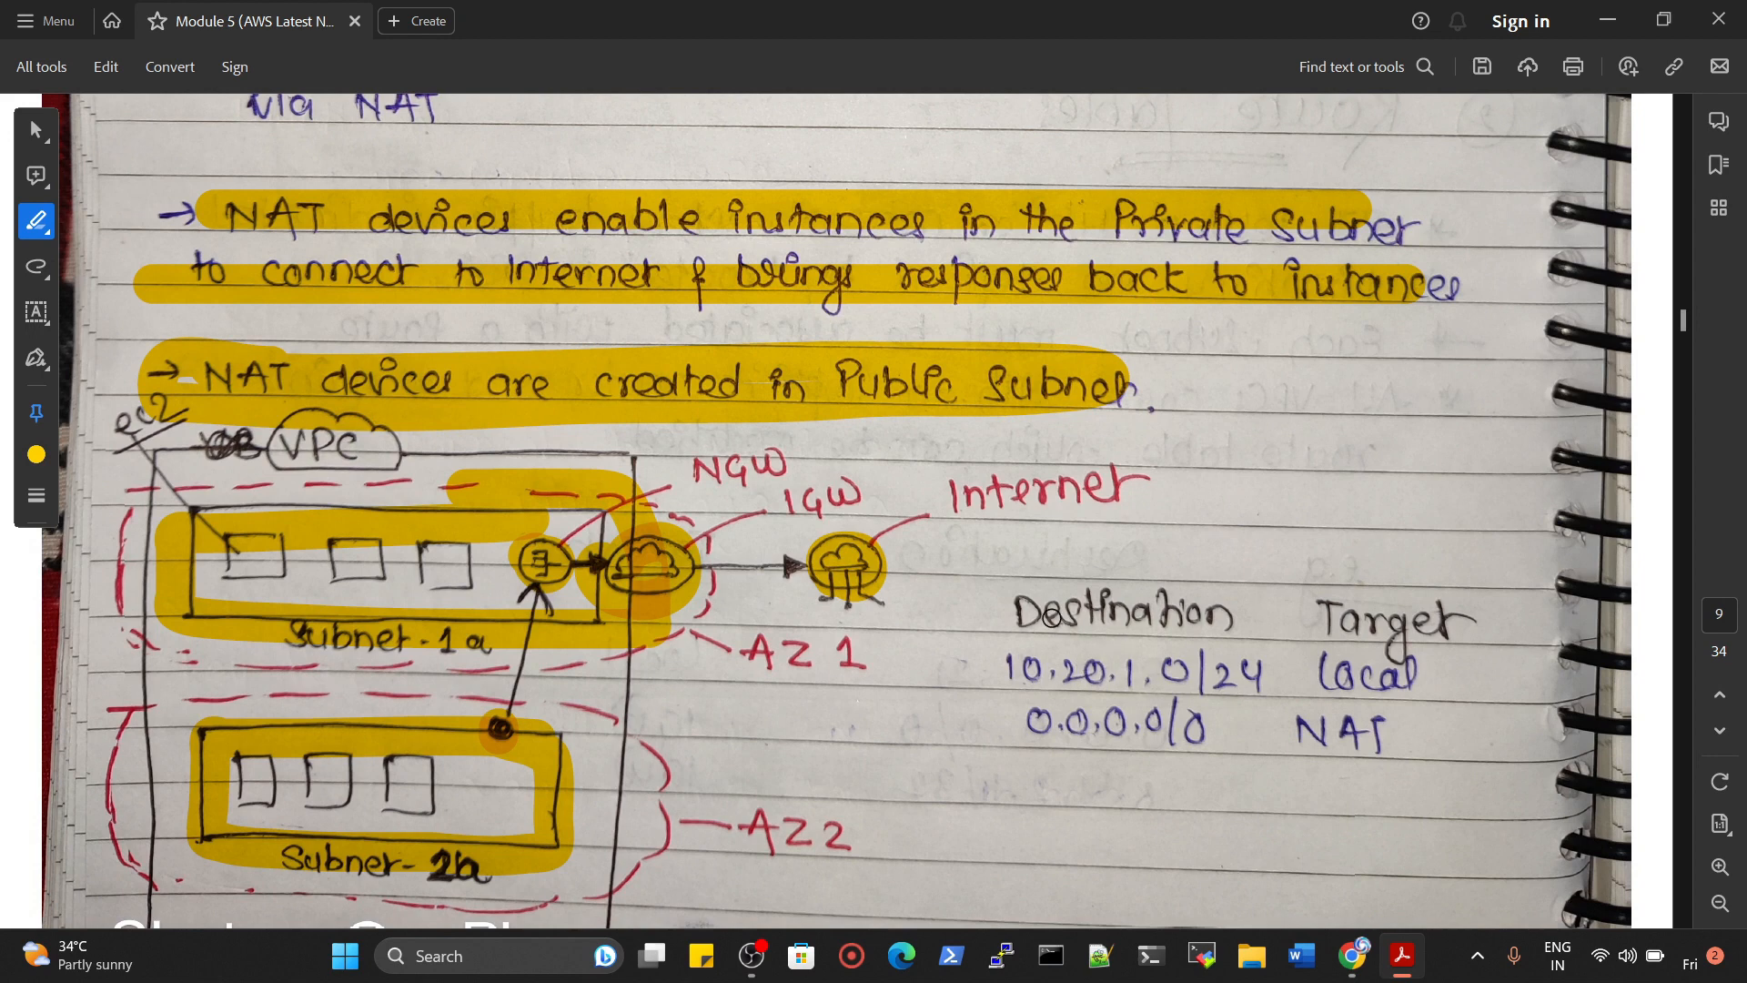
# Outline the Destination/Target route table in yellow and highlight its 10.20.1.0/24 local and 0.0.0.0/0 NAT entries
pyautogui.moveTo(1005, 568)
pyautogui.mouseDown()
pyautogui.moveTo(991, 693)
pyautogui.moveTo(1632, 759)
pyautogui.moveTo(1165, 544)
pyautogui.moveTo(1042, 543)
pyautogui.mouseUp()
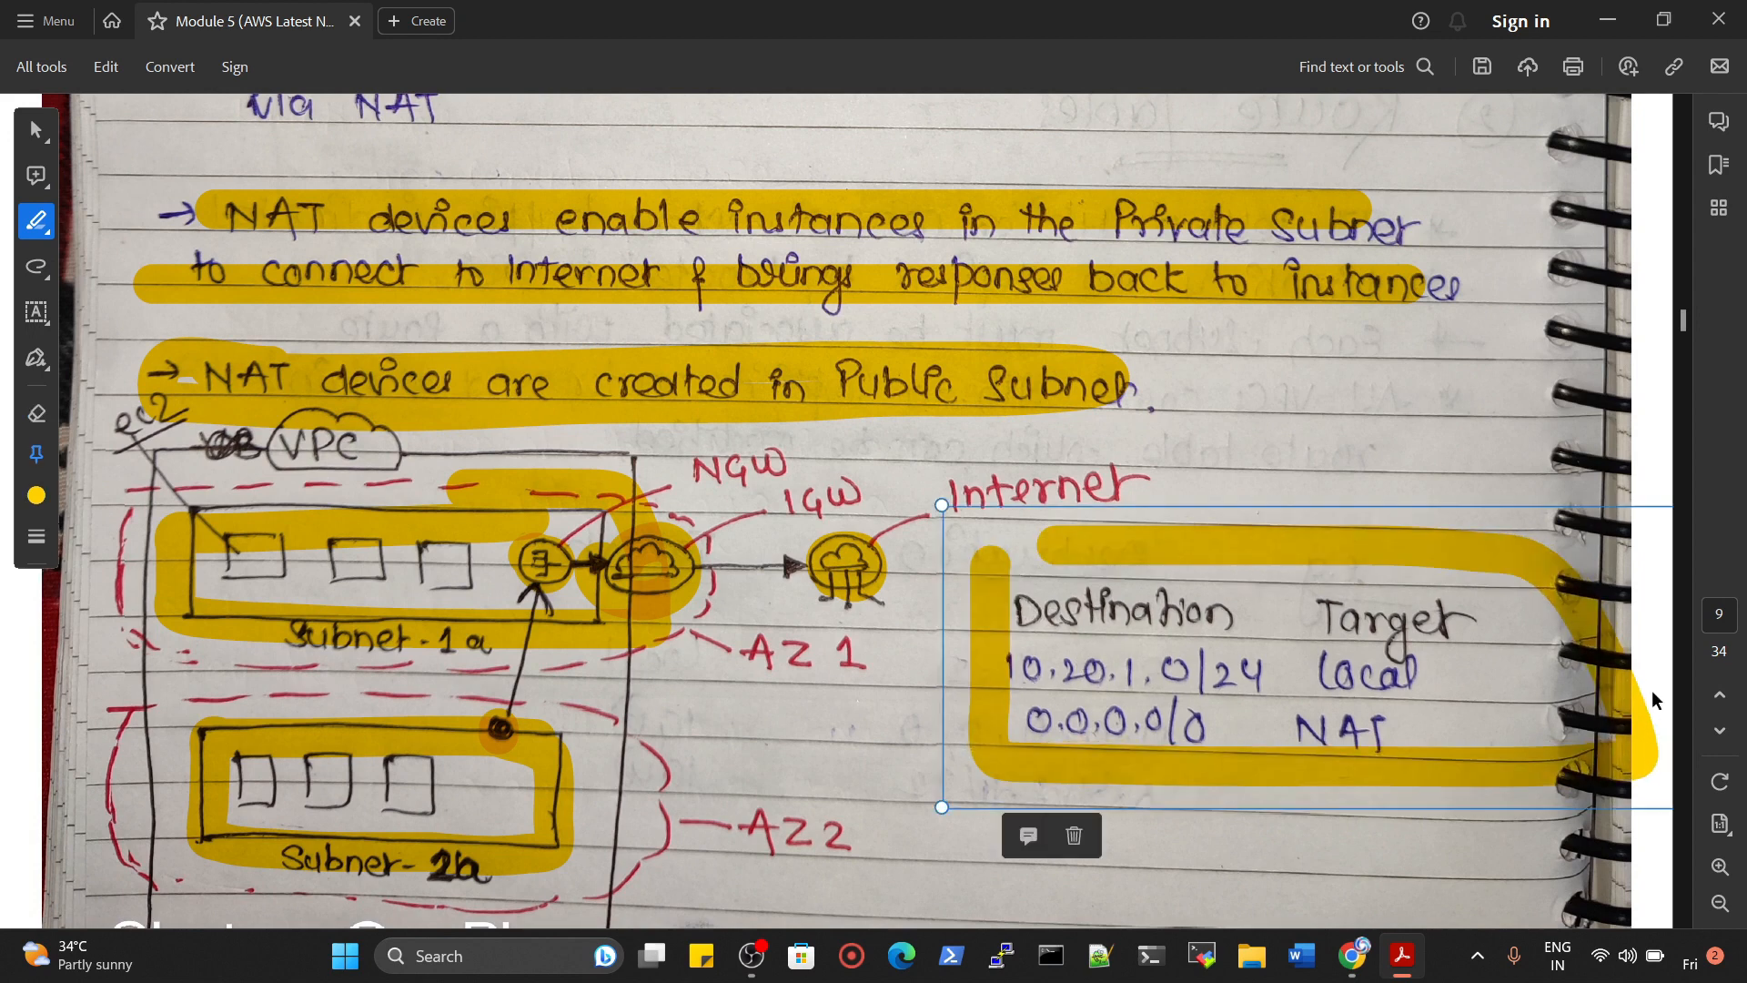
pyautogui.moveTo(1023, 724); pyautogui.dragTo(1384, 729)
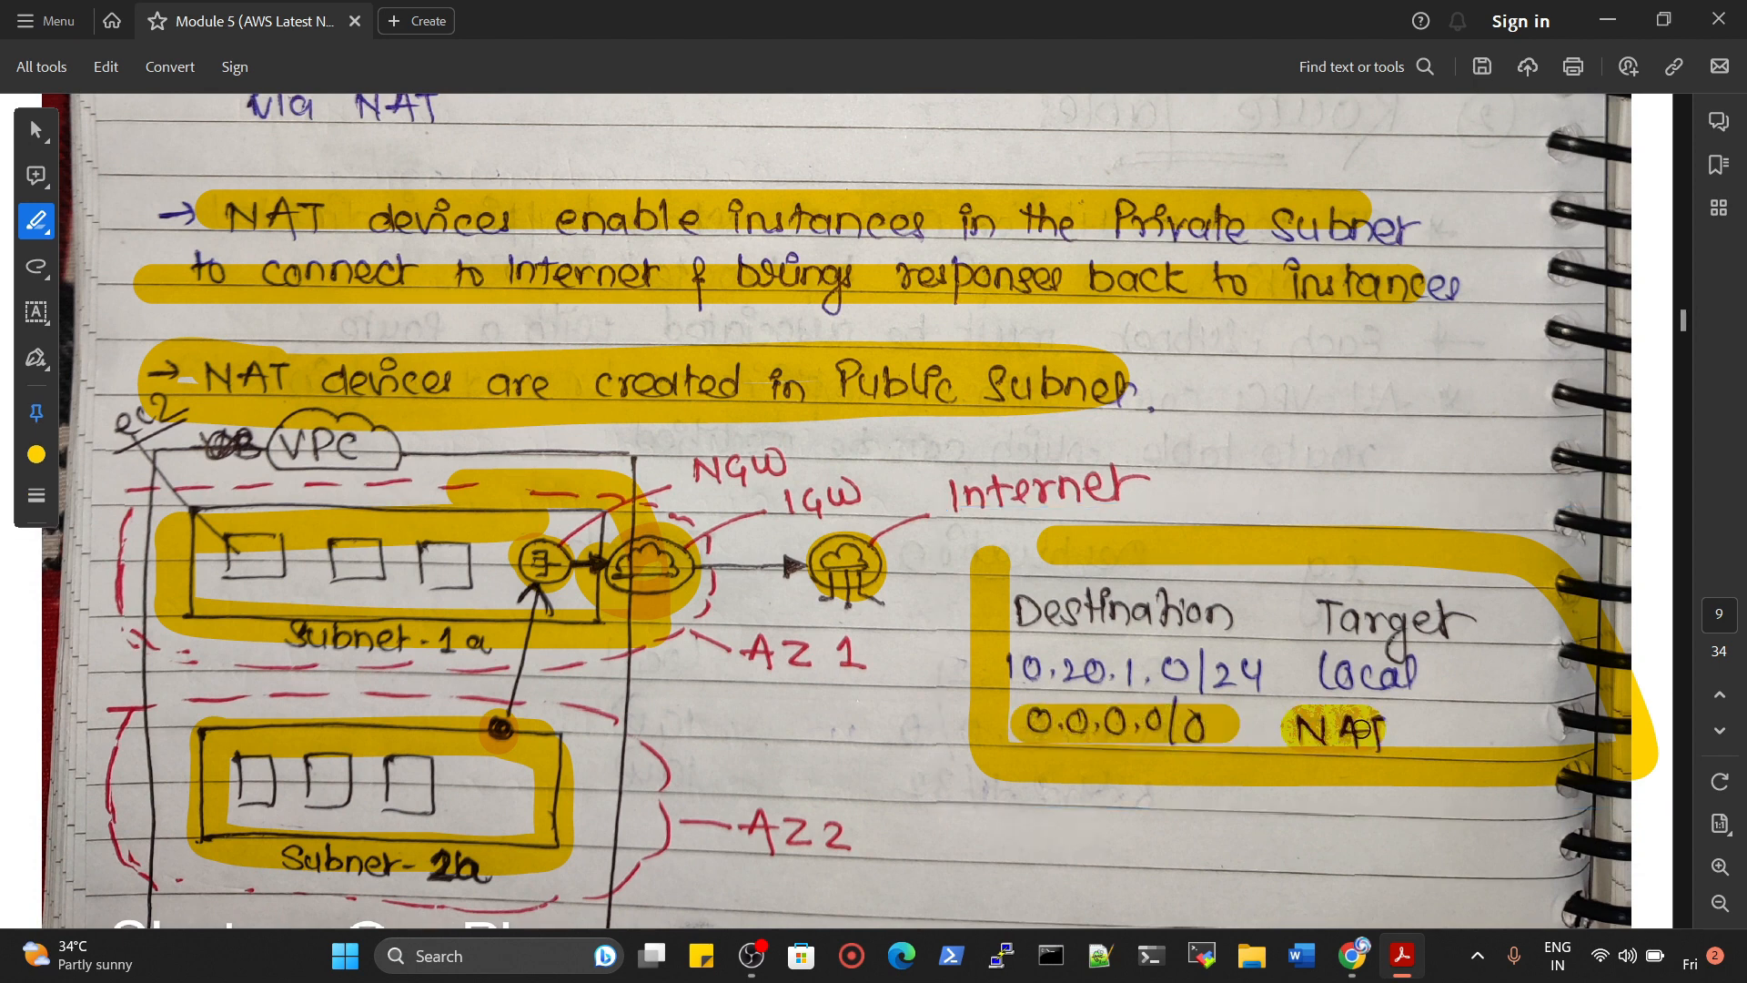
pyautogui.moveTo(1019, 672); pyautogui.dragTo(1283, 669)
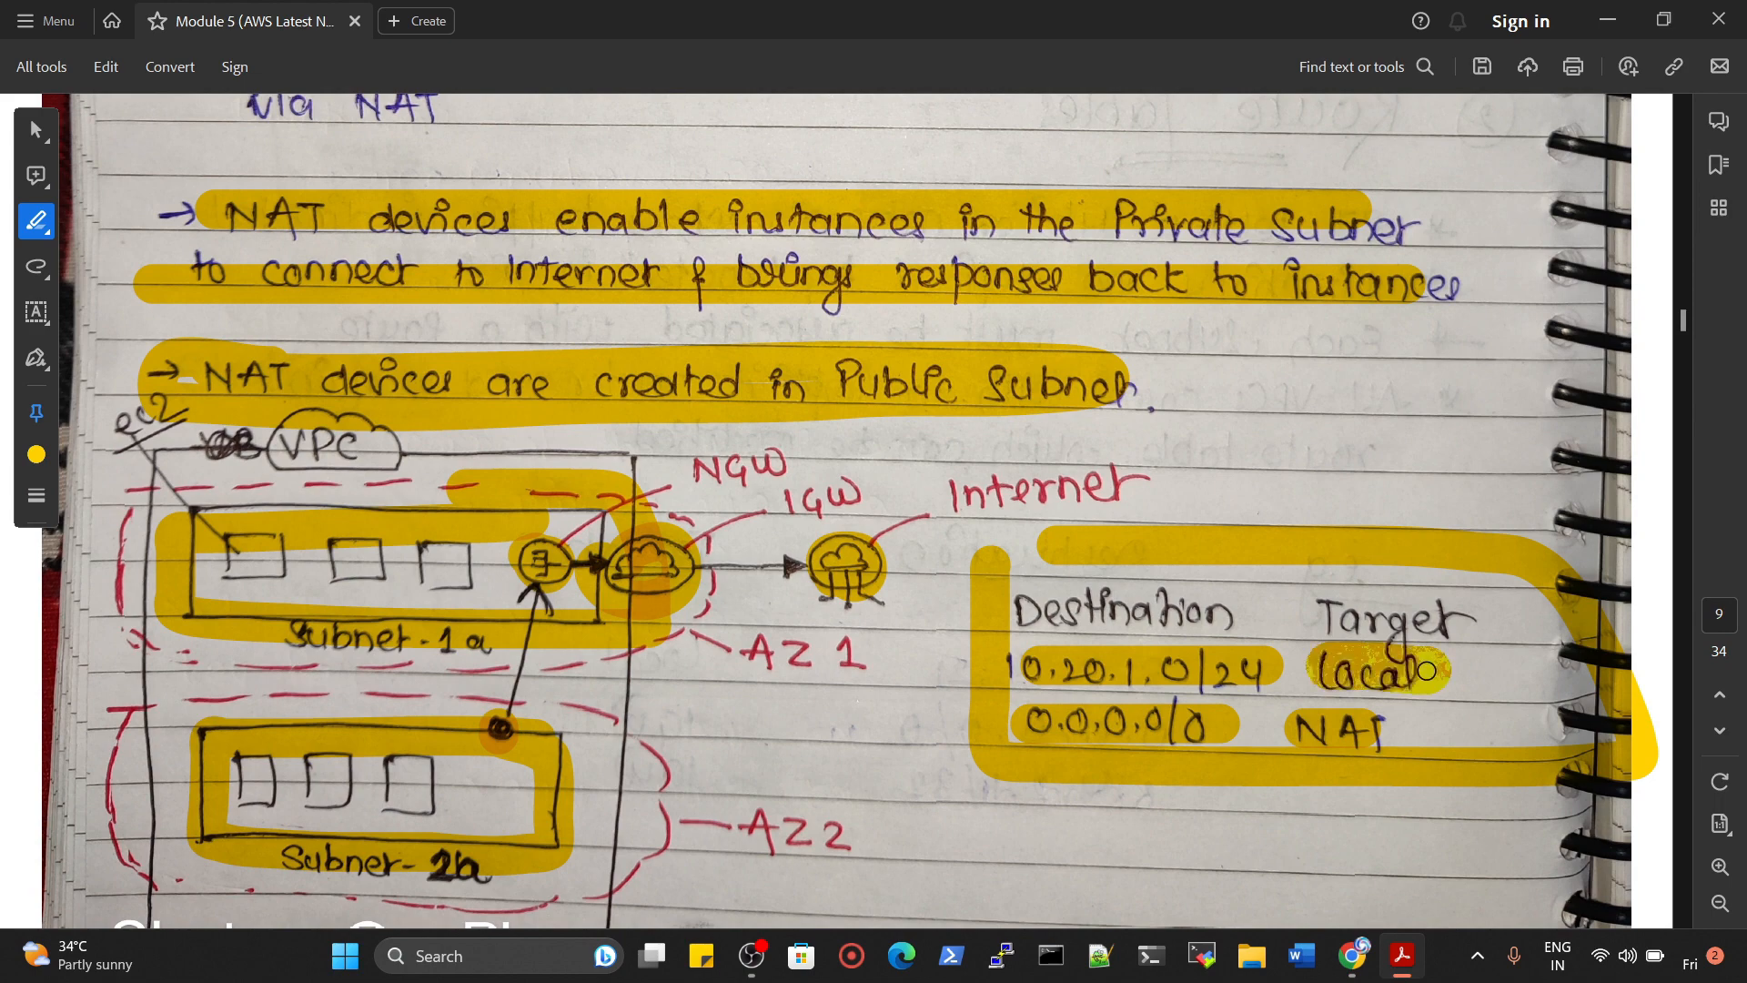
# Review the start of the NAT Gateways demo notes, the NAT section and the Internet Gateway definition and purpose notes
pyautogui.scroll(-10, 975, 705)
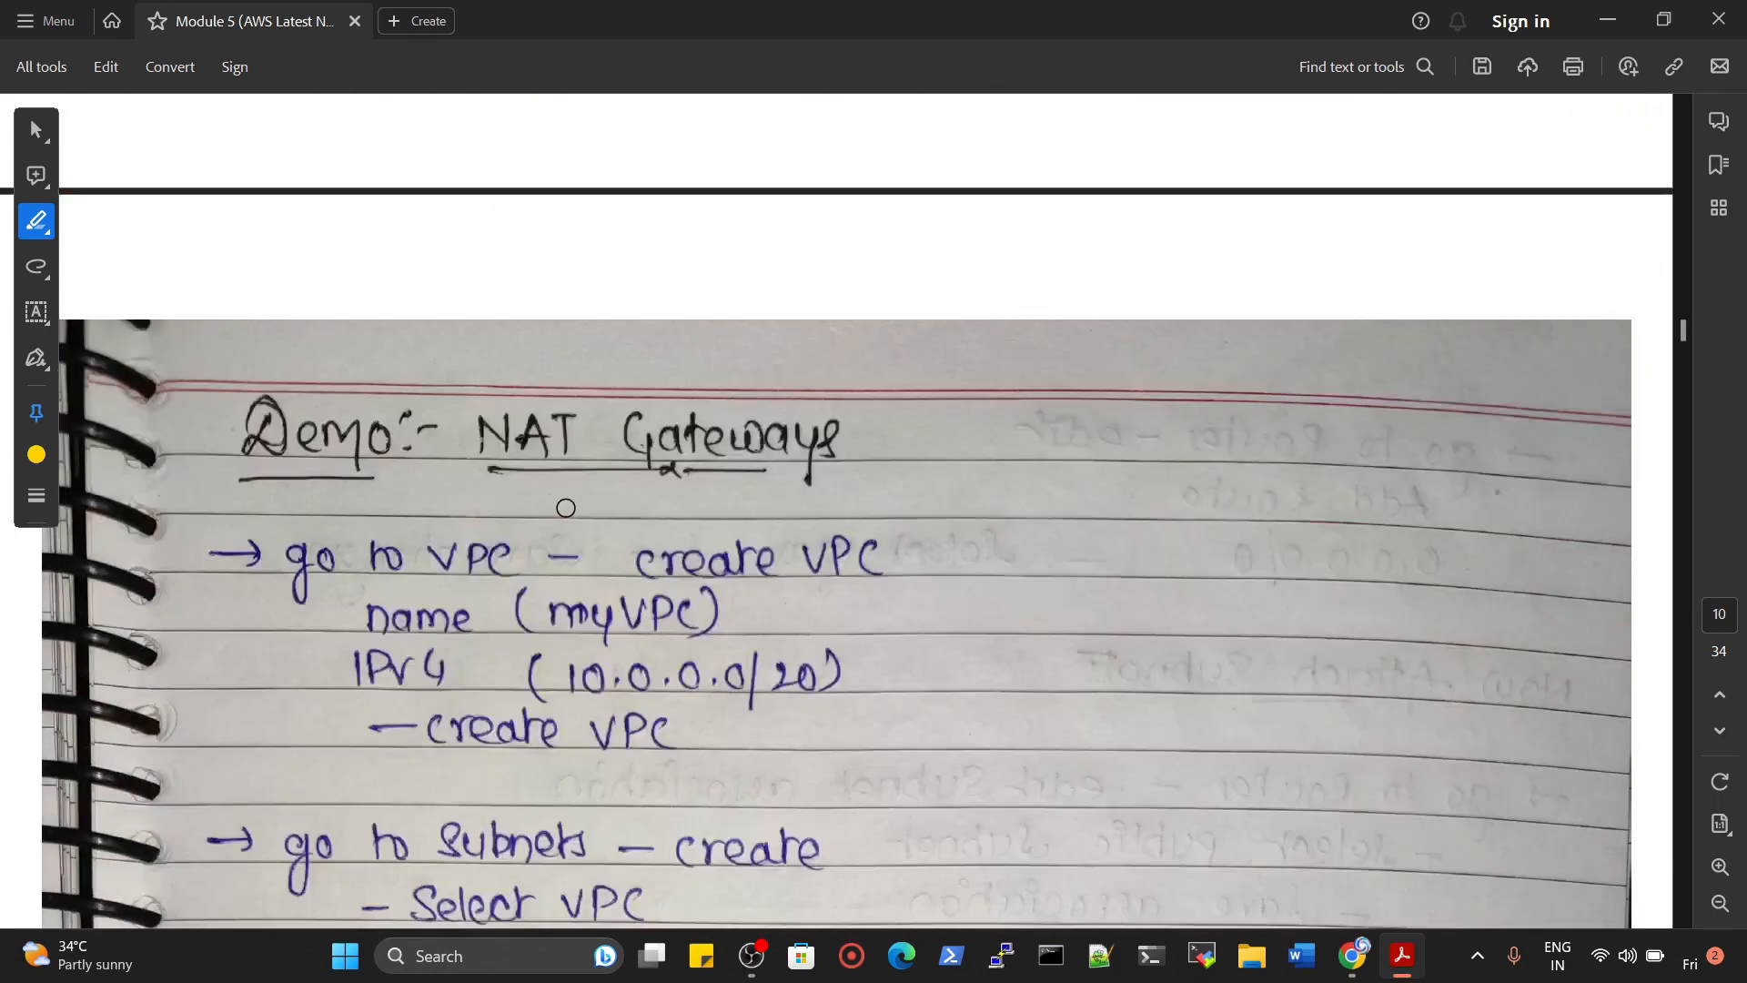
pyautogui.scroll(4, 890, 613)
pyautogui.scroll(6, 889, 616)
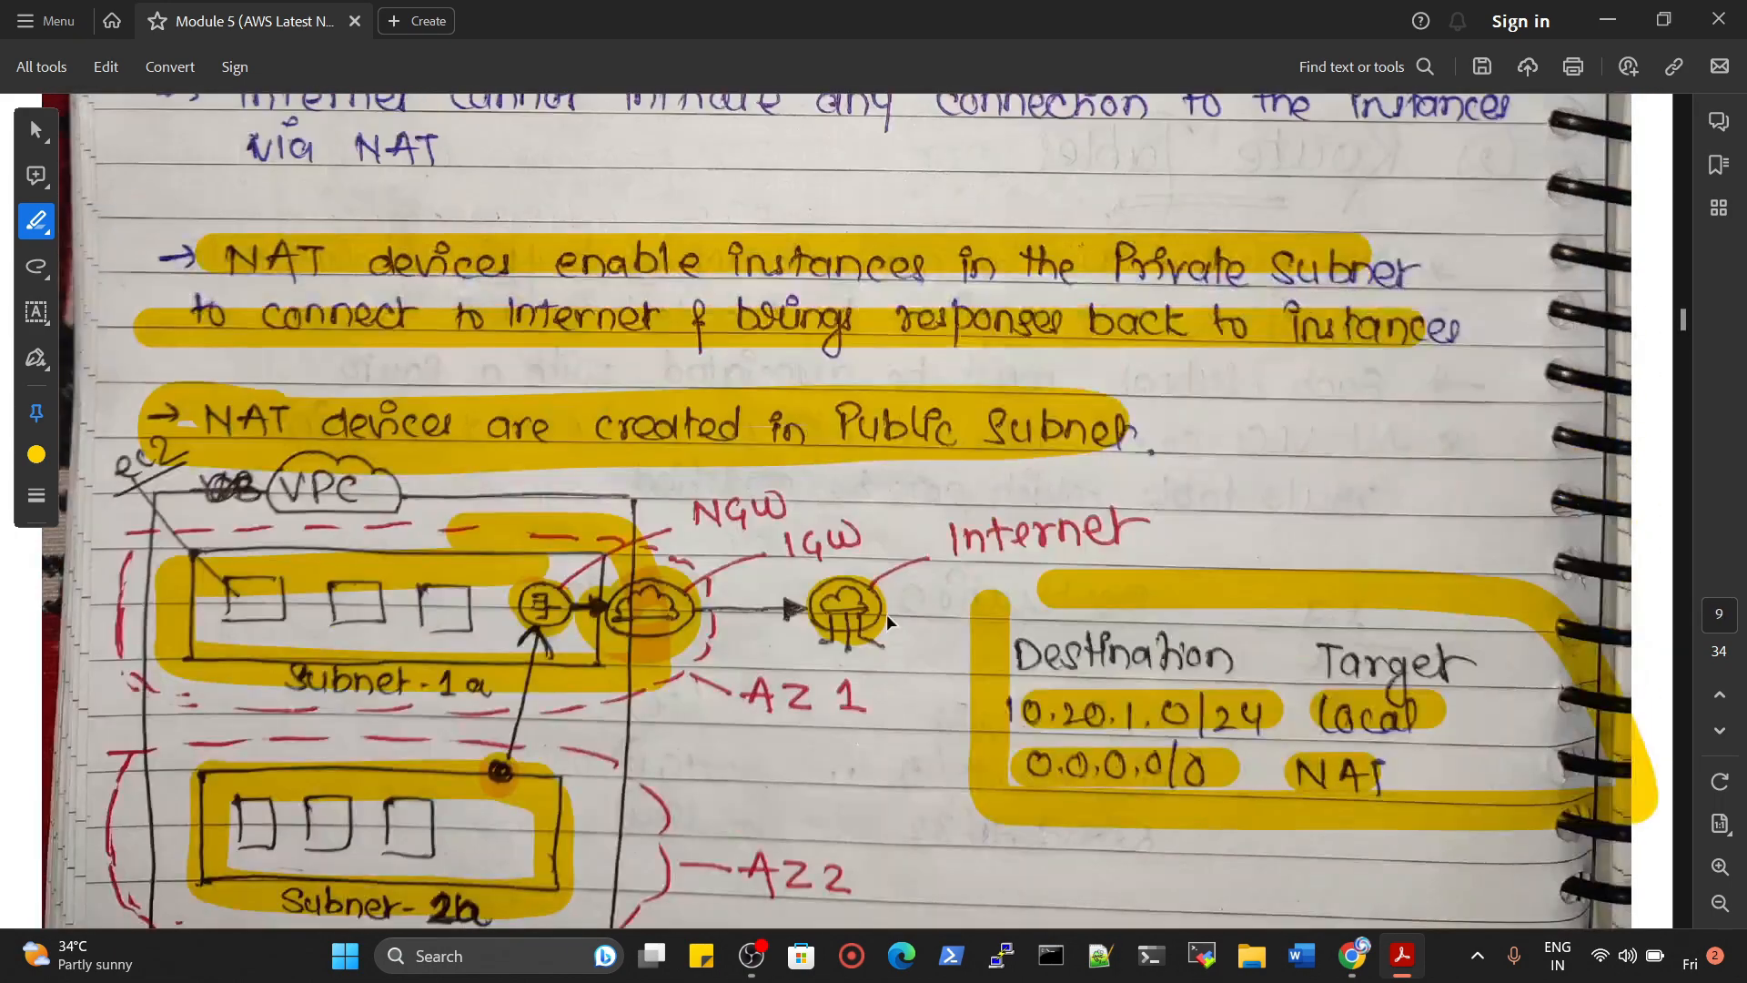
pyautogui.scroll(5, 889, 618)
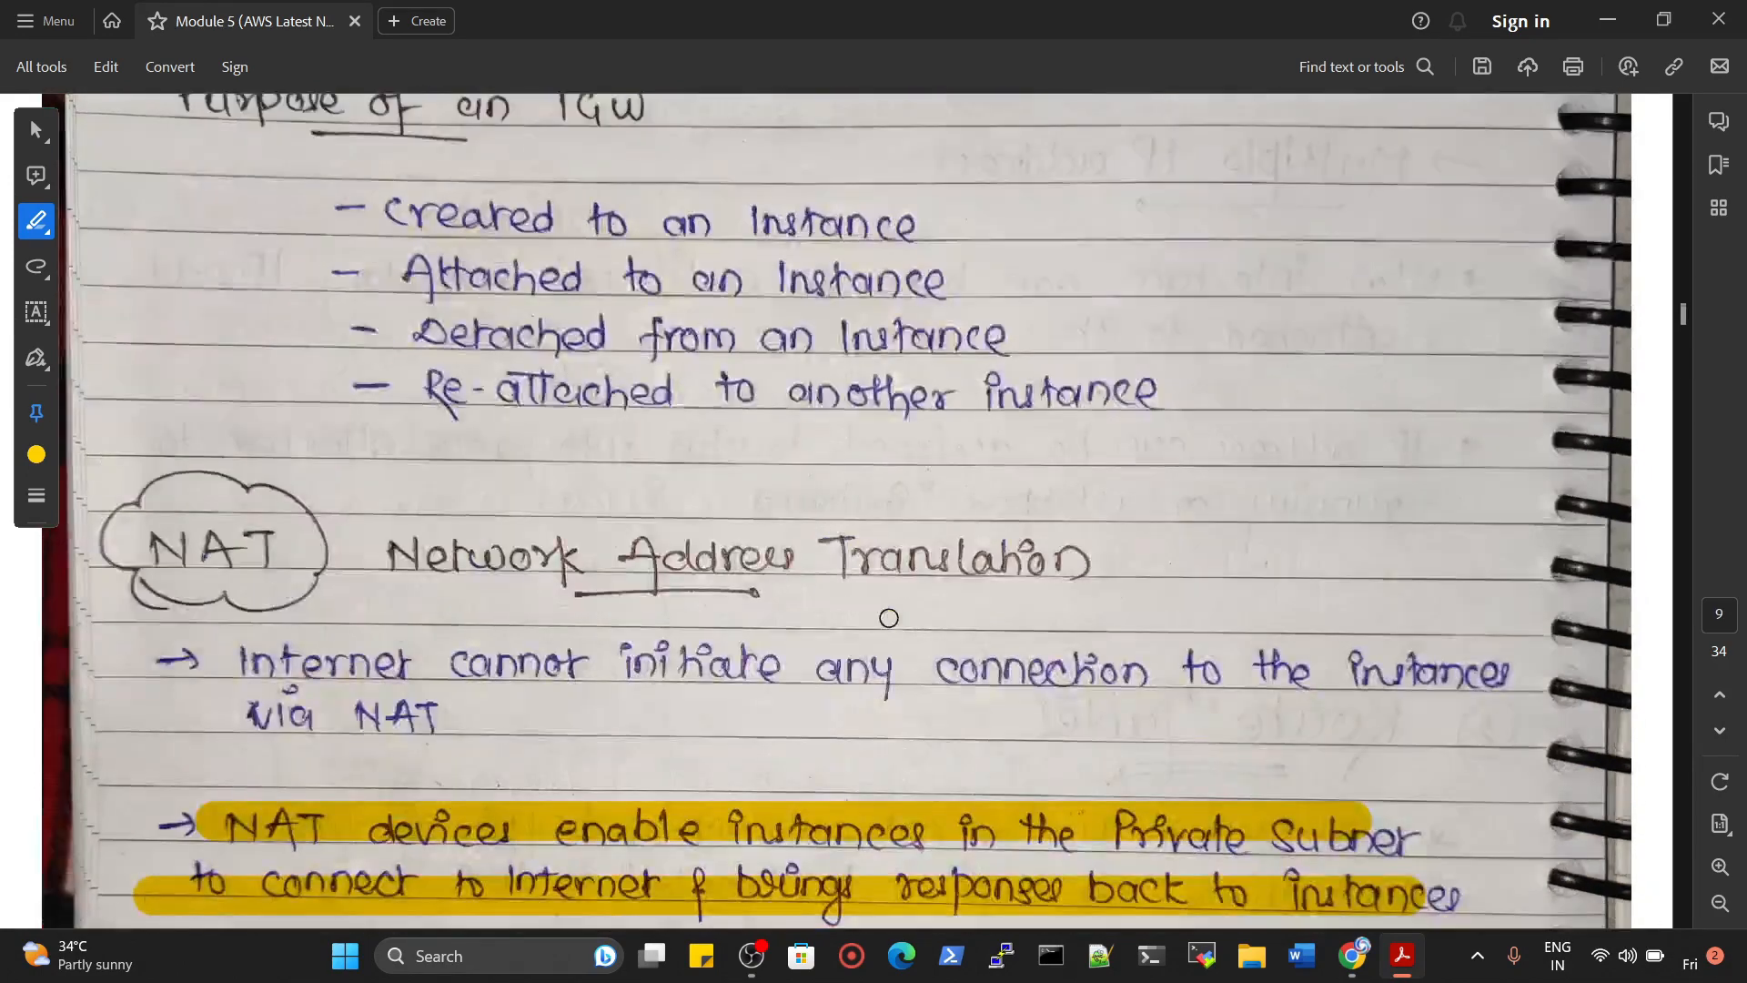
pyautogui.scroll(5, 889, 618)
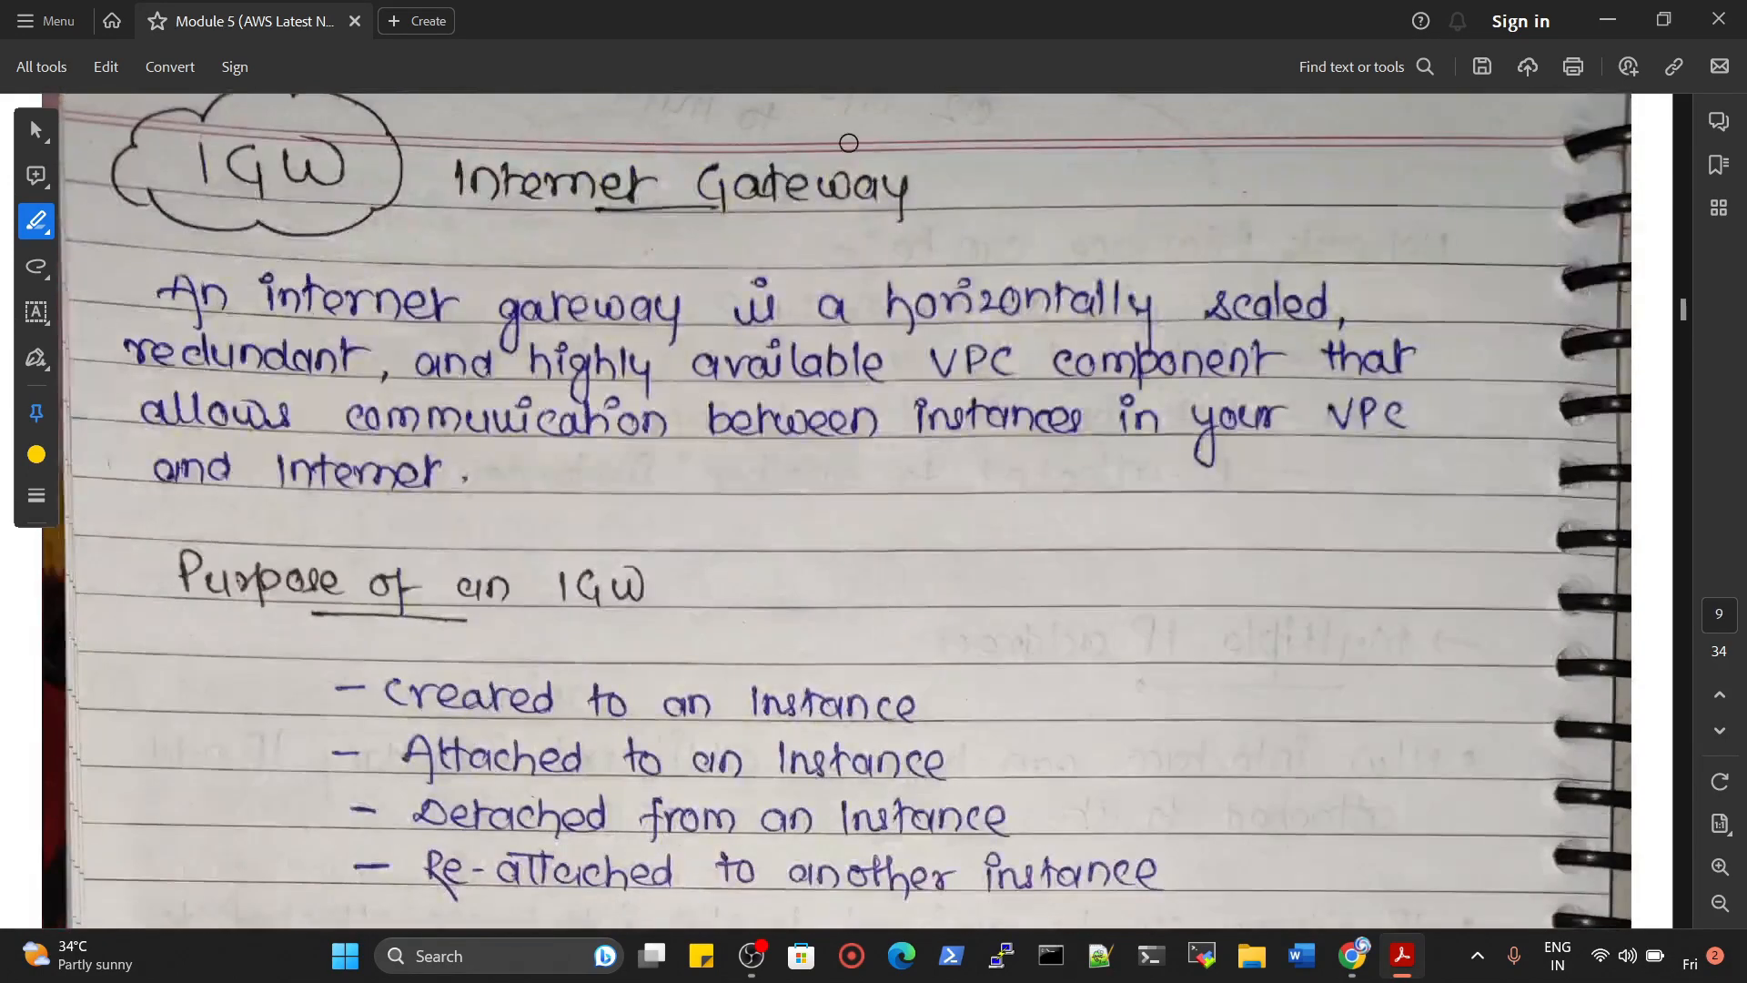
pyautogui.scroll(-1, 1016, 764)
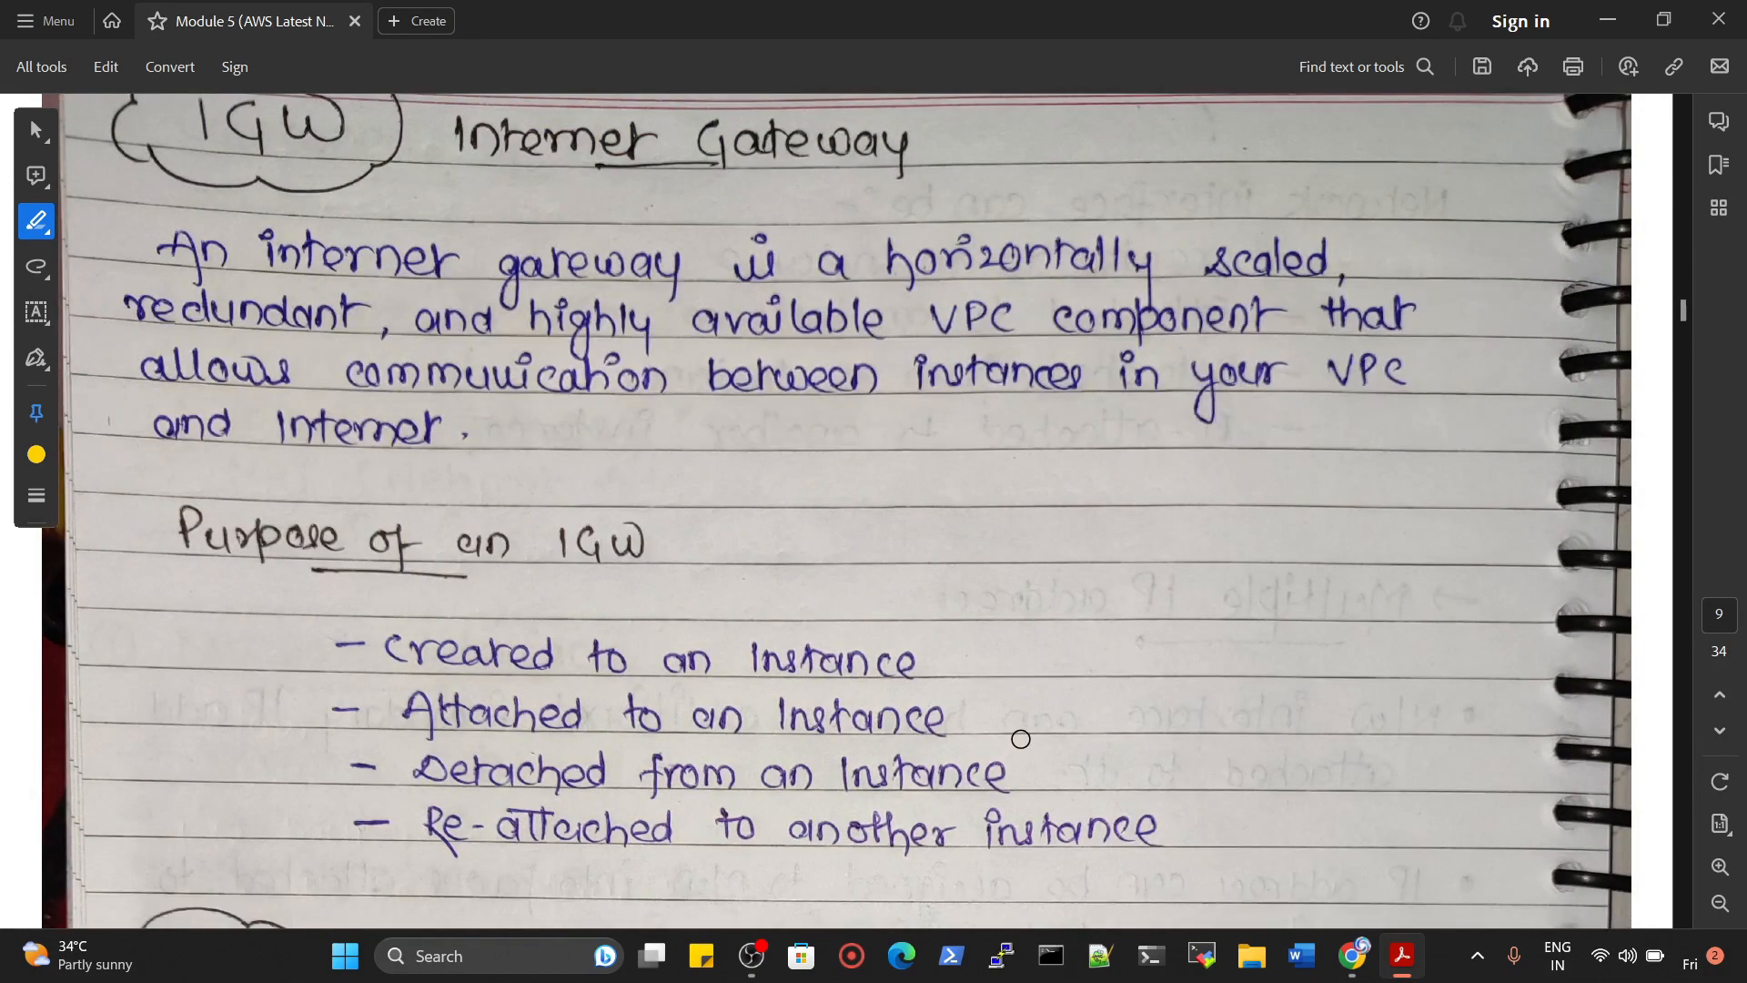
pyautogui.scroll(-10, 1021, 739)
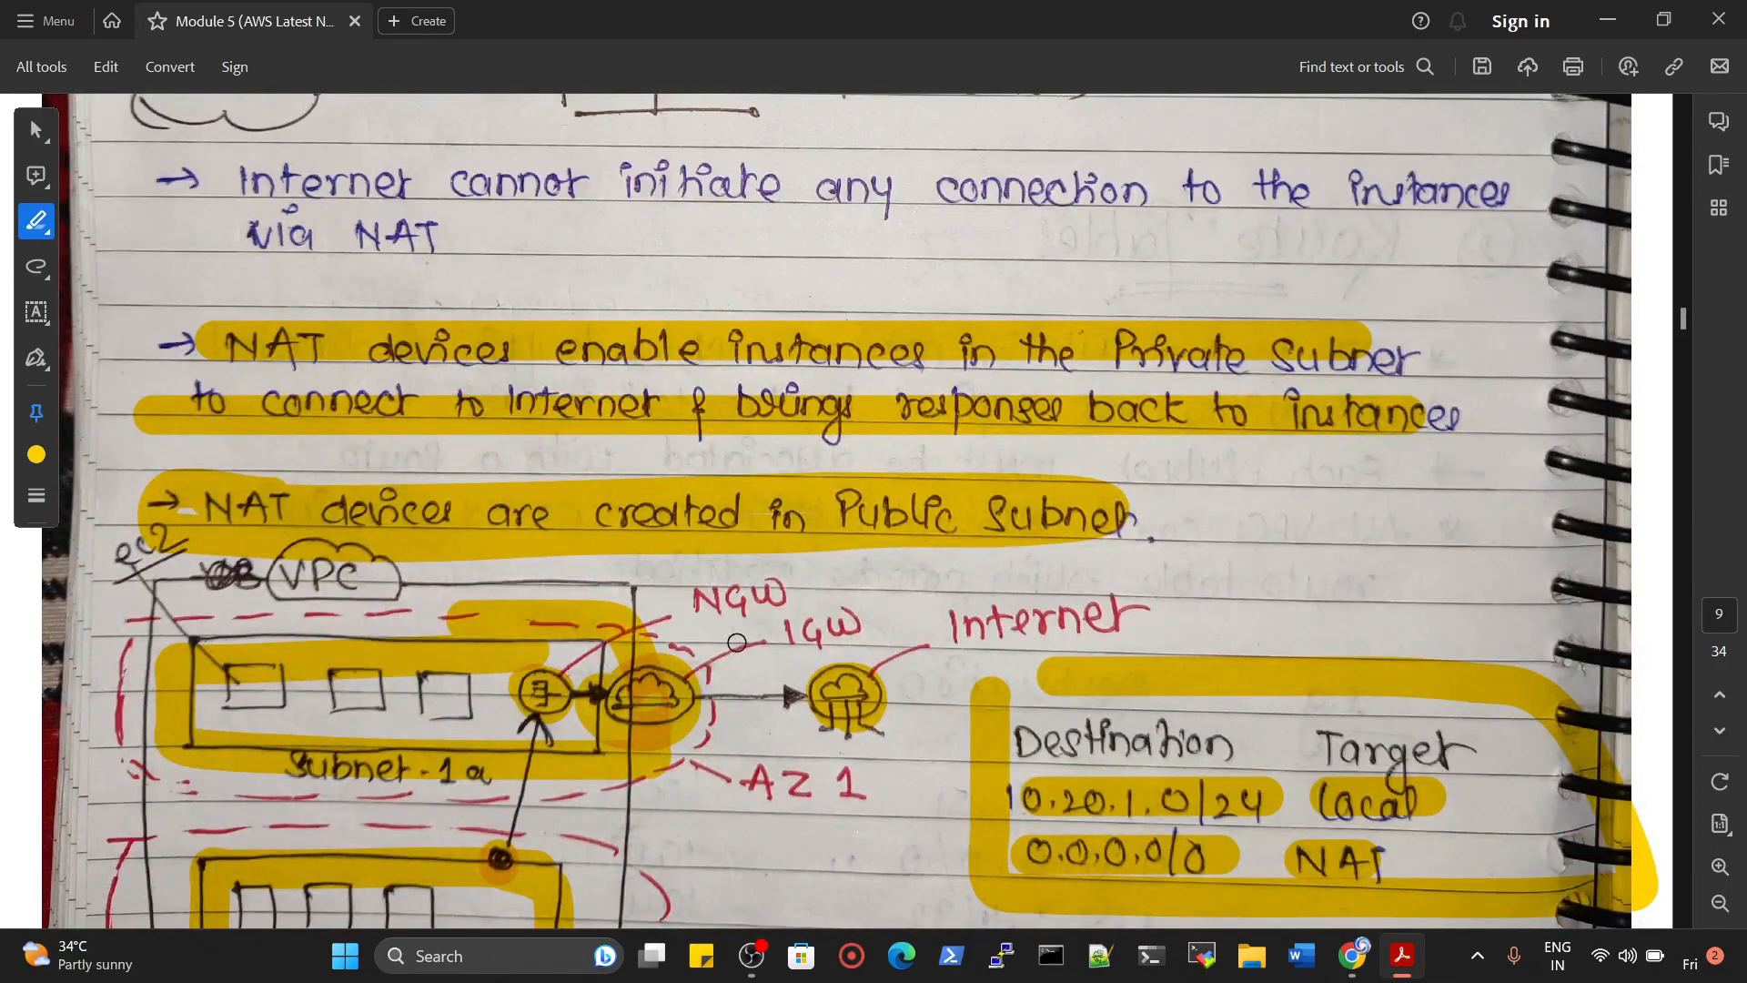
pyautogui.scroll(10, 1073, 654)
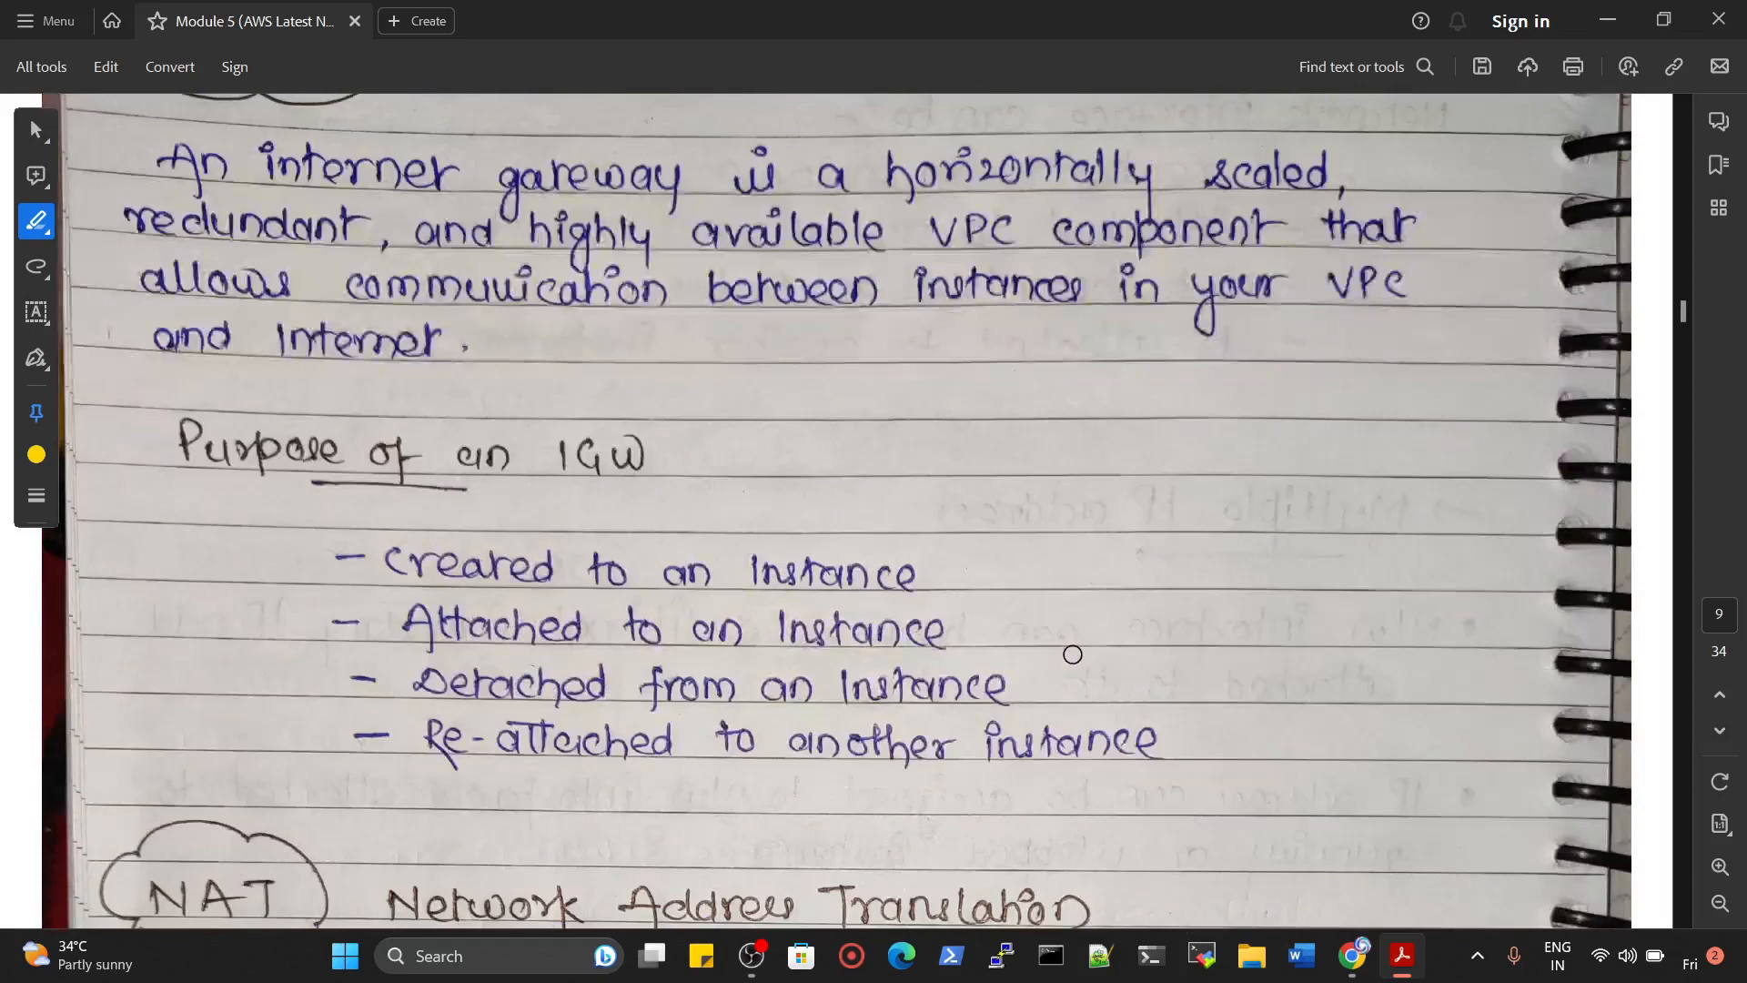
pyautogui.scroll(2, 1073, 654)
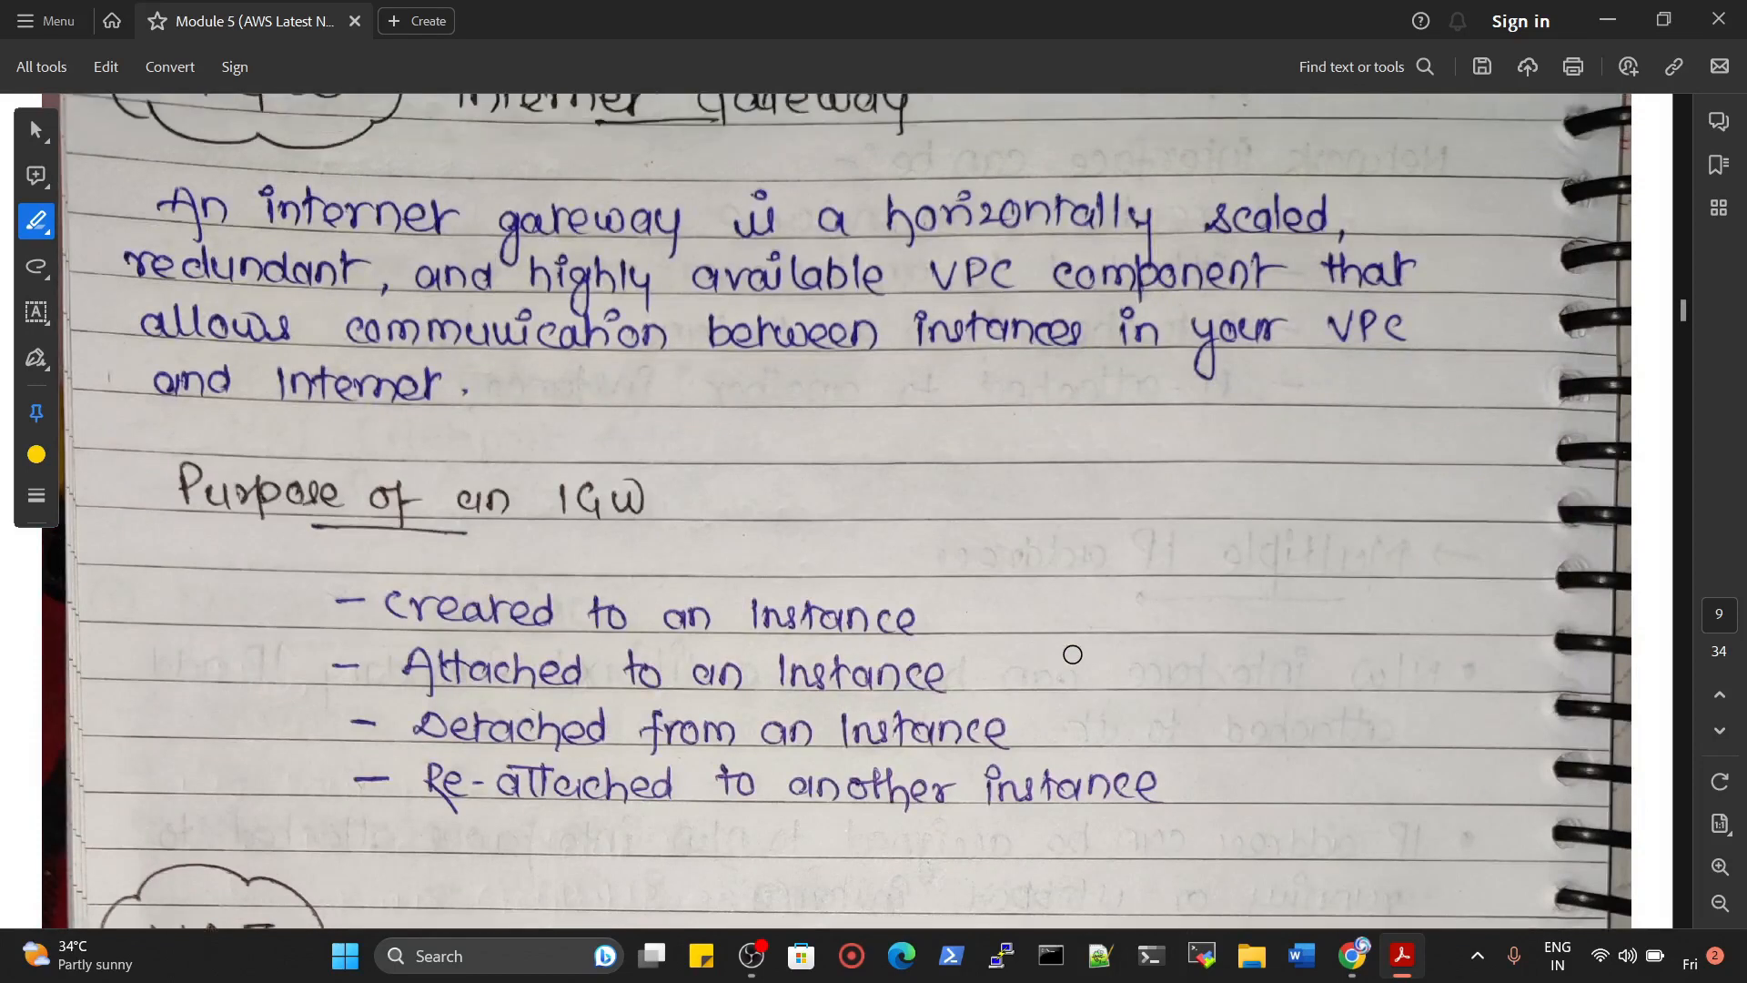
pyautogui.scroll(1, 1079, 669)
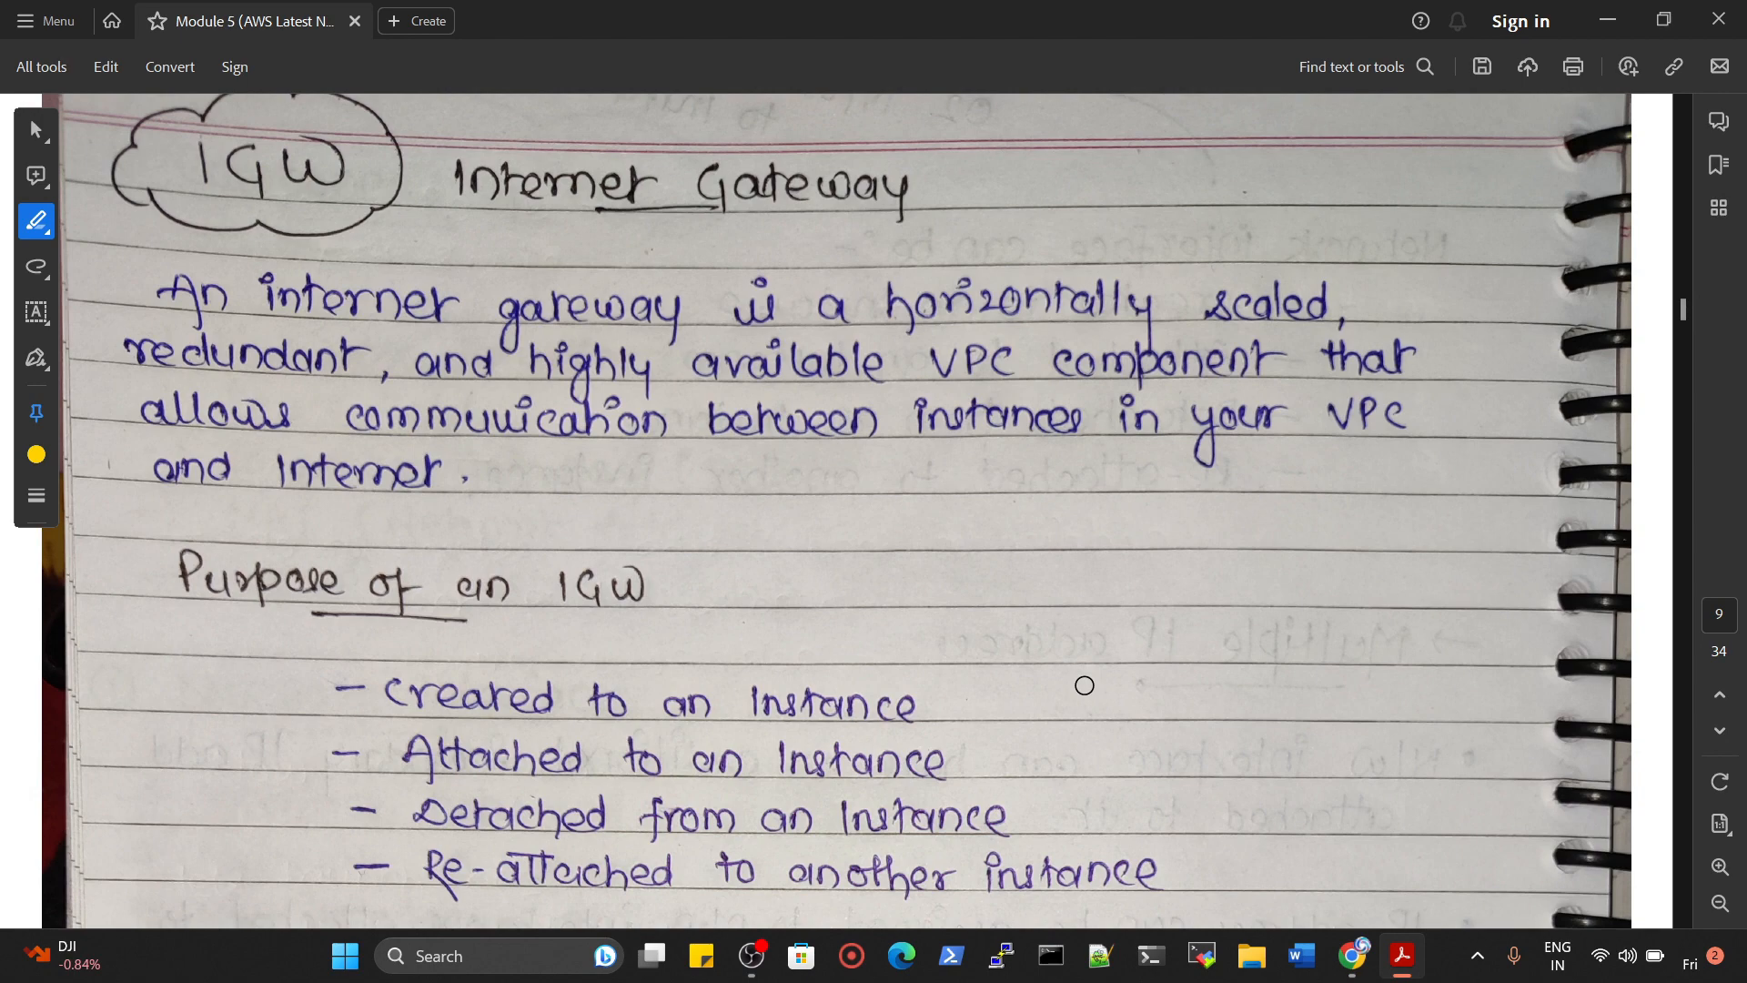
# Draw a large yellow downward arrow beside the VPC and subnet instructions in the NAT Gateways demo notes
pyautogui.scroll(-15, 1084, 685)
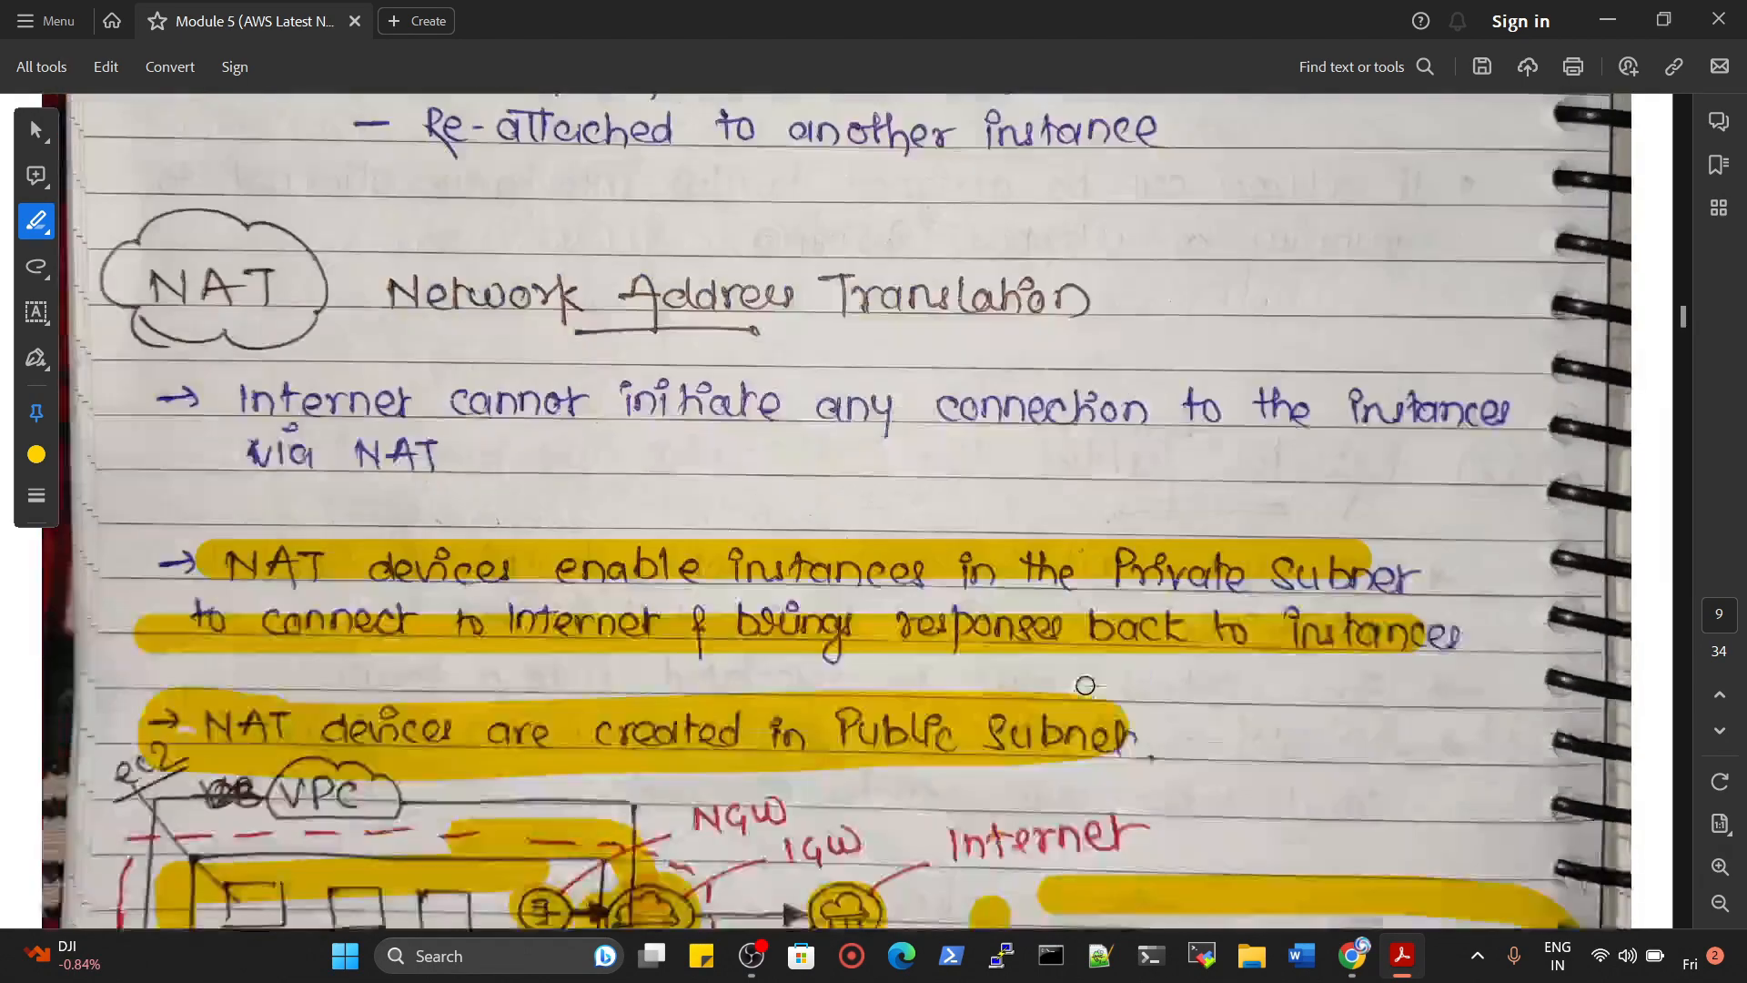
pyautogui.scroll(-8, 882, 658)
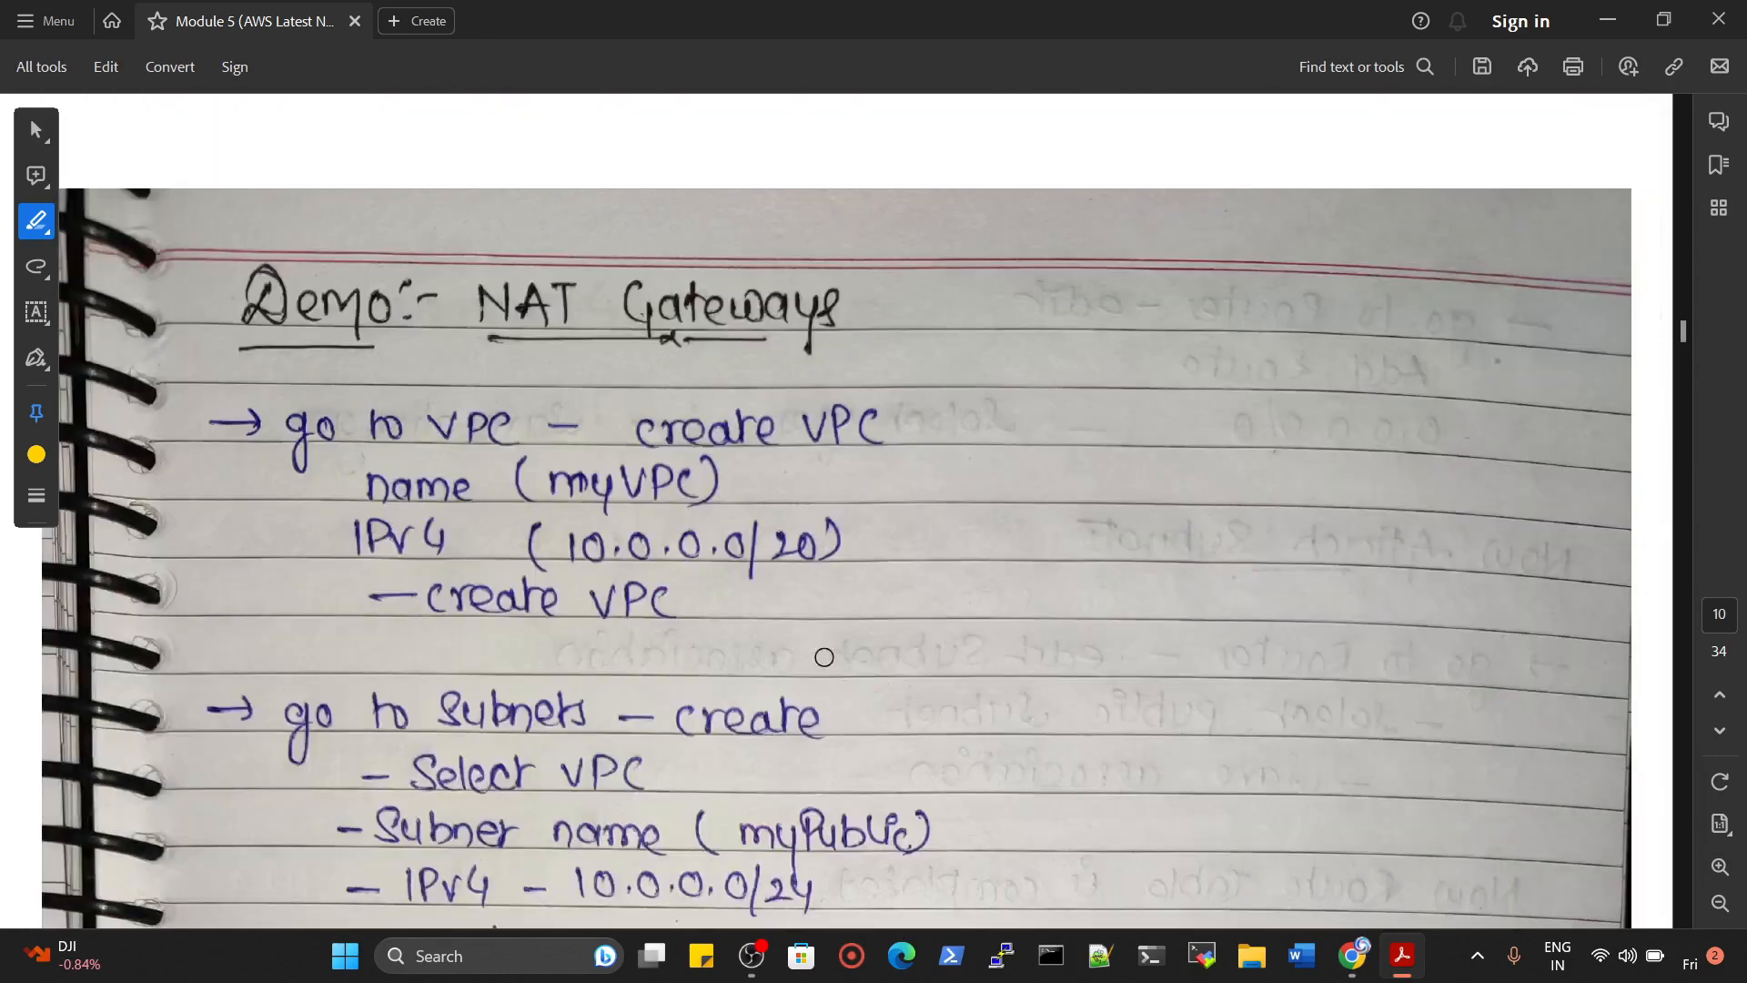
pyautogui.scroll(-4, 278, 748)
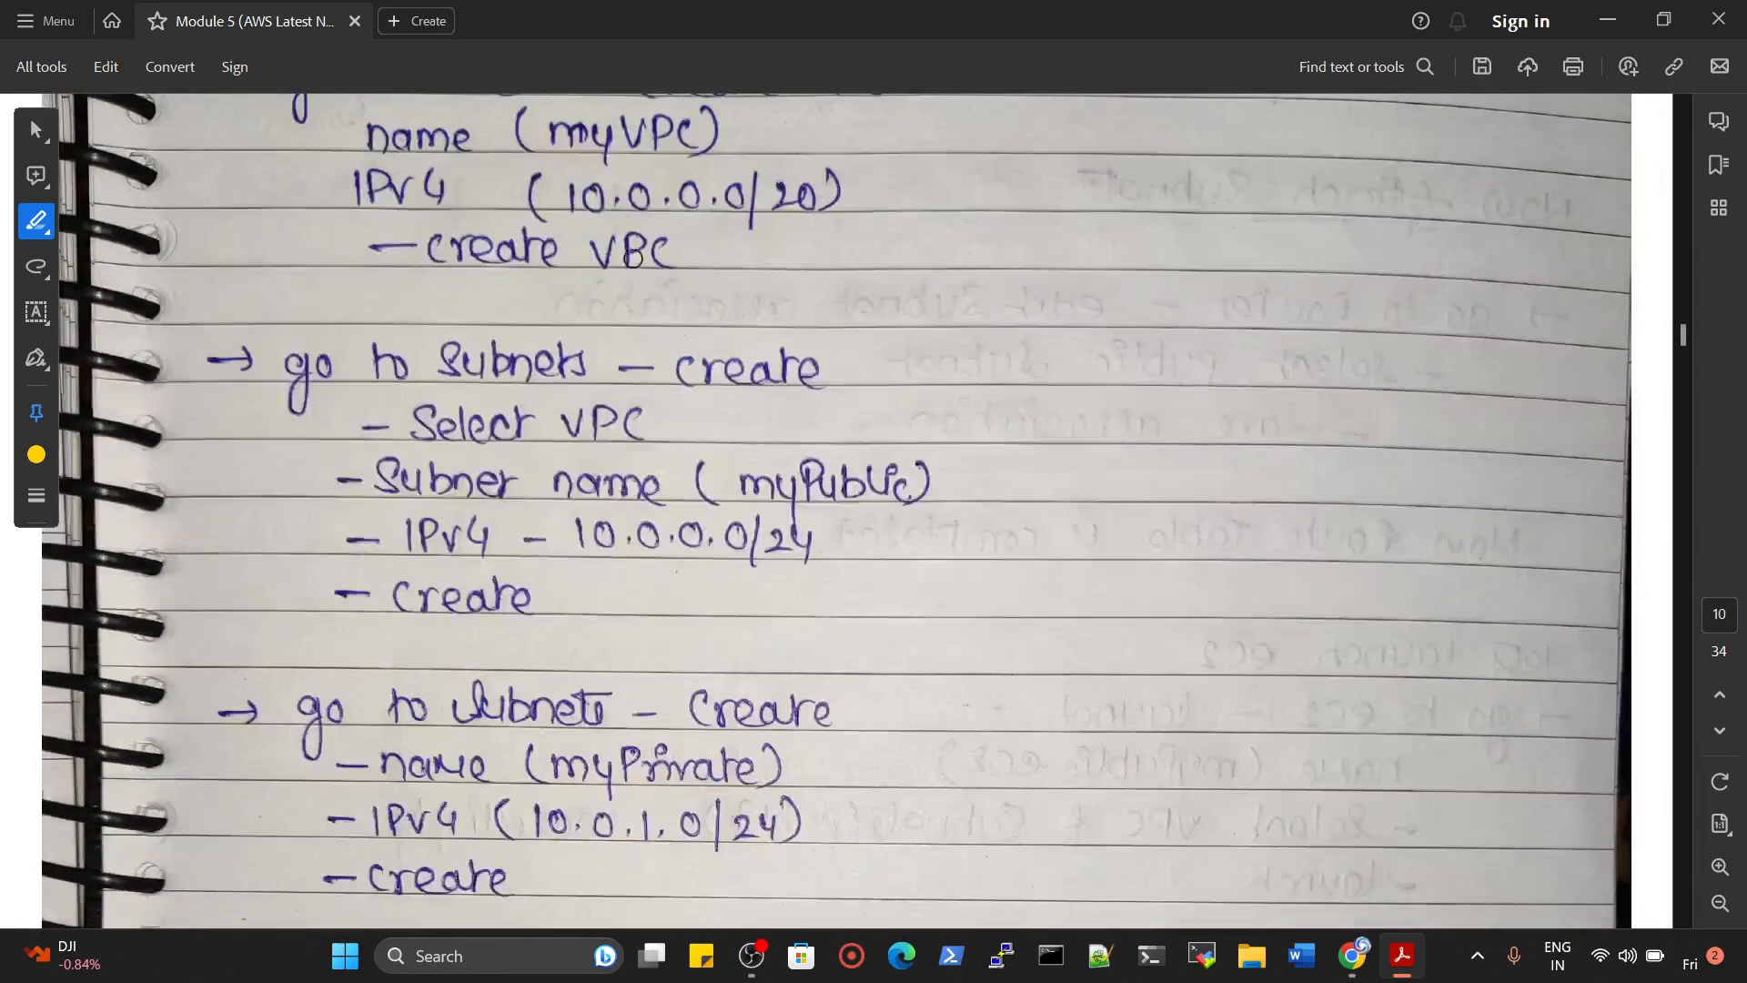
pyautogui.scroll(3, 800, 752)
pyautogui.moveTo(1016, 182); pyautogui.dragTo(1010, 560)
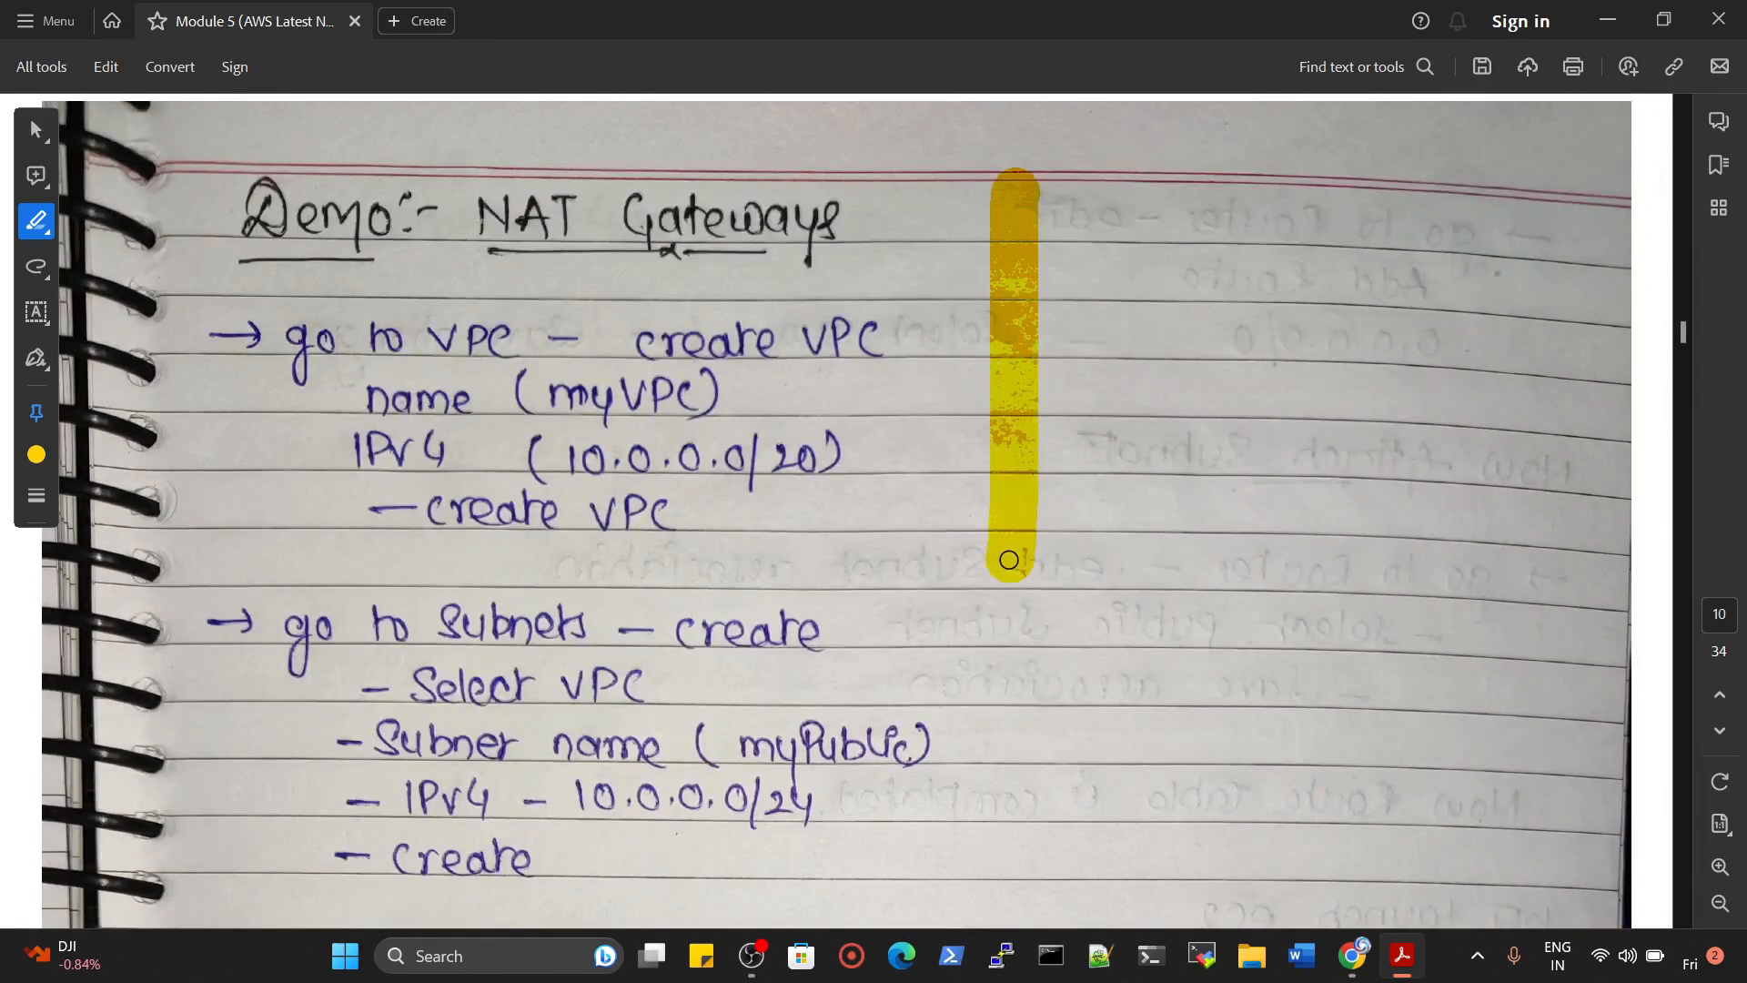
pyautogui.moveTo(869, 414); pyautogui.dragTo(1229, 440)
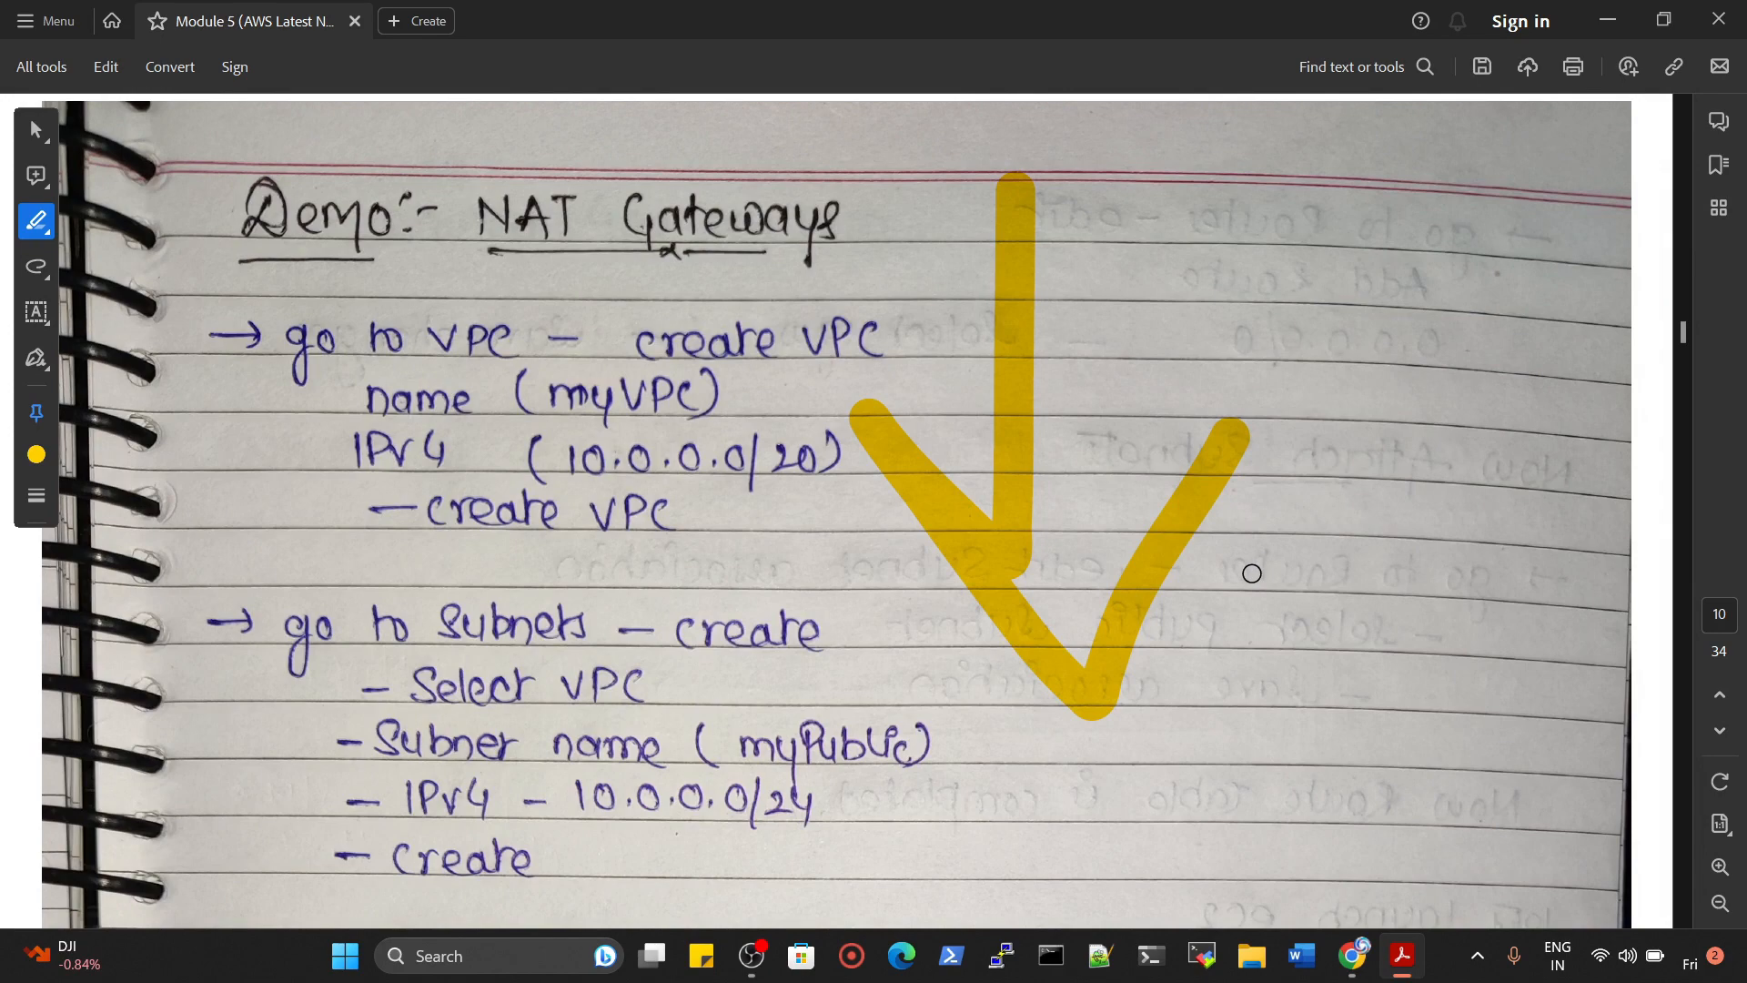
pyautogui.scroll(5, 1069, 610)
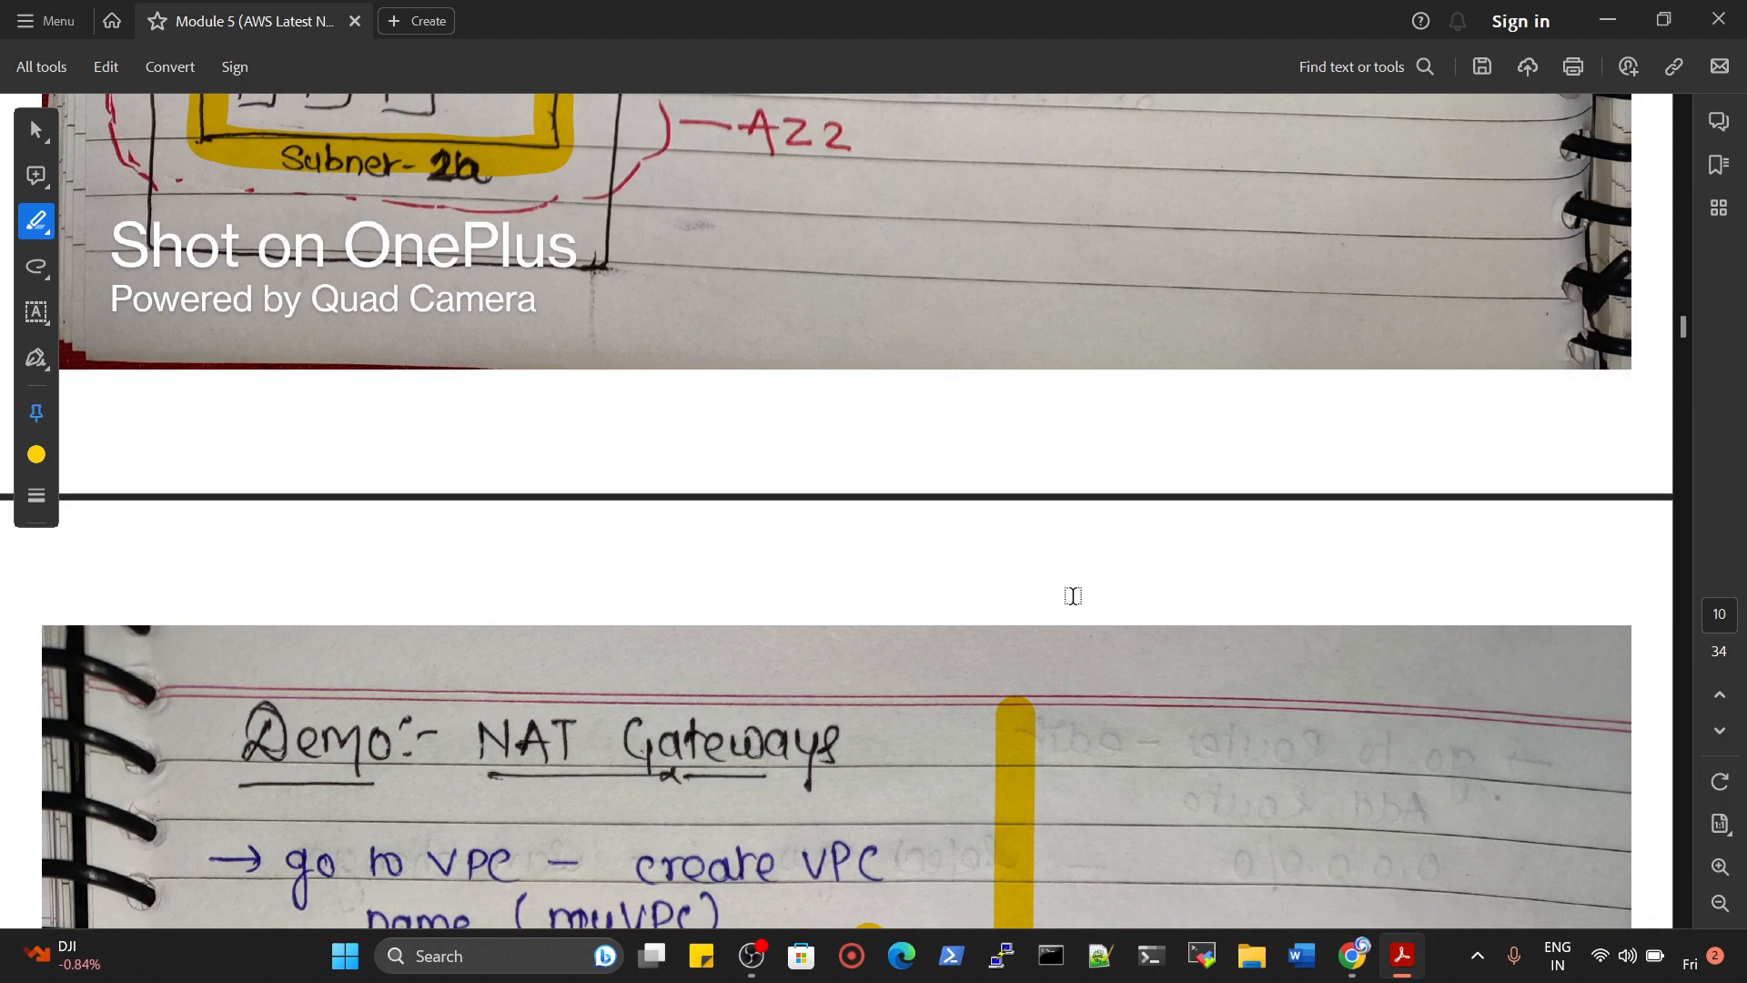
pyautogui.scroll(10, 1072, 595)
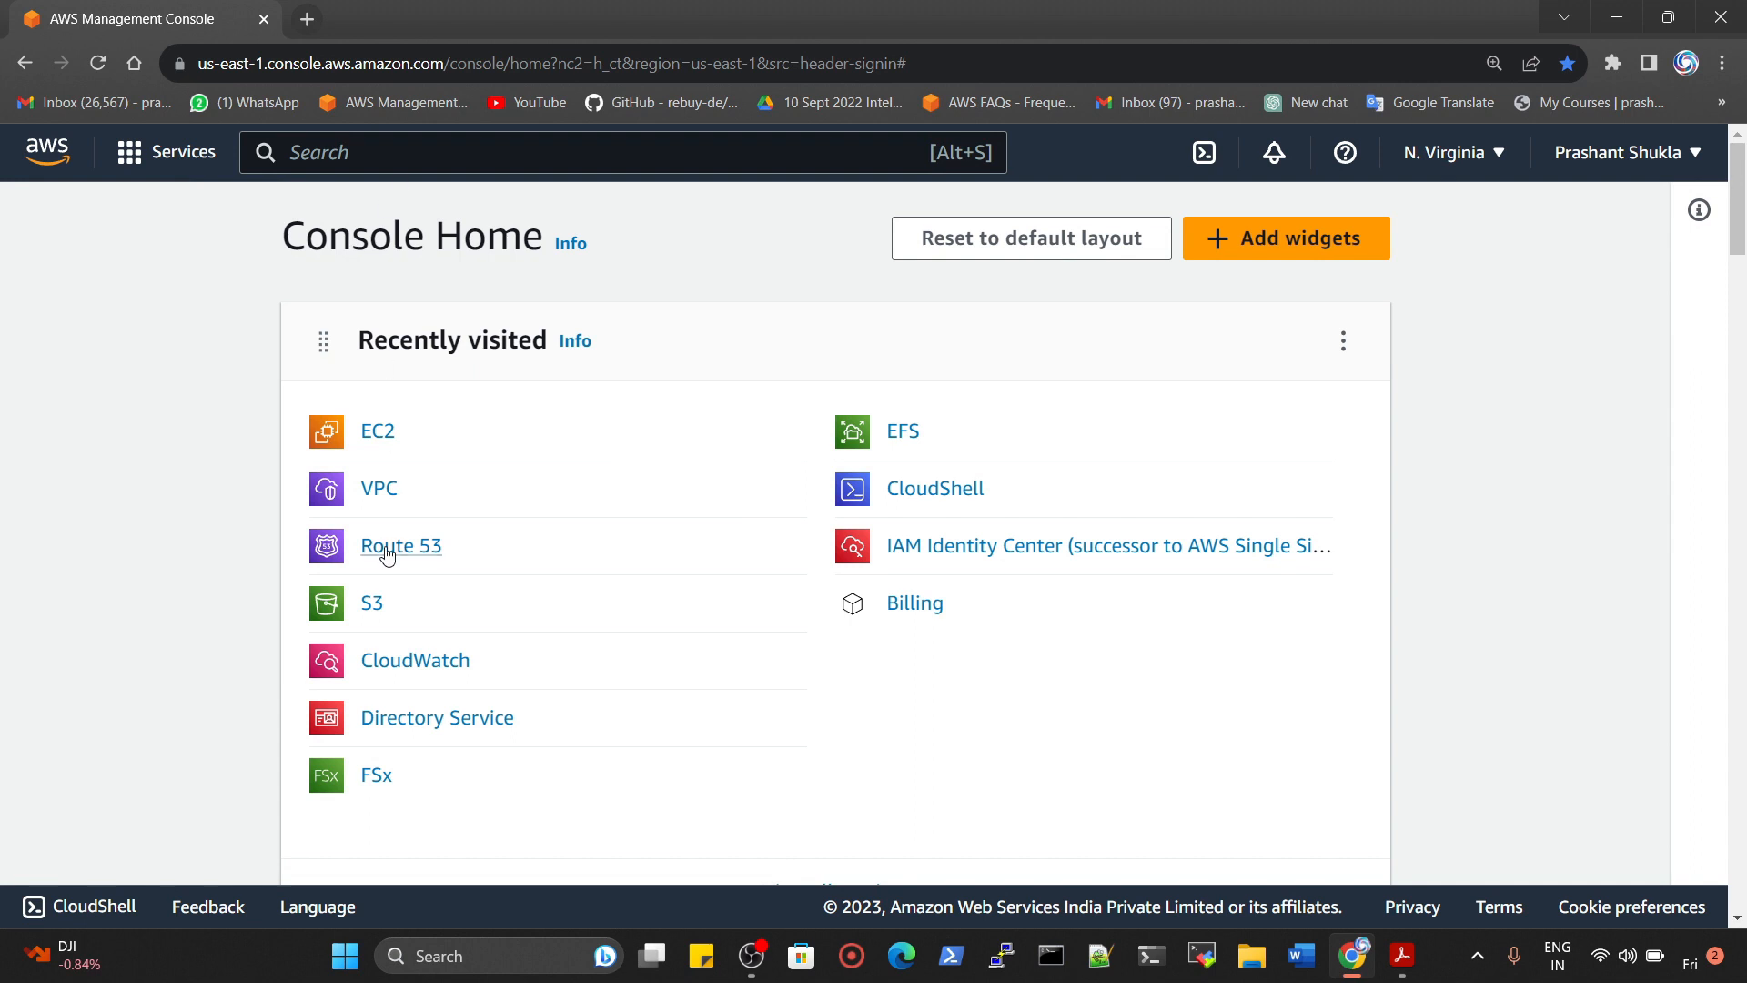
# Switch to the AWS console, open the VPC service and set up a VPC-only resource named myVPC-NAT
pyautogui.click(379, 439)
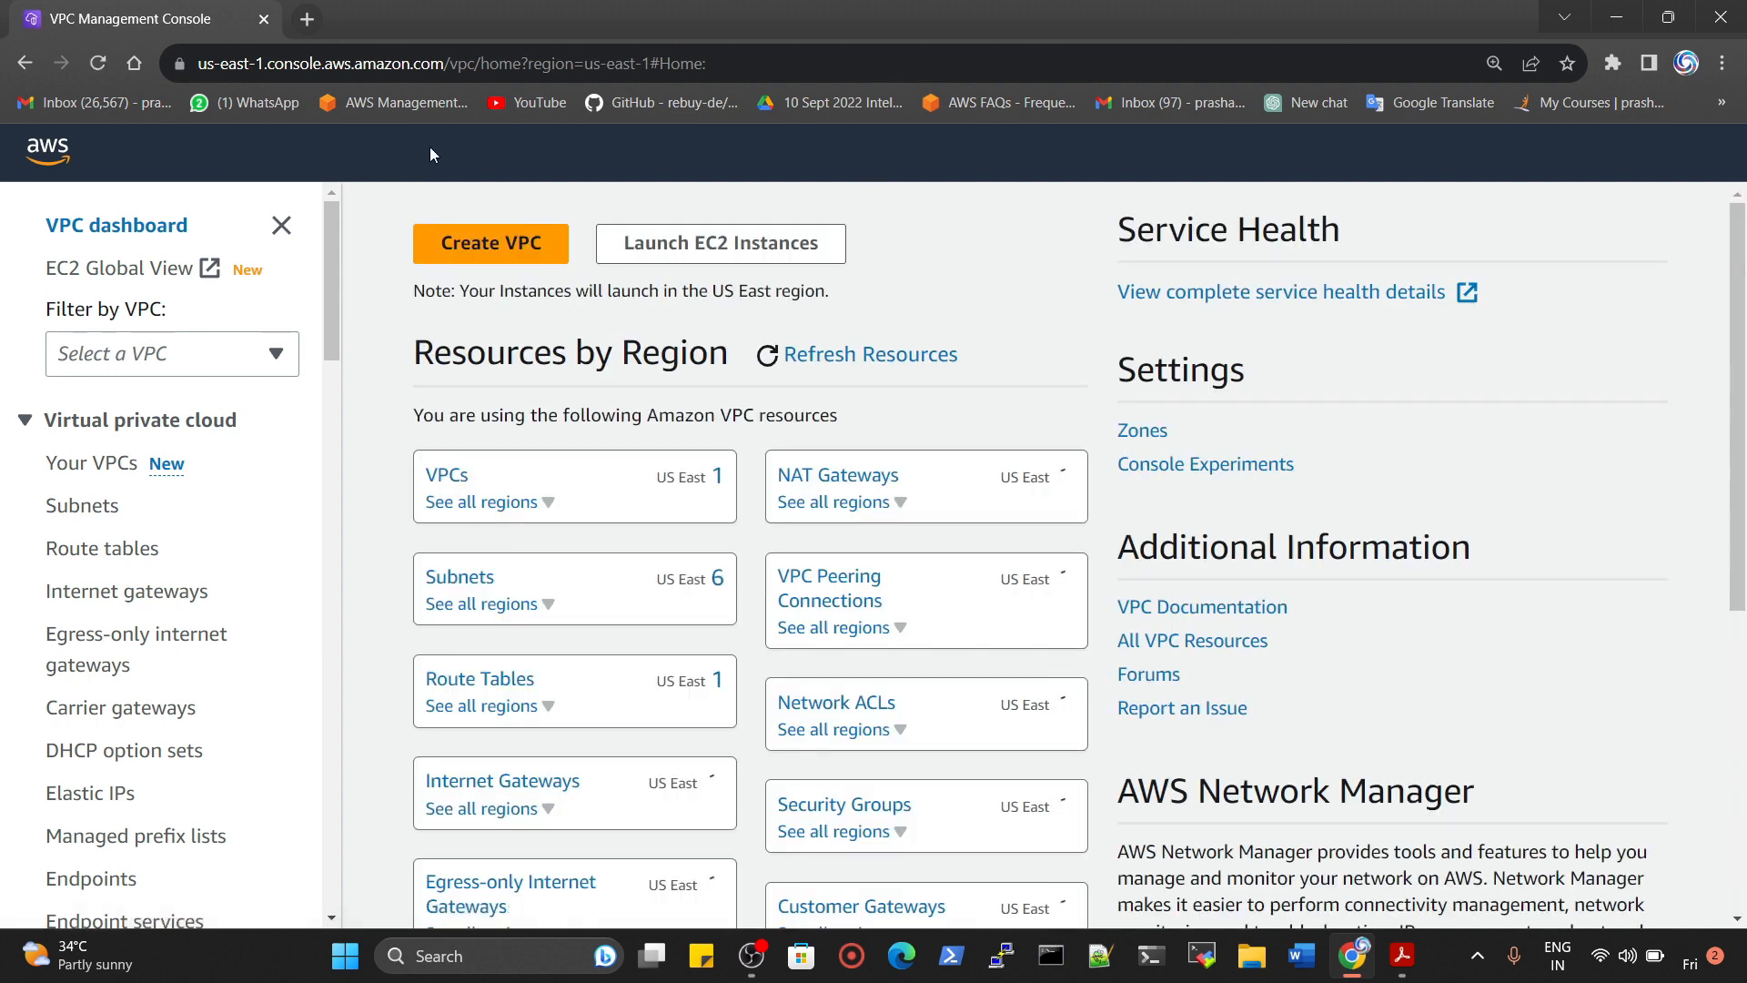
pyautogui.click(491, 247)
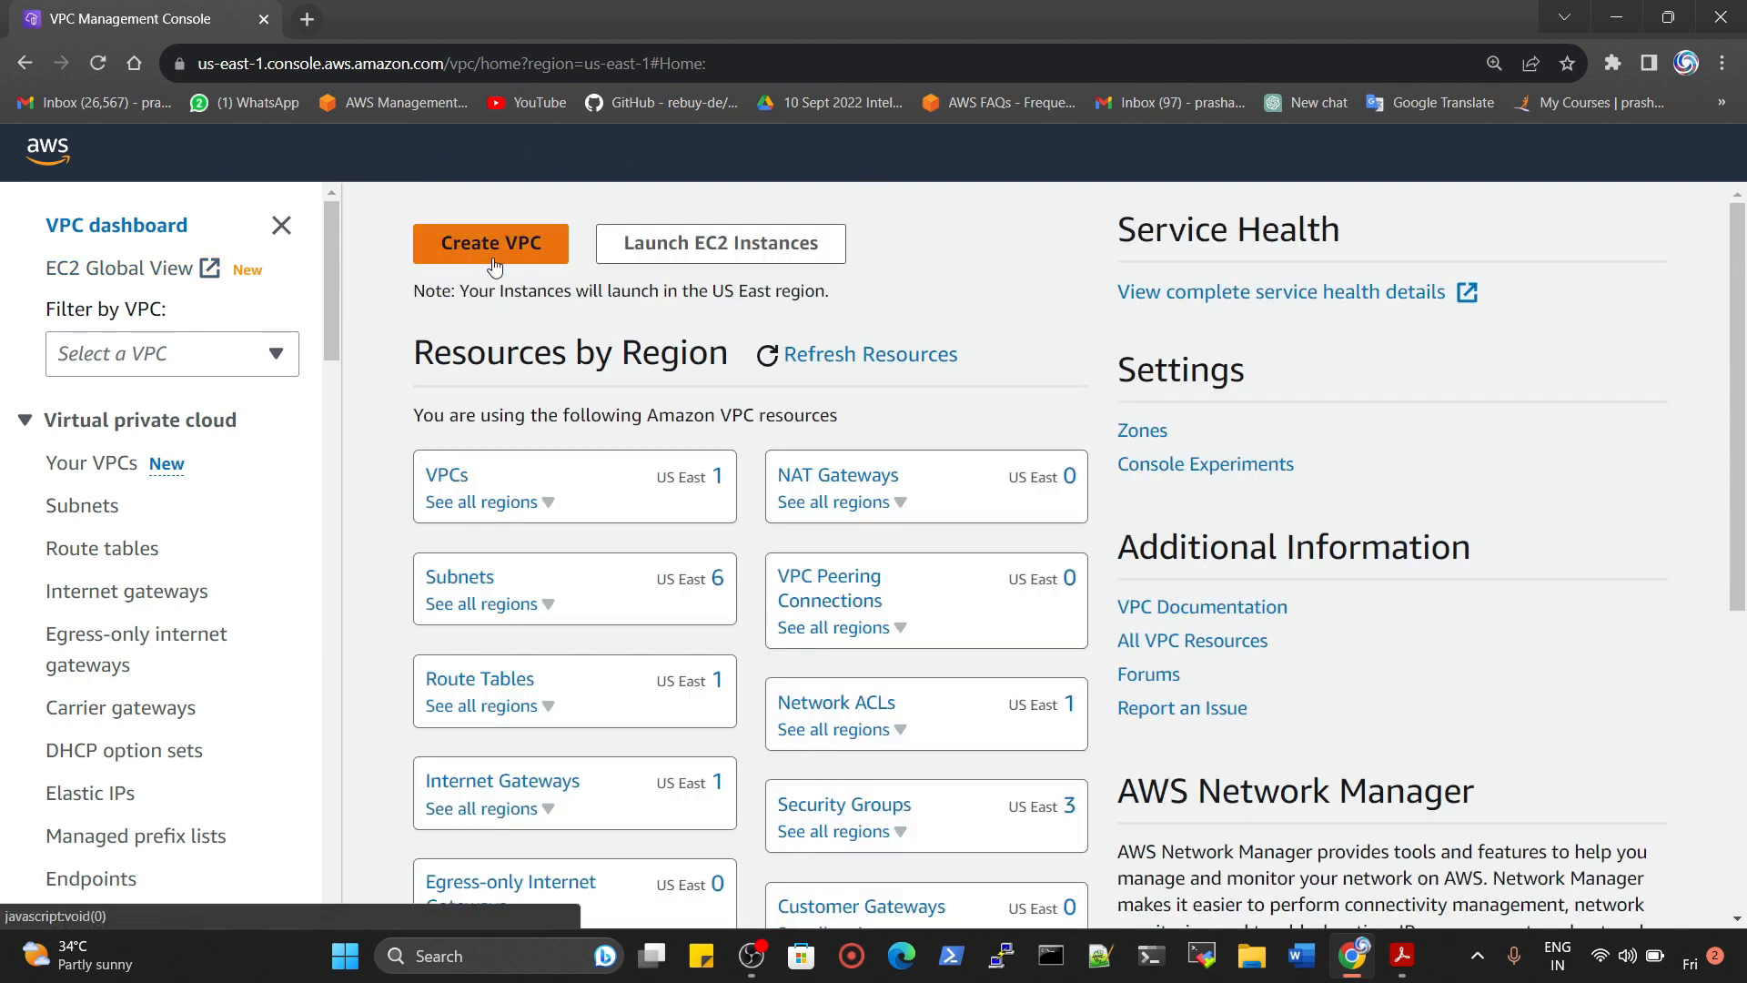
pyautogui.click(180, 550)
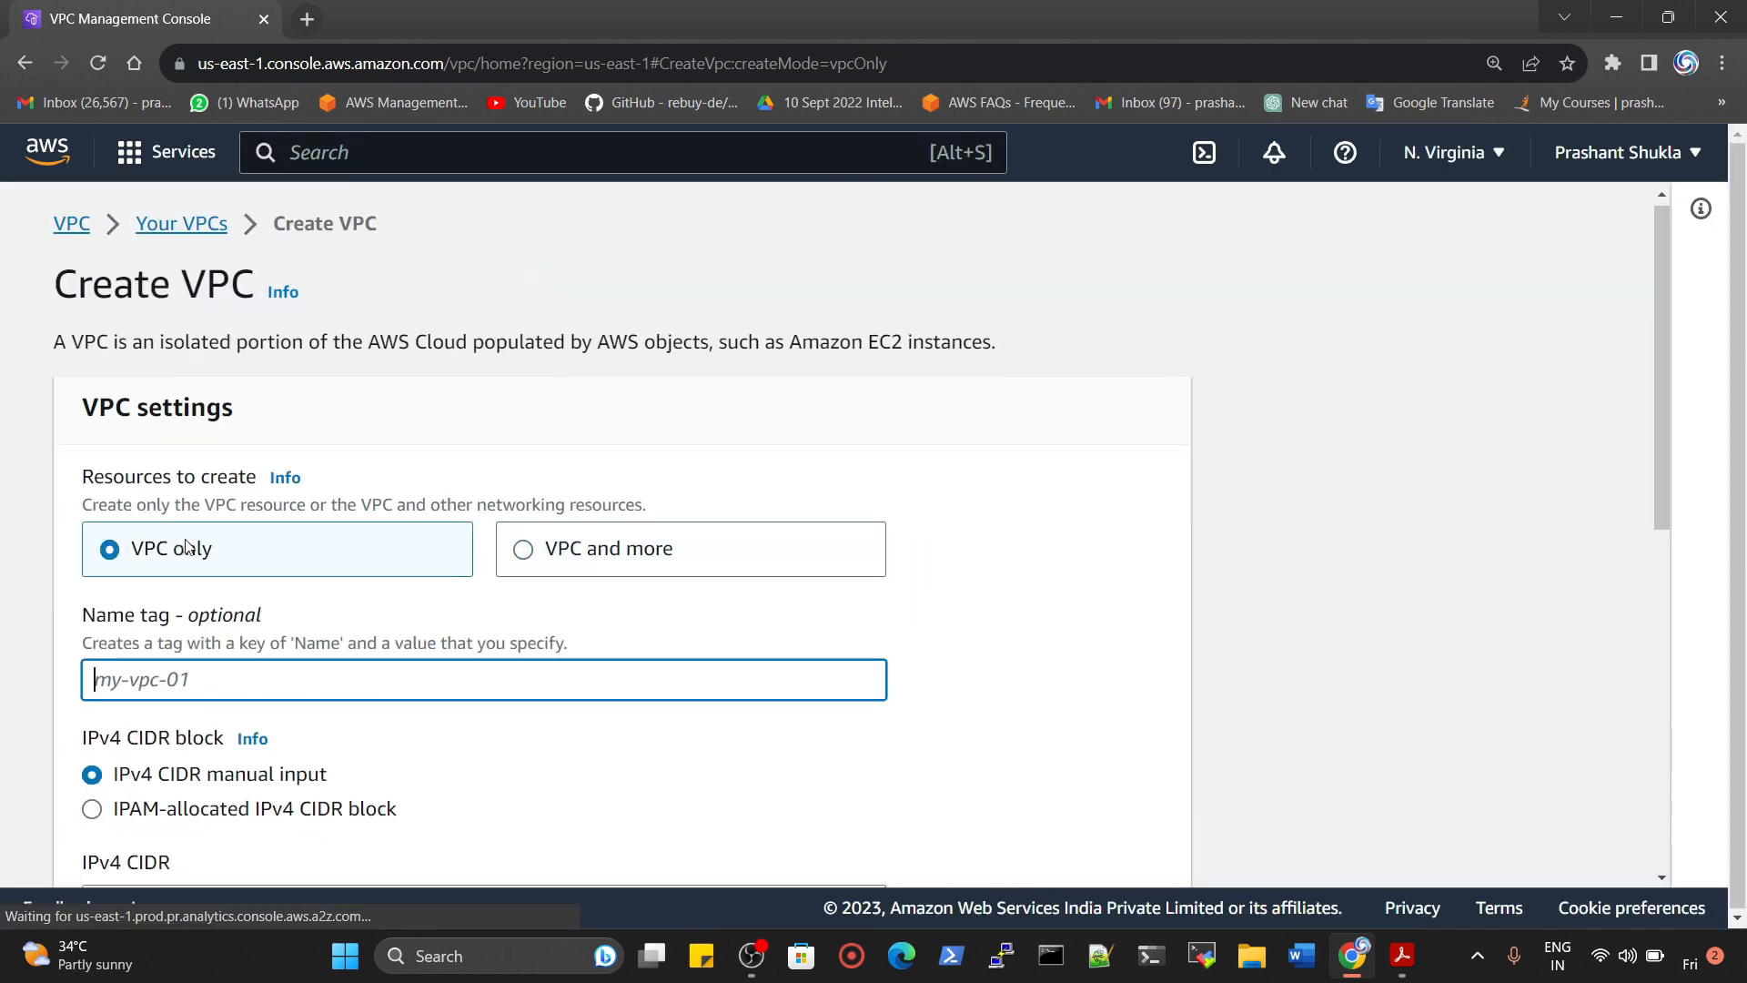
pyautogui.scroll(-3, 193, 401)
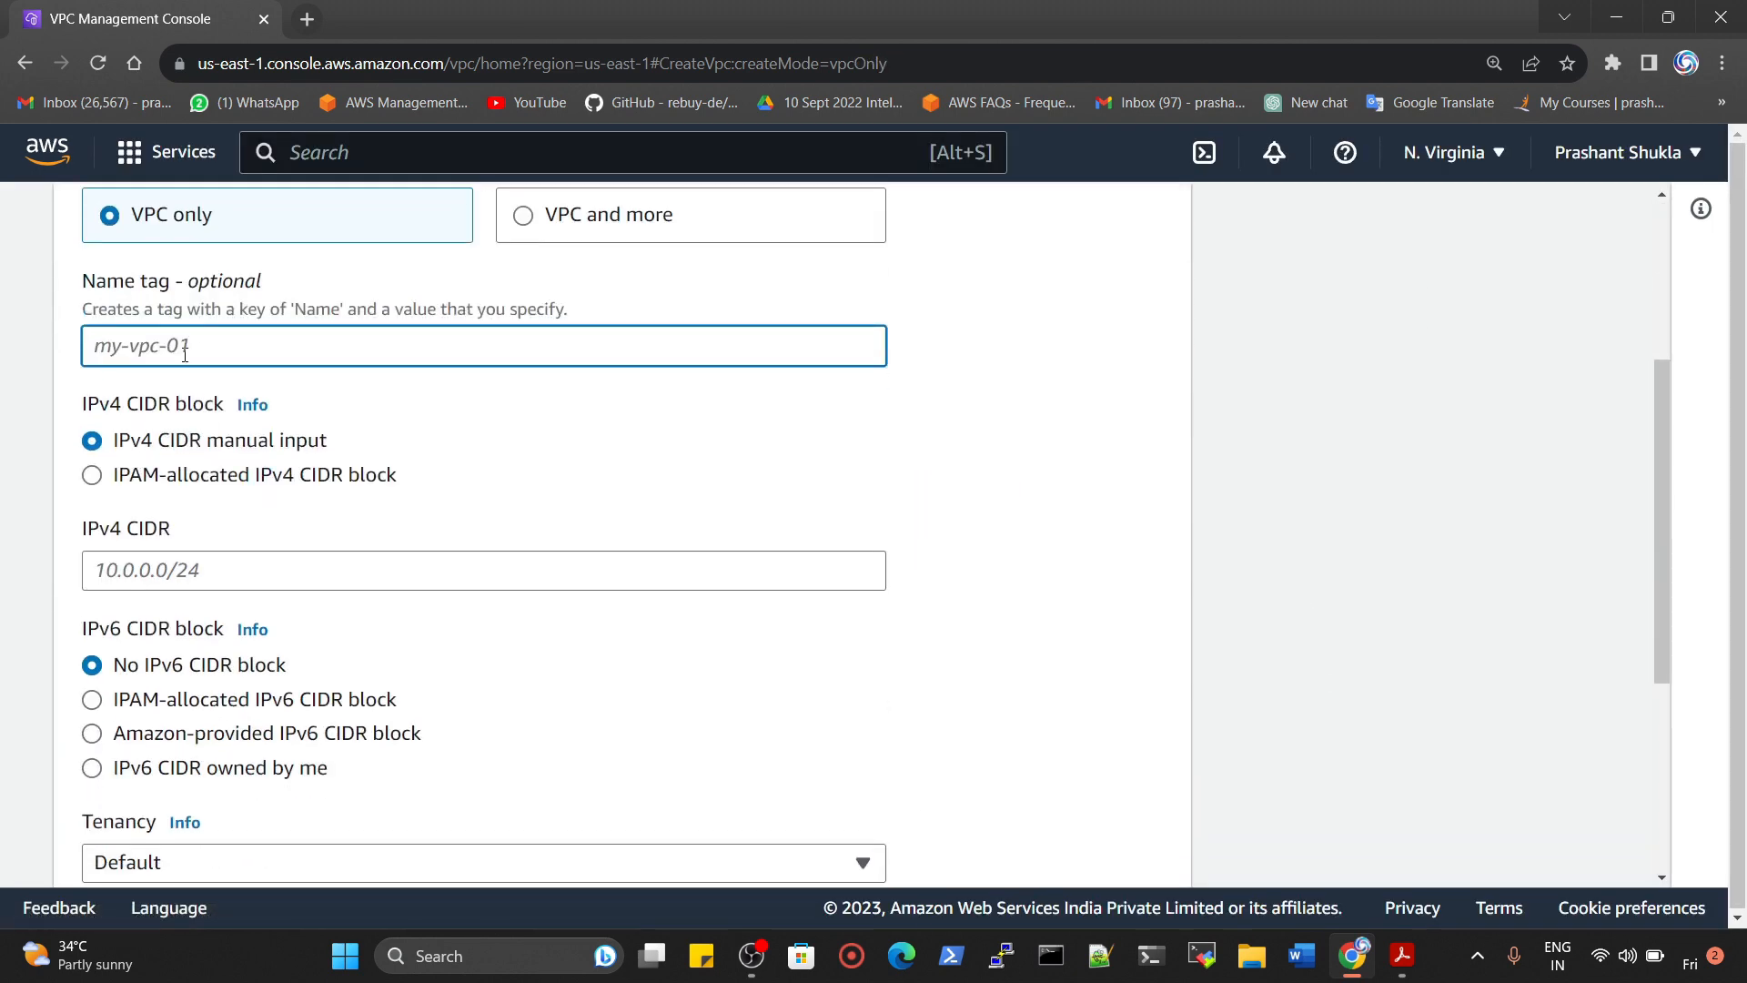
pyautogui.write('myVPC-NAT')
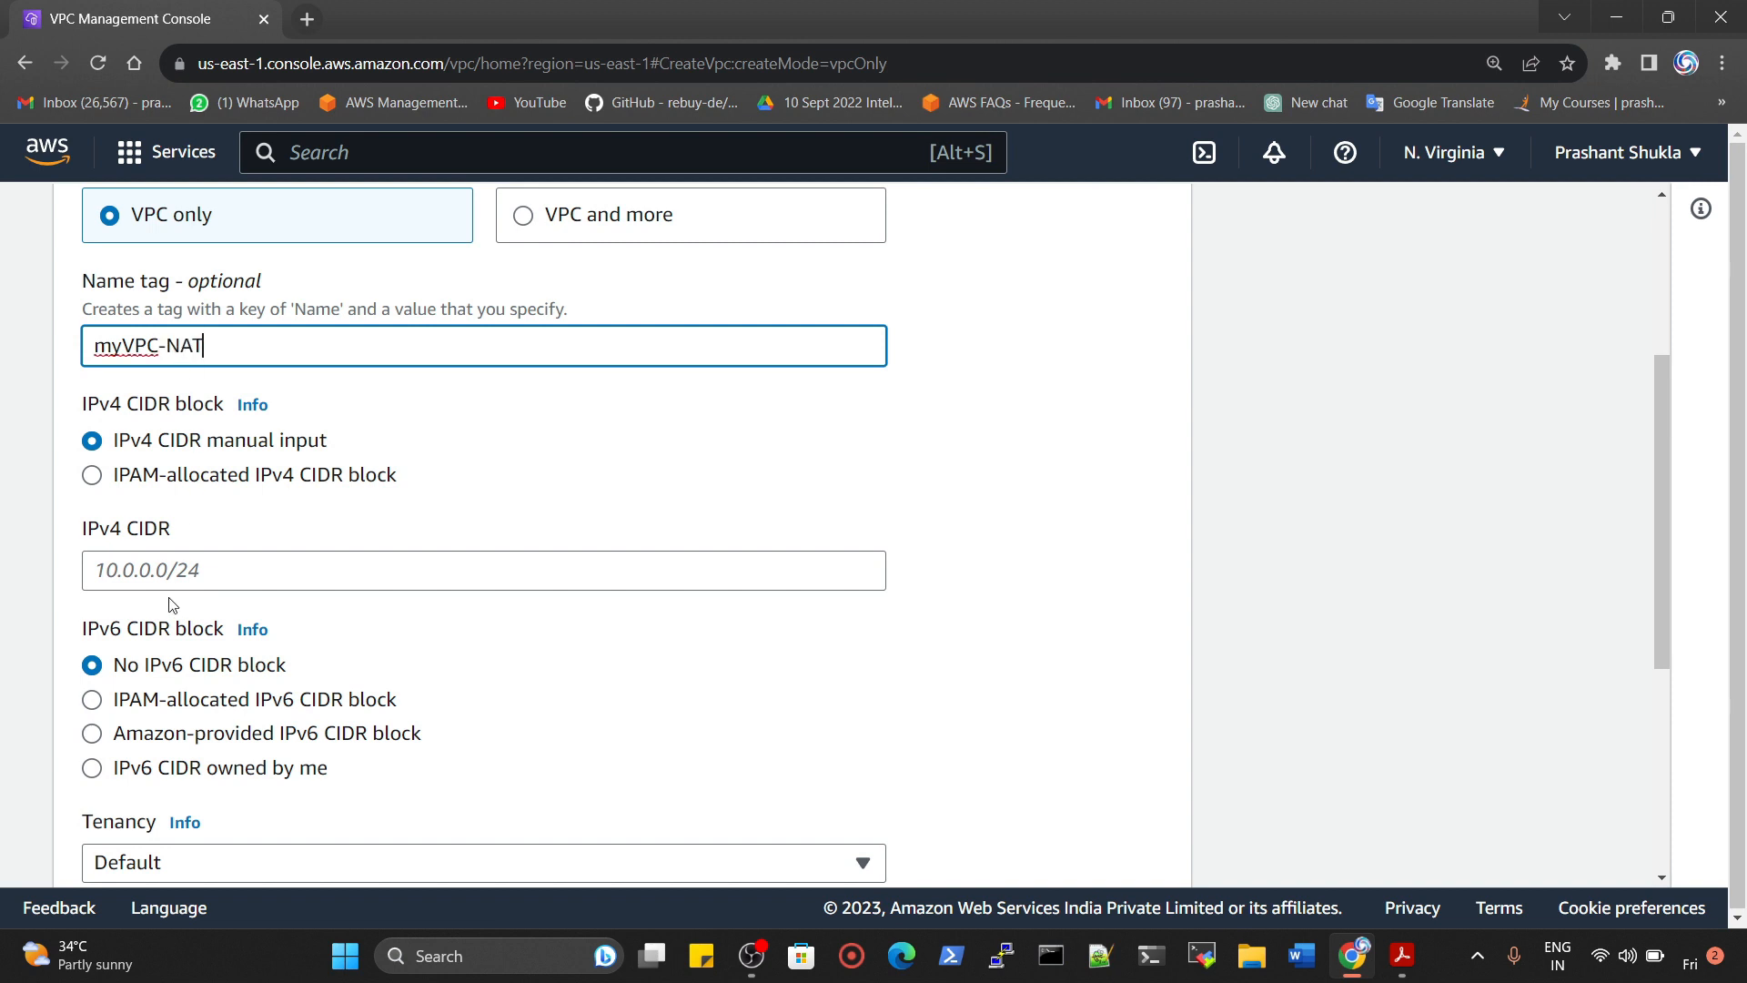
# Set the VPC's manual IPv4 CIDR to 10.0.0.0/20 and create the VPC
pyautogui.click(172, 572)
pyautogui.write('10.0')
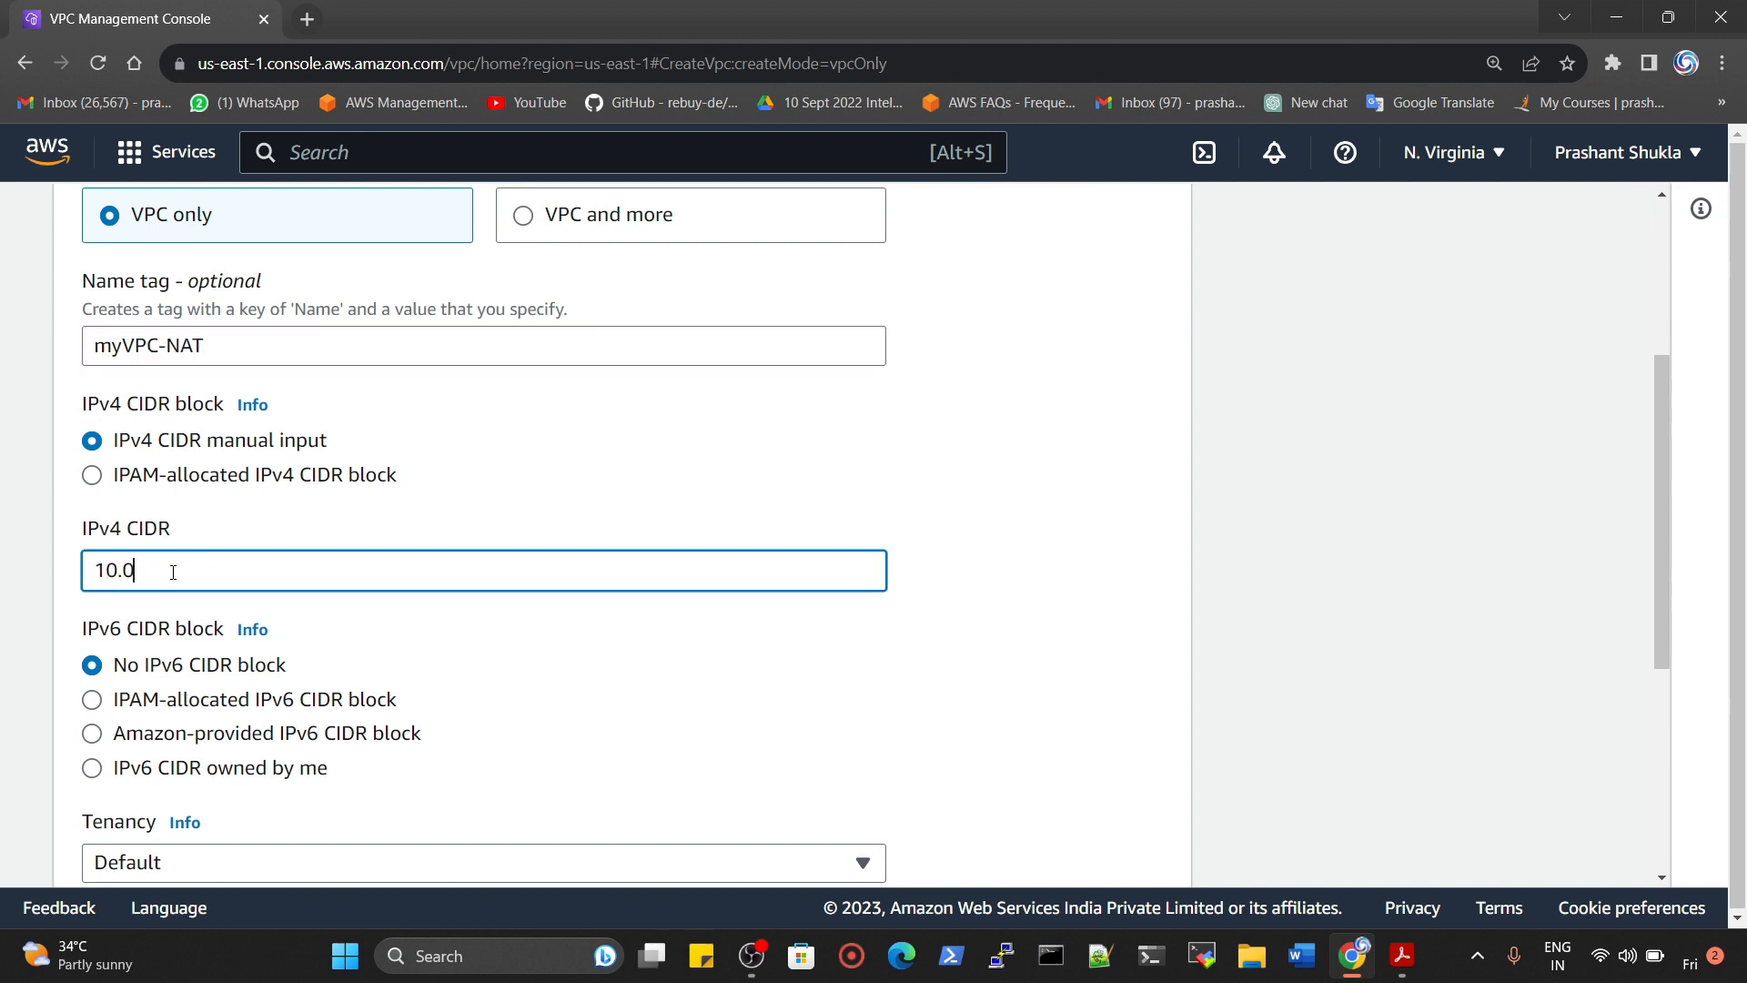
pyautogui.write('.0.0/20')
pyautogui.click(952, 604)
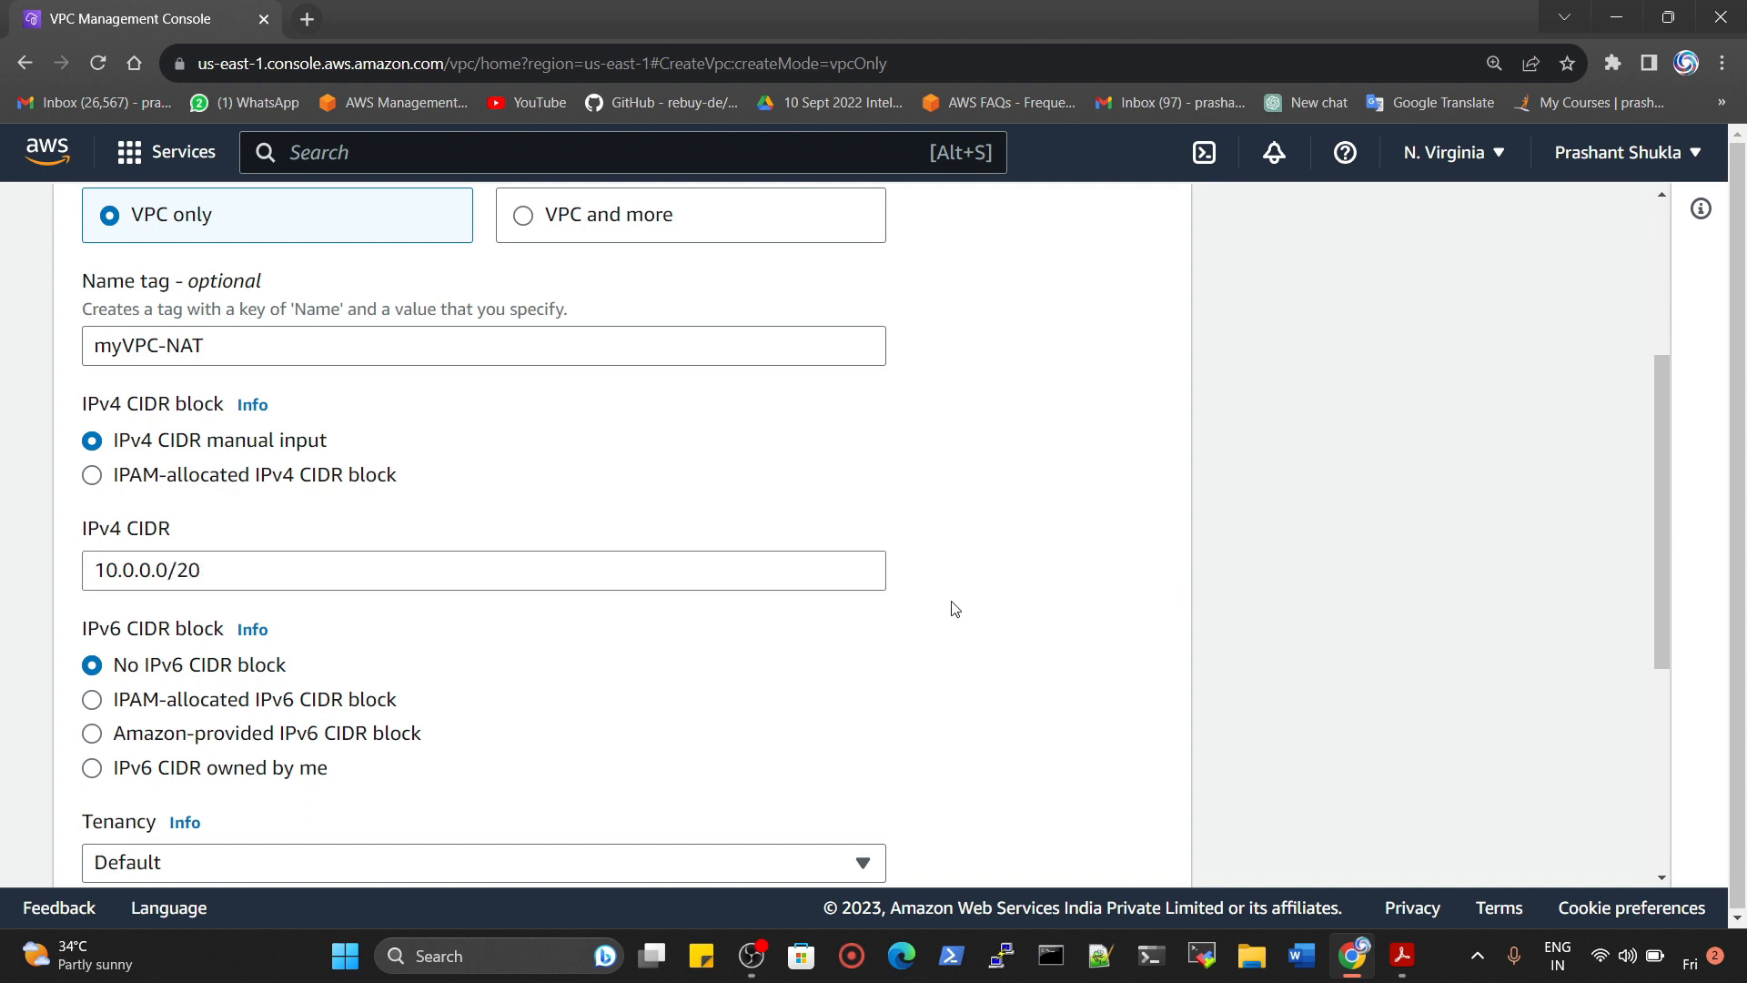
pyautogui.scroll(-5, 435, 610)
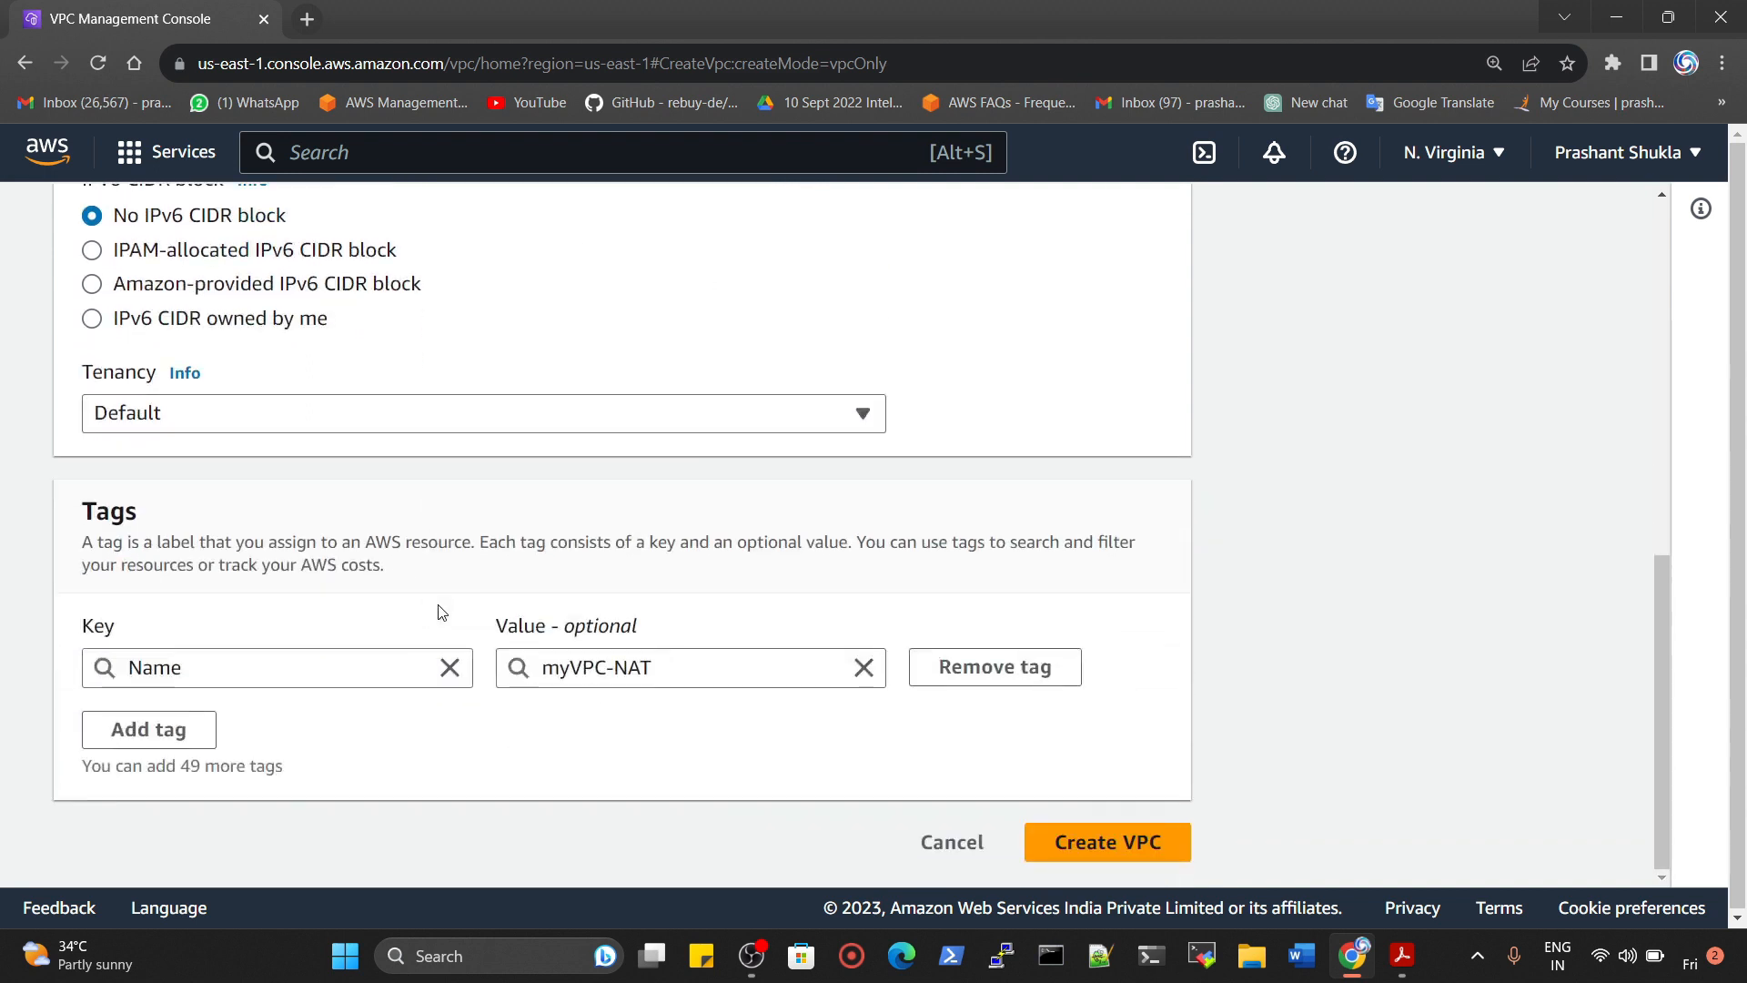
pyautogui.click(1125, 839)
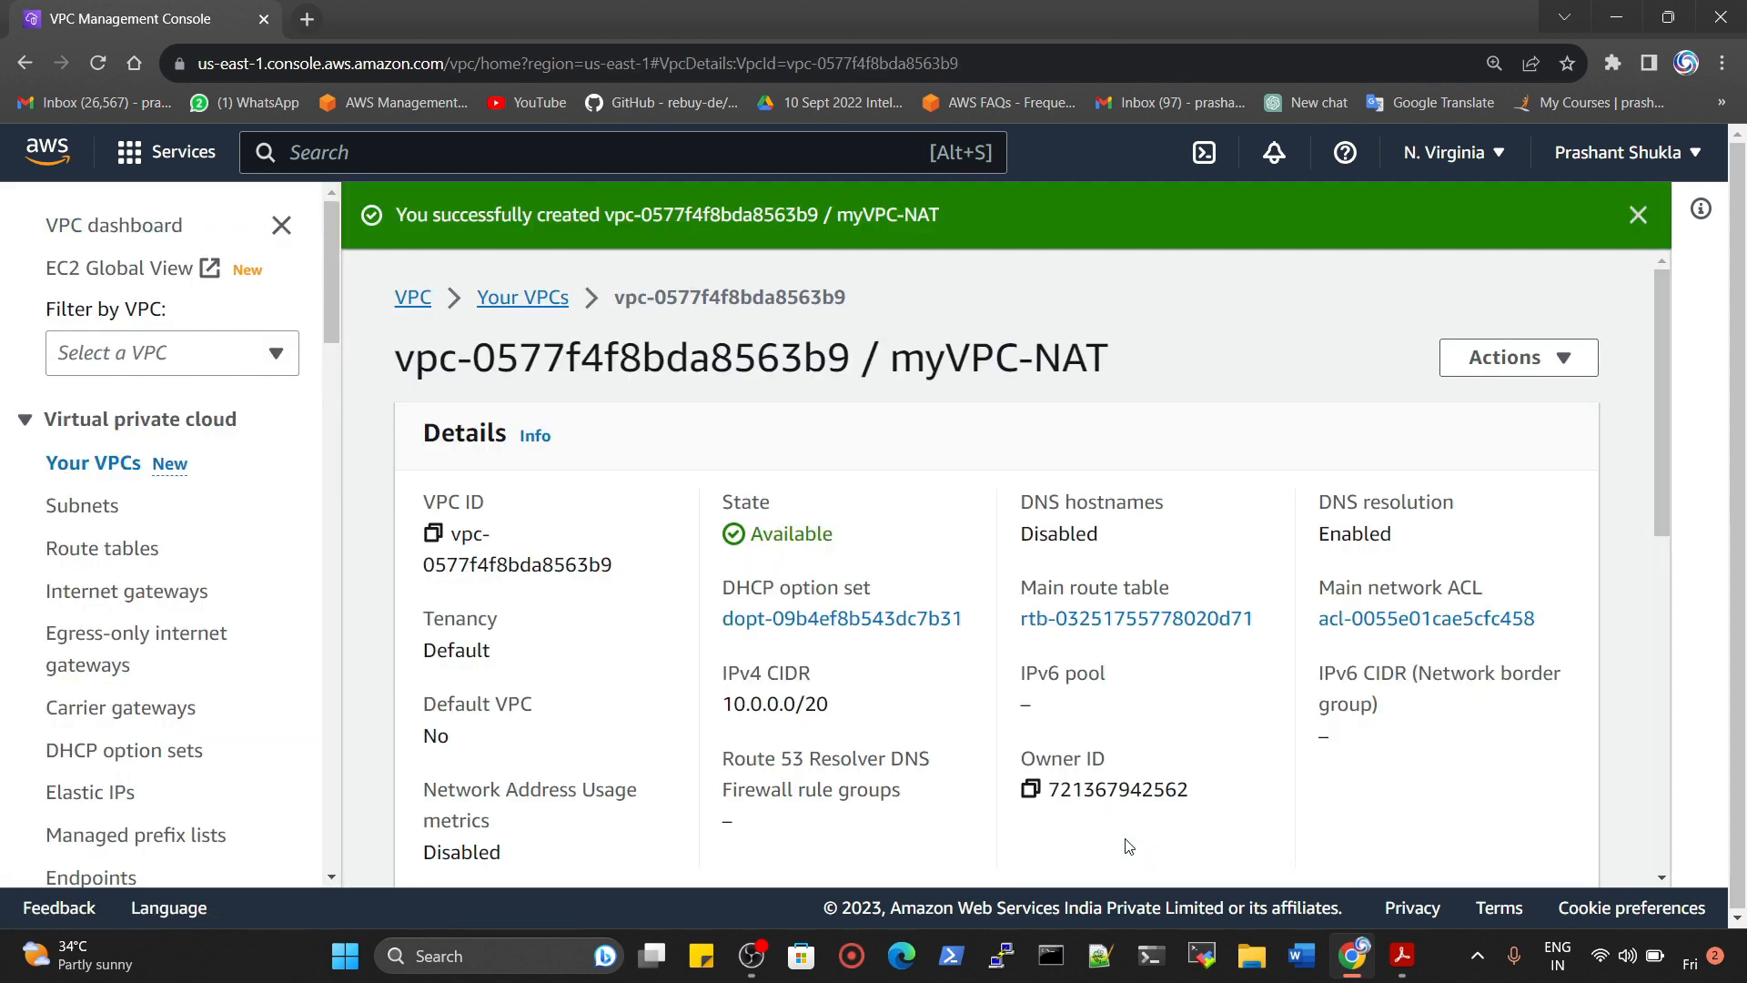
# Begin creating a subnet and choose myVPC-NAT as its VPC, checking the network diagram in the PDF notes
pyautogui.click(80, 516)
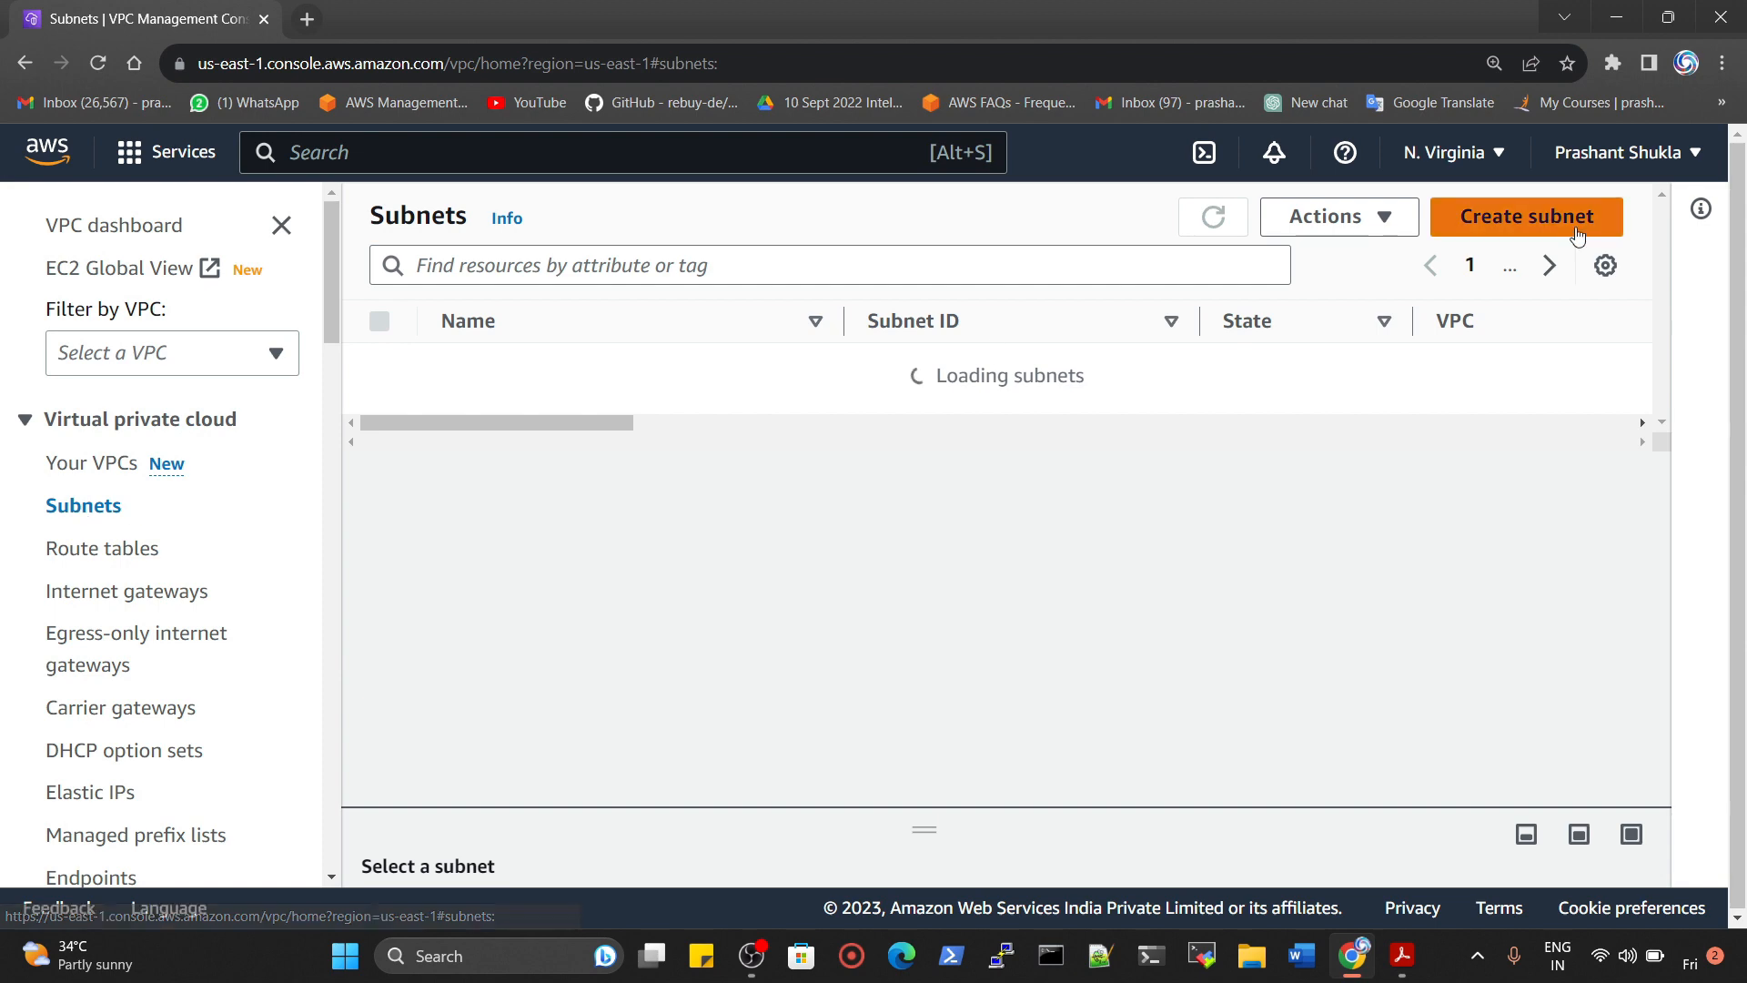
pyautogui.click(1517, 223)
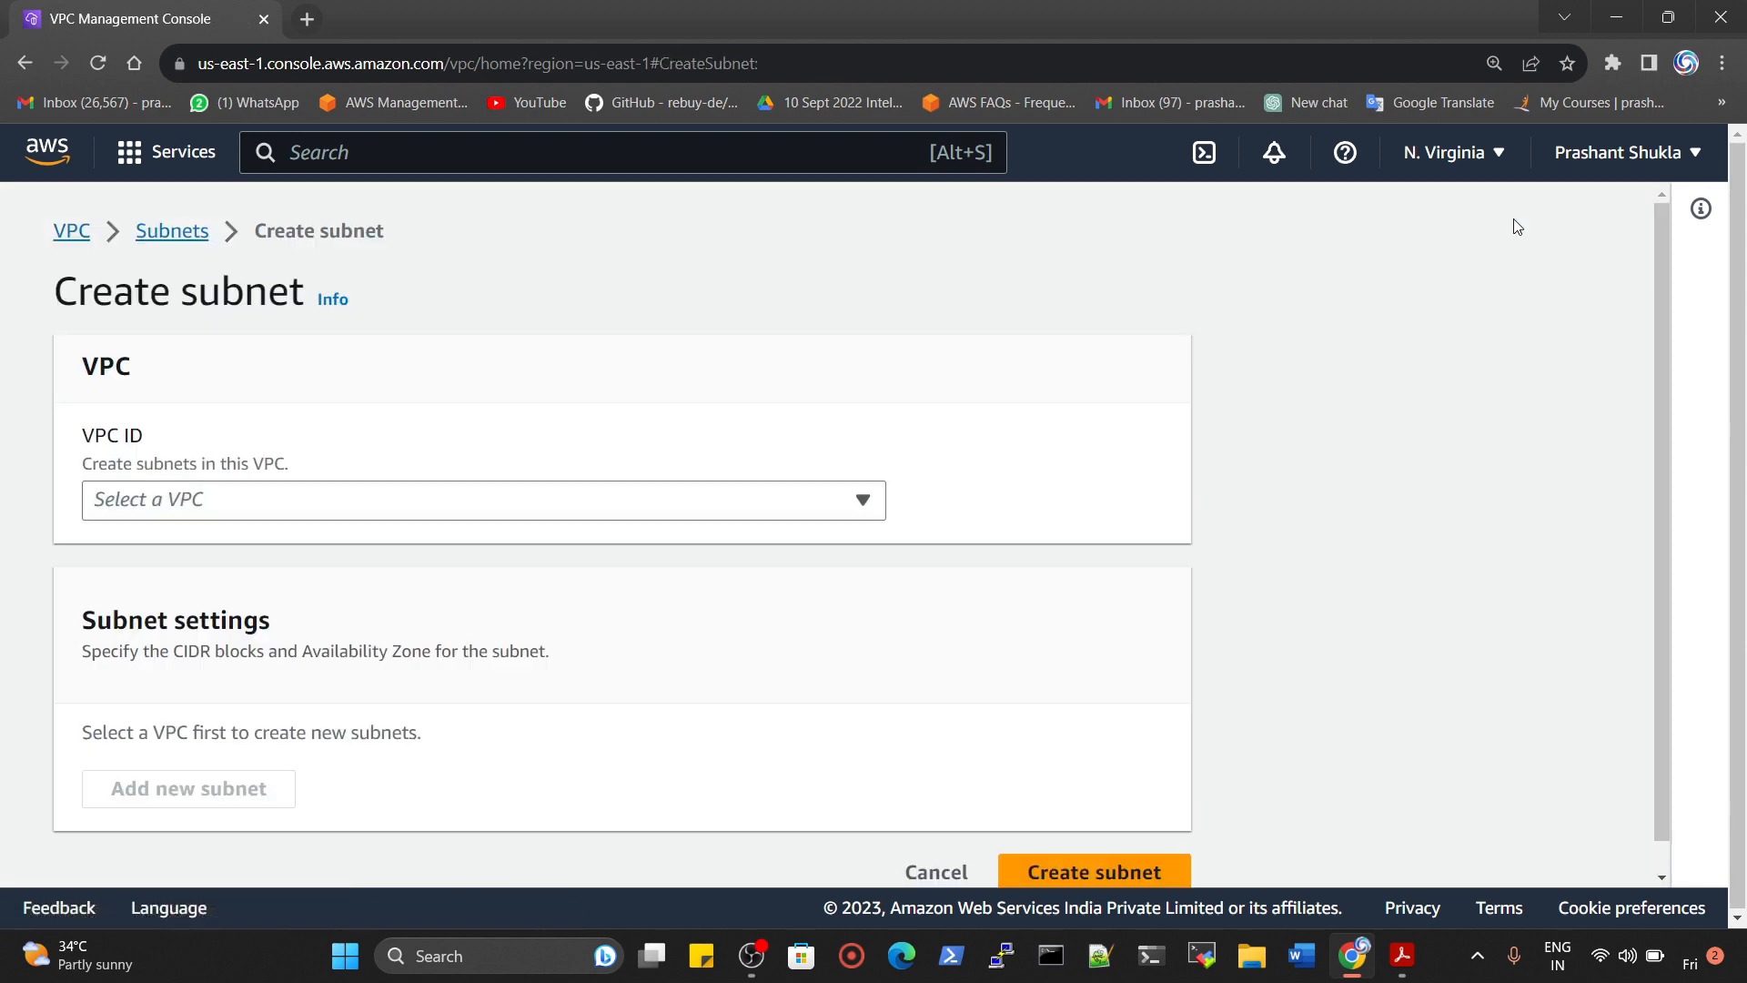
pyautogui.click(1402, 955)
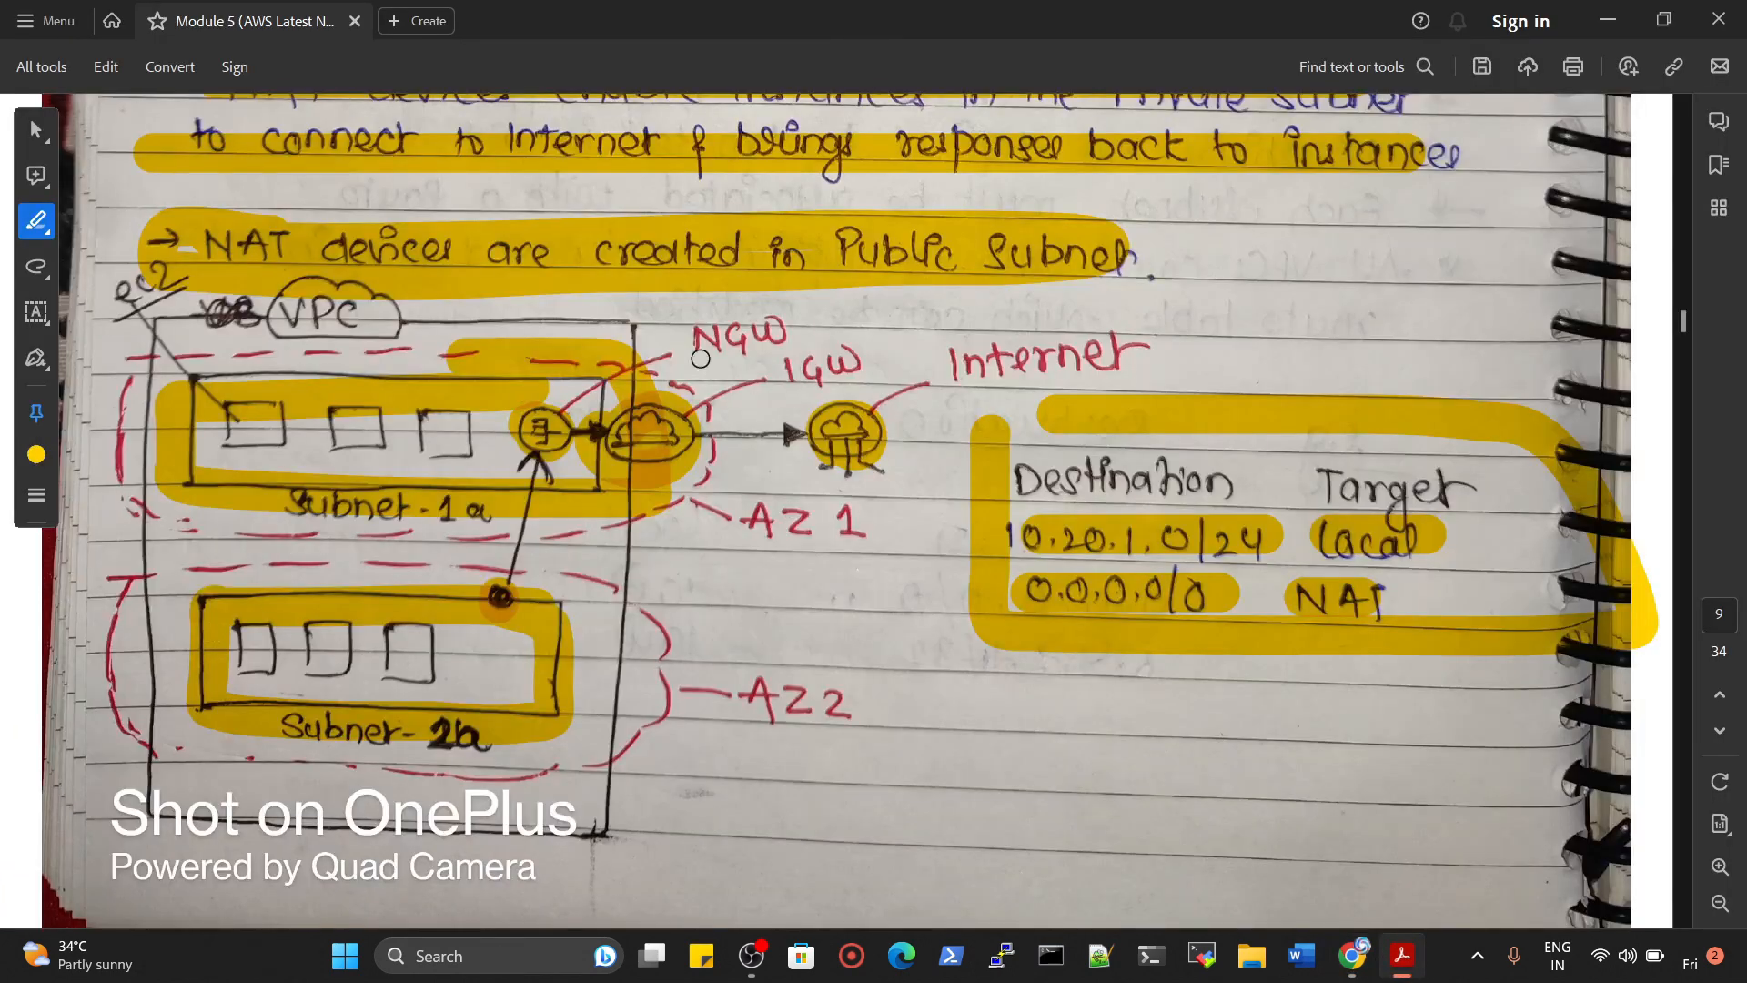
pyautogui.click(1354, 955)
pyautogui.click(250, 499)
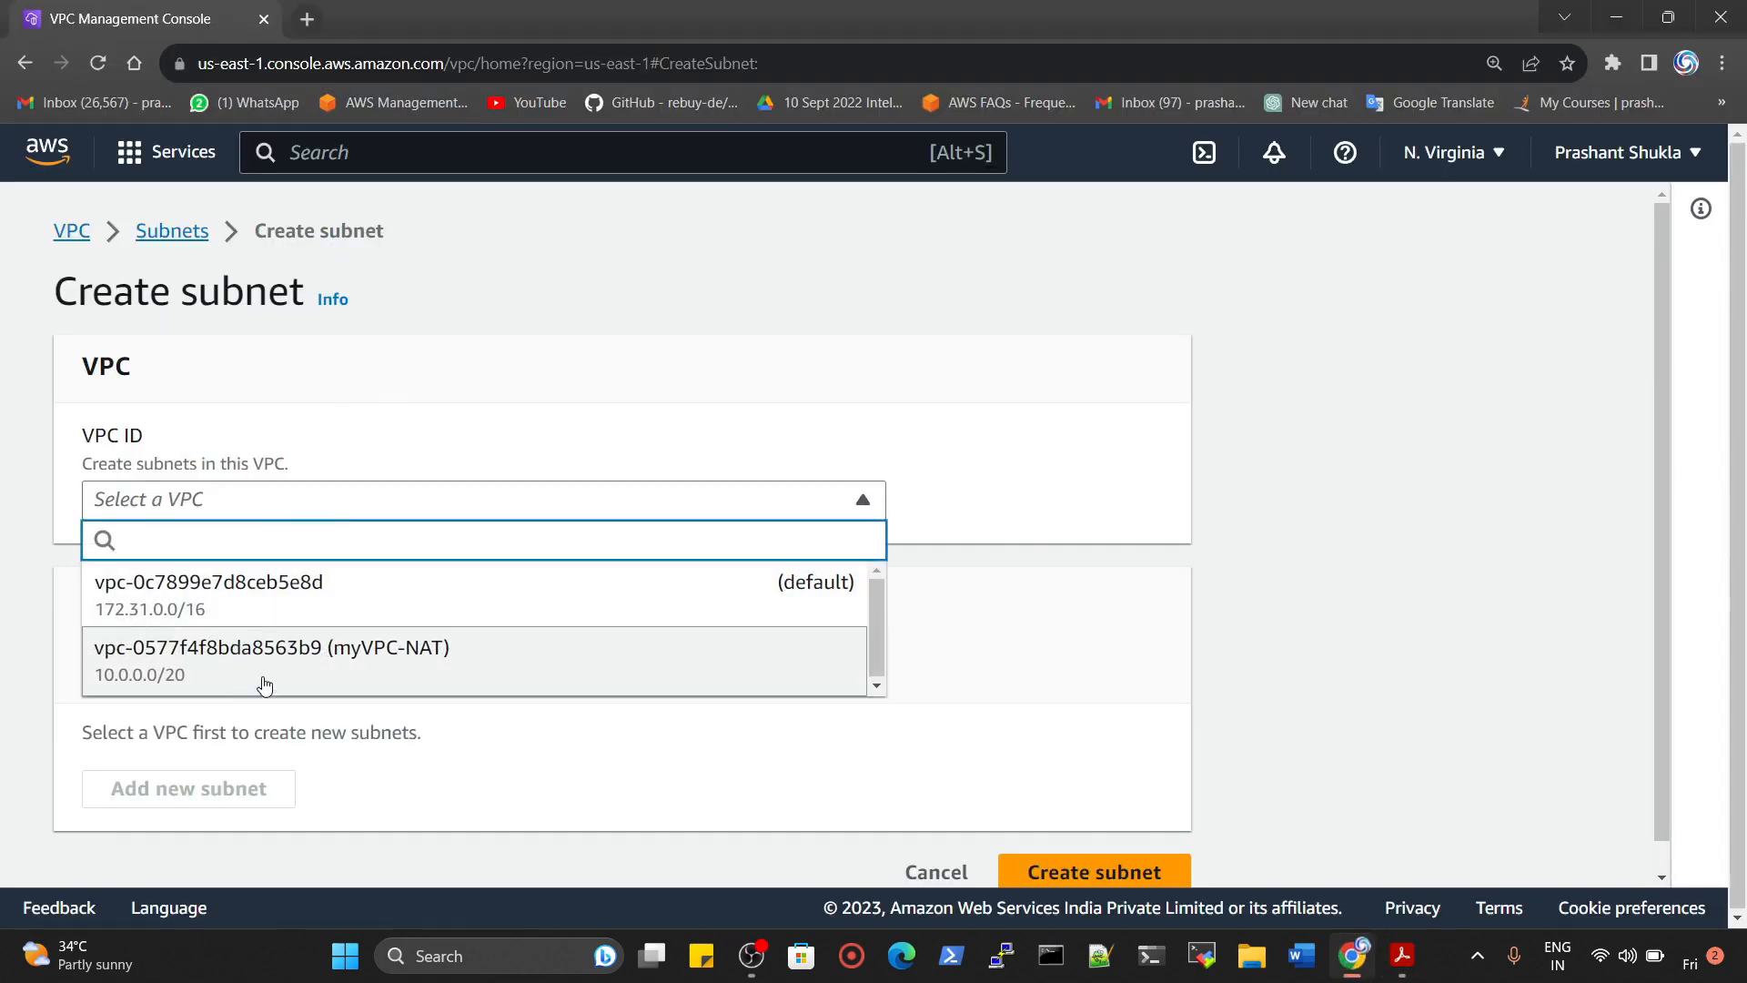
pyautogui.click(370, 670)
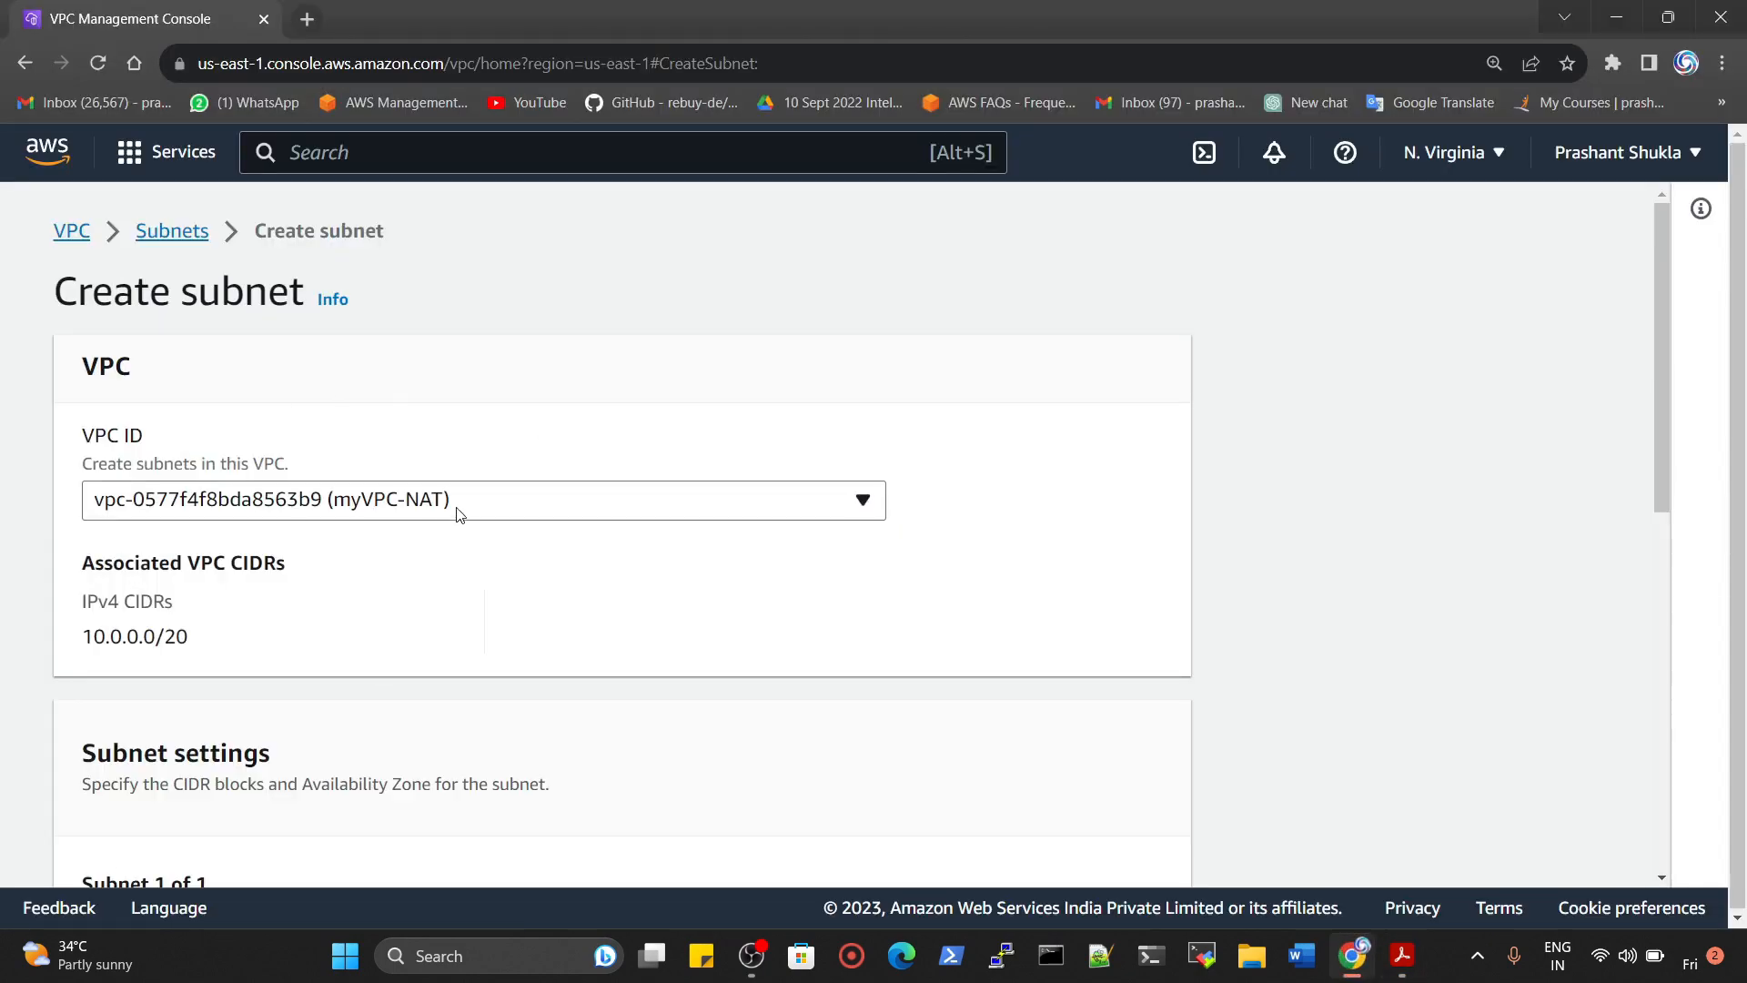
# Name the first subnet myPublic and set its IPv4 CIDR block to 10.0.0.0/24
pyautogui.scroll(-5, 522, 500)
pyautogui.click(202, 552)
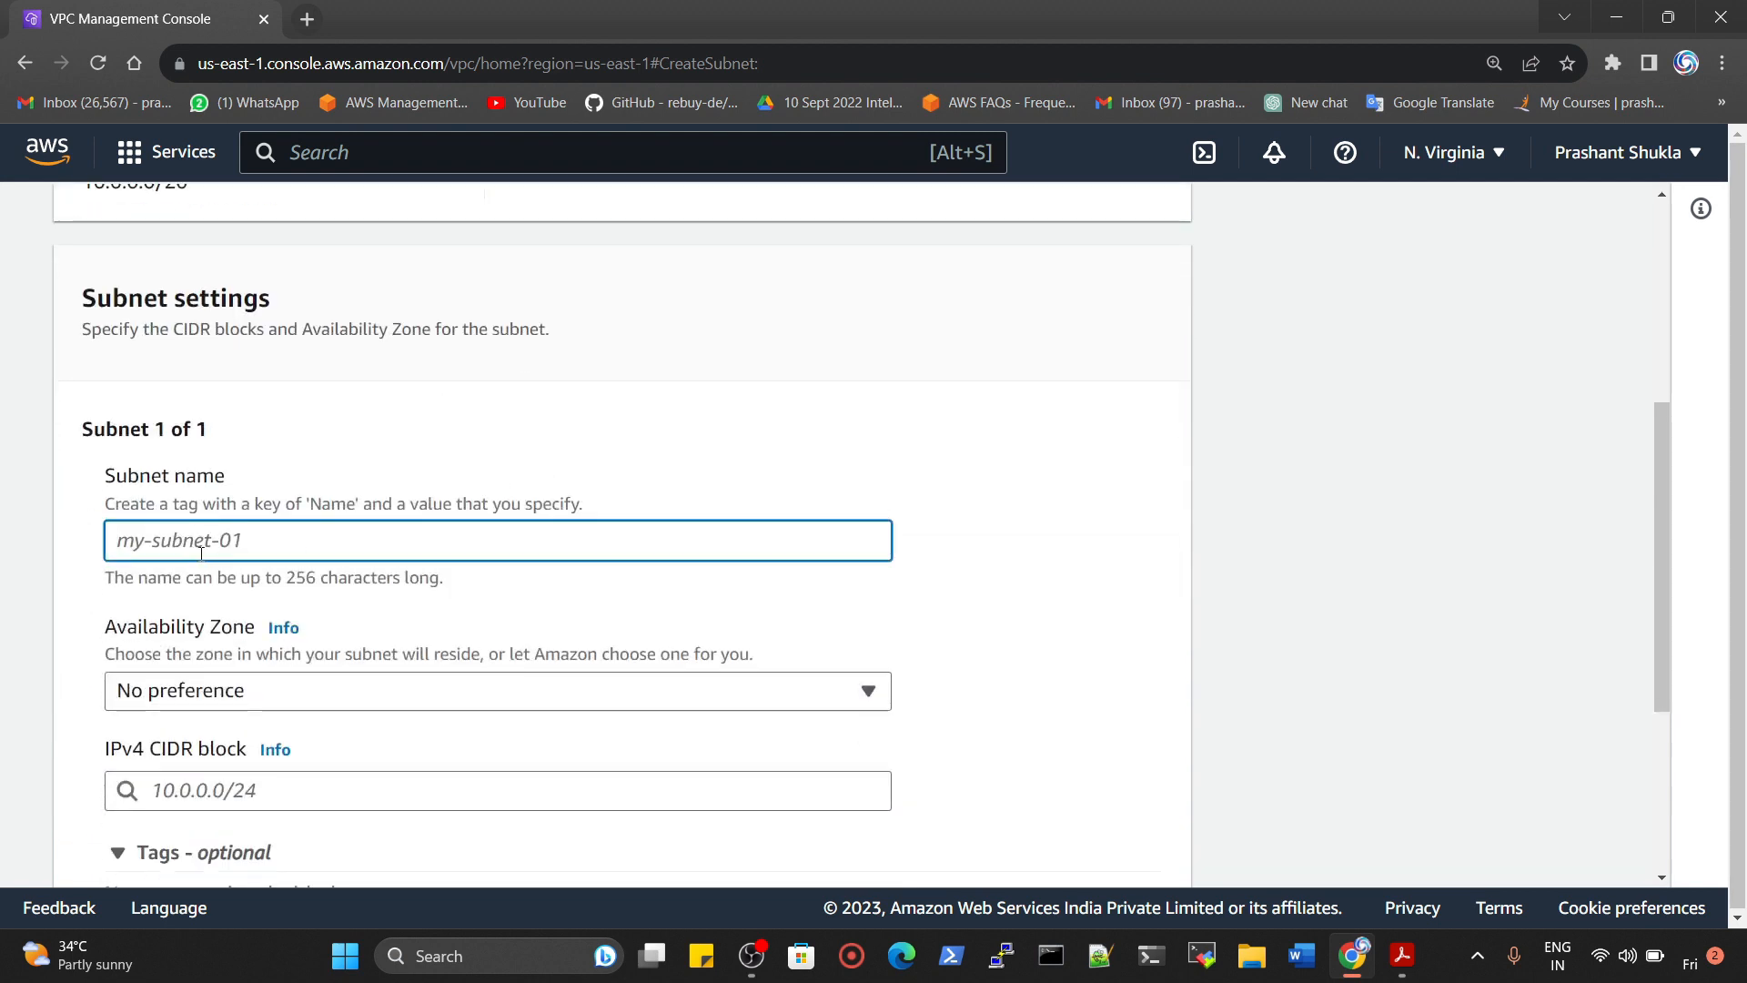
pyautogui.write('my')
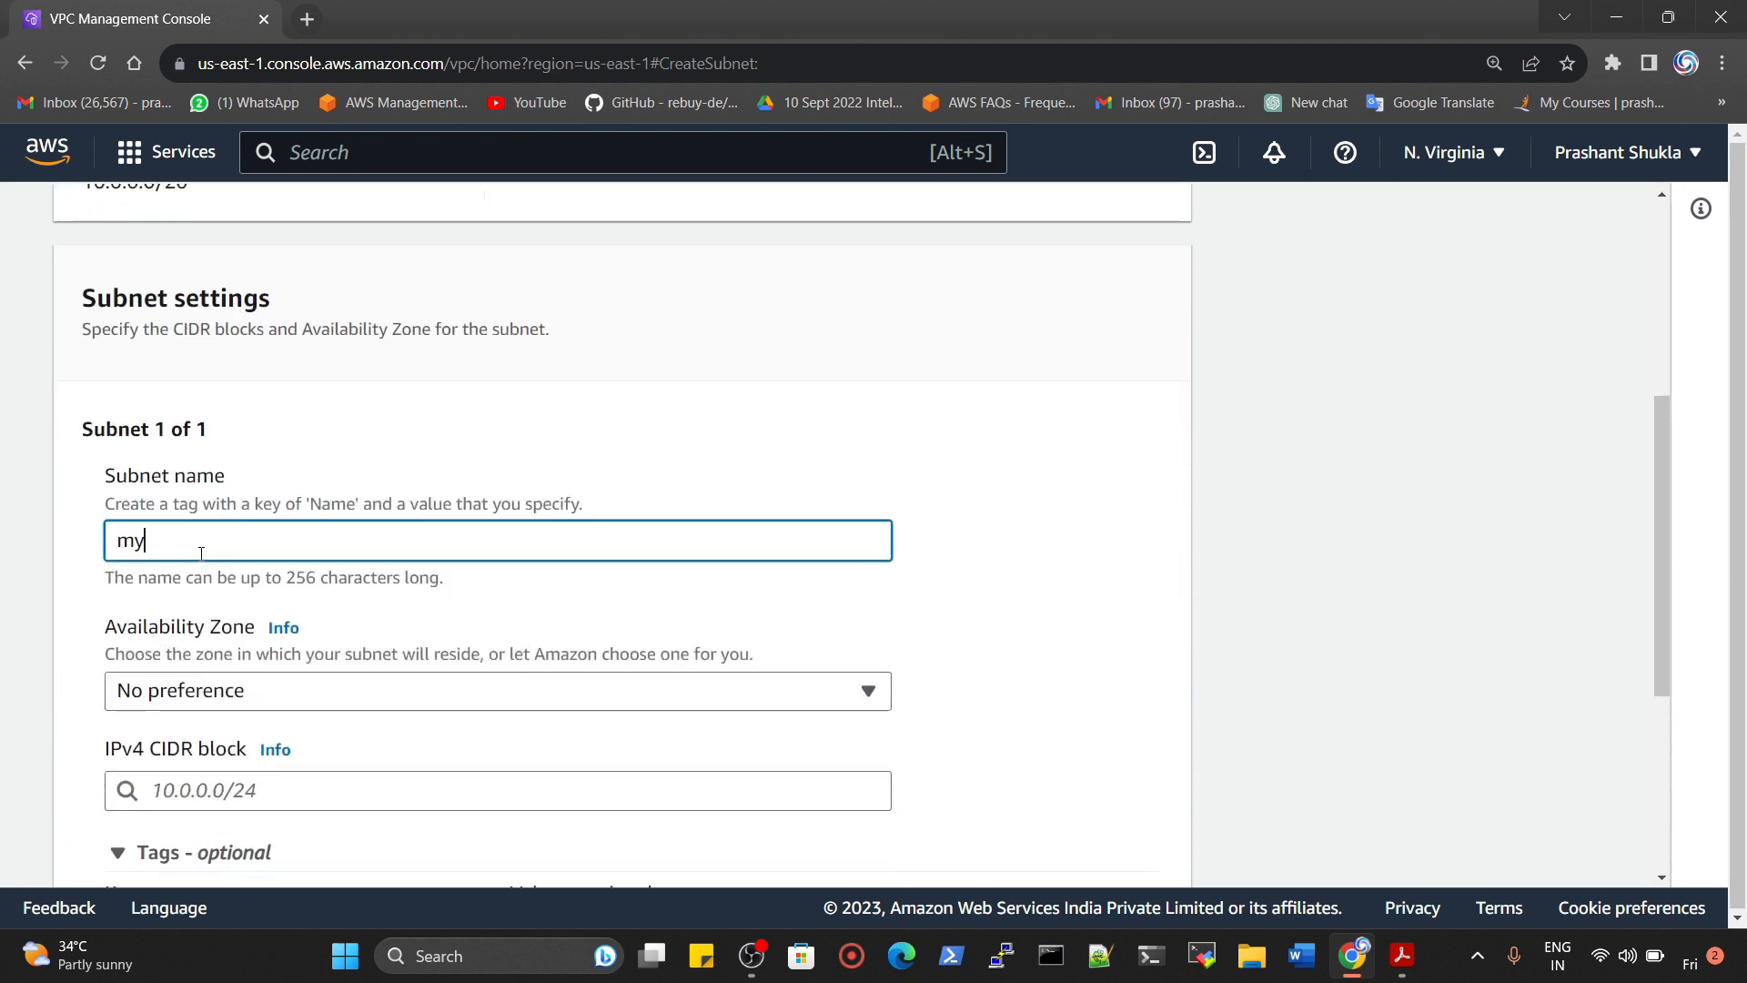
pyautogui.write('Public')
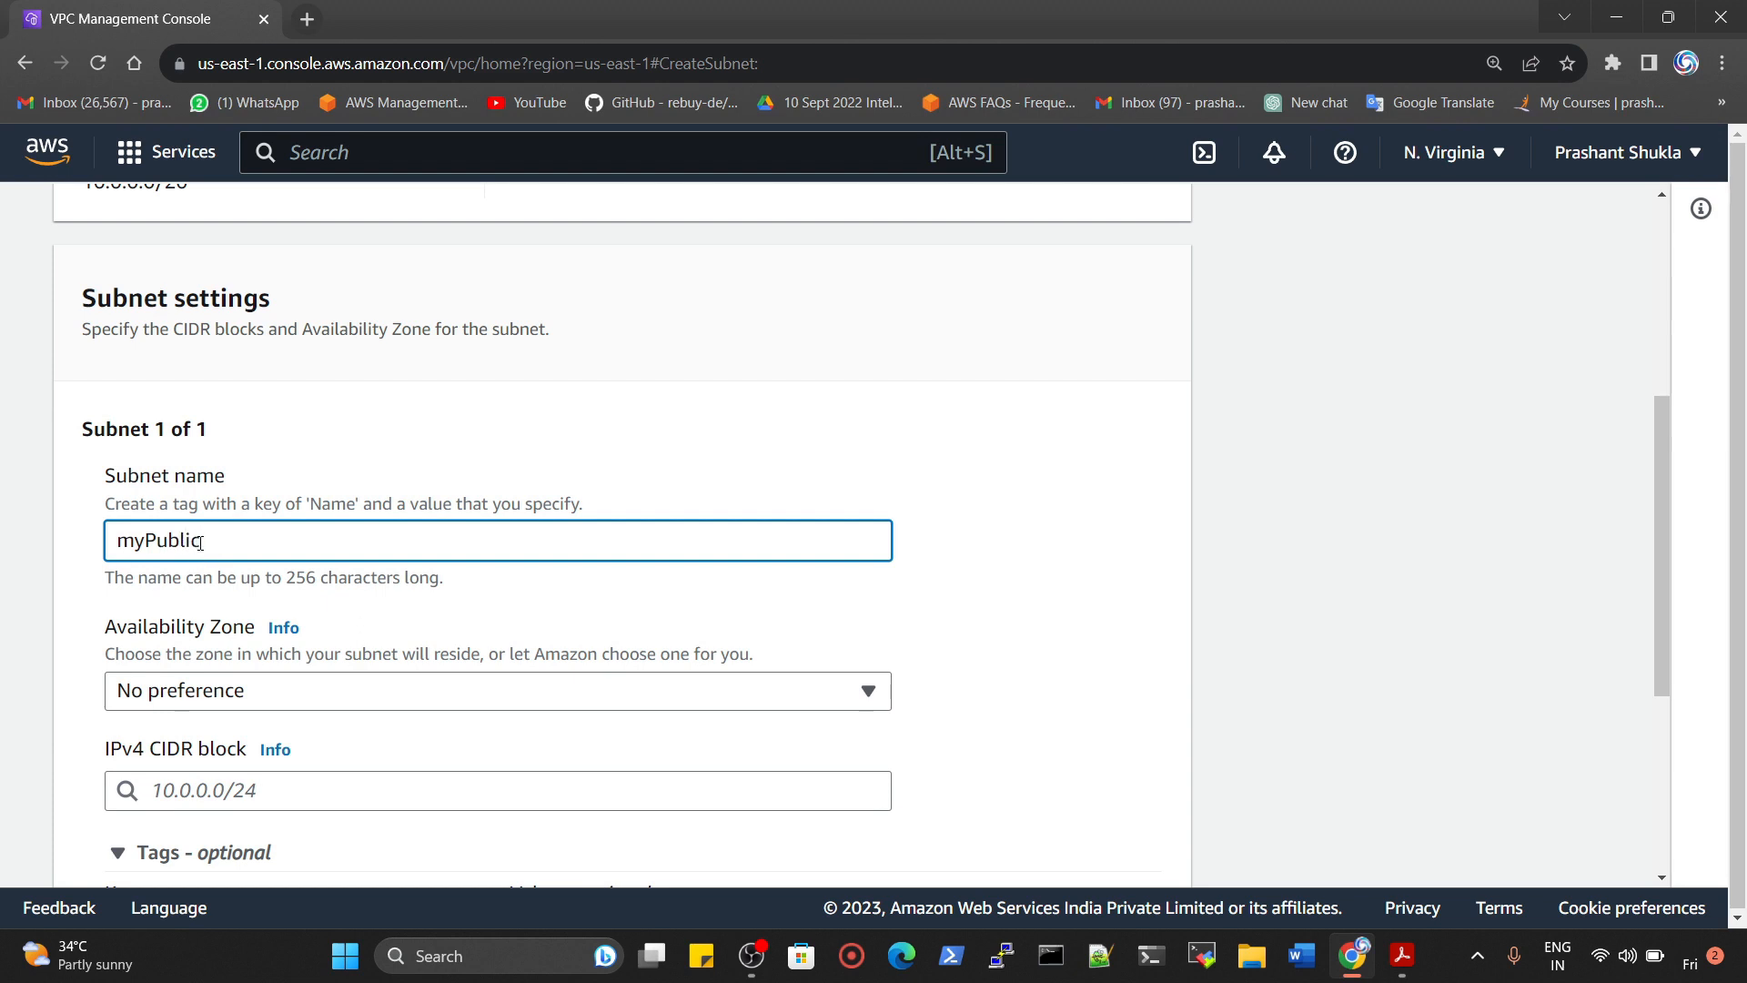
pyautogui.scroll(-3, 219, 574)
pyautogui.click(266, 557)
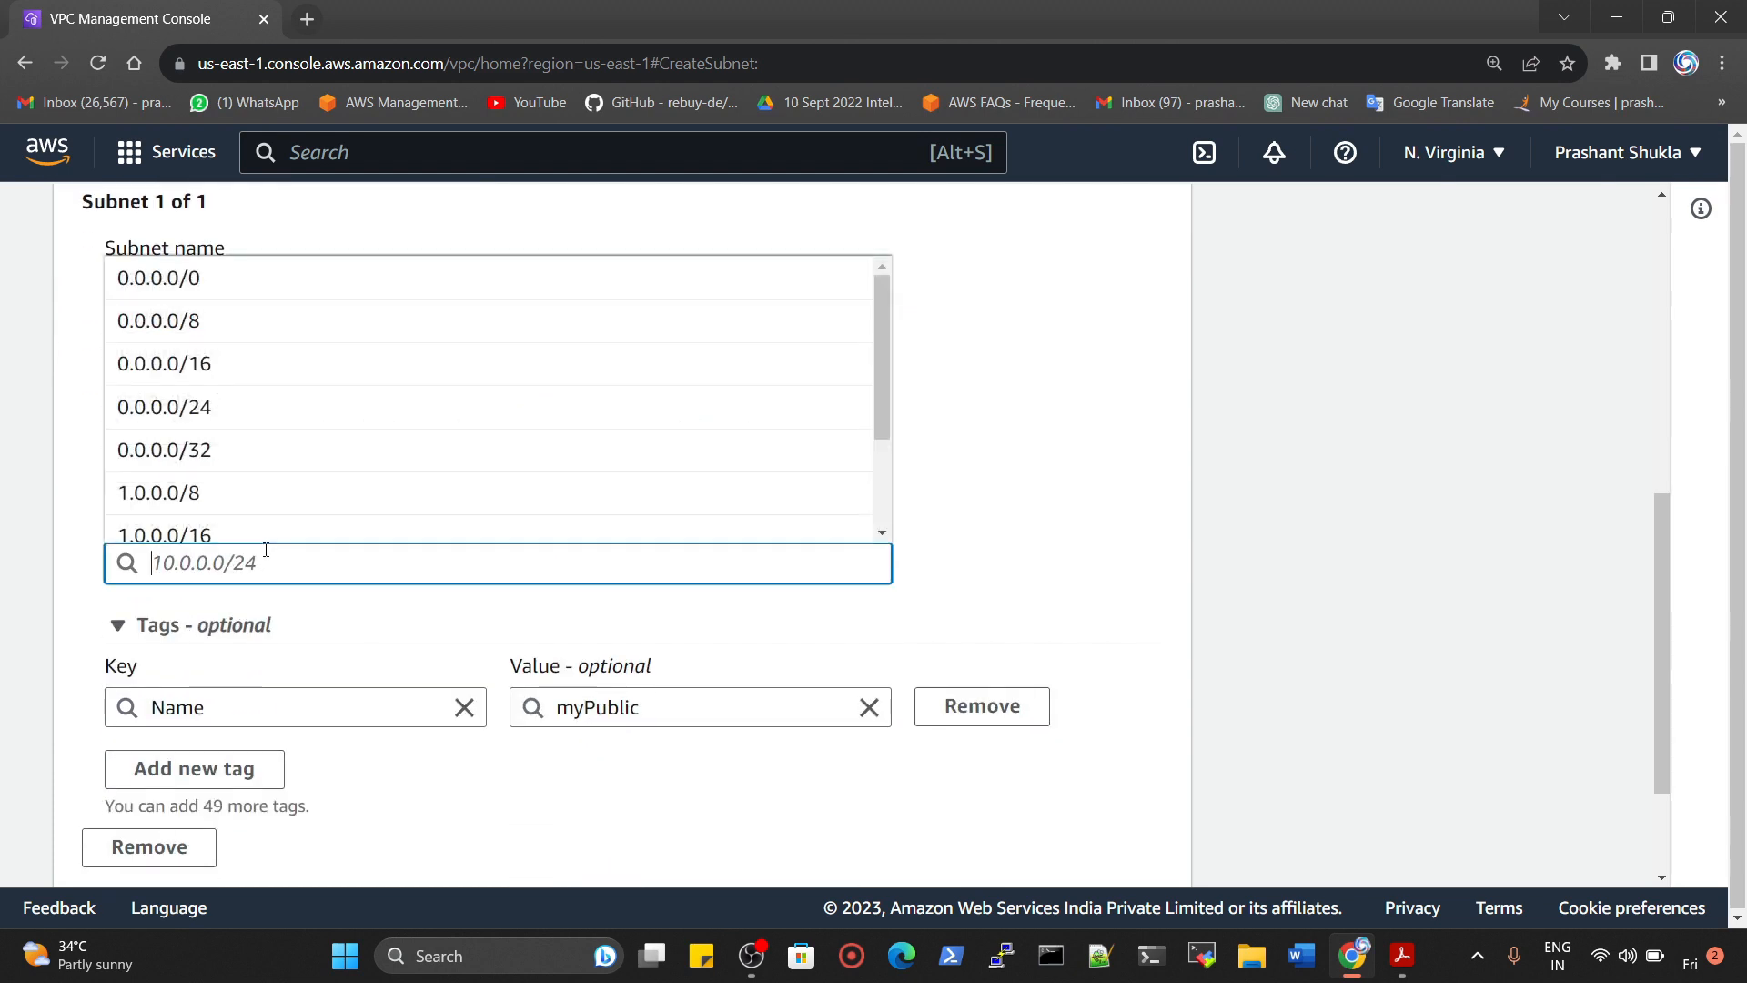
pyautogui.write('10.0.0')
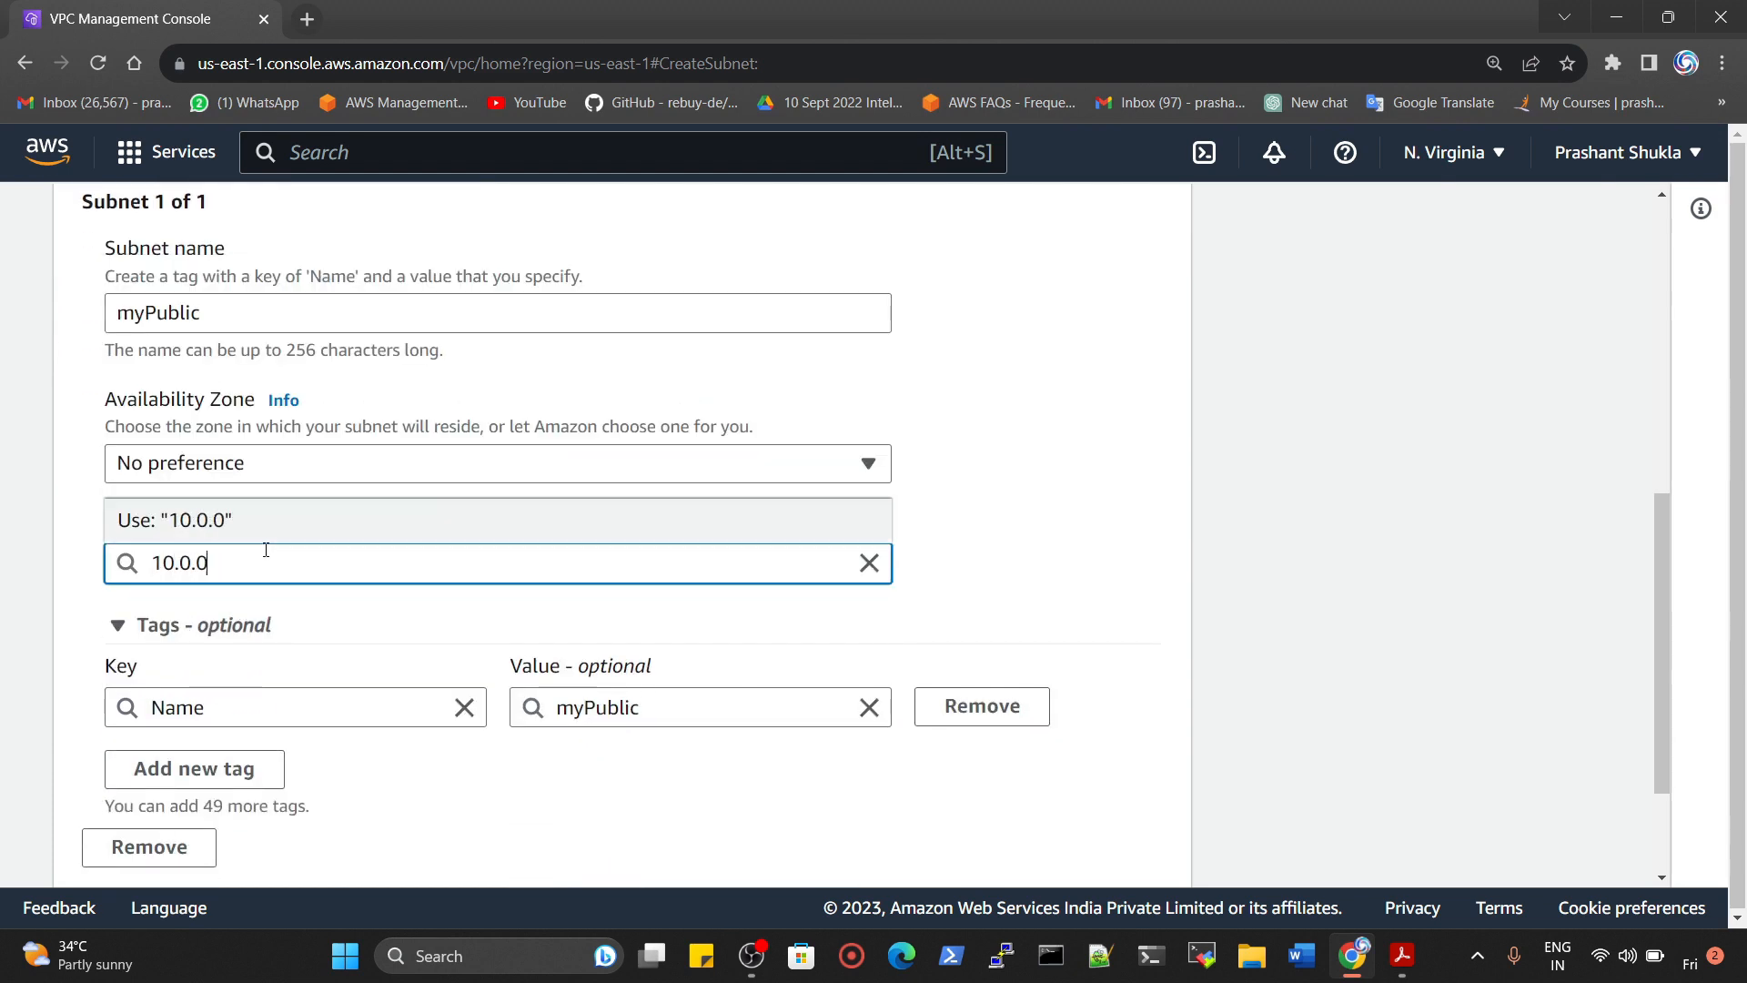
pyautogui.write('.0')
pyautogui.write('/24')
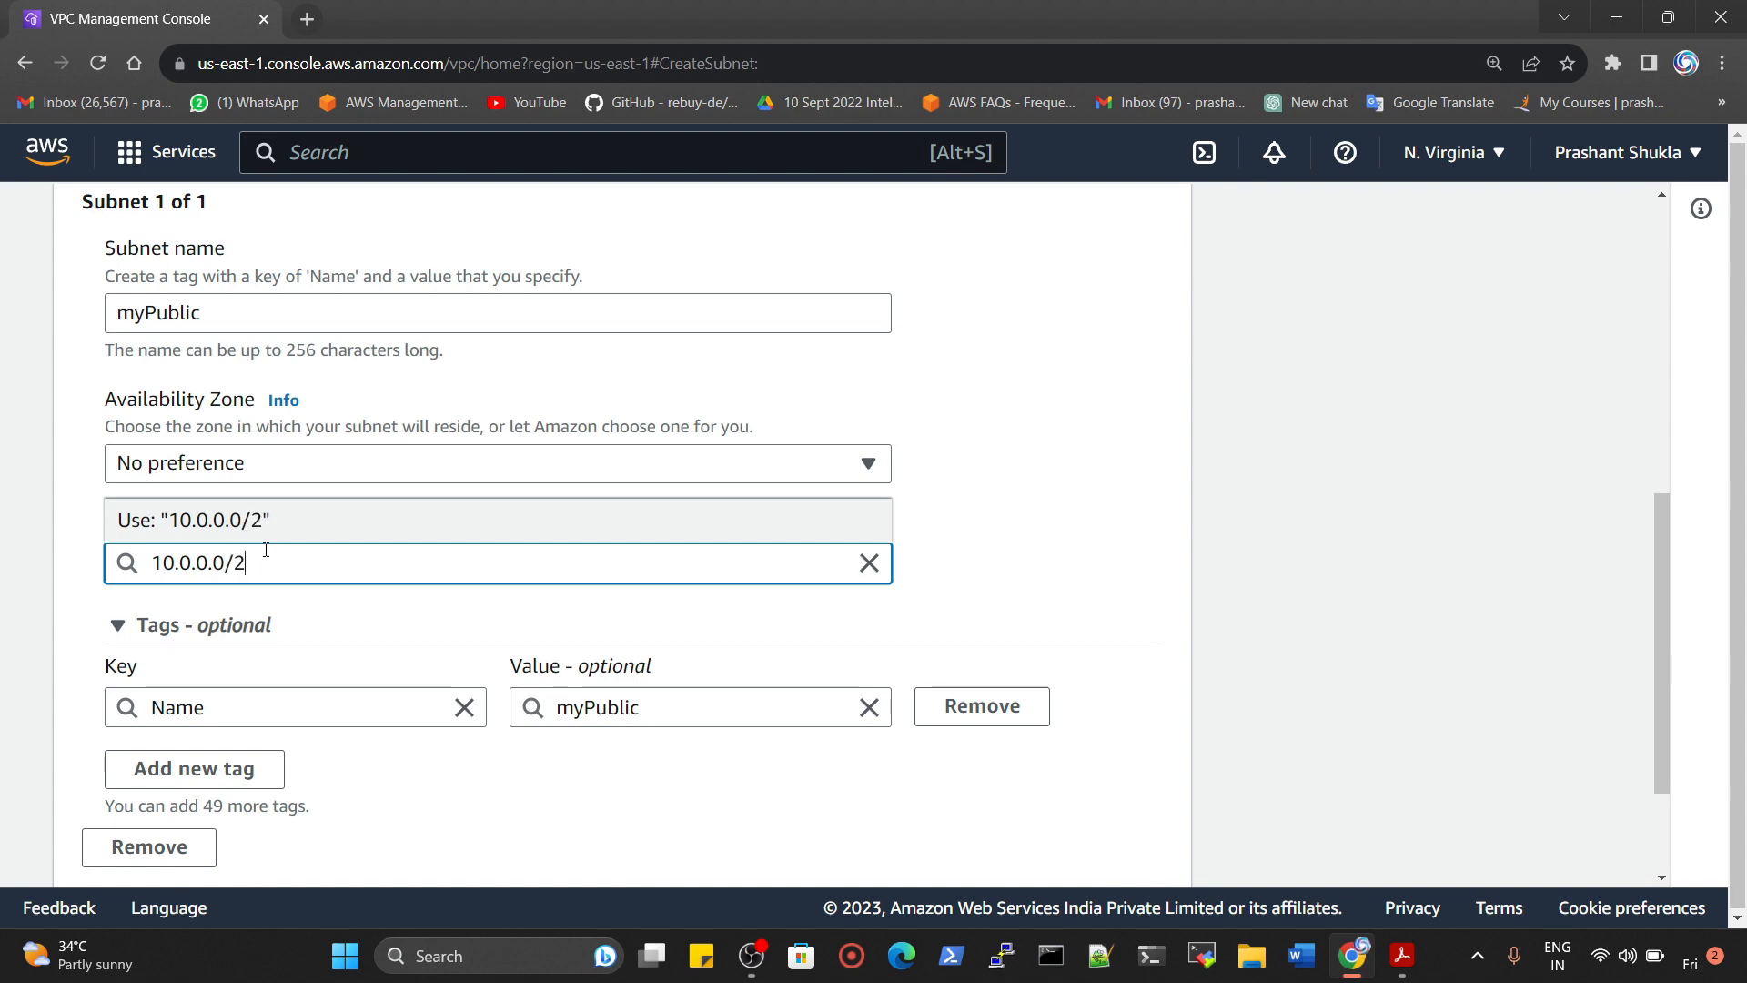
pyautogui.click(261, 524)
pyautogui.scroll(-2, 299, 640)
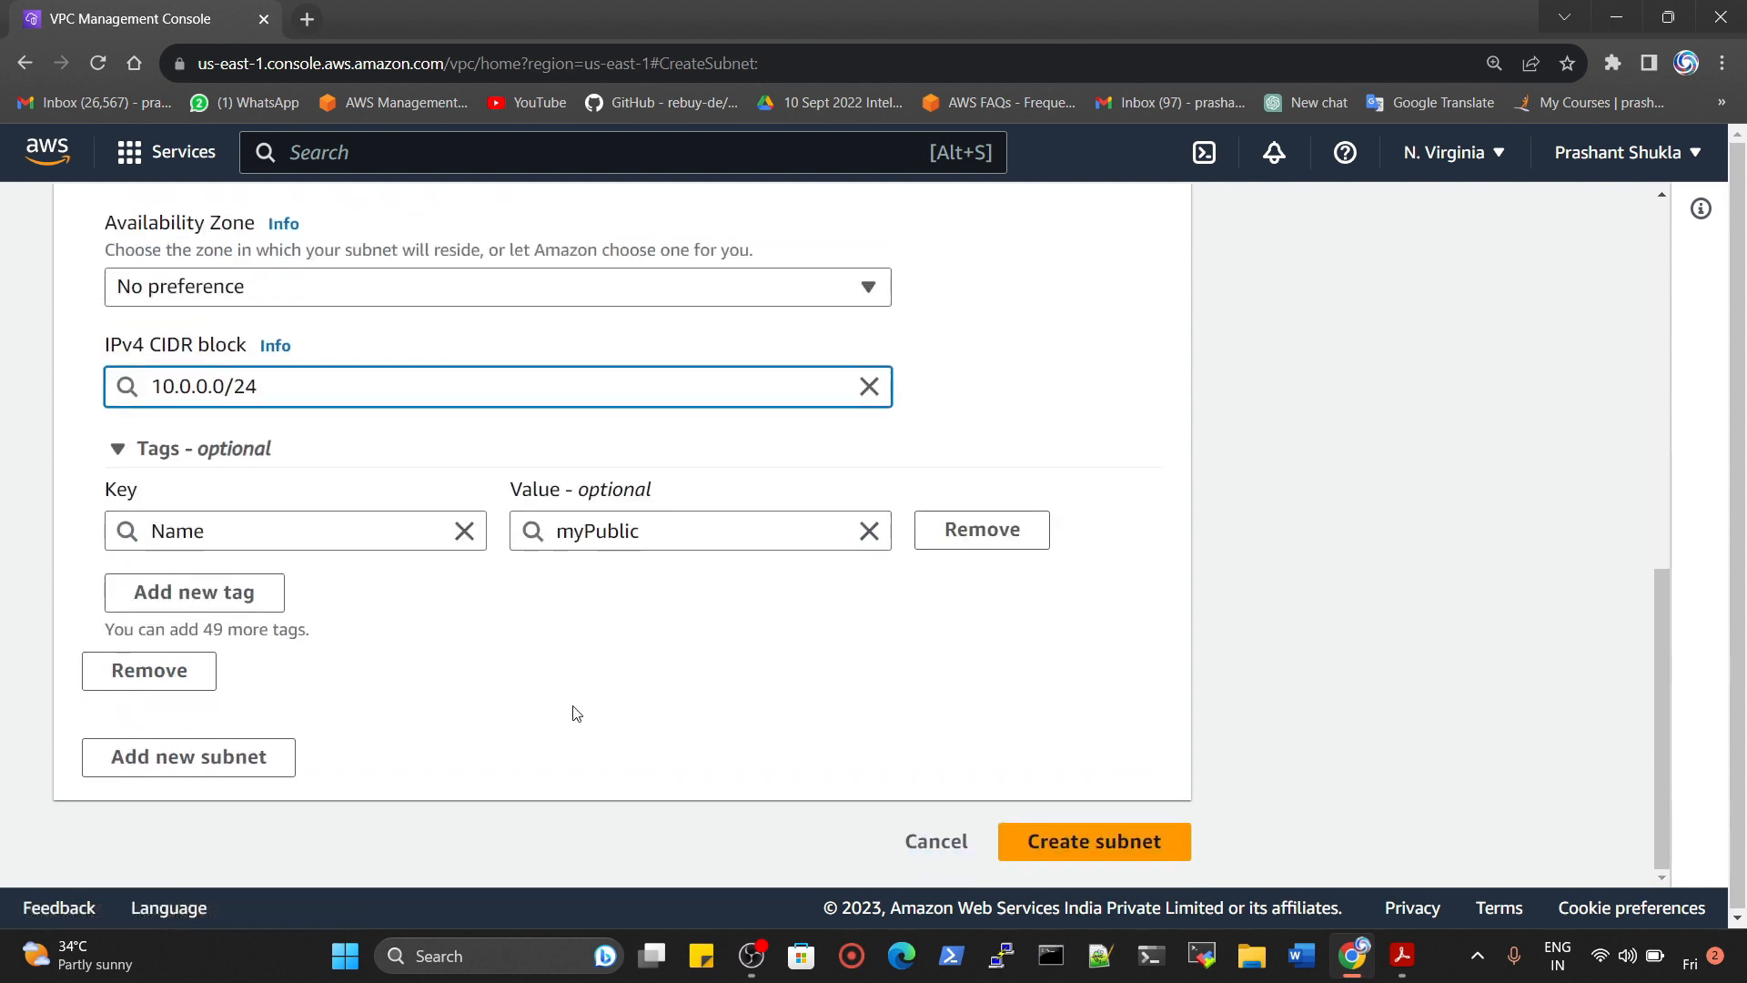
# Add a second subnet named myPrivate with IPv4 CIDR block 10.0.1.0/24, create both subnets and refresh the subnet list
pyautogui.click(278, 763)
pyautogui.scroll(-3, 219, 637)
pyautogui.click(205, 531)
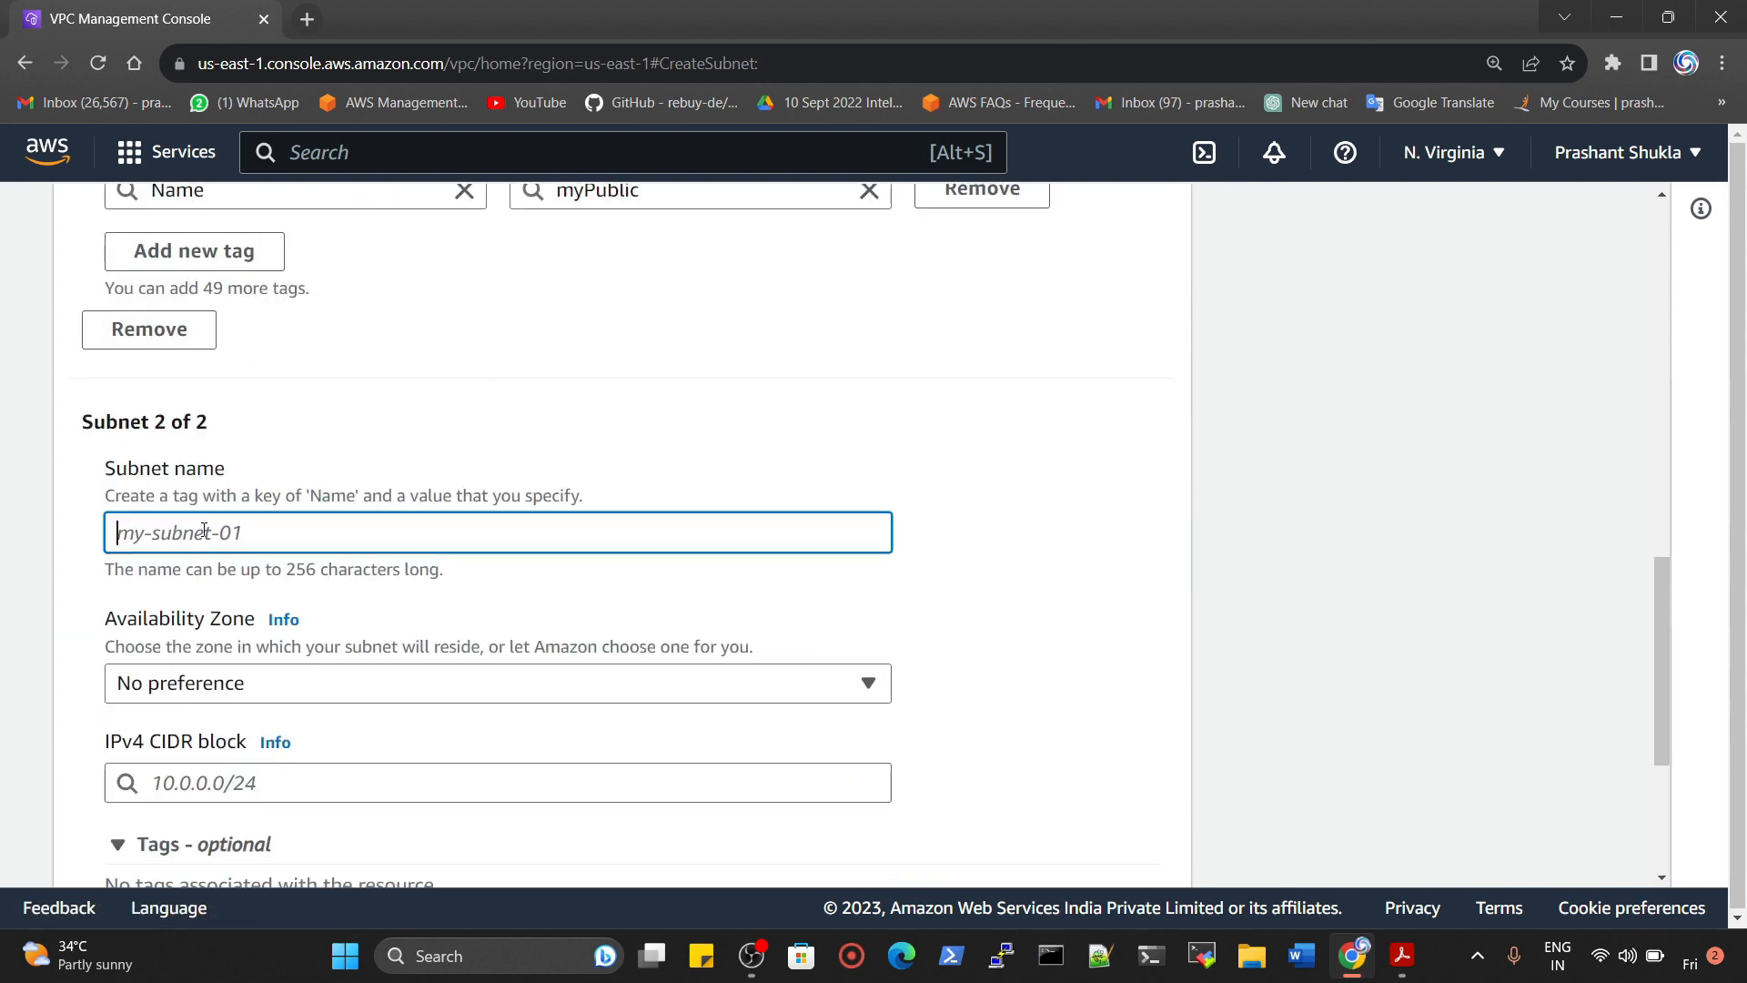
pyautogui.write('myPrivate')
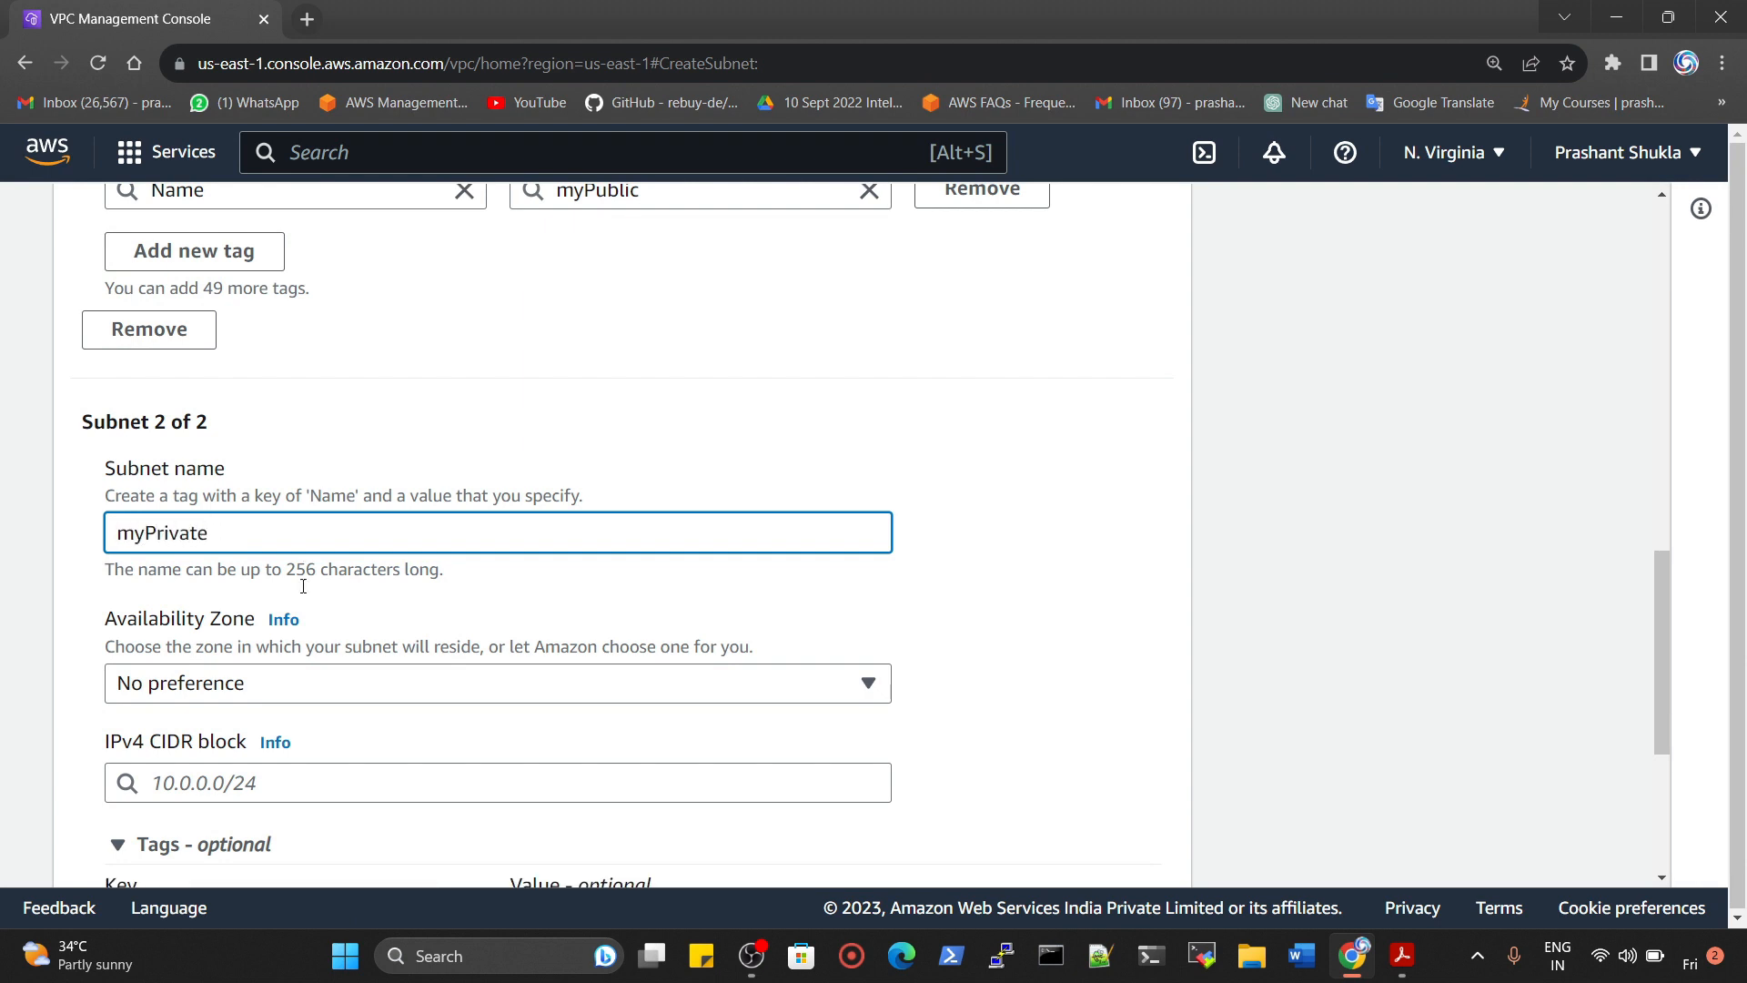
pyautogui.scroll(-3, 303, 586)
pyautogui.click(229, 555)
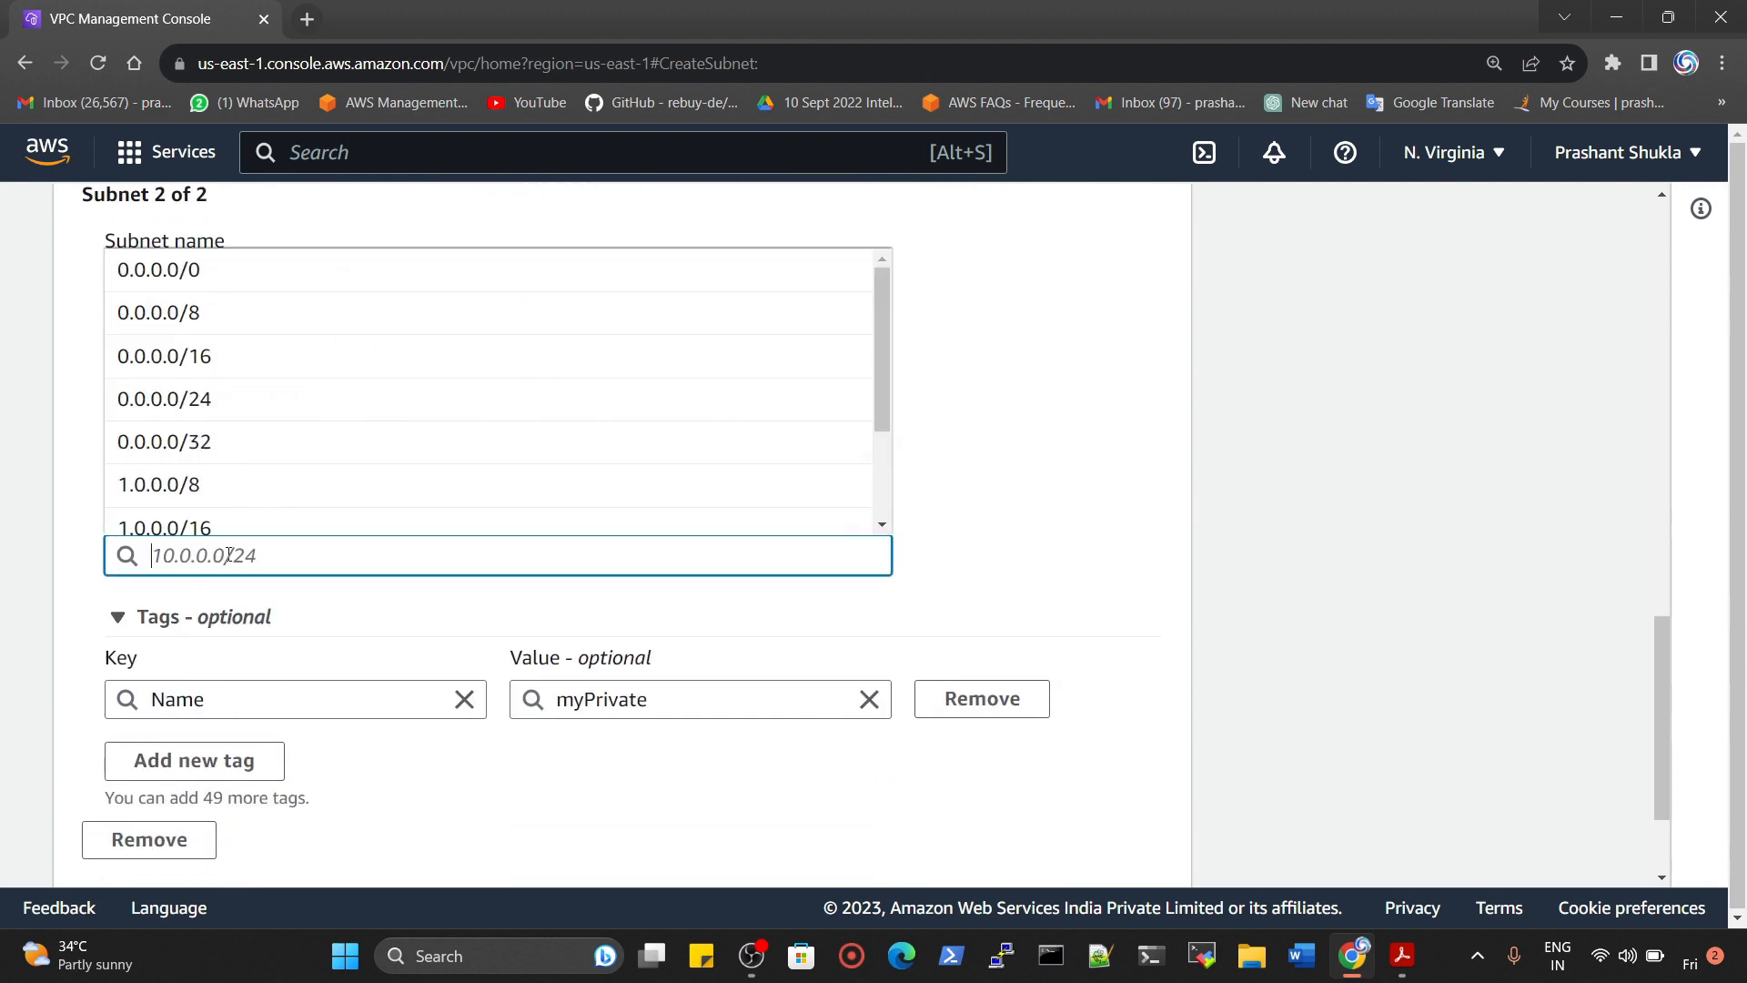
pyautogui.write('10.0.')
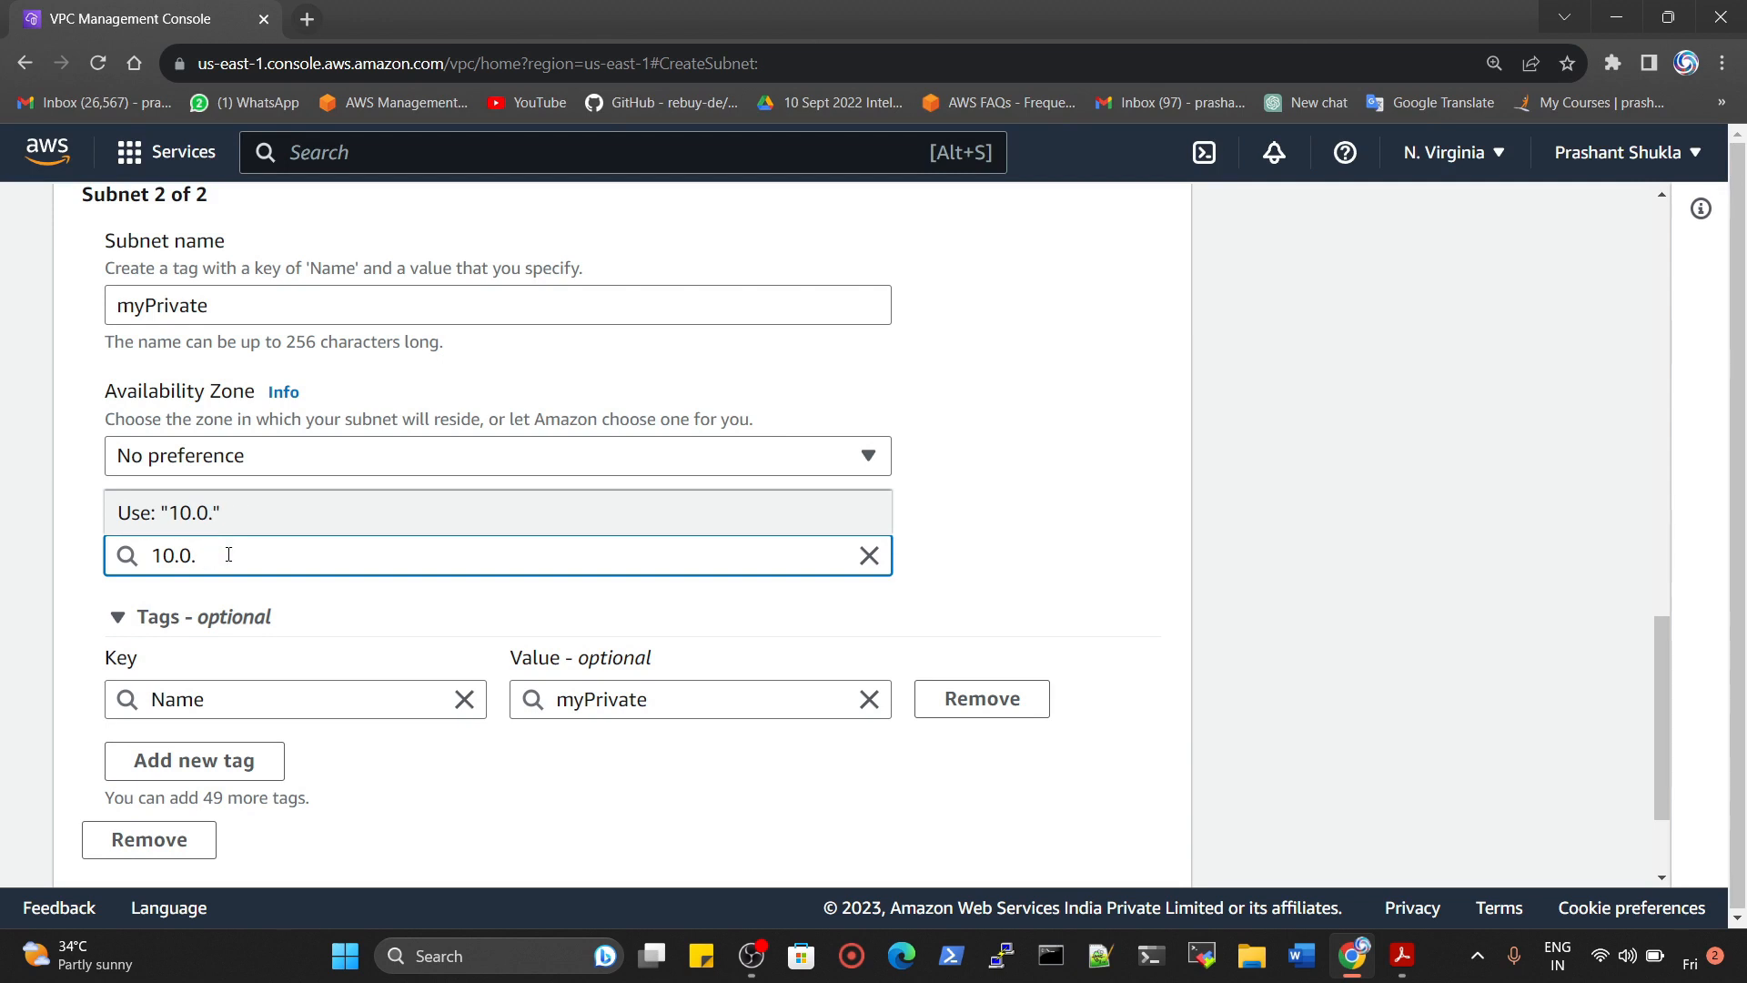
pyautogui.write('0140/24')
pyautogui.click(248, 512)
pyautogui.scroll(-3, 436, 565)
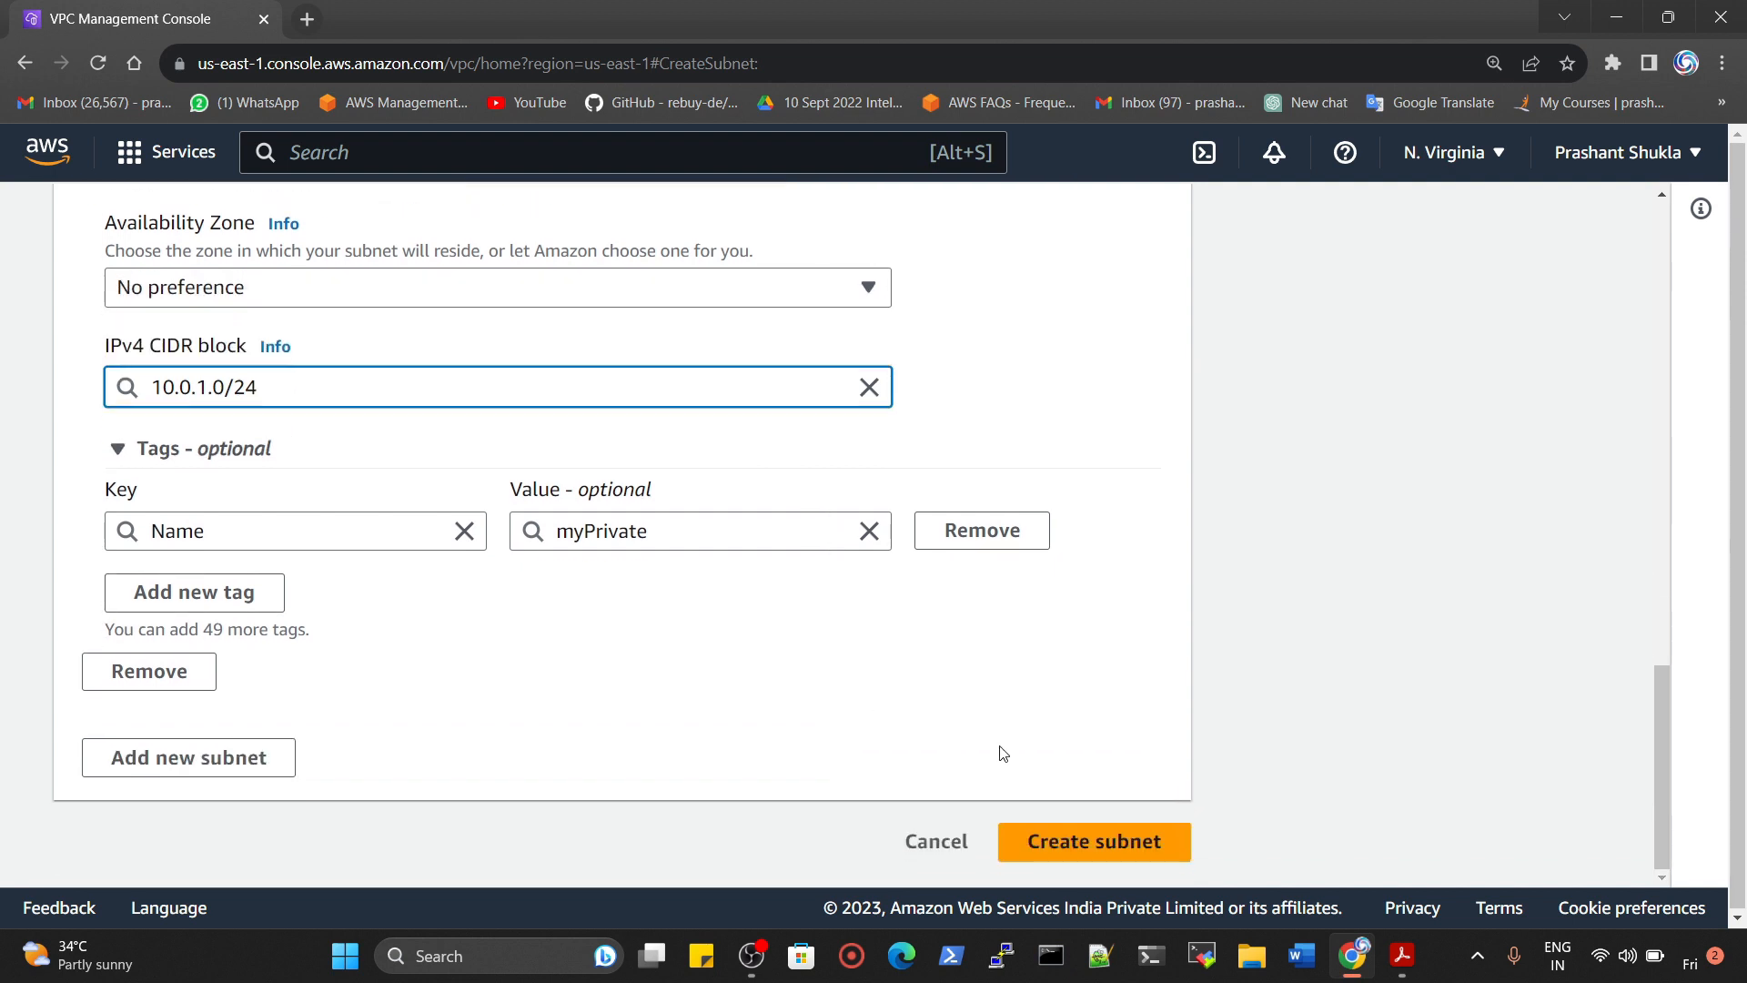
pyautogui.click(1078, 847)
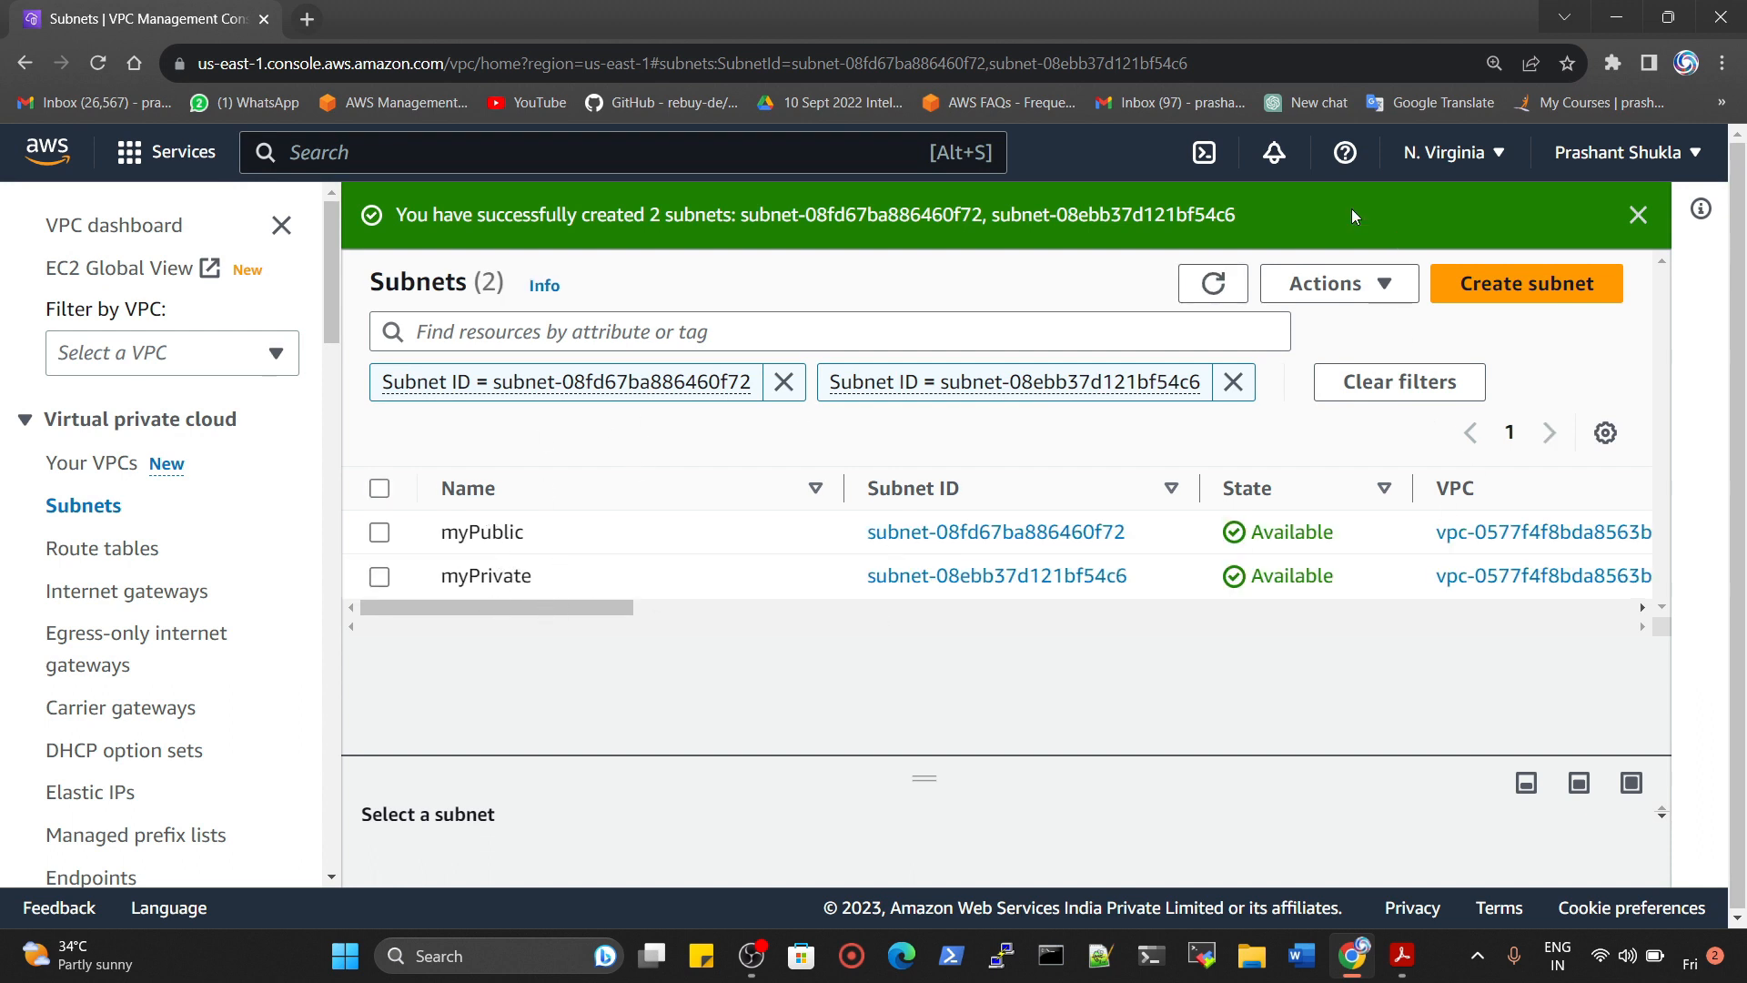
pyautogui.click(1215, 287)
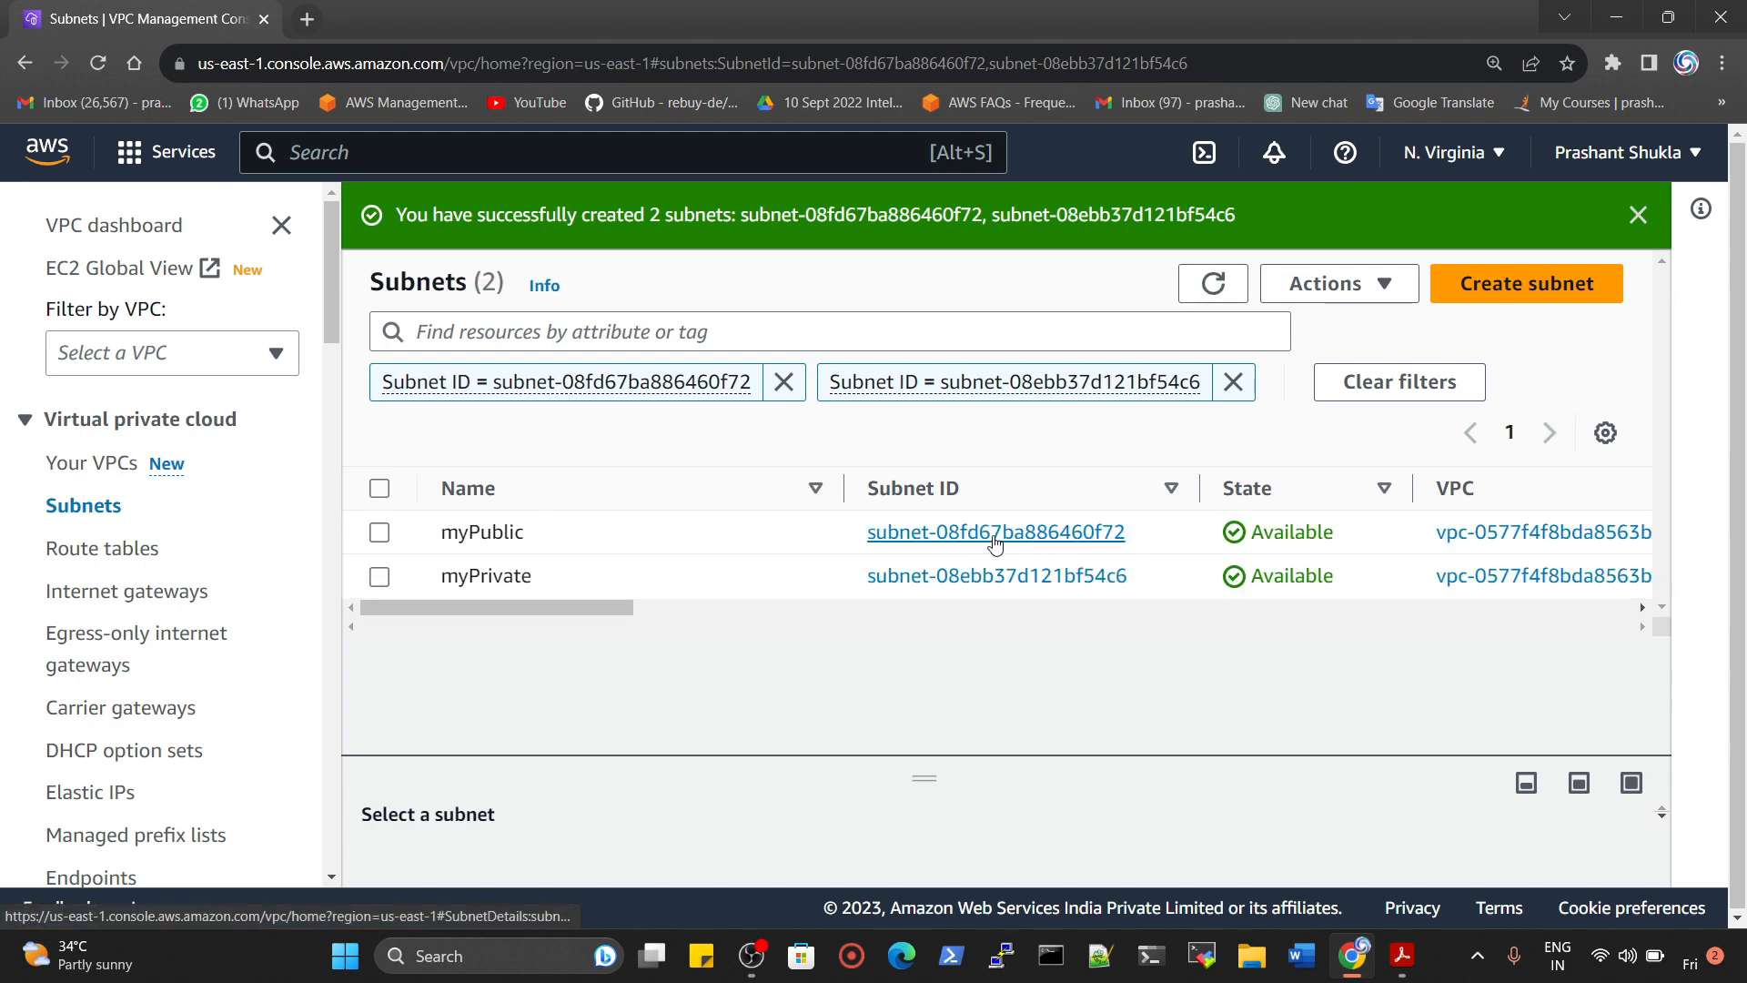
# Enable auto-assignment of public IPv4 addresses in the myPublic subnet's settings and save the change
pyautogui.click(1043, 541)
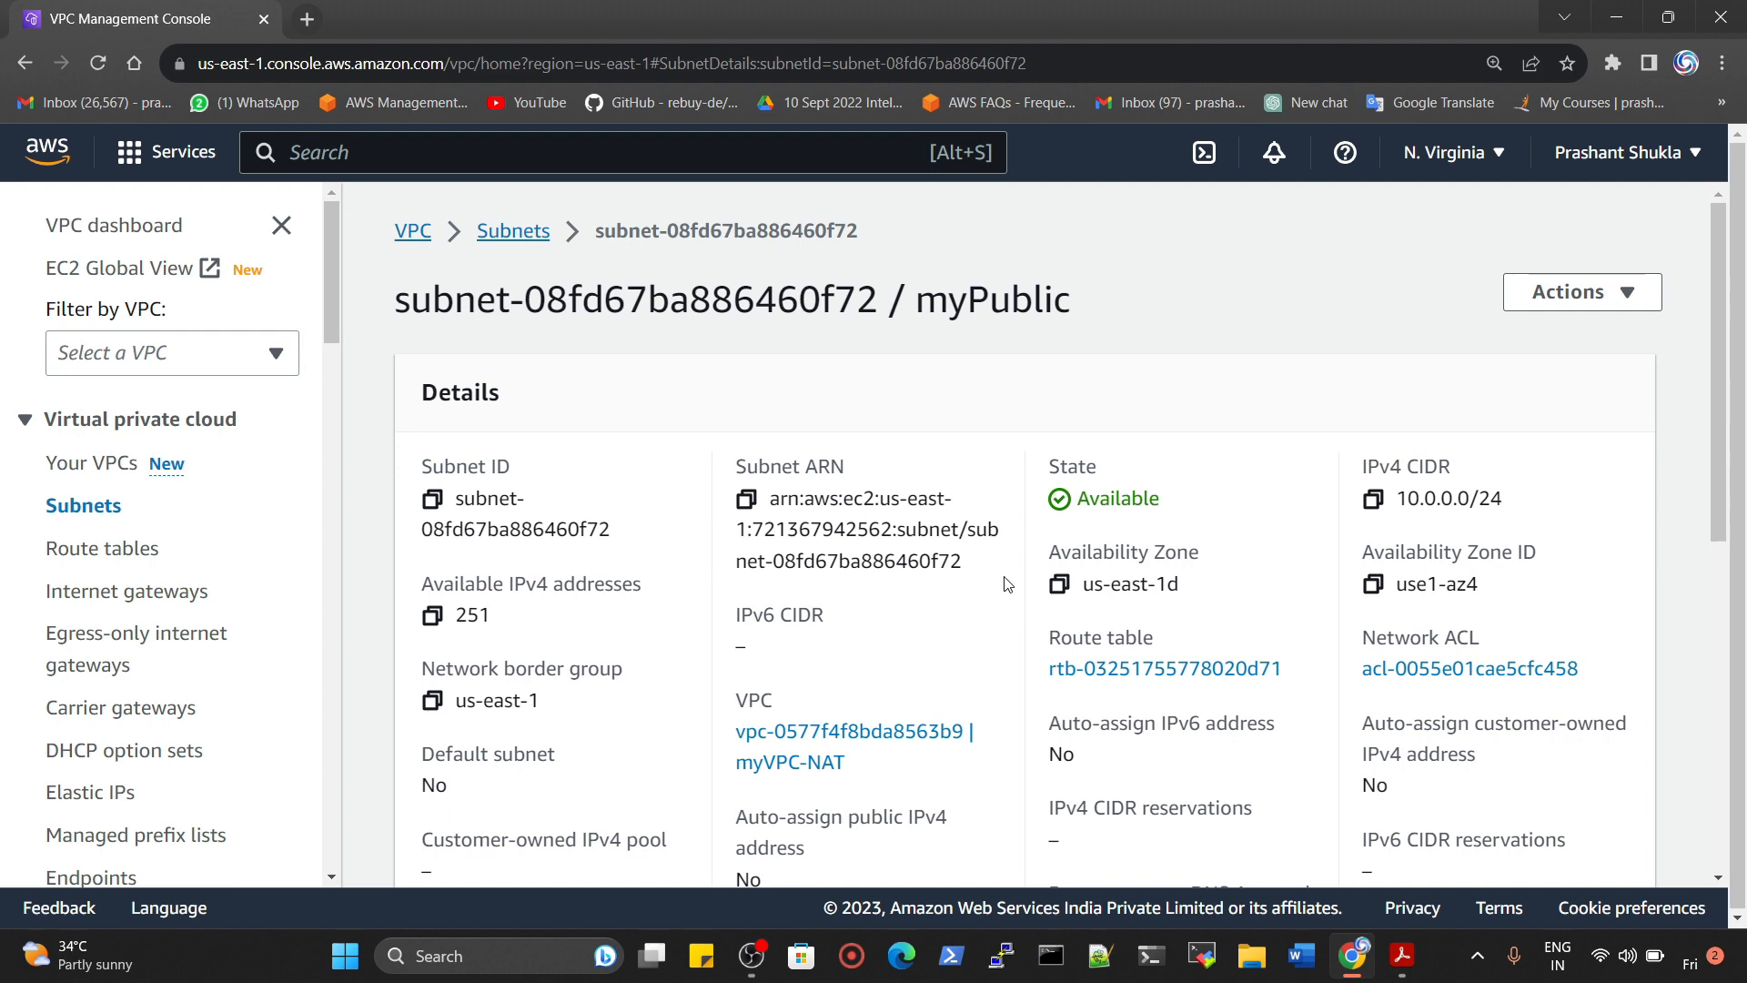
pyautogui.scroll(-2, 1109, 551)
pyautogui.scroll(2, 1197, 586)
pyautogui.click(1608, 301)
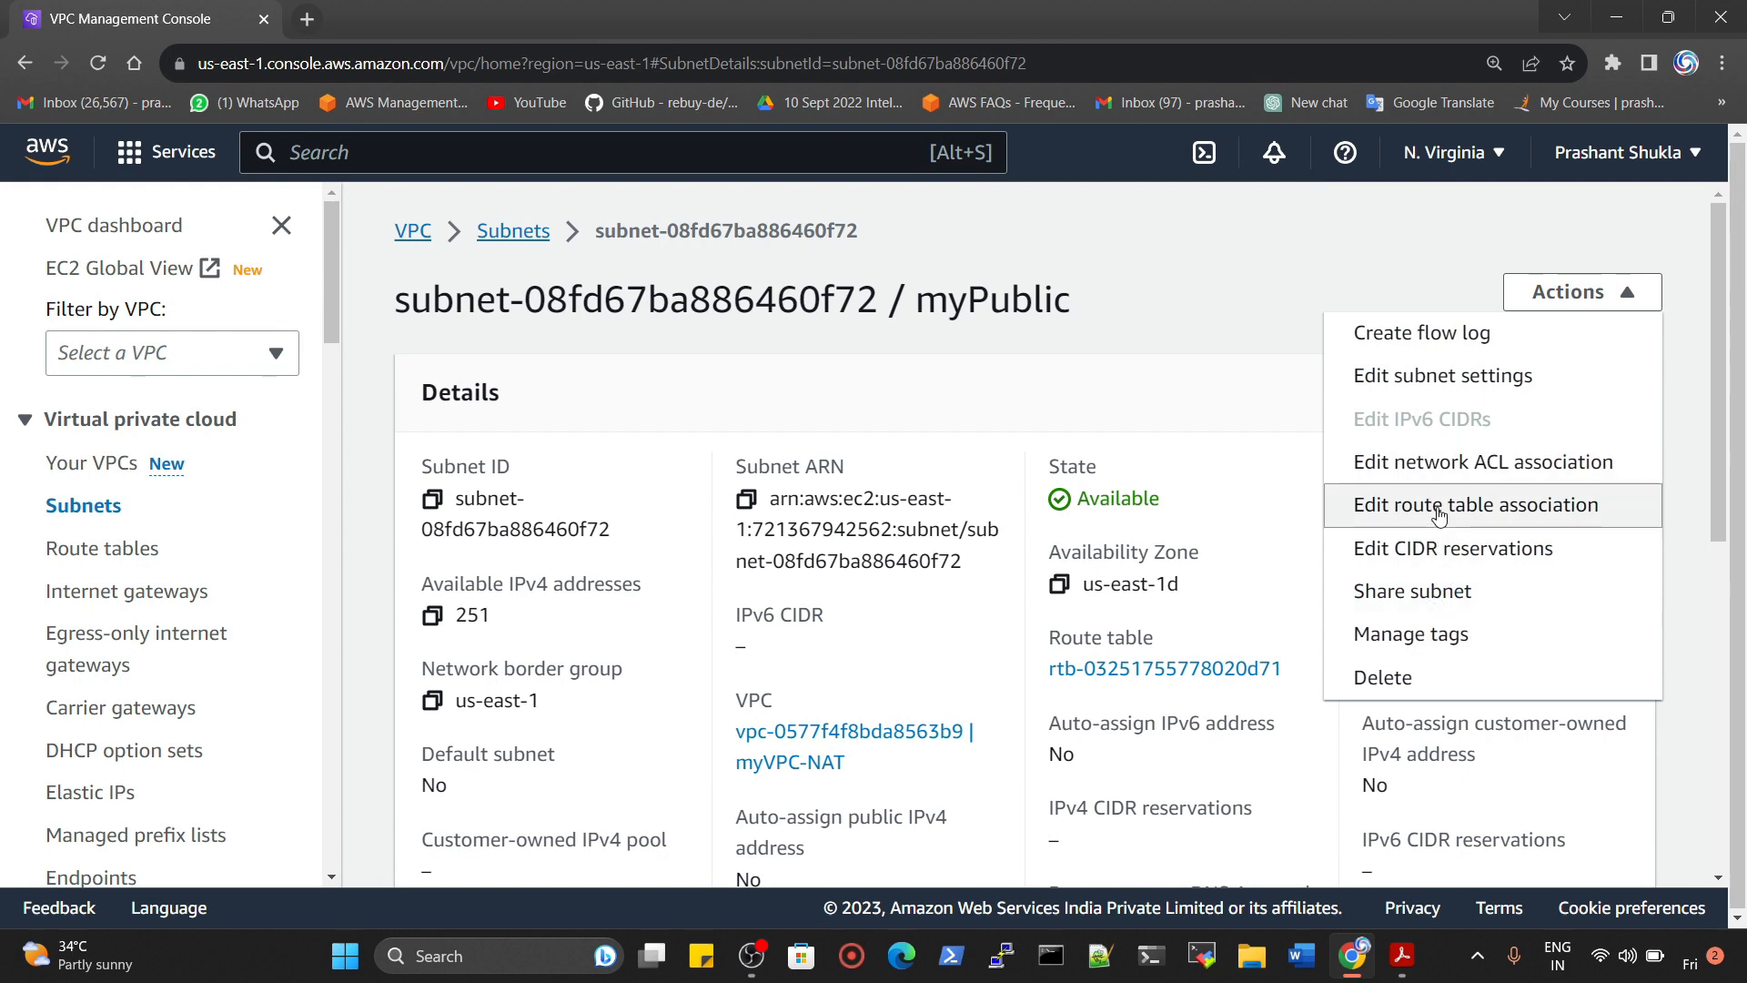
pyautogui.click(1426, 373)
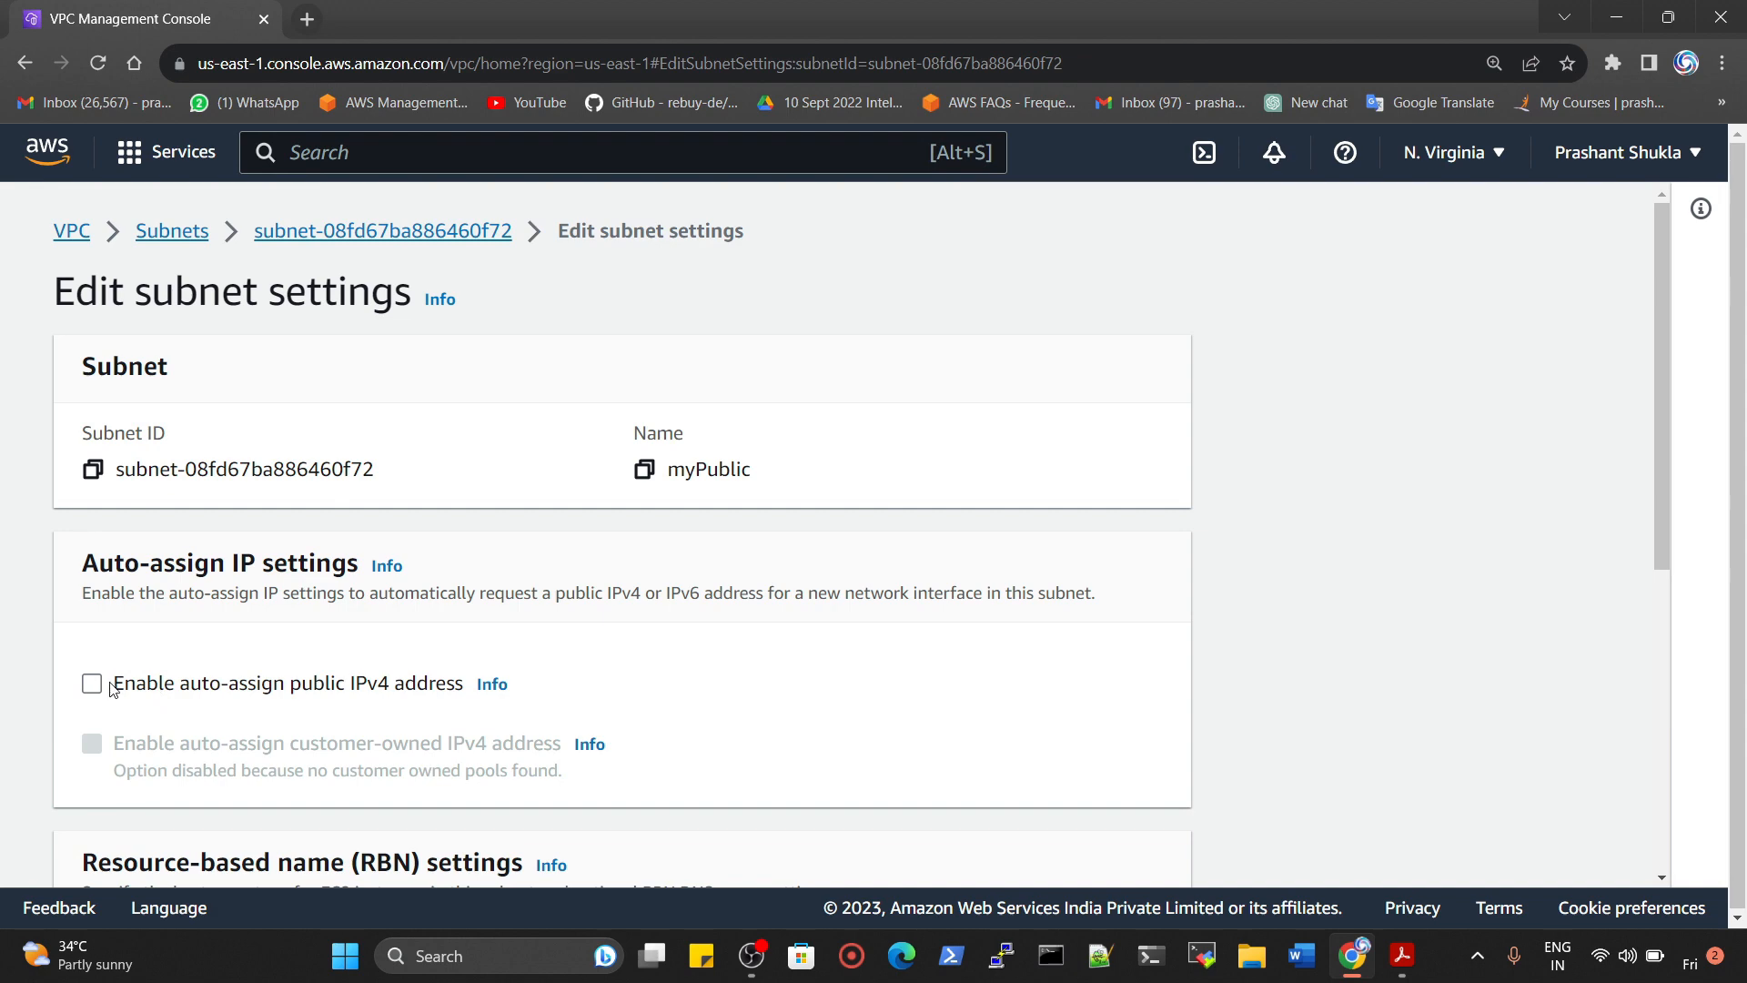
pyautogui.moveTo(111, 689); pyautogui.dragTo(455, 699)
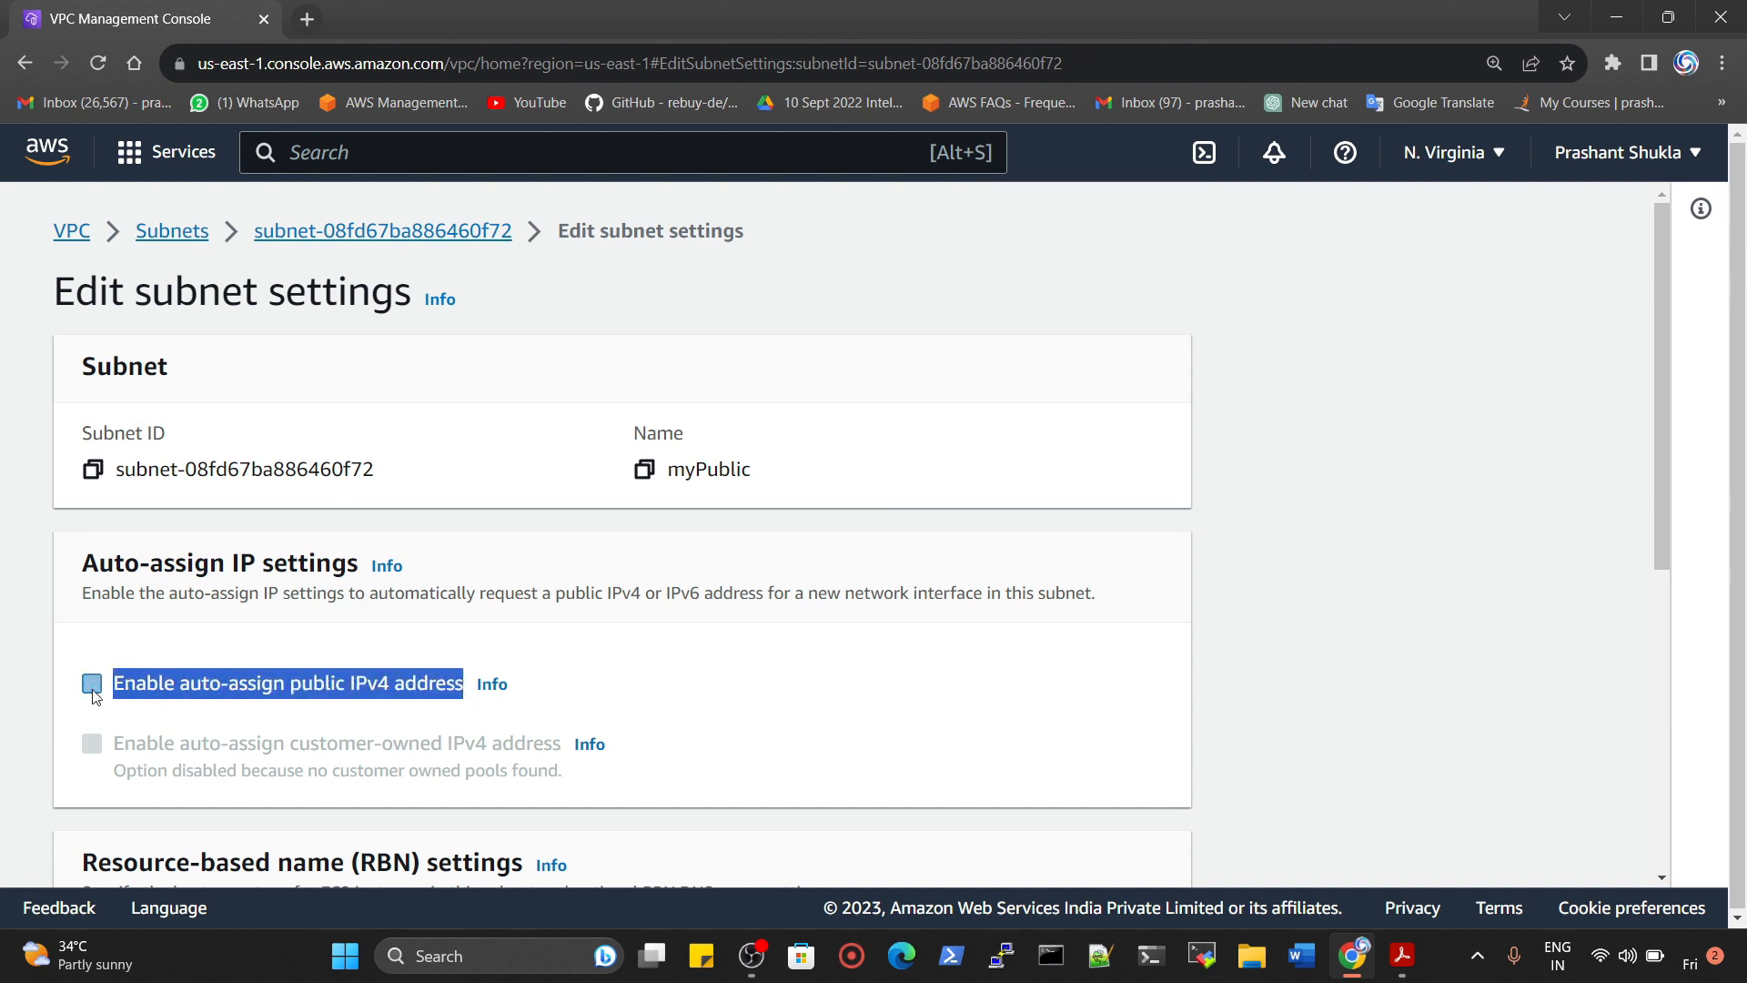
pyautogui.click(723, 642)
pyautogui.scroll(-6, 752, 649)
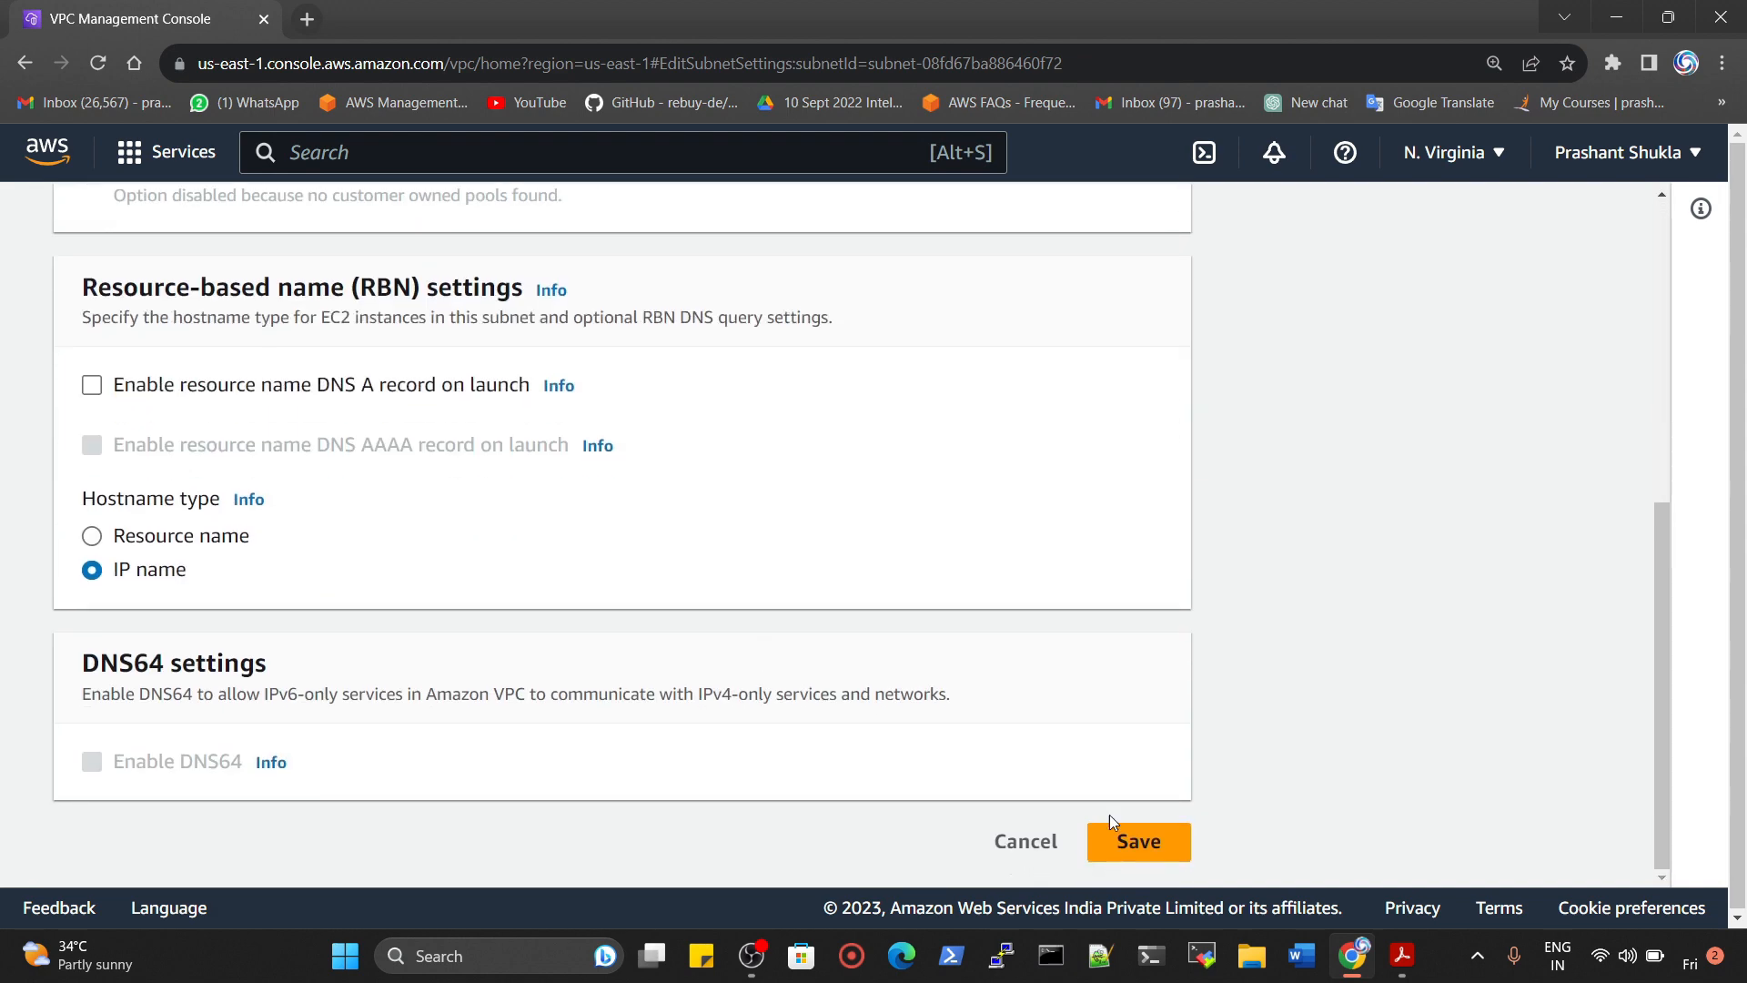
pyautogui.click(1131, 845)
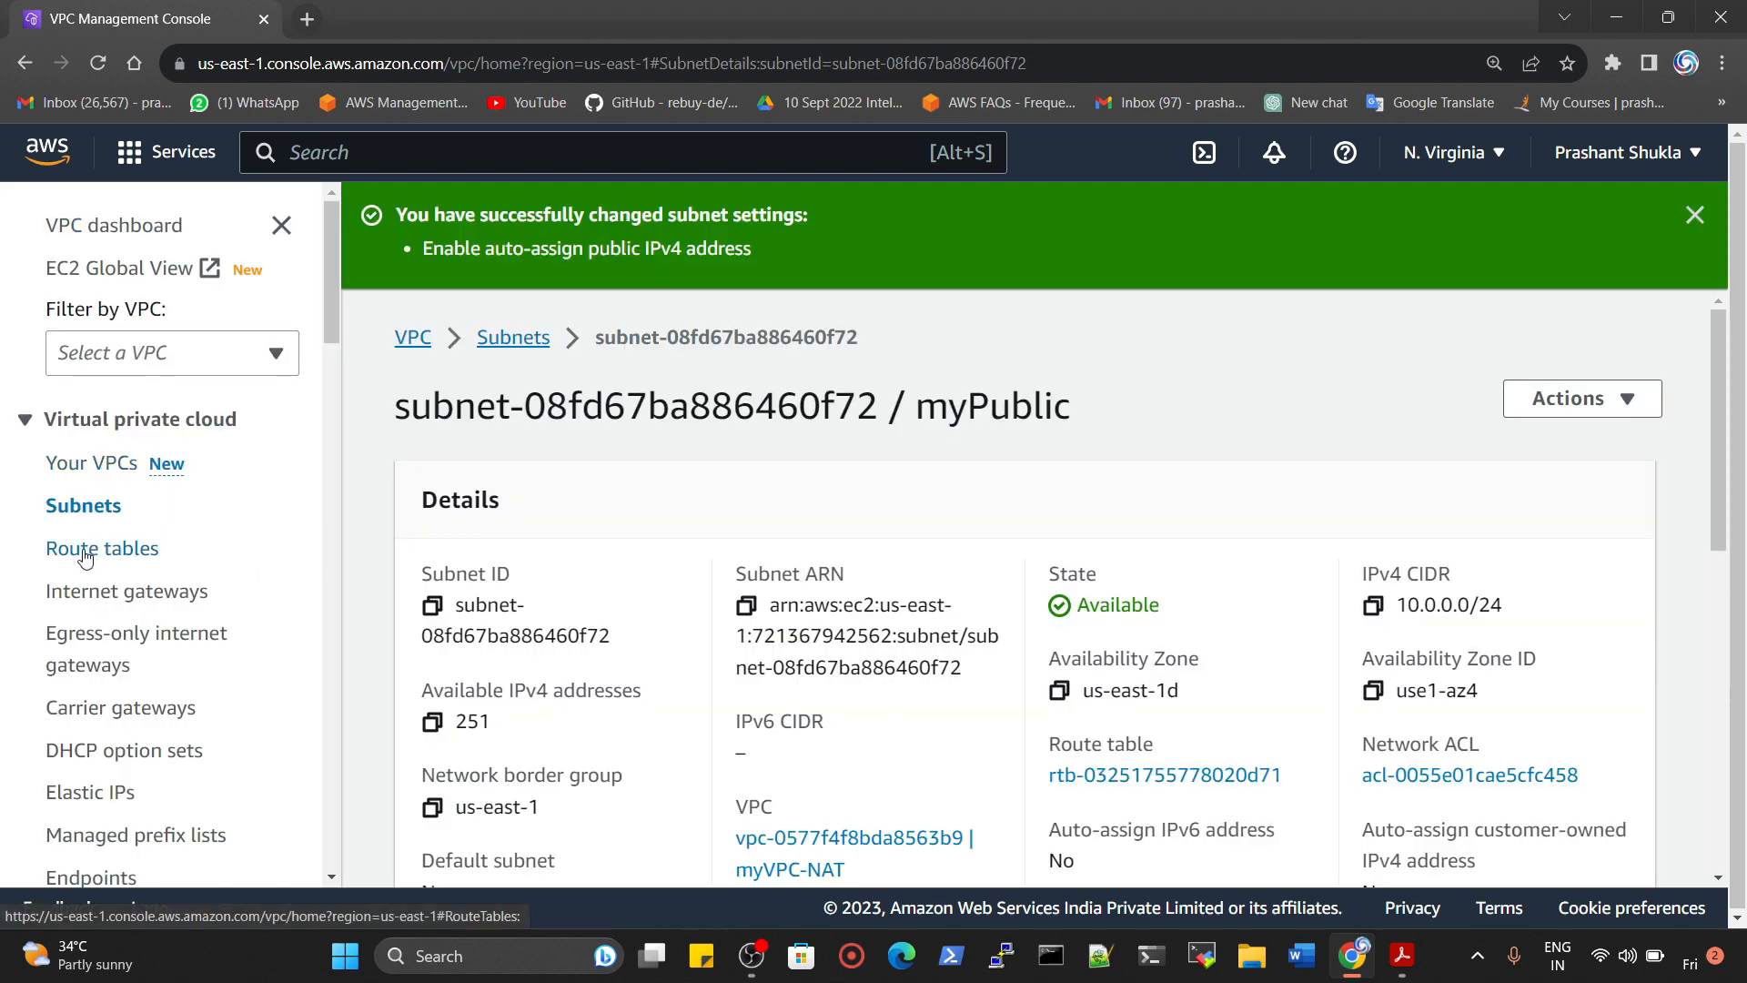
# Create an internet gateway named myIGW-NAT
pyautogui.click(128, 596)
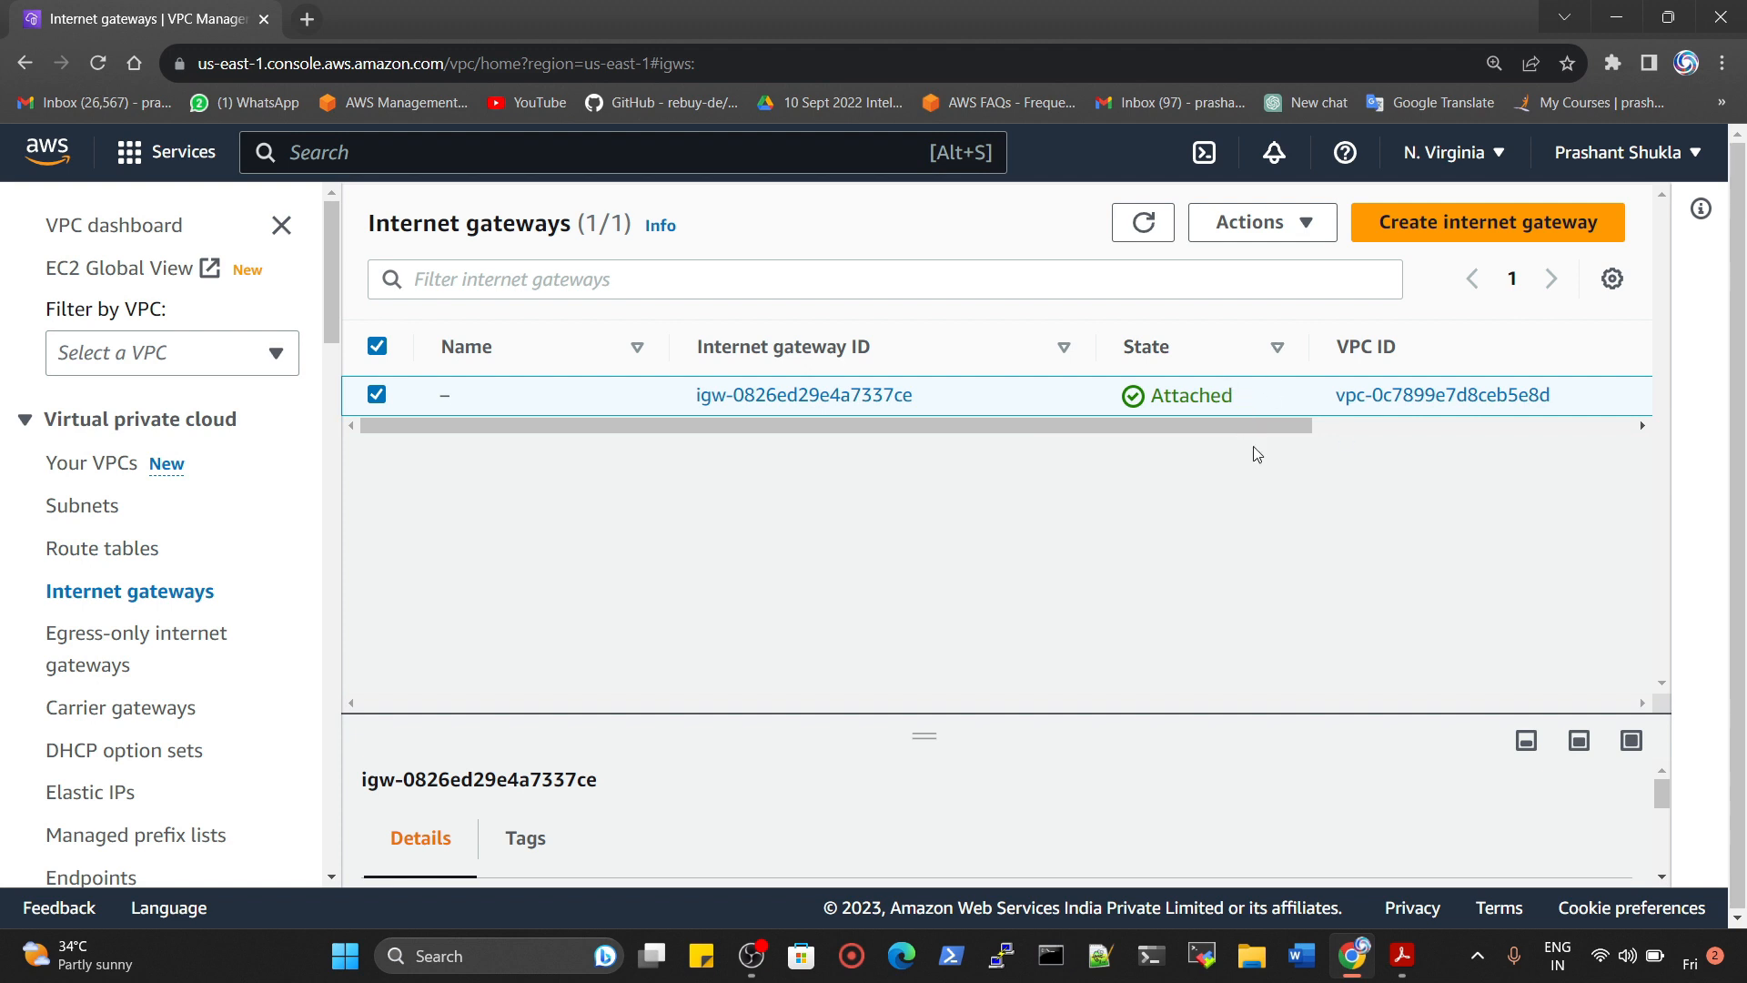
pyautogui.click(378, 399)
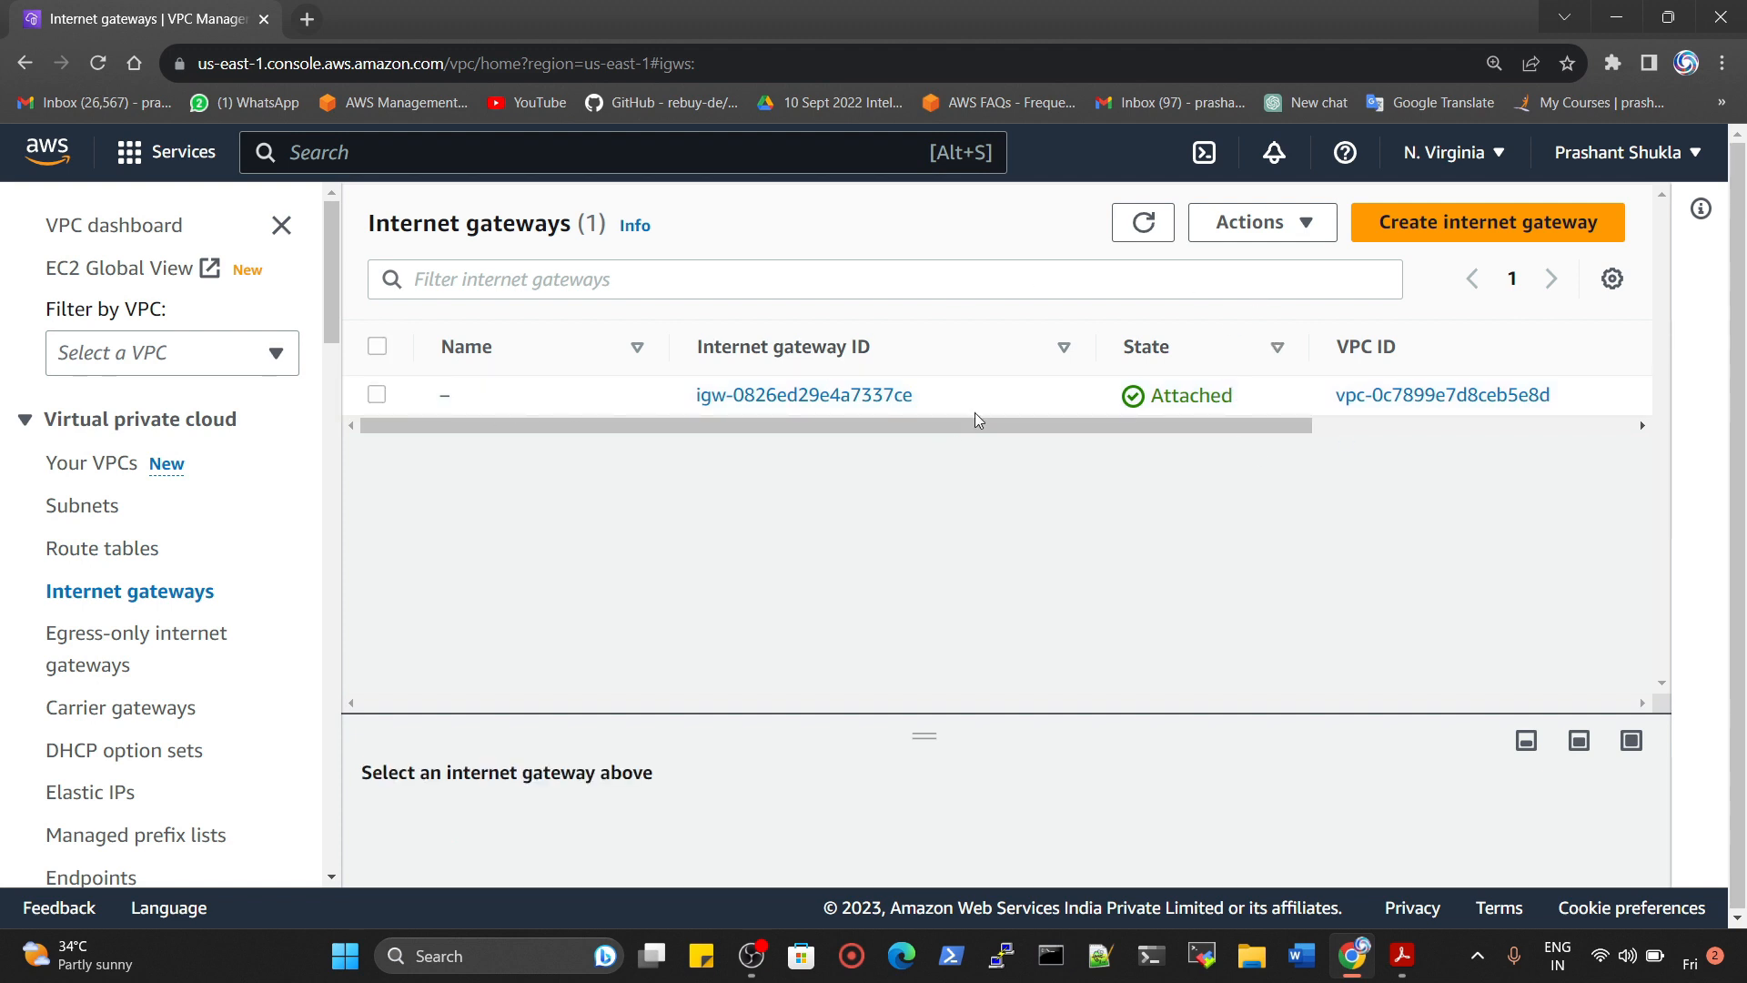
pyautogui.click(1431, 227)
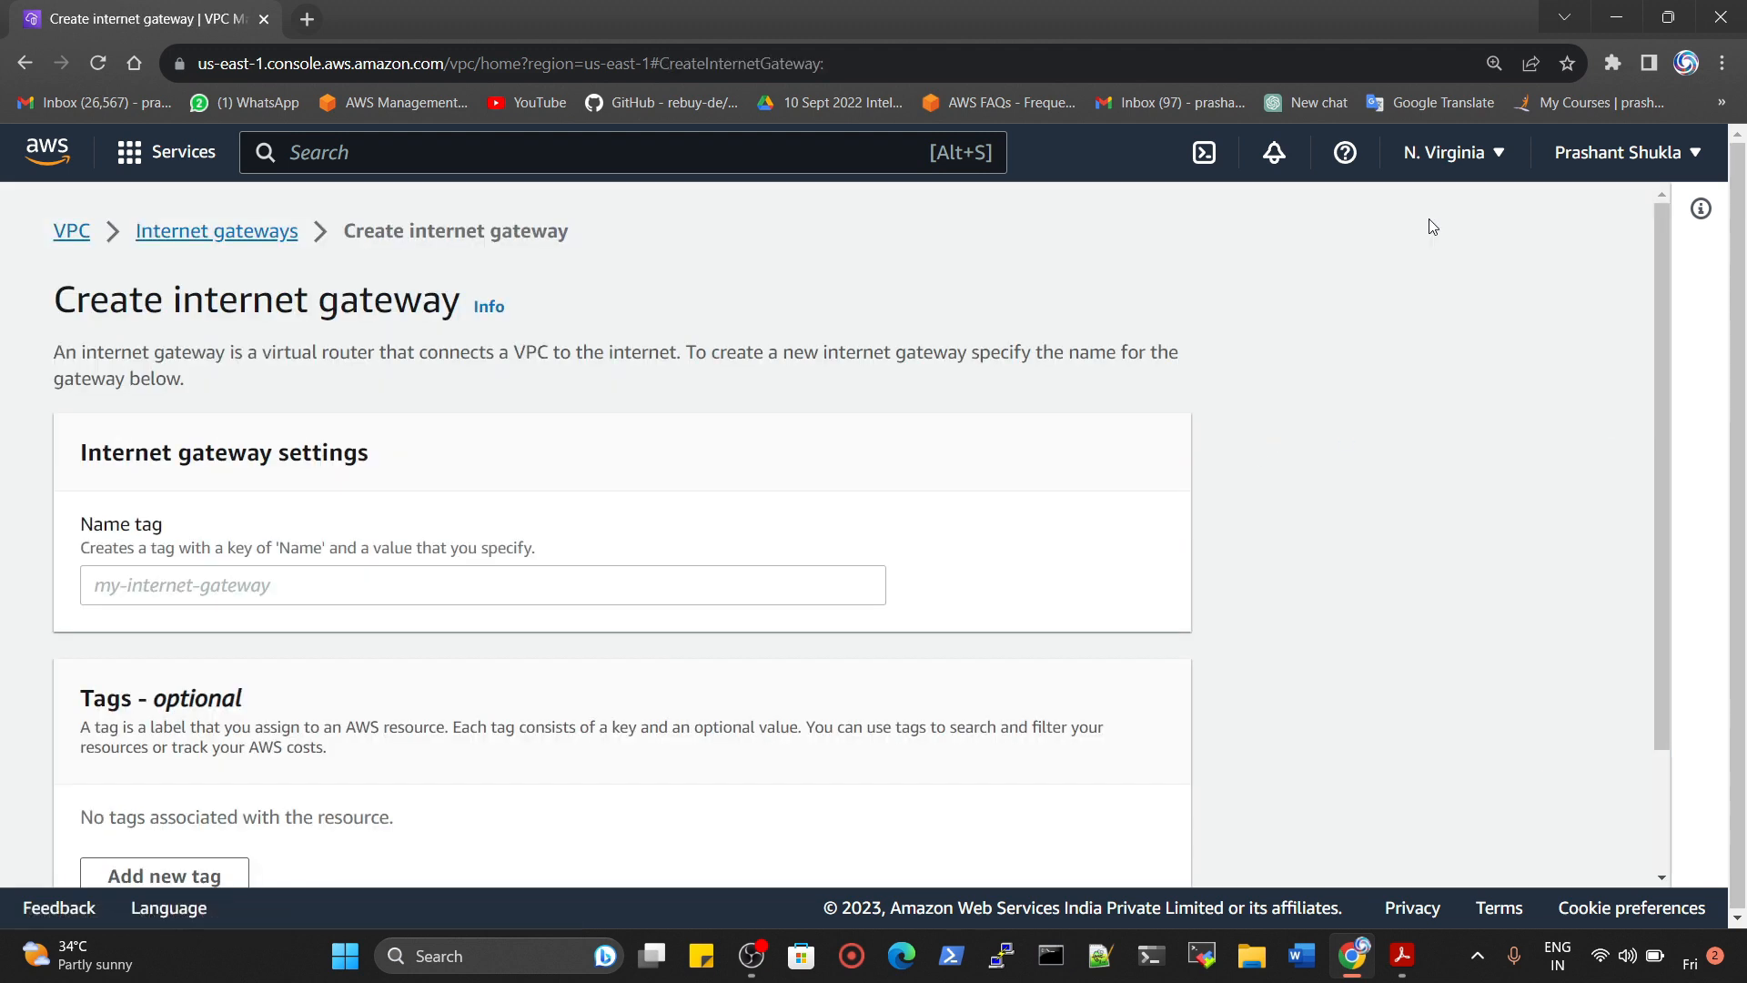
pyautogui.click(234, 585)
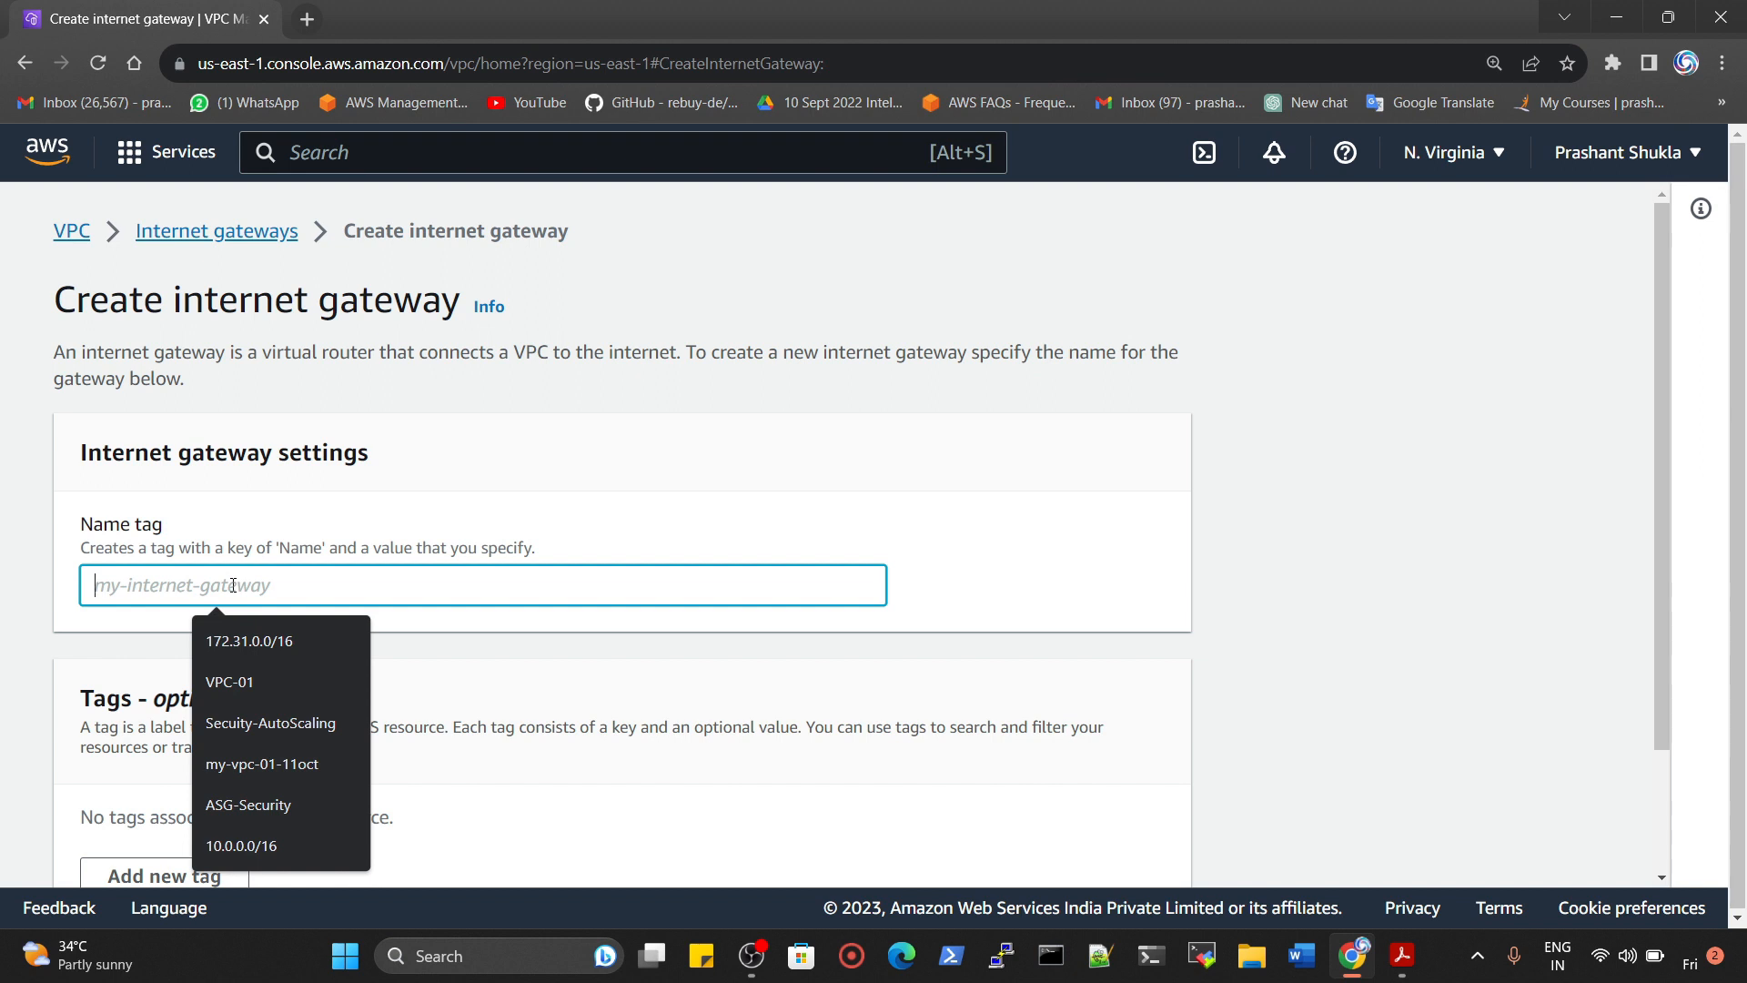
pyautogui.write('myIGW')
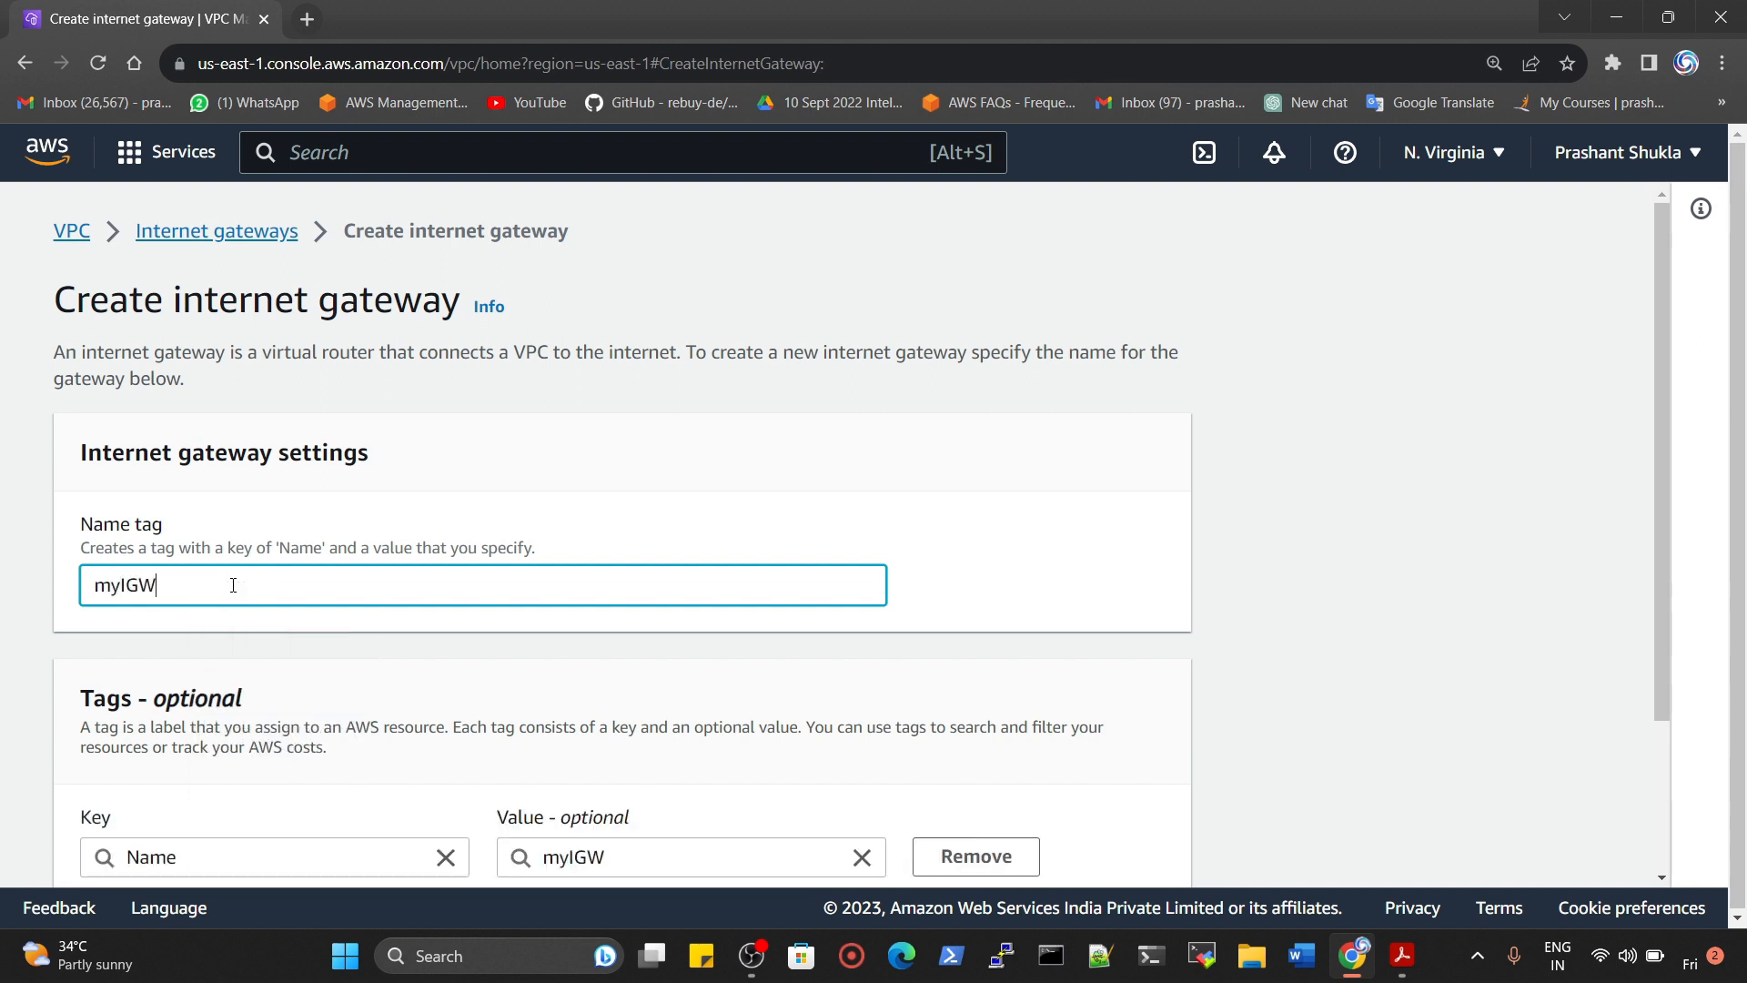
pyautogui.write('-NAT')
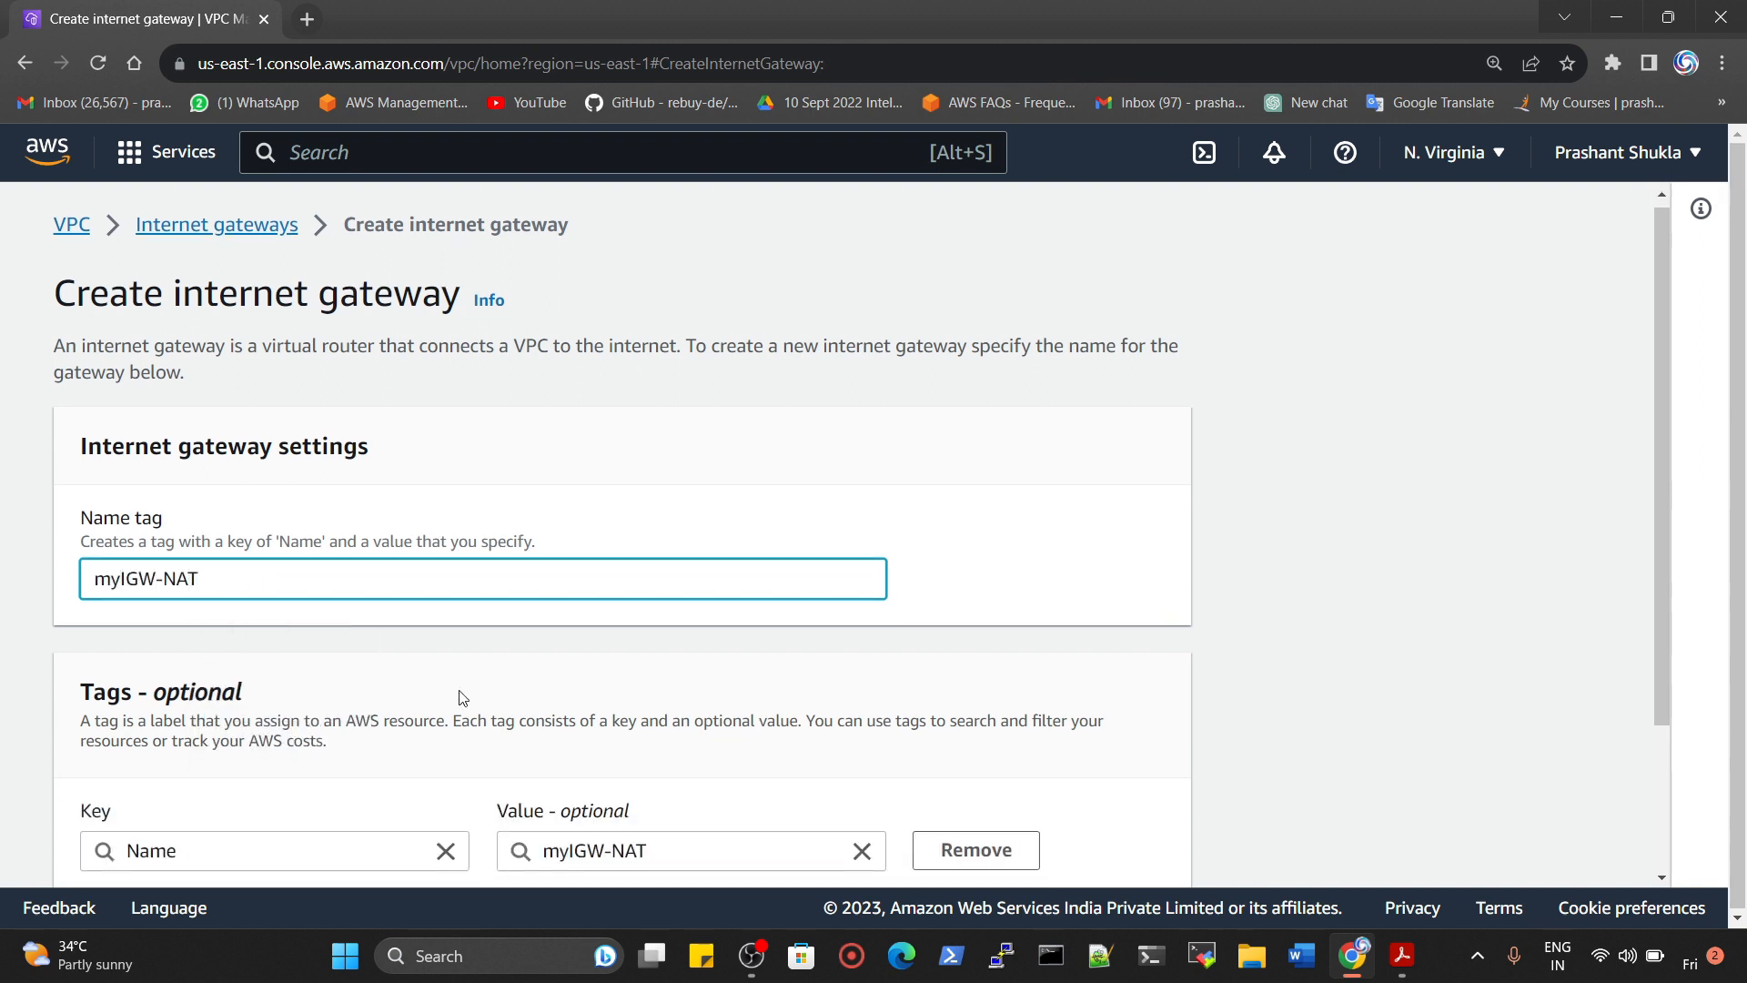
pyautogui.scroll(-3, 461, 697)
pyautogui.click(1078, 856)
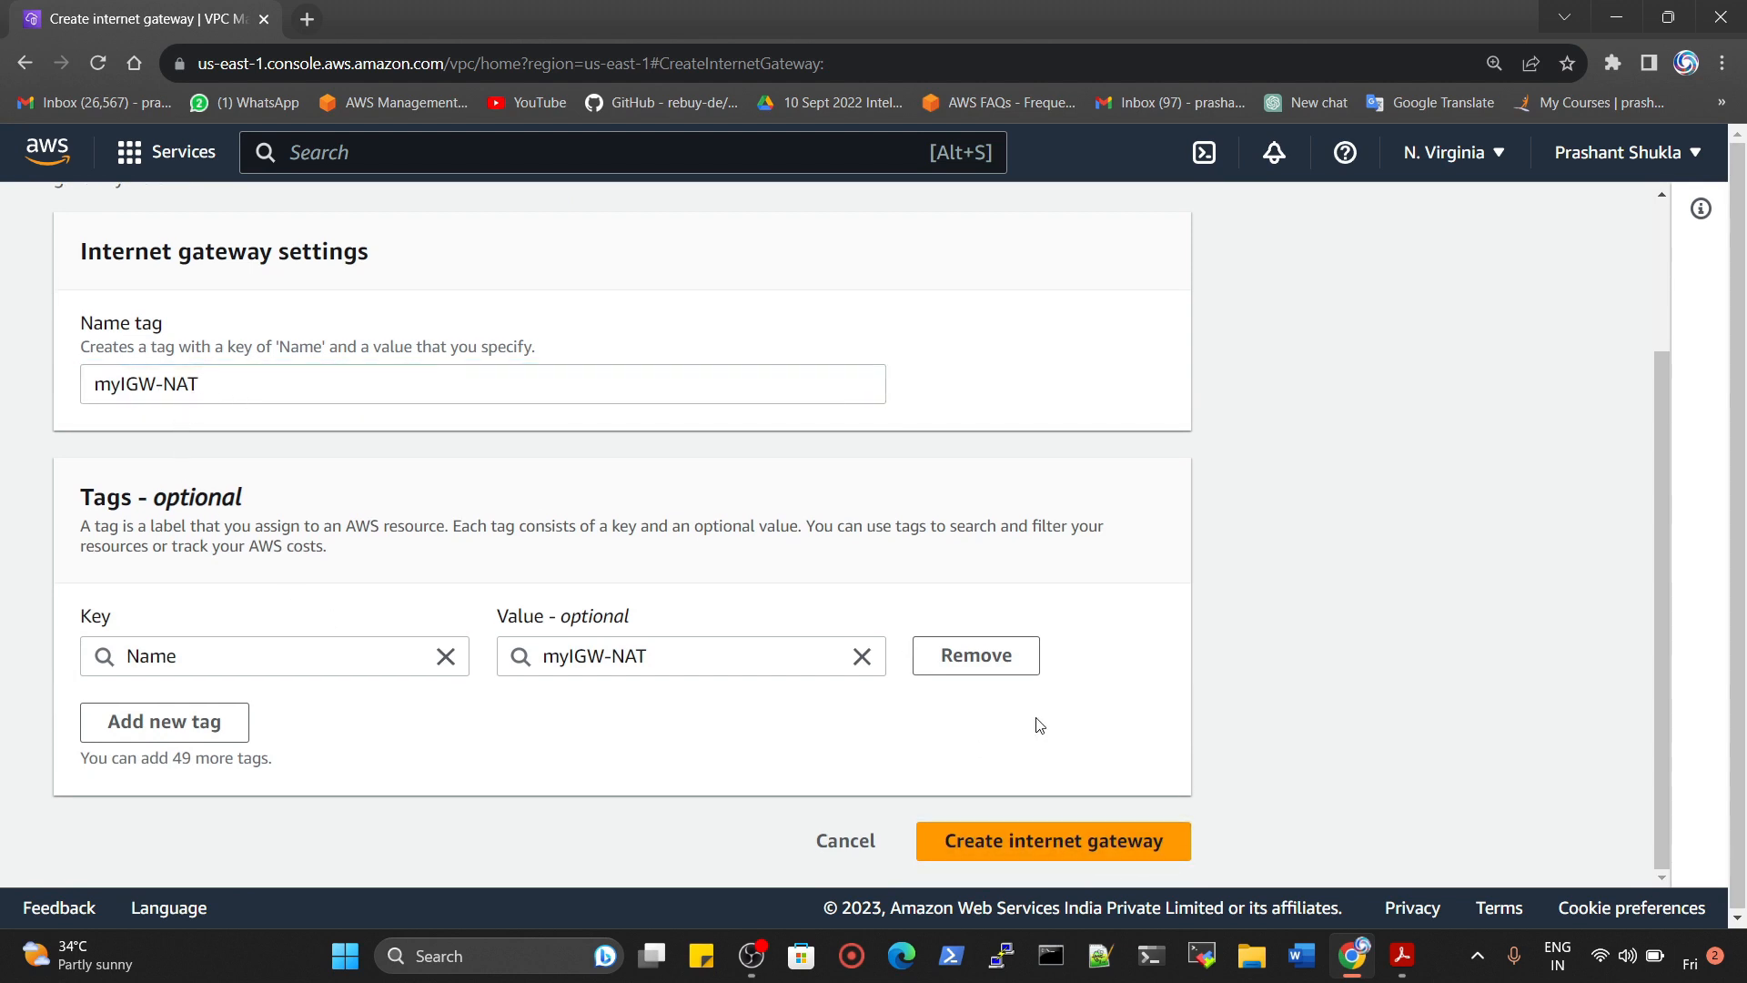
pyautogui.click(1056, 843)
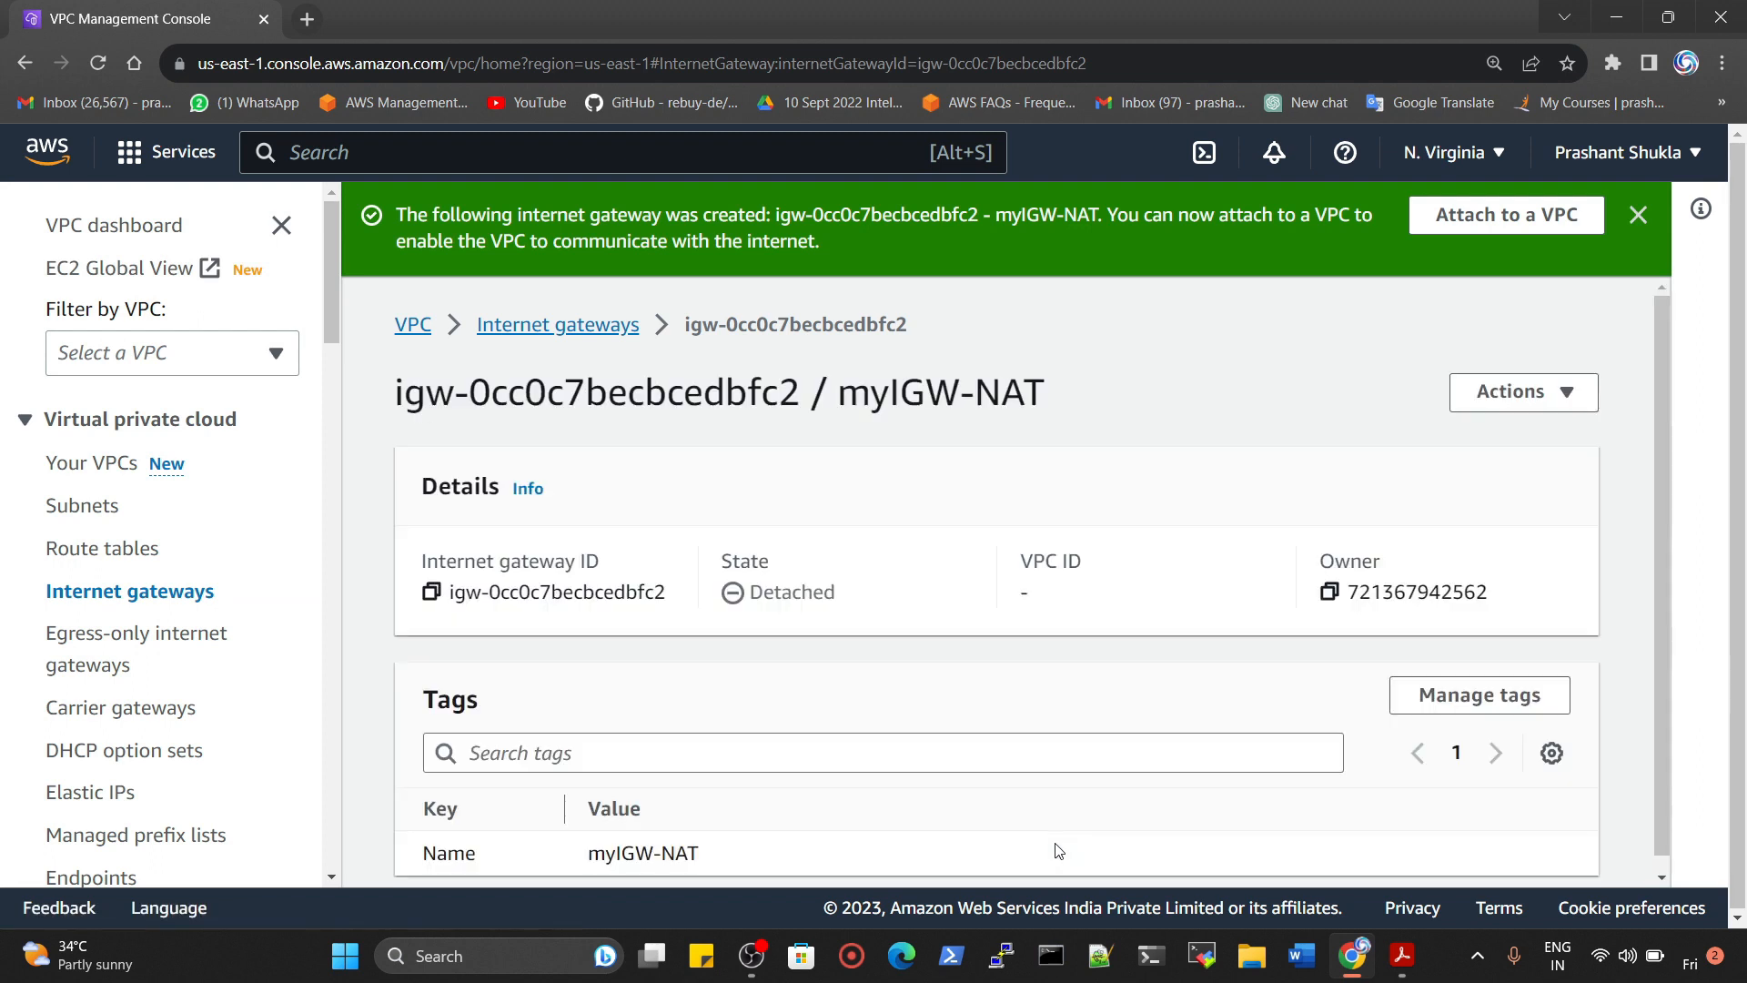
# Attach the myIGW-NAT internet gateway to the VPC myVPC-NAT
pyautogui.scroll(-1, 1410, 569)
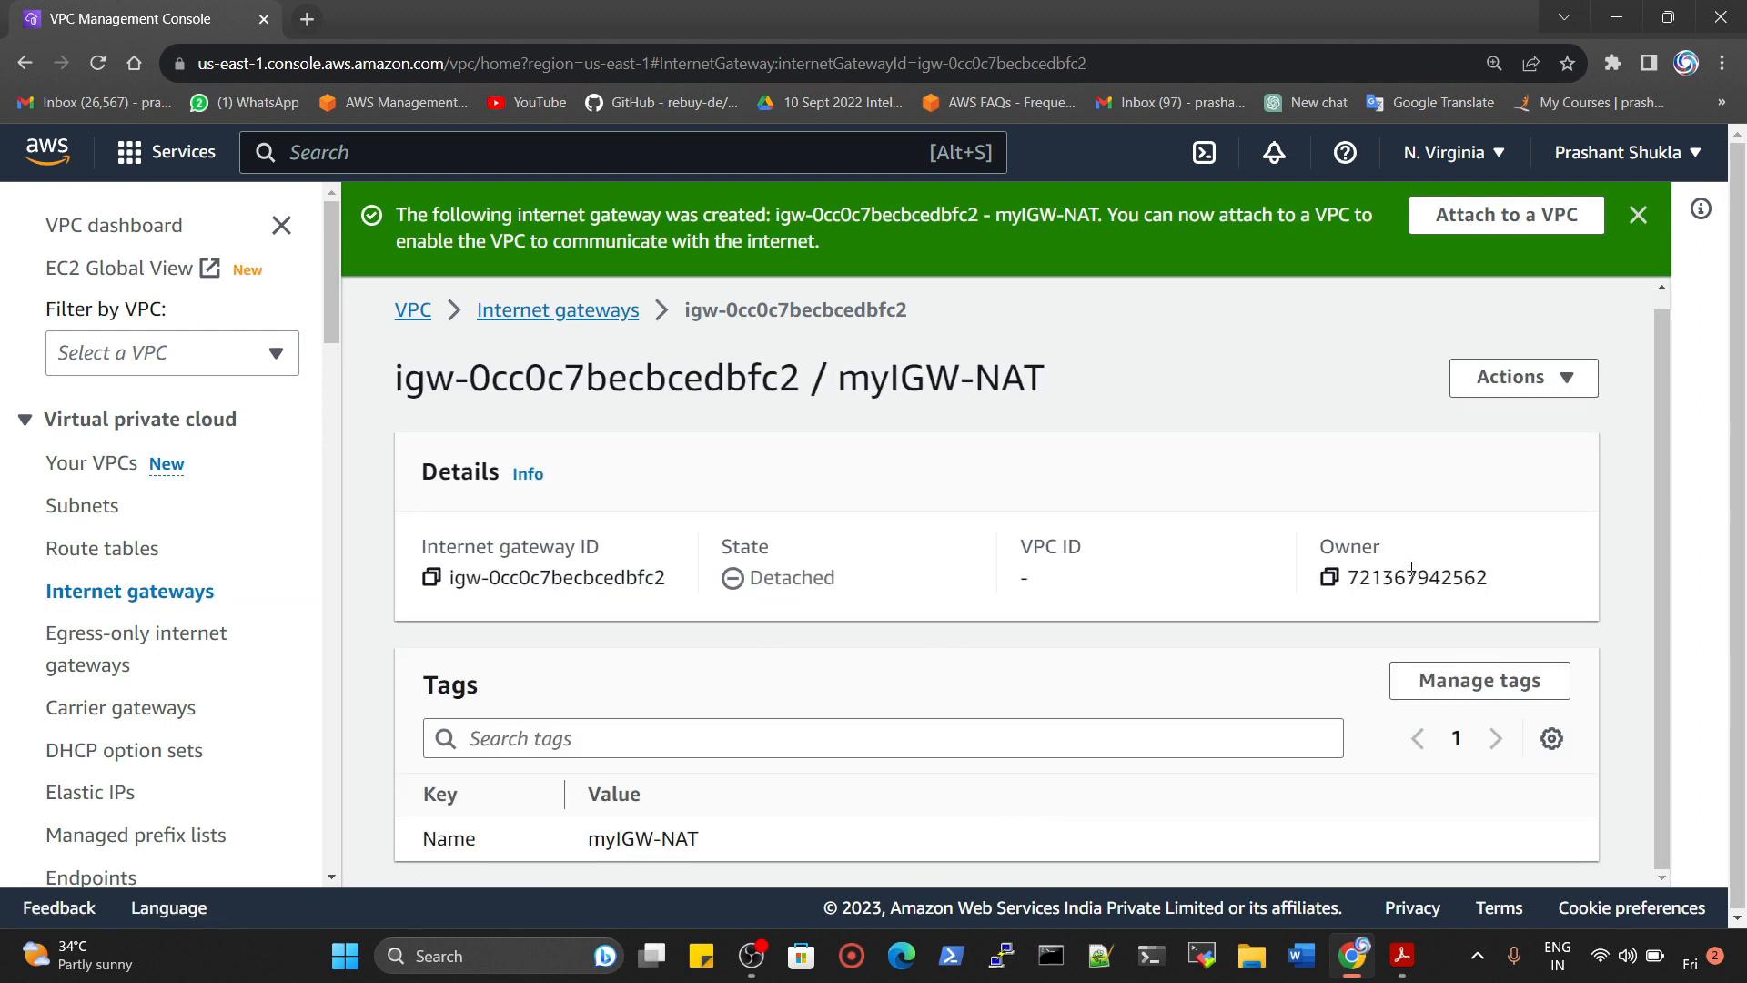
pyautogui.click(1547, 375)
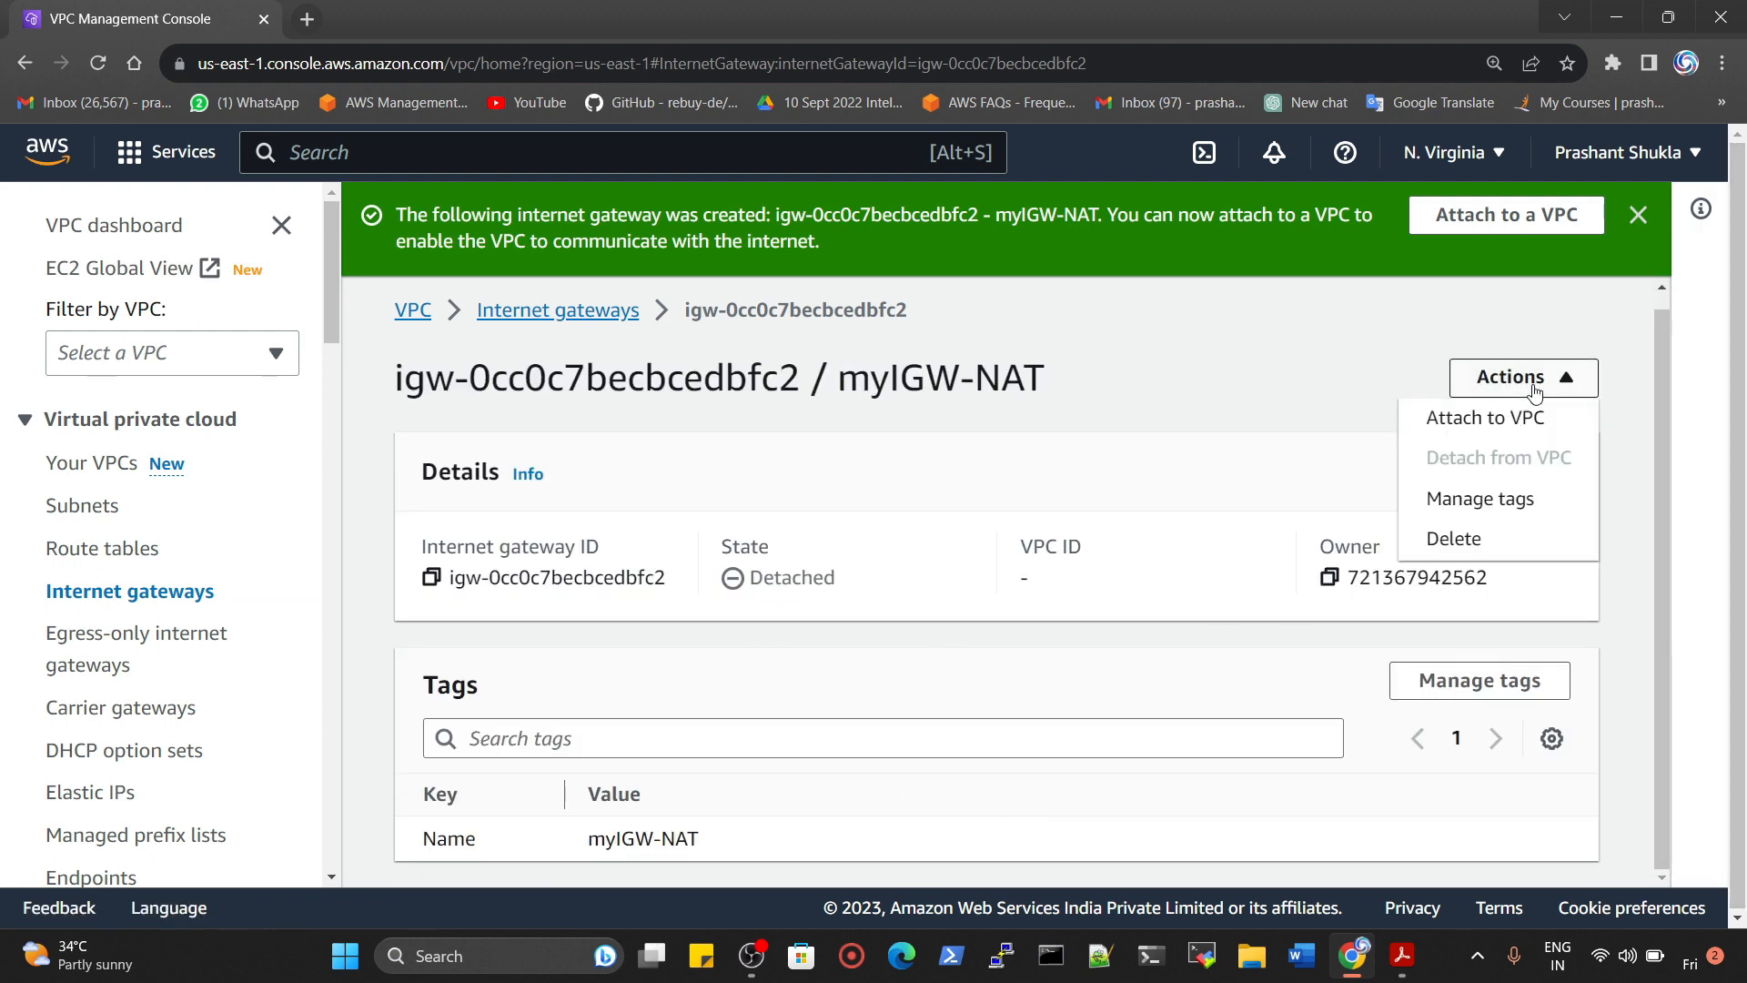
pyautogui.click(1481, 429)
pyautogui.click(262, 543)
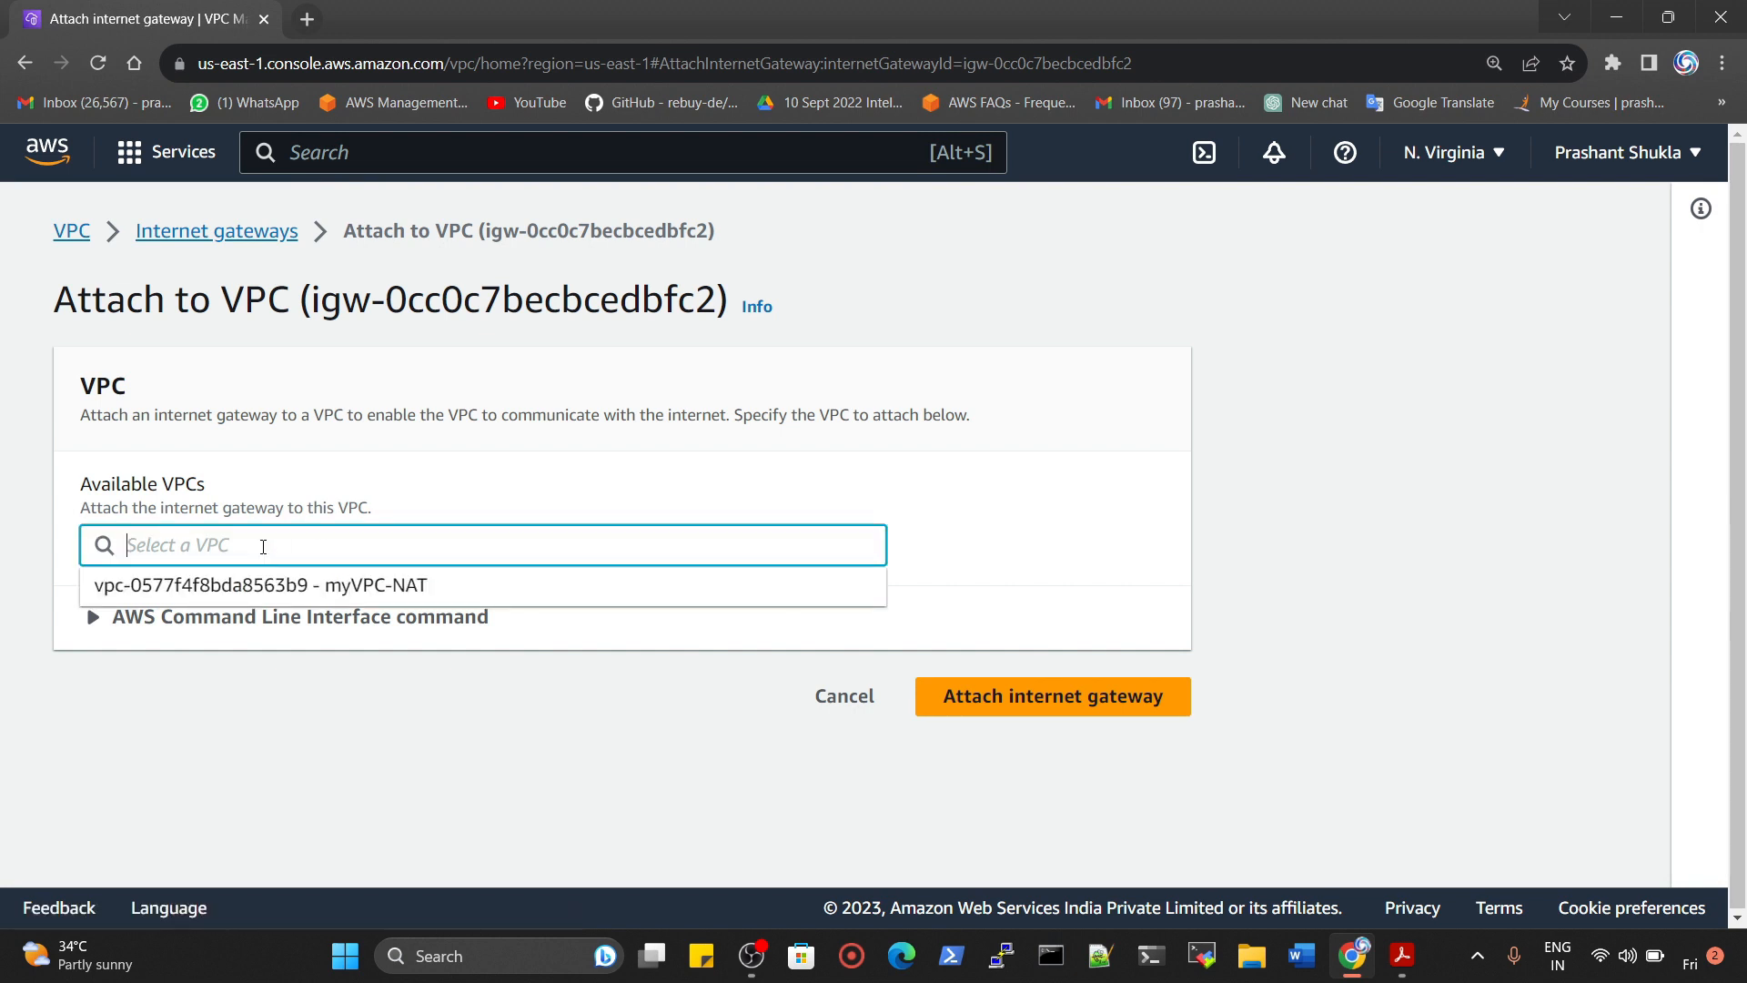
pyautogui.click(372, 587)
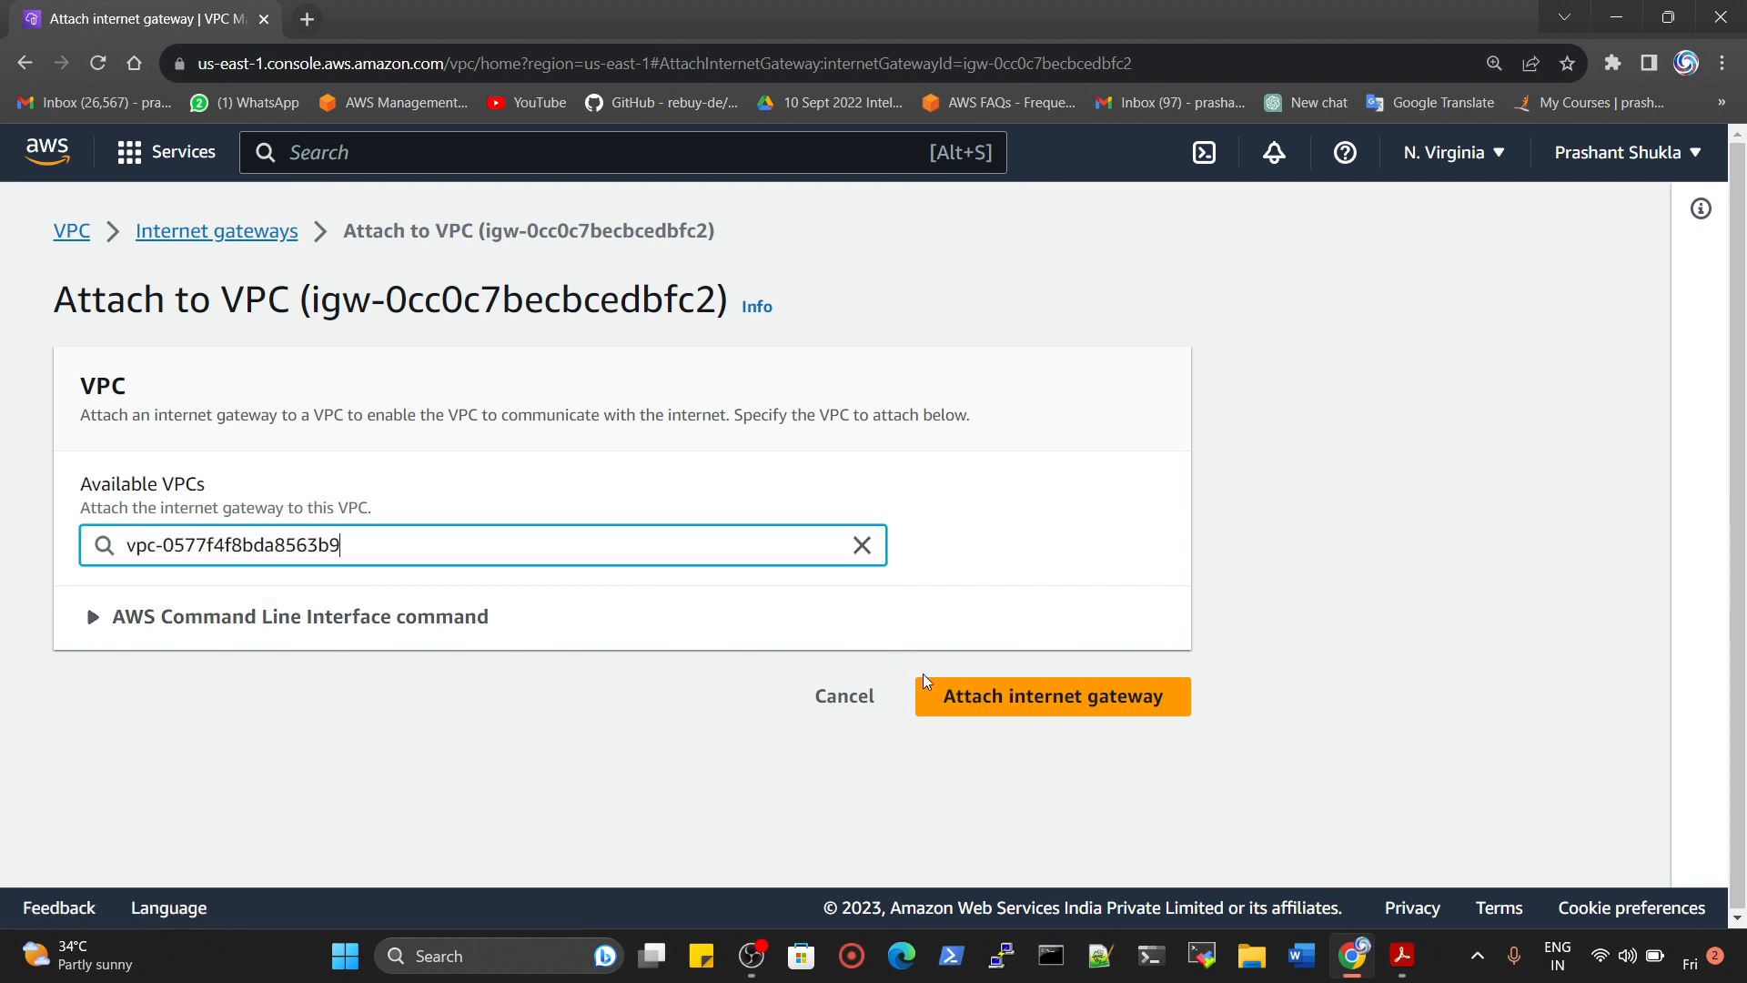
pyautogui.click(1015, 703)
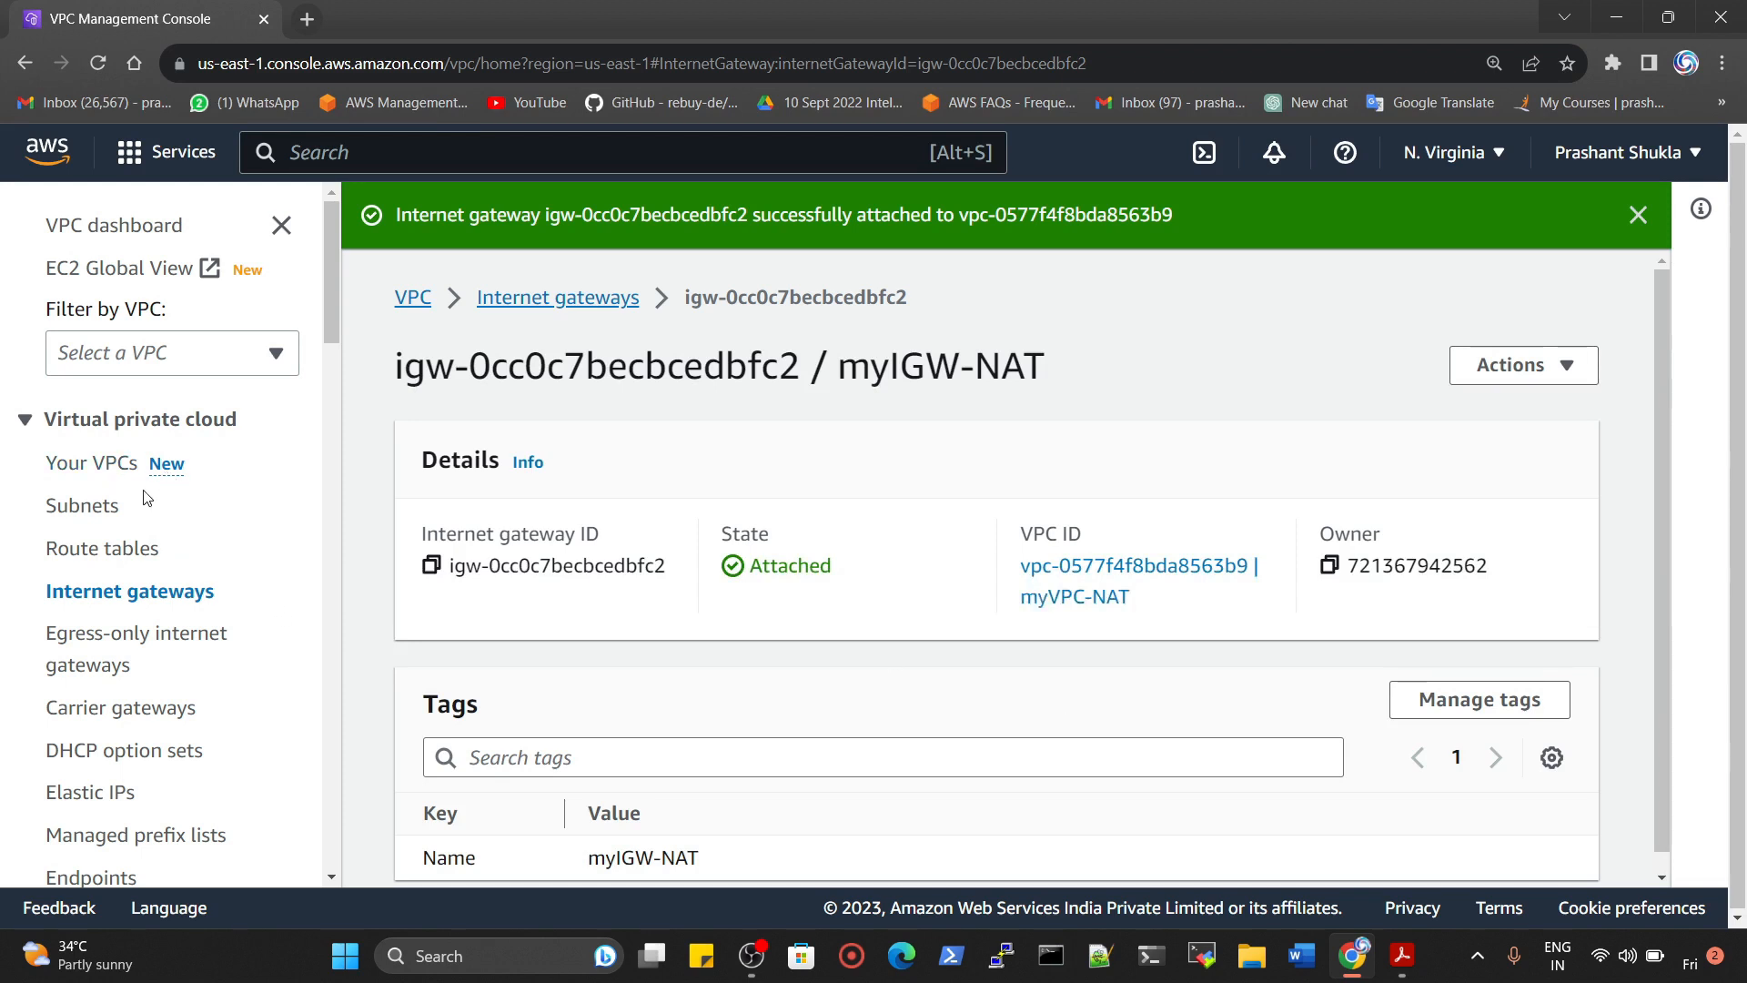
# Create a route table named myPublicRT in the VPC myVPC-NAT
pyautogui.click(108, 550)
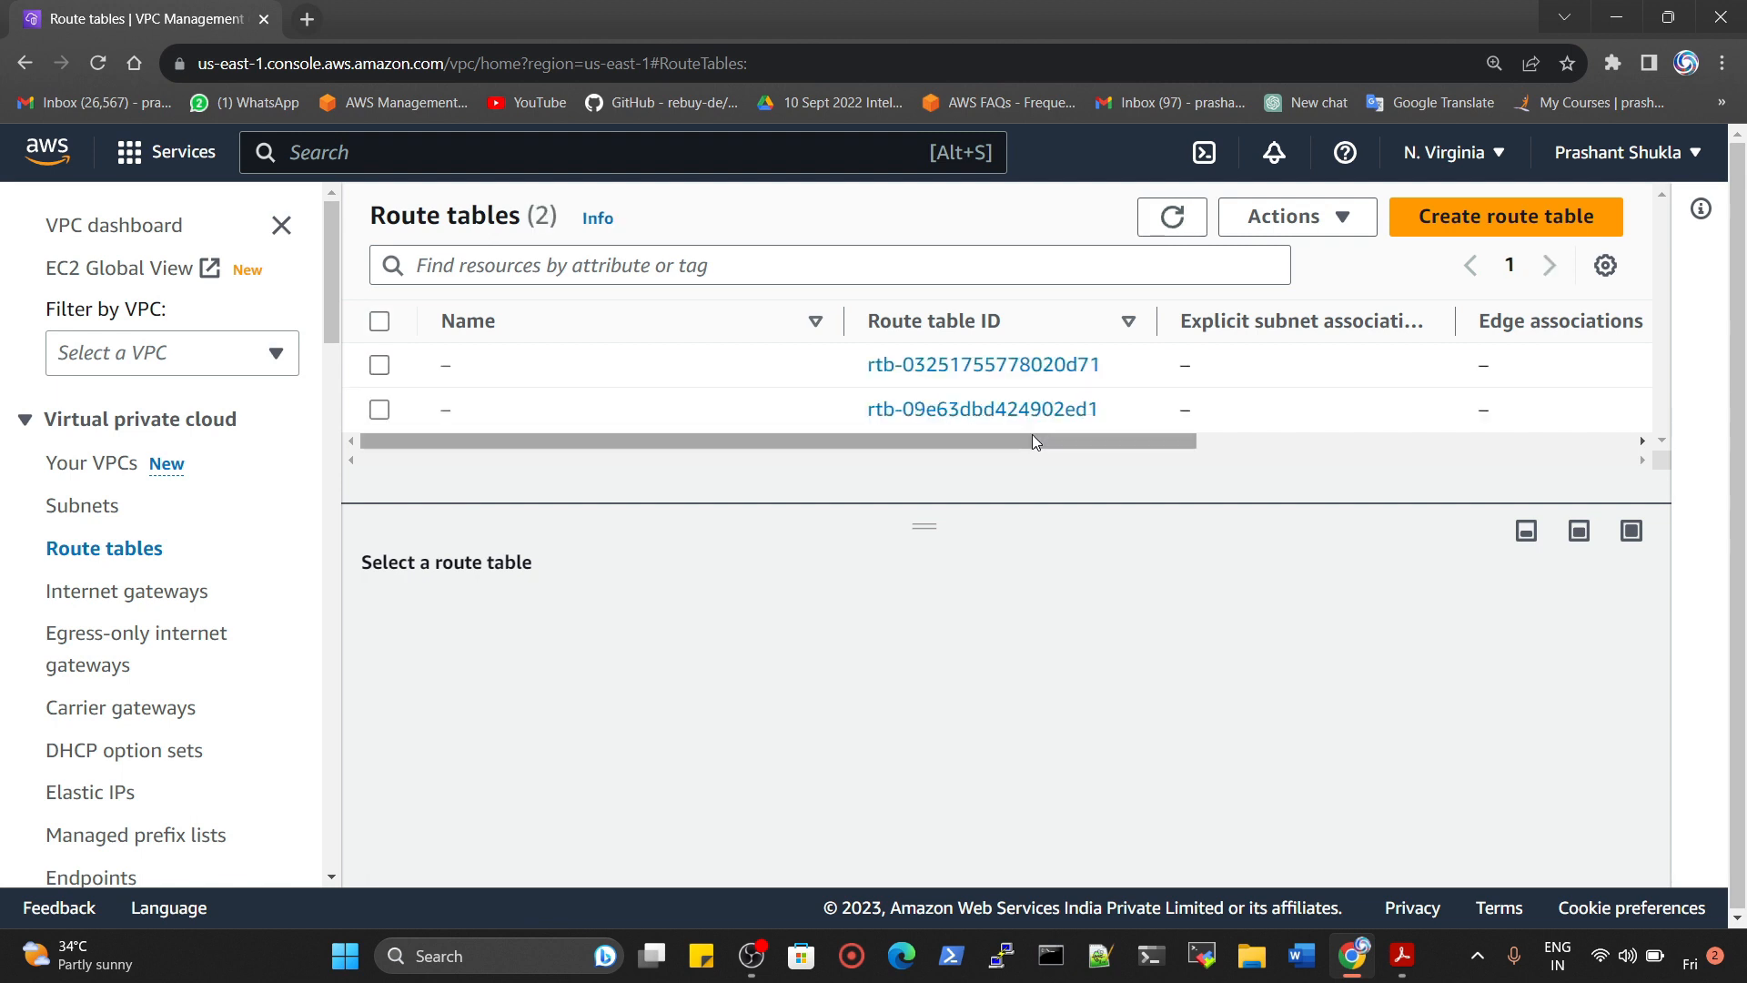
pyautogui.click(1531, 227)
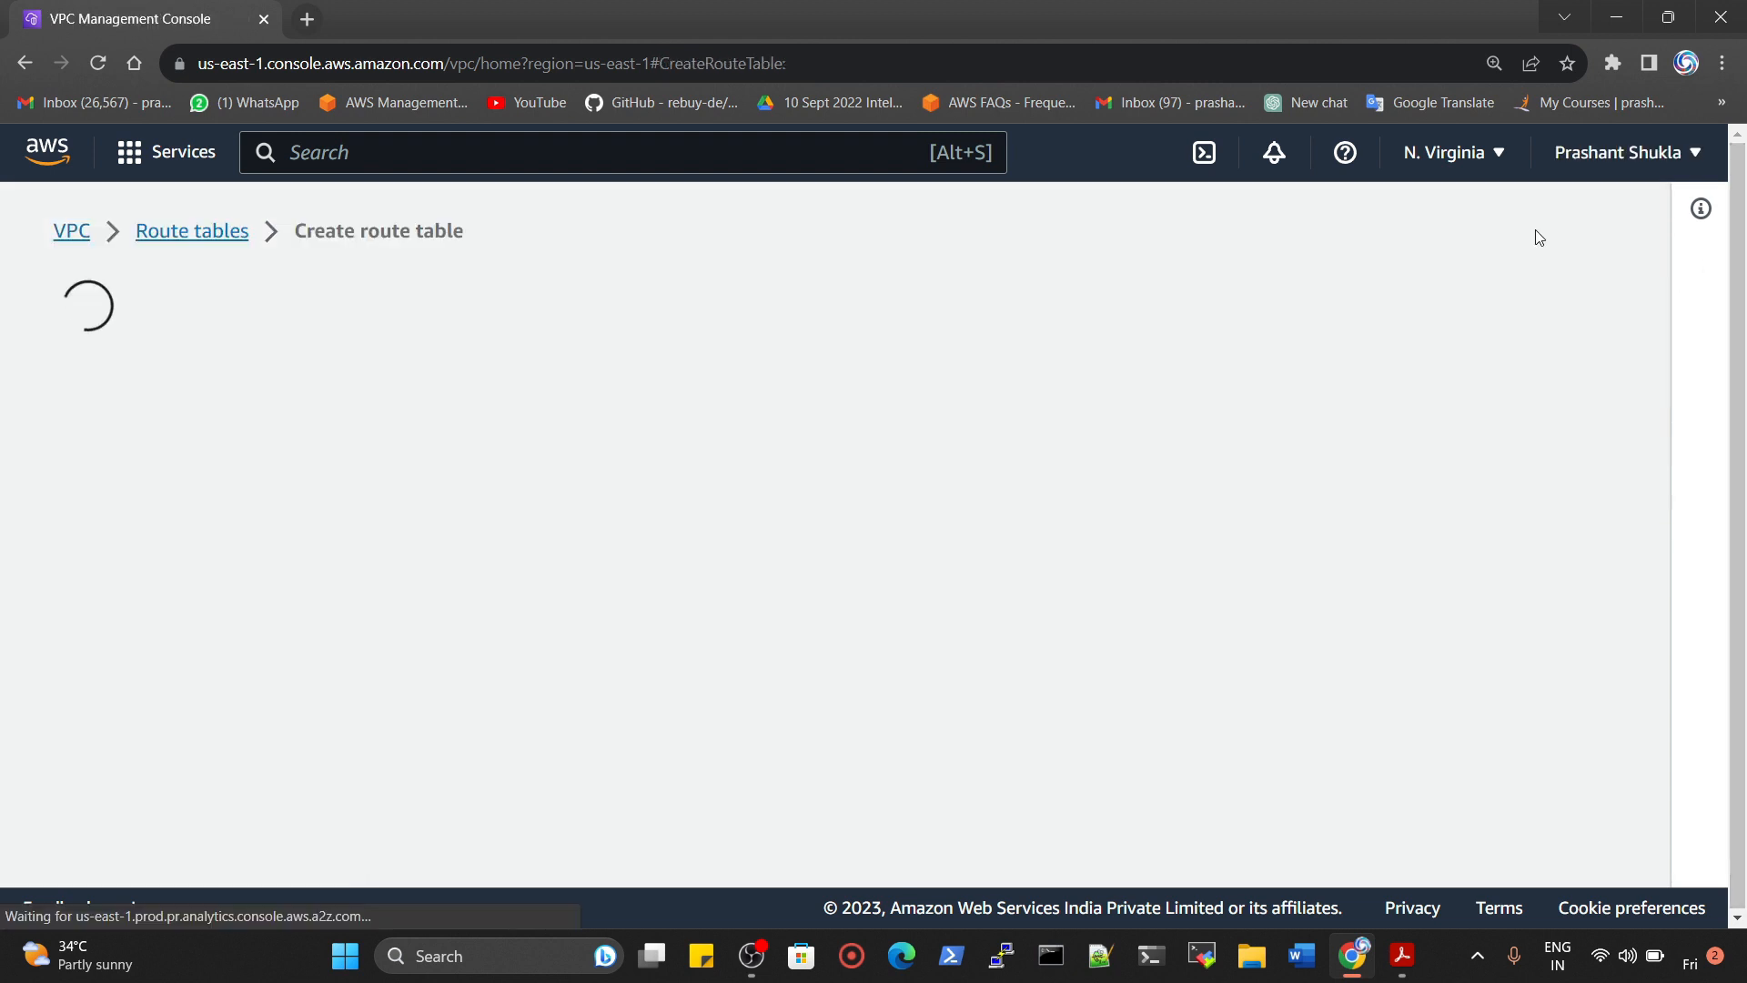
pyautogui.write('myPublicRT')
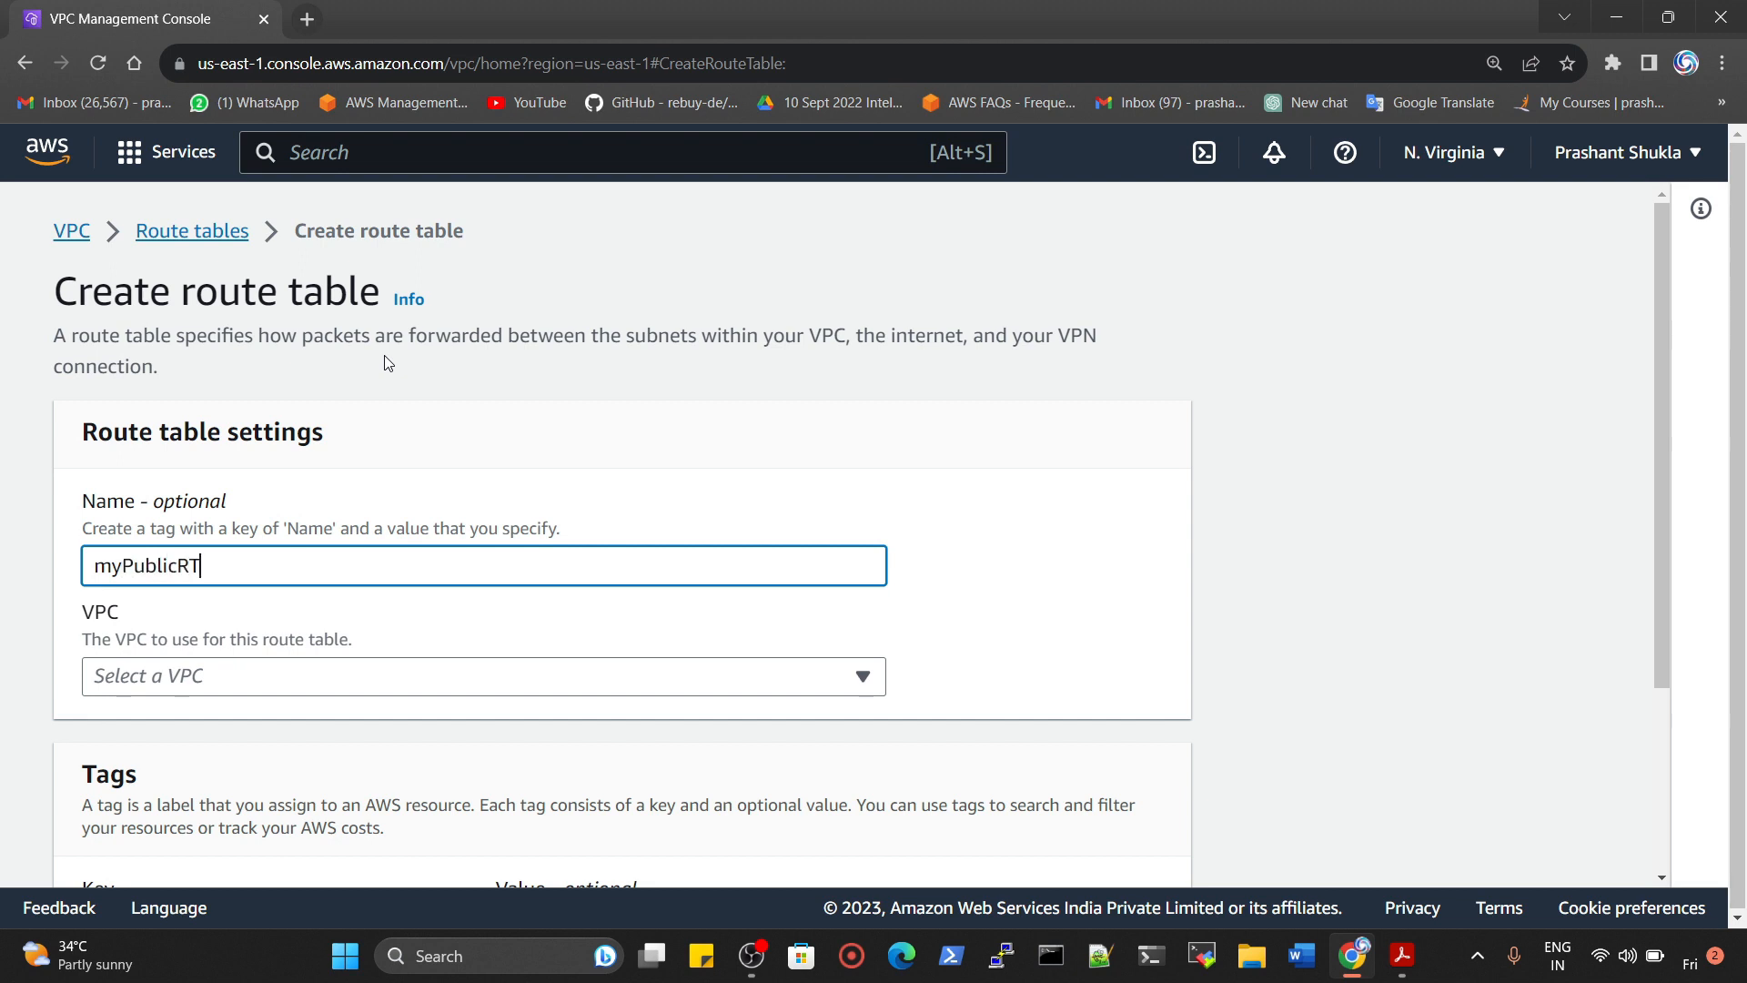
pyautogui.click(301, 678)
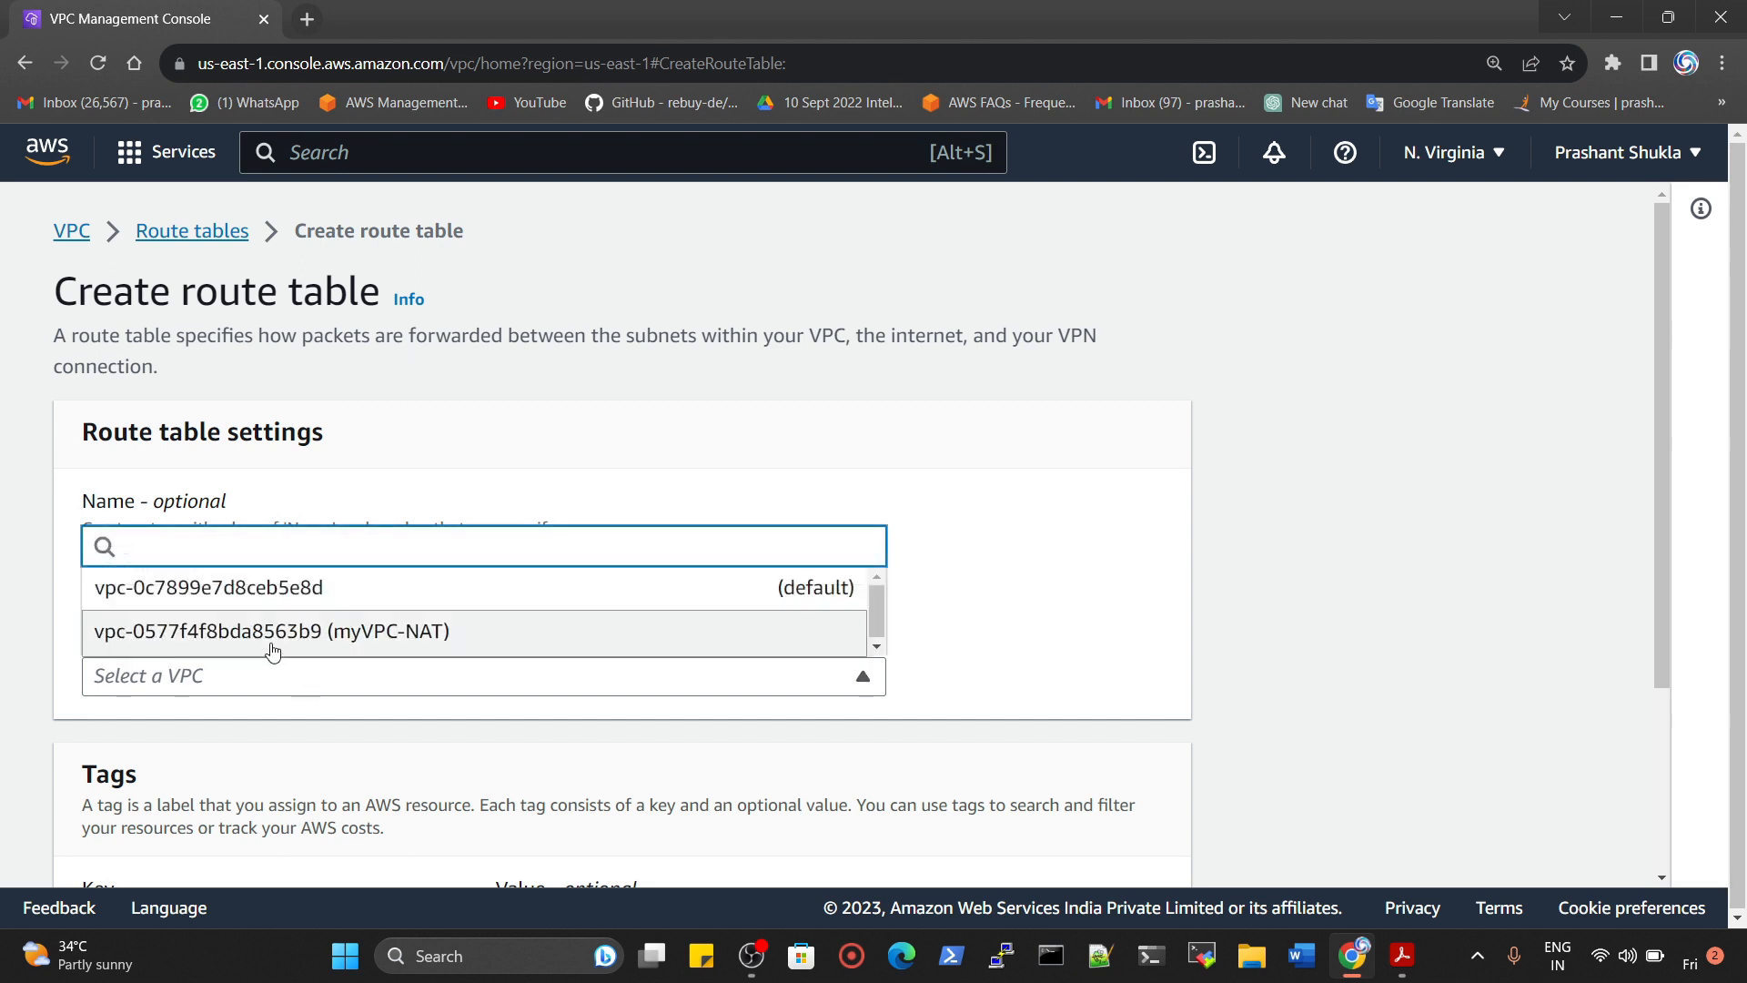
pyautogui.click(351, 642)
pyautogui.scroll(-3, 351, 642)
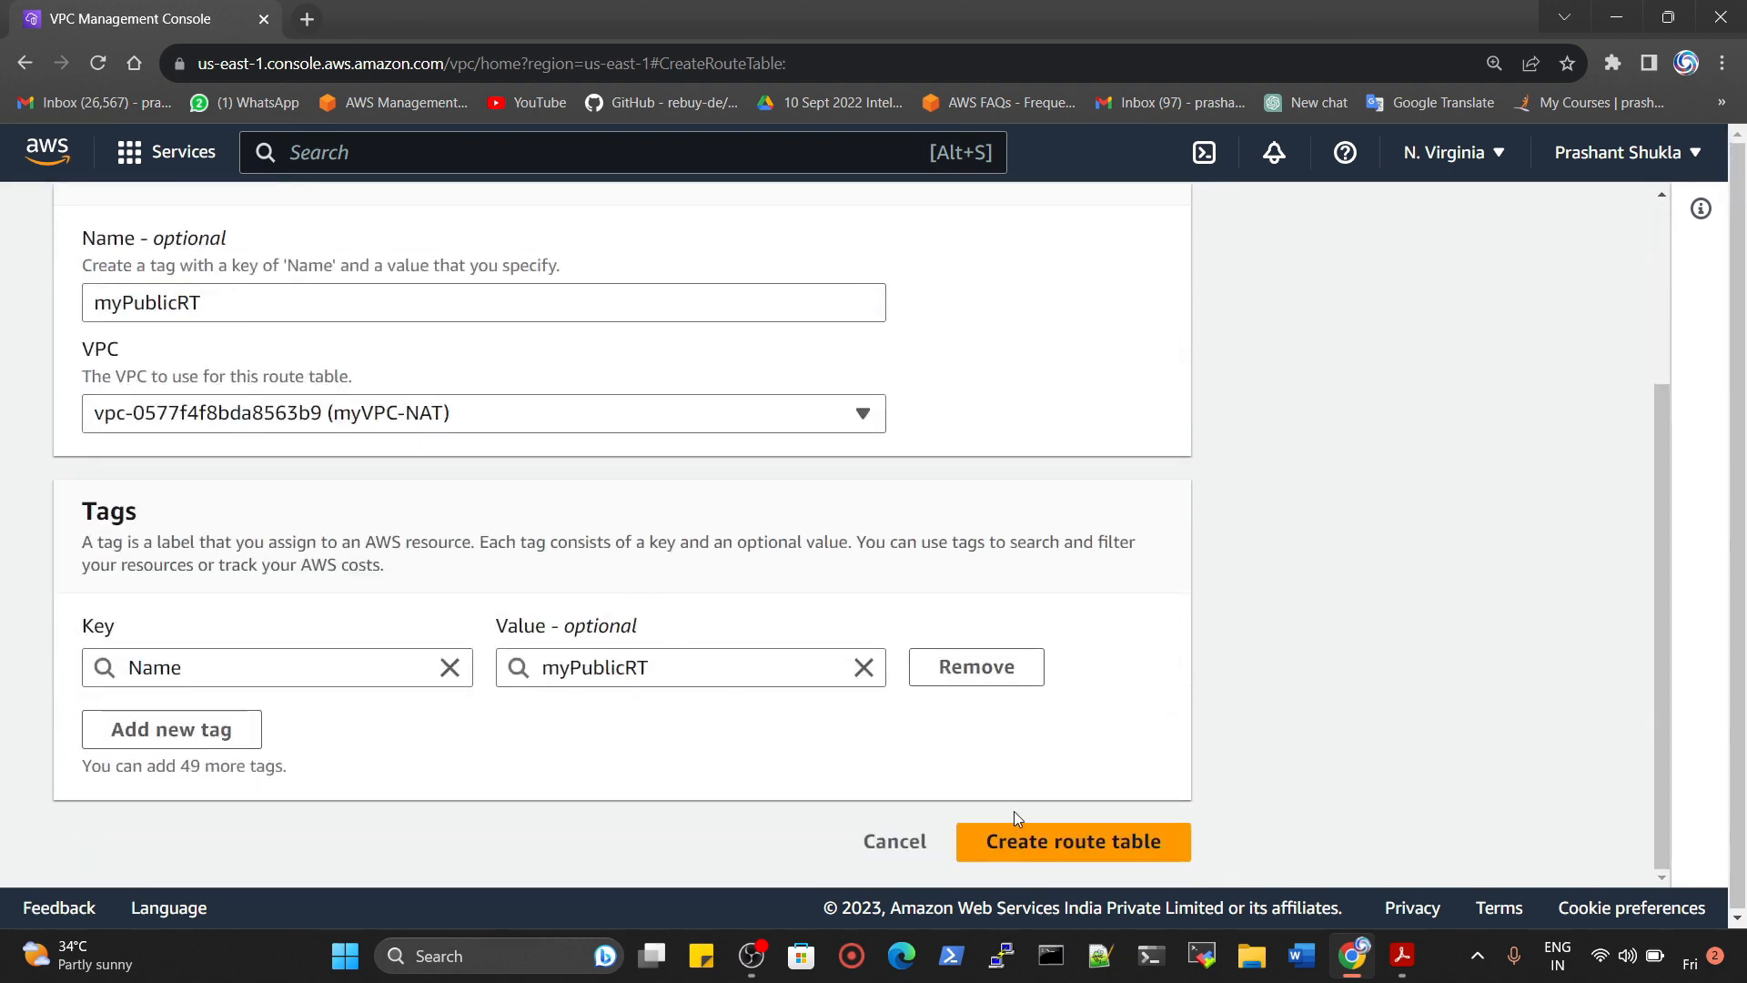
pyautogui.click(1024, 839)
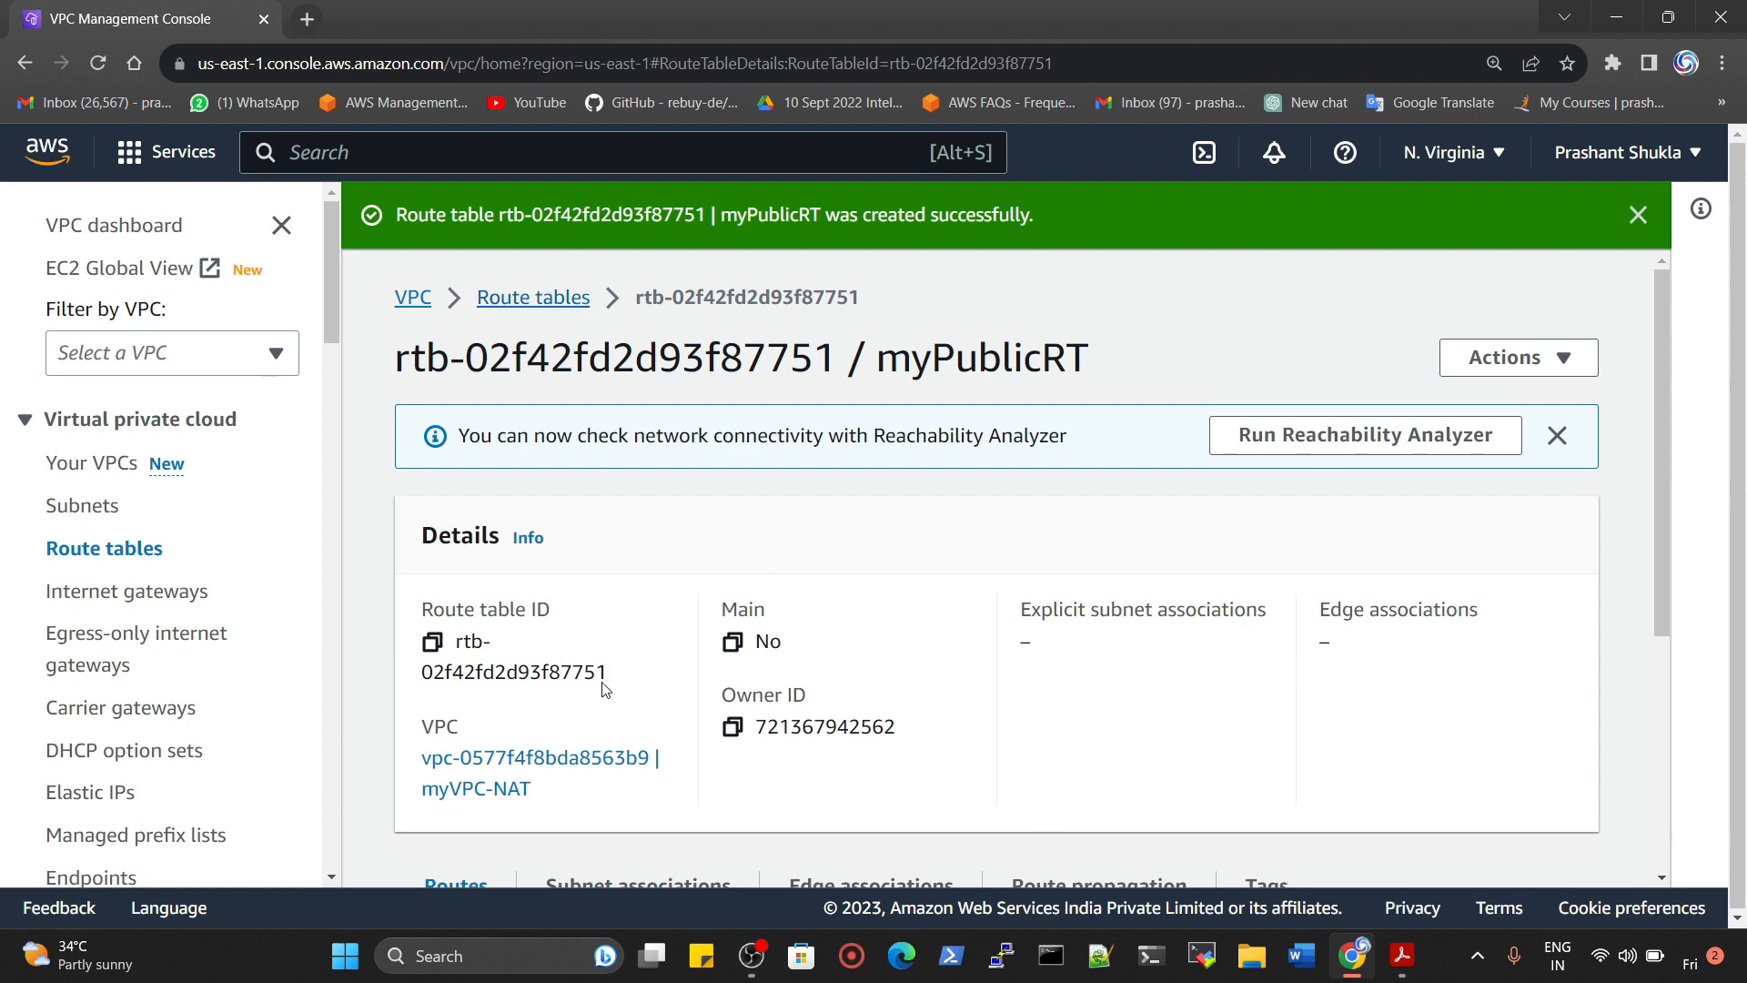
# Add a route to myPublicRT with destination 0.0.0.0/0 and the internet gateway myIGW-NAT as target, and save the changes
pyautogui.scroll(-3, 679, 733)
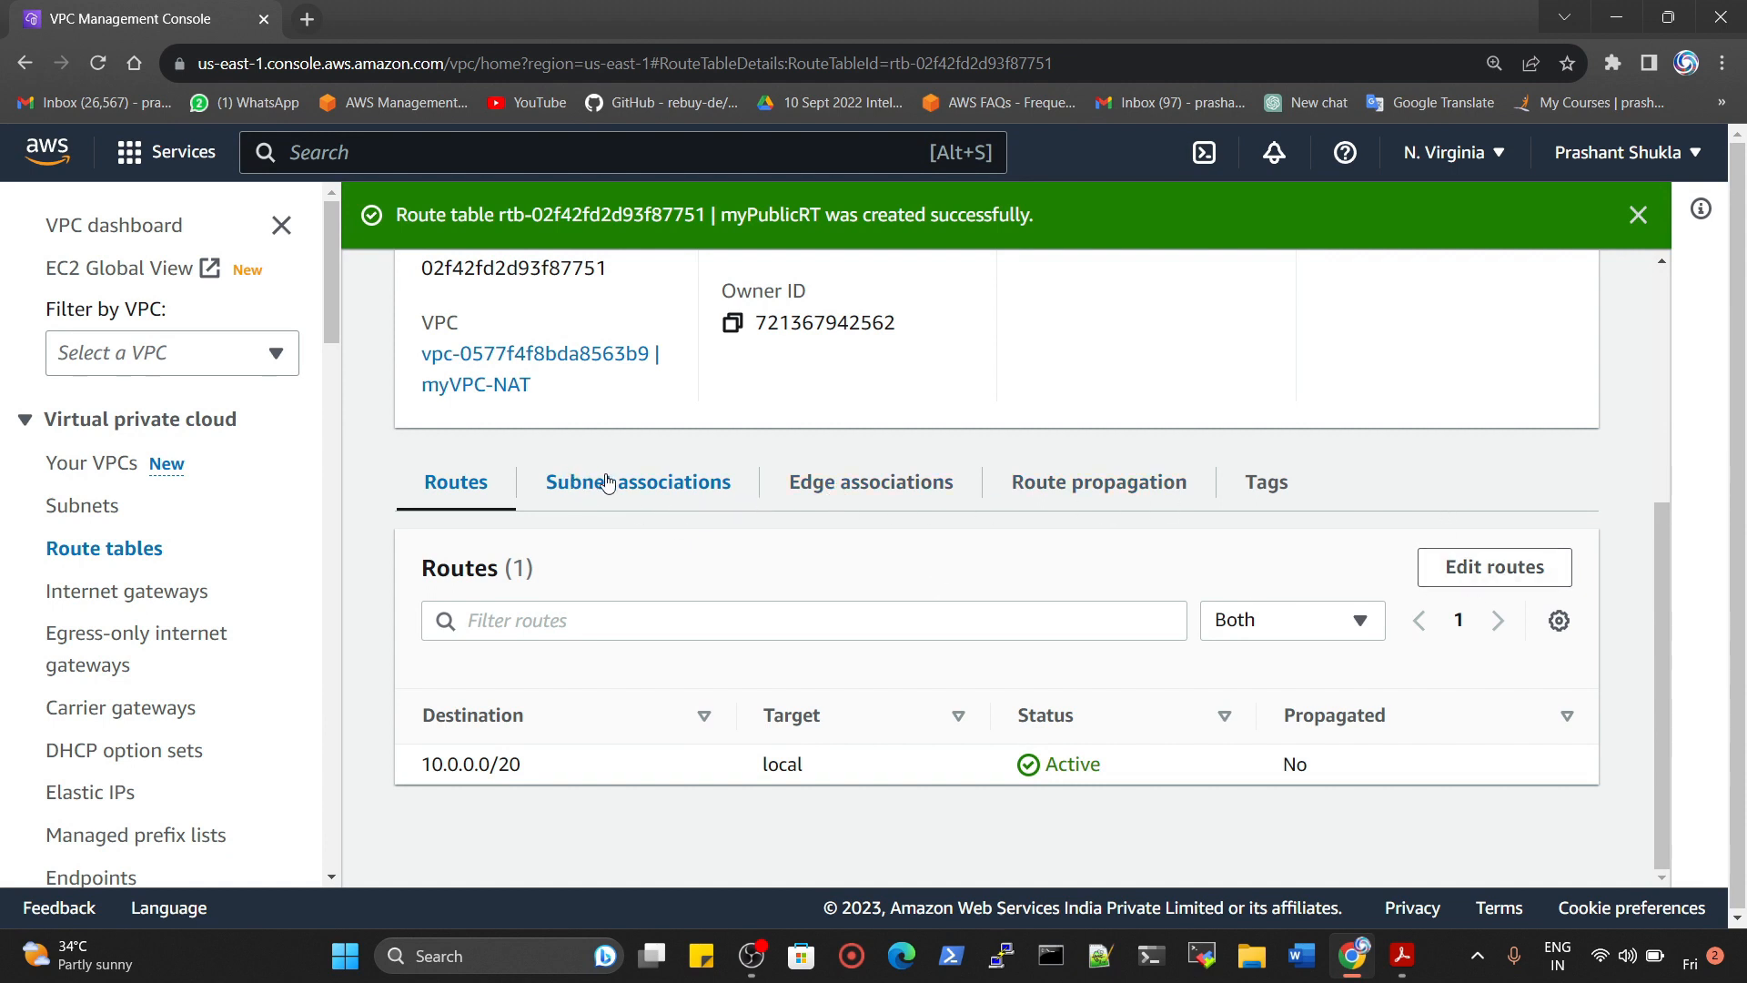
pyautogui.click(1466, 568)
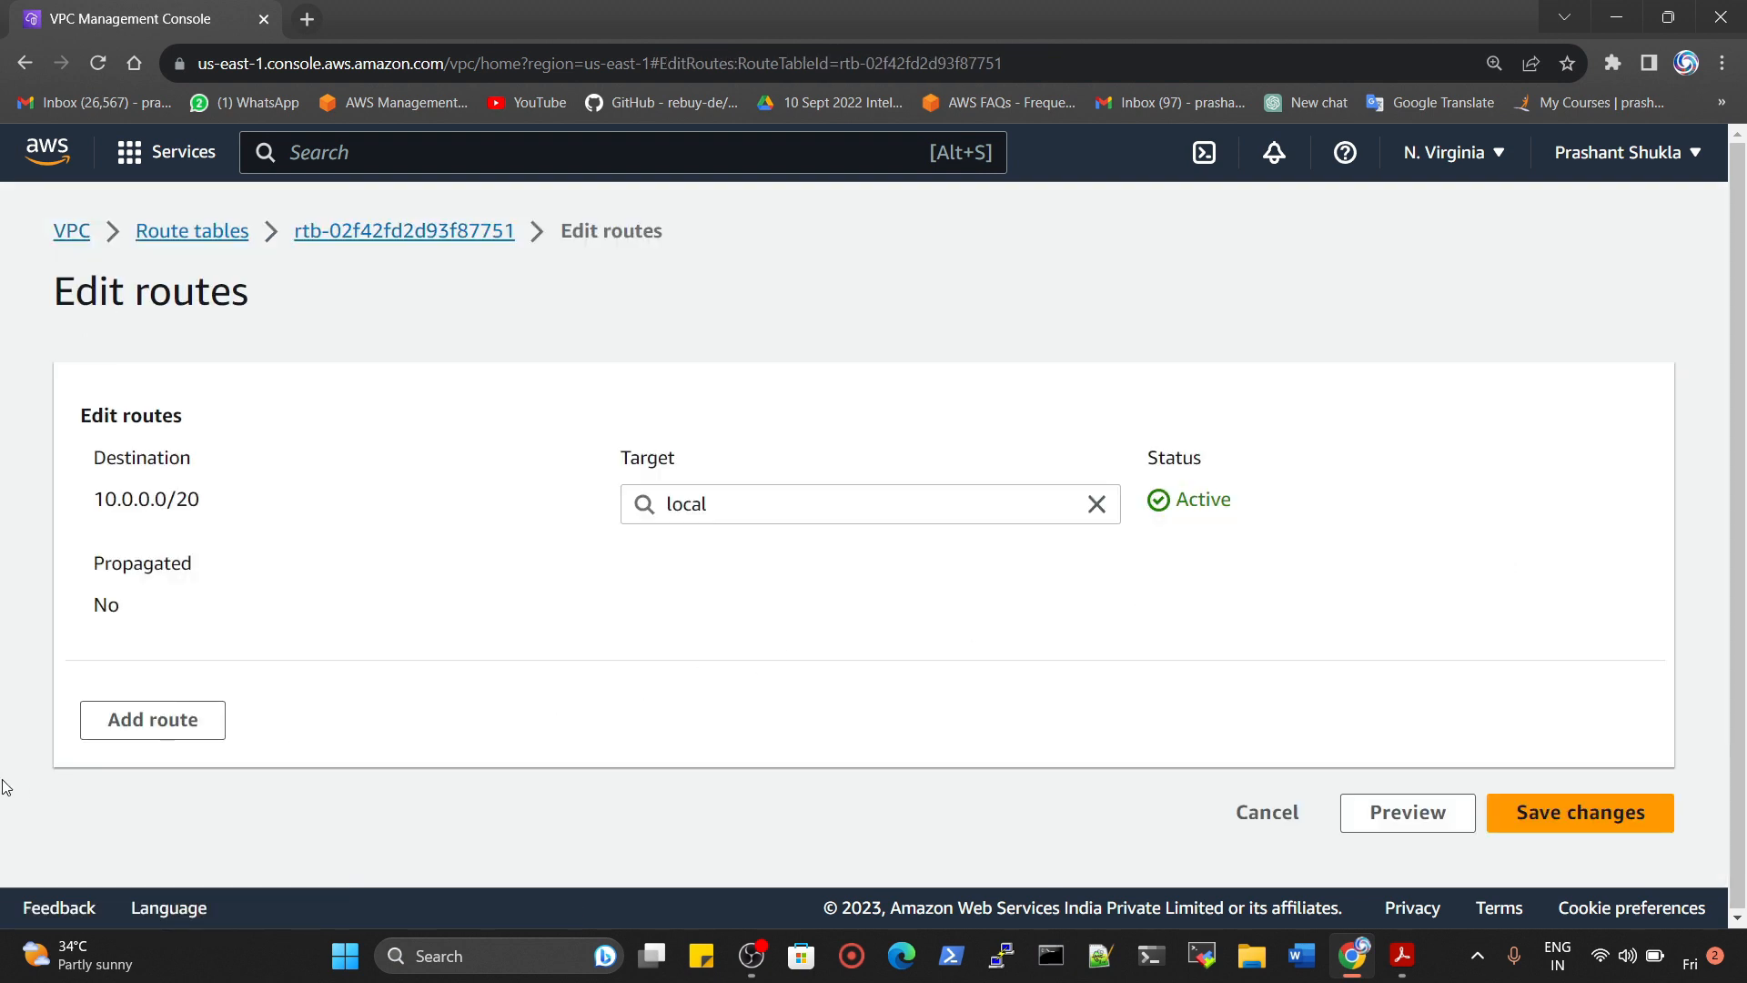
pyautogui.click(173, 723)
pyautogui.click(182, 776)
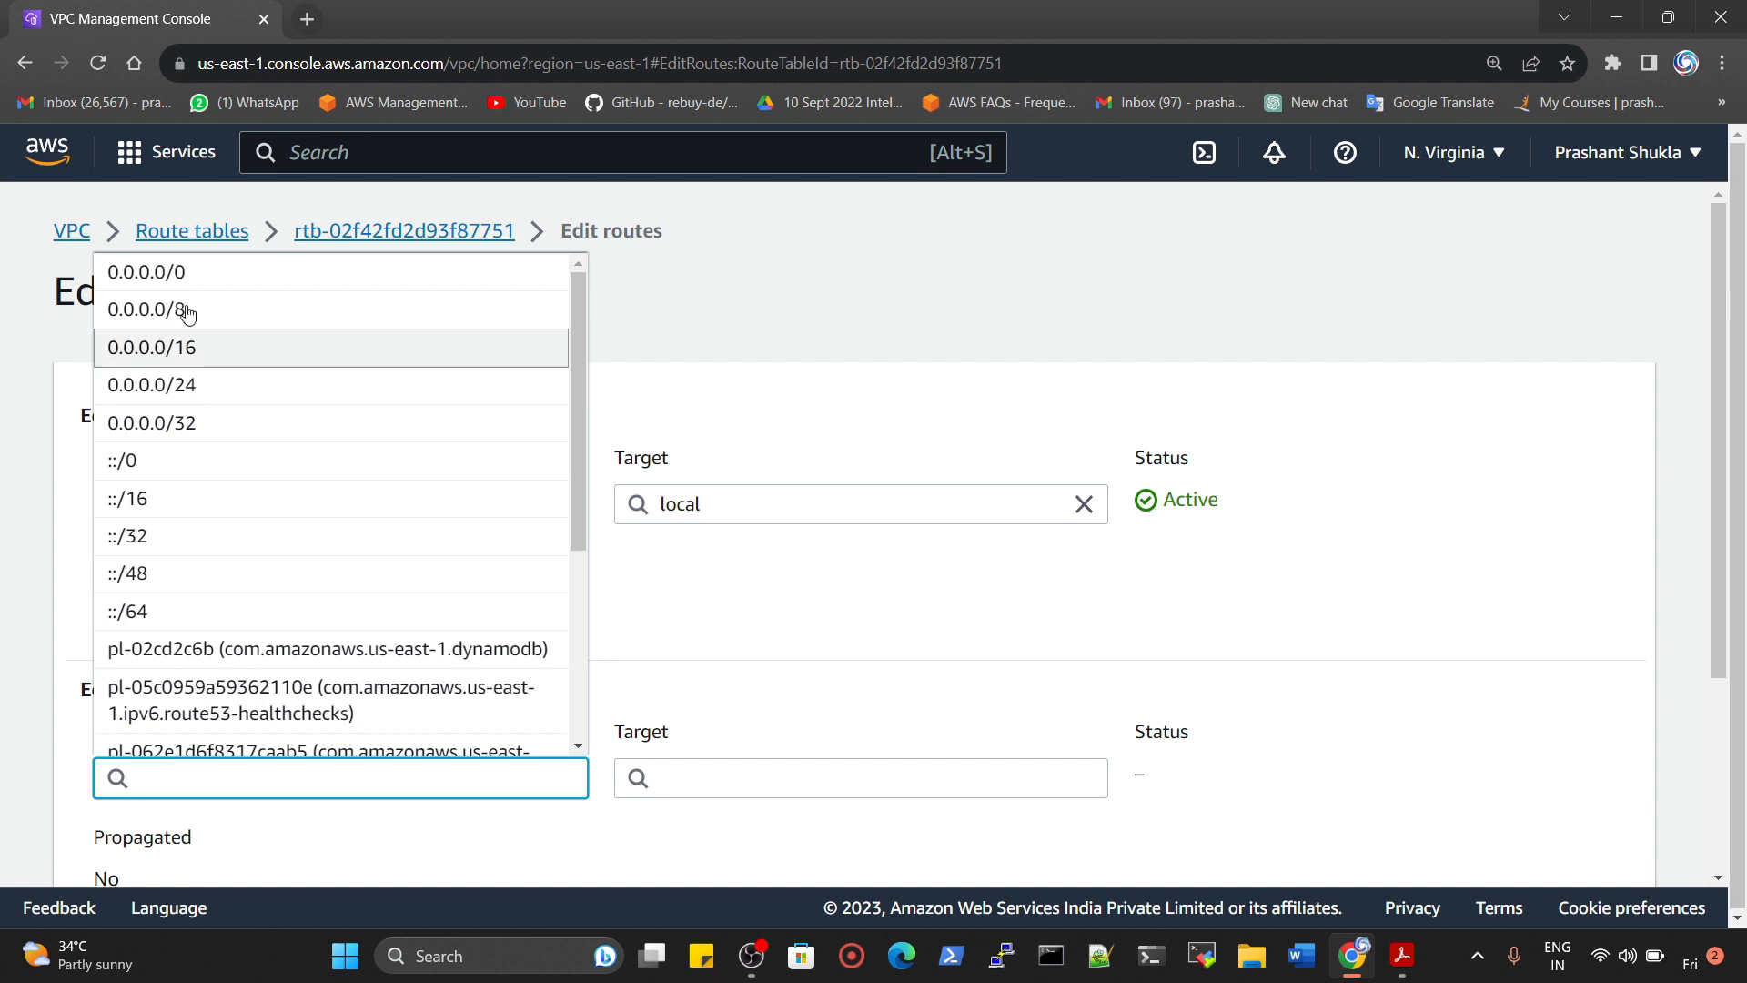
pyautogui.click(187, 269)
pyautogui.click(687, 792)
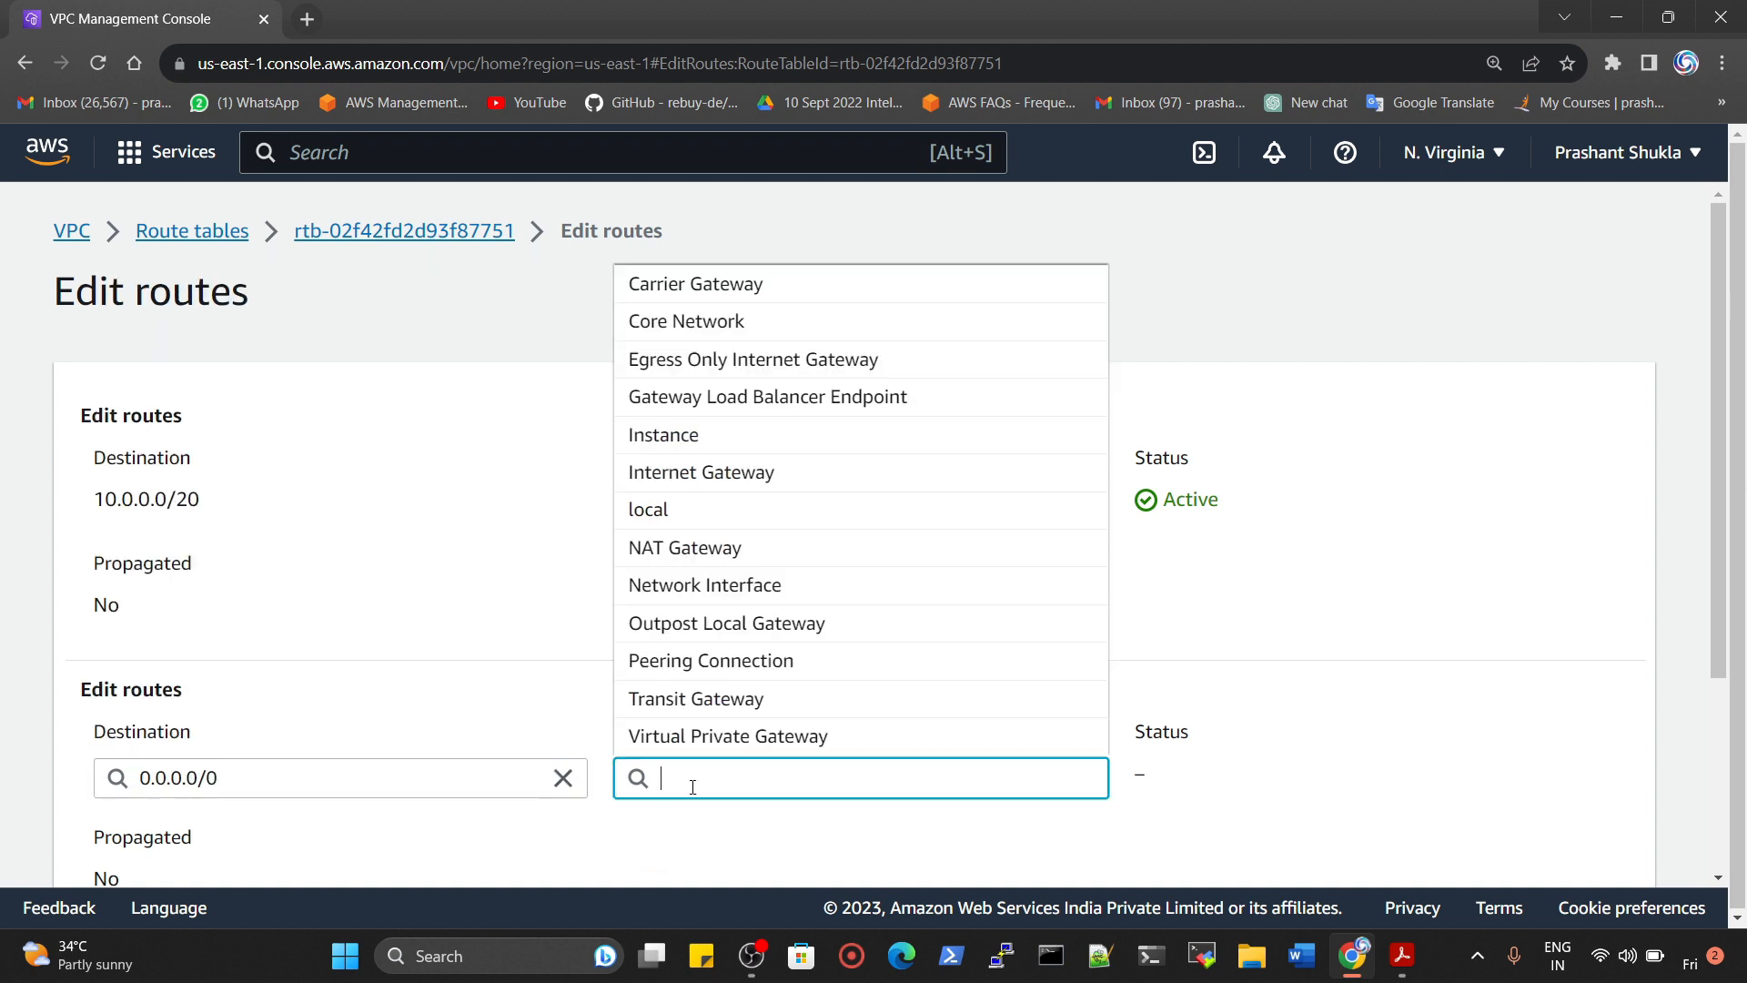
pyautogui.write('inter')
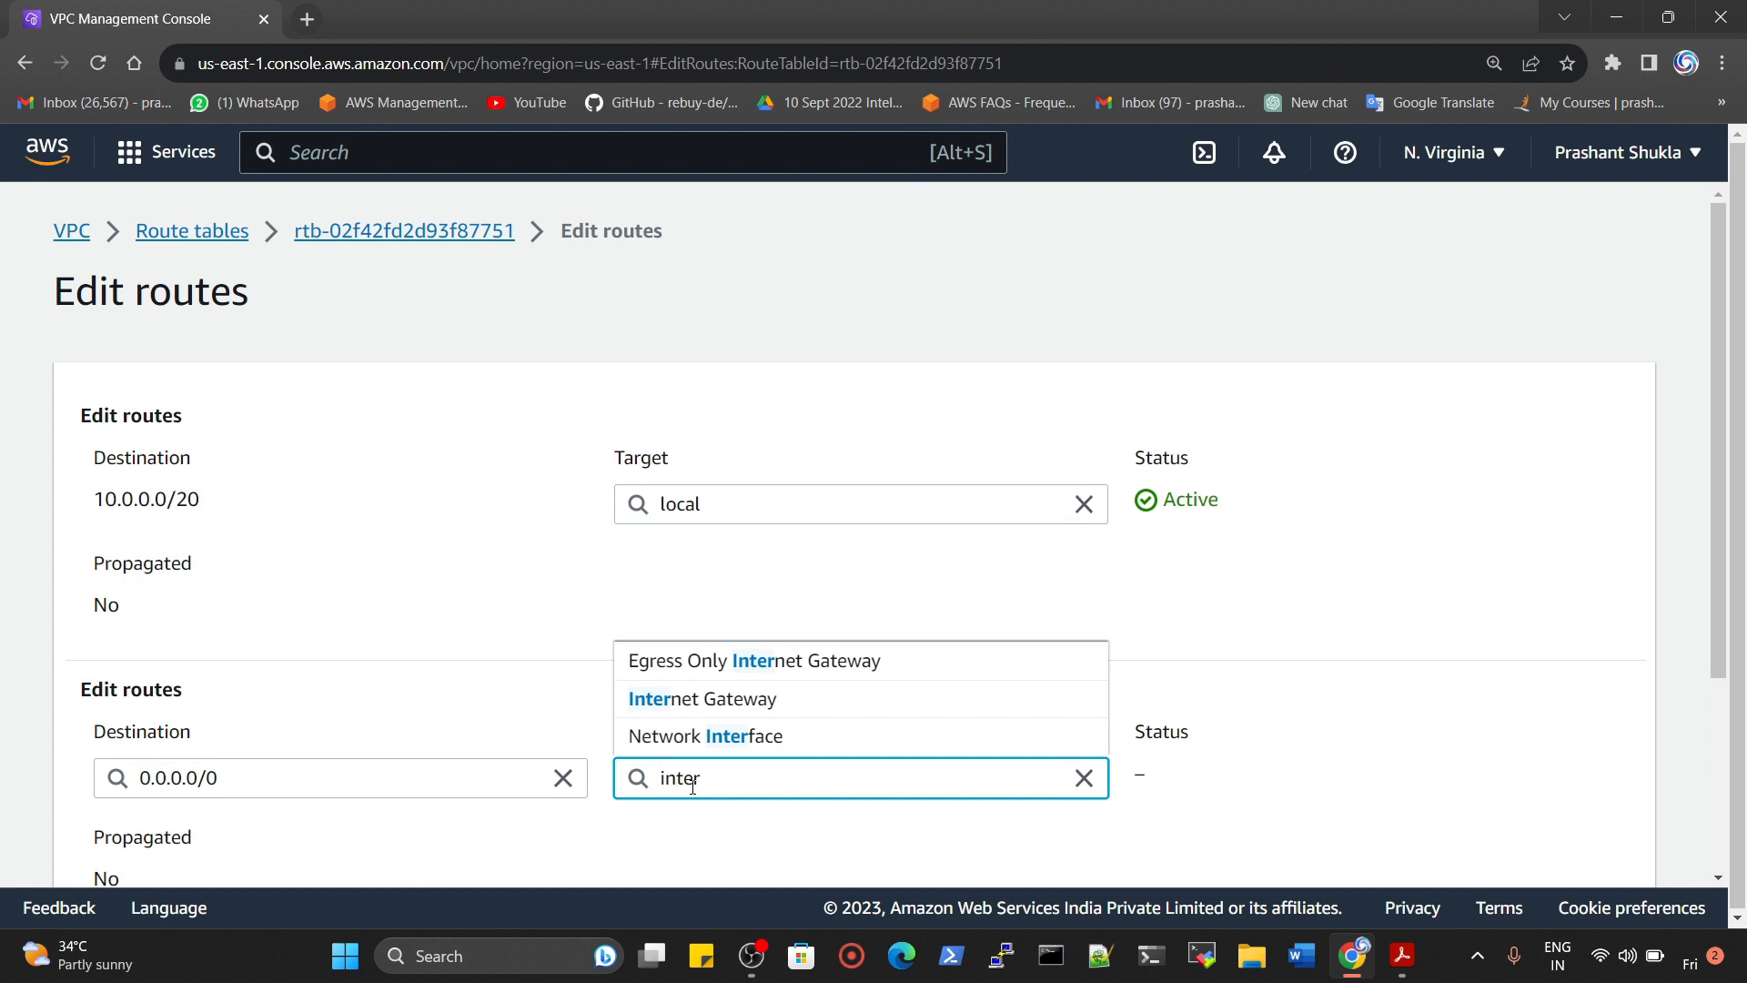
pyautogui.click(739, 699)
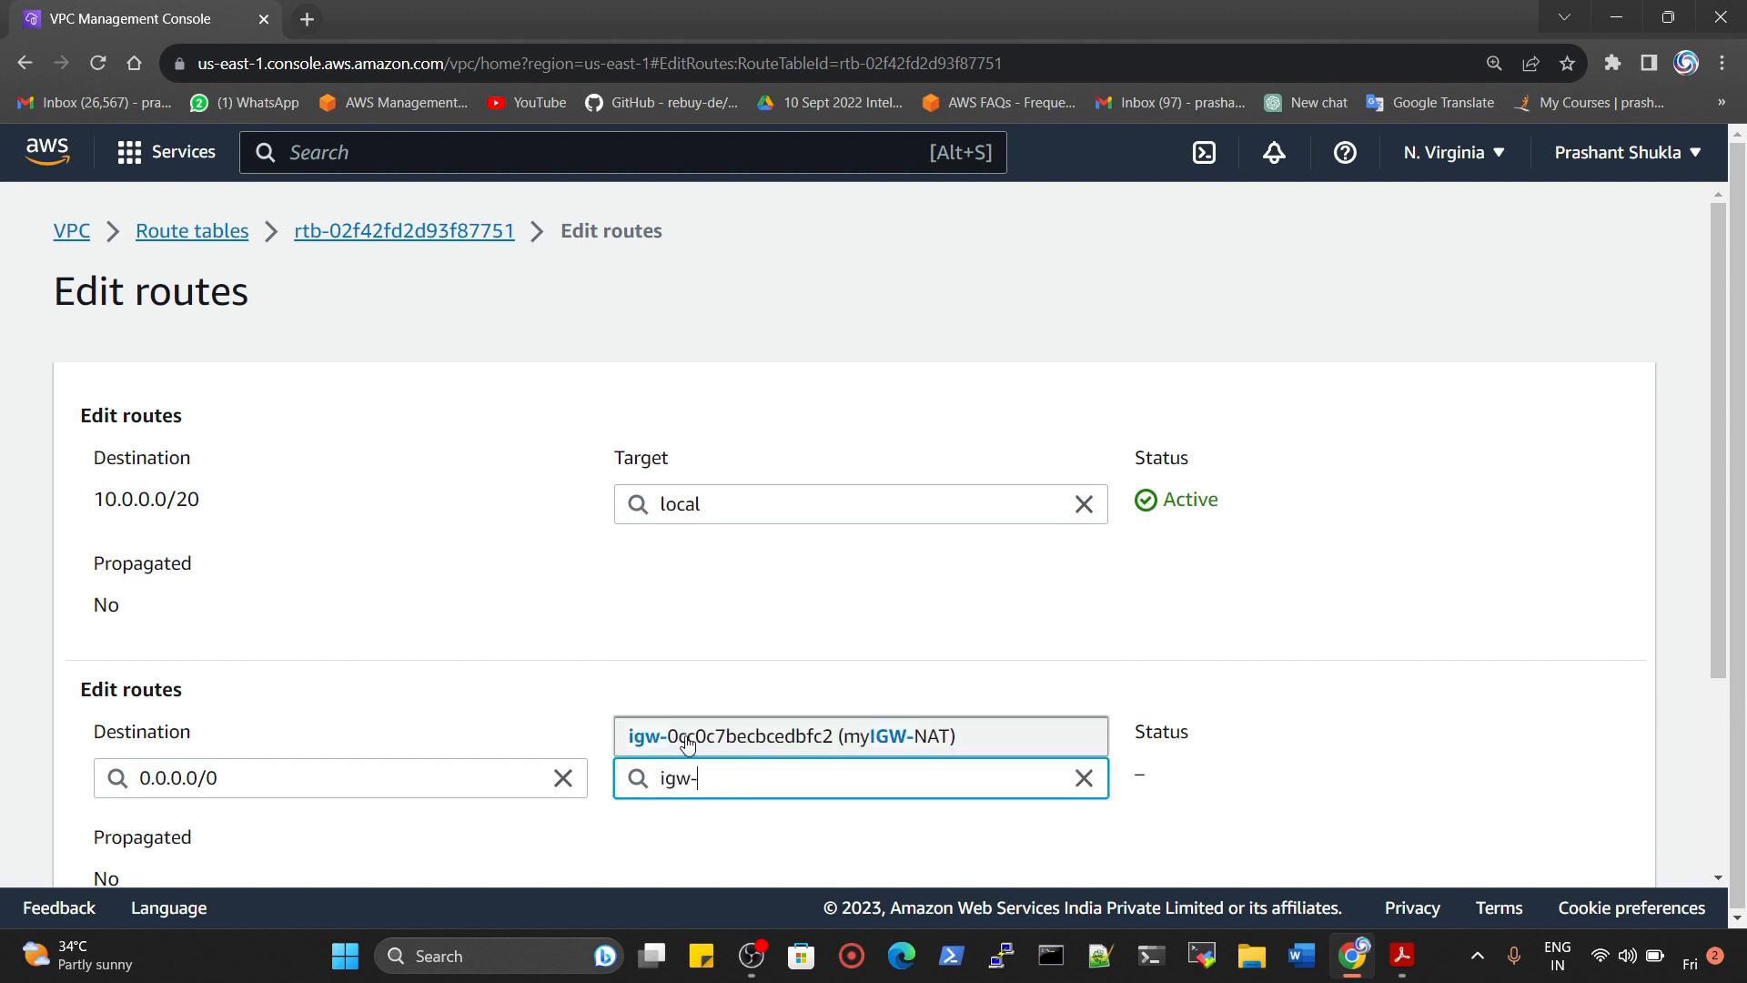
pyautogui.click(877, 737)
pyautogui.scroll(-3, 1073, 659)
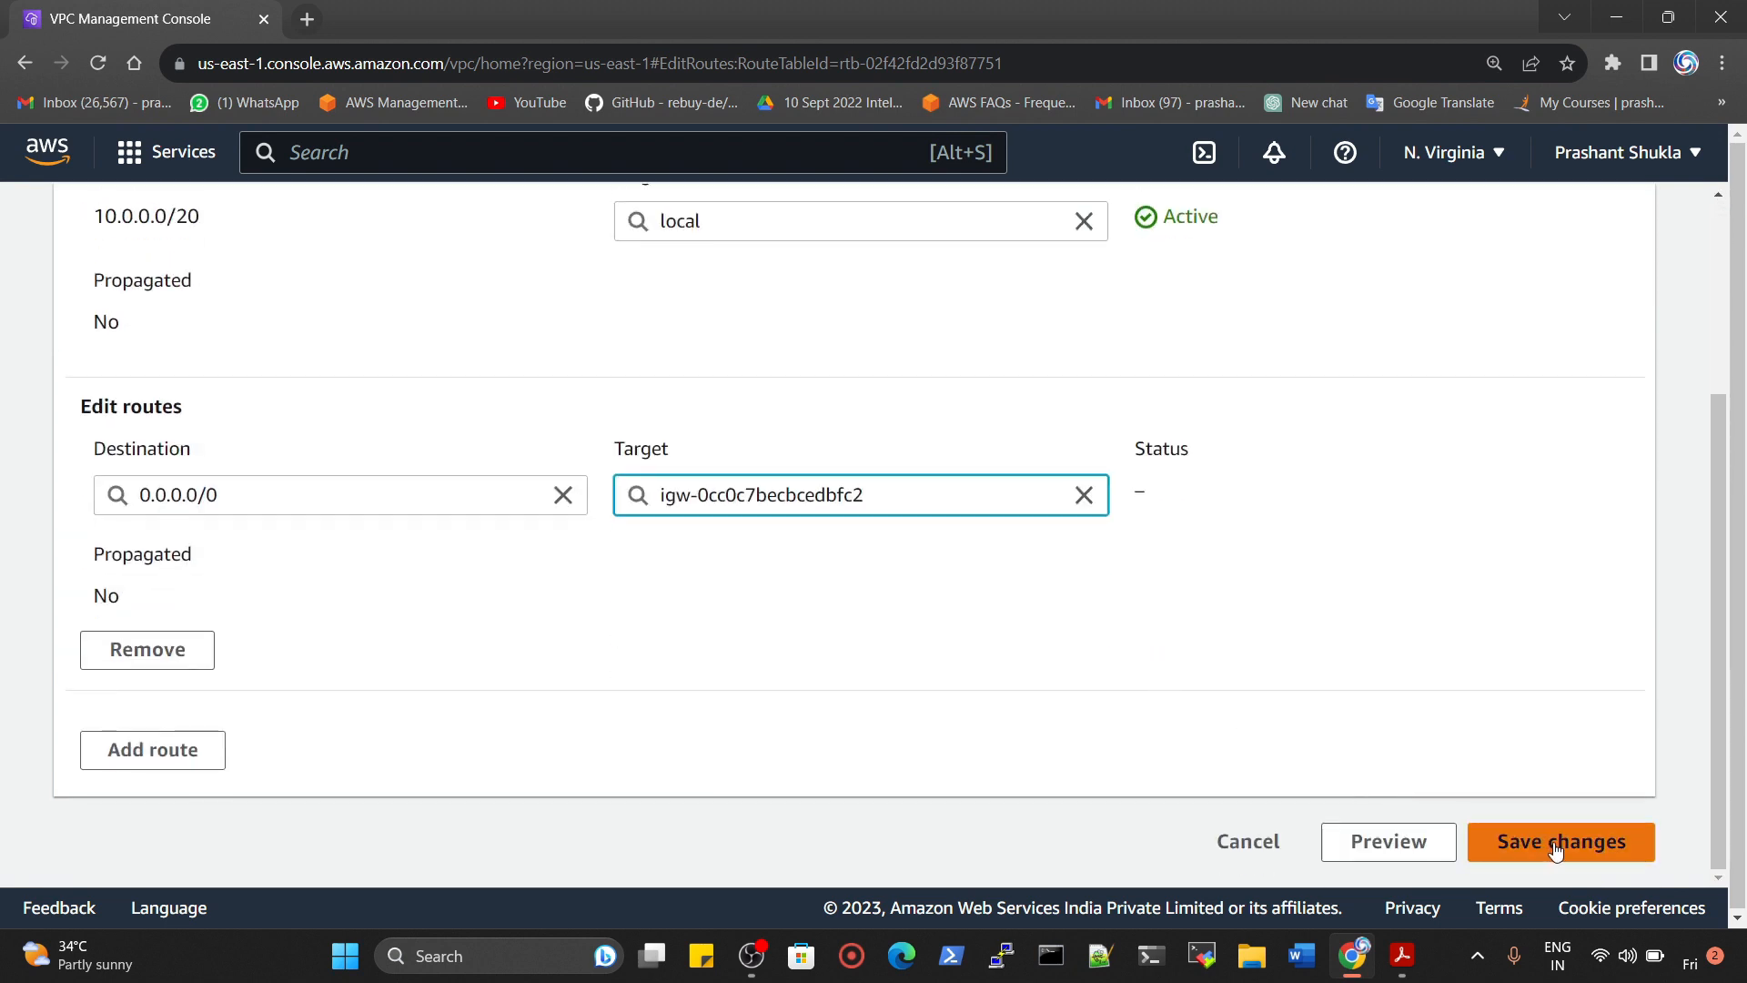
pyautogui.click(1552, 841)
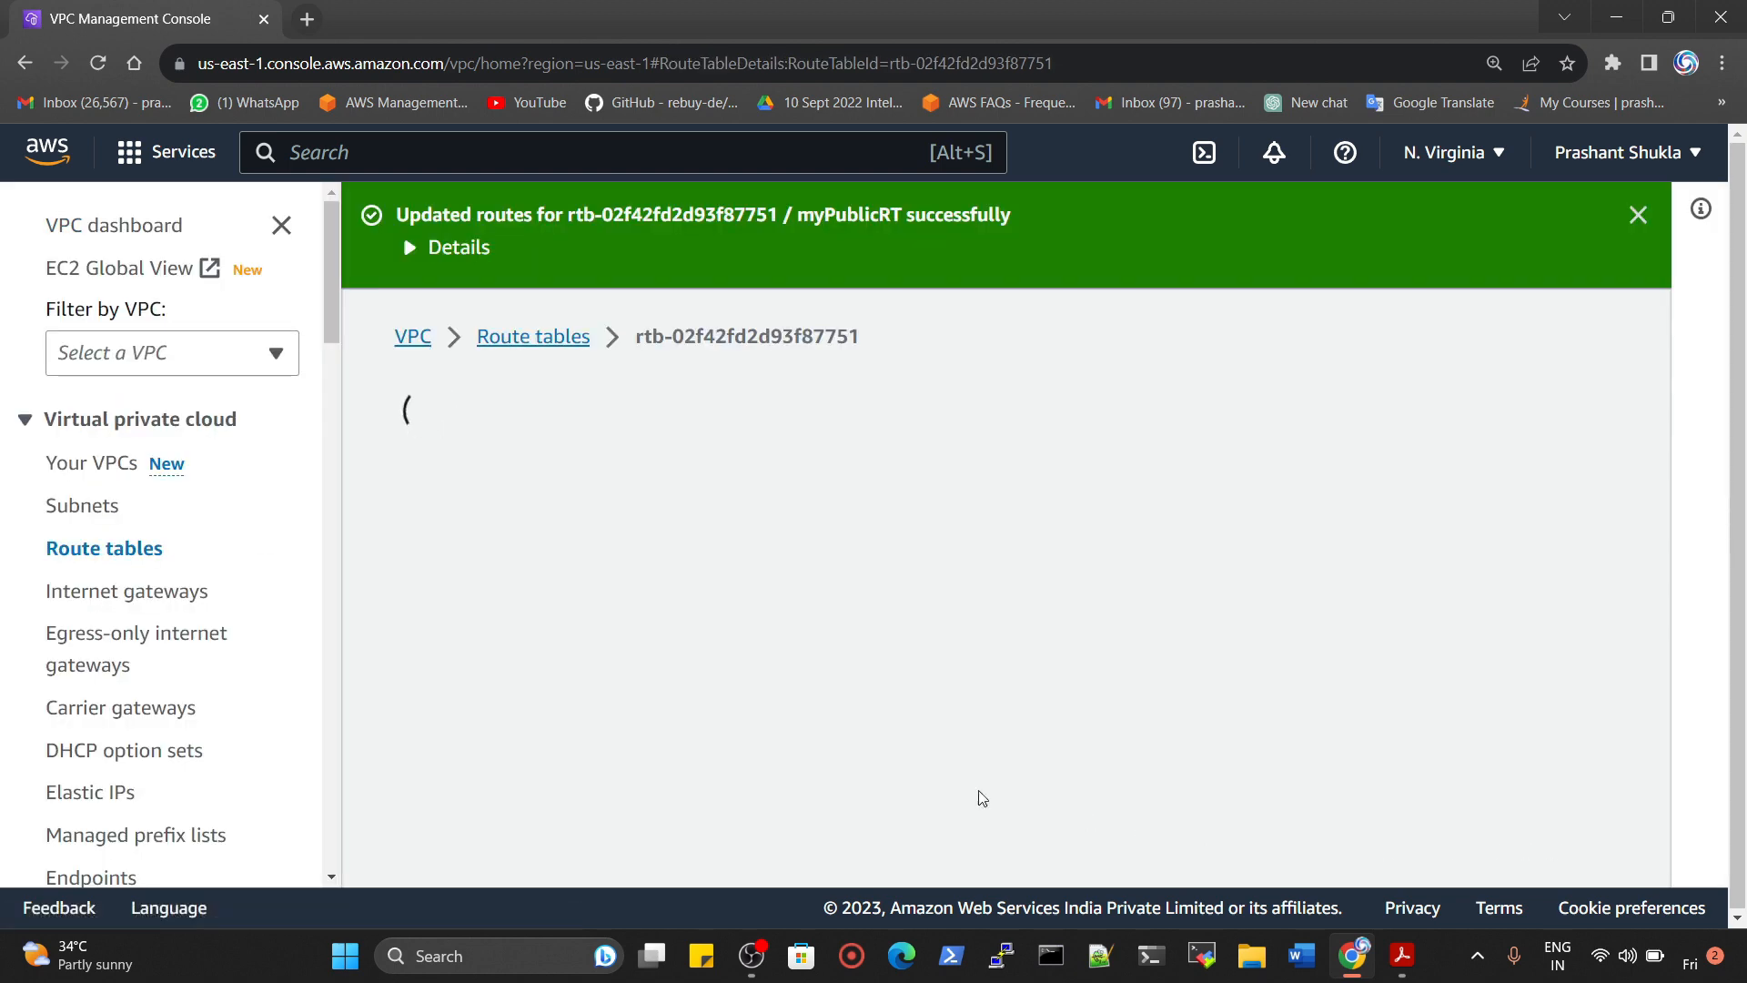
# Associate the myPublic subnet with the myPublicRT route table and save the associations
pyautogui.scroll(-5, 683, 702)
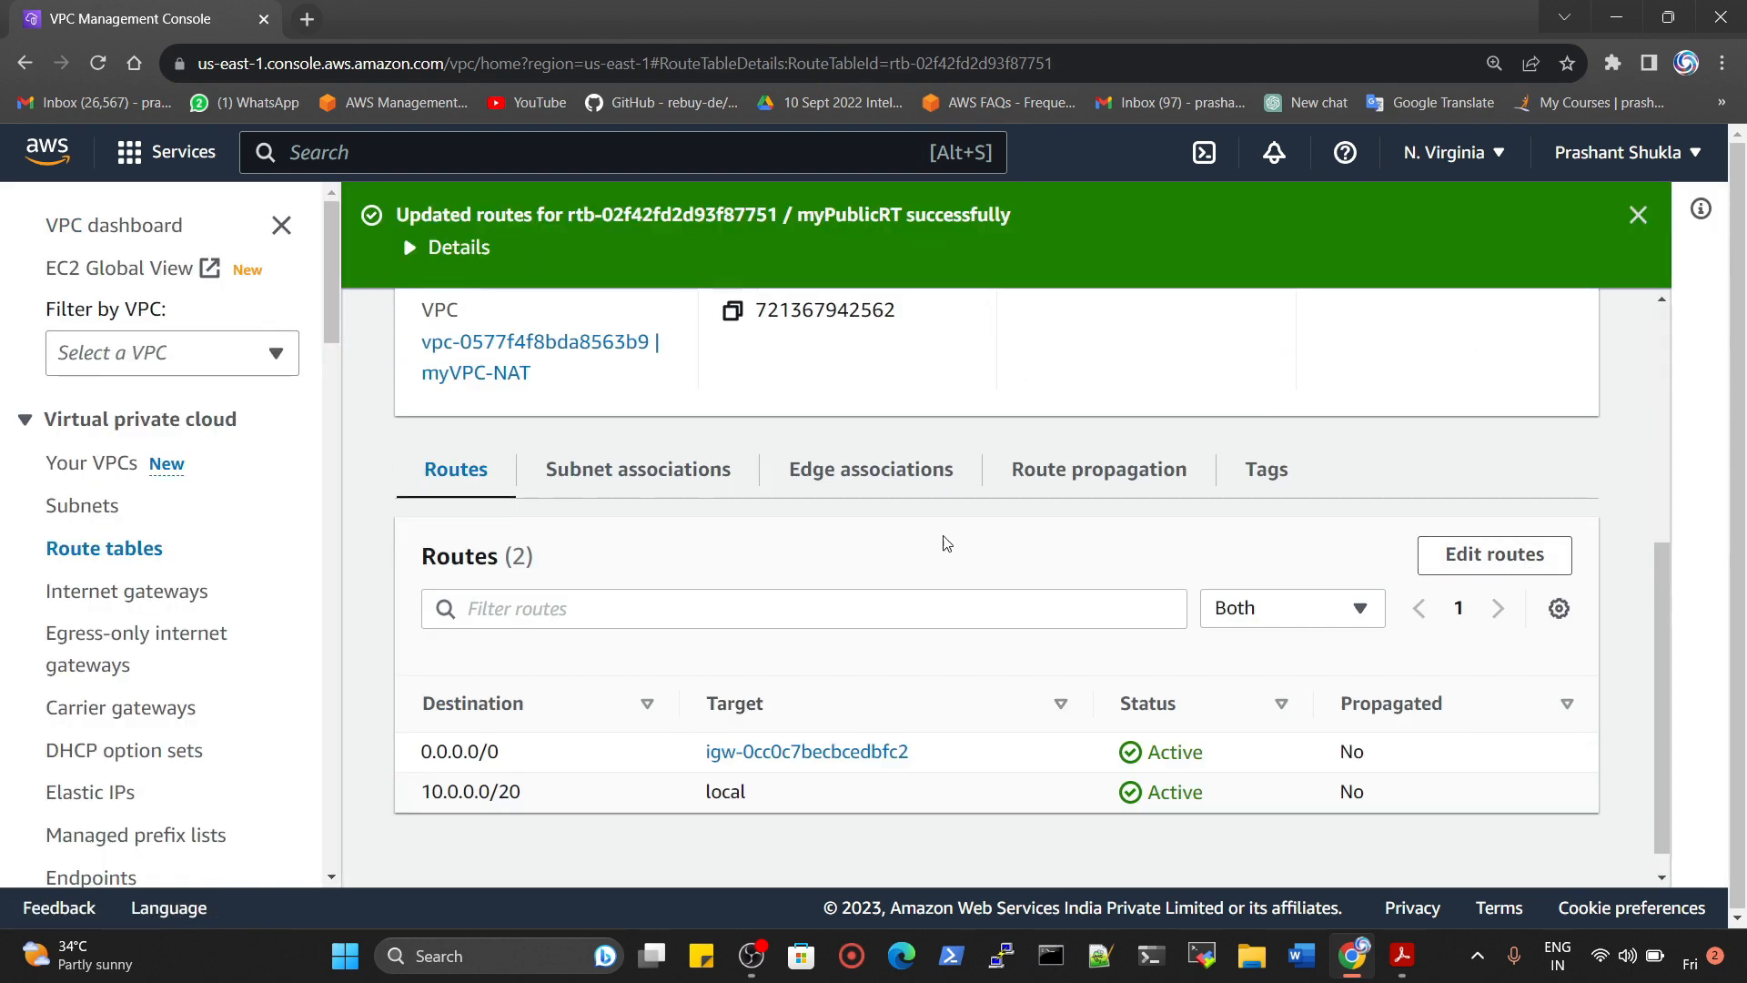
pyautogui.click(637, 471)
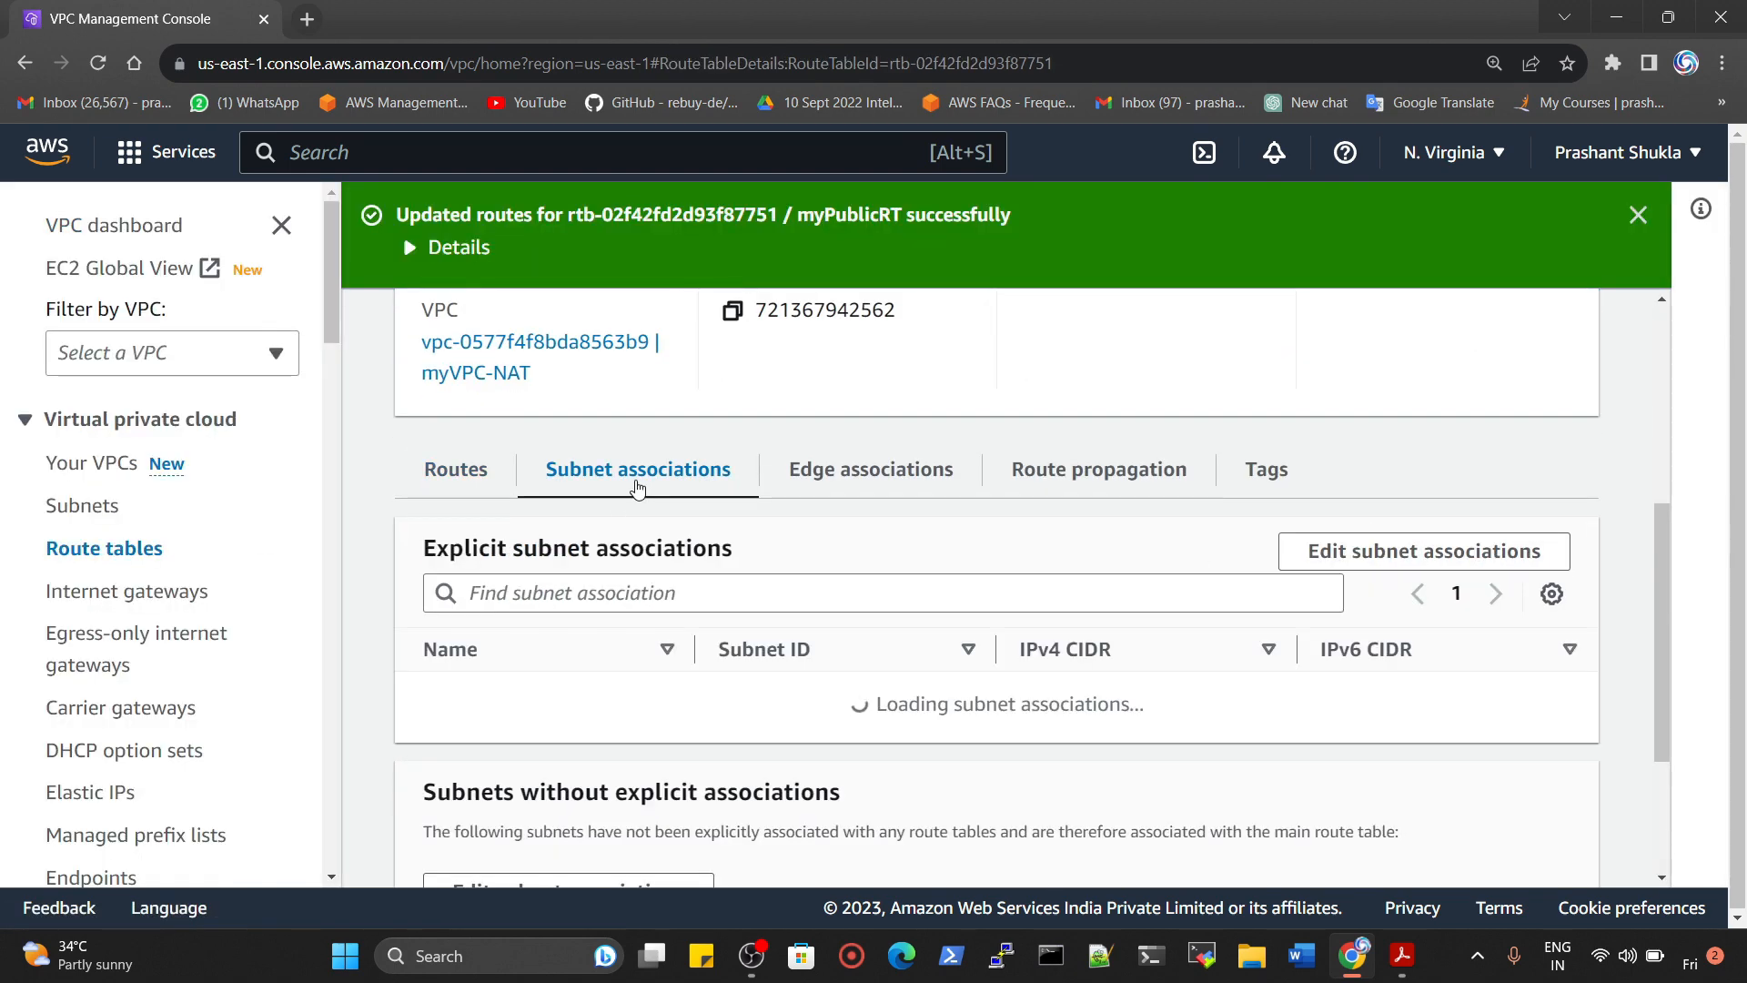
pyautogui.click(1475, 565)
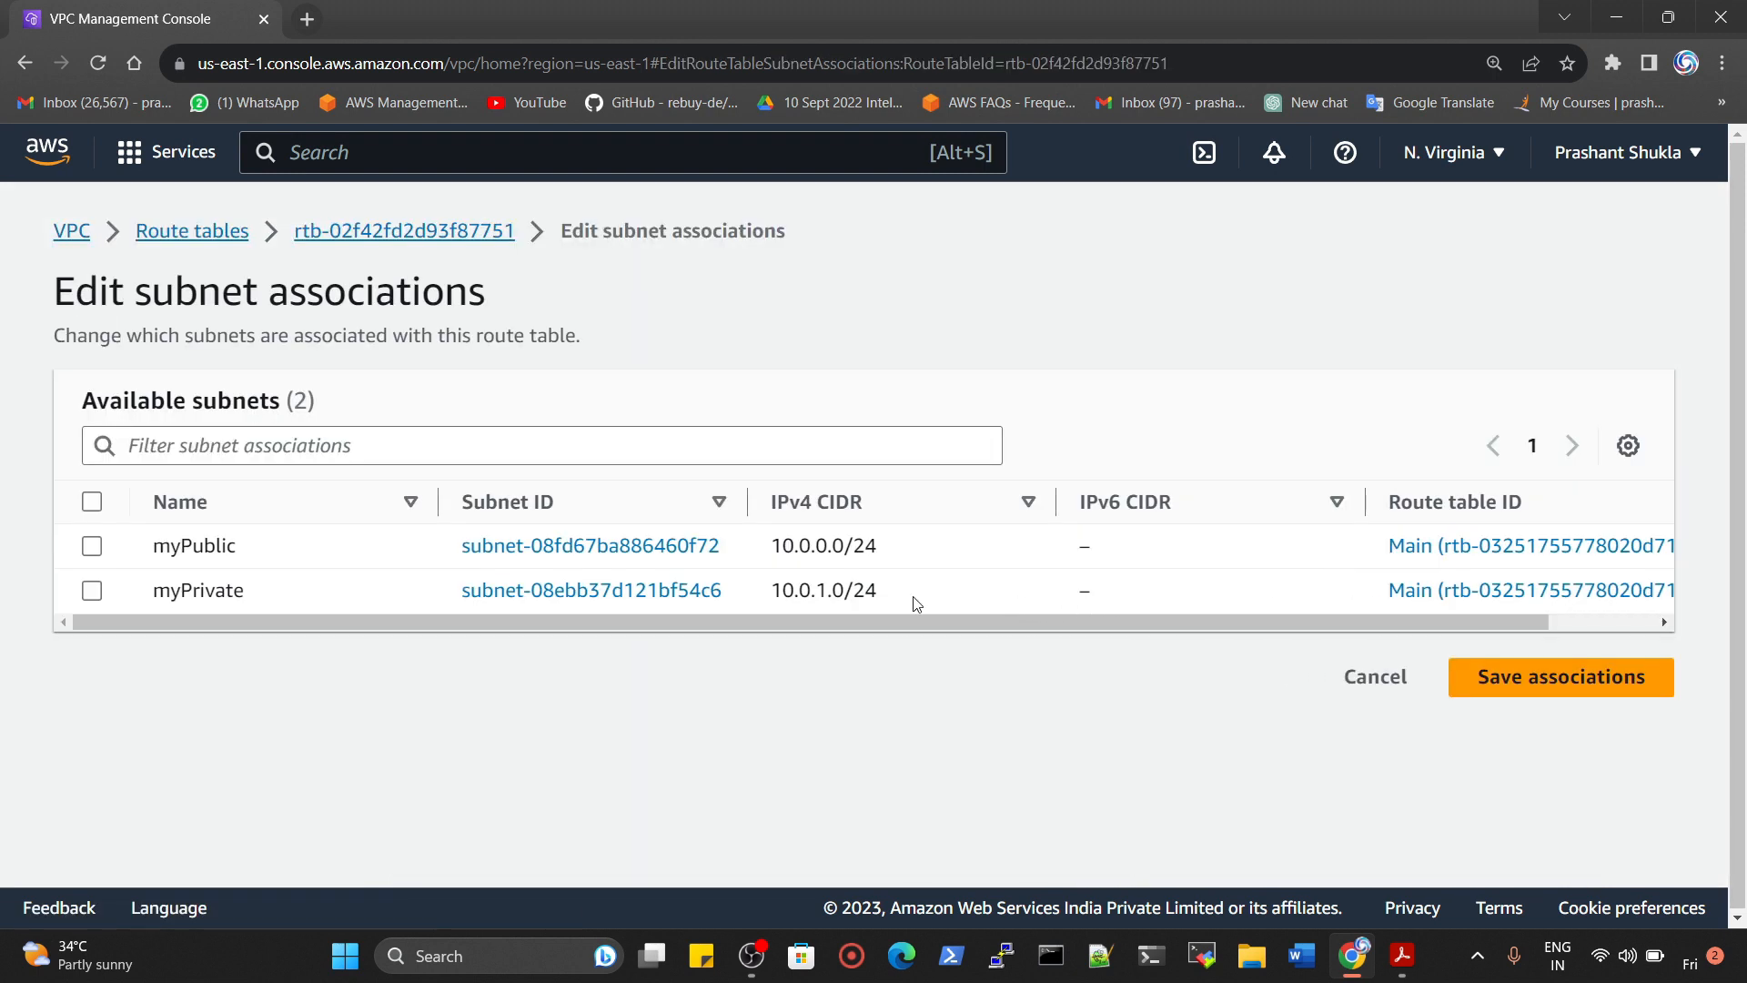
pyautogui.click(92, 547)
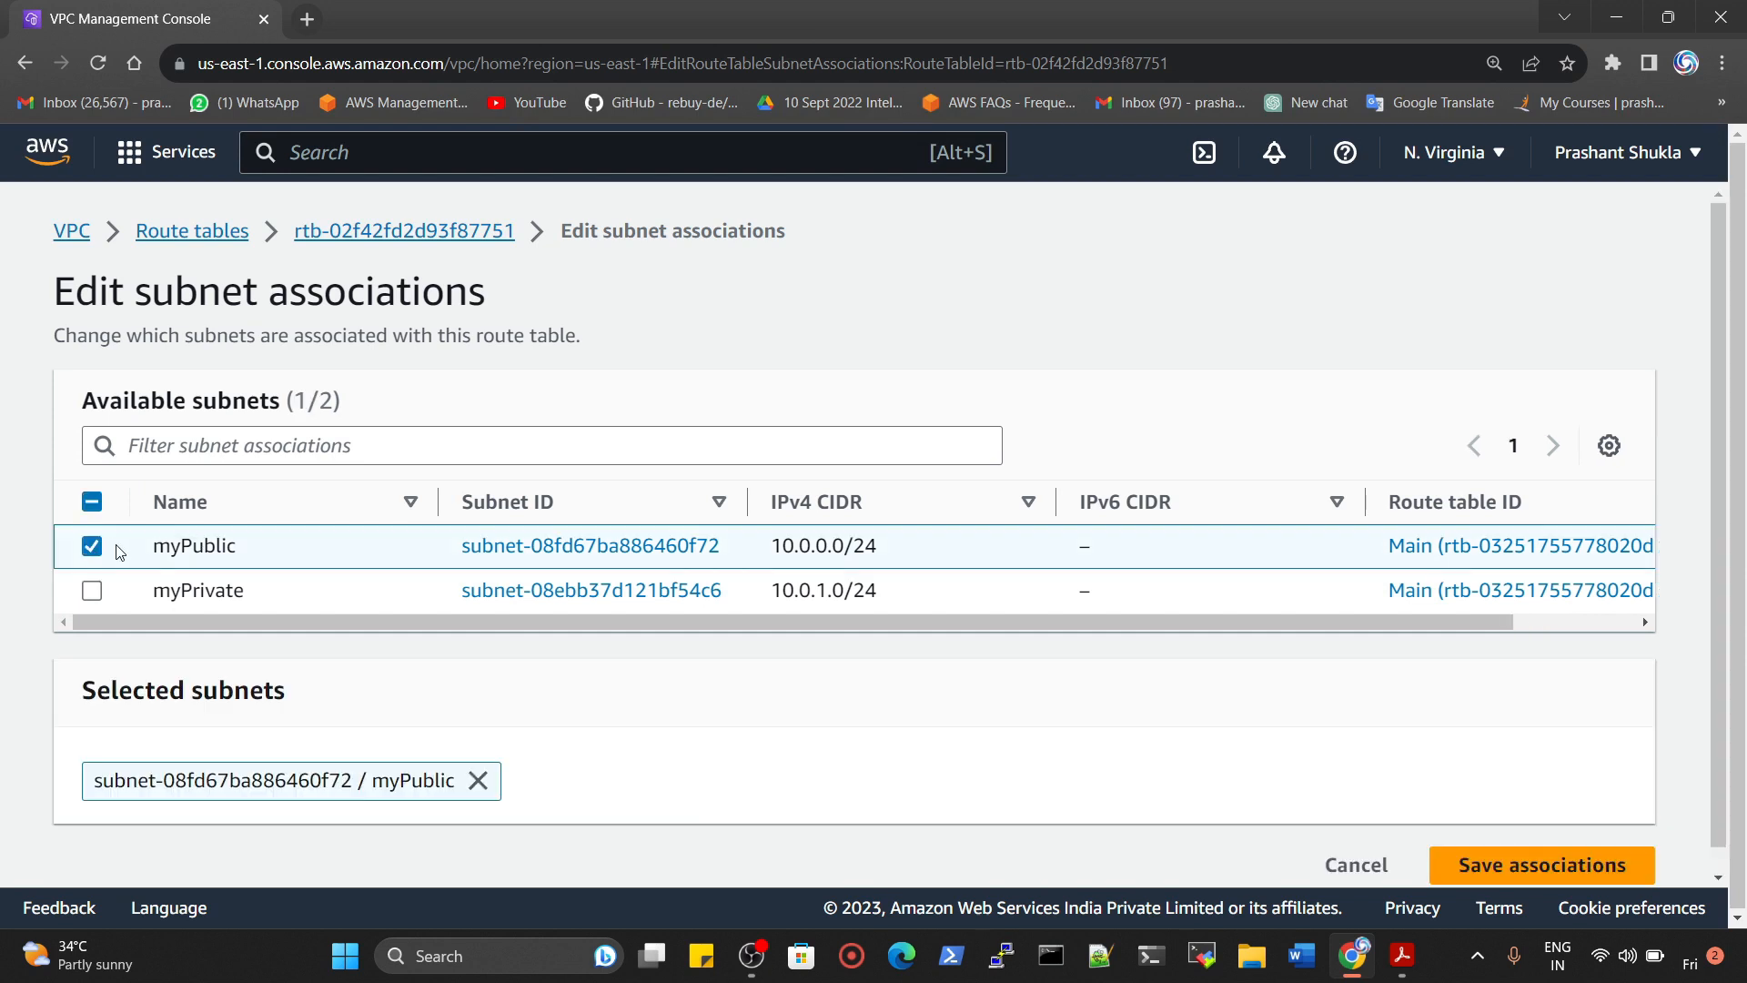
pyautogui.scroll(-1, 1385, 706)
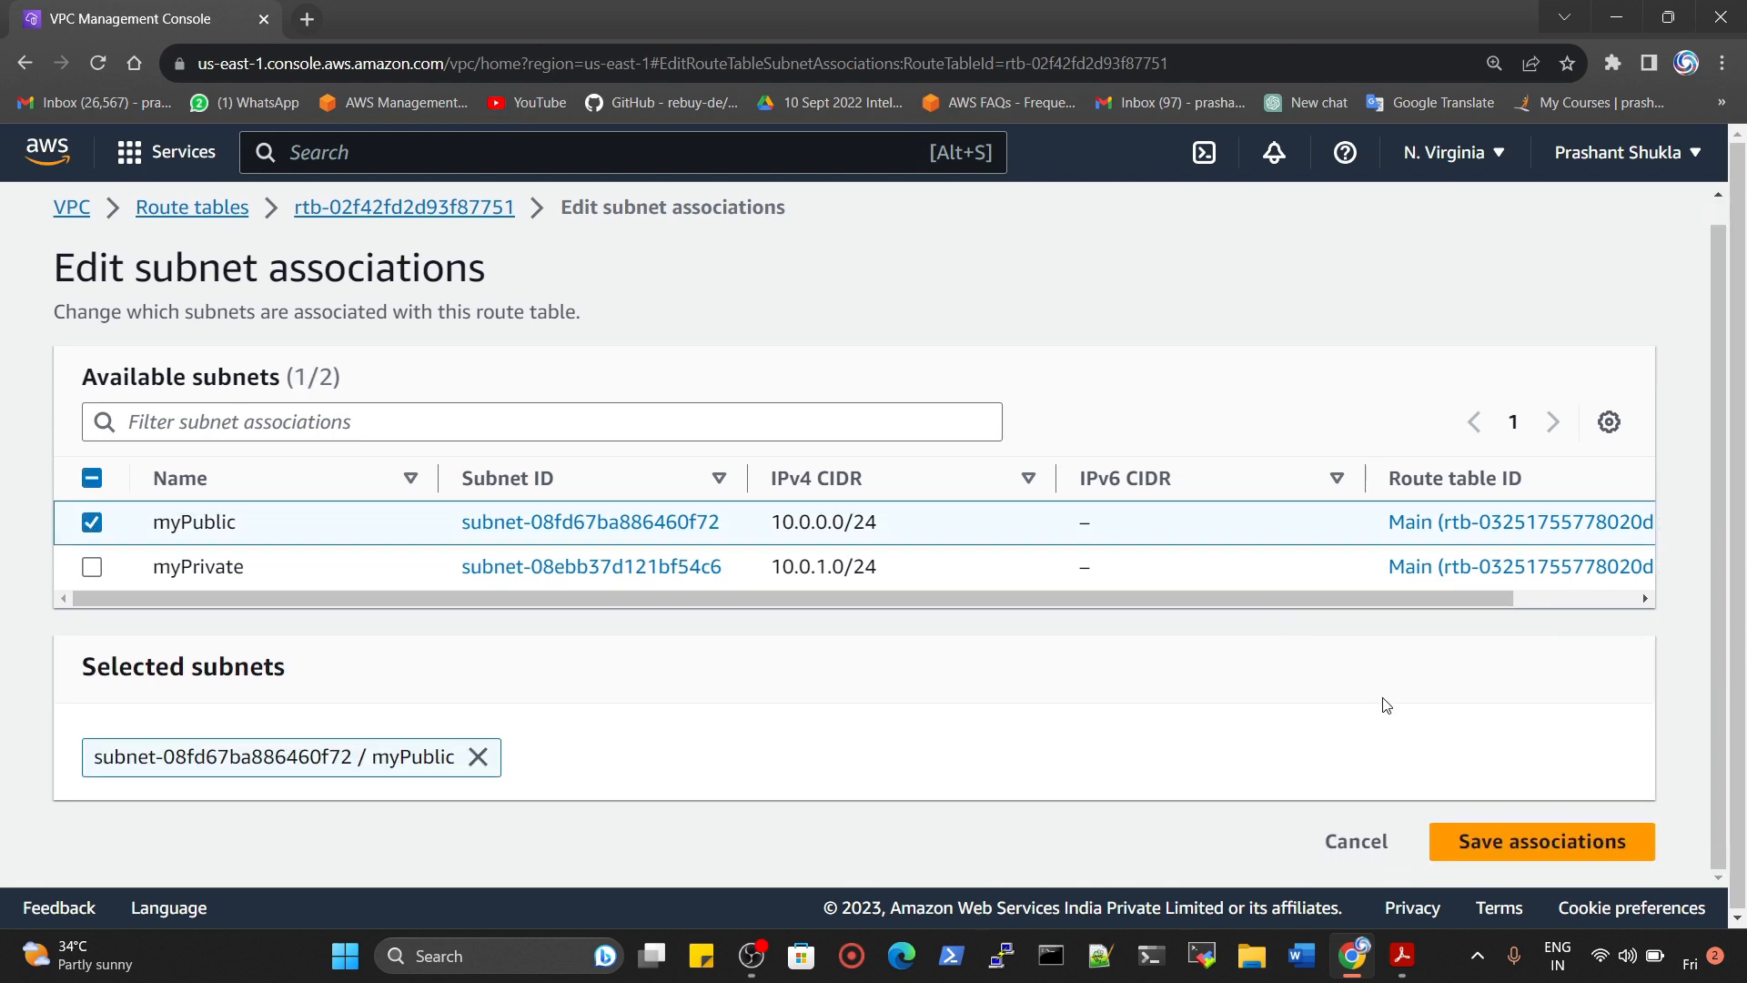
pyautogui.click(1493, 844)
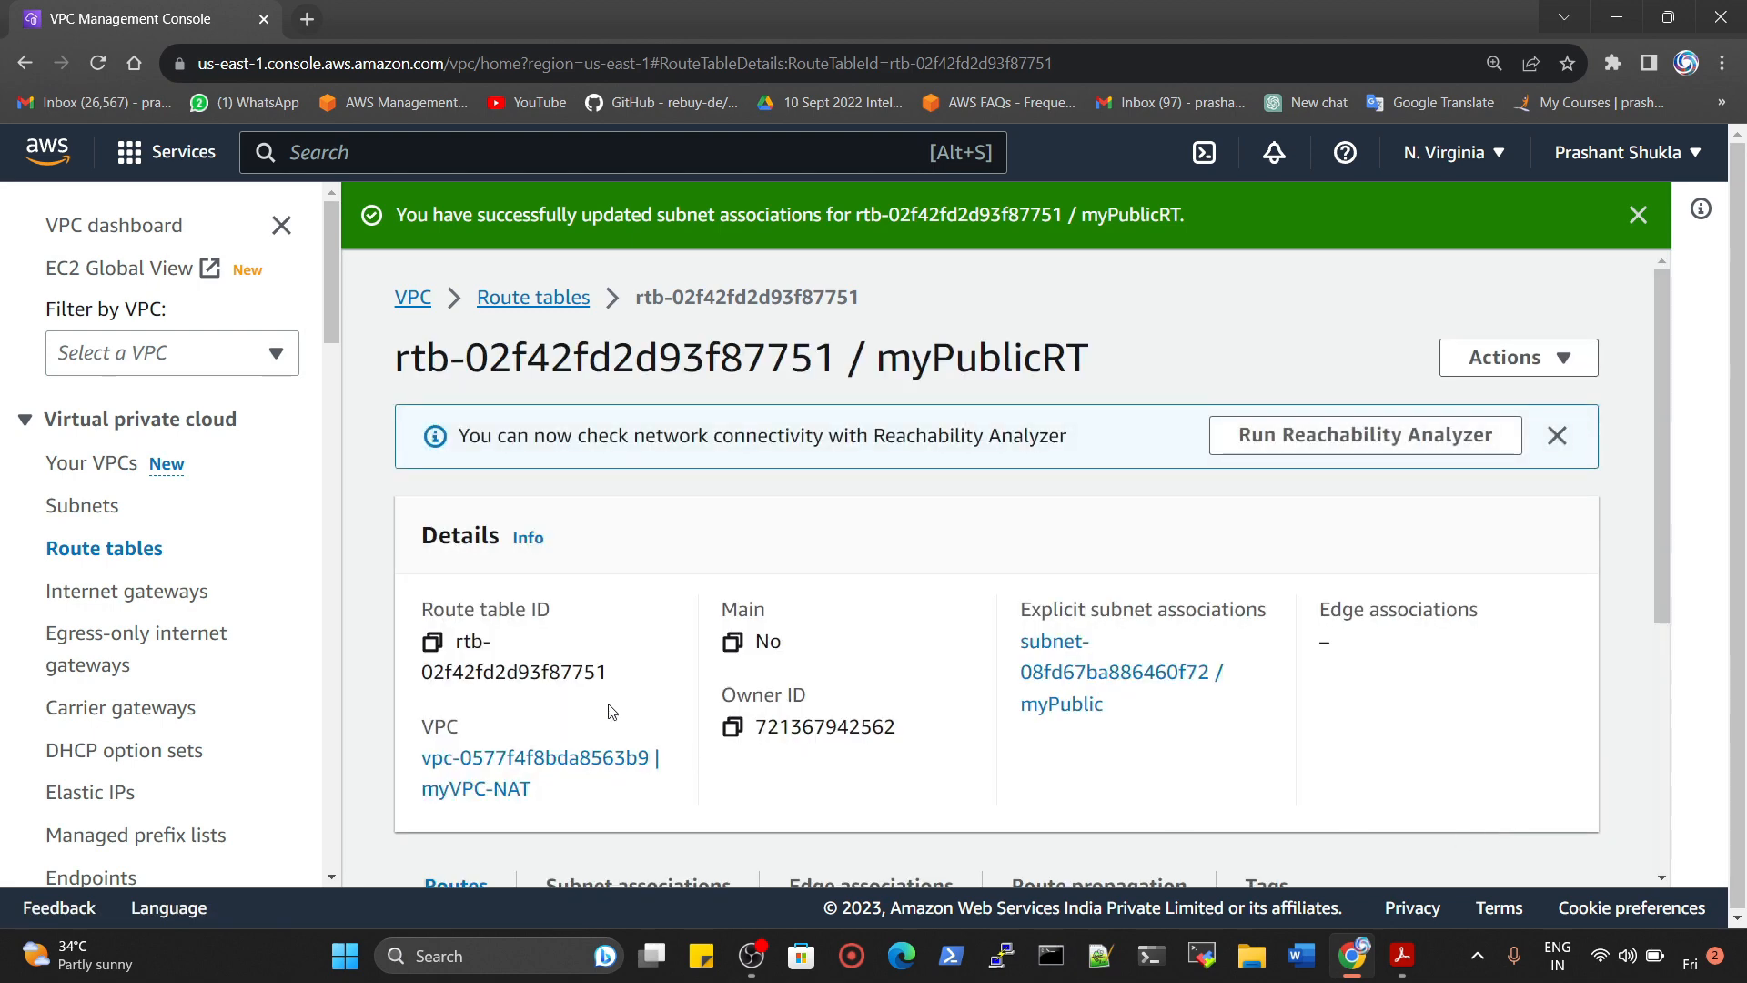
pyautogui.scroll(-5, 664, 655)
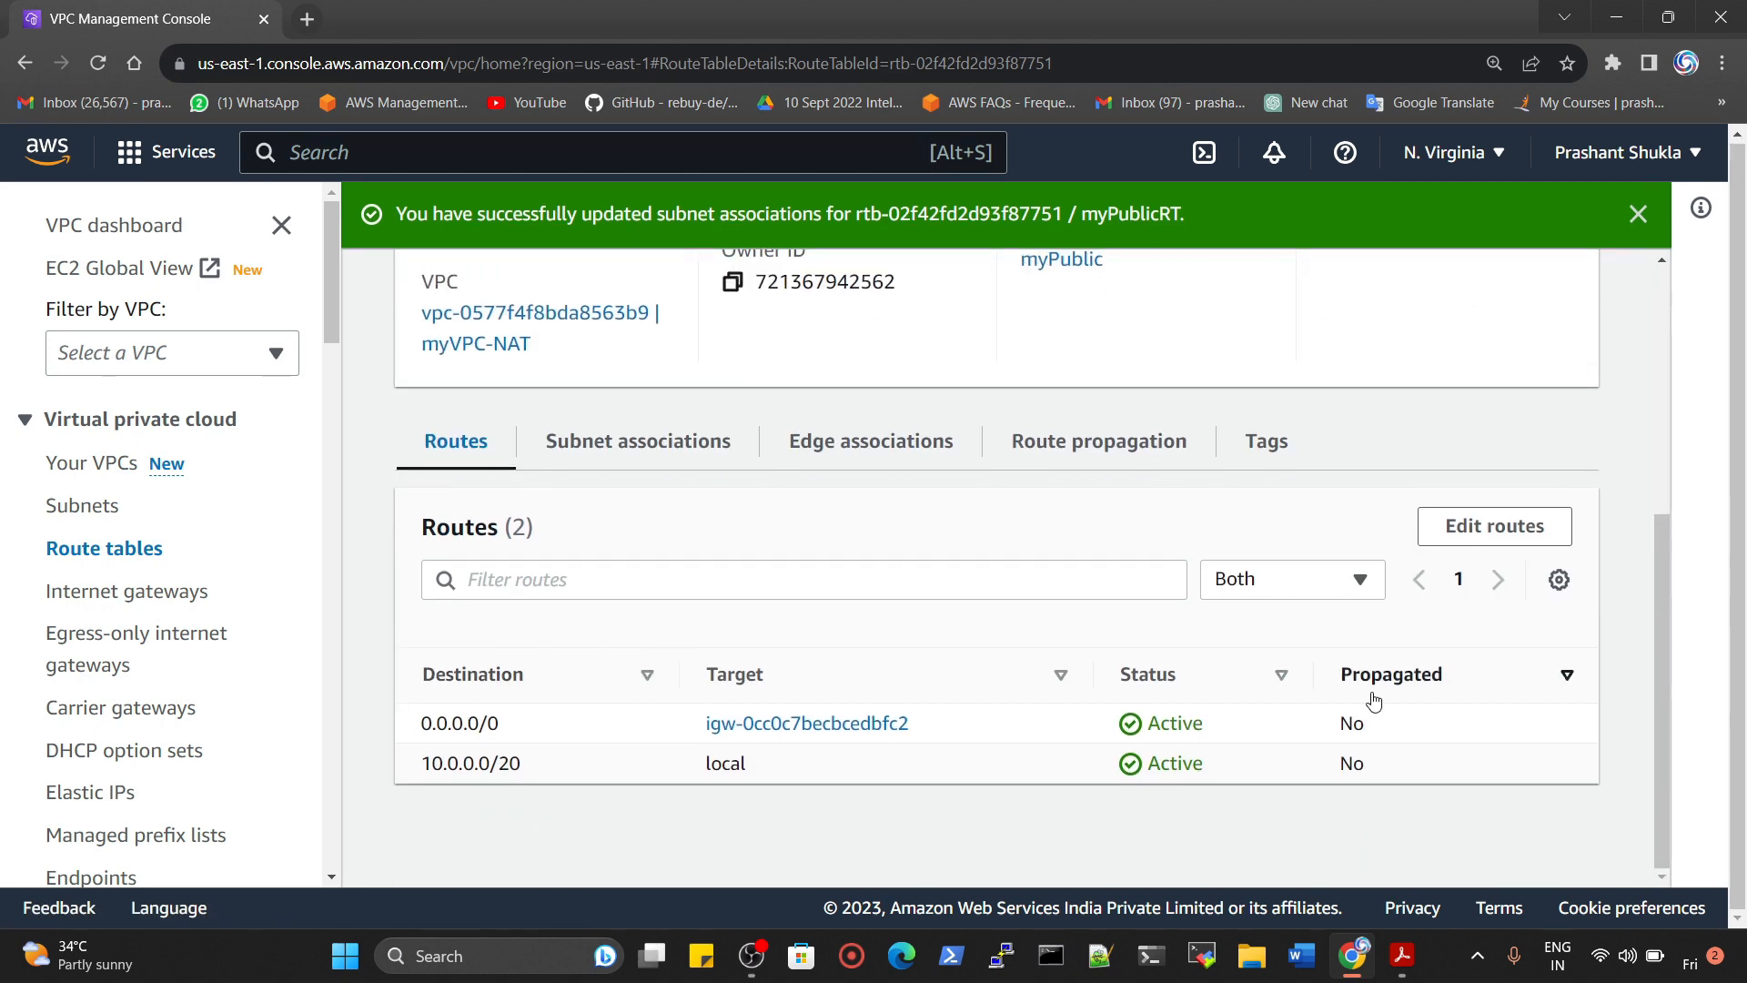
pyautogui.scroll(5, 1022, 513)
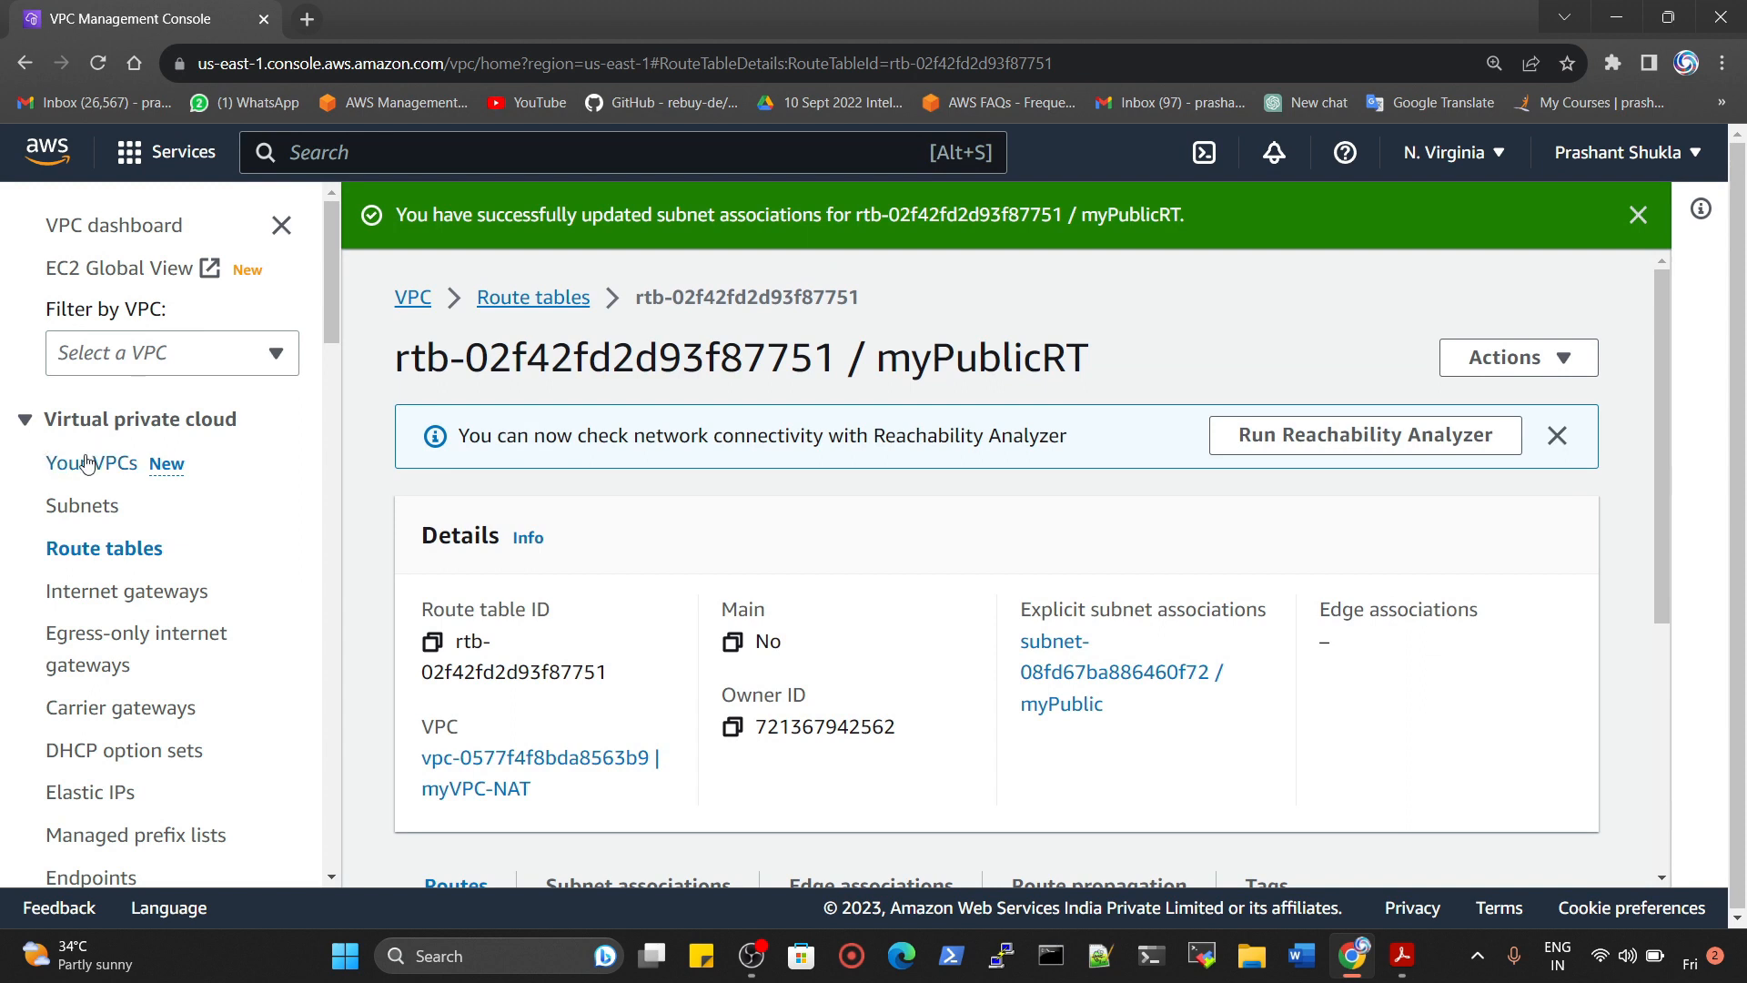
# Duplicate the console's browser tab and open the EC2 form for launching a new instance there
pyautogui.rightClick(199, 7)
pyautogui.click(289, 162)
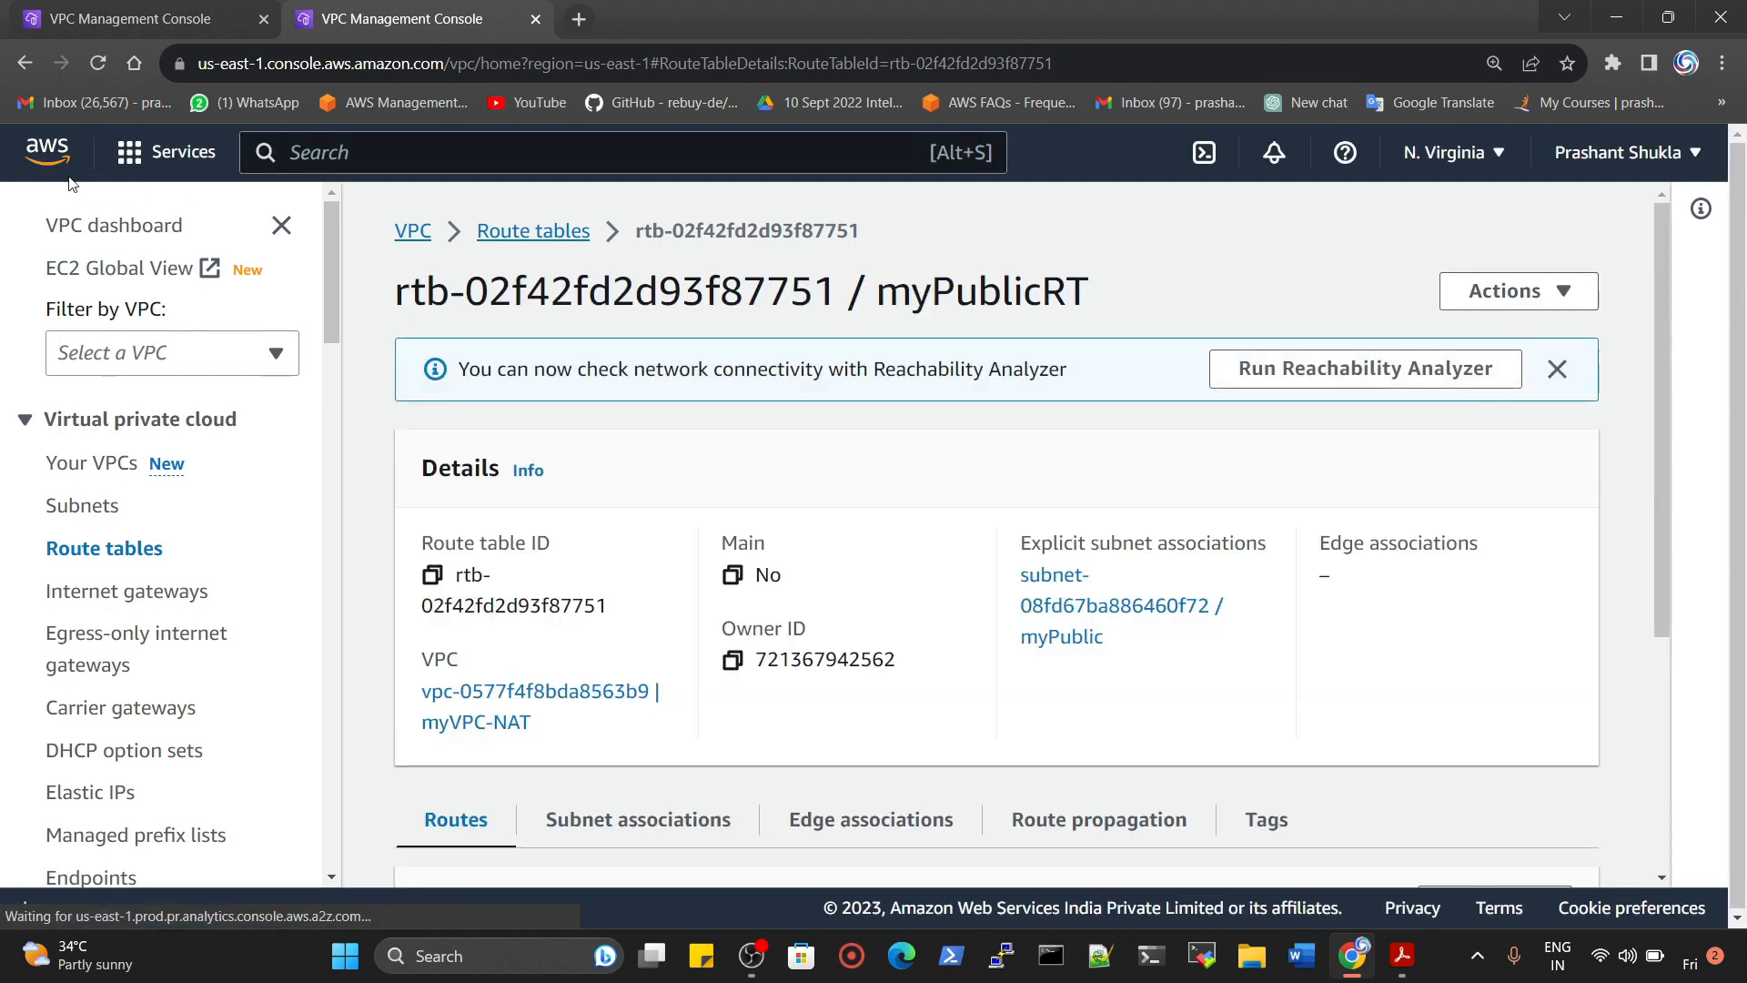
pyautogui.click(50, 152)
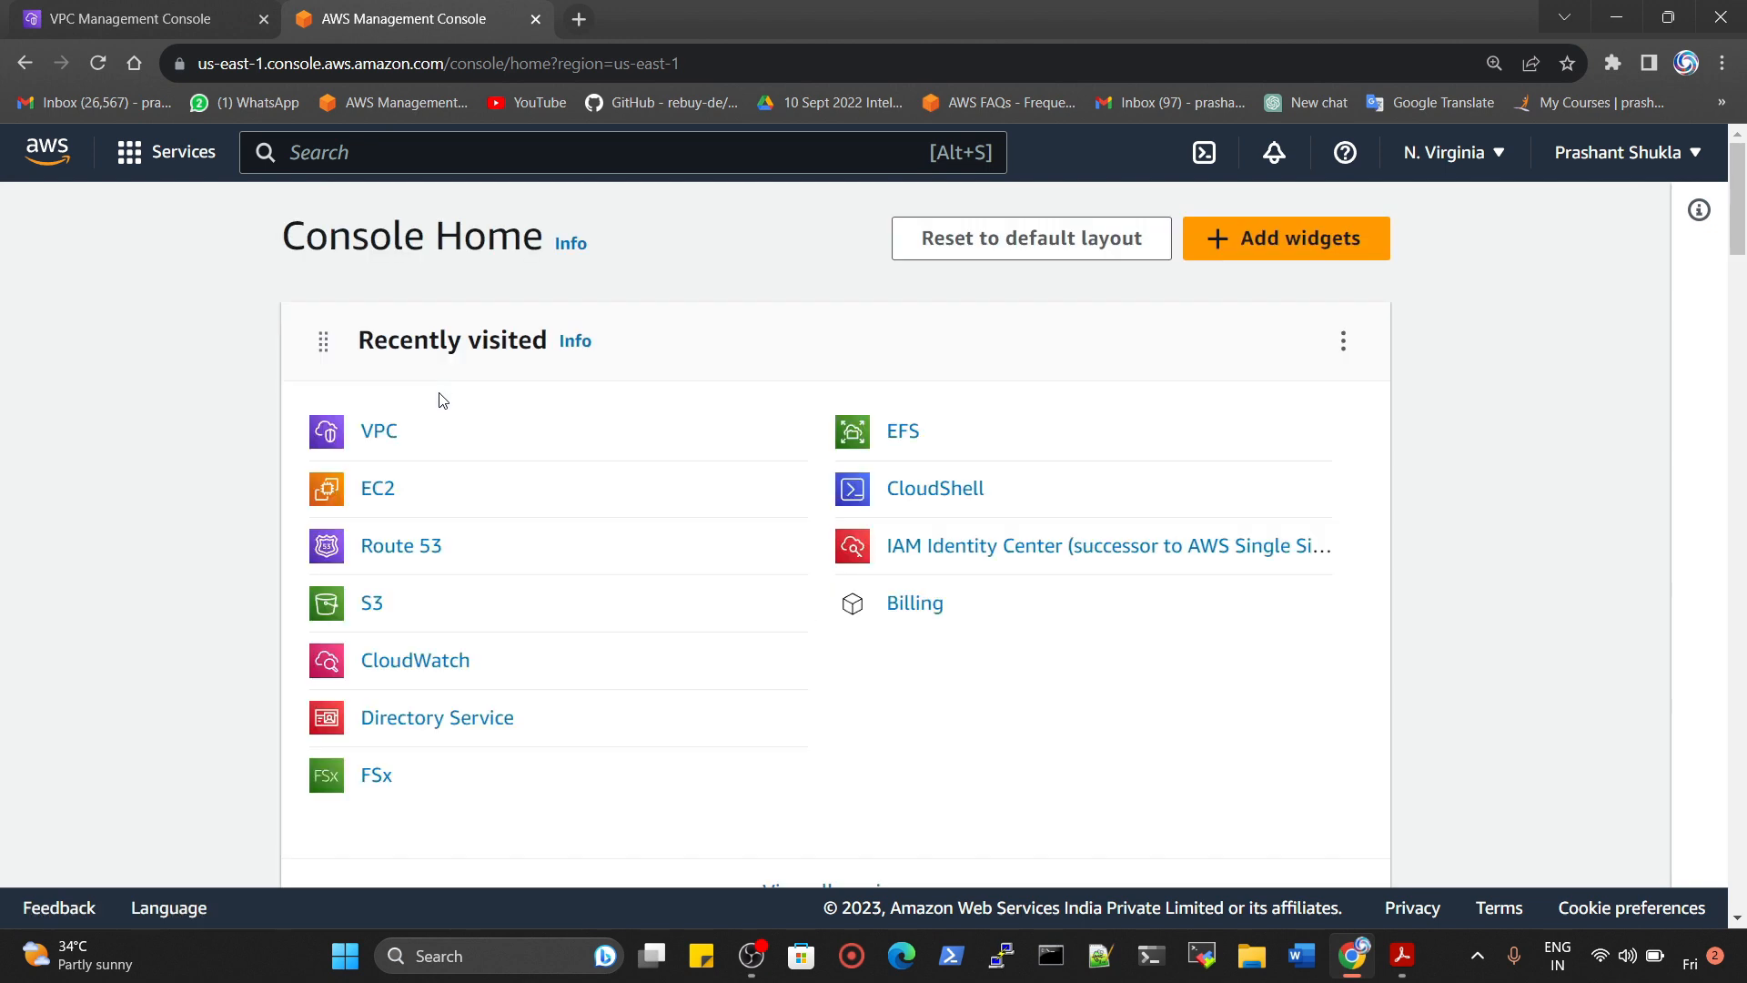
pyautogui.click(371, 490)
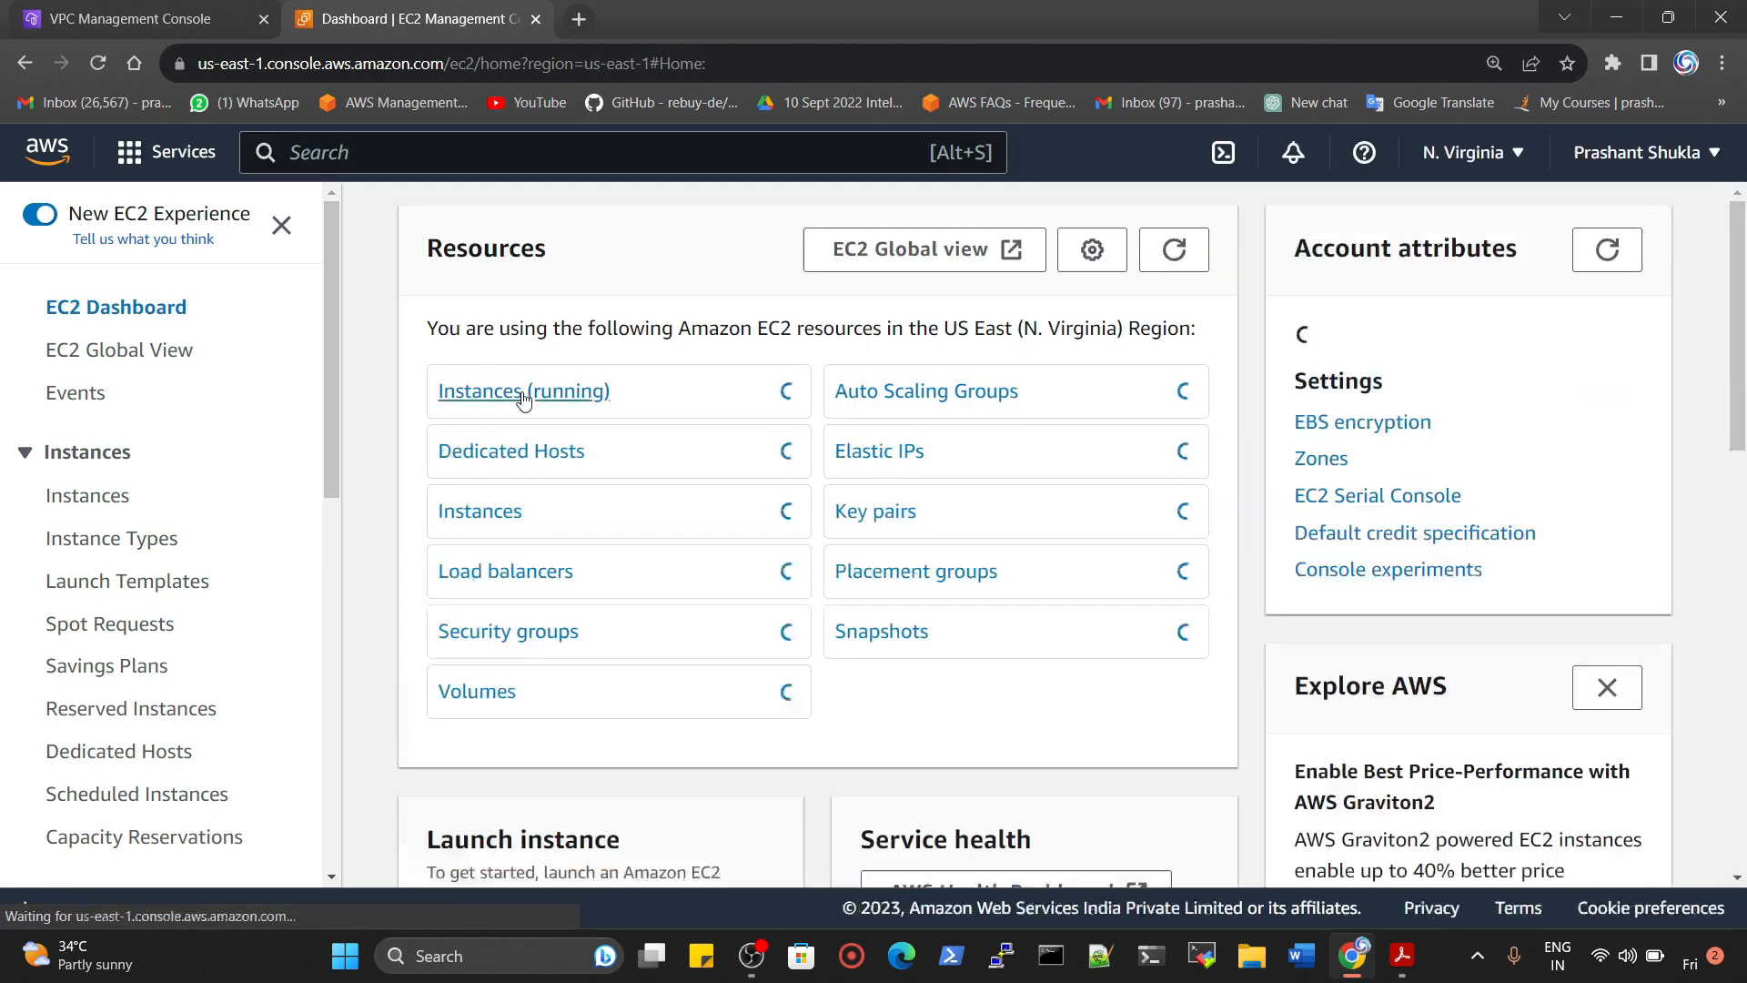
pyautogui.click(523, 394)
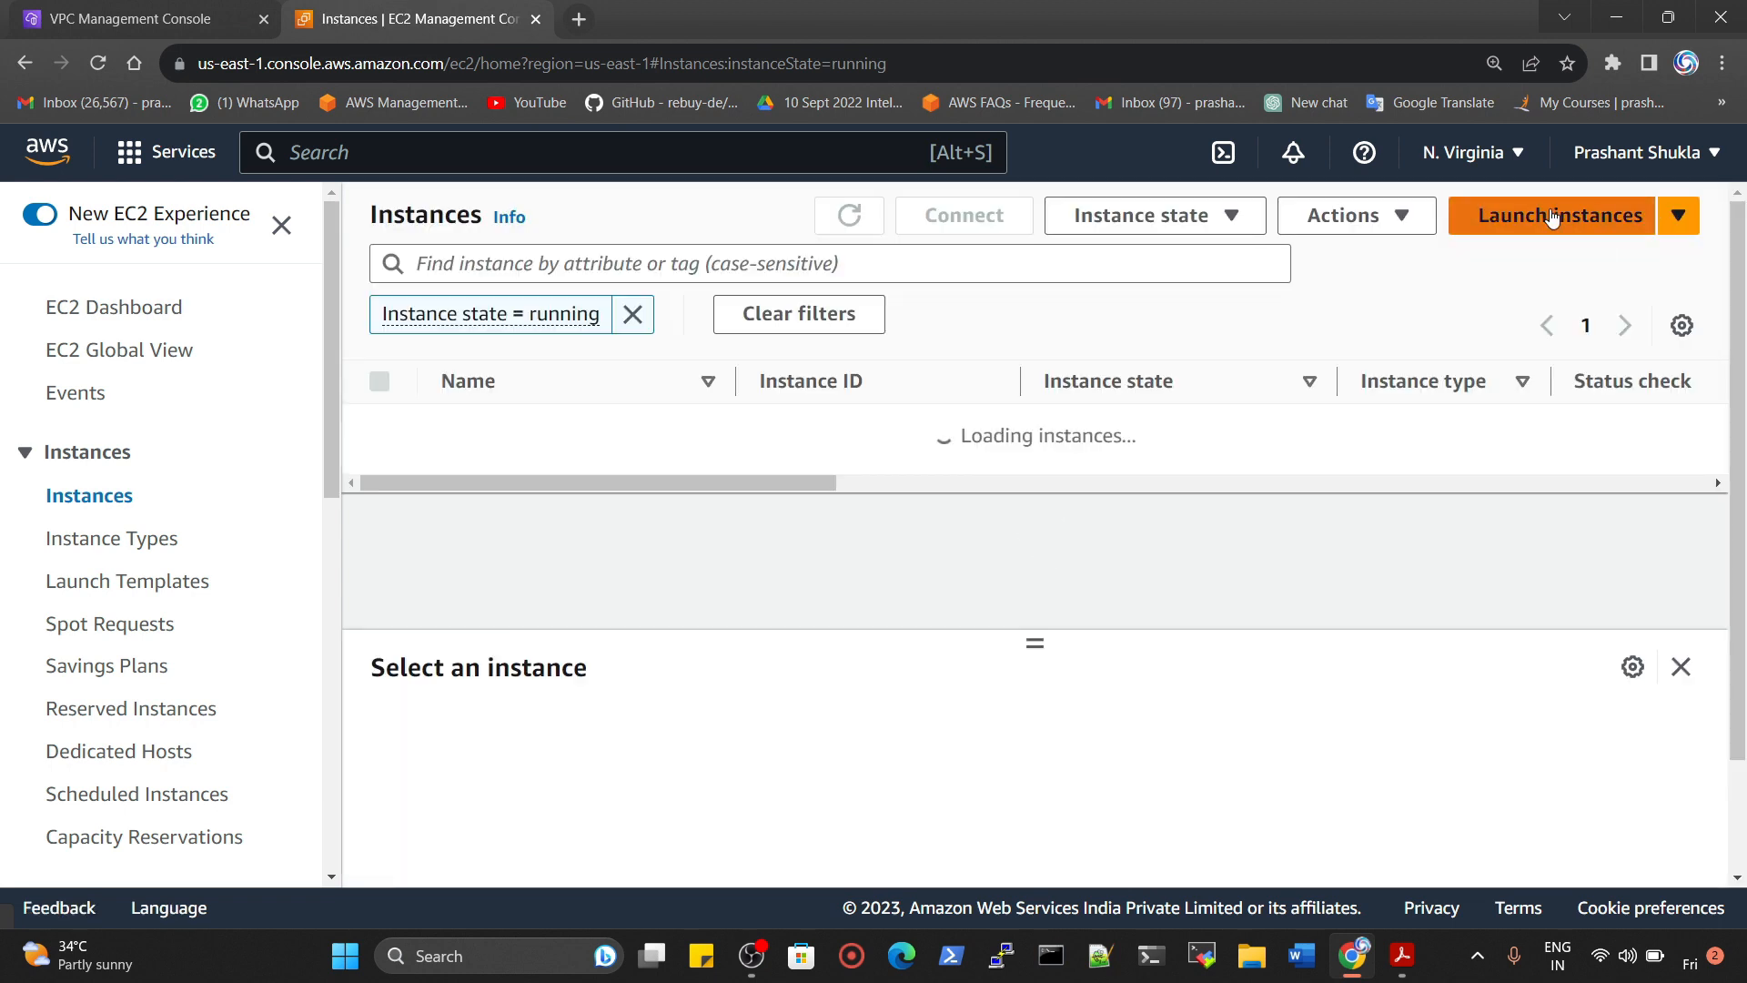
pyautogui.click(1553, 218)
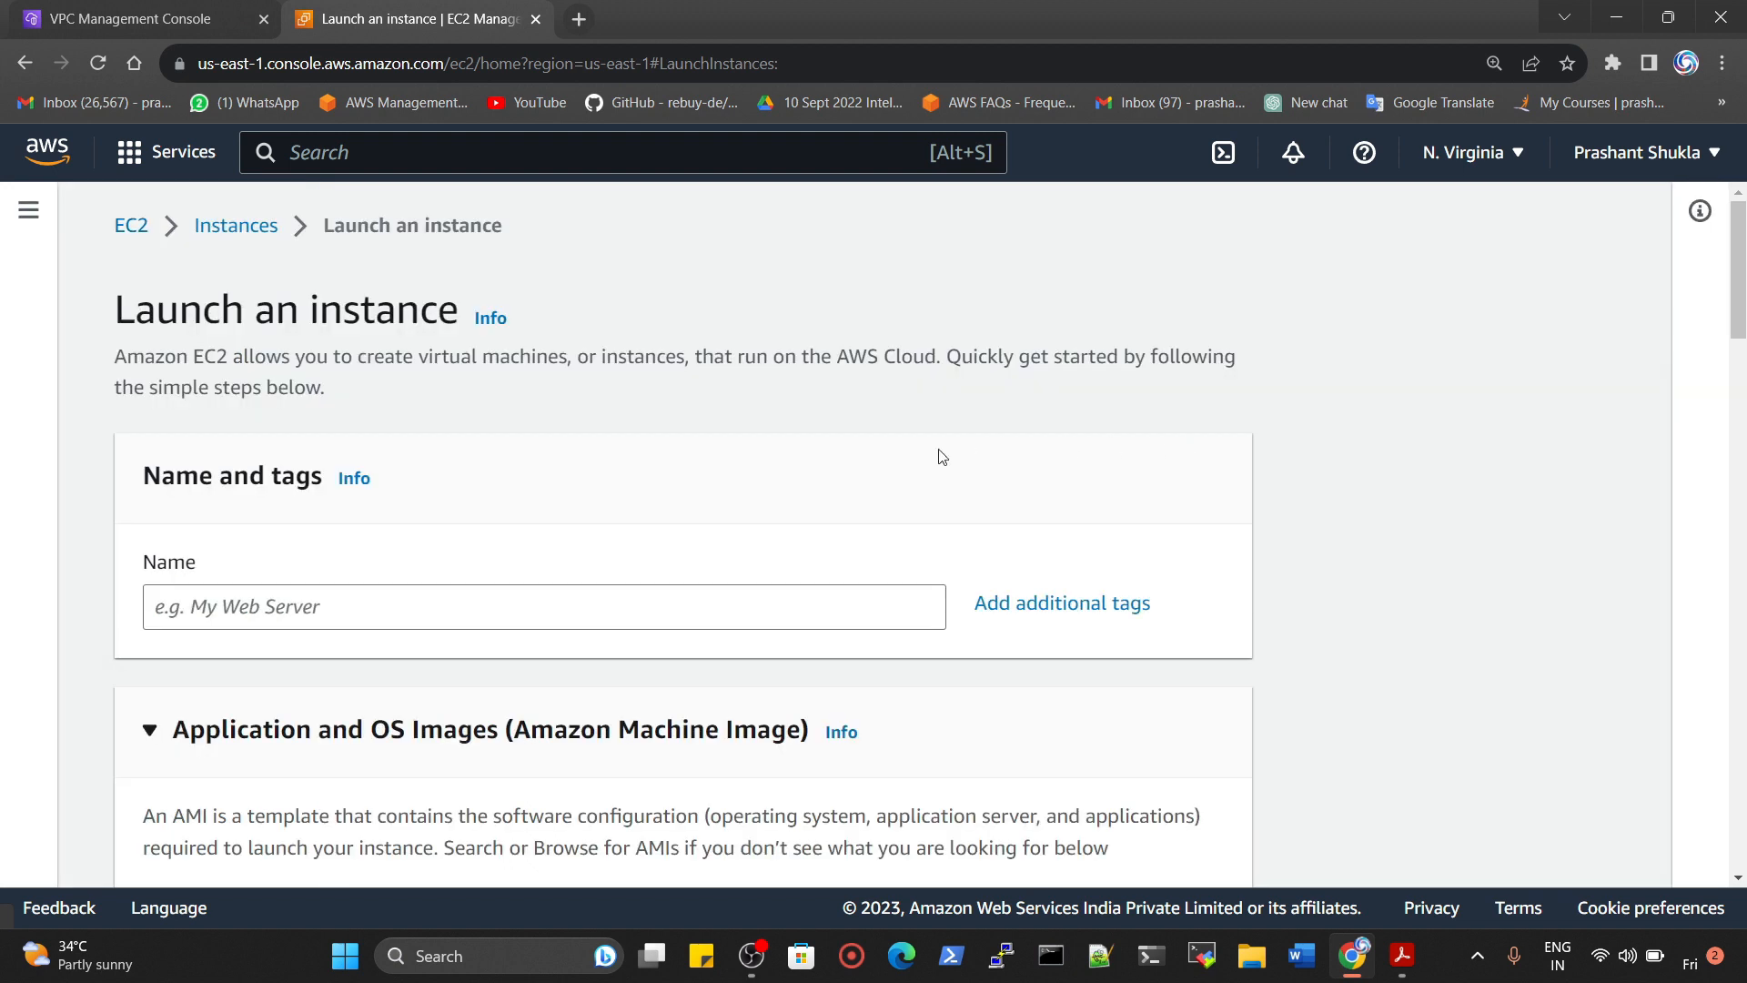
# Name the new instance myPublic-ec2 and choose the existing key pair NV for login
pyautogui.click(330, 606)
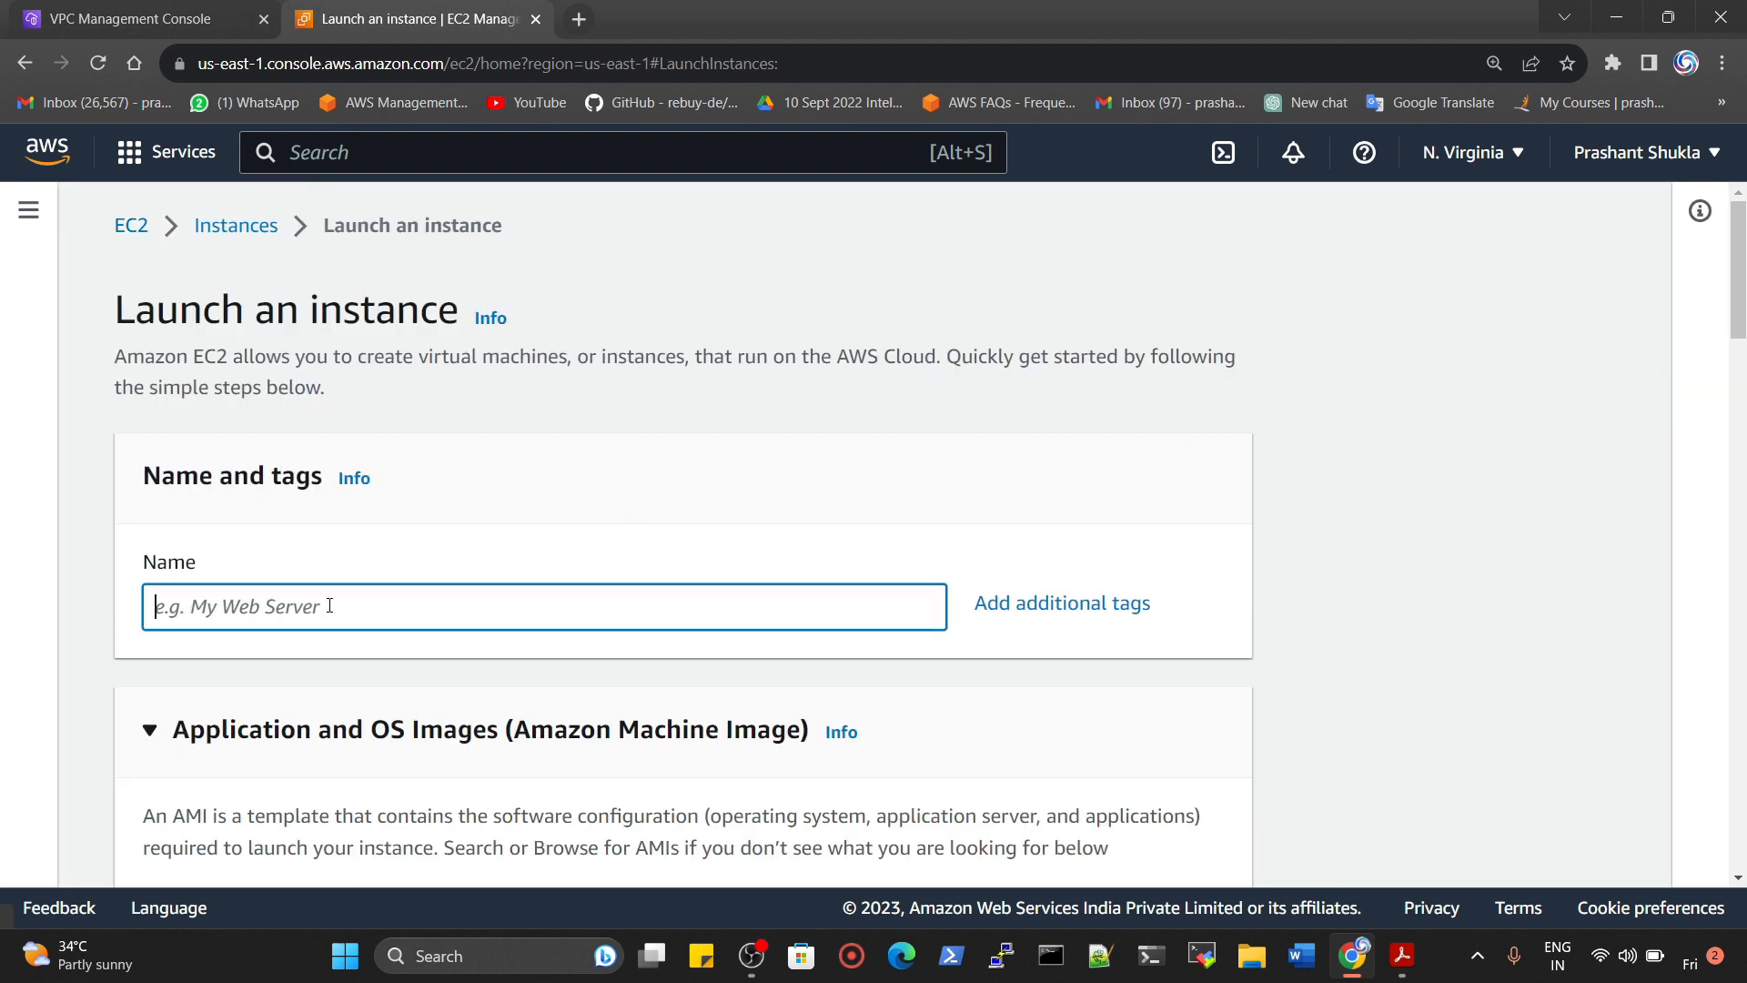
pyautogui.write('my')
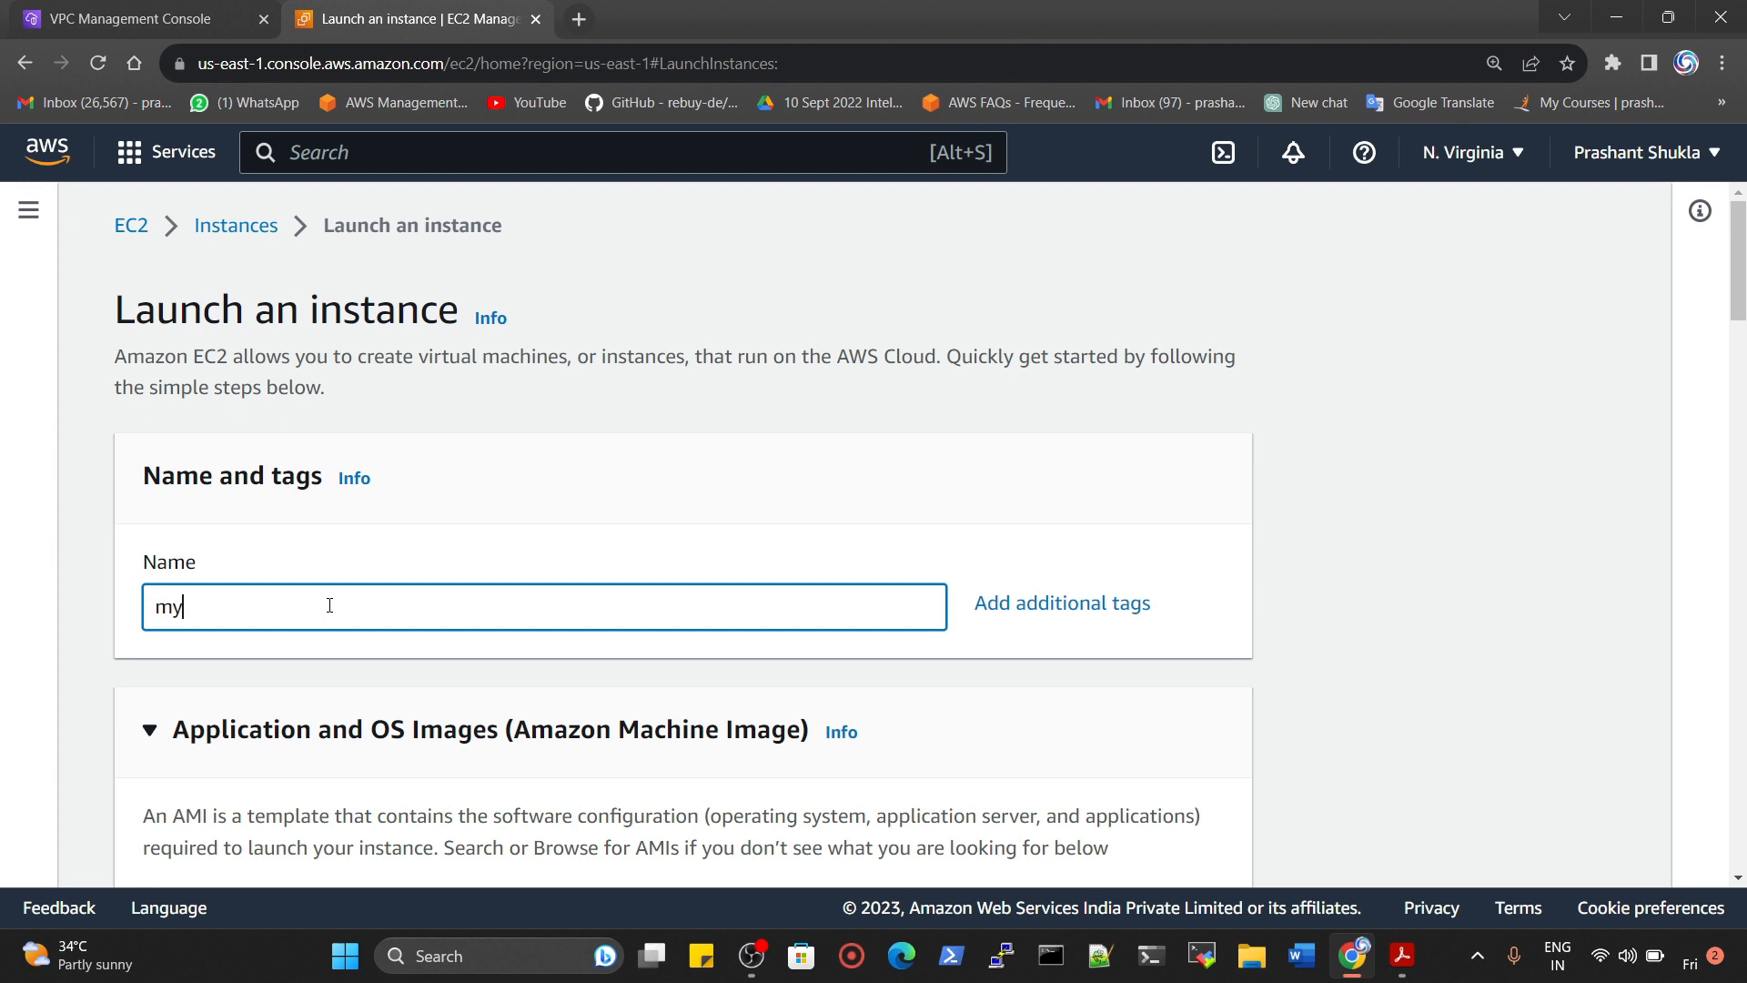
pyautogui.write('Public-ec')
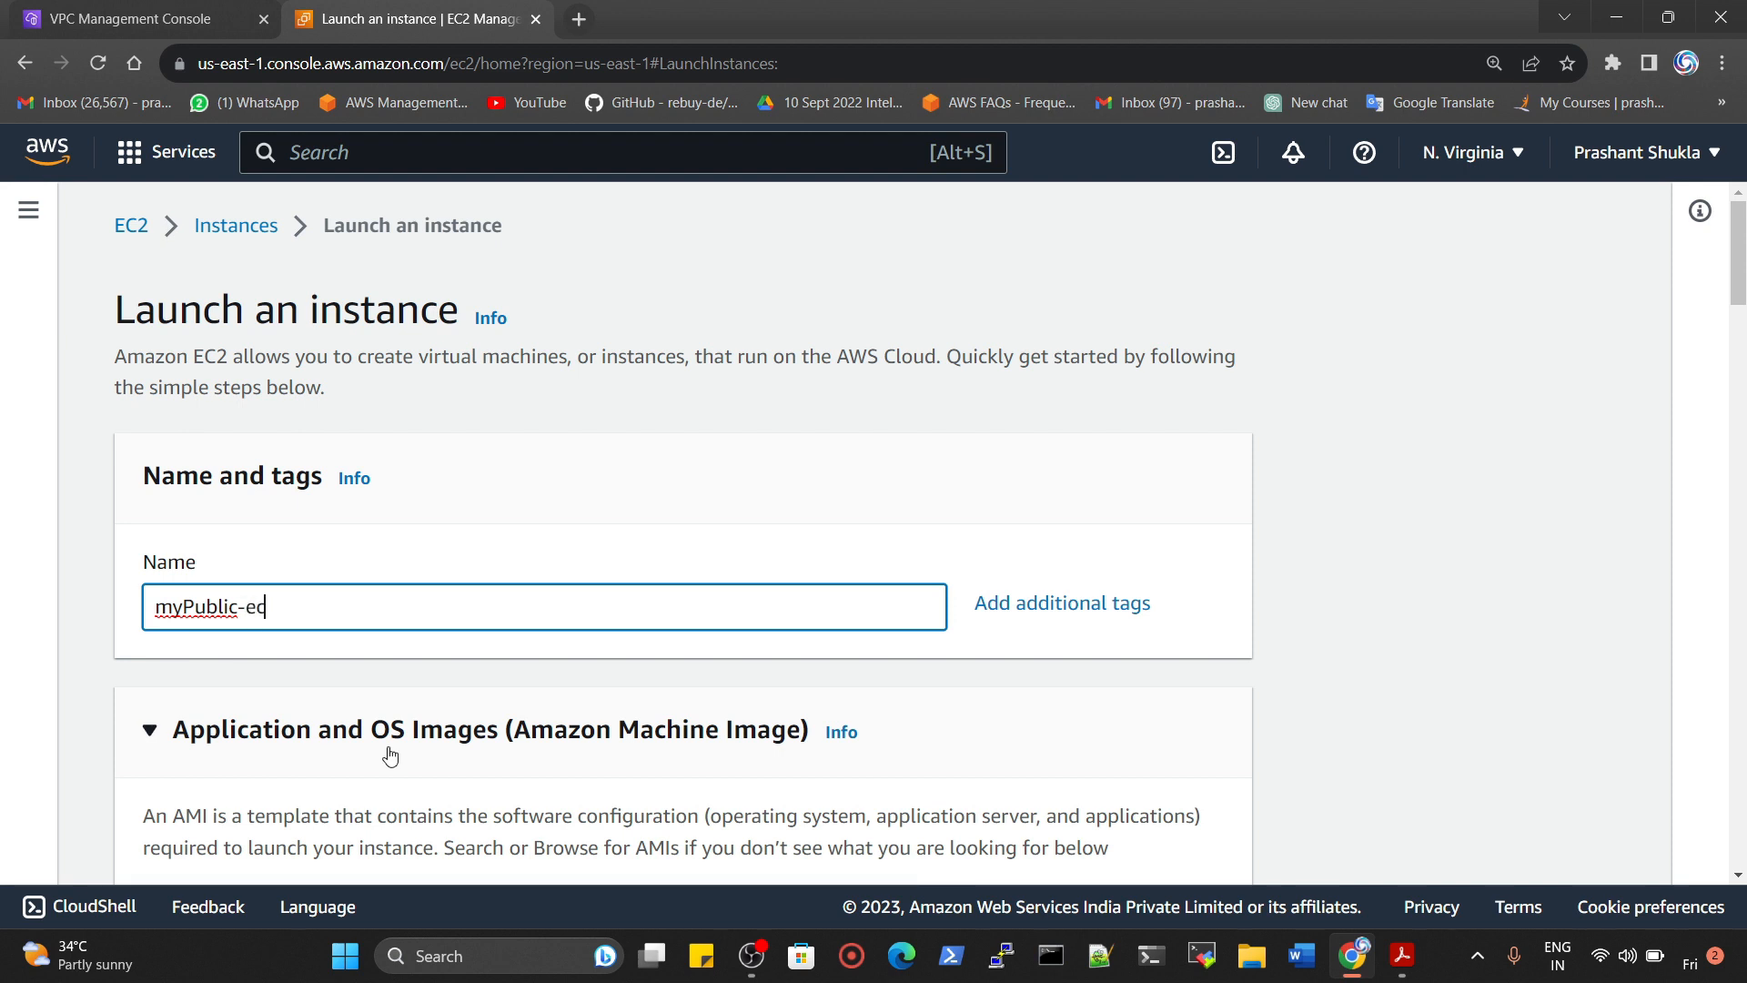
pyautogui.write('2')
pyautogui.scroll(-5, 414, 700)
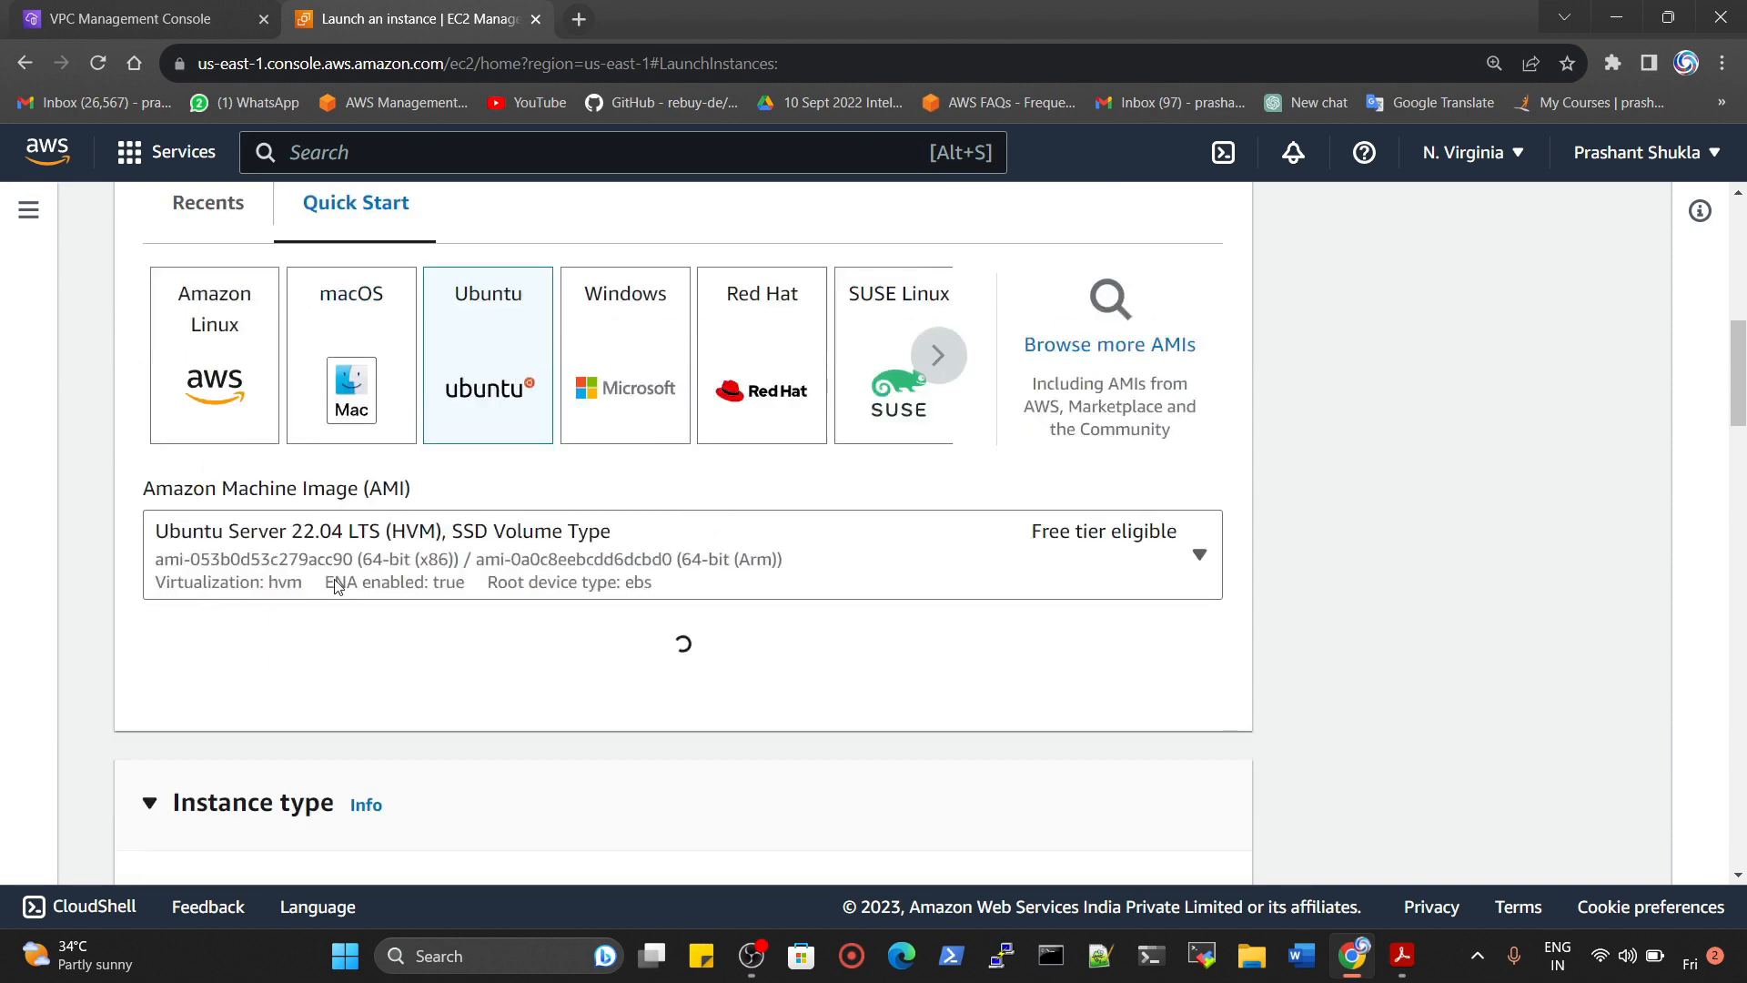
pyautogui.scroll(-5, 508, 309)
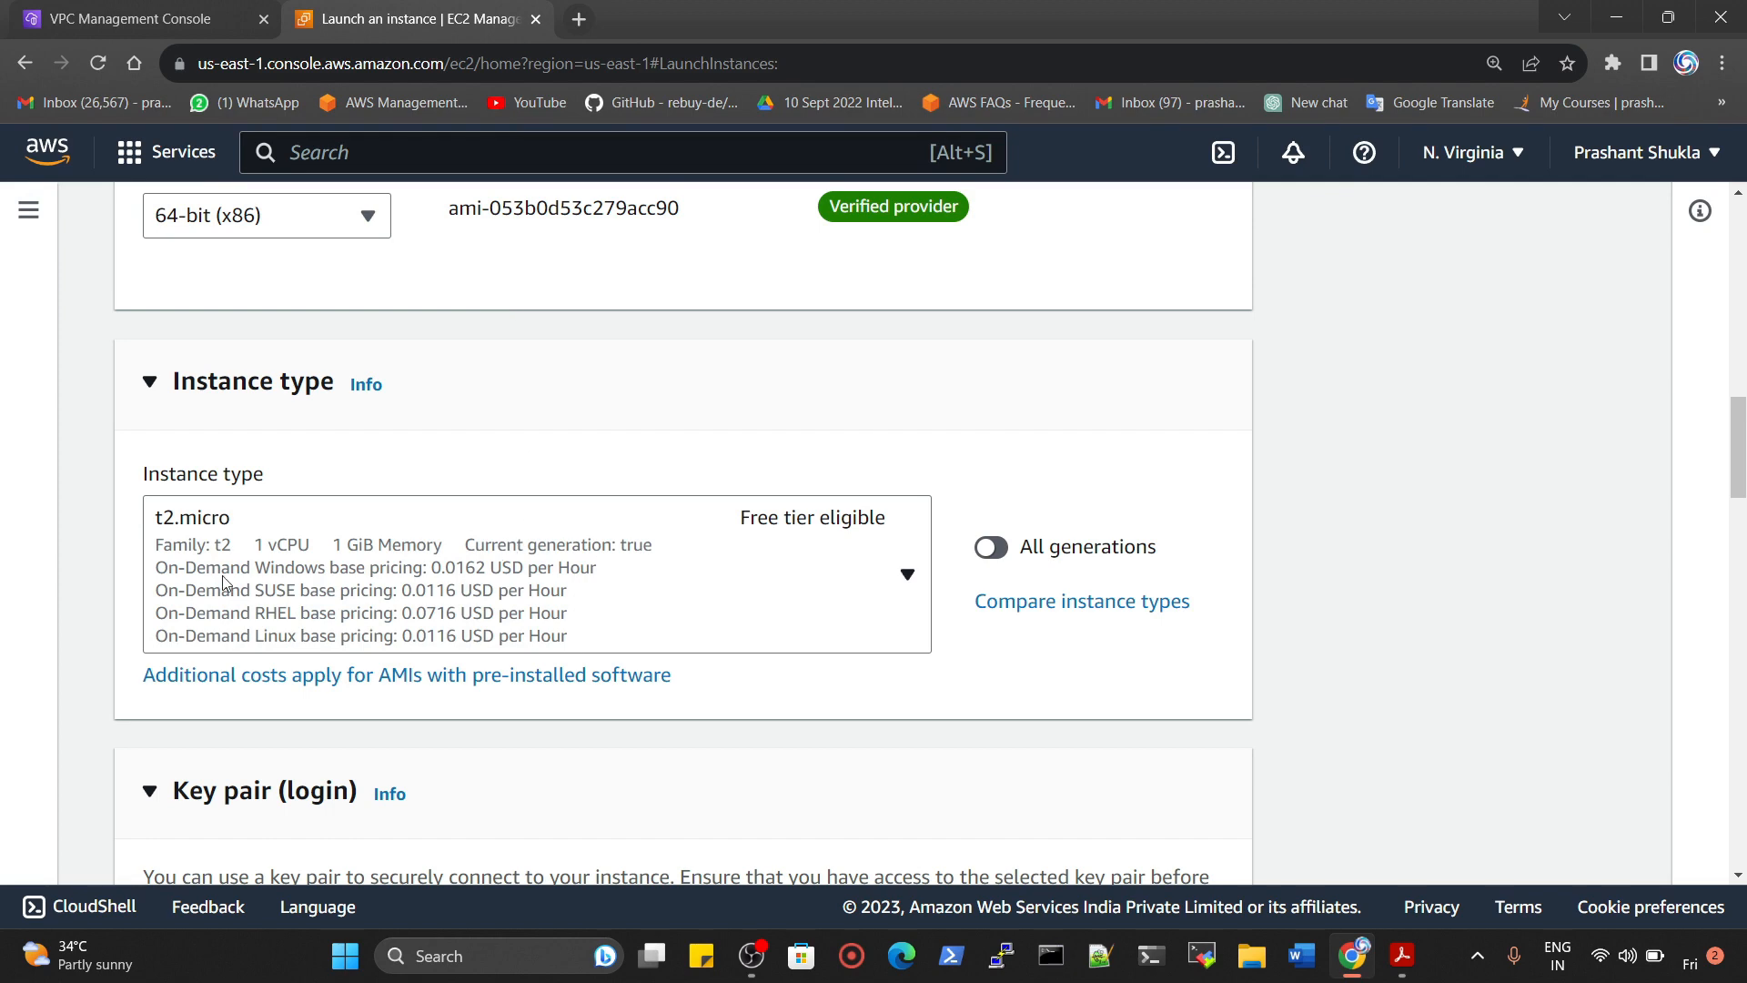
pyautogui.scroll(-5, 282, 547)
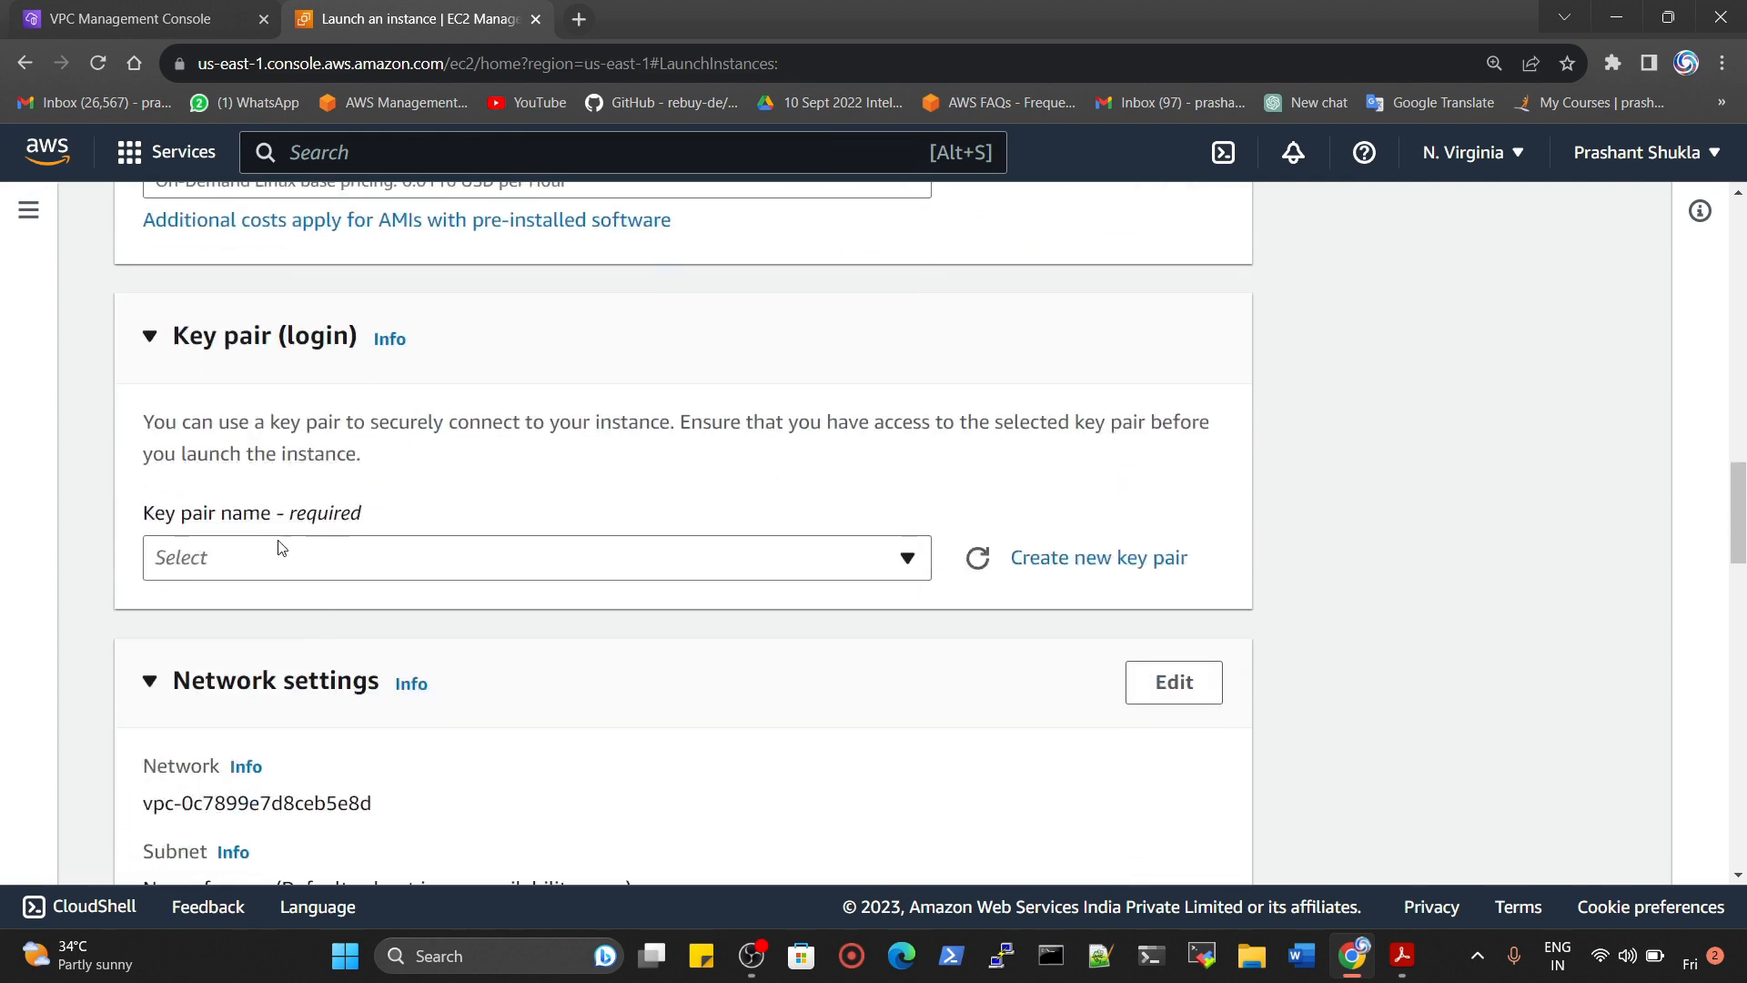
pyautogui.click(281, 547)
pyautogui.click(751, 701)
# Switch the instance's firewall to an existing security group and select the default group of vpc-0c7899e7d8ceb5e8d
pyautogui.scroll(-8, 898, 546)
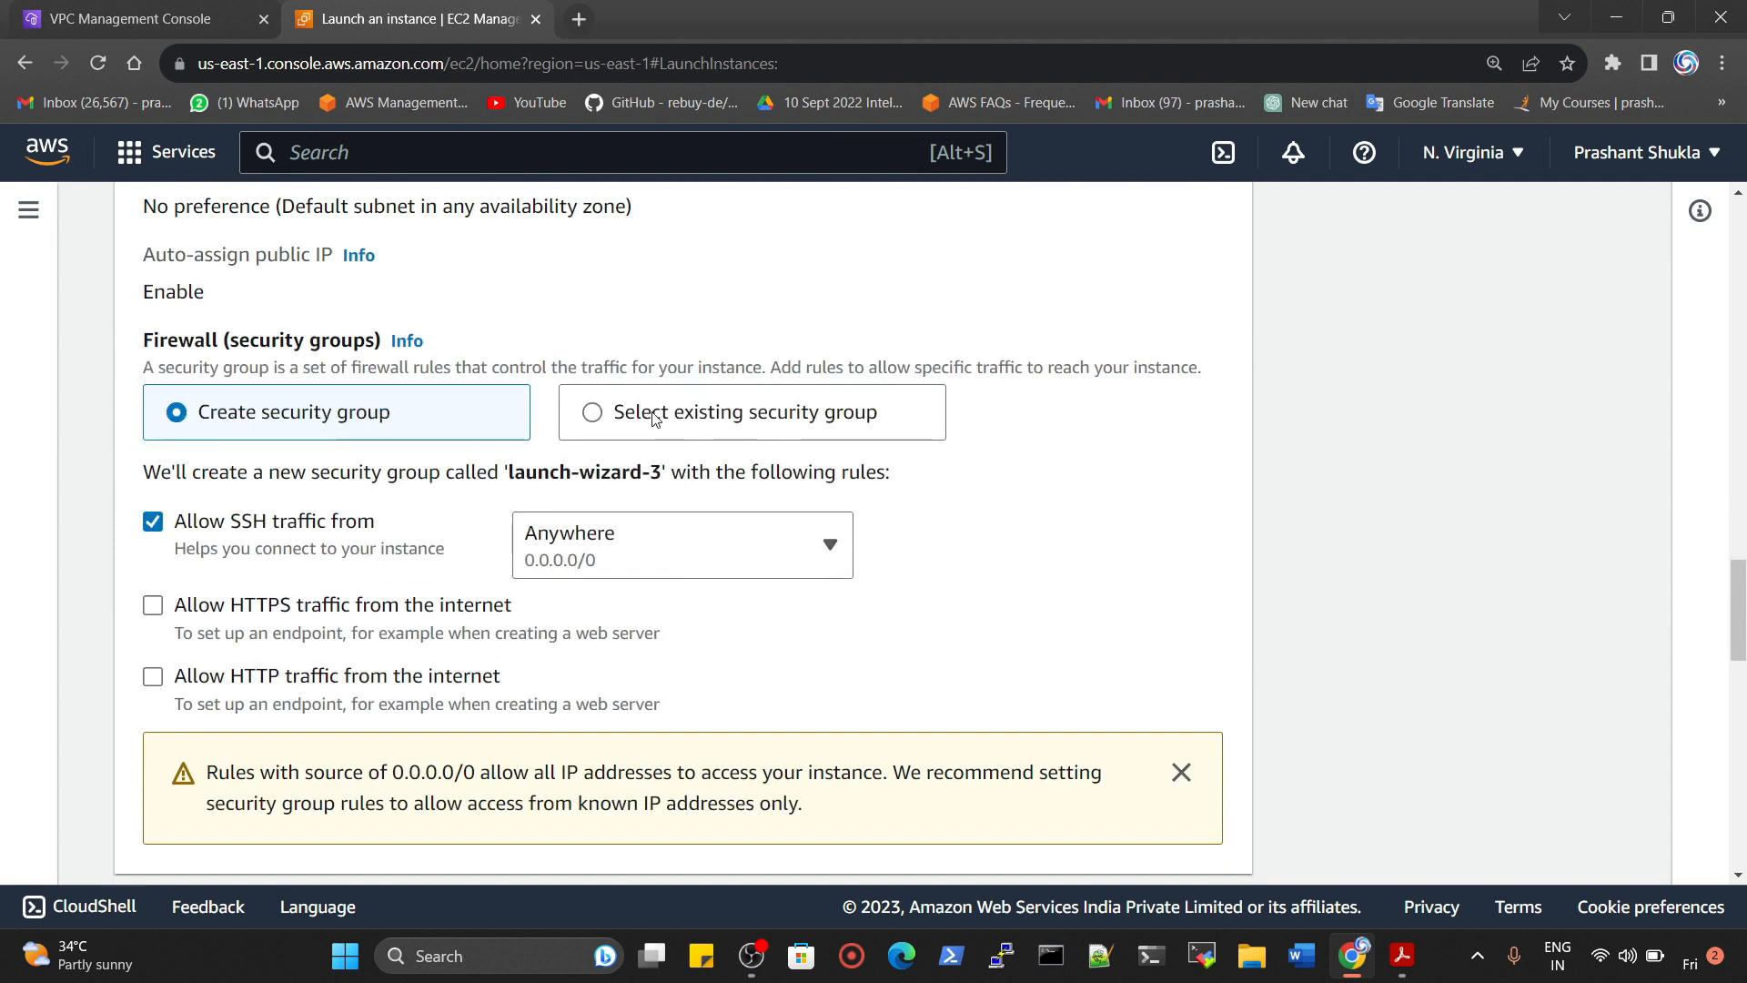
pyautogui.click(652, 411)
pyautogui.click(351, 514)
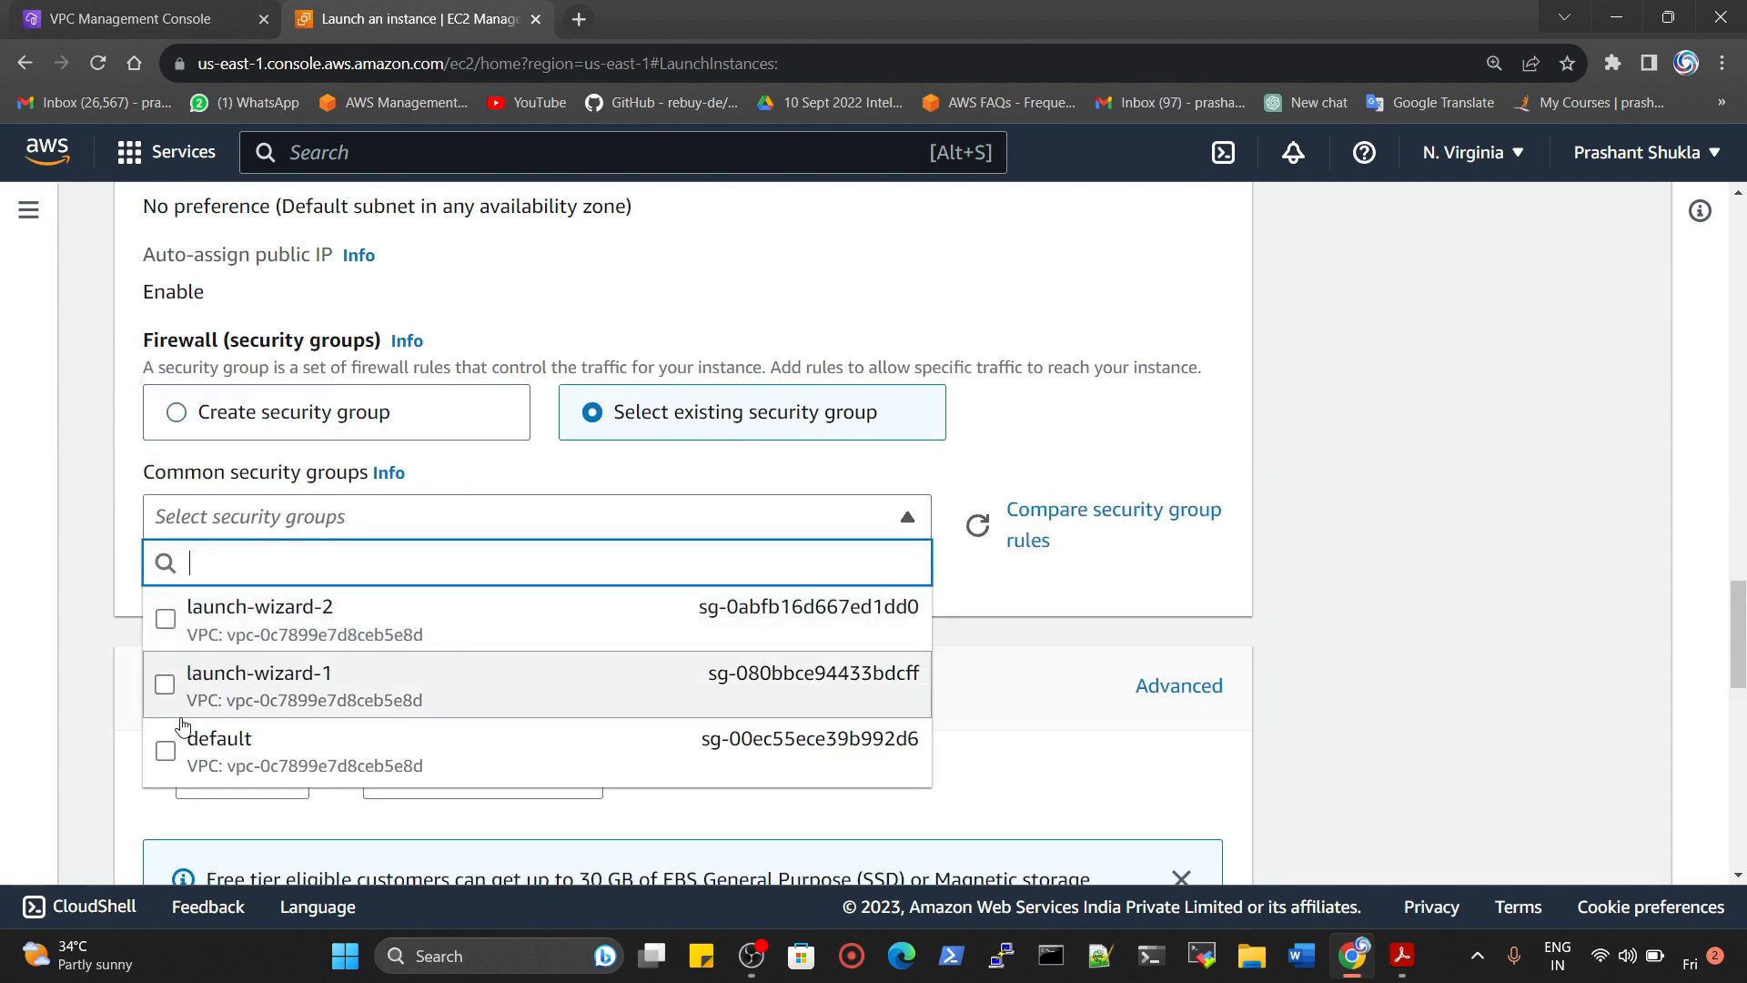
pyautogui.click(166, 750)
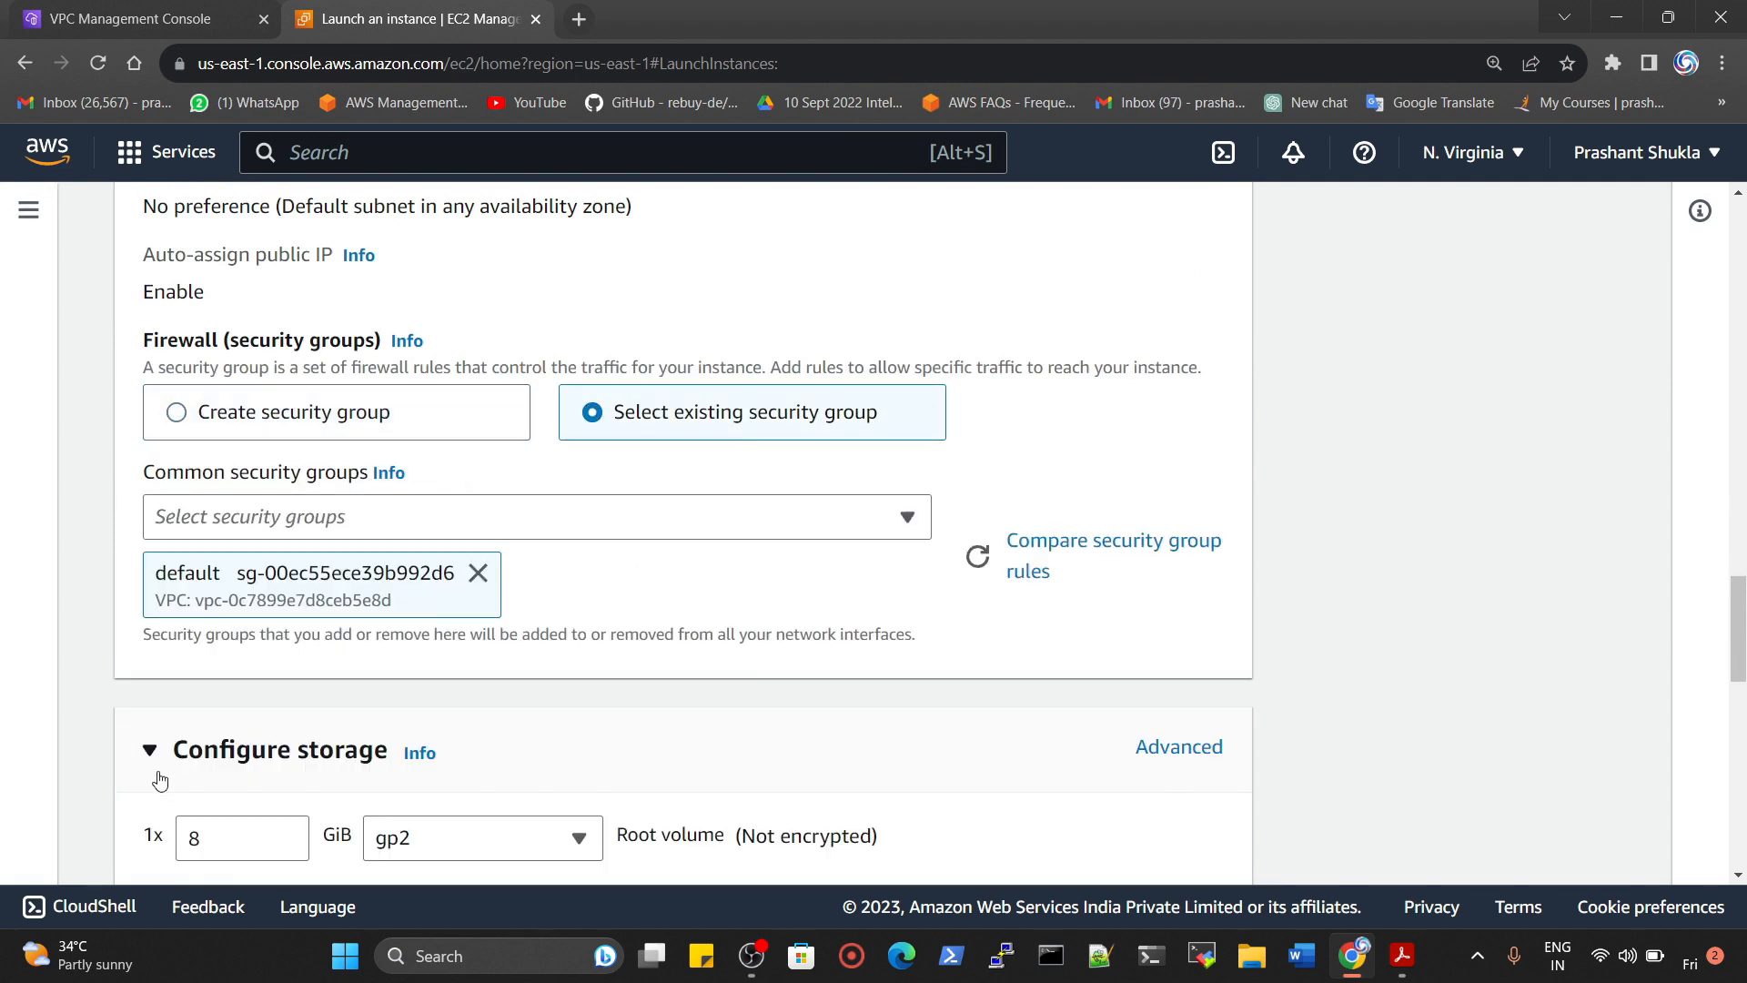
# Edit the instance's network settings to use the VPC myVPC-NAT and the subnet myPublic
pyautogui.scroll(5, 783, 535)
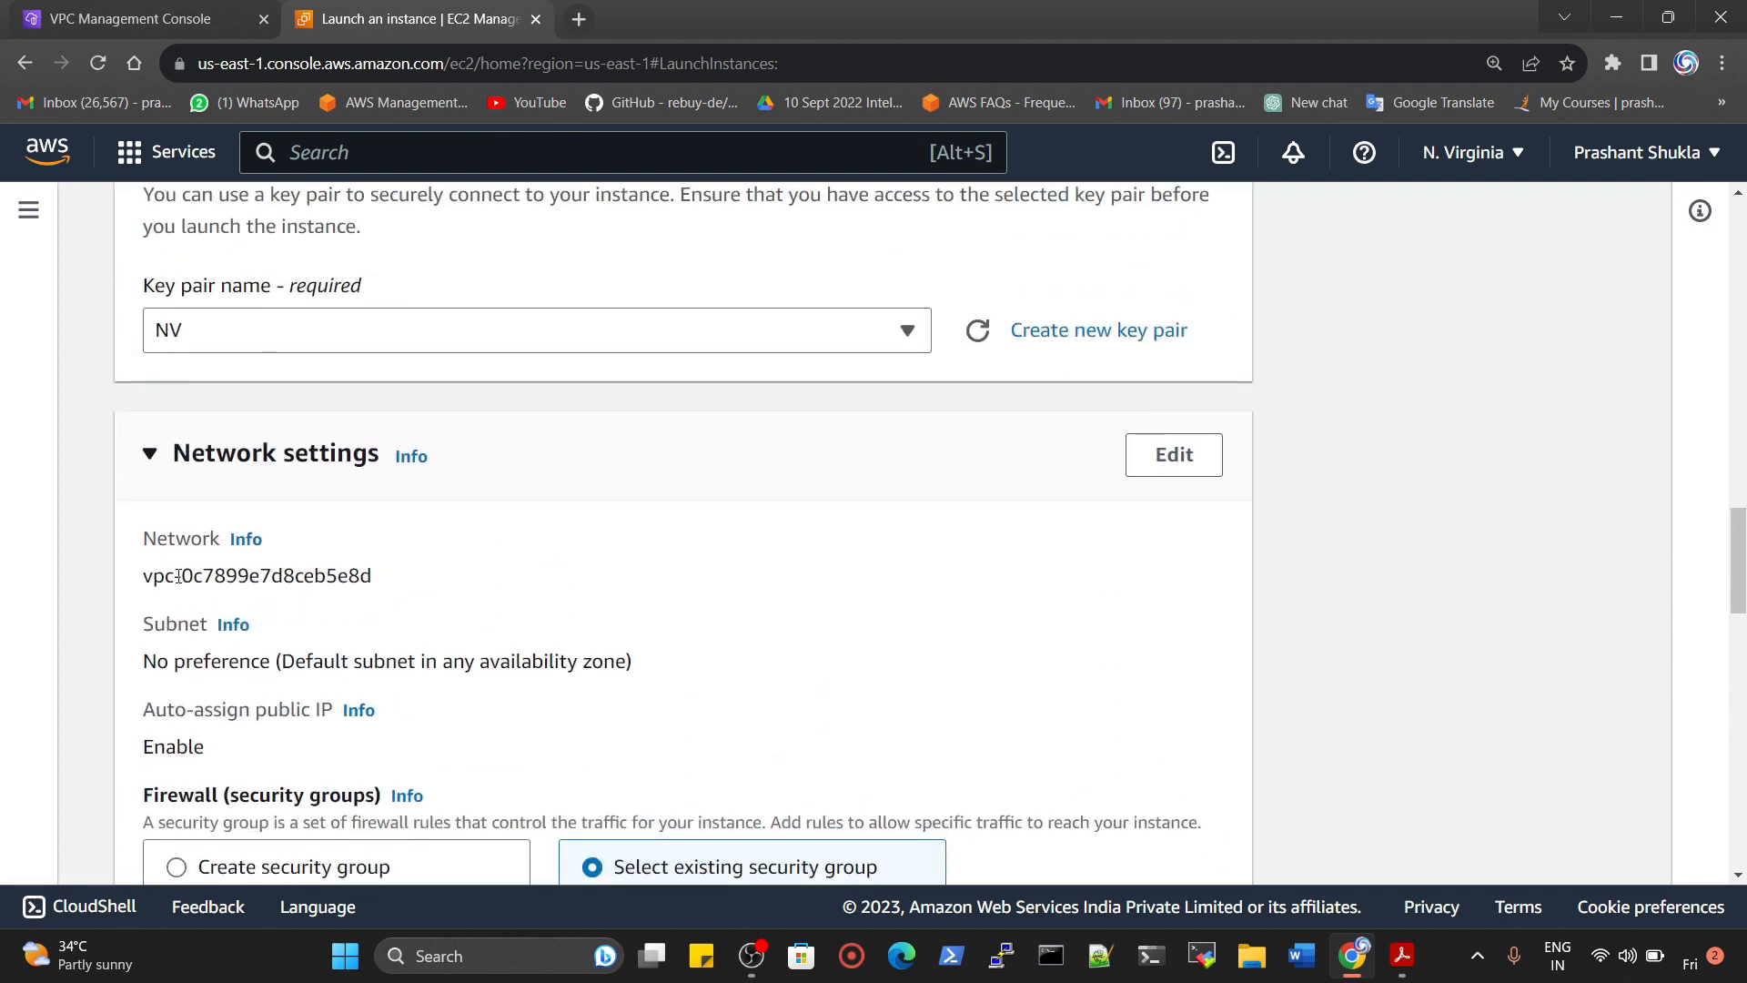
pyautogui.click(1174, 454)
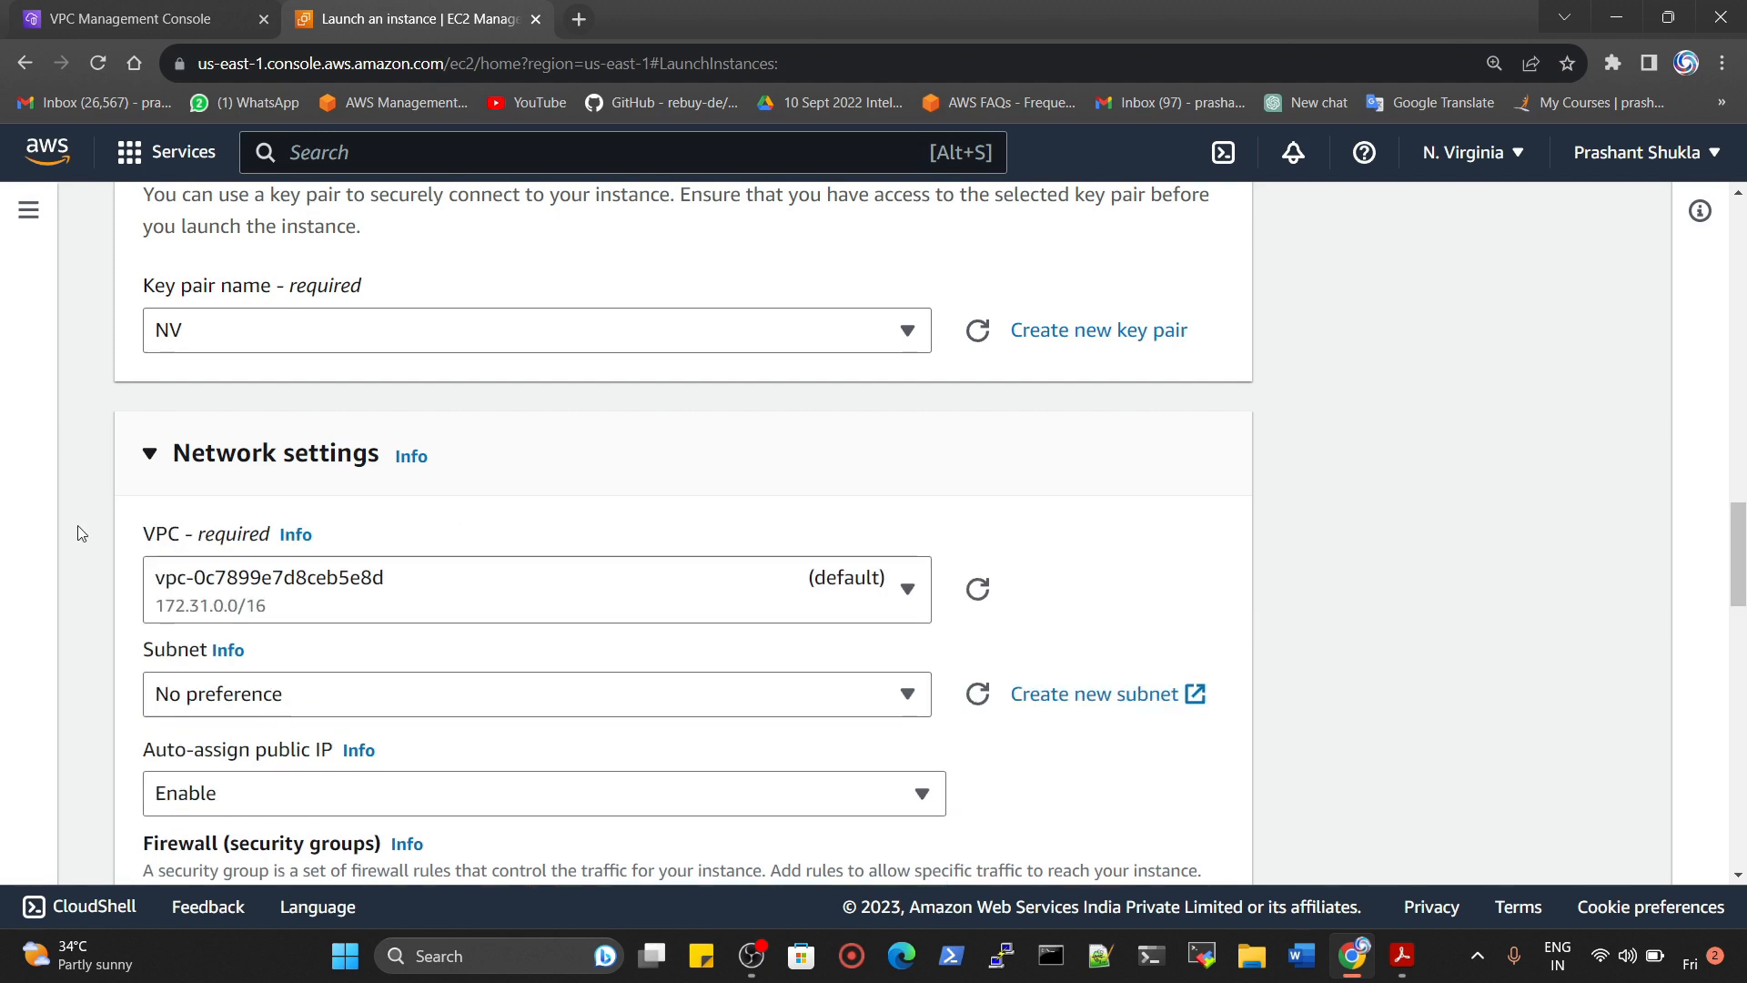
pyautogui.click(435, 598)
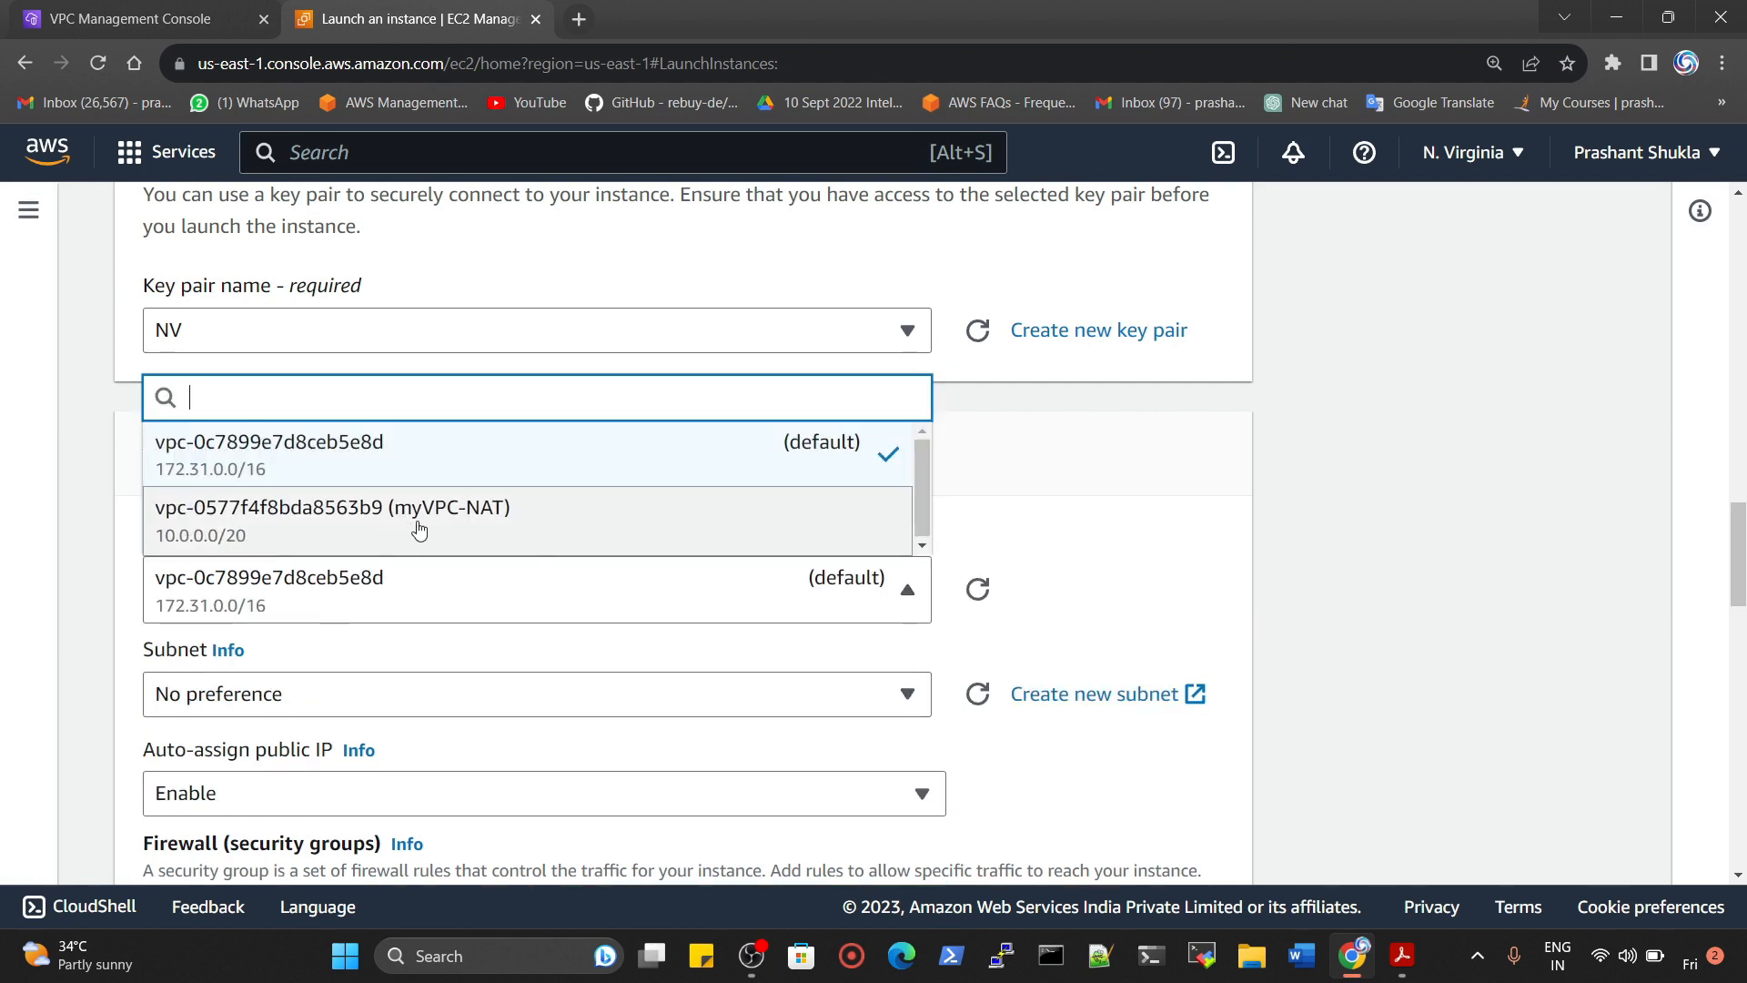
pyautogui.click(382, 532)
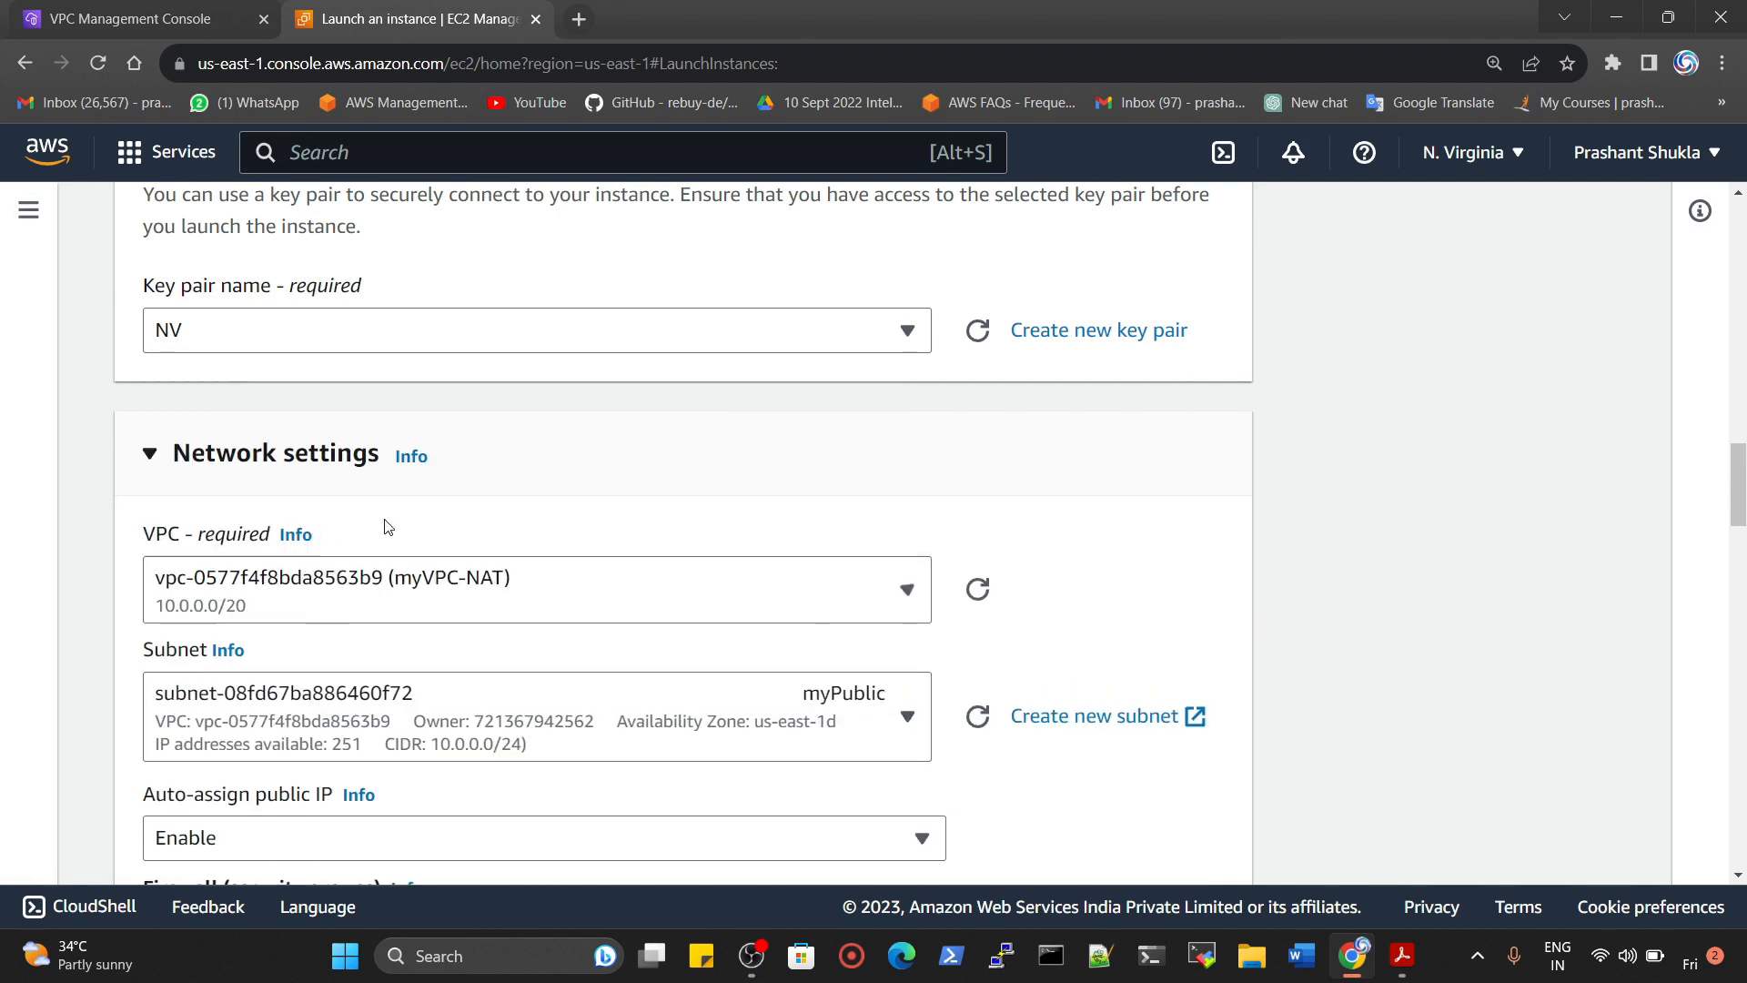
pyautogui.scroll(-2, 532, 555)
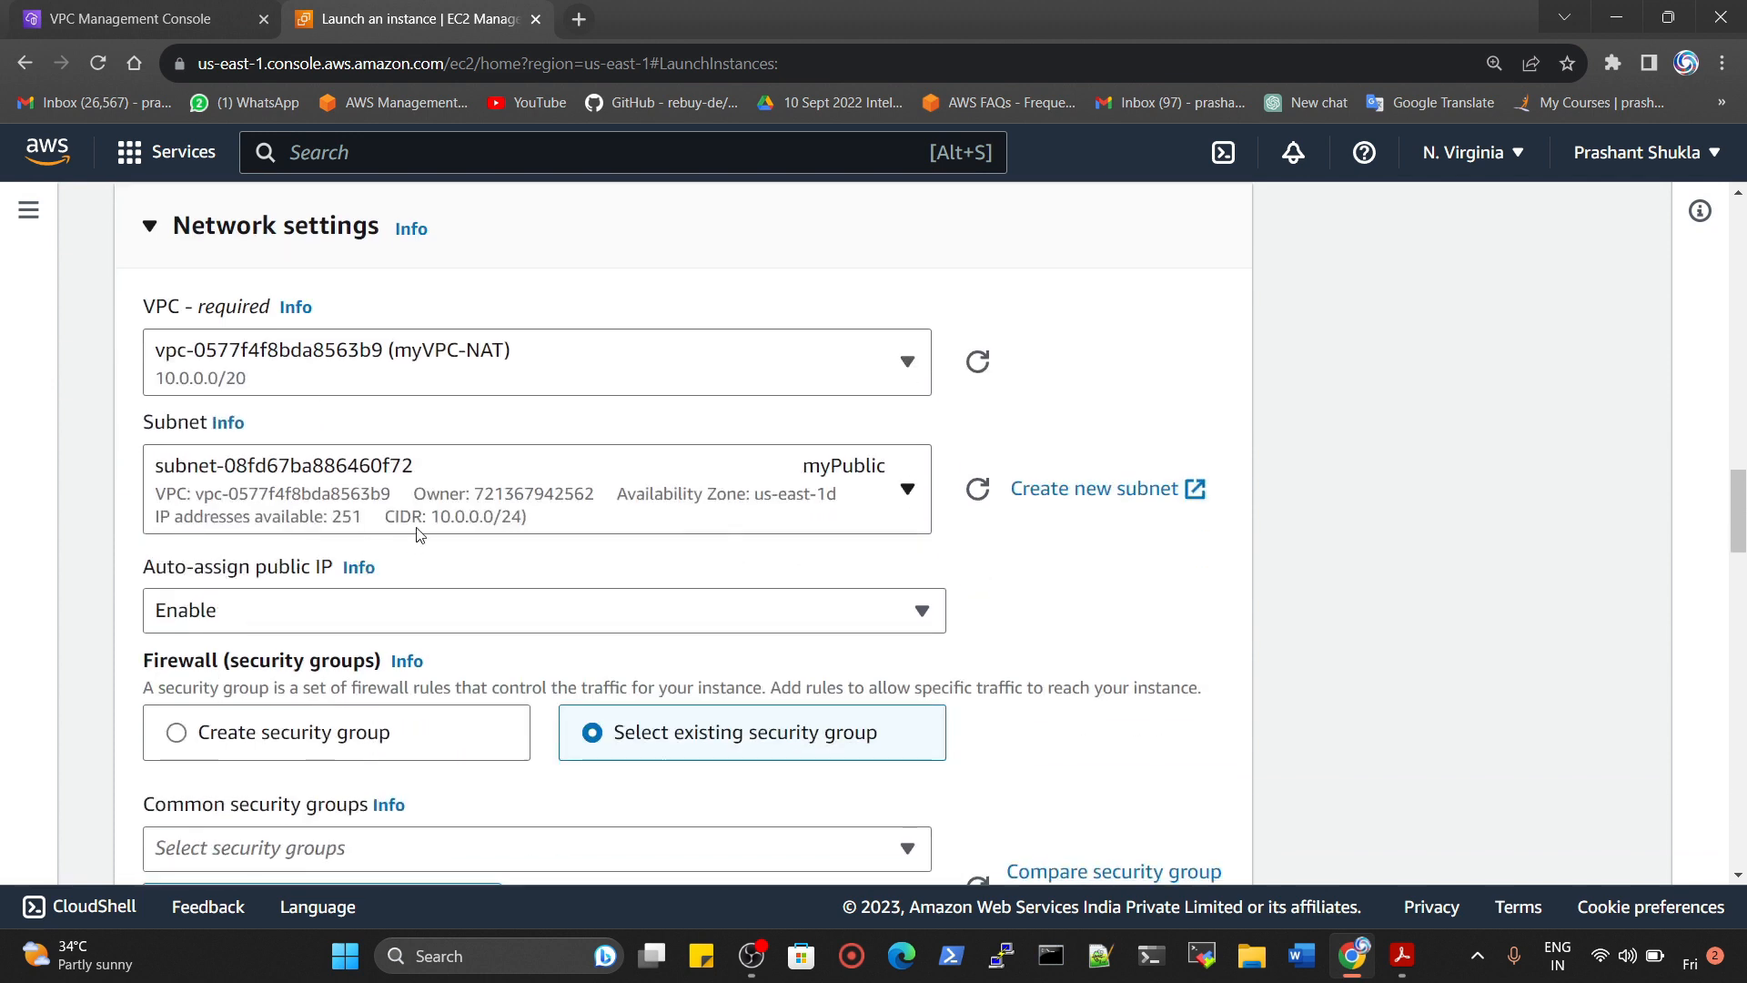
pyautogui.click(861, 494)
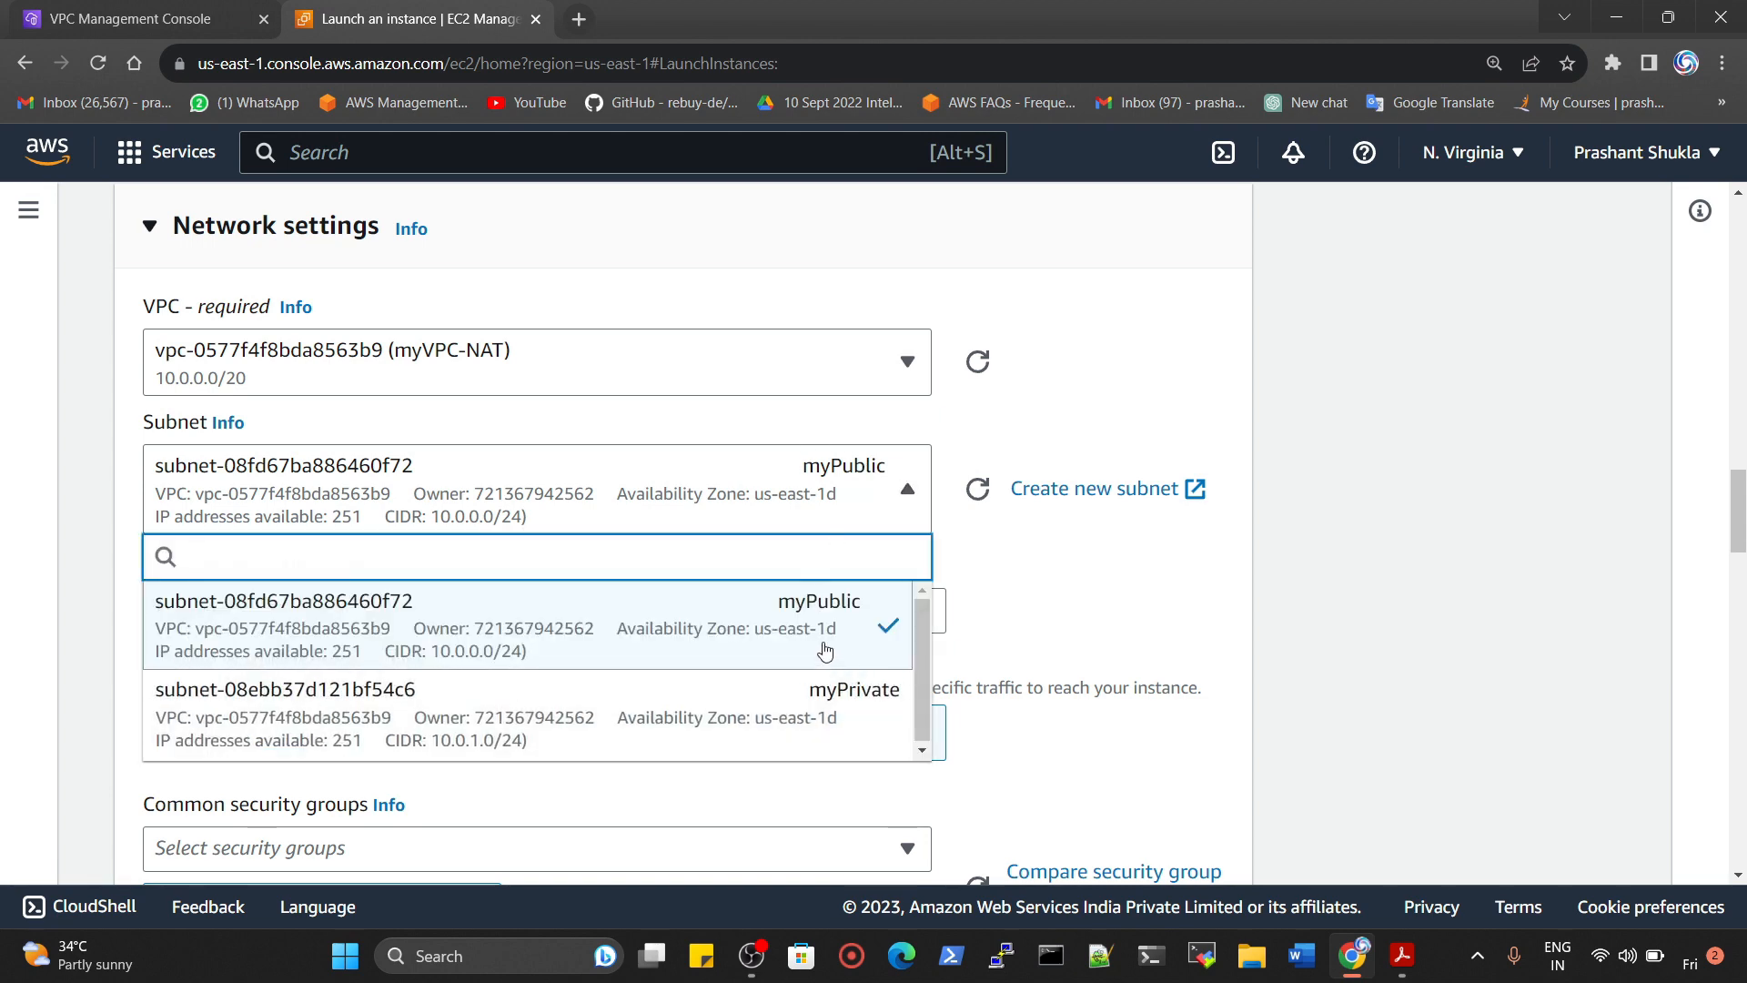
pyautogui.click(824, 608)
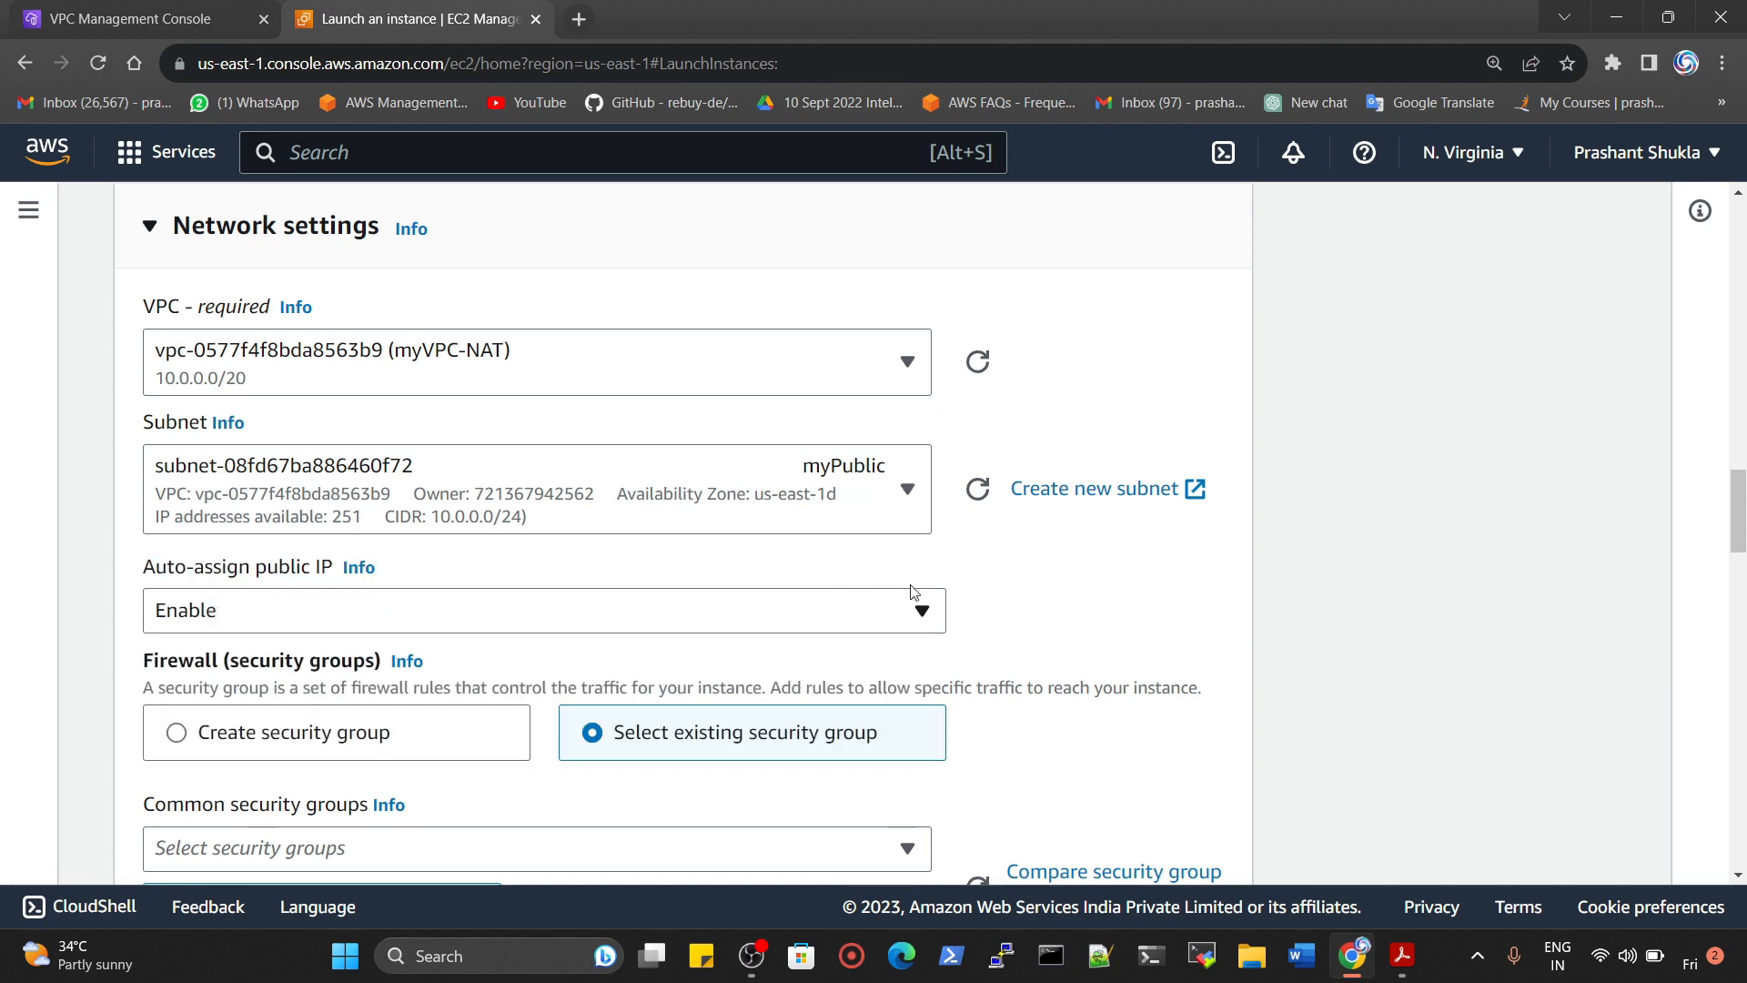
# Add the default security group that belongs to the myVPC-NAT VPC to the instance
pyautogui.scroll(-4, 557, 557)
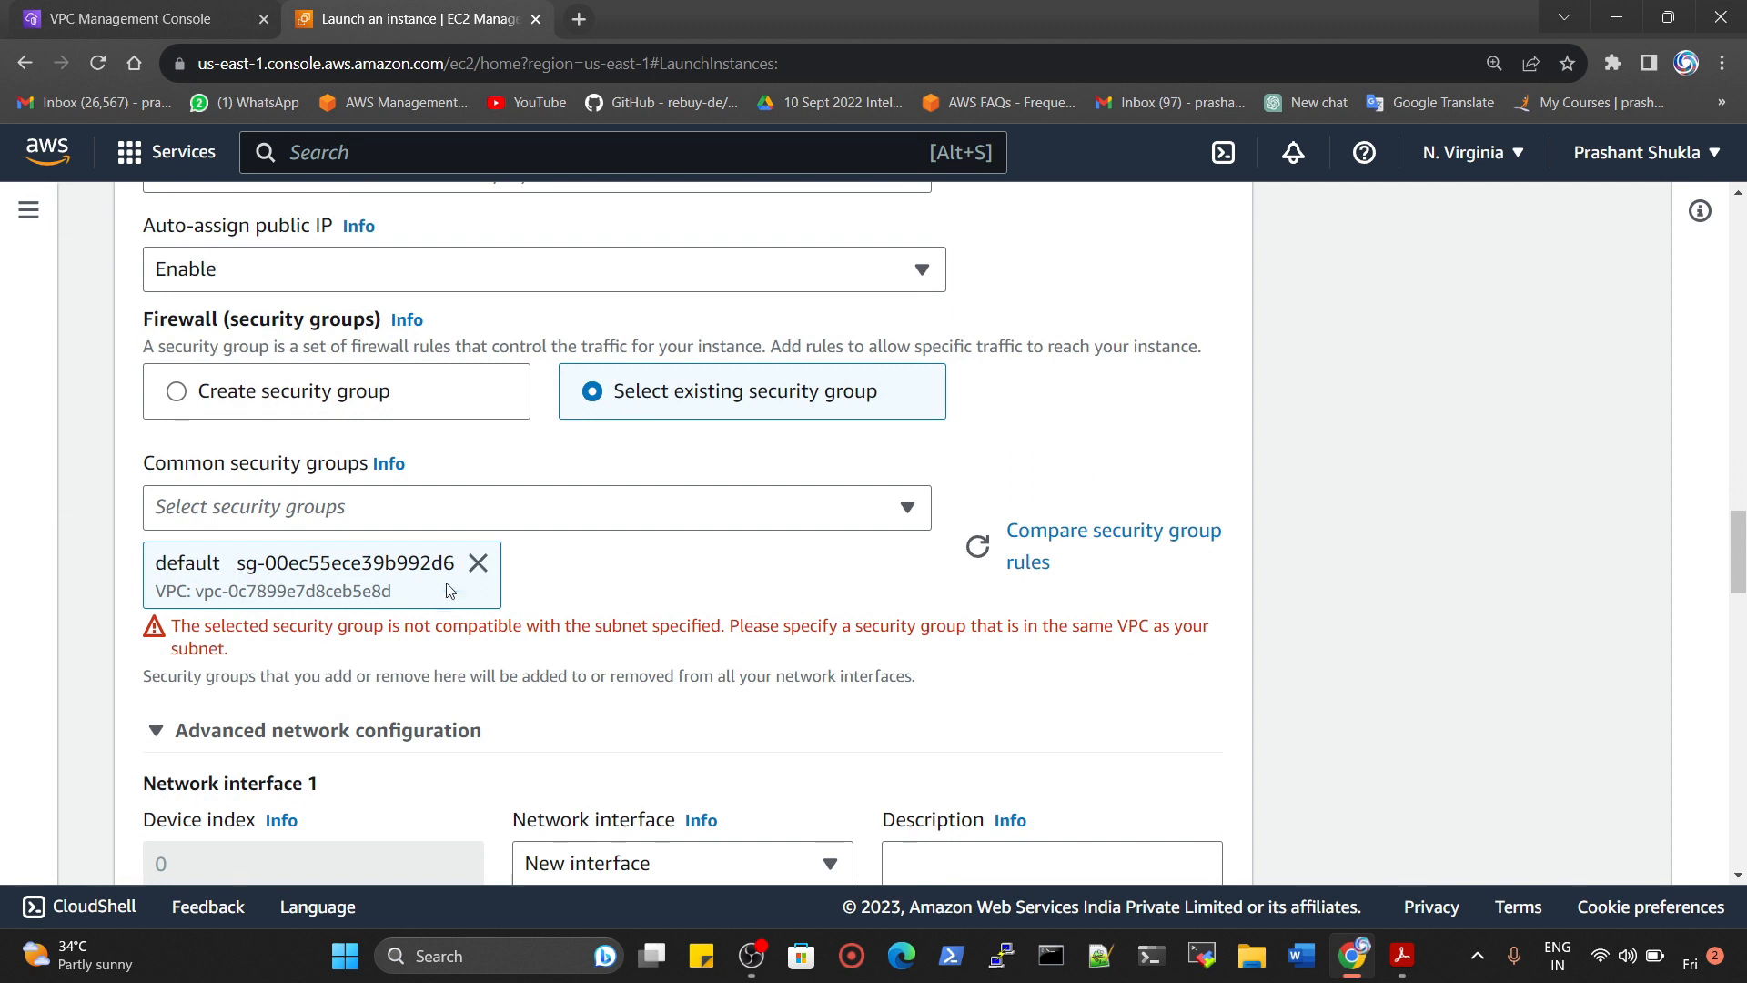
pyautogui.click(473, 519)
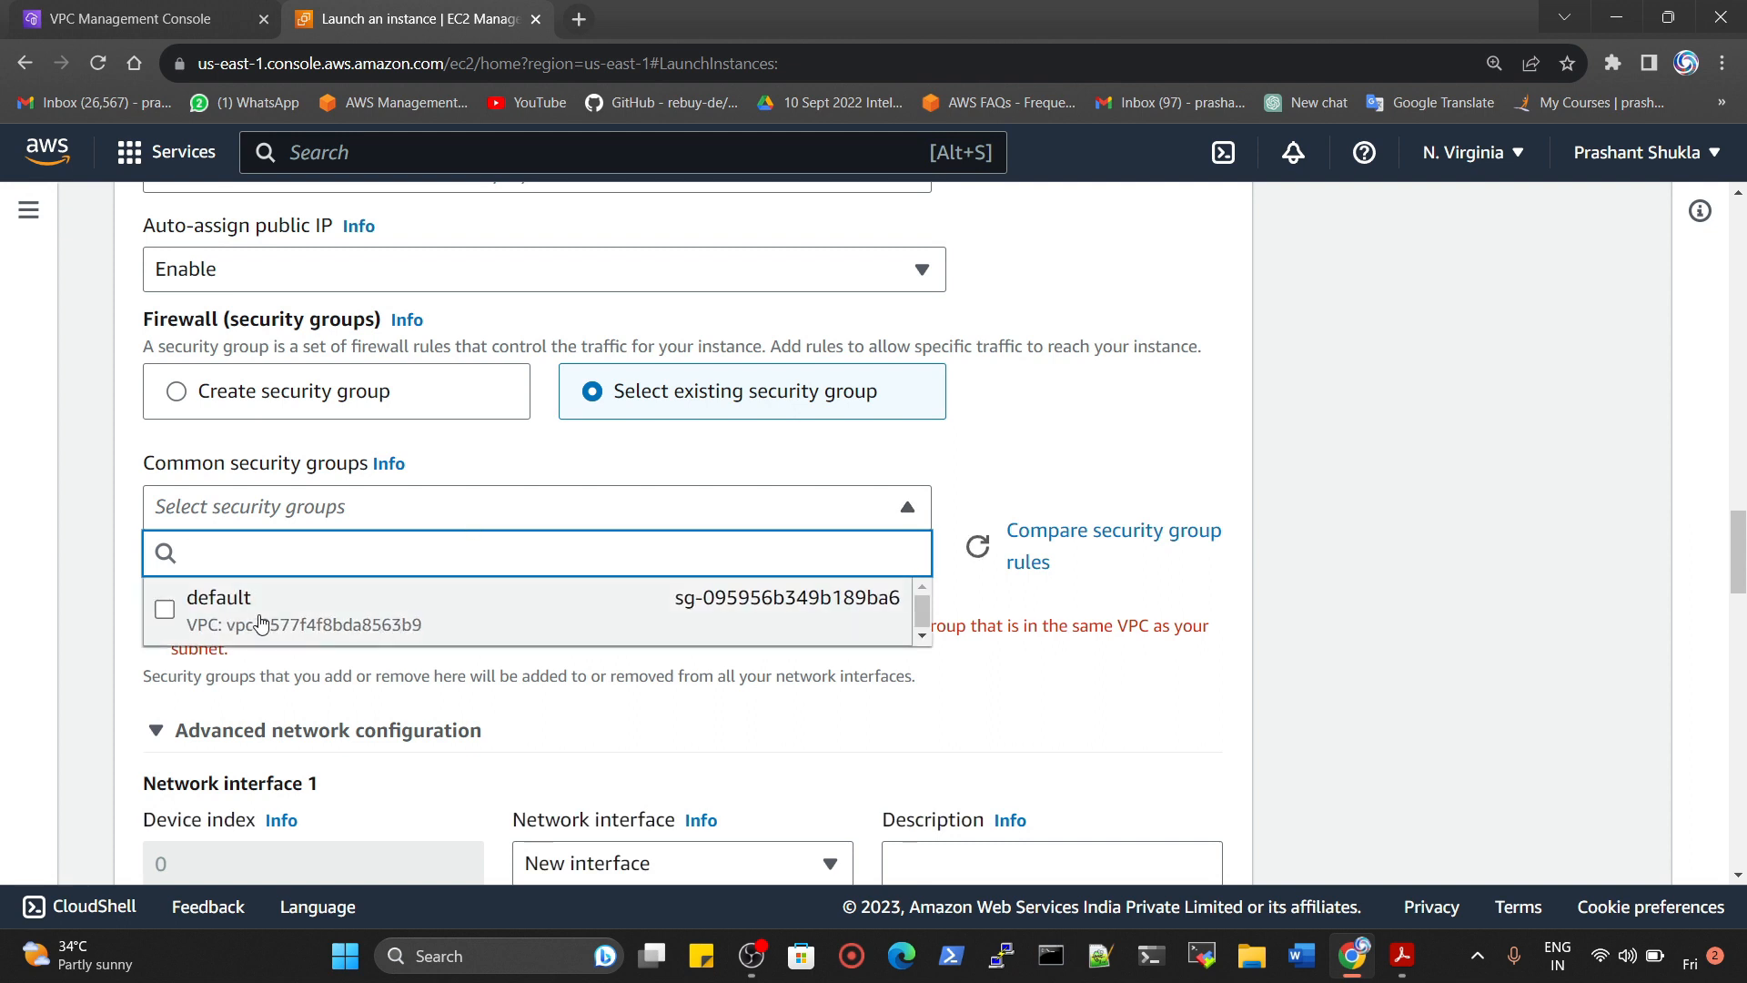
pyautogui.click(259, 621)
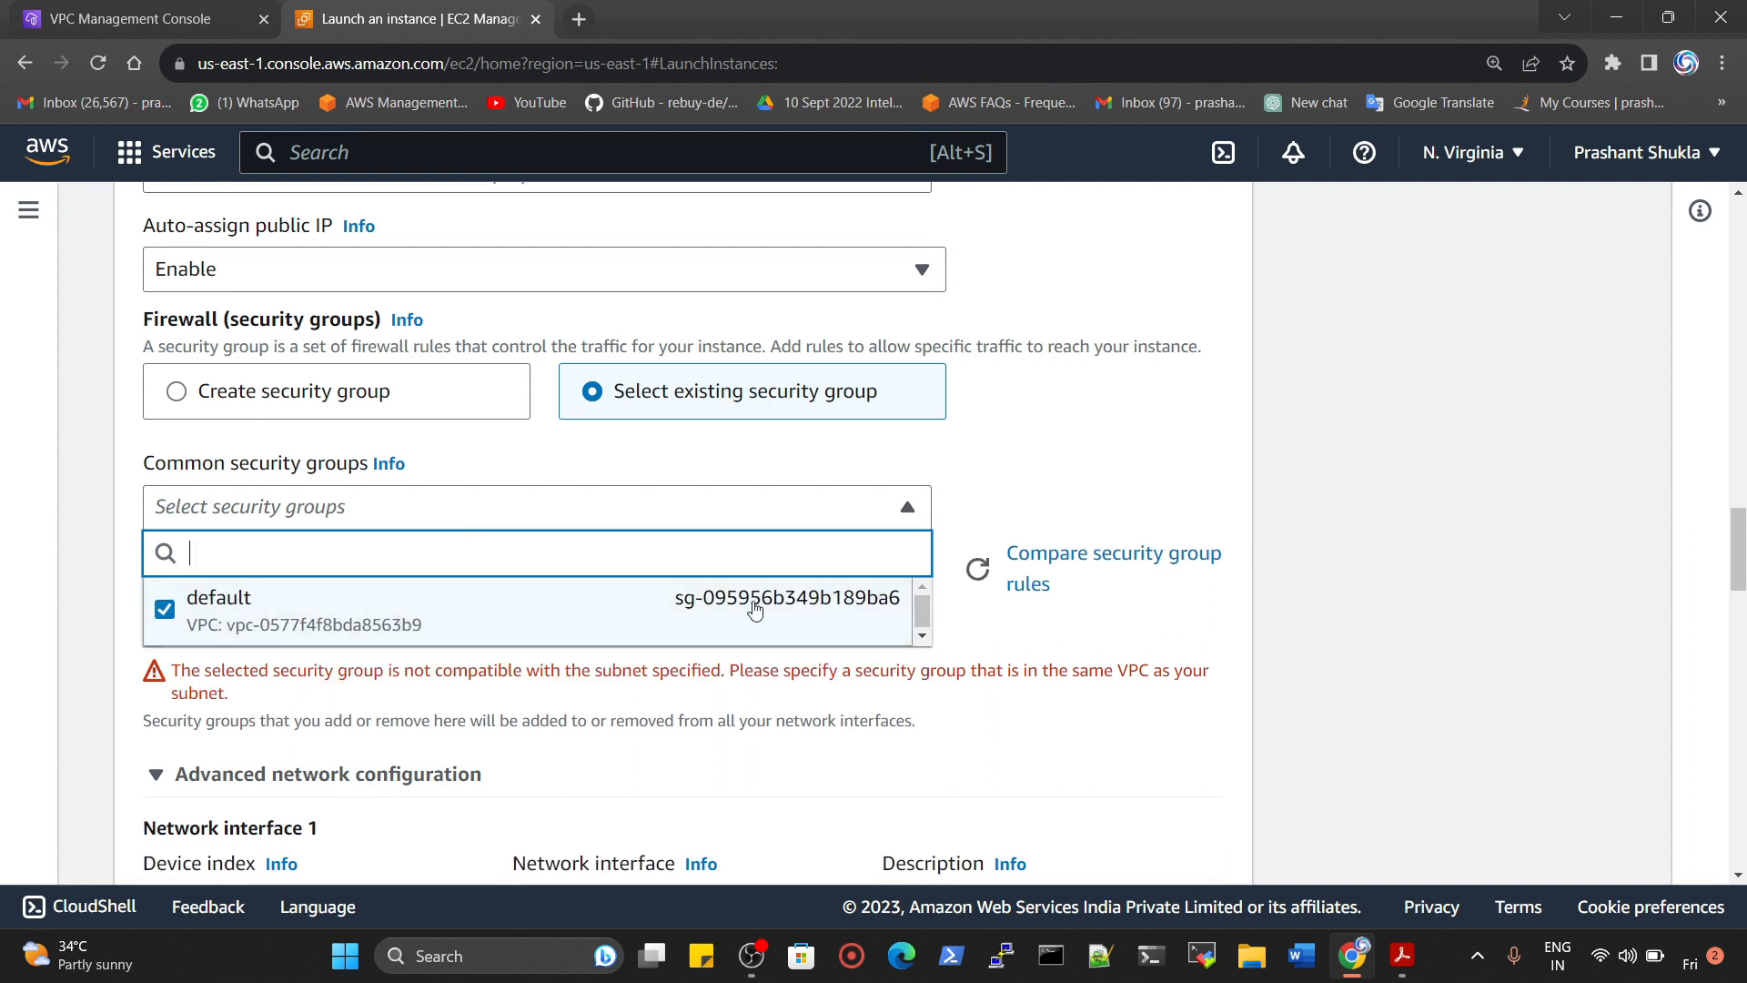
# Examine the details page of the myVPC-NAT VPC in the VPC console, including its ID and resource map
pyautogui.click(164, 19)
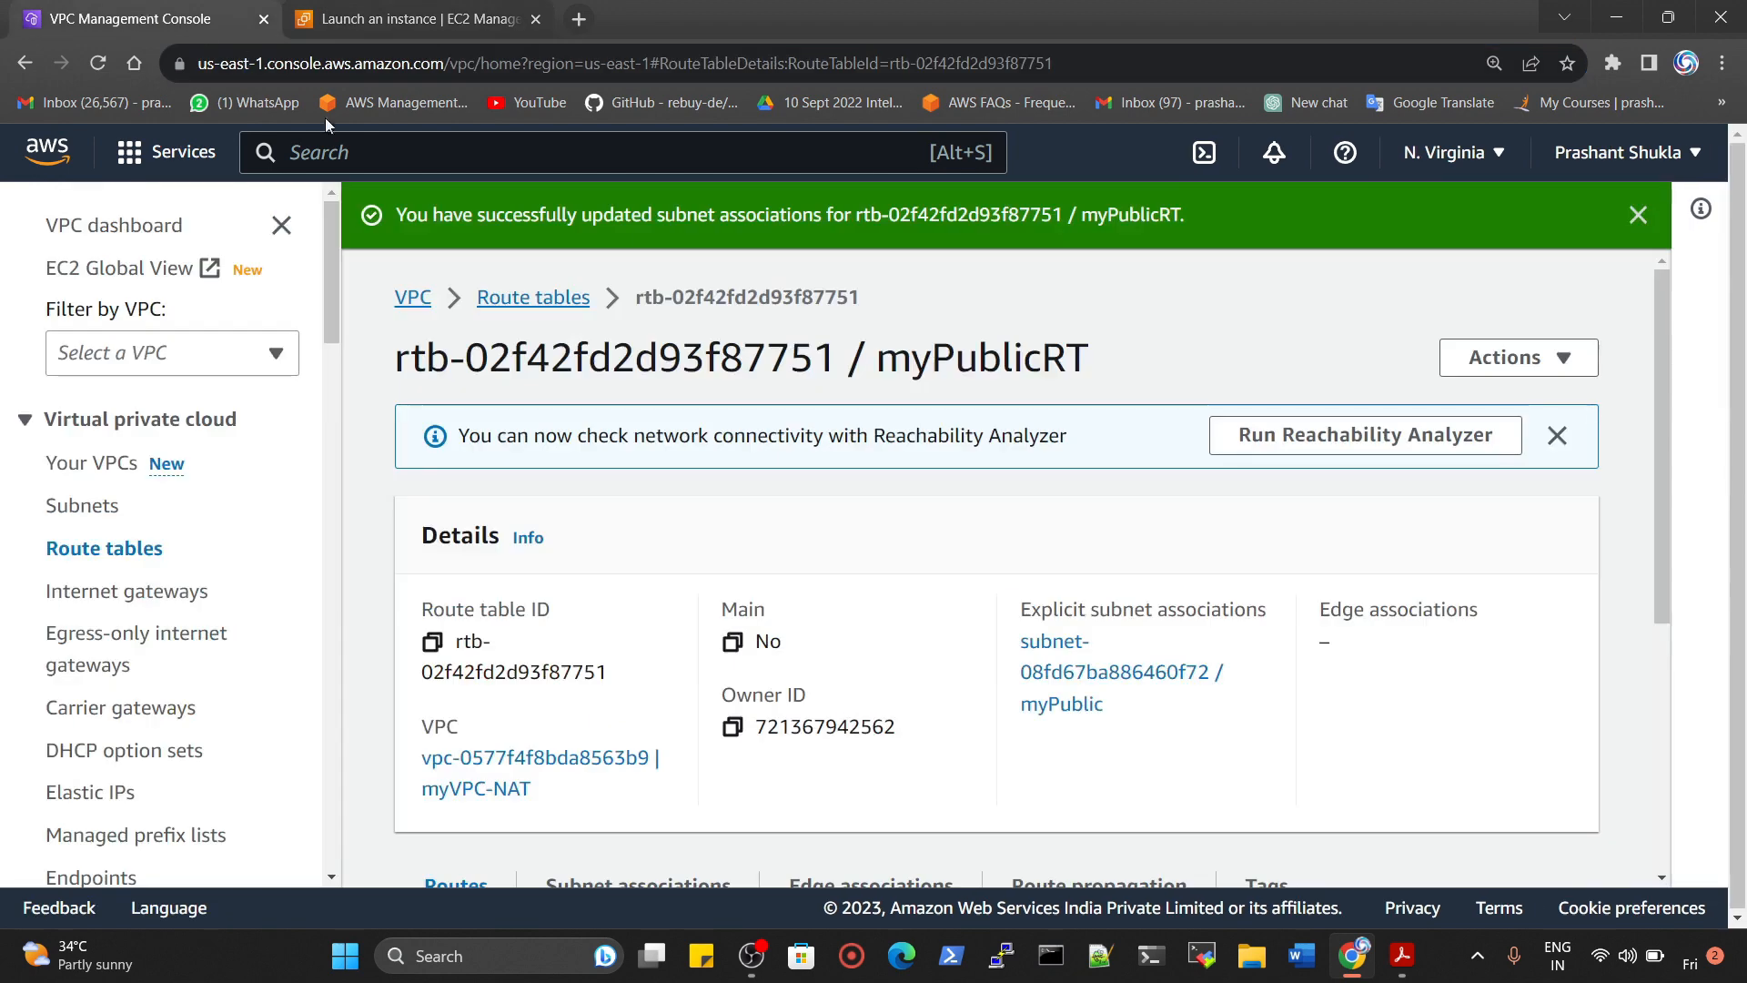
pyautogui.click(426, 298)
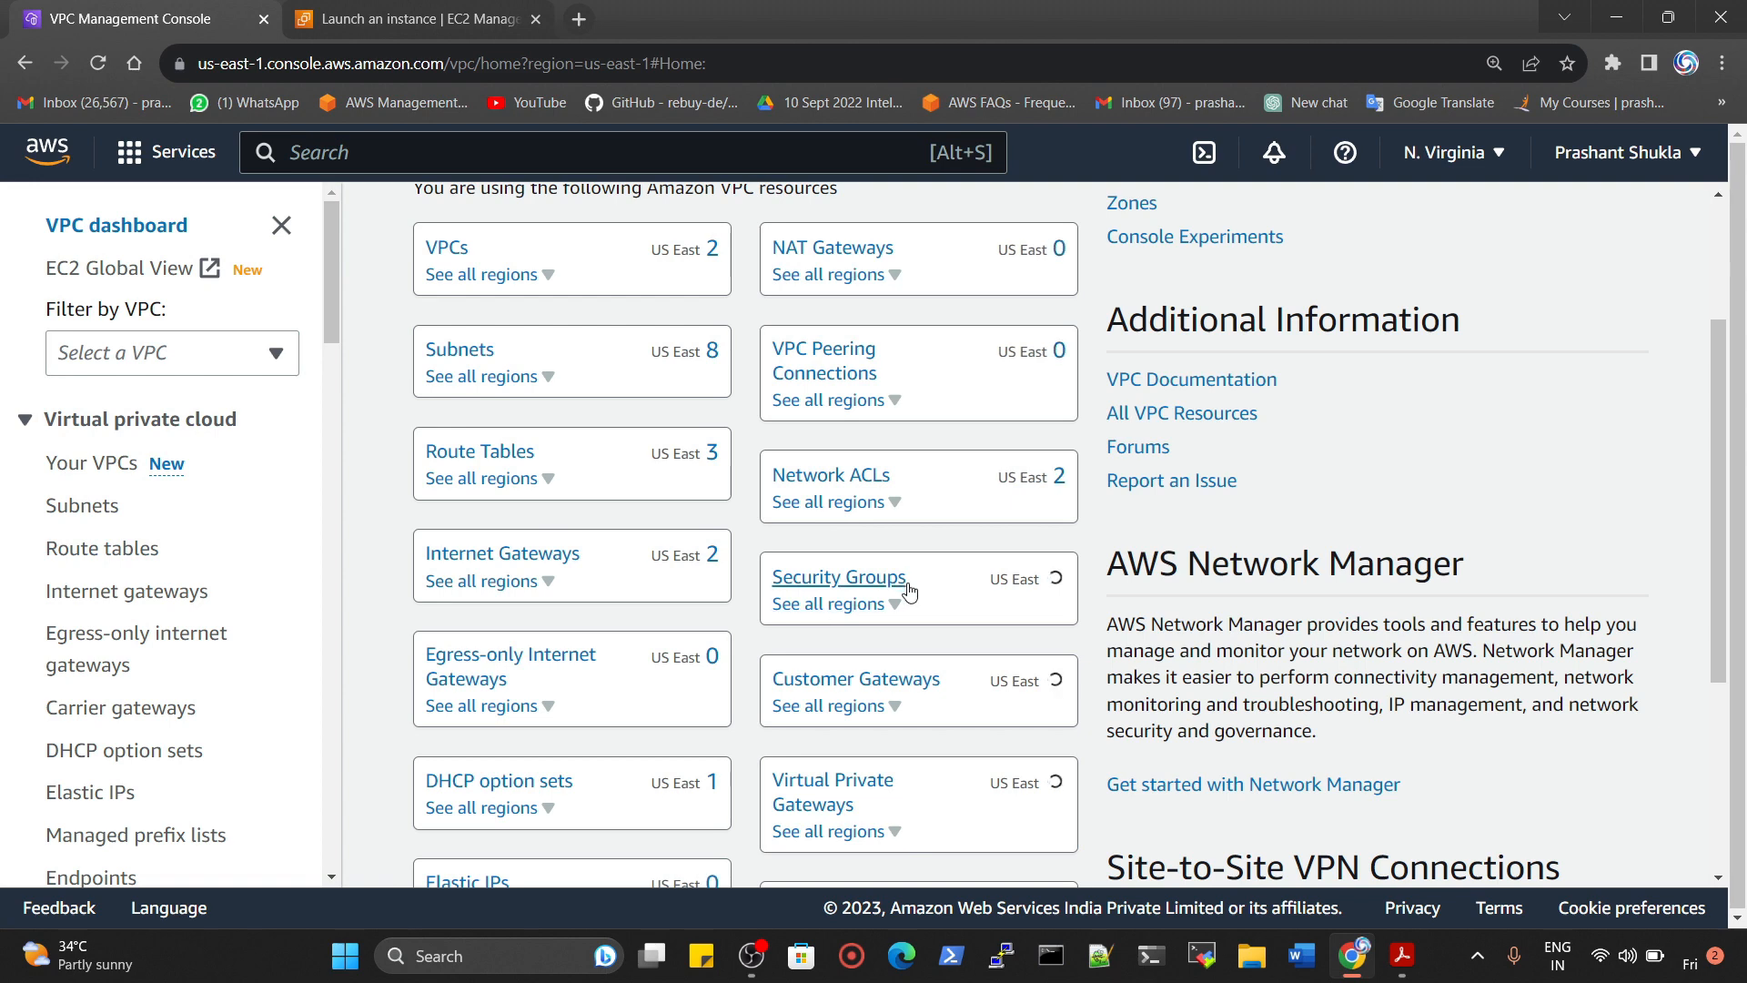
pyautogui.scroll(3, 897, 583)
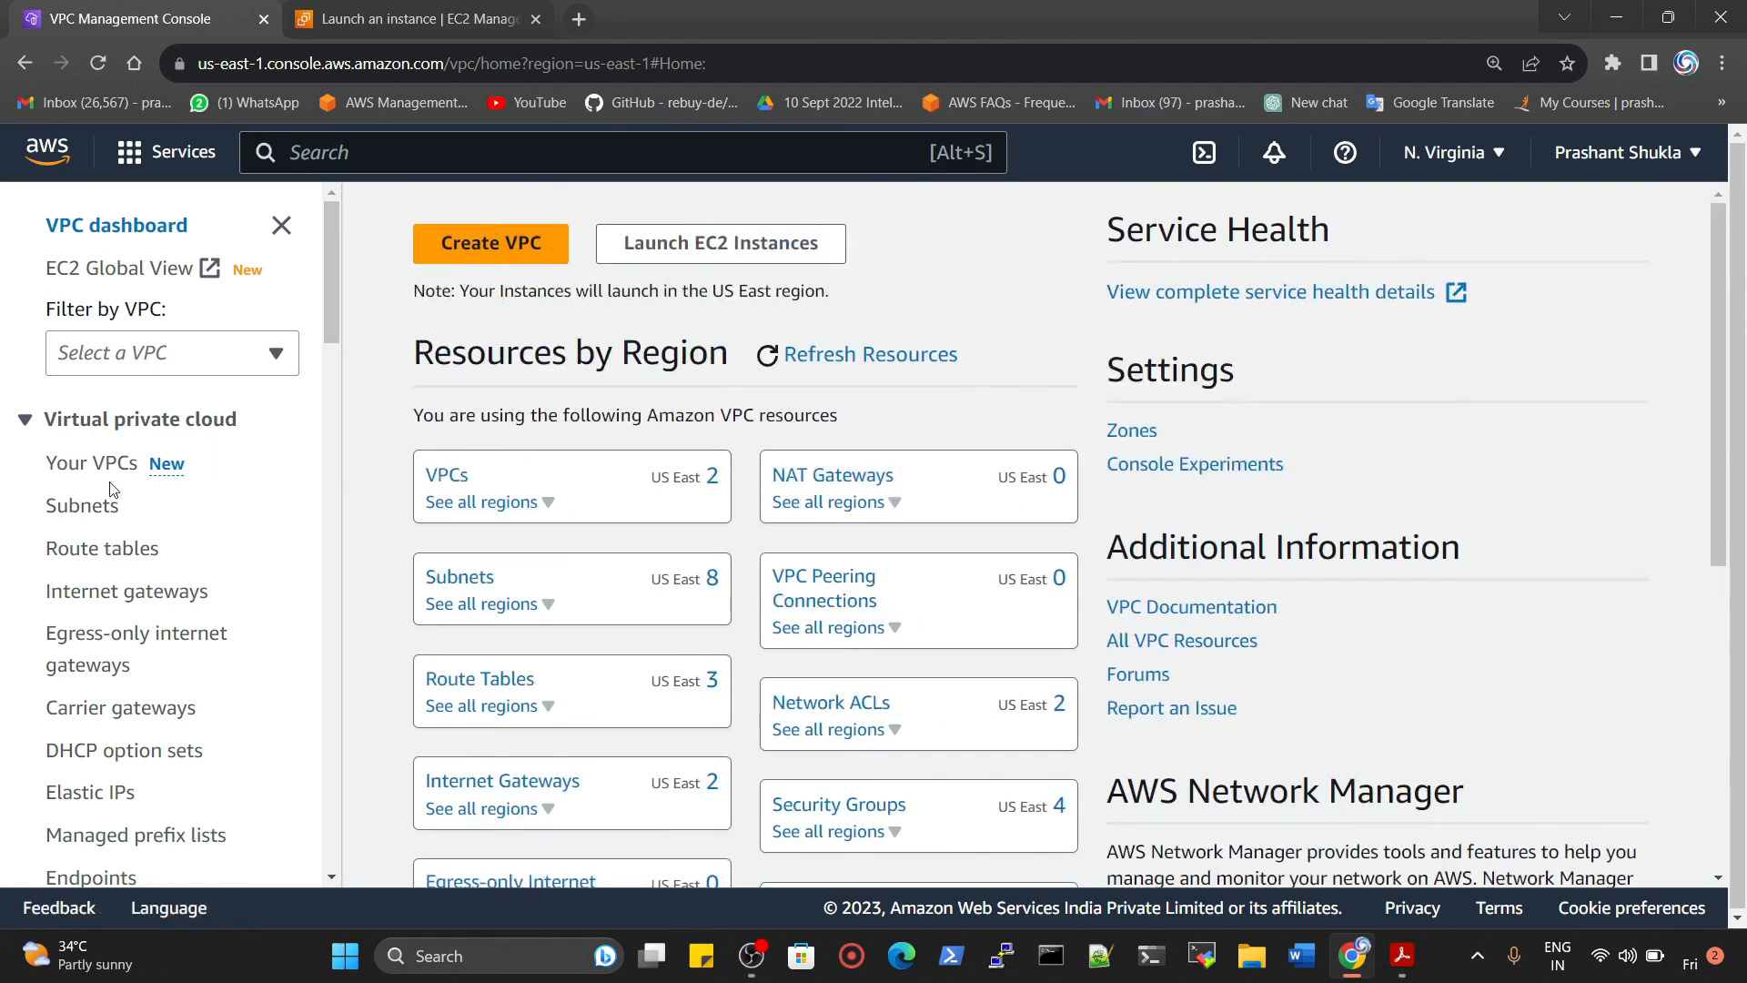
pyautogui.click(448, 477)
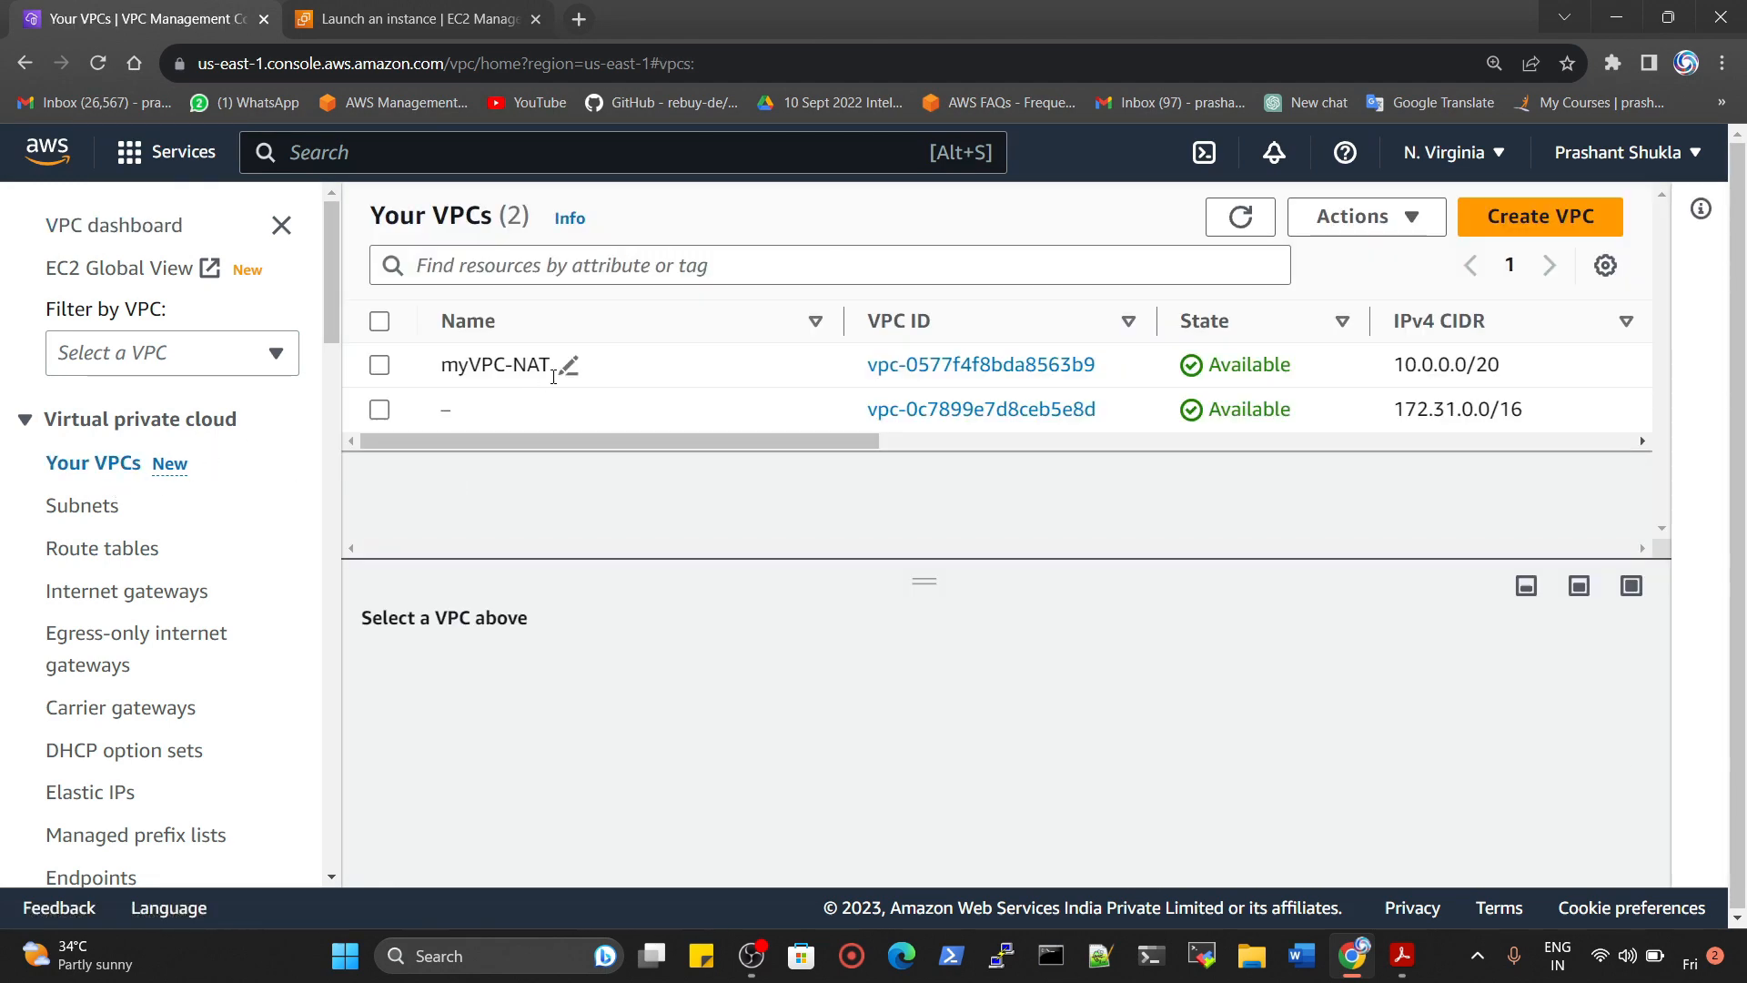
pyautogui.click(936, 373)
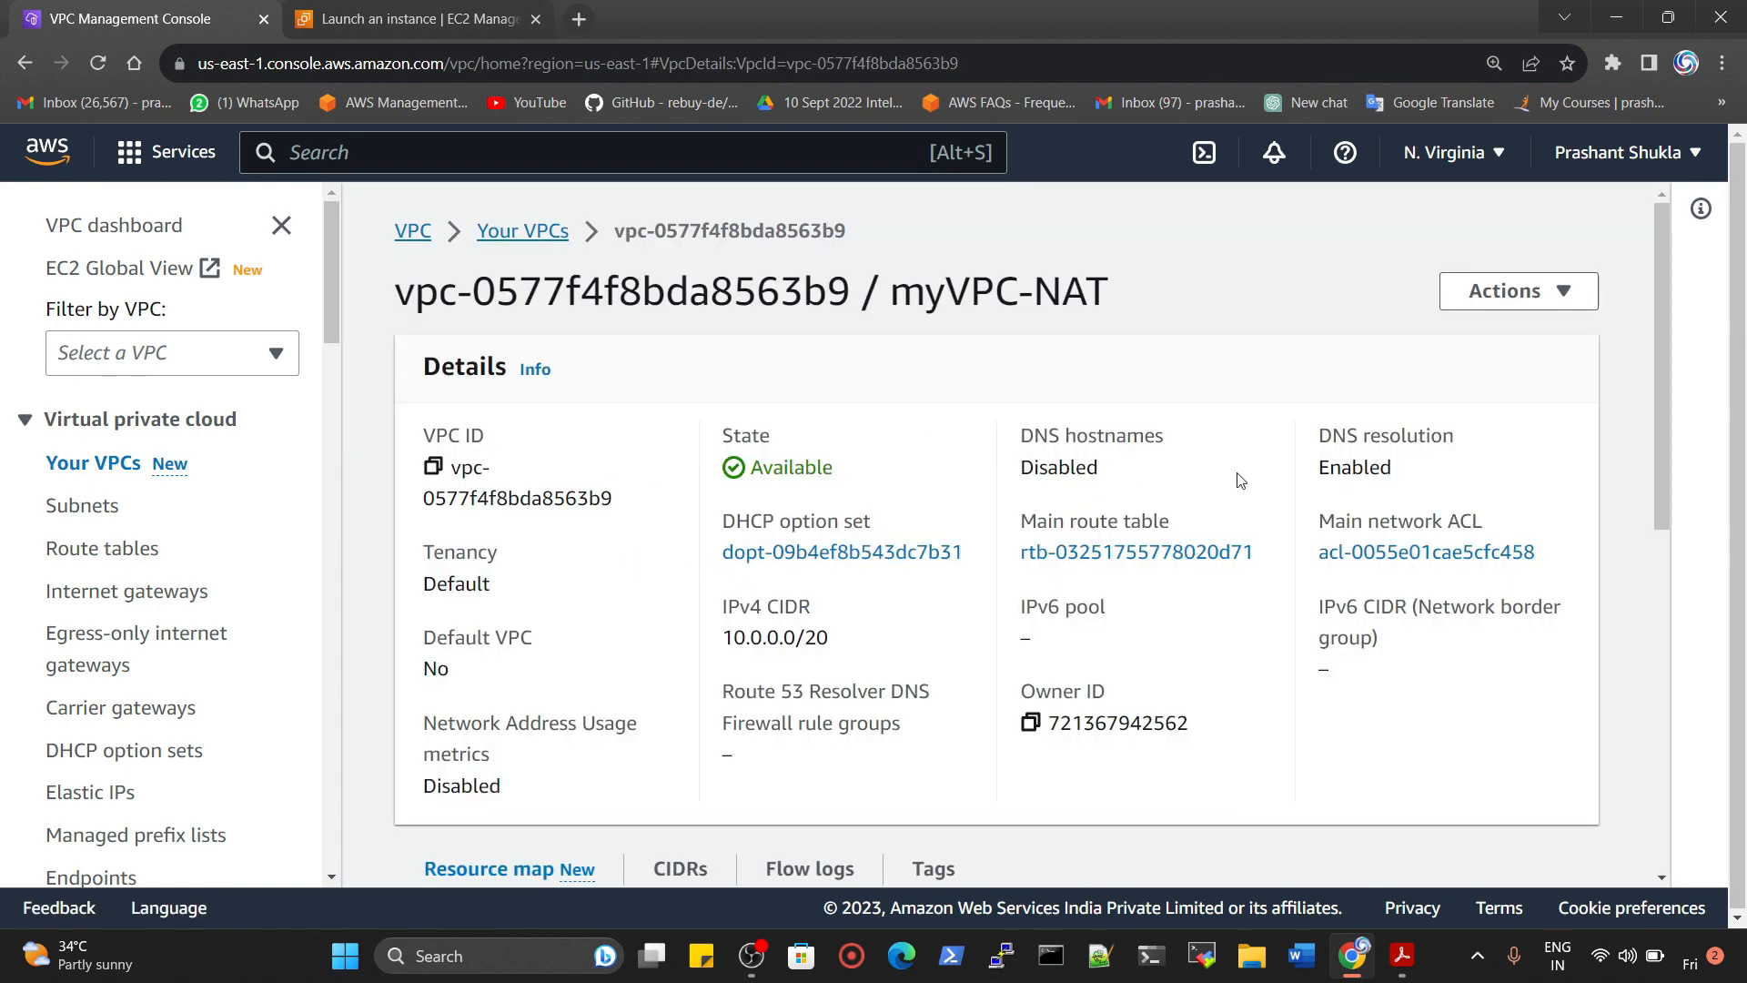
pyautogui.scroll(-5, 742, 641)
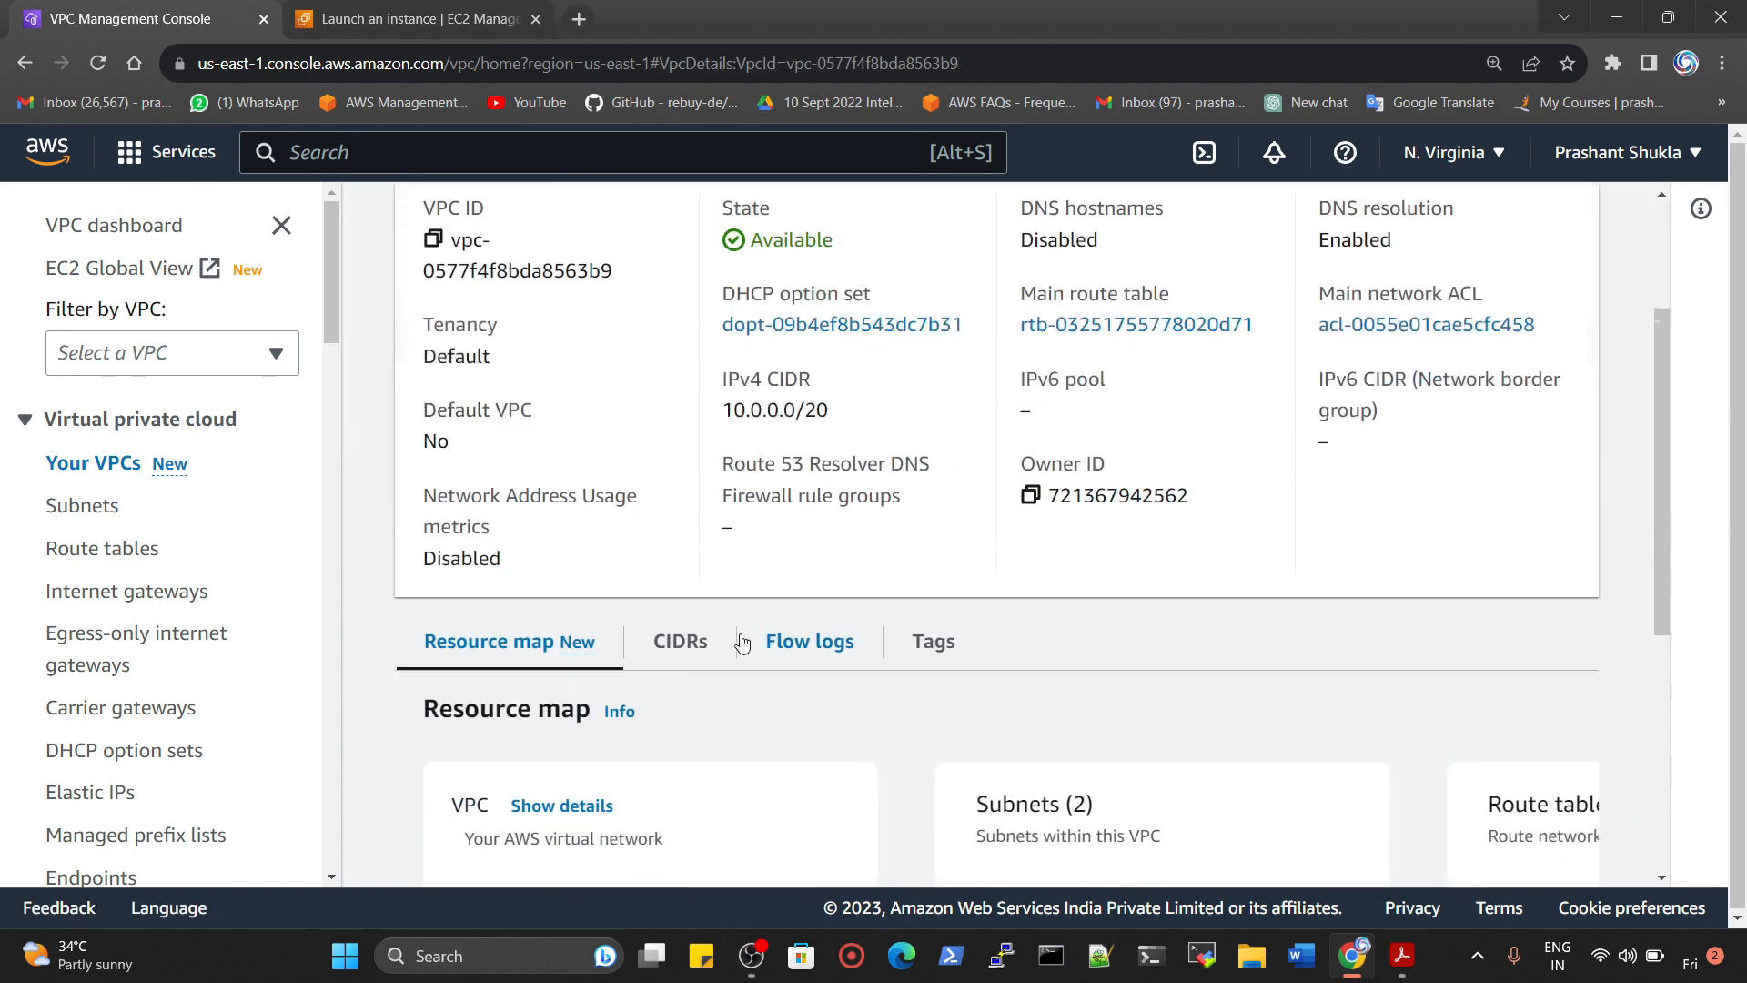
pyautogui.scroll(-1, 741, 639)
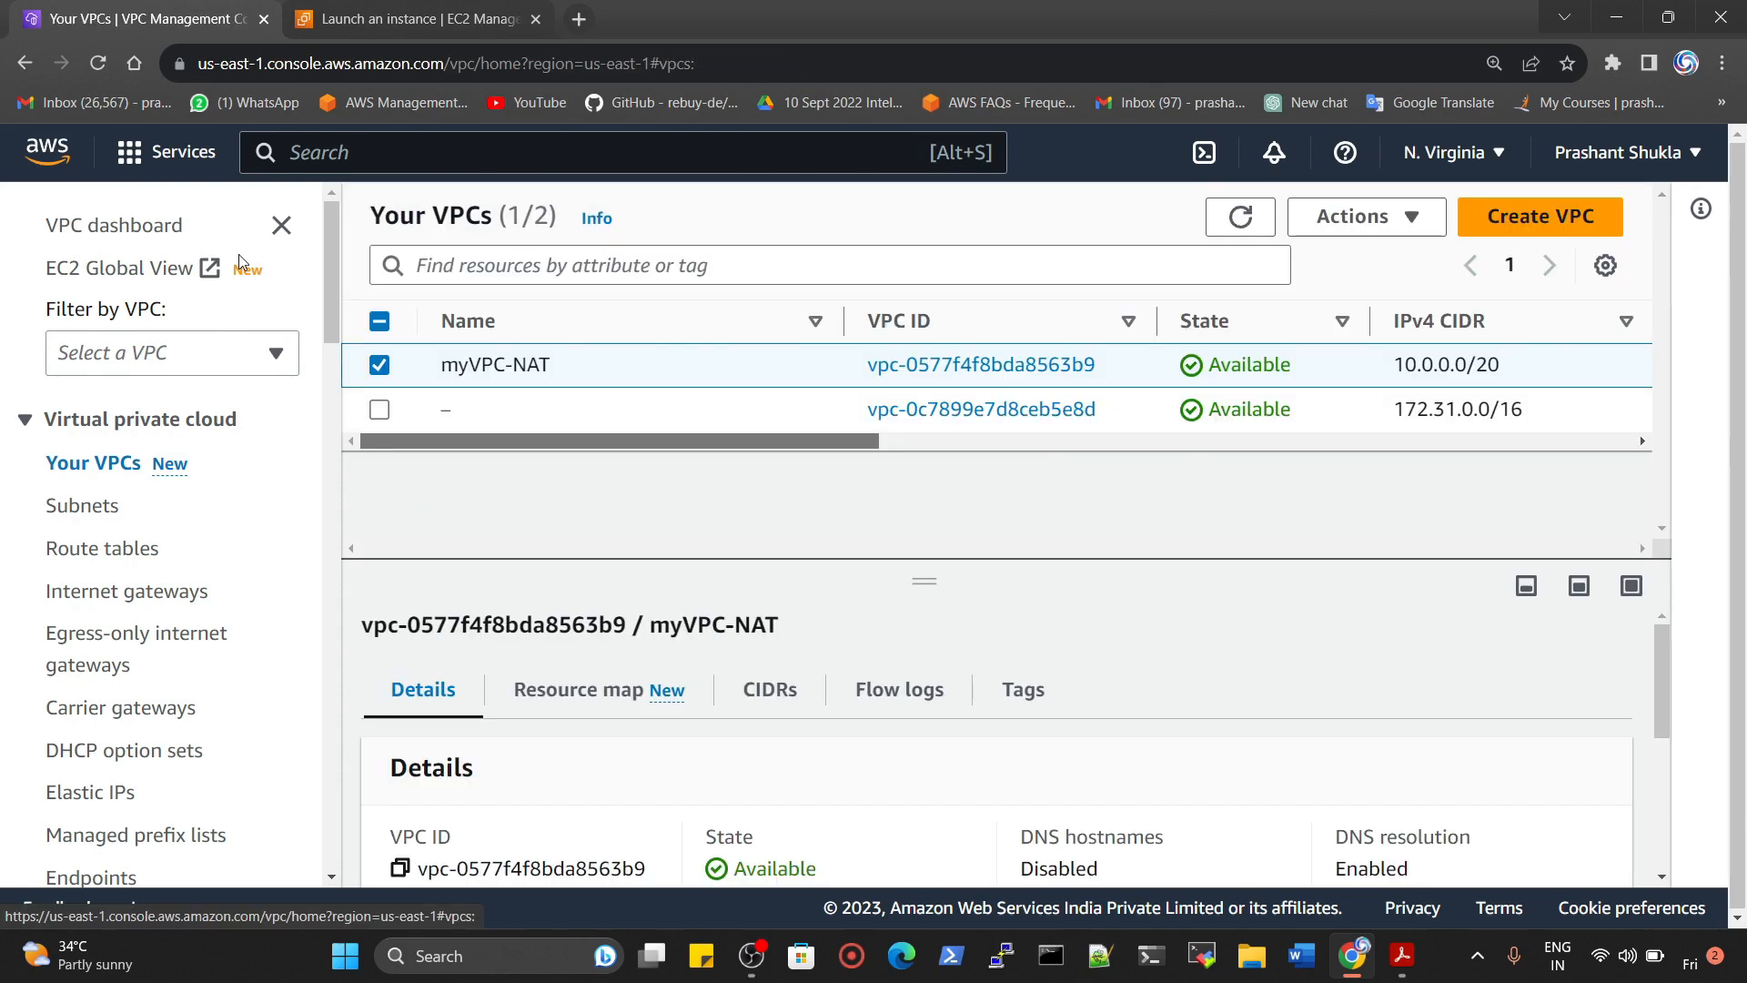
# Return to the instance launch page, switch the firewall to creating a new security group and name it NAT-Sec
pyautogui.click(380, 17)
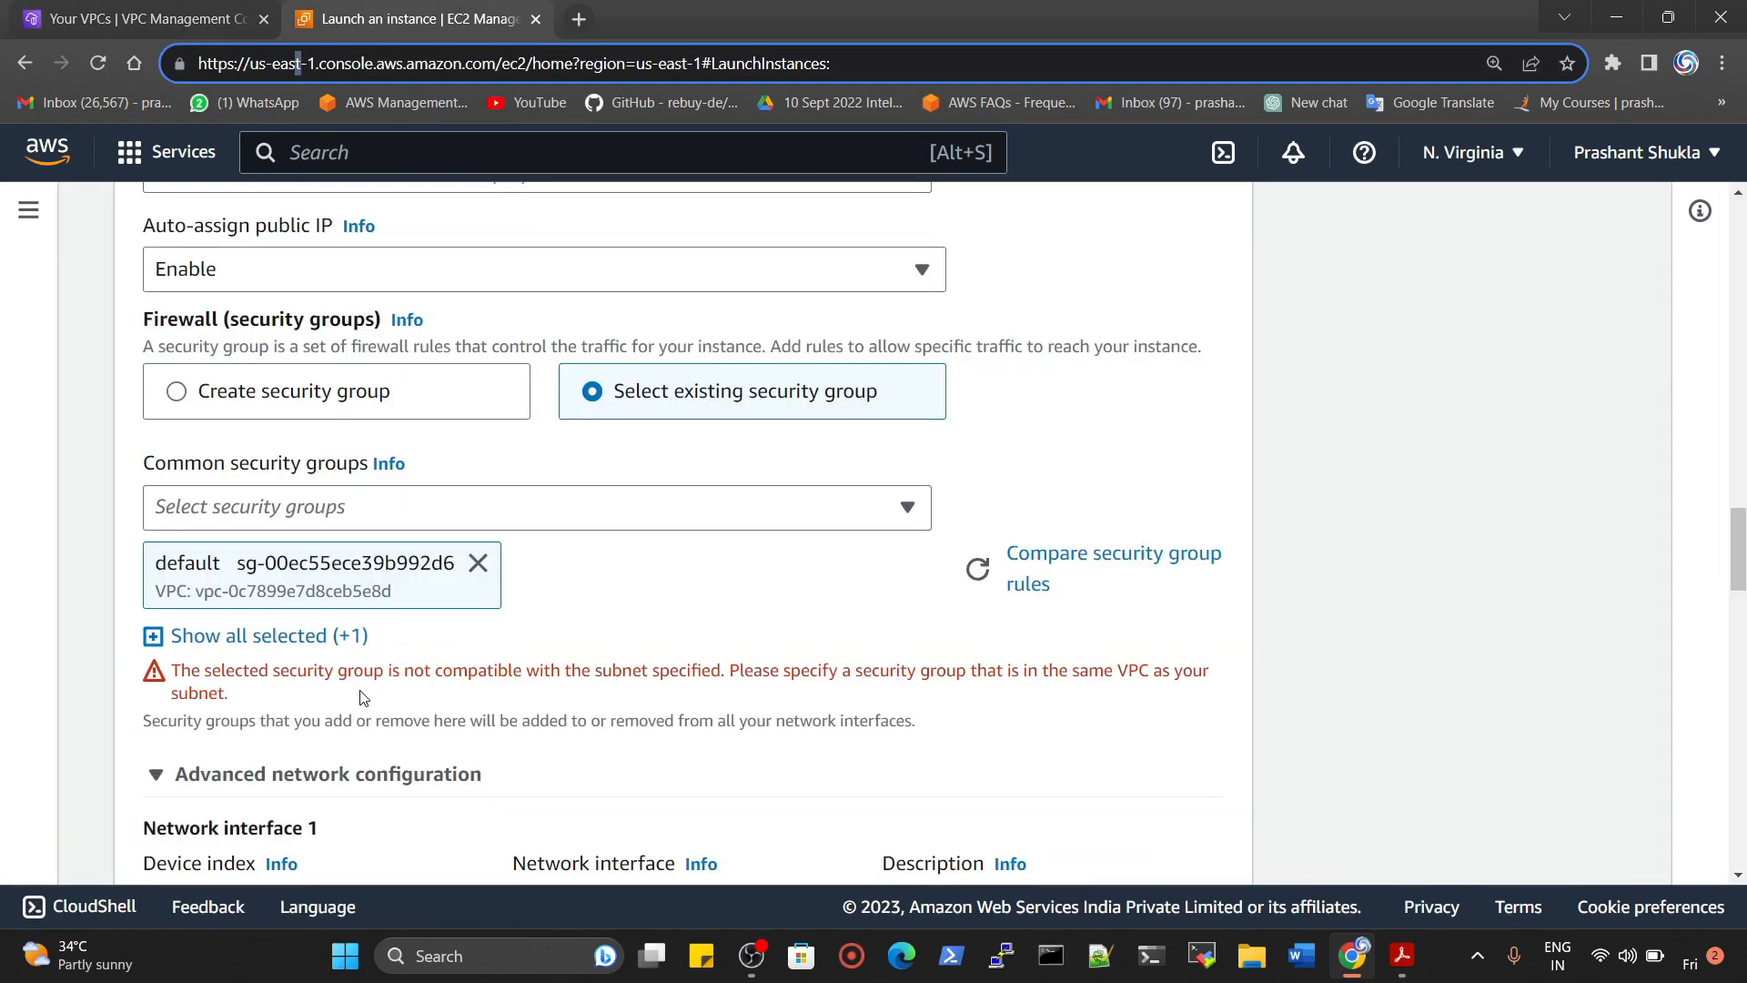
pyautogui.click(269, 639)
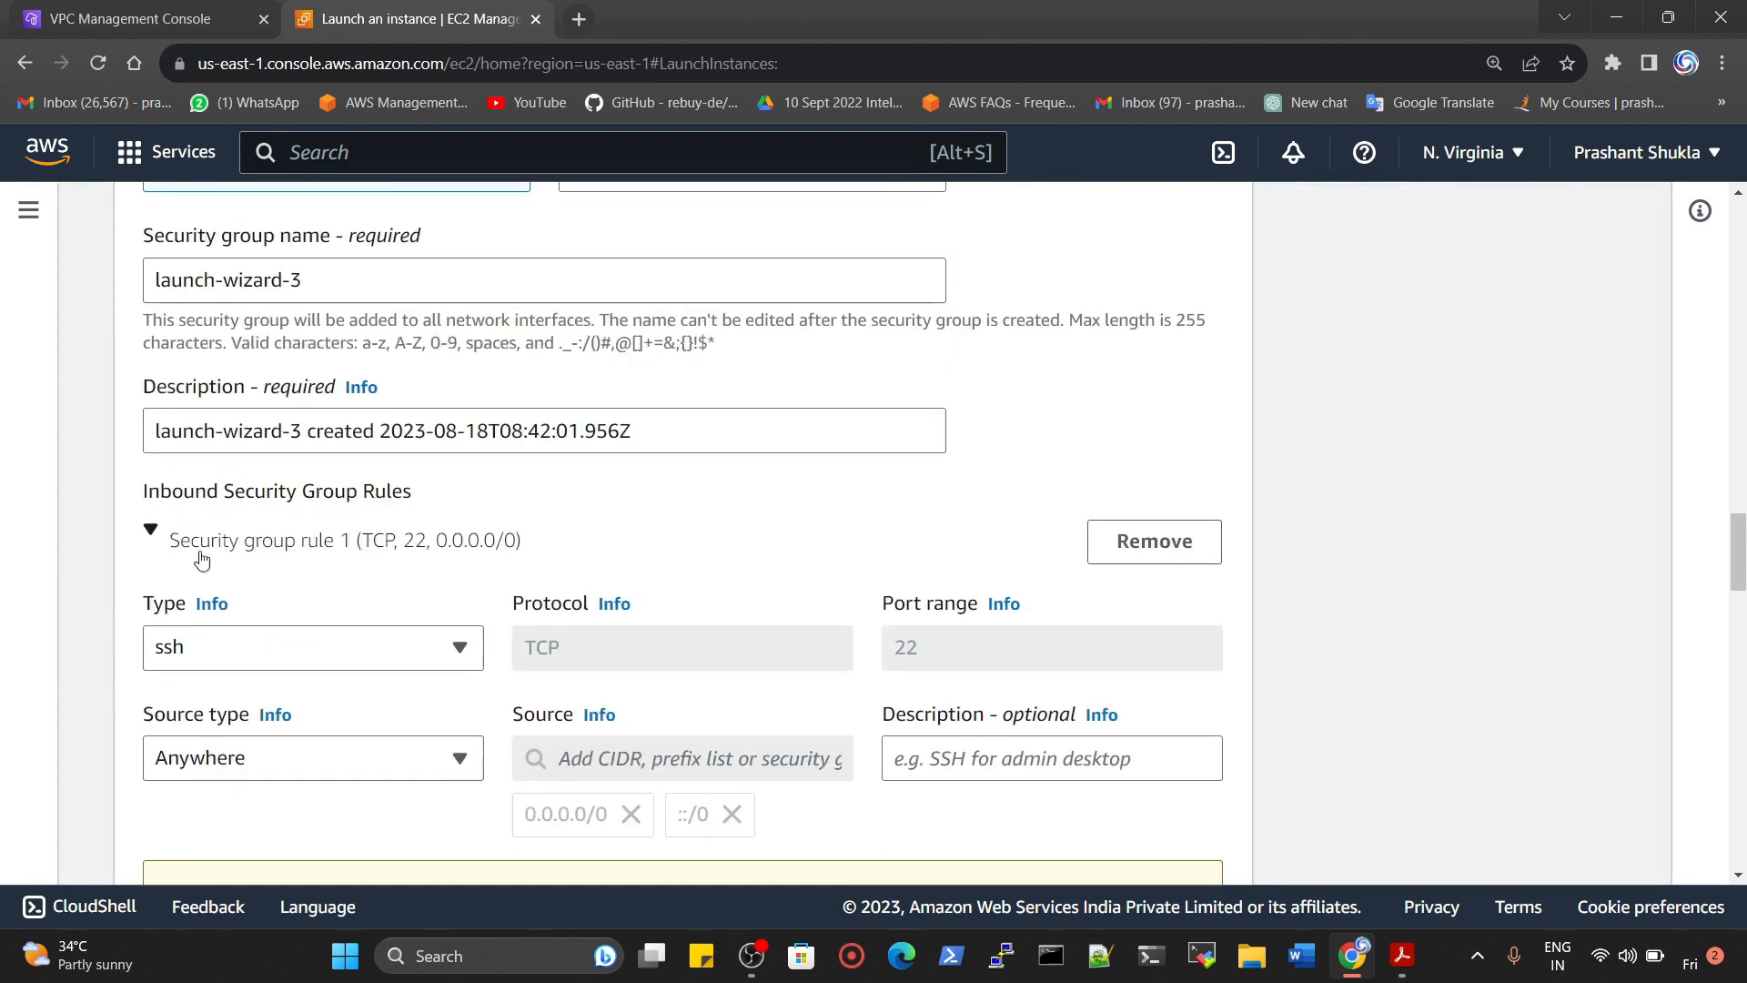
pyautogui.scroll(2, 199, 560)
pyautogui.tripleClick(352, 510)
pyautogui.scroll(2, 364, 505)
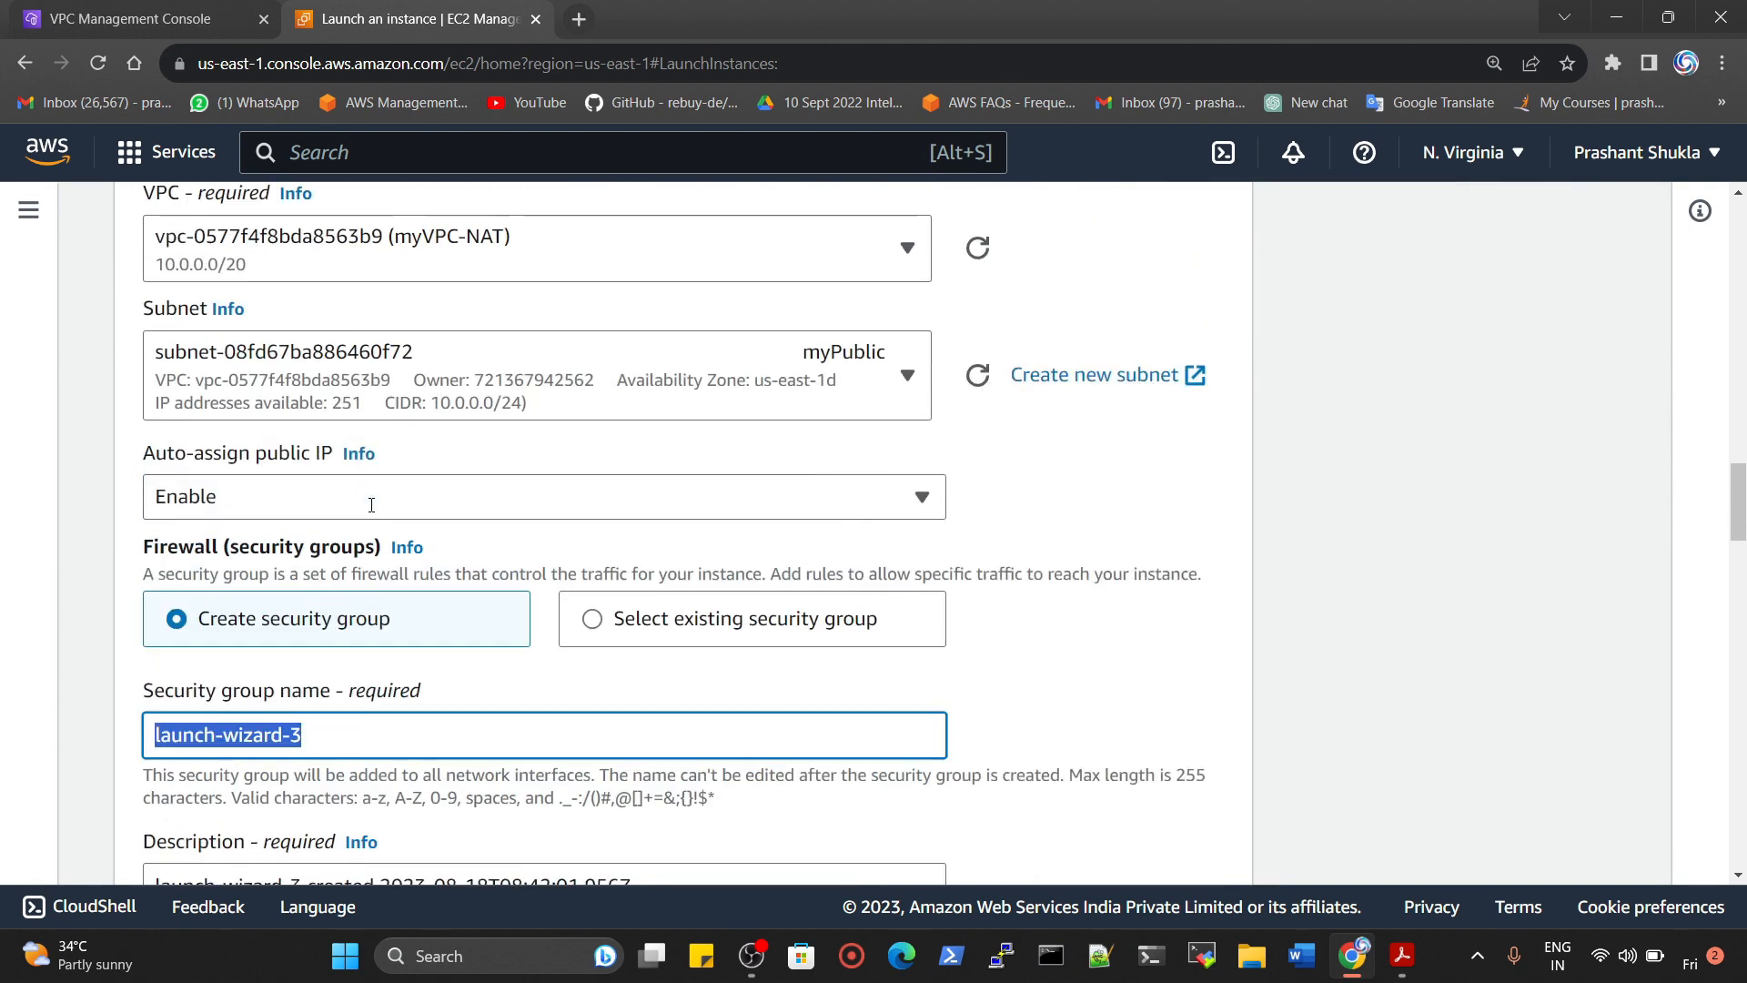
pyautogui.scroll(-2, 465, 515)
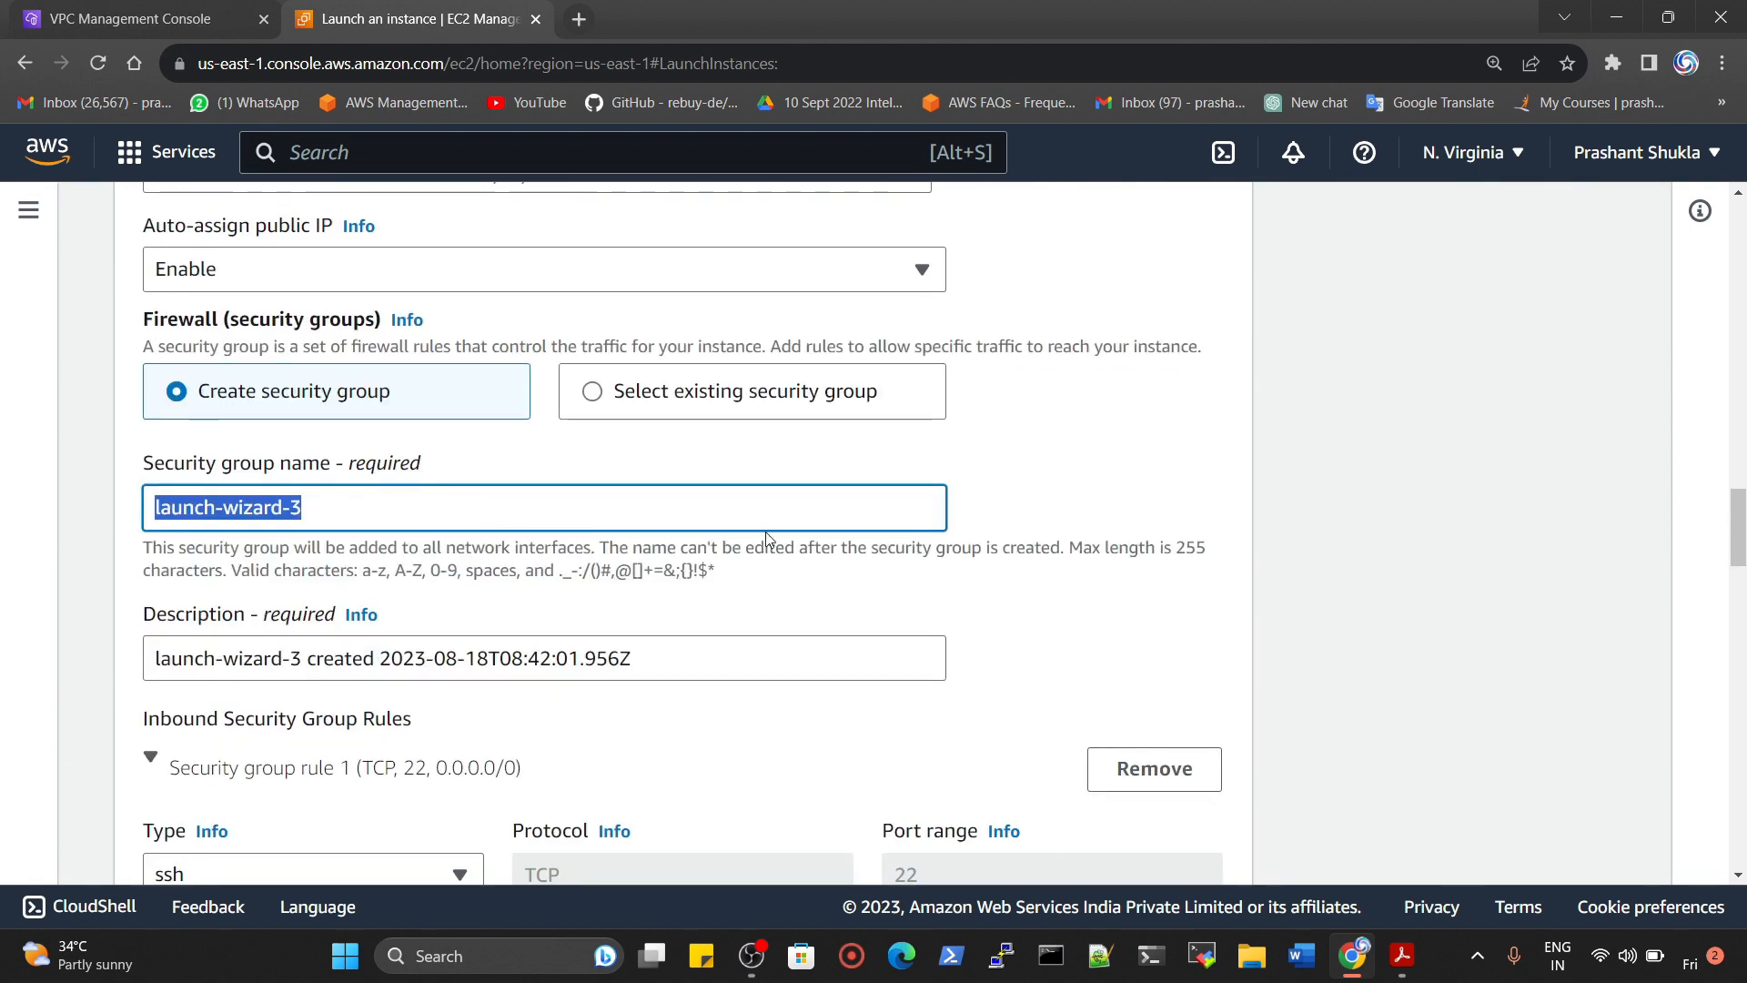
pyautogui.write('NAT')
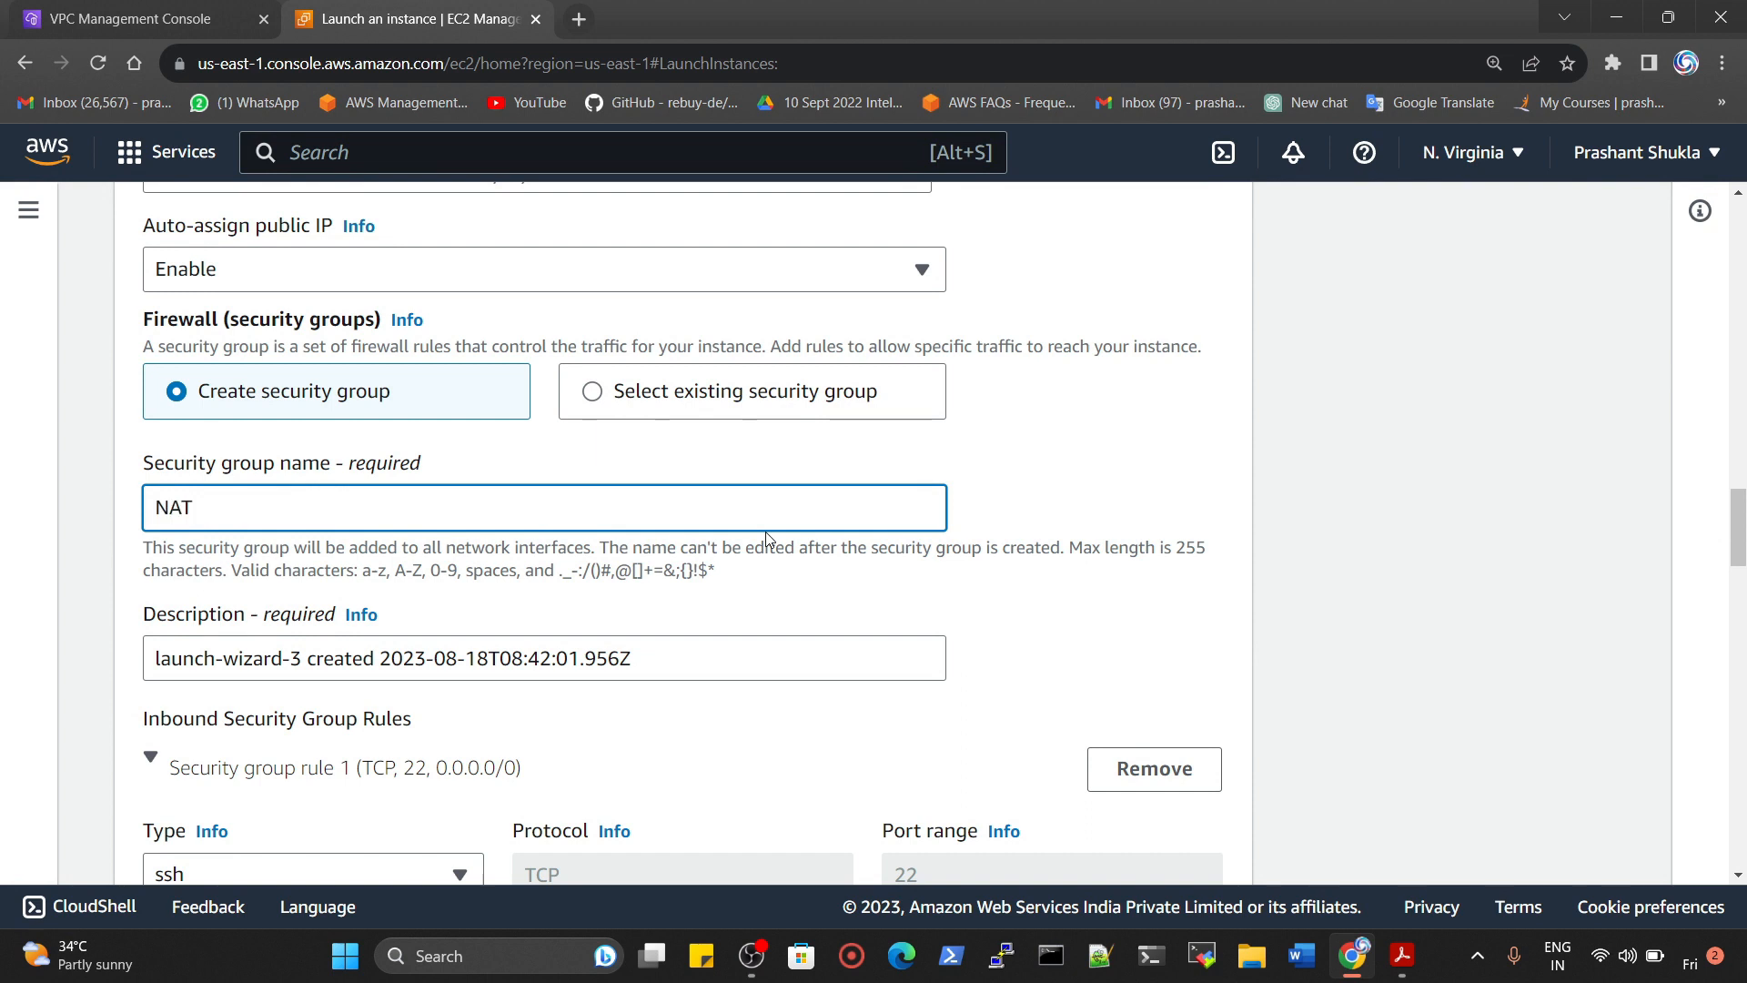
pyautogui.write('-SEc')
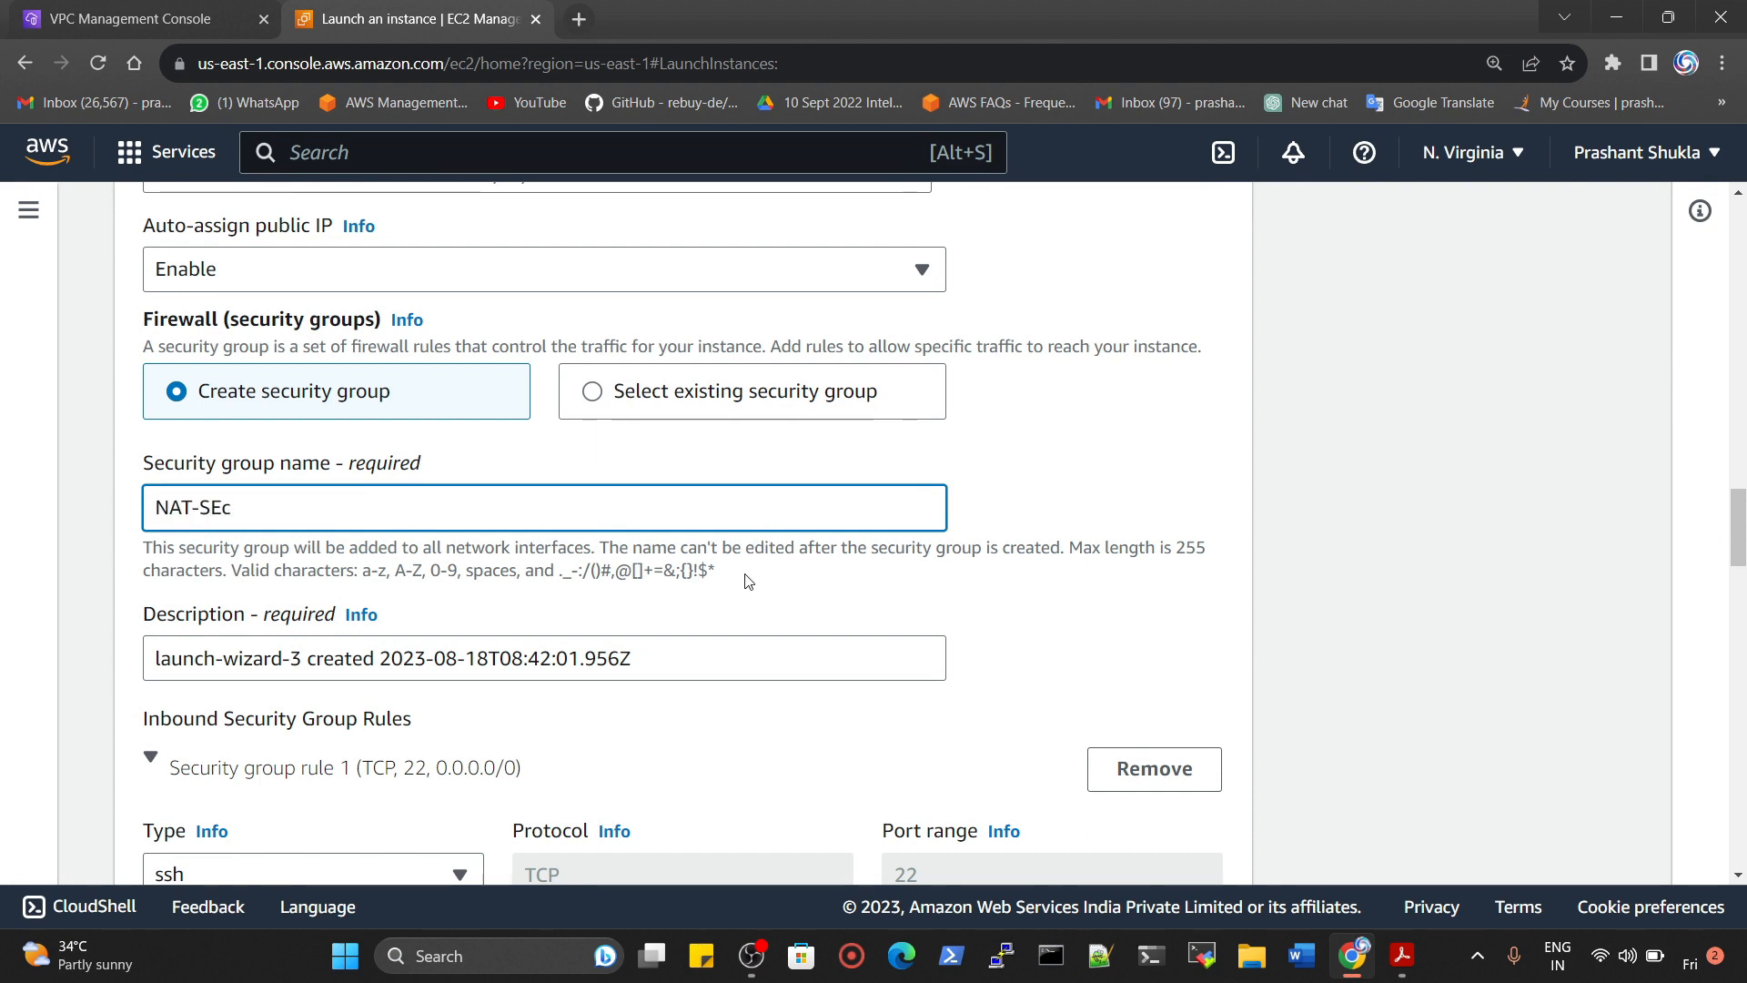
pyautogui.press('BackSpace')
pyautogui.press('BackSpace')
pyautogui.write('ec')
# Copy the security group name NAT-Sec into the description, replacing the default text
pyautogui.tripleClick(212, 494)
pyautogui.hotkey('ctrl', 'c')
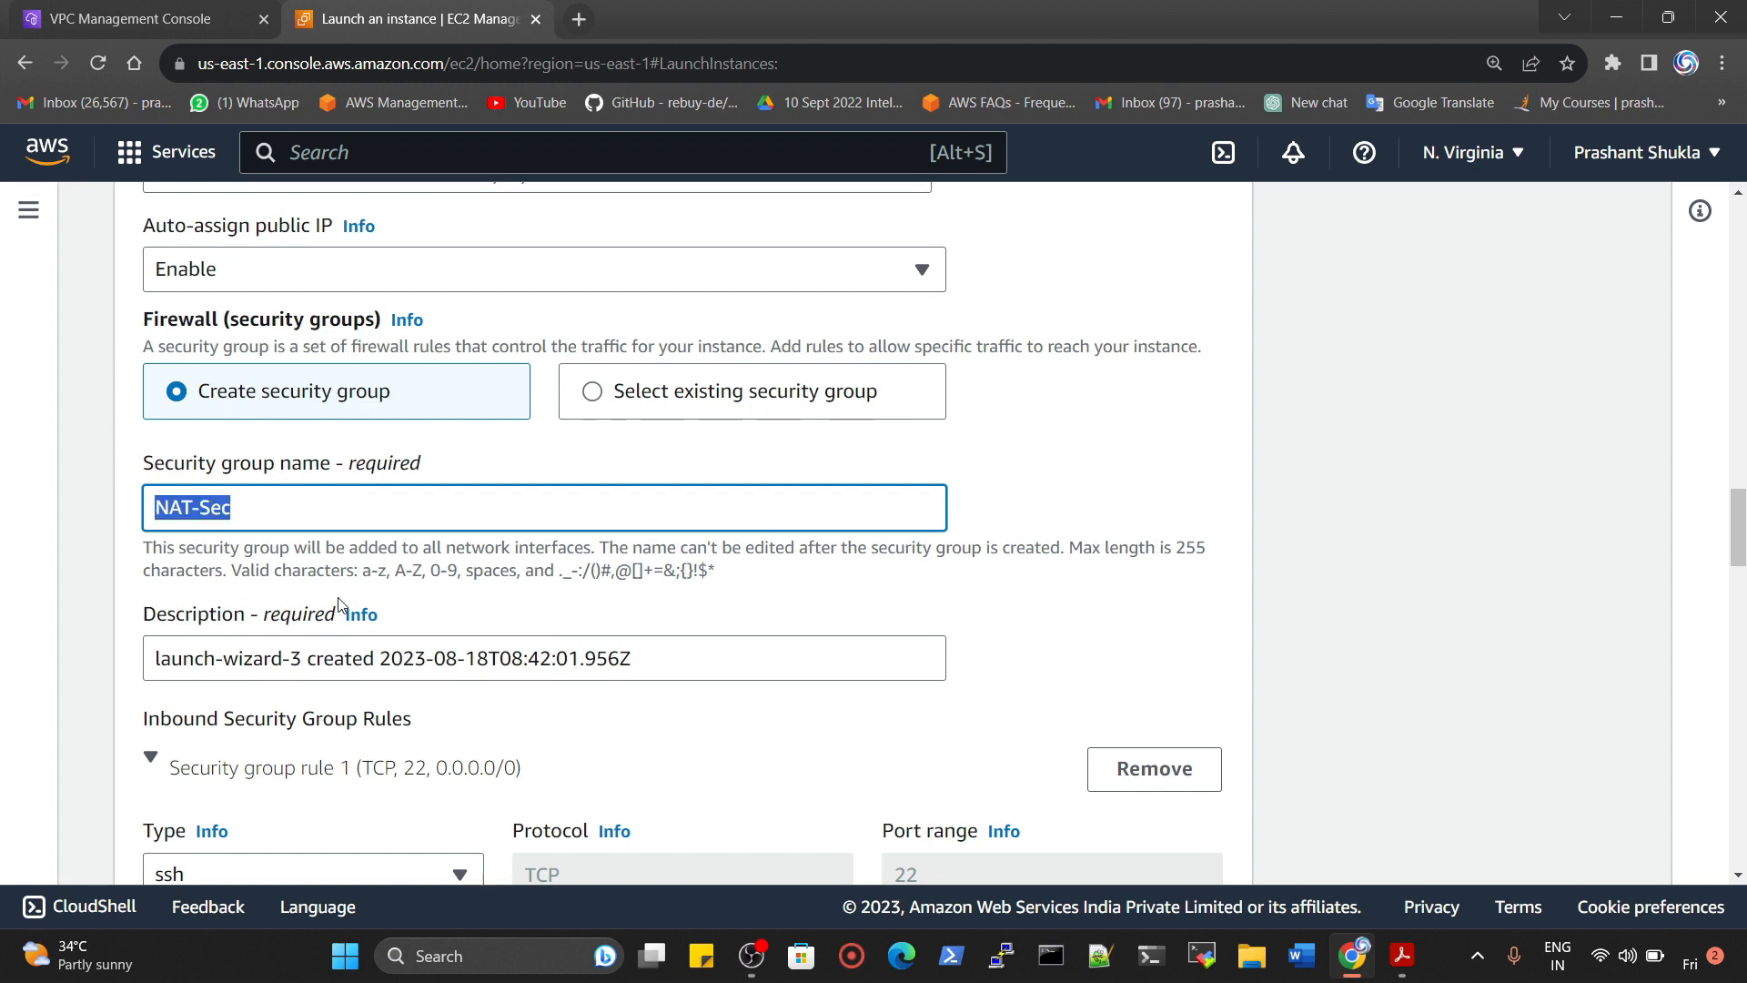
pyautogui.click(331, 655)
pyautogui.tripleClick(330, 656)
pyautogui.hotkey('ctrl', 'v')
# Extend both the security group's name and its description to NAT-Security
pyautogui.click(268, 510)
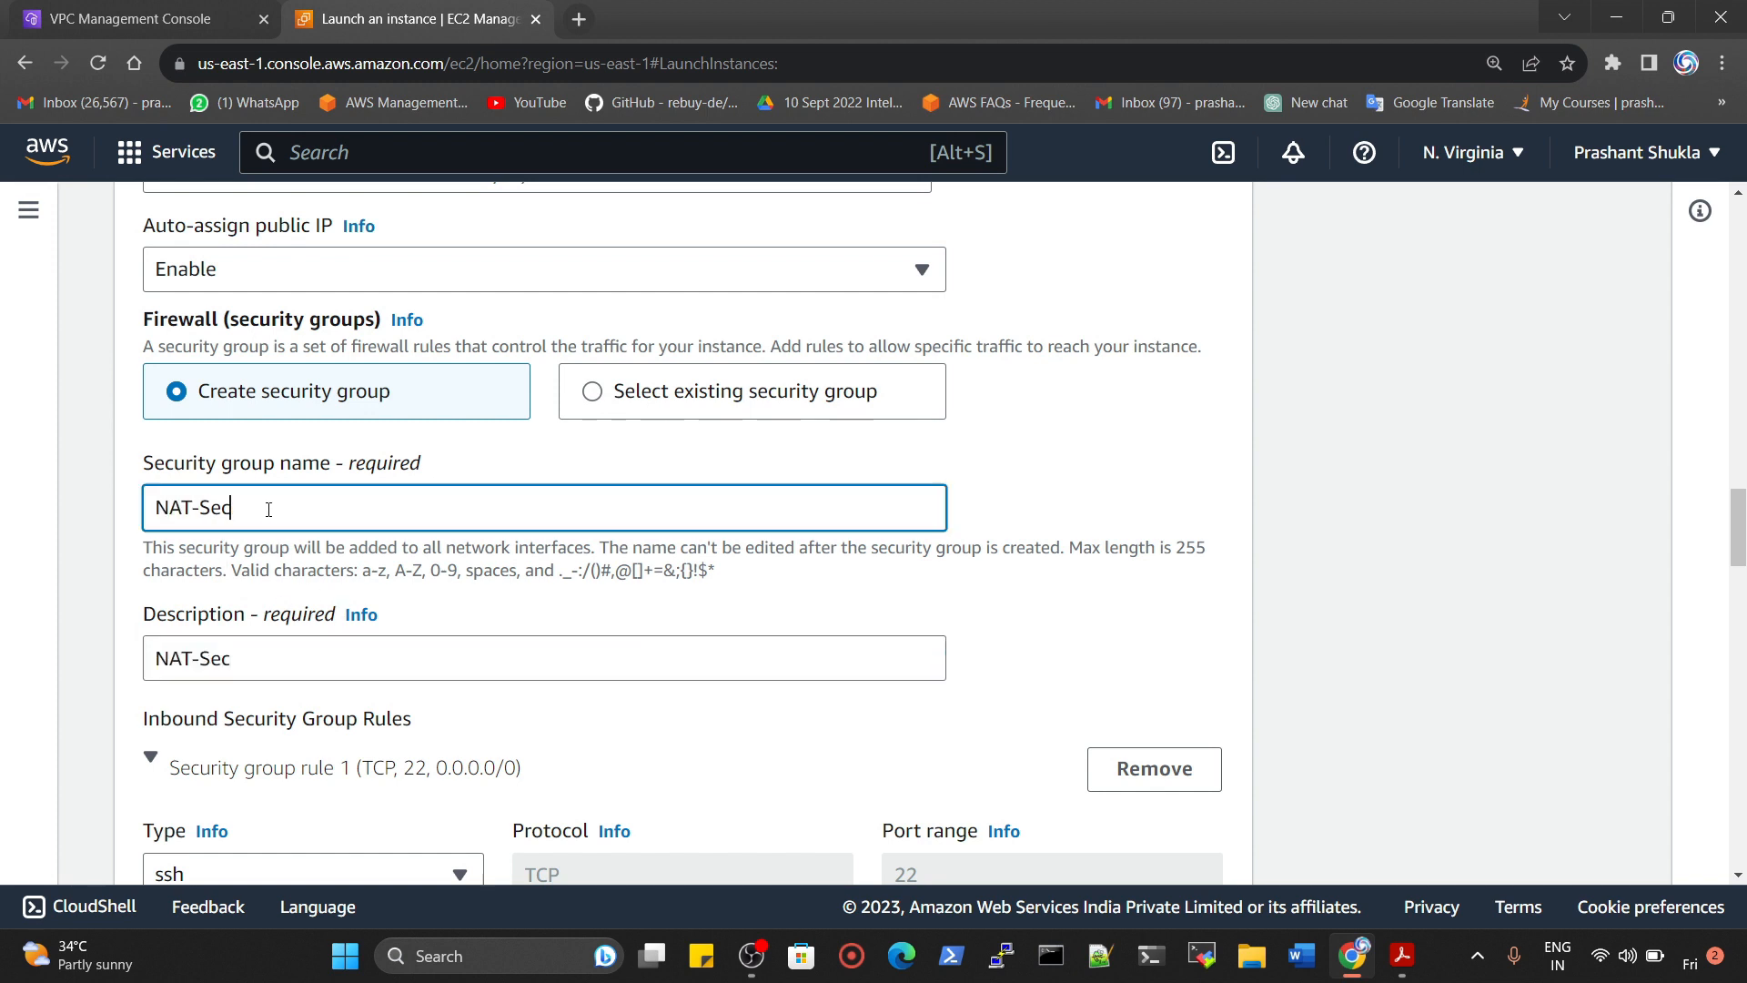
pyautogui.write('urity')
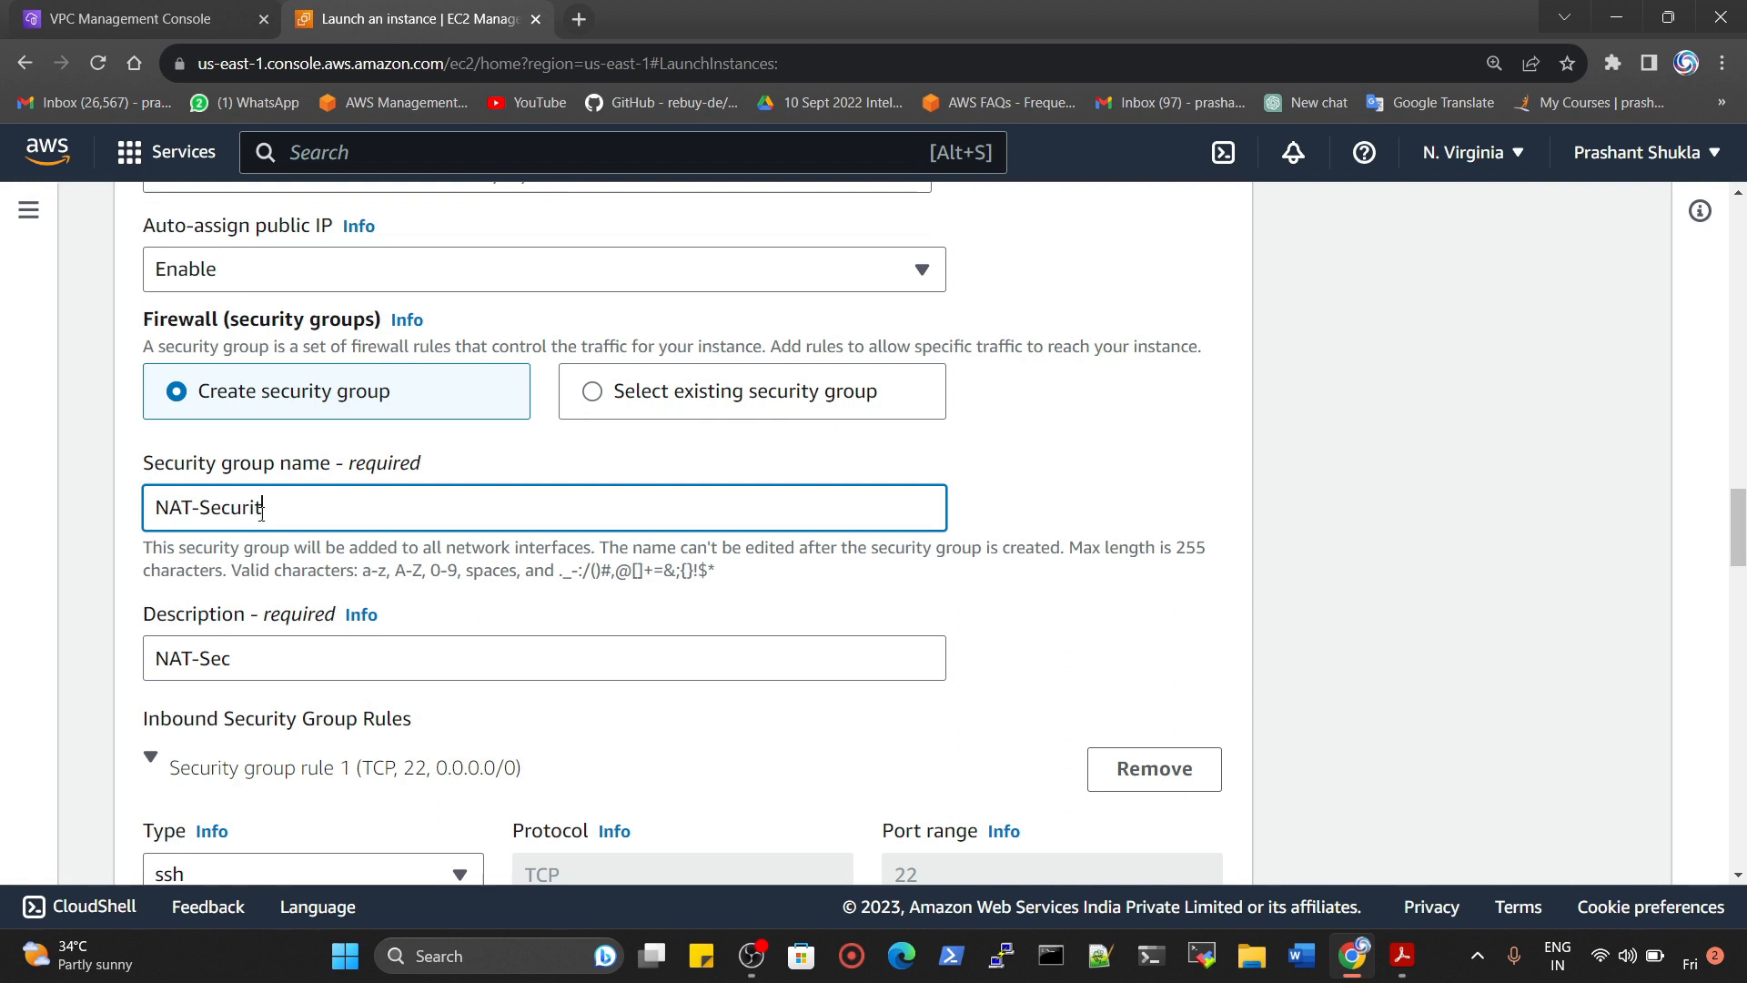
pyautogui.click(282, 662)
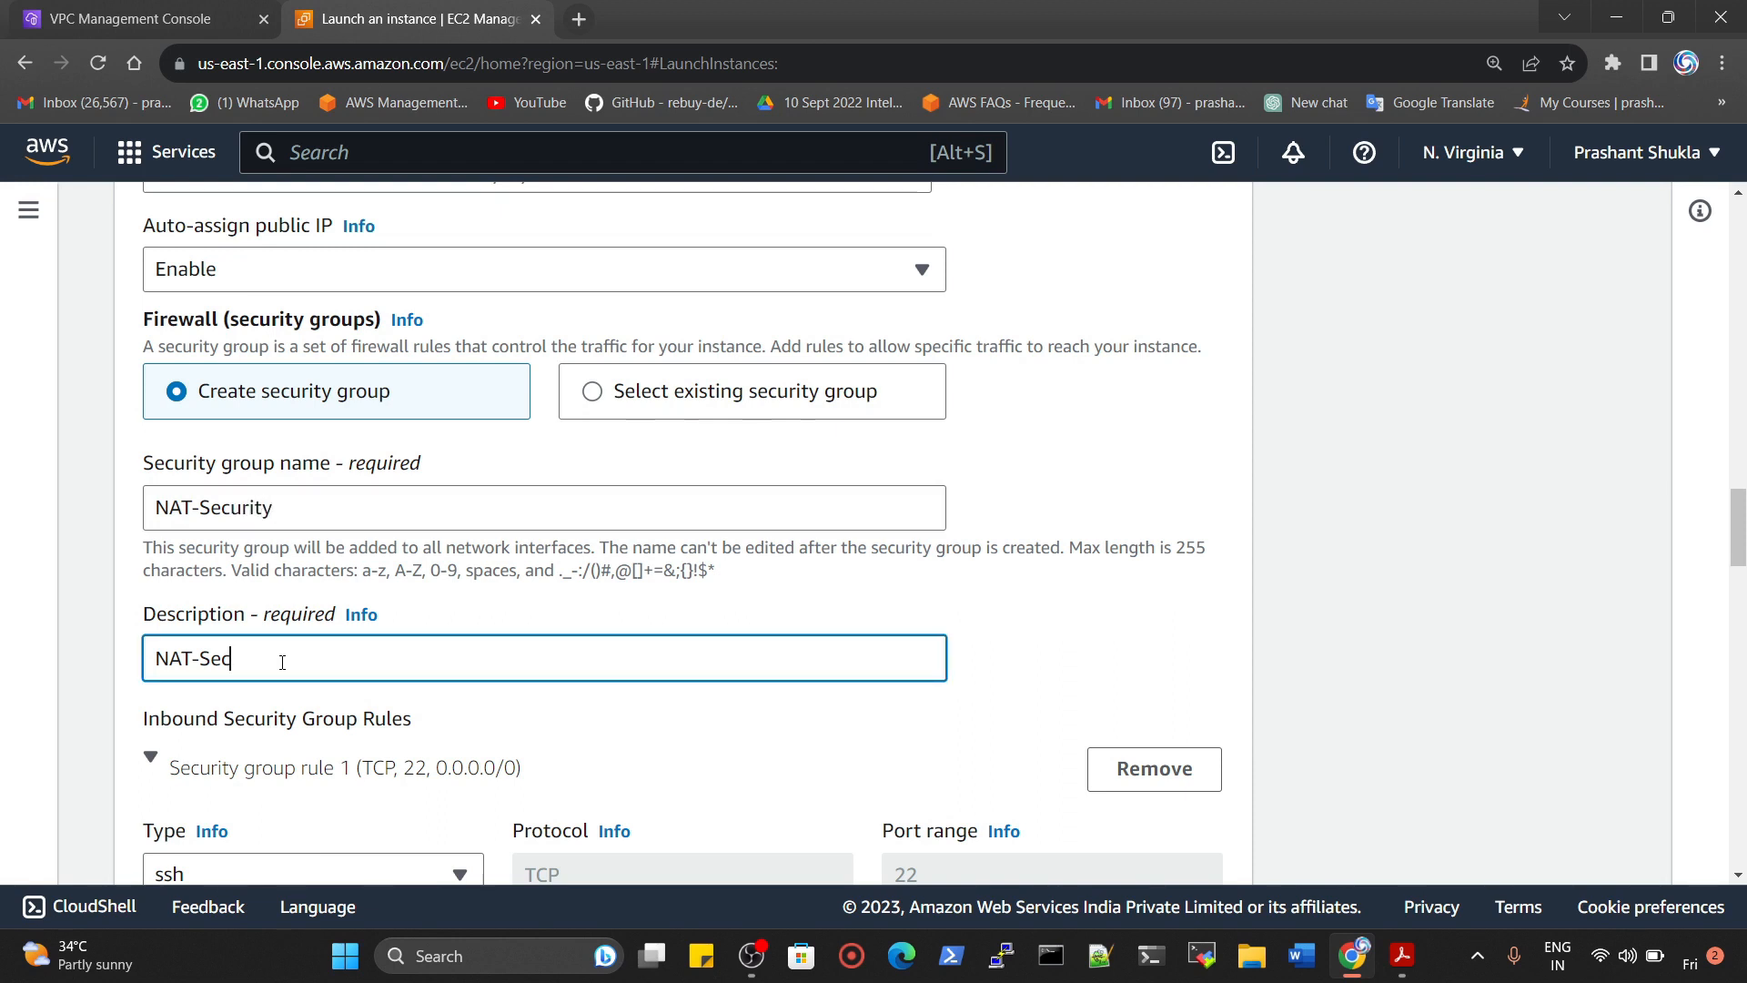
pyautogui.write('uirtyt')
pyautogui.press('BackSpace')
pyautogui.press('BackSpace')
pyautogui.write('rity')
# Add a second inbound security group rule allowing All traffic with the source type Anywhere
pyautogui.scroll(-5, 514, 717)
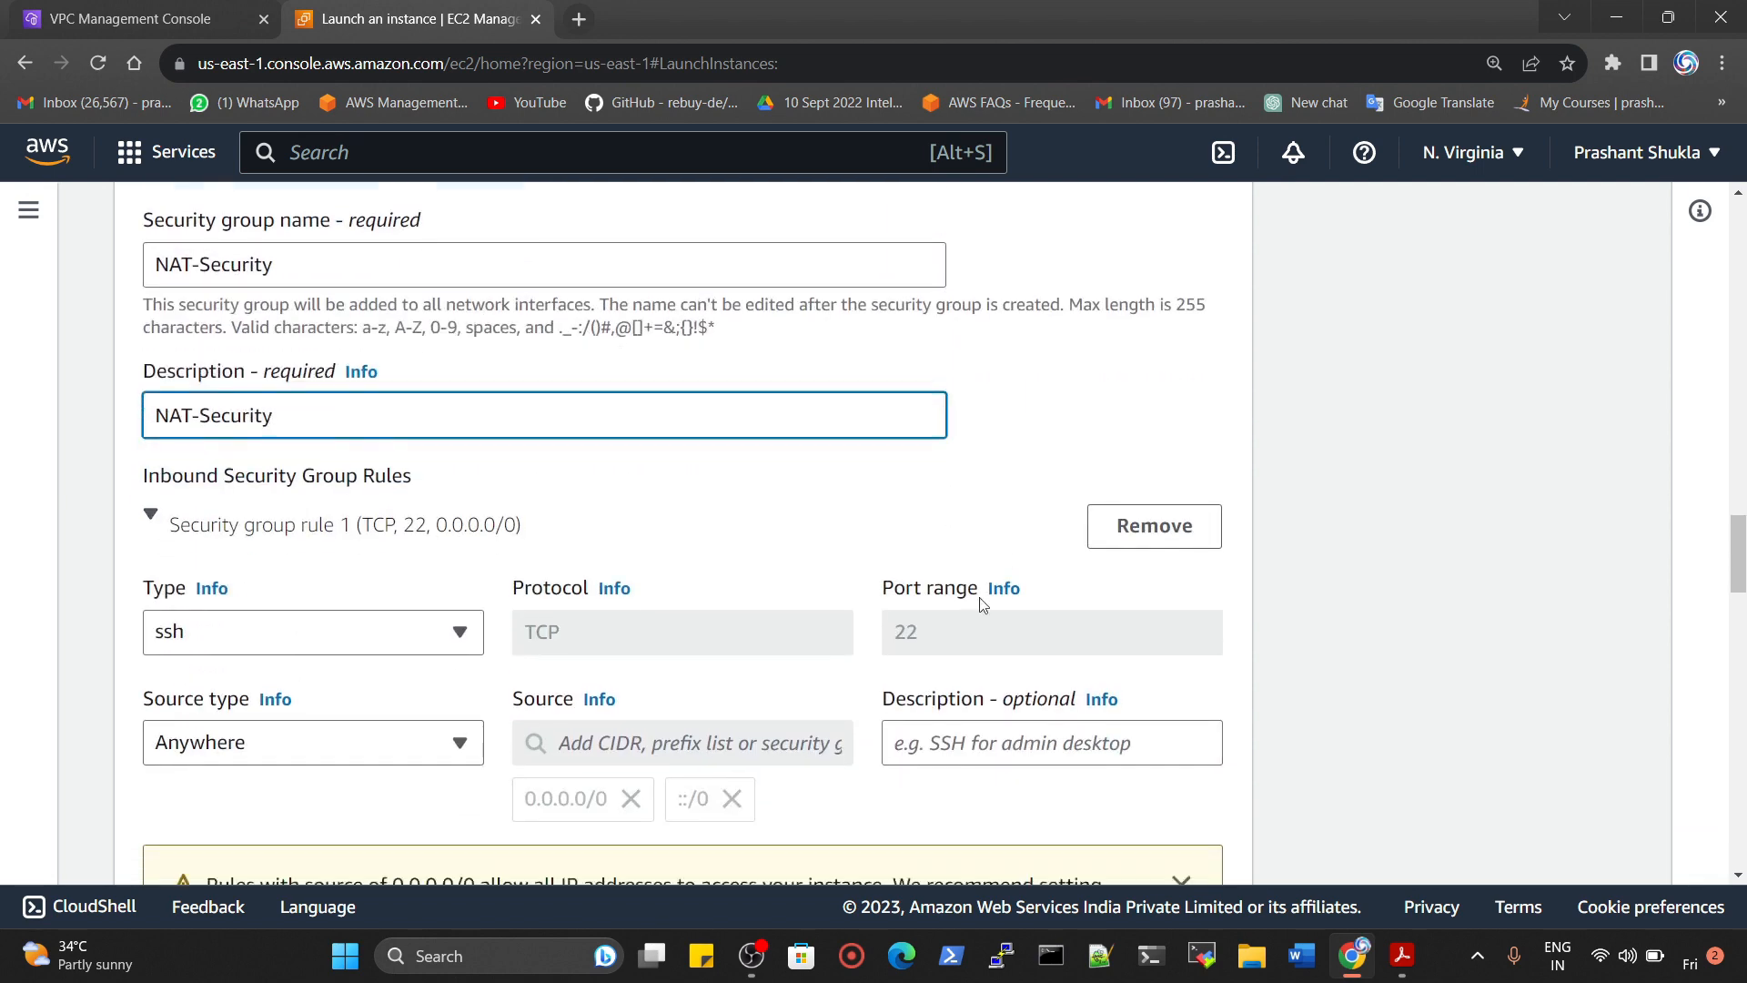
pyautogui.scroll(-1, 309, 771)
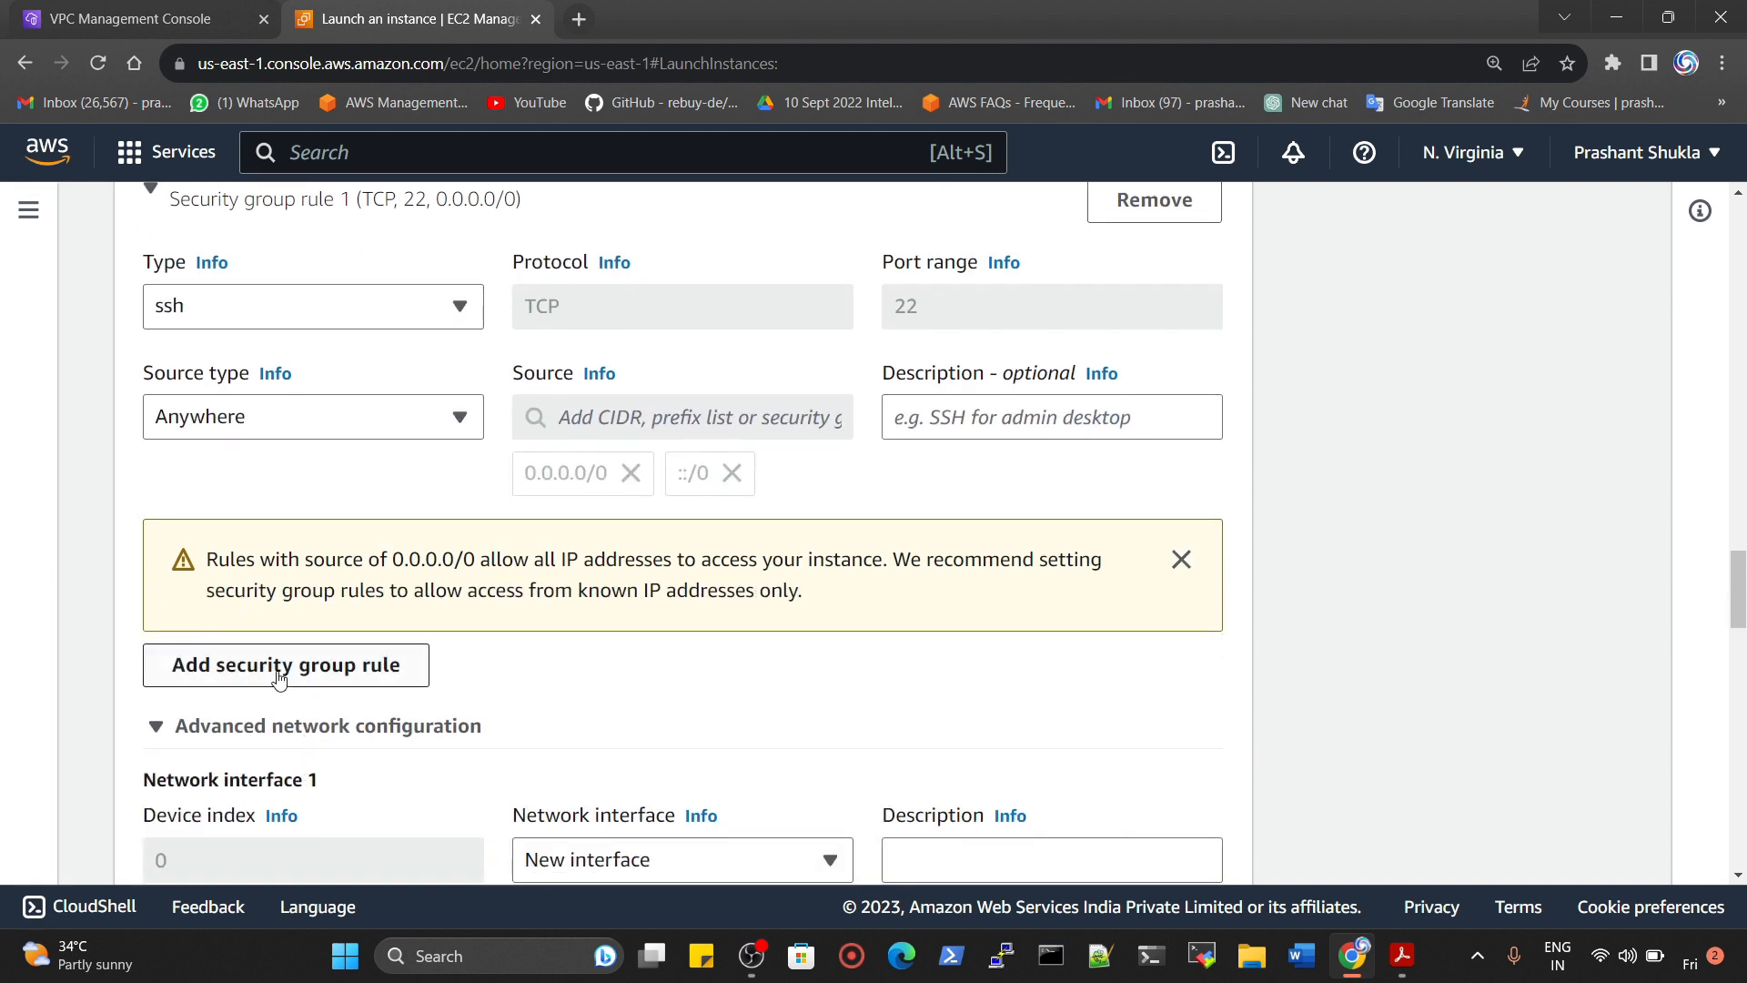
pyautogui.click(279, 678)
pyautogui.click(277, 669)
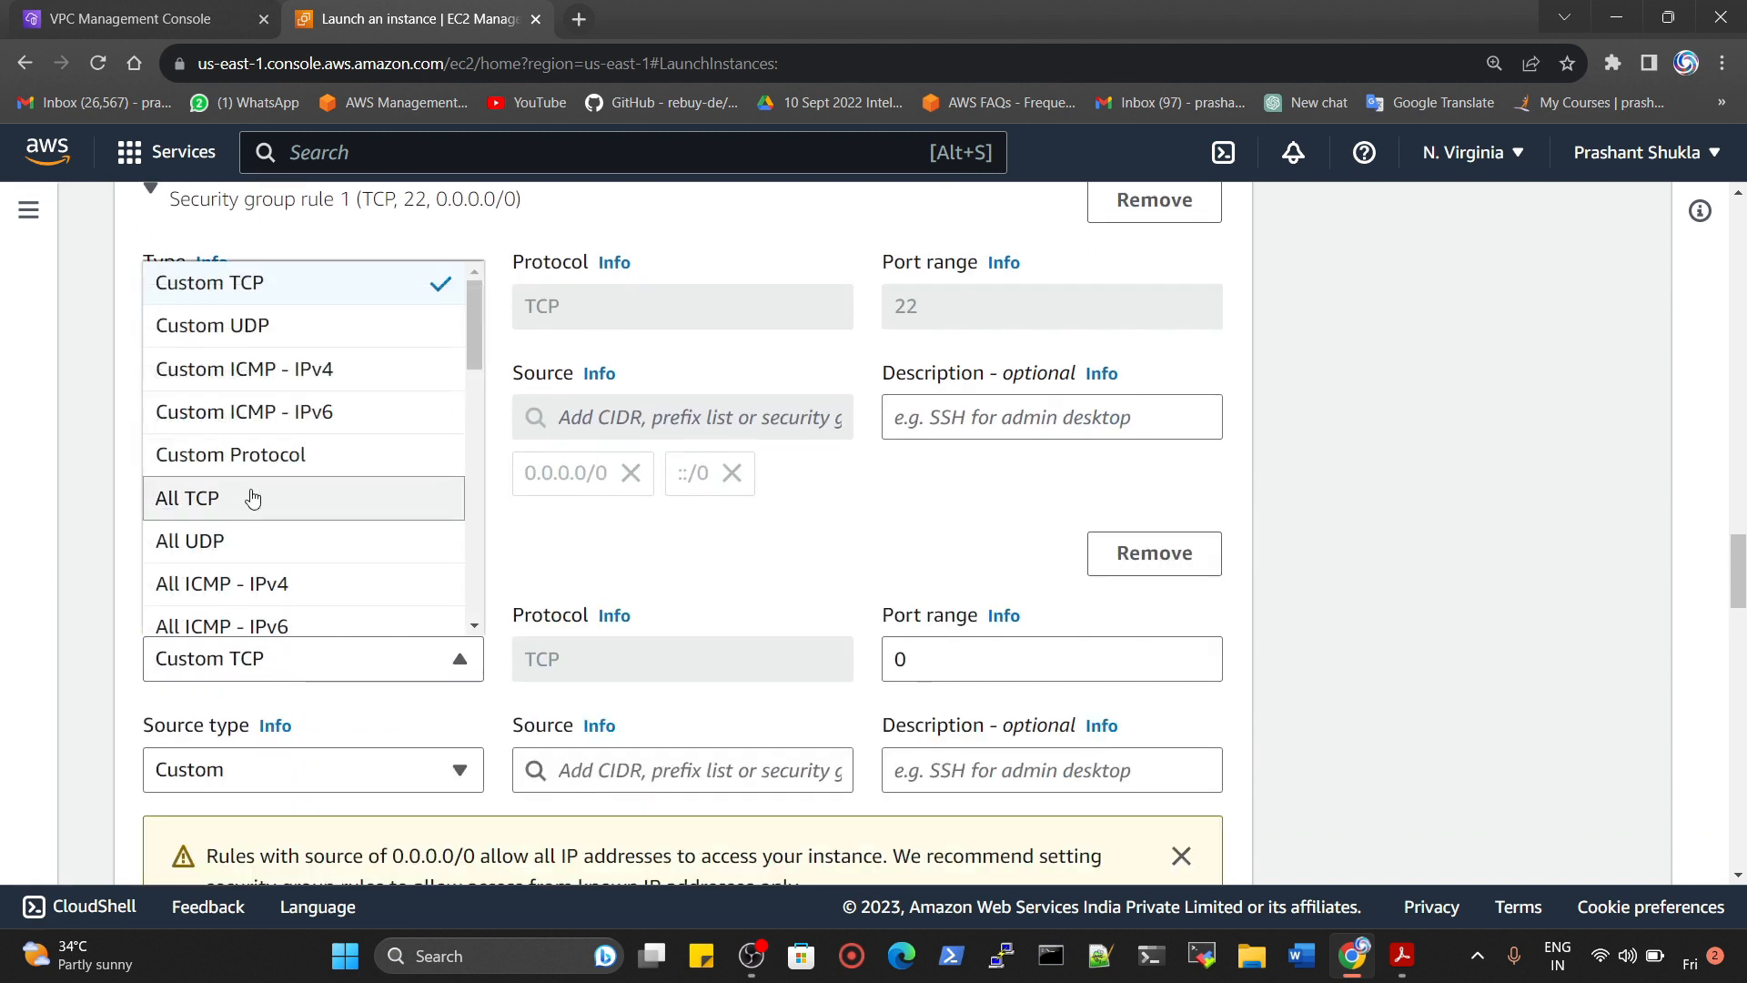
pyautogui.scroll(-2, 253, 464)
pyautogui.click(249, 557)
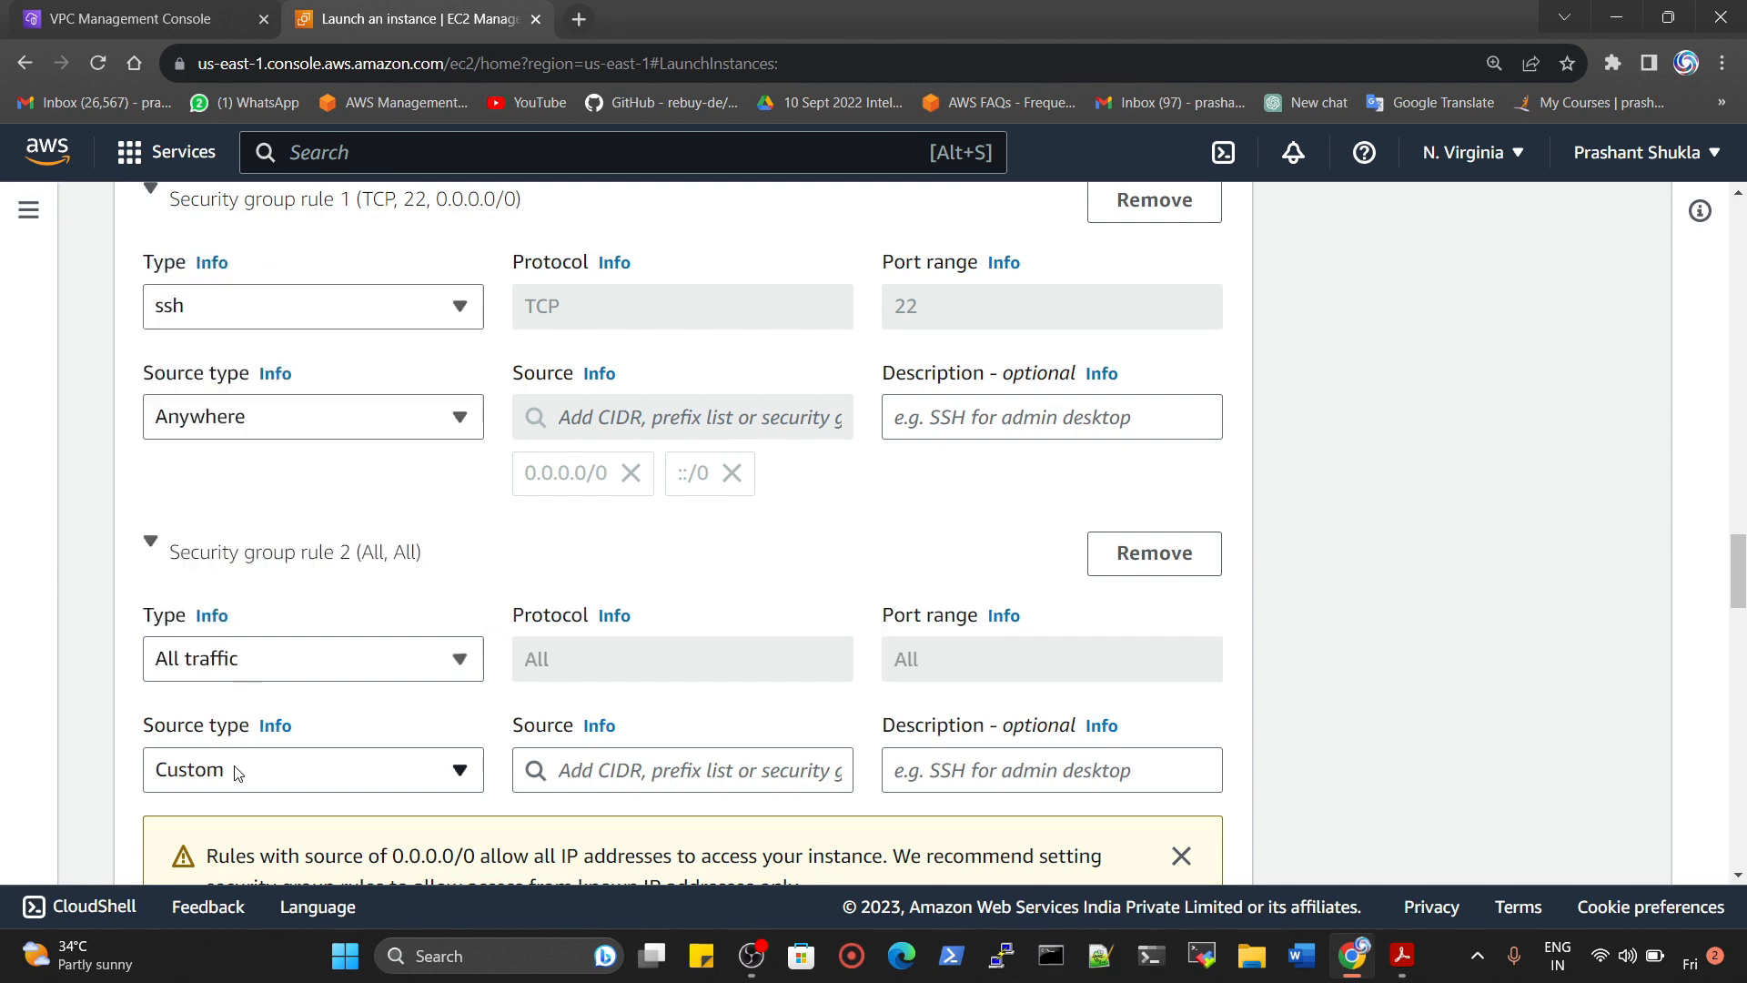
pyautogui.click(237, 772)
pyautogui.click(249, 637)
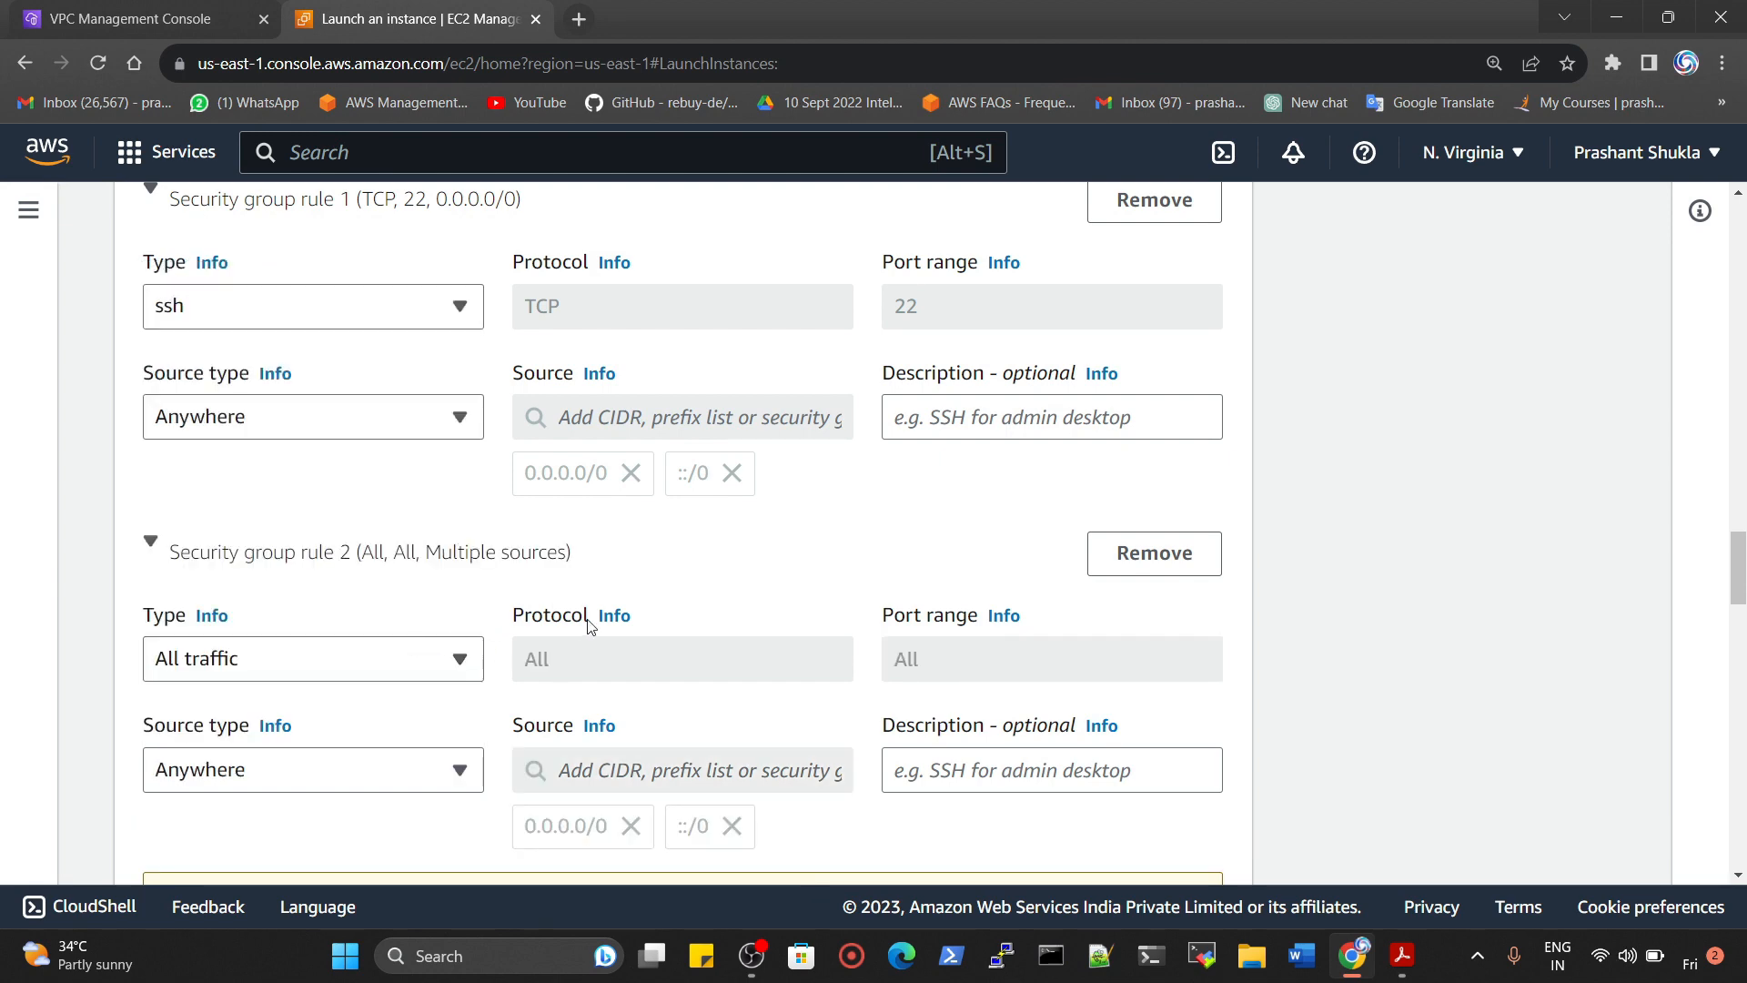
# Launch the myPublic-ec2 instance, then open and refresh the instances list to check its state
pyautogui.scroll(-10, 585, 619)
pyautogui.scroll(-20, 671, 577)
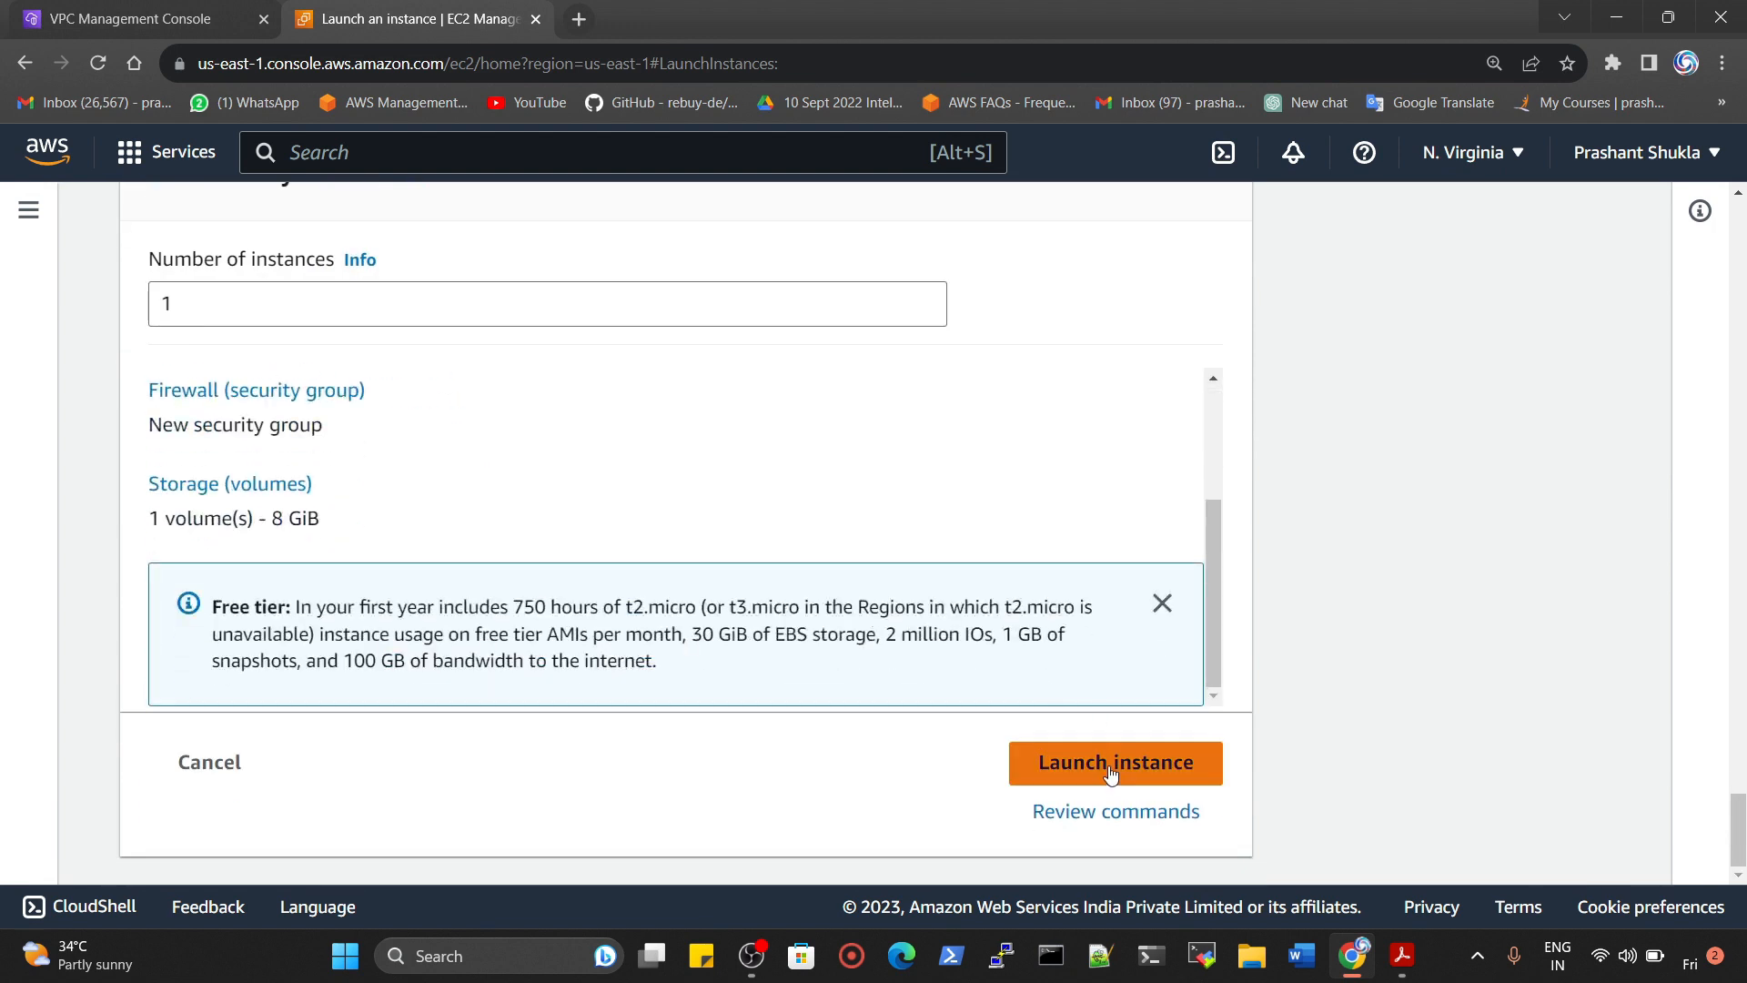
pyautogui.click(1110, 771)
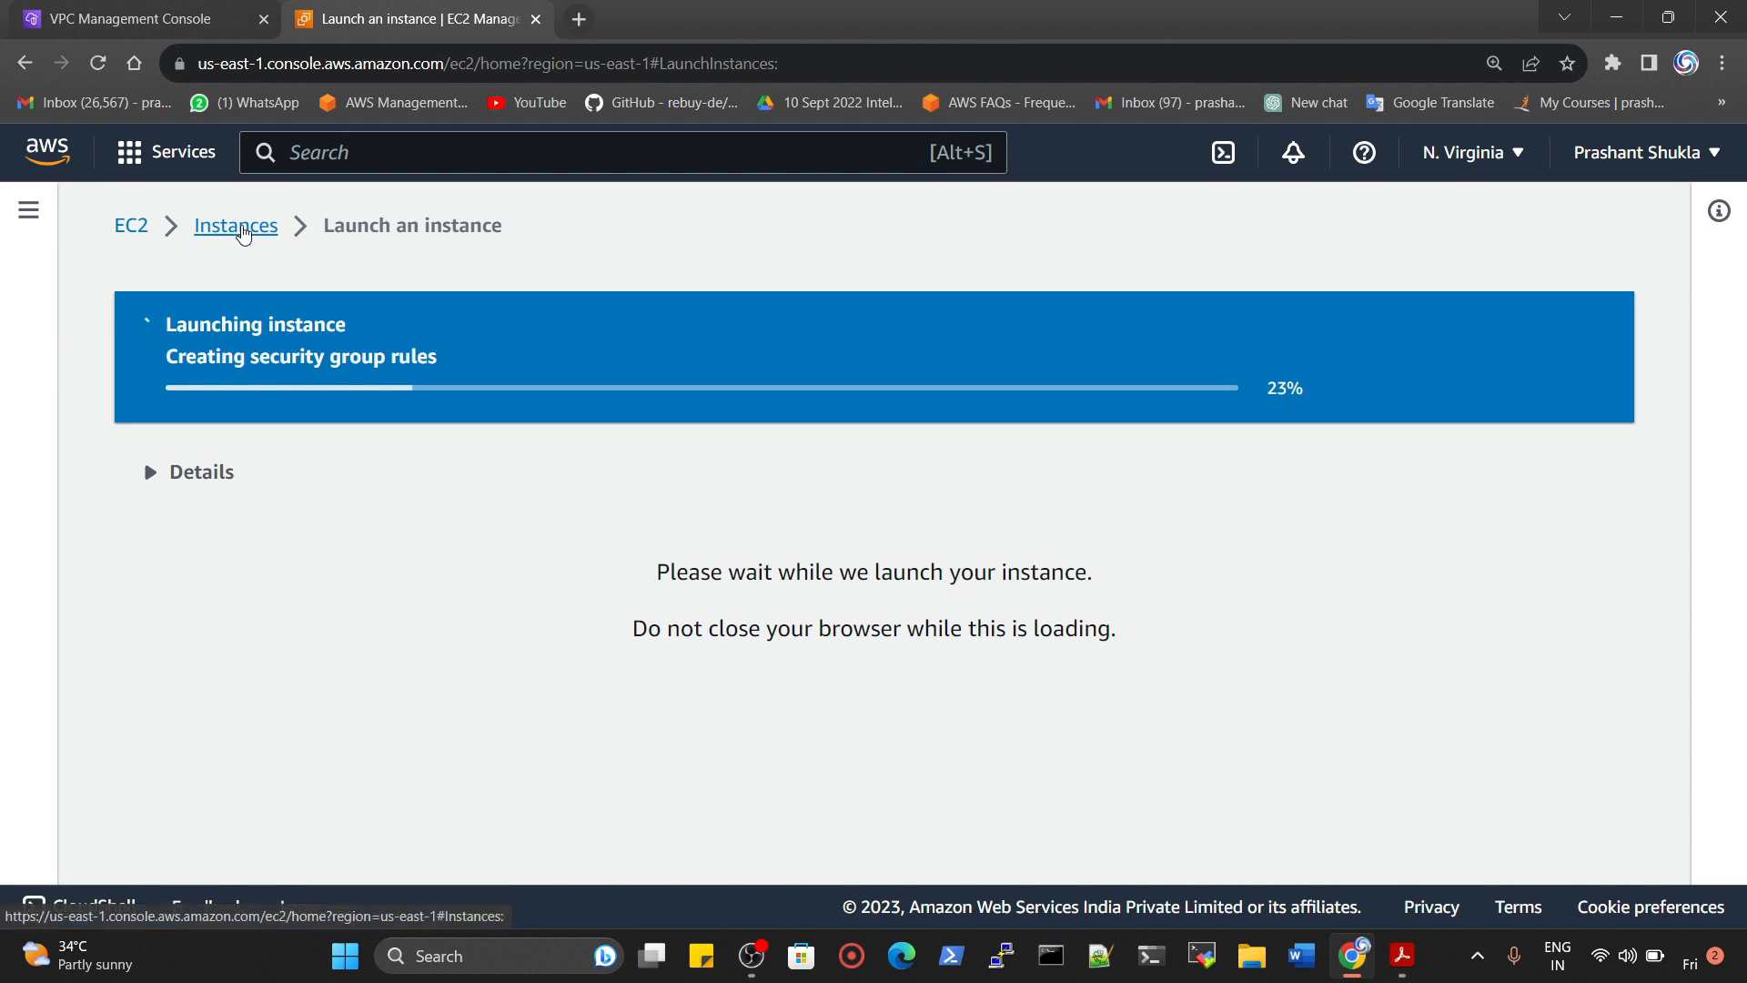
pyautogui.click(243, 227)
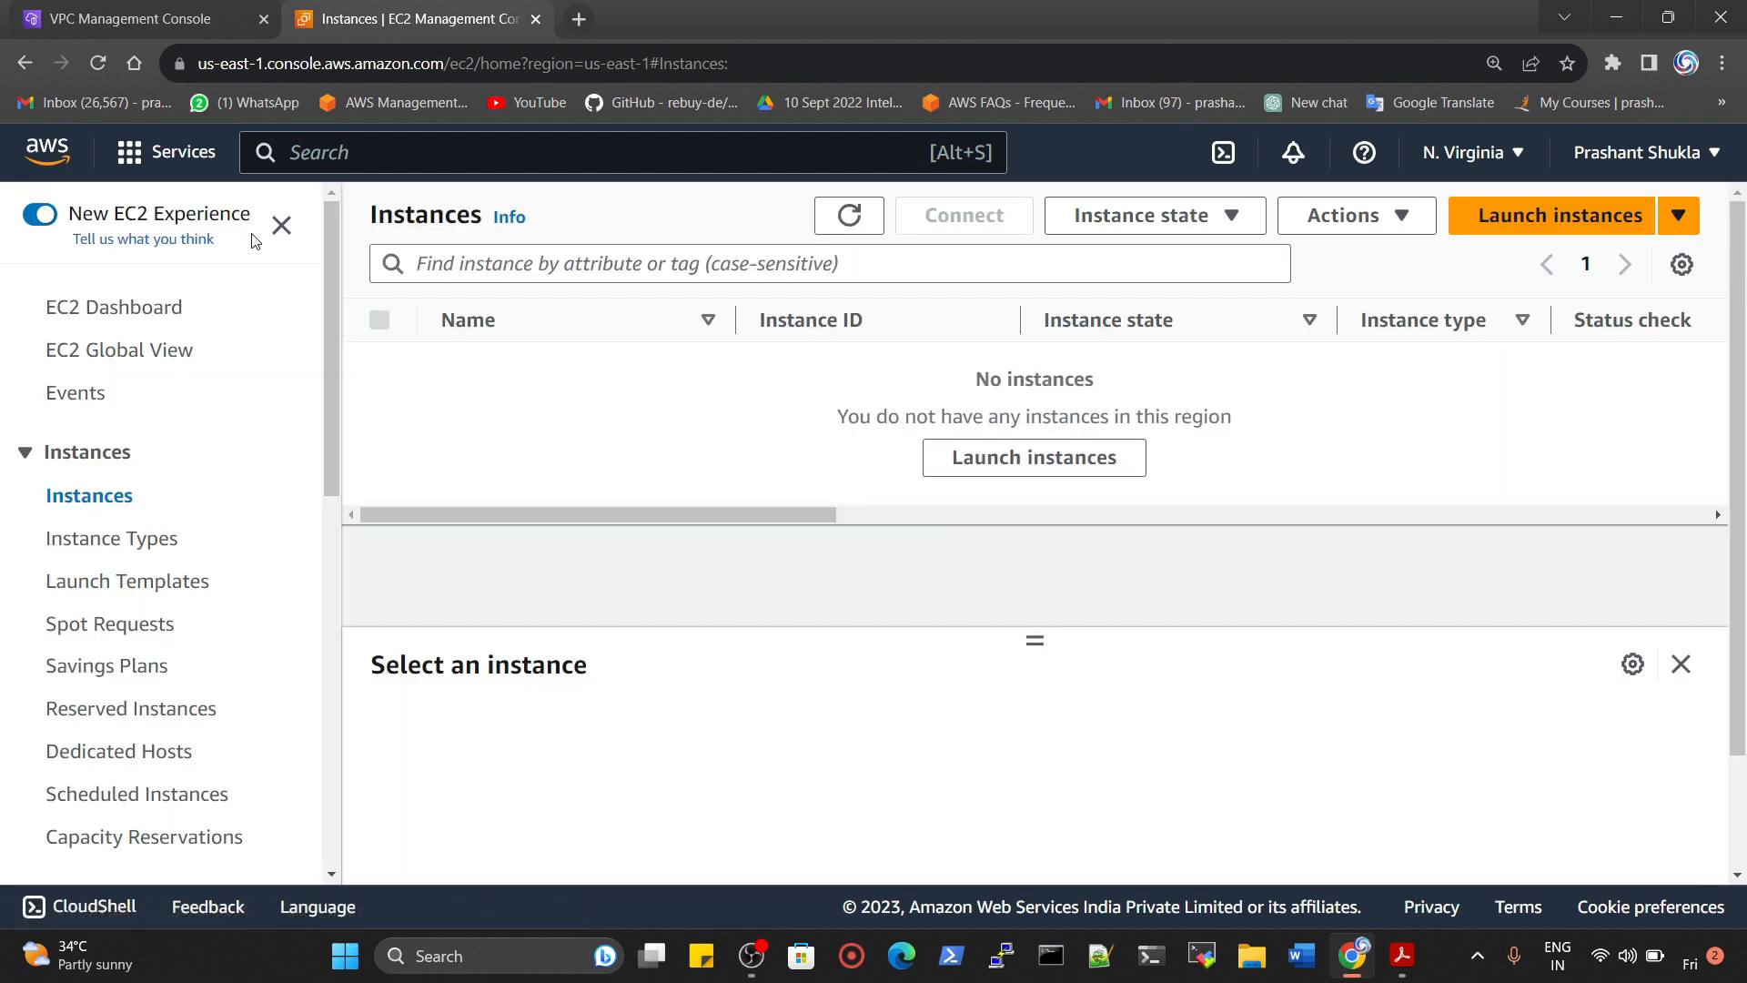
pyautogui.click(863, 212)
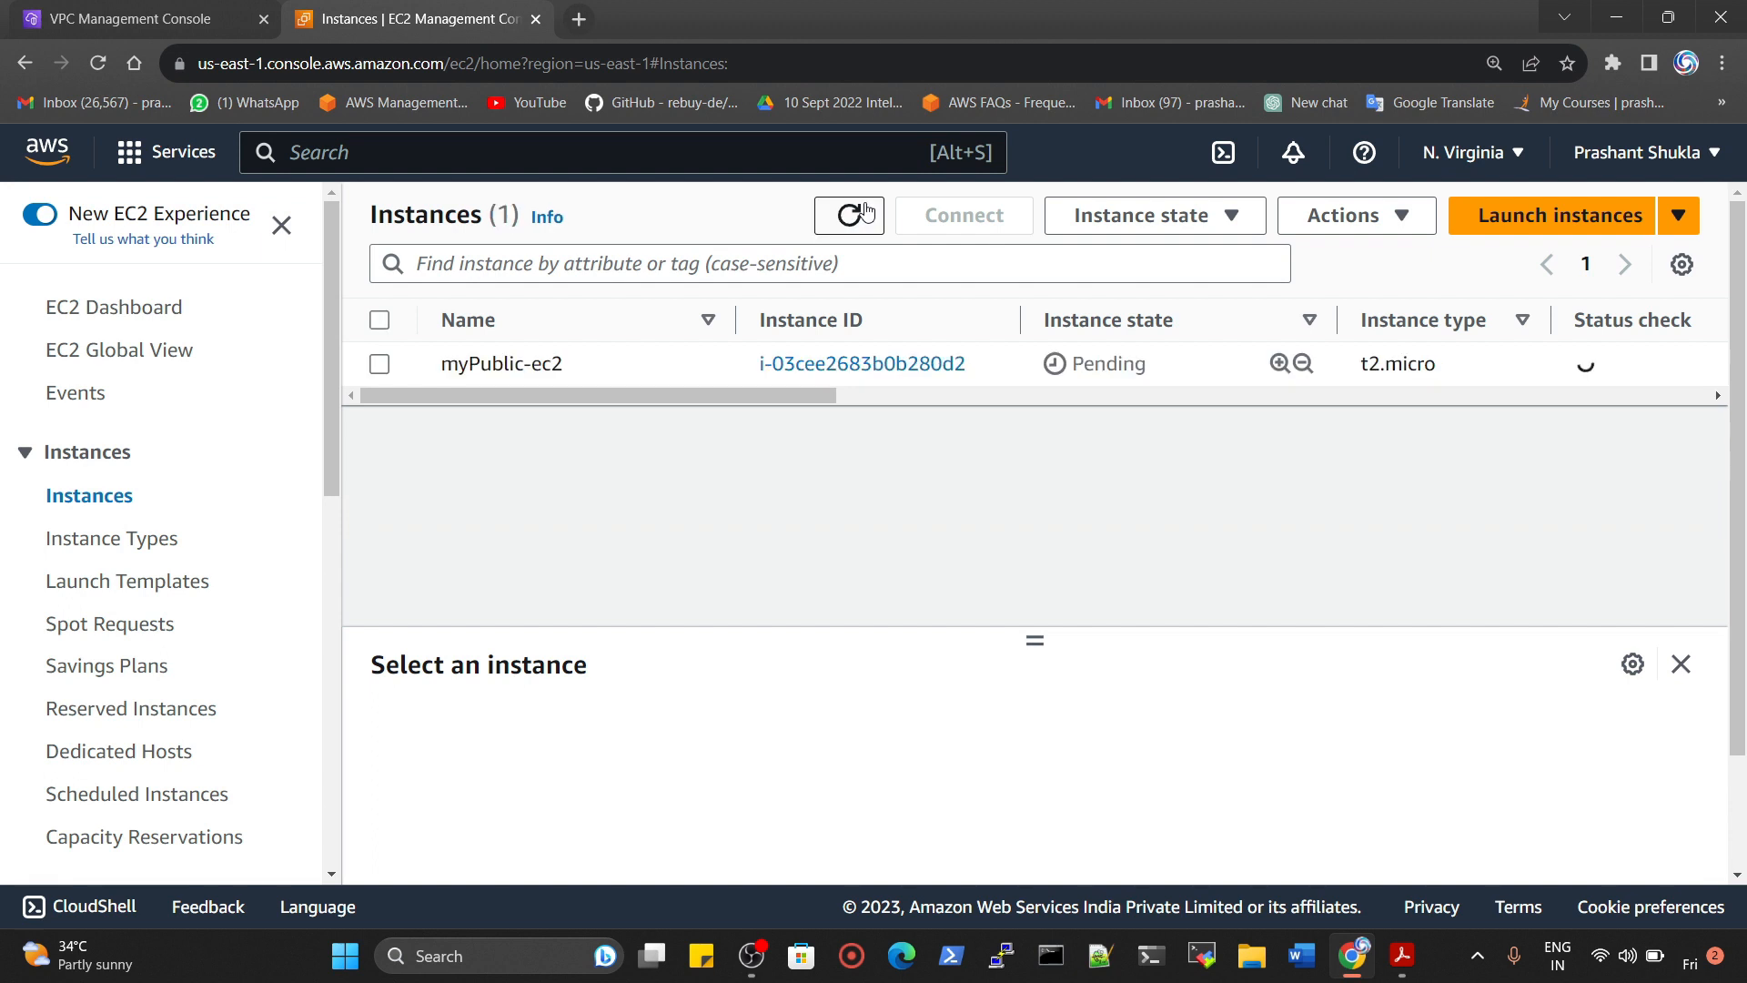
pyautogui.doubleClick(1077, 365)
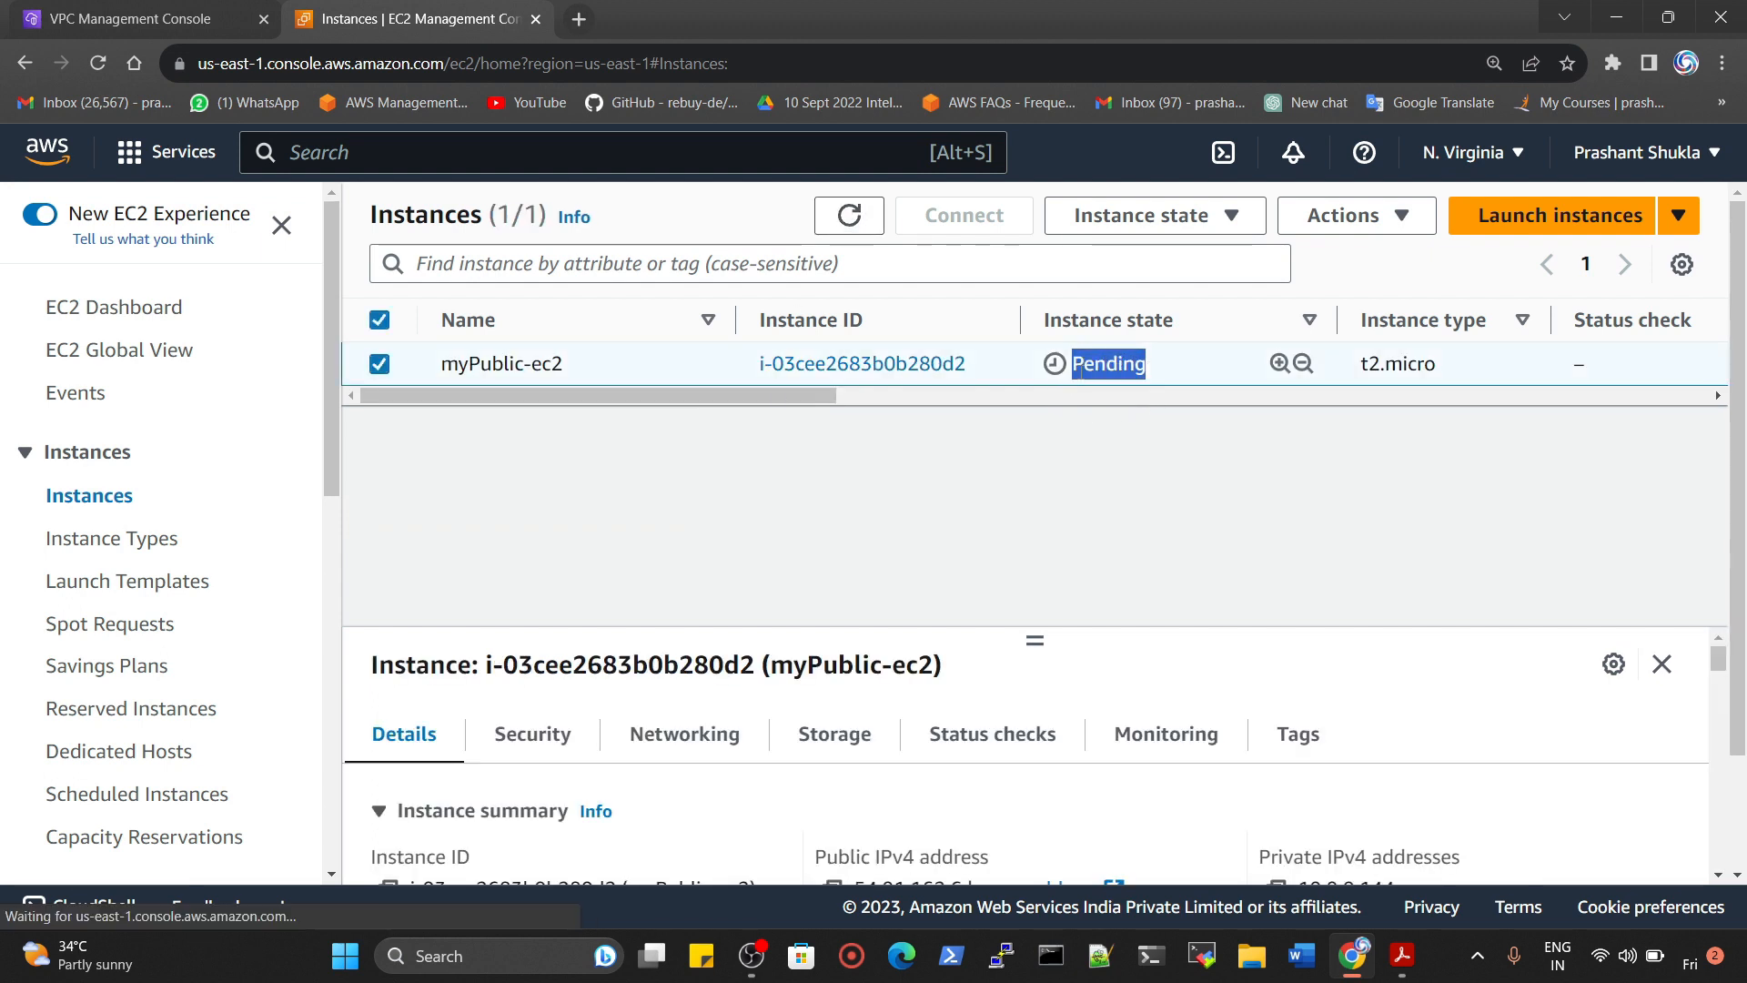
pyautogui.click(1092, 369)
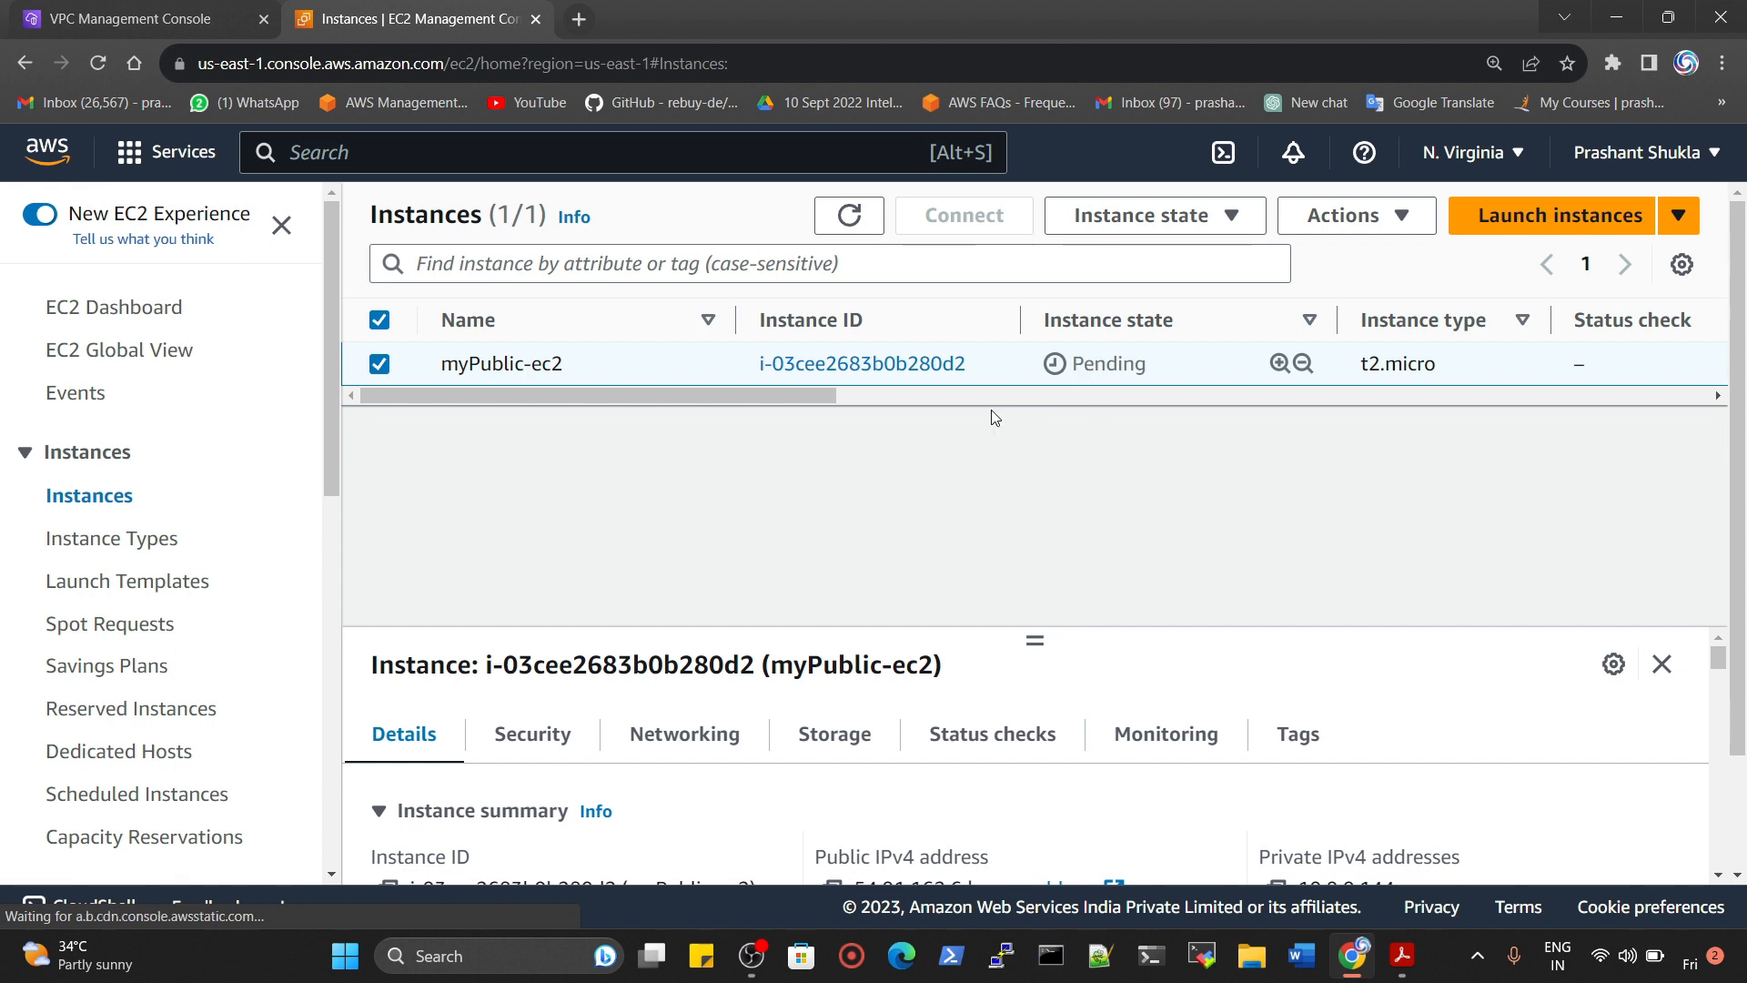
# Start launching another instance, name it myPrivate-Ec2 and choose the existing key pair NV for login
pyautogui.click(1547, 226)
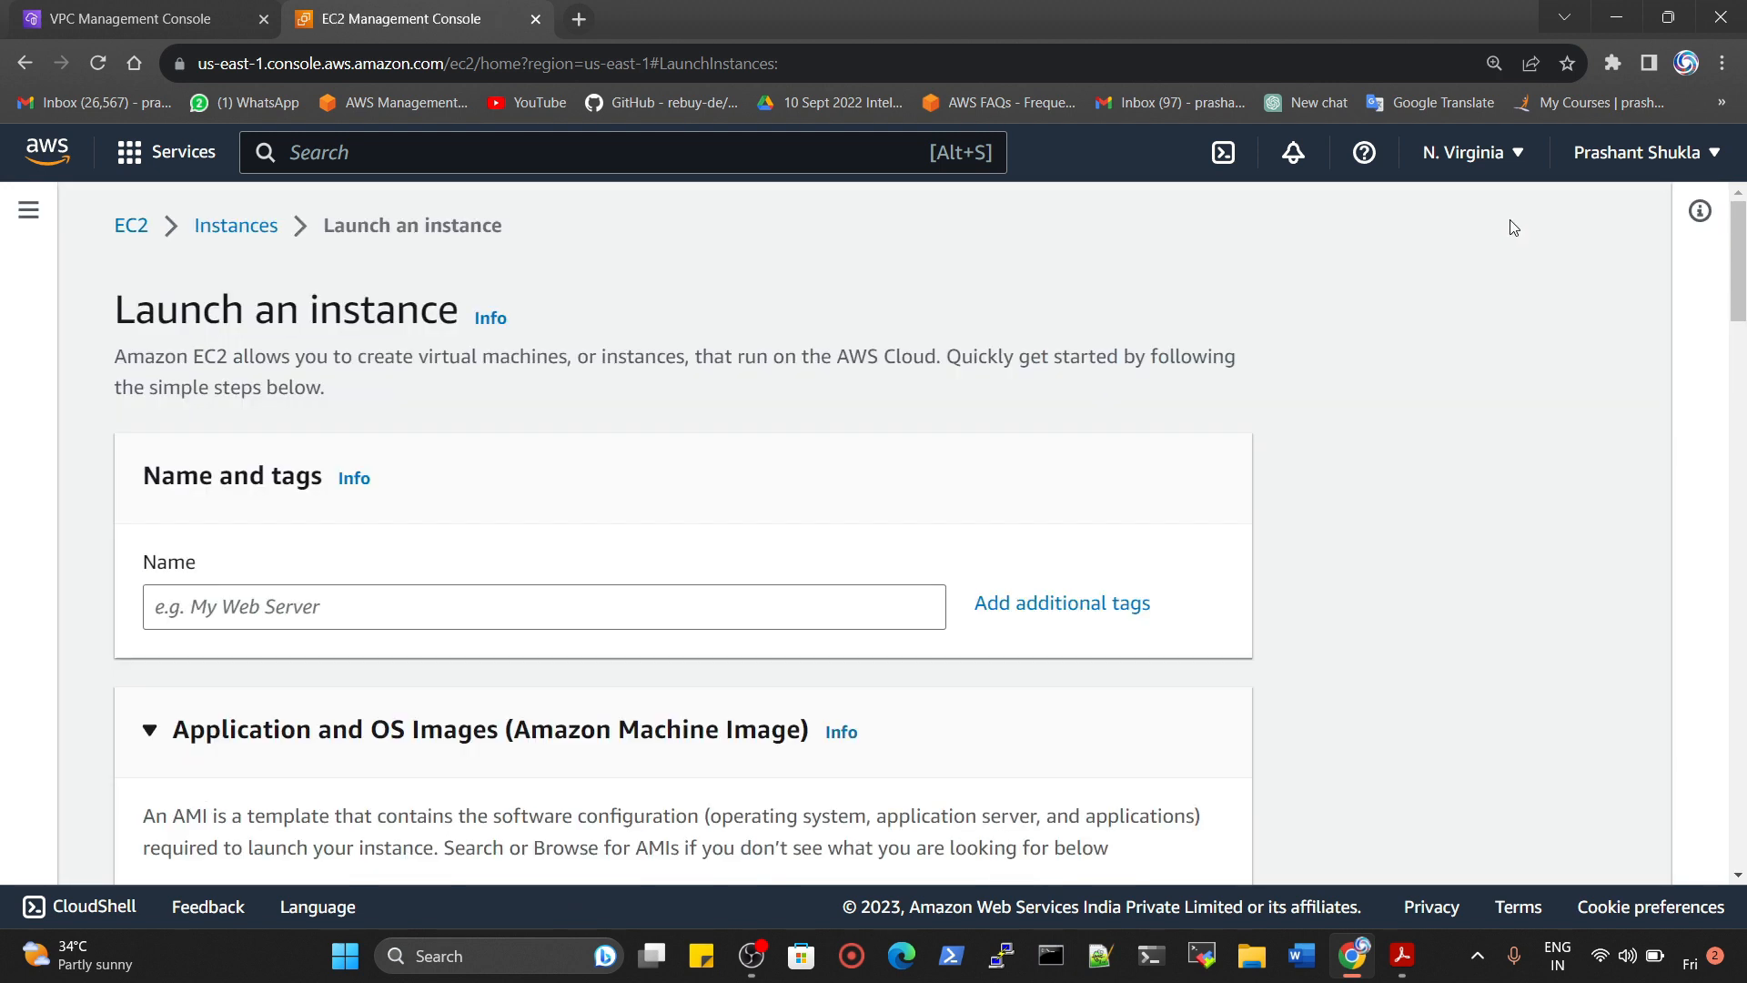
pyautogui.click(241, 600)
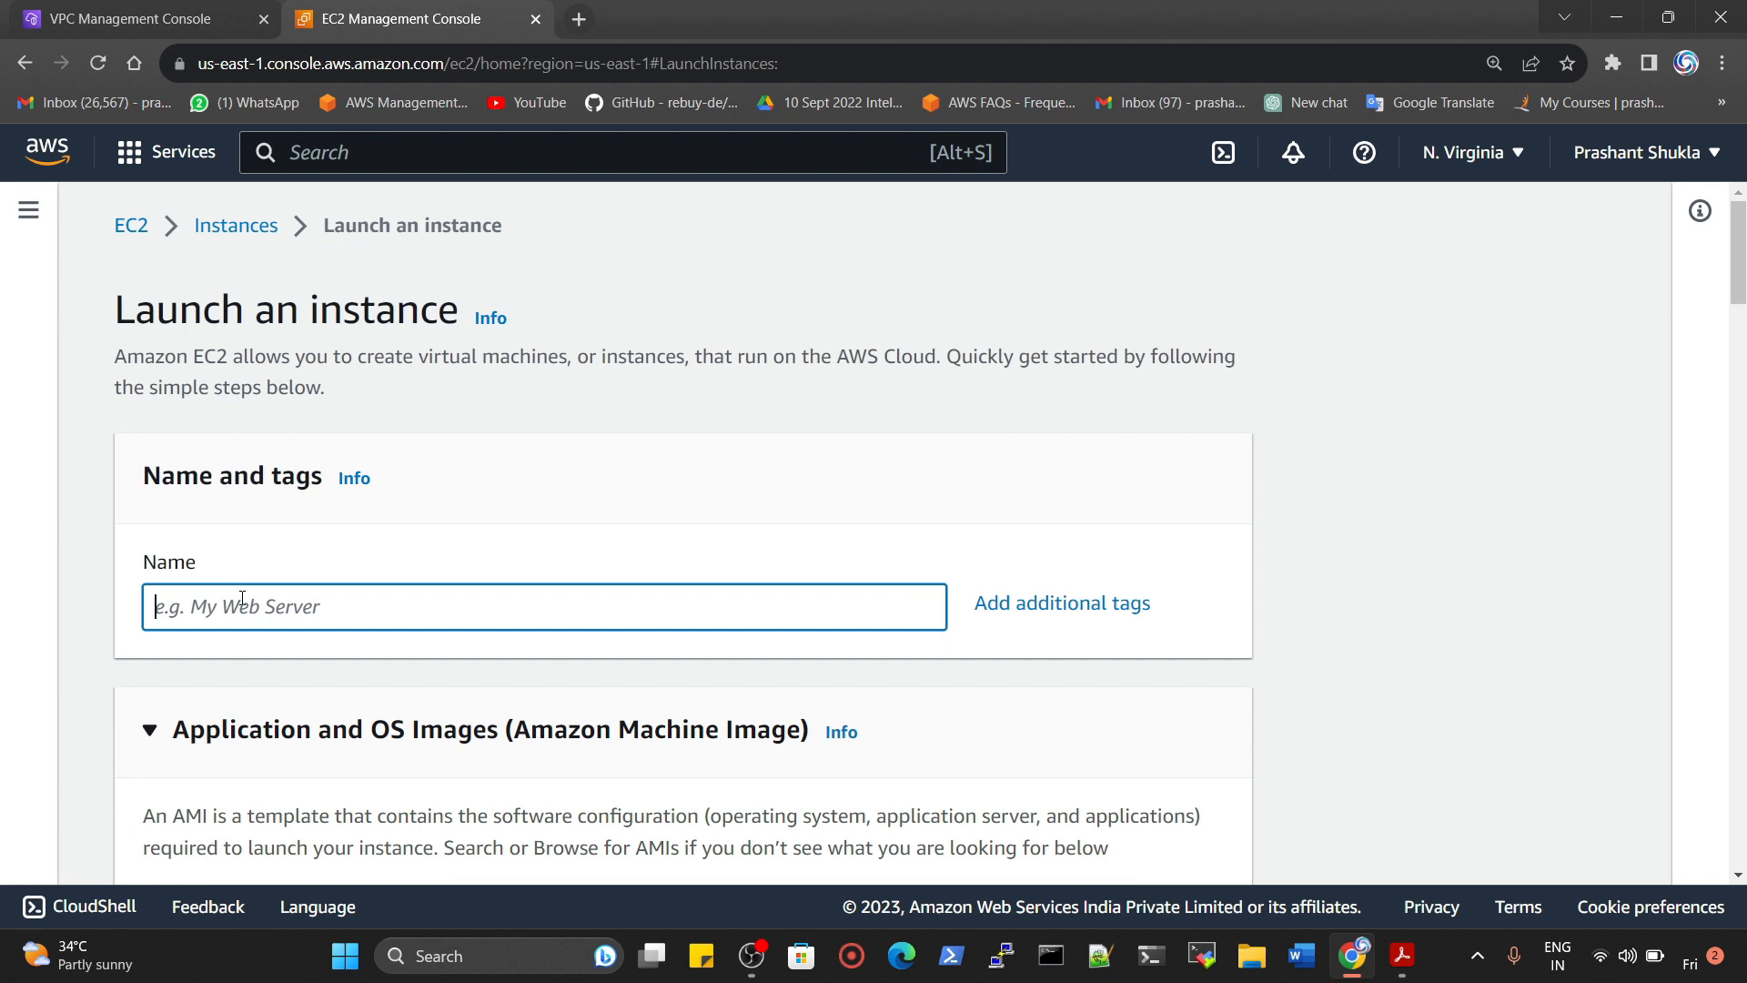
pyautogui.write('myPrivat')
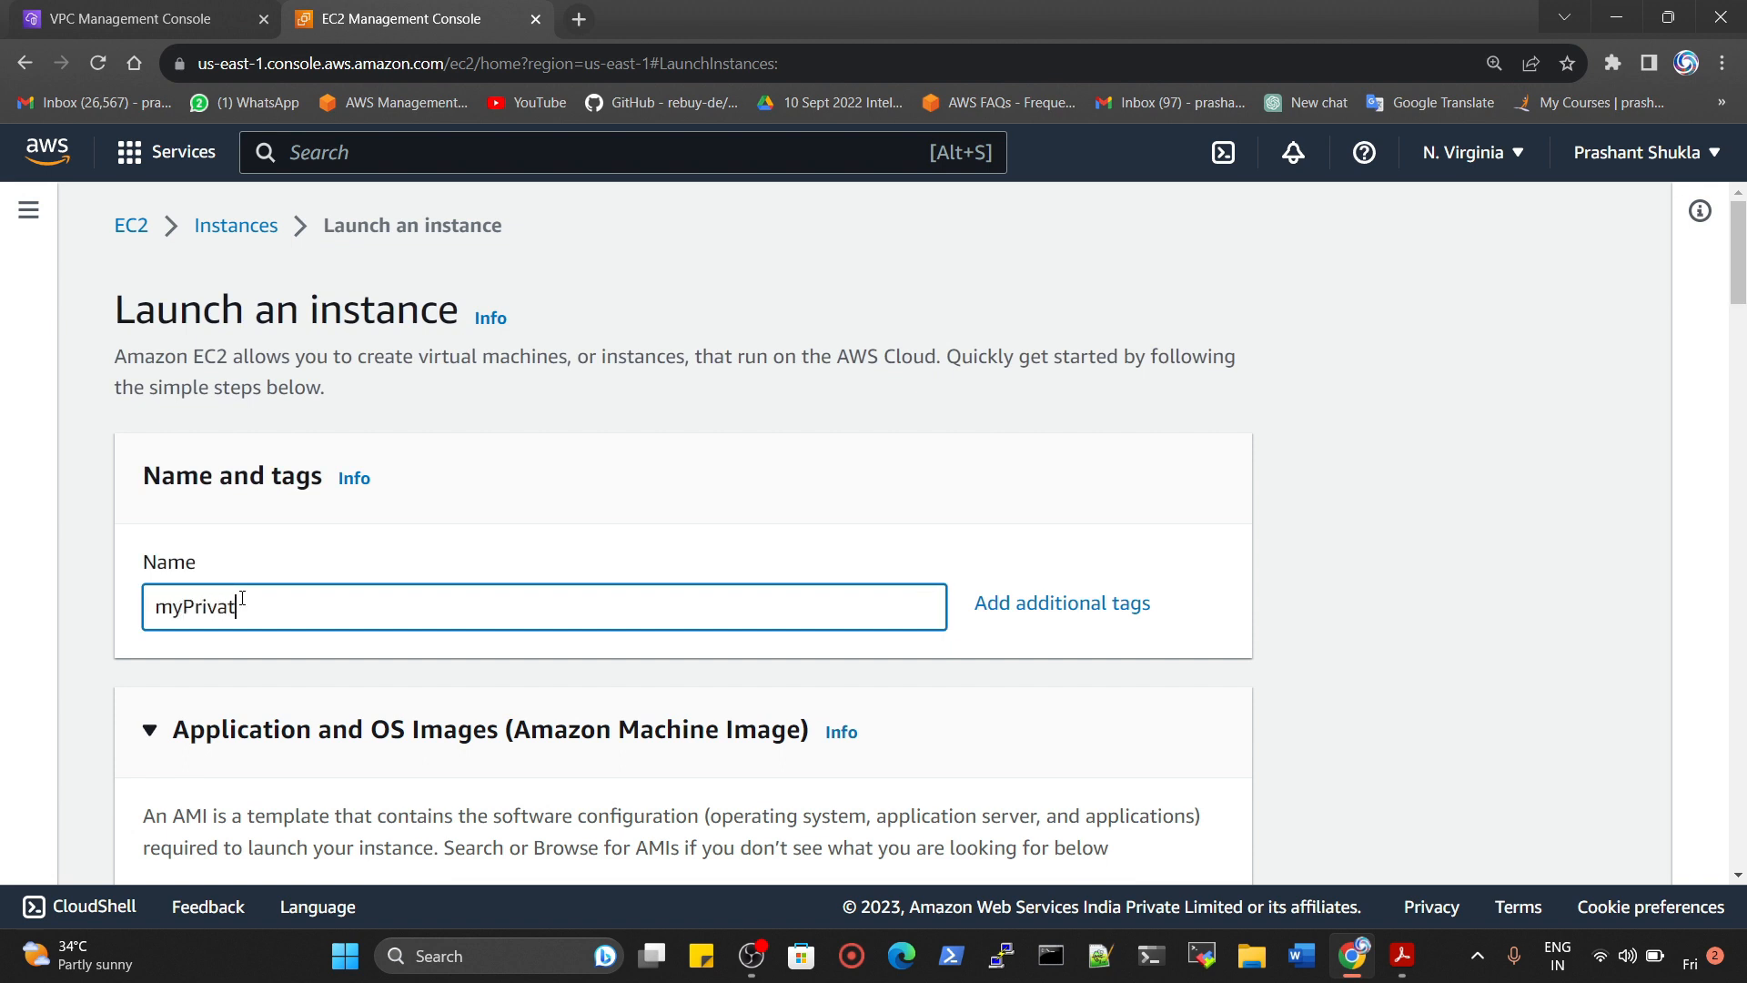
pyautogui.write('e-Ec2')
pyautogui.scroll(-5, 480, 495)
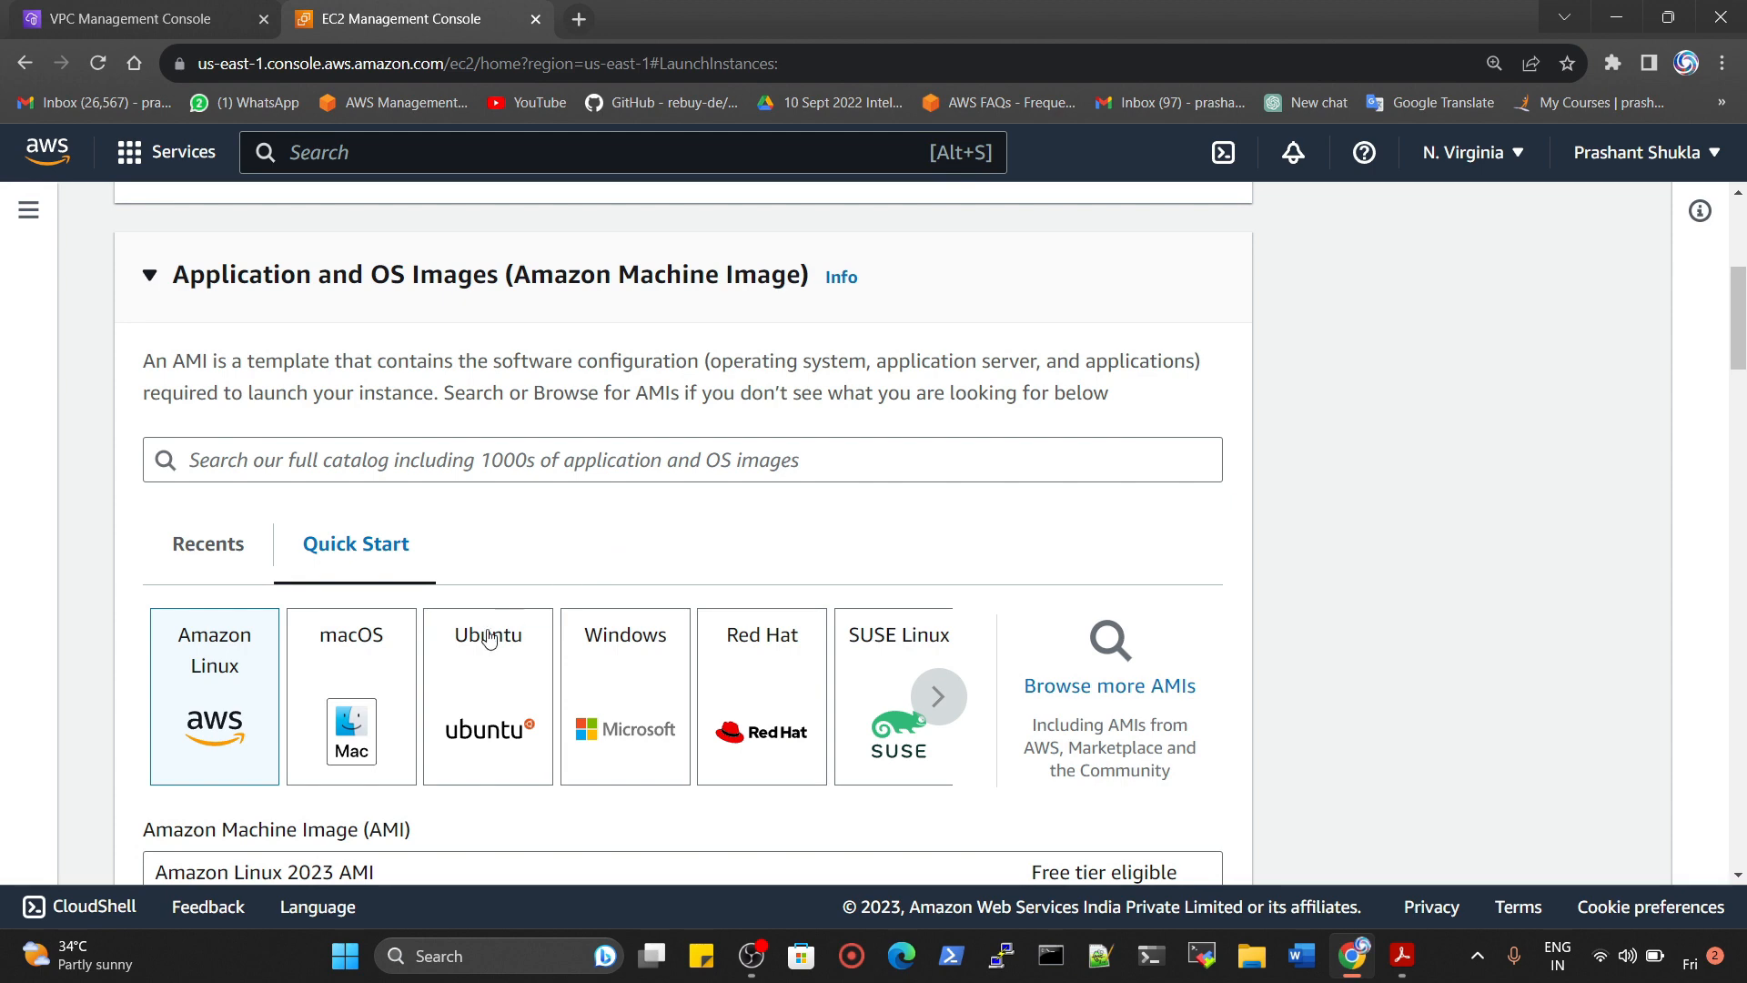
pyautogui.scroll(-8, 484, 641)
pyautogui.scroll(-4, 535, 624)
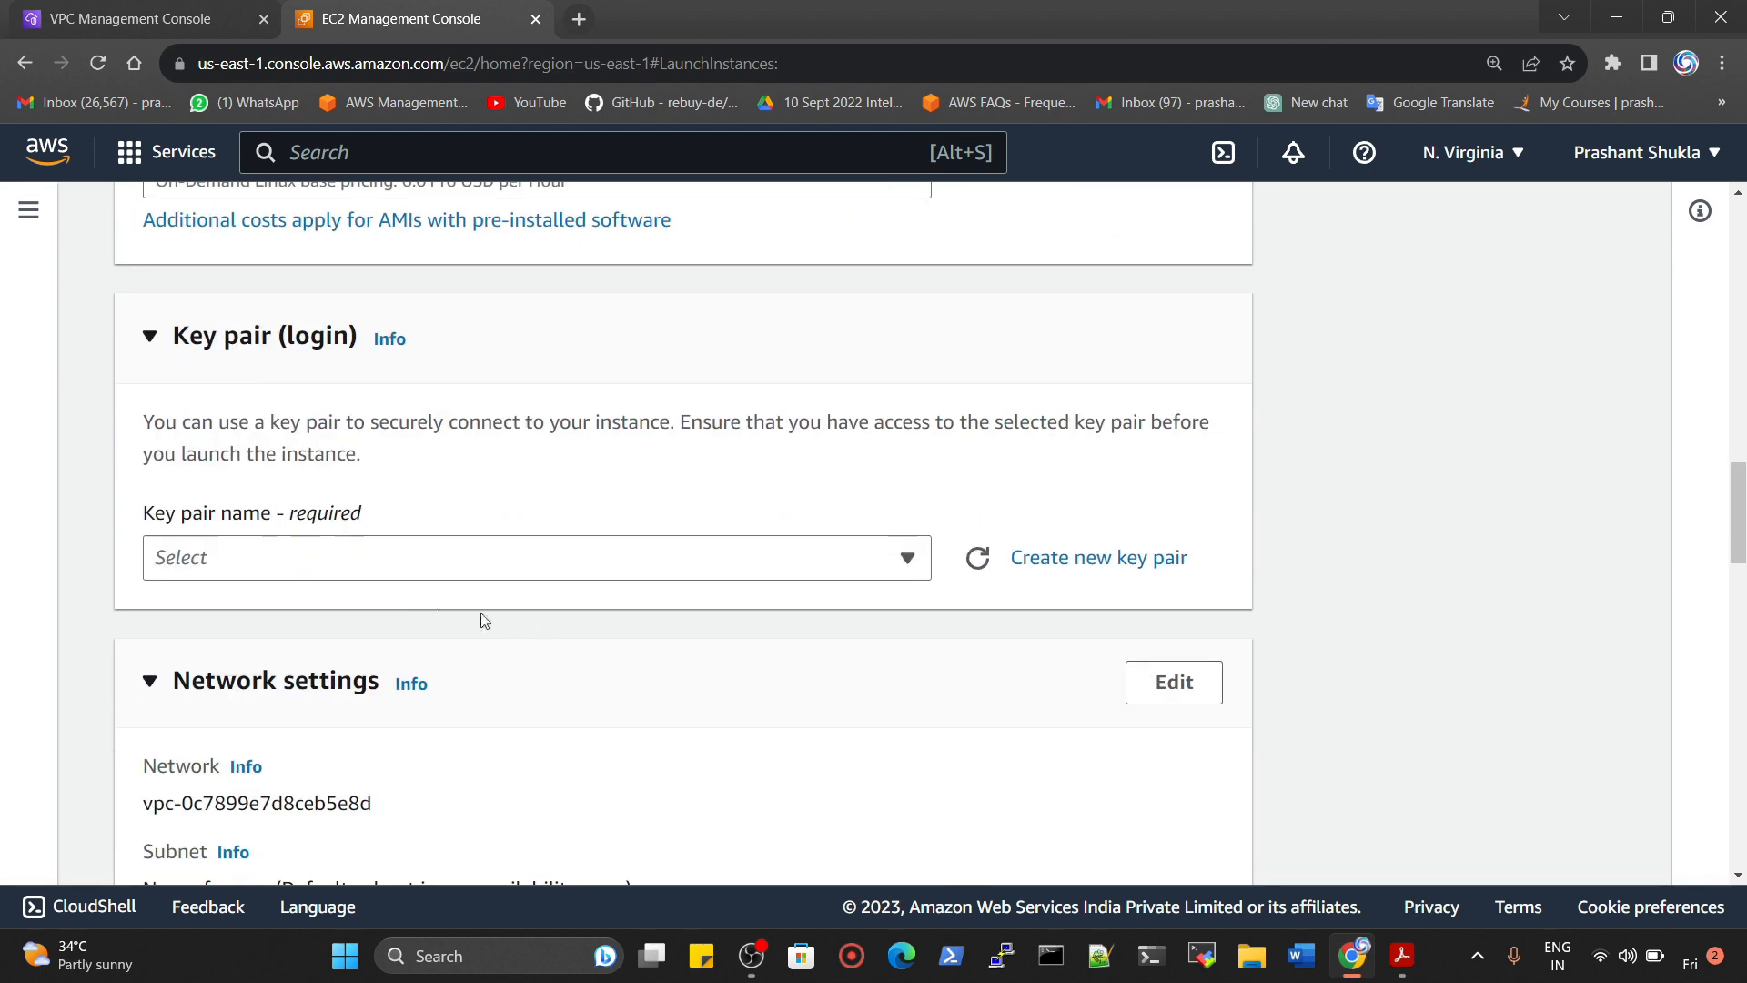
pyautogui.click(332, 566)
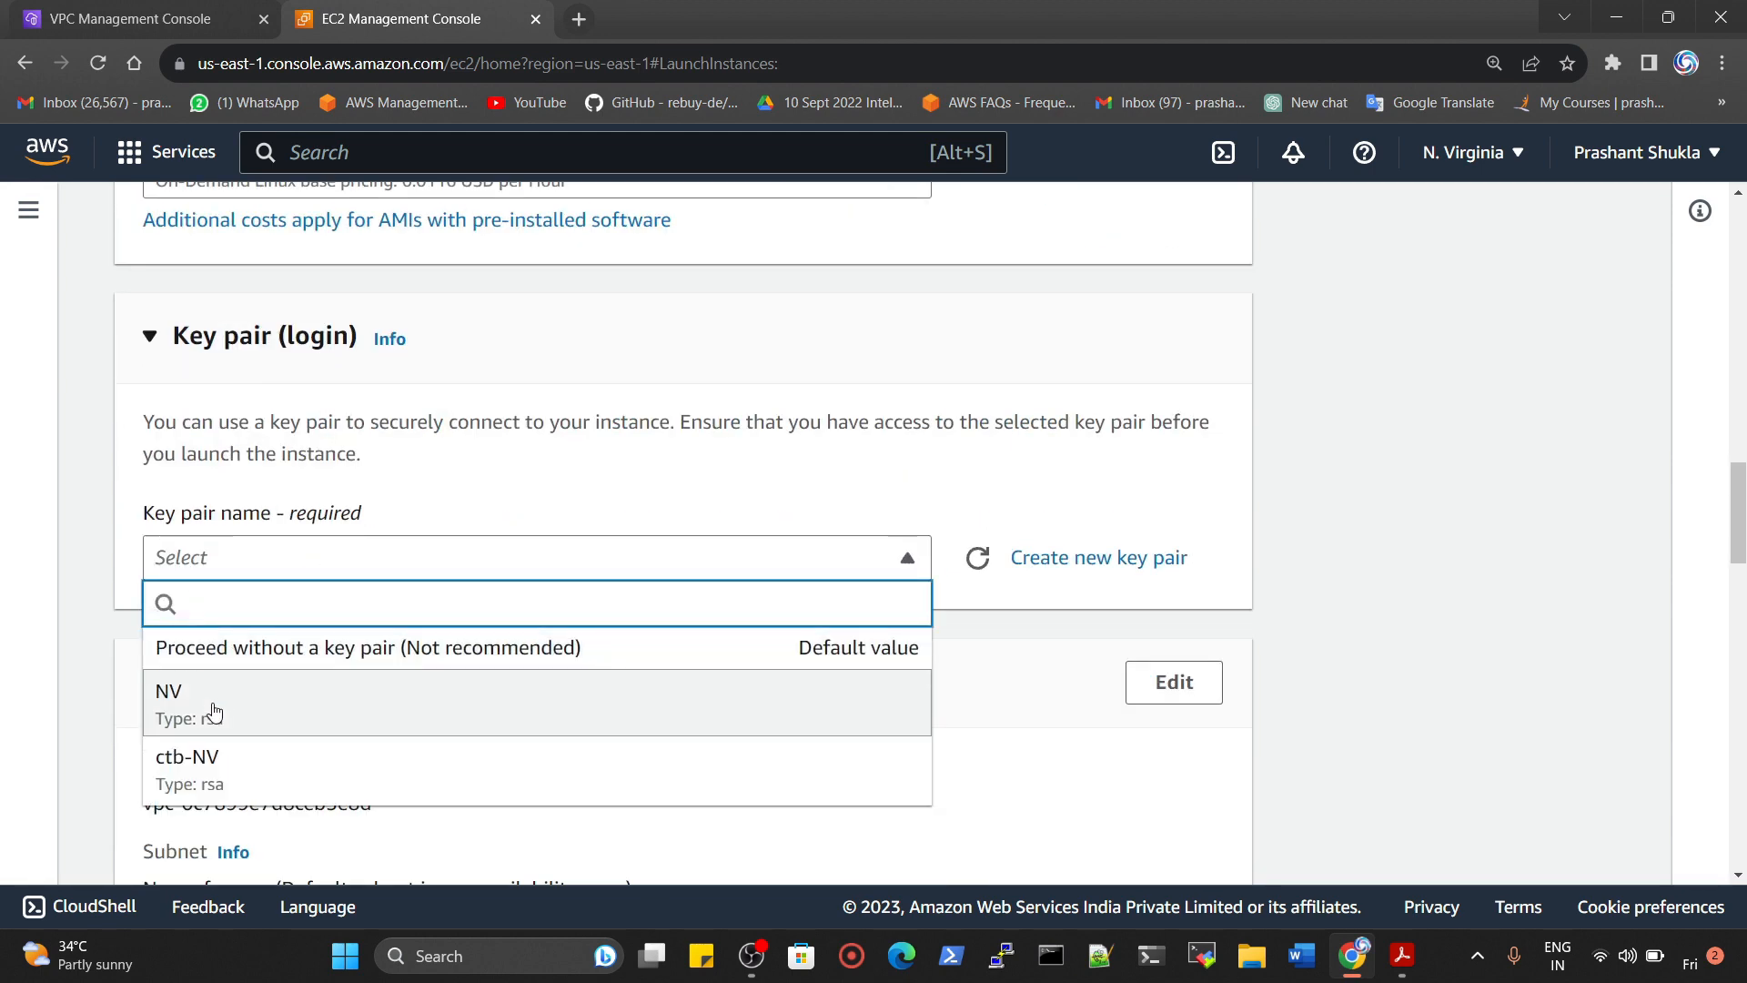
pyautogui.click(209, 710)
pyautogui.scroll(-3, 756, 613)
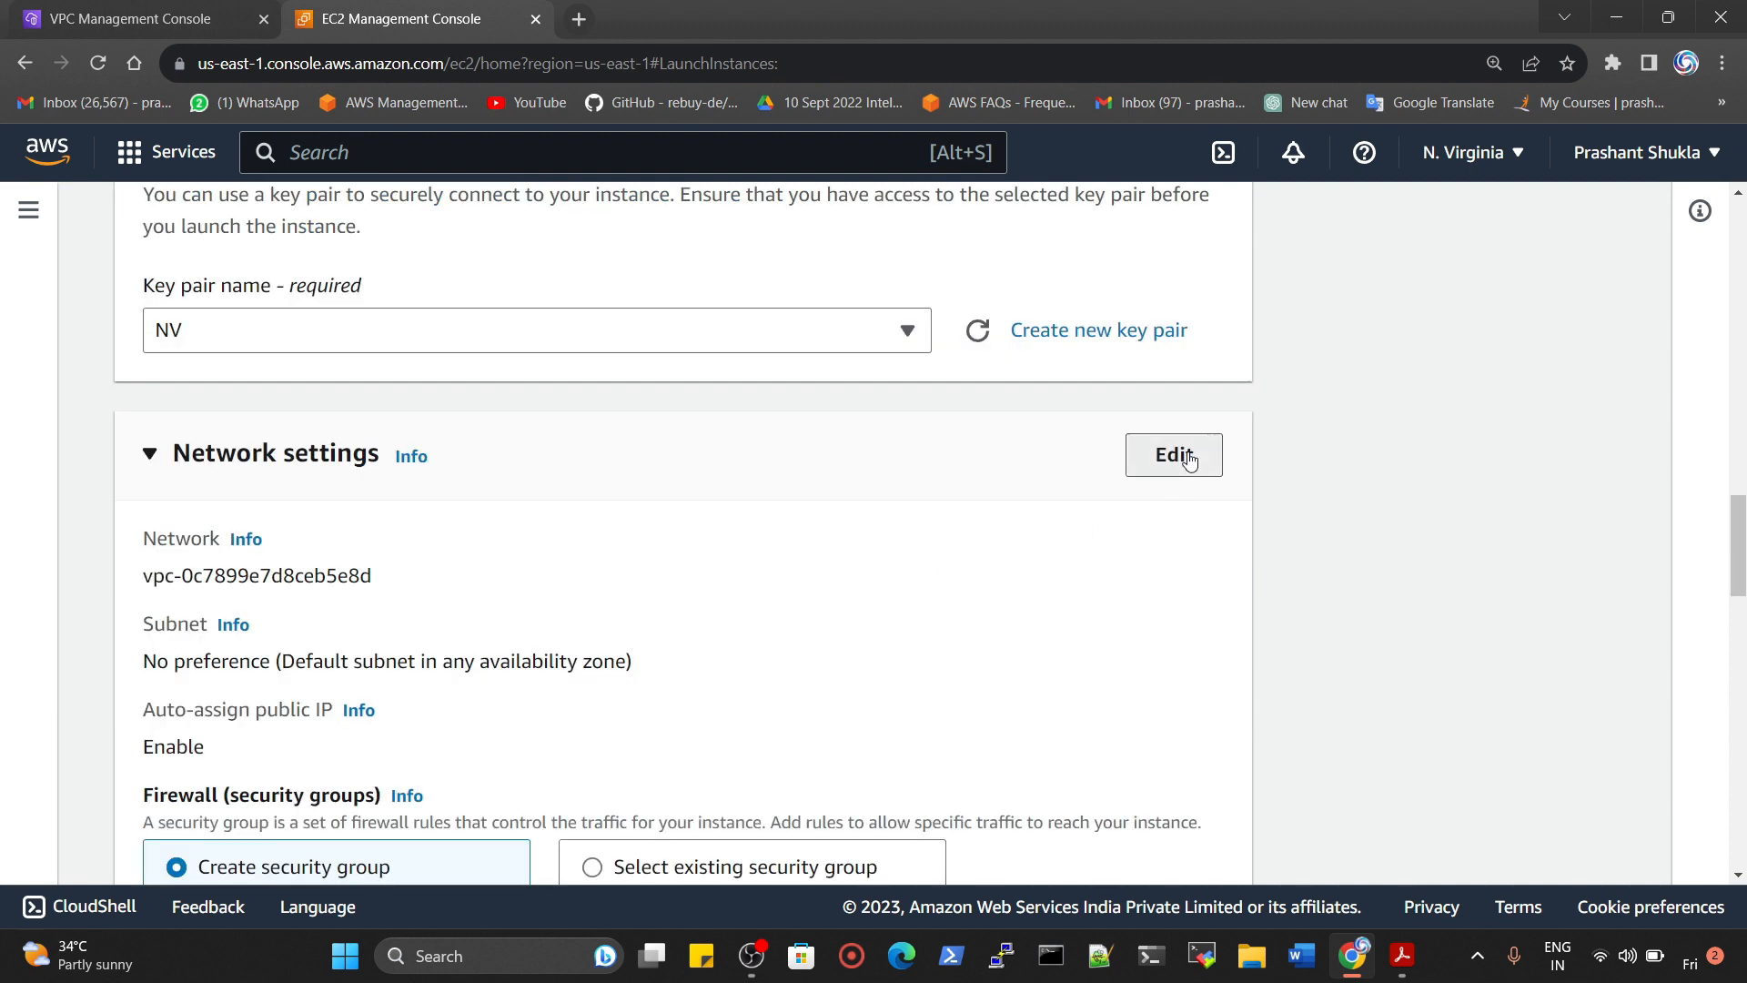
# Edit the private instance's network settings to use the VPC myVPC-NAT and the subnet myPrivate
pyautogui.click(1172, 456)
pyautogui.click(469, 605)
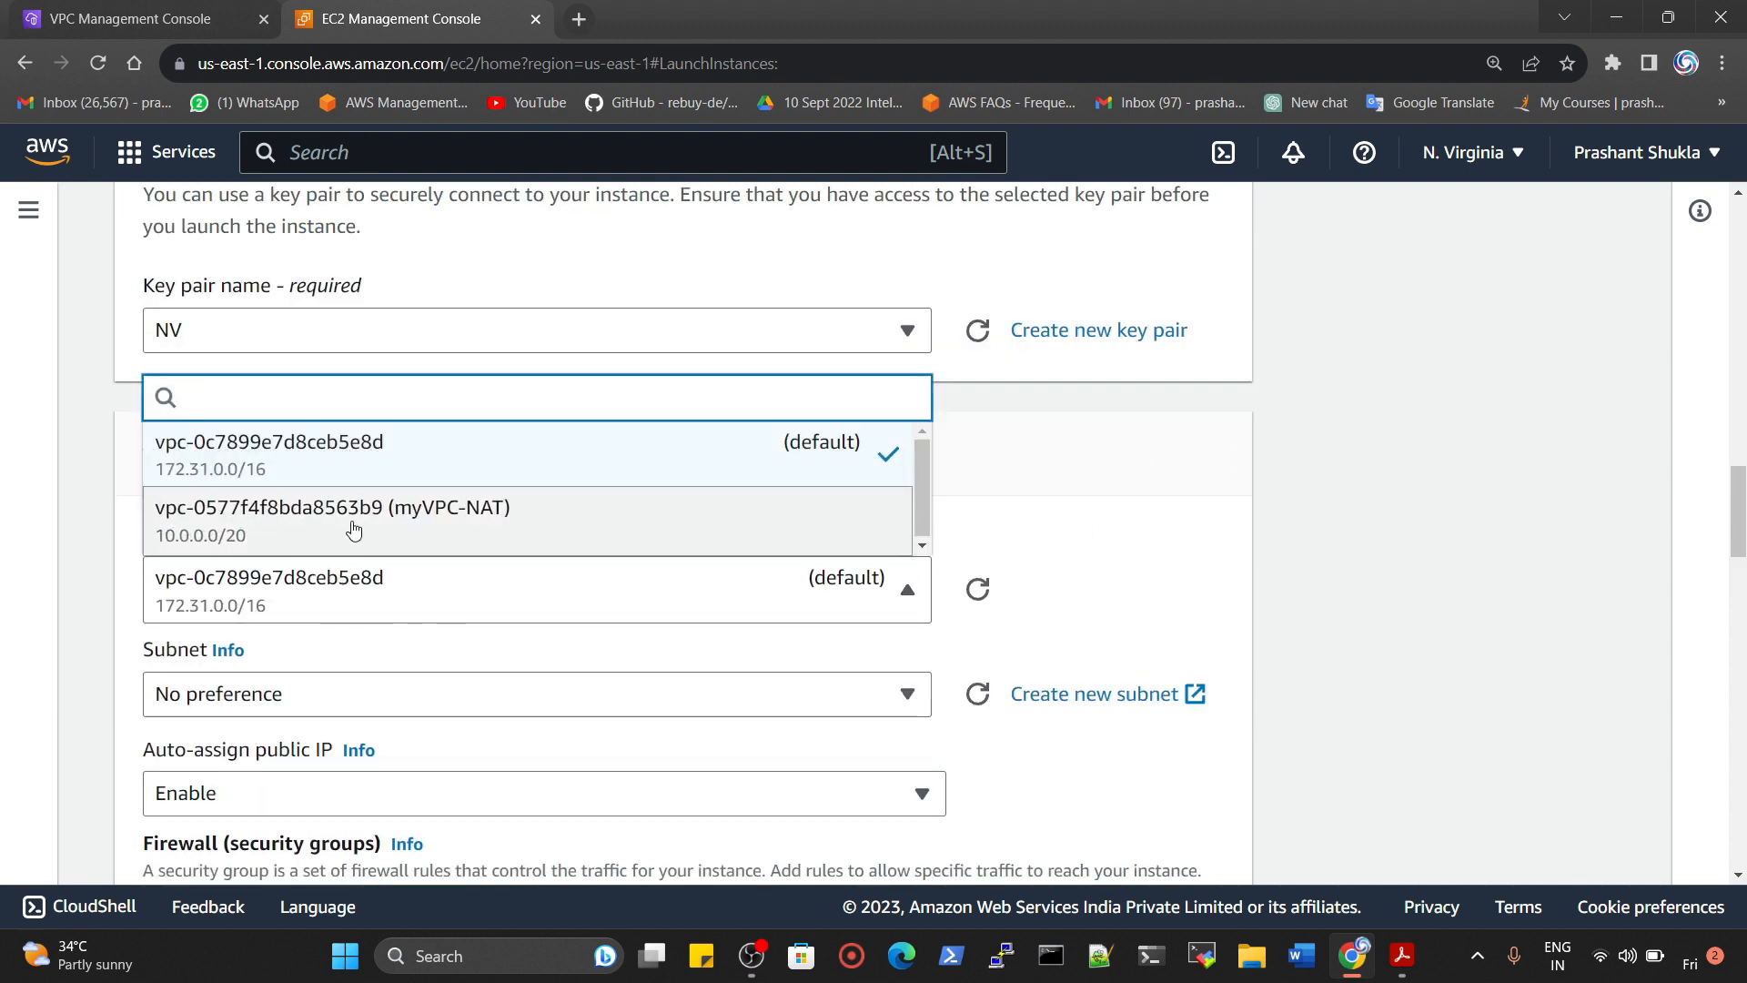
pyautogui.click(335, 526)
pyautogui.scroll(-3, 492, 546)
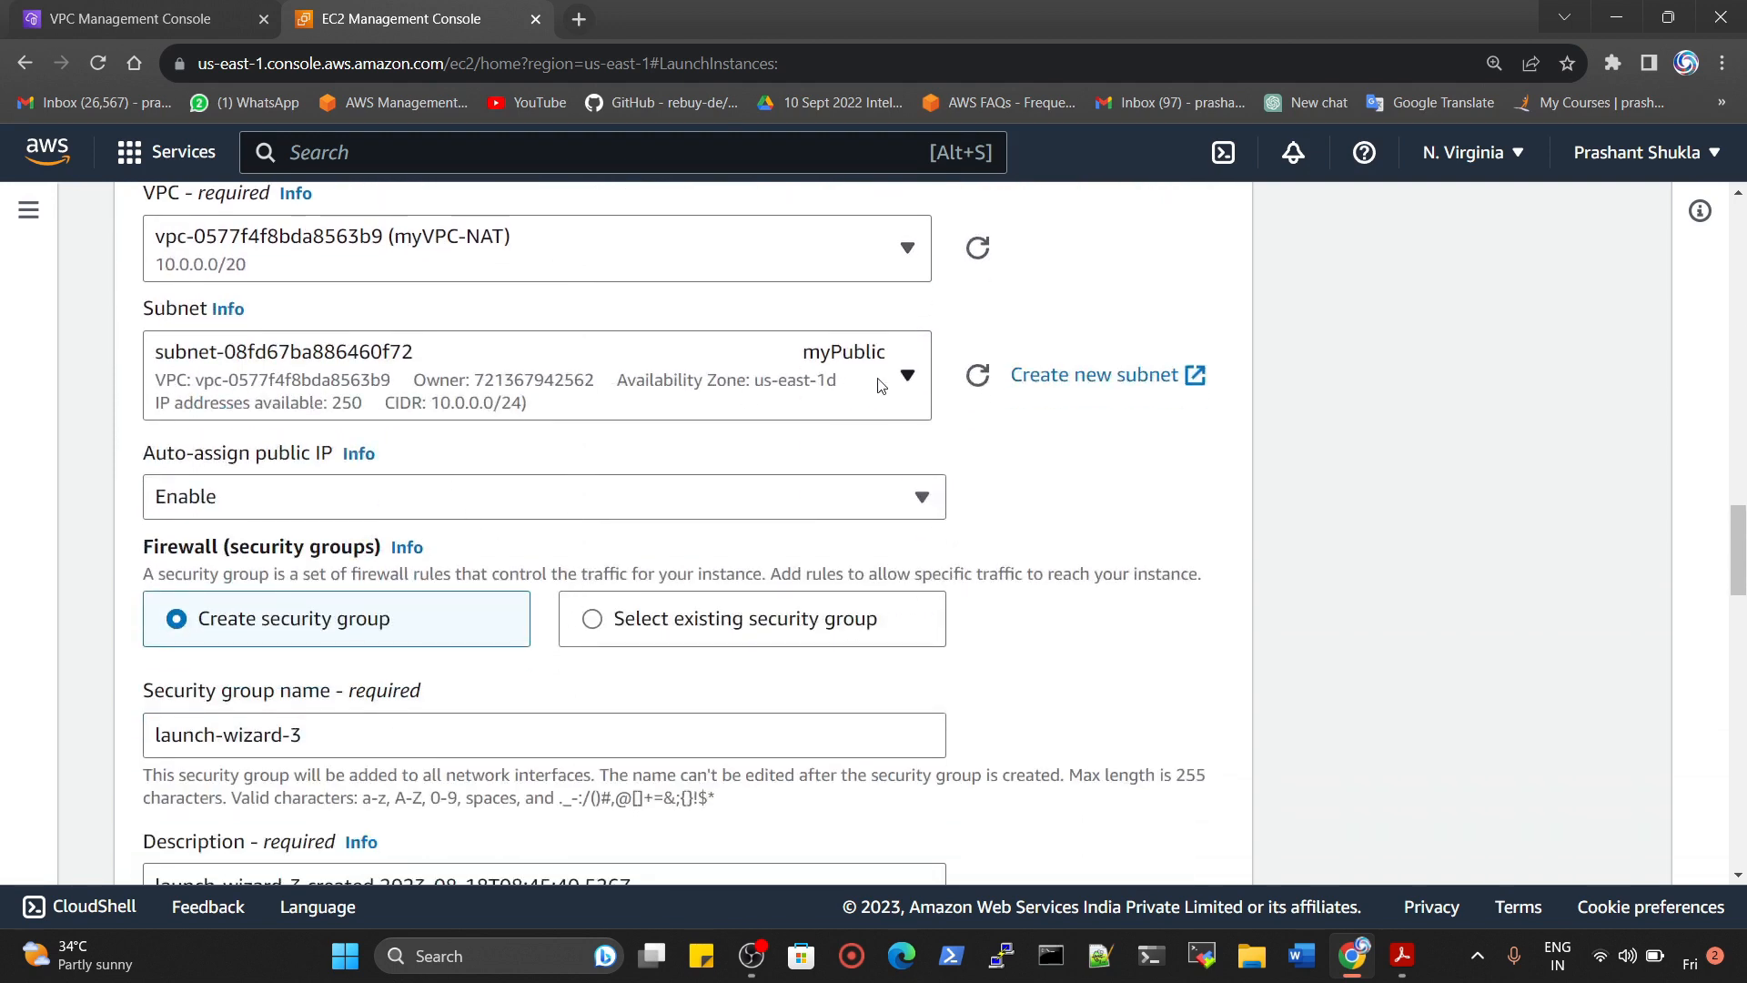
pyautogui.click(881, 386)
pyautogui.click(760, 600)
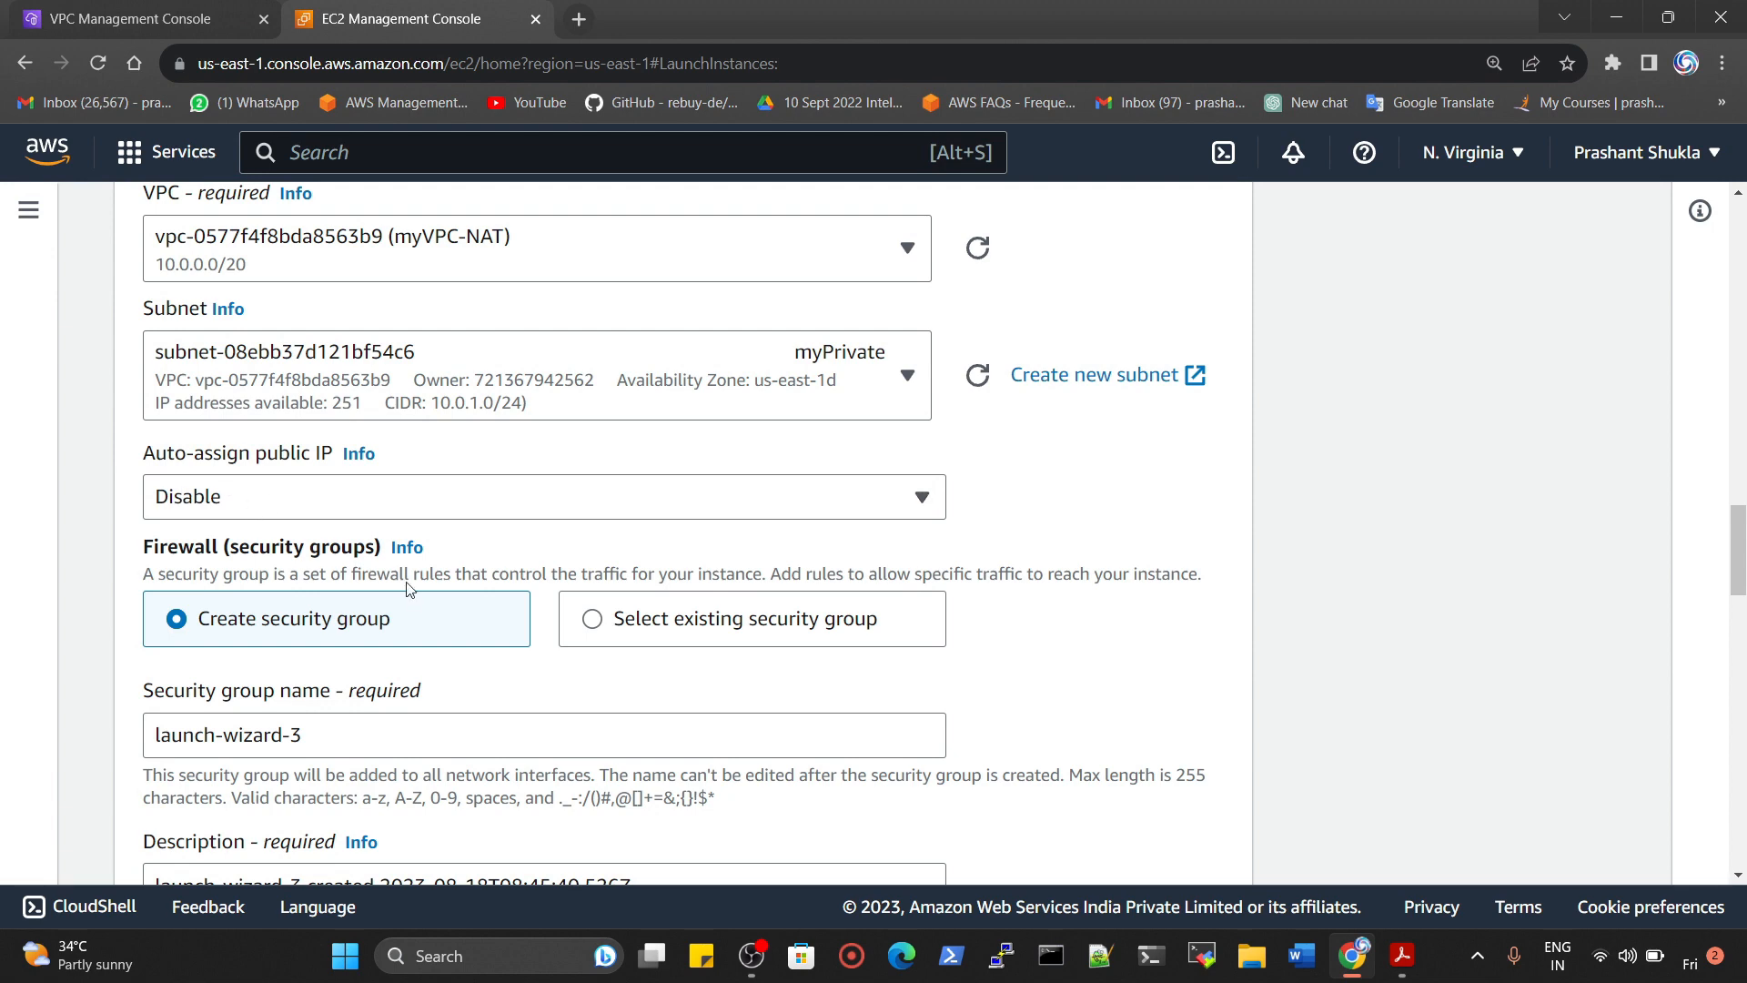
# Use an existing security group for the instance's firewall and choose NAT-Security
pyautogui.scroll(-1, 412, 637)
pyautogui.scroll(-2, 411, 643)
pyautogui.click(644, 401)
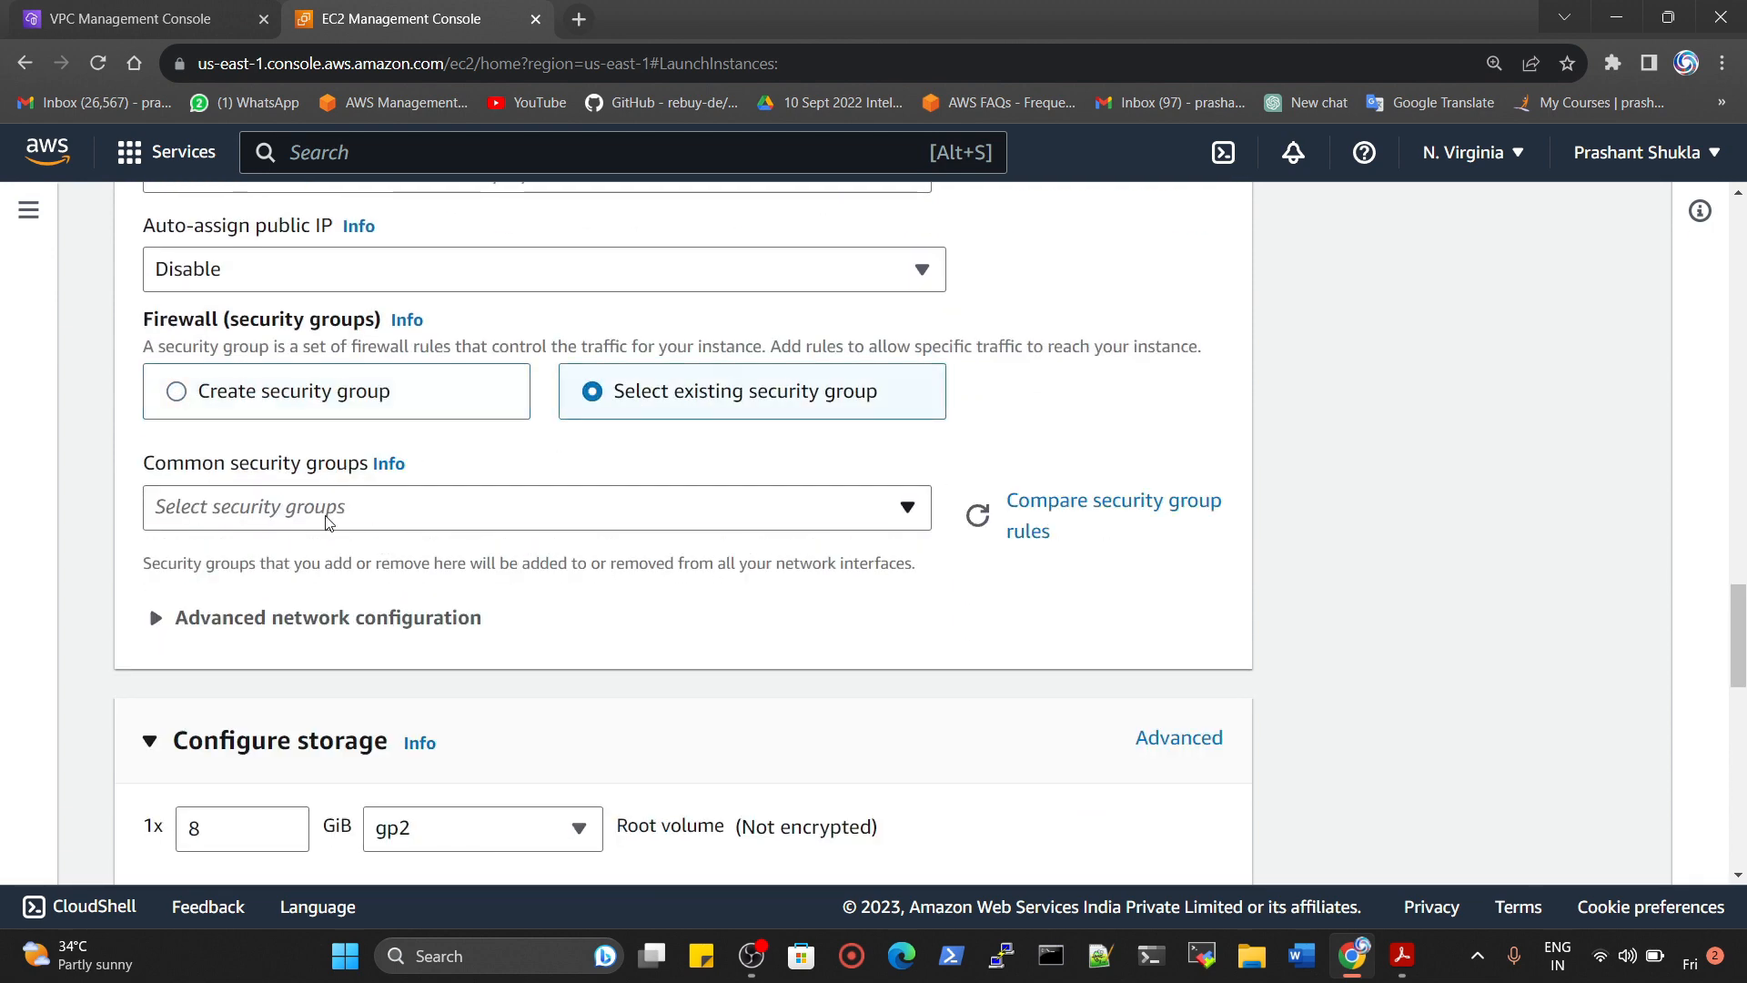
pyautogui.click(329, 514)
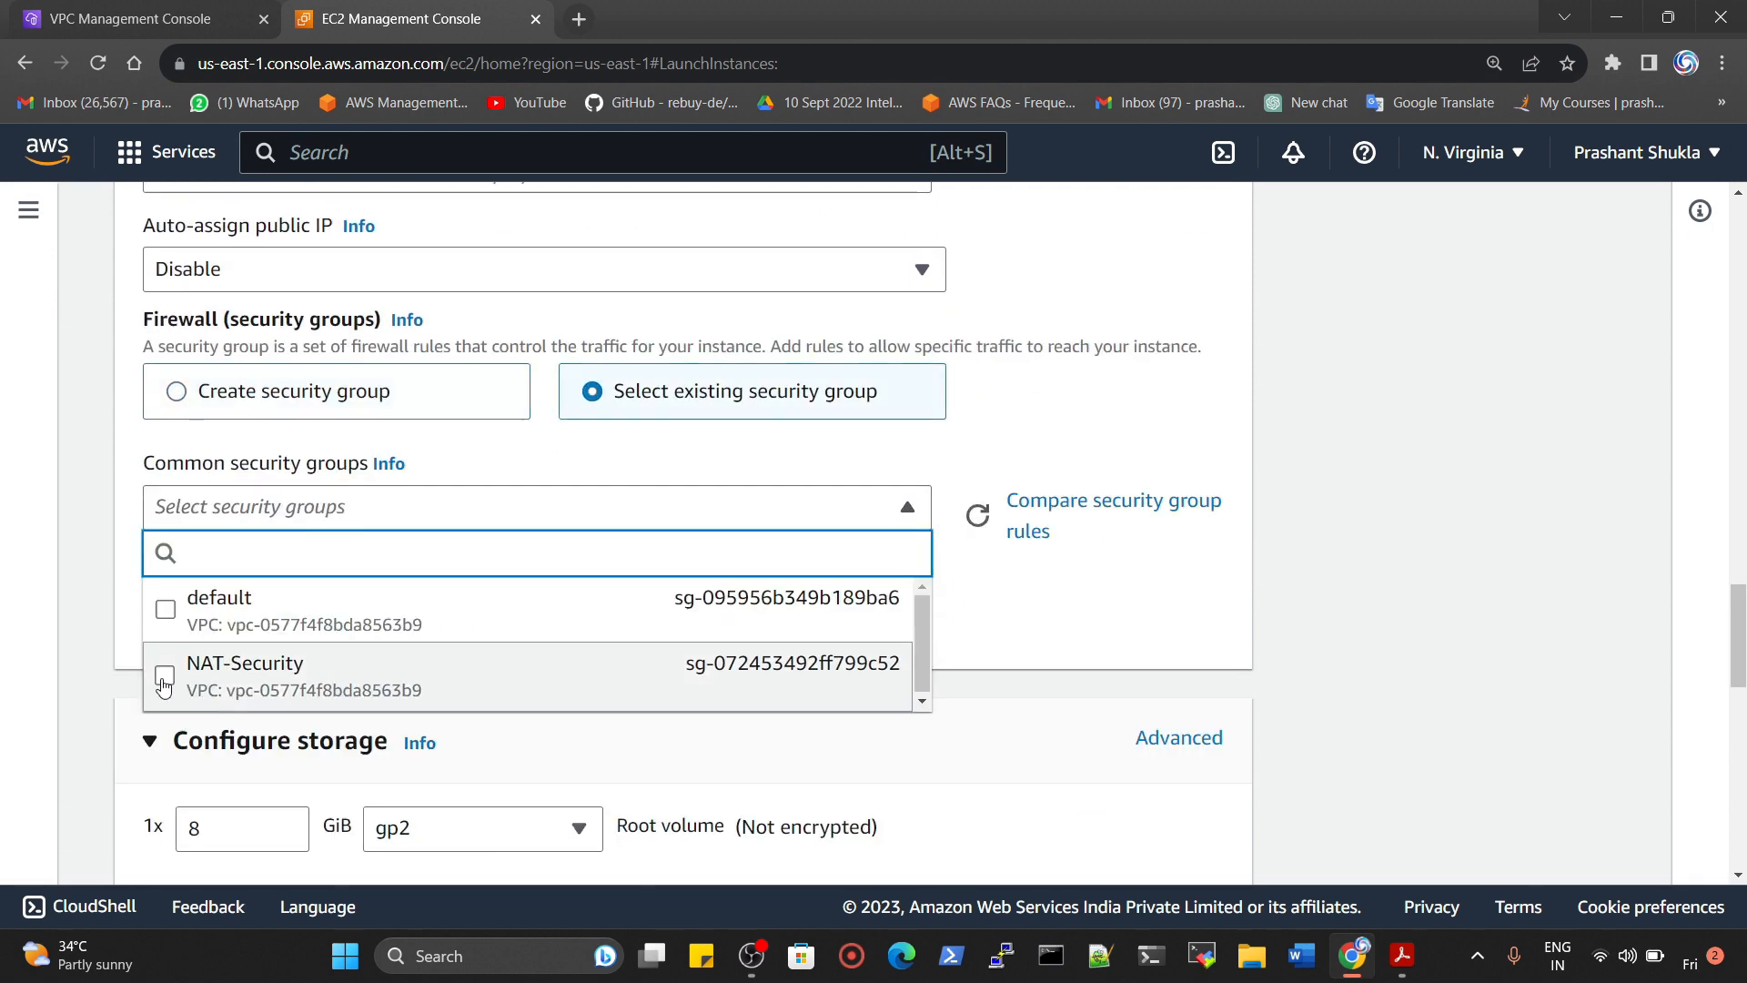
pyautogui.click(164, 678)
# Launch the myPrivate-Ec2 instance, then open and refresh the instances list to check its state
pyautogui.scroll(-6, 799, 669)
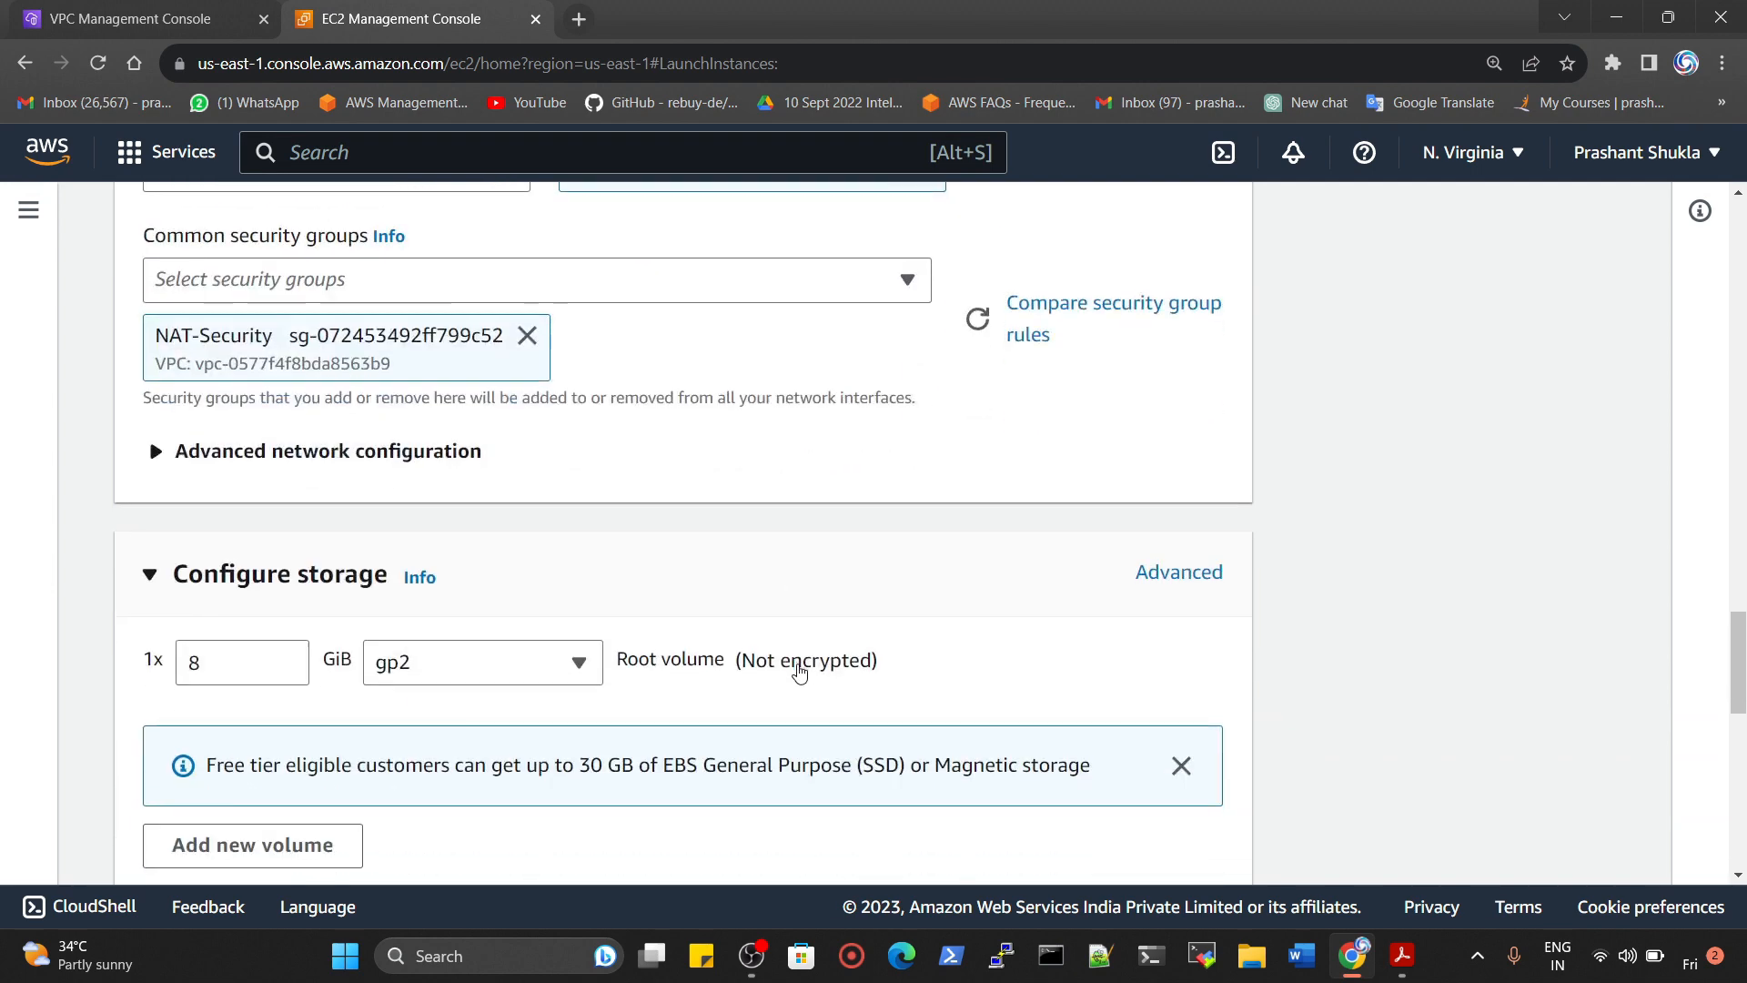
pyautogui.scroll(-7, 799, 663)
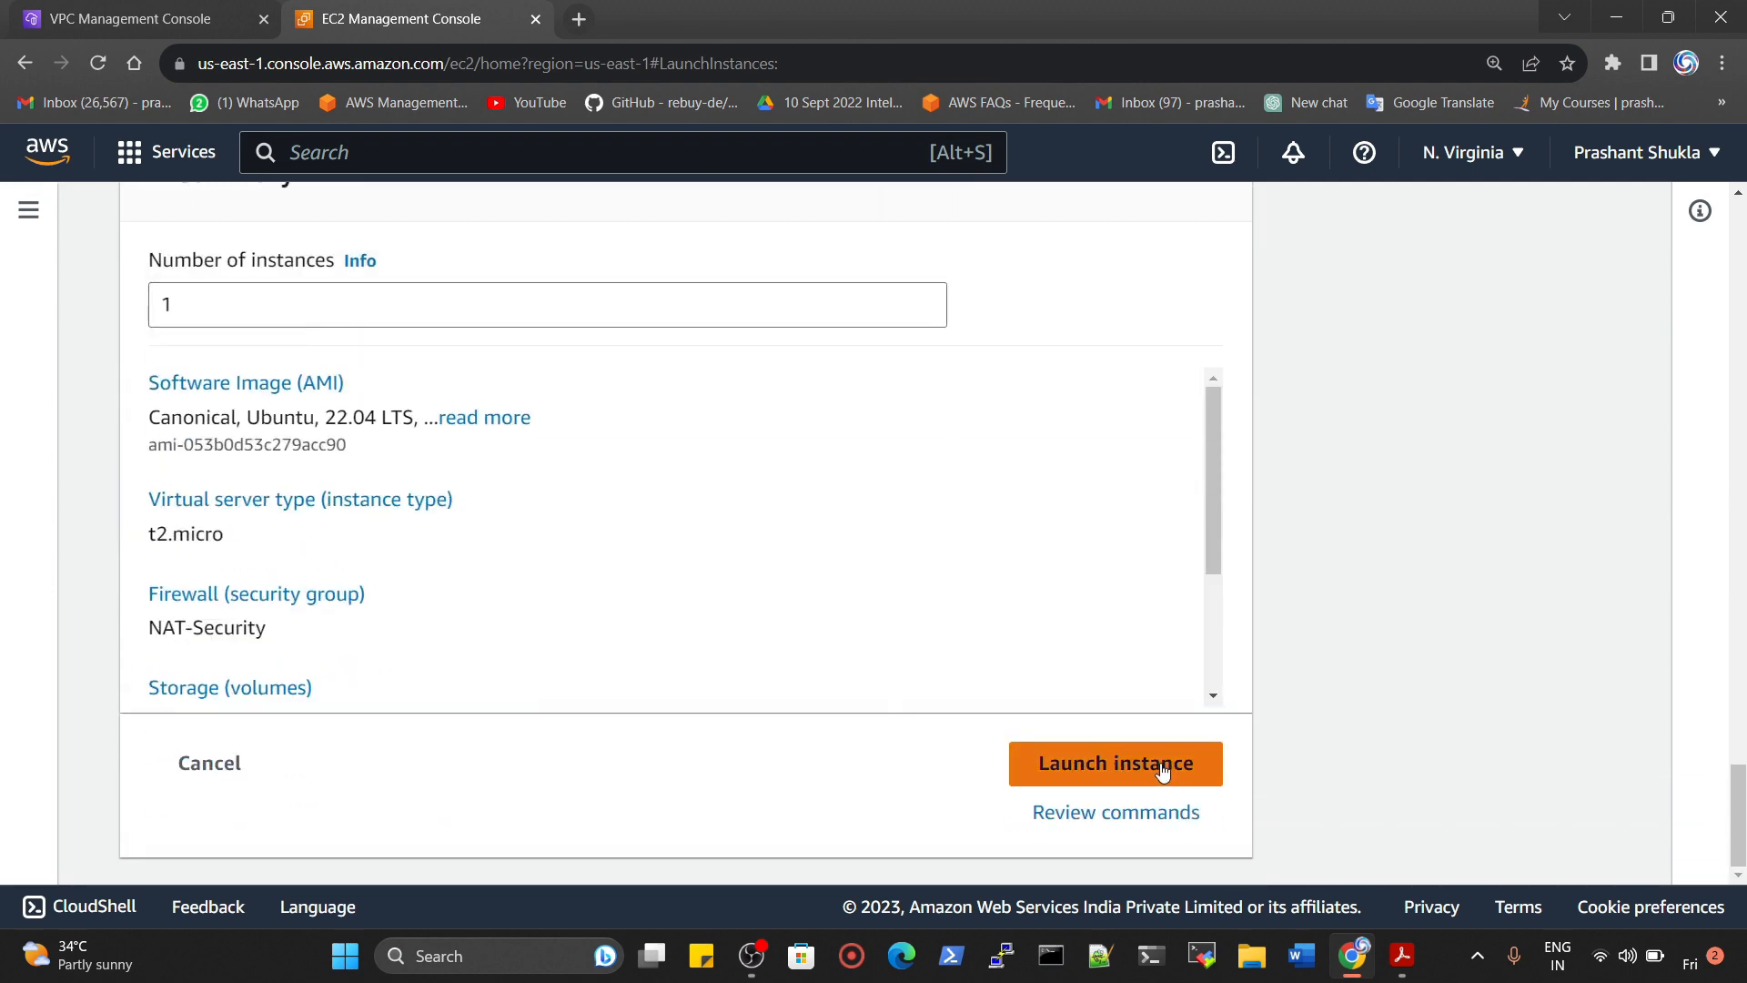
pyautogui.click(1162, 770)
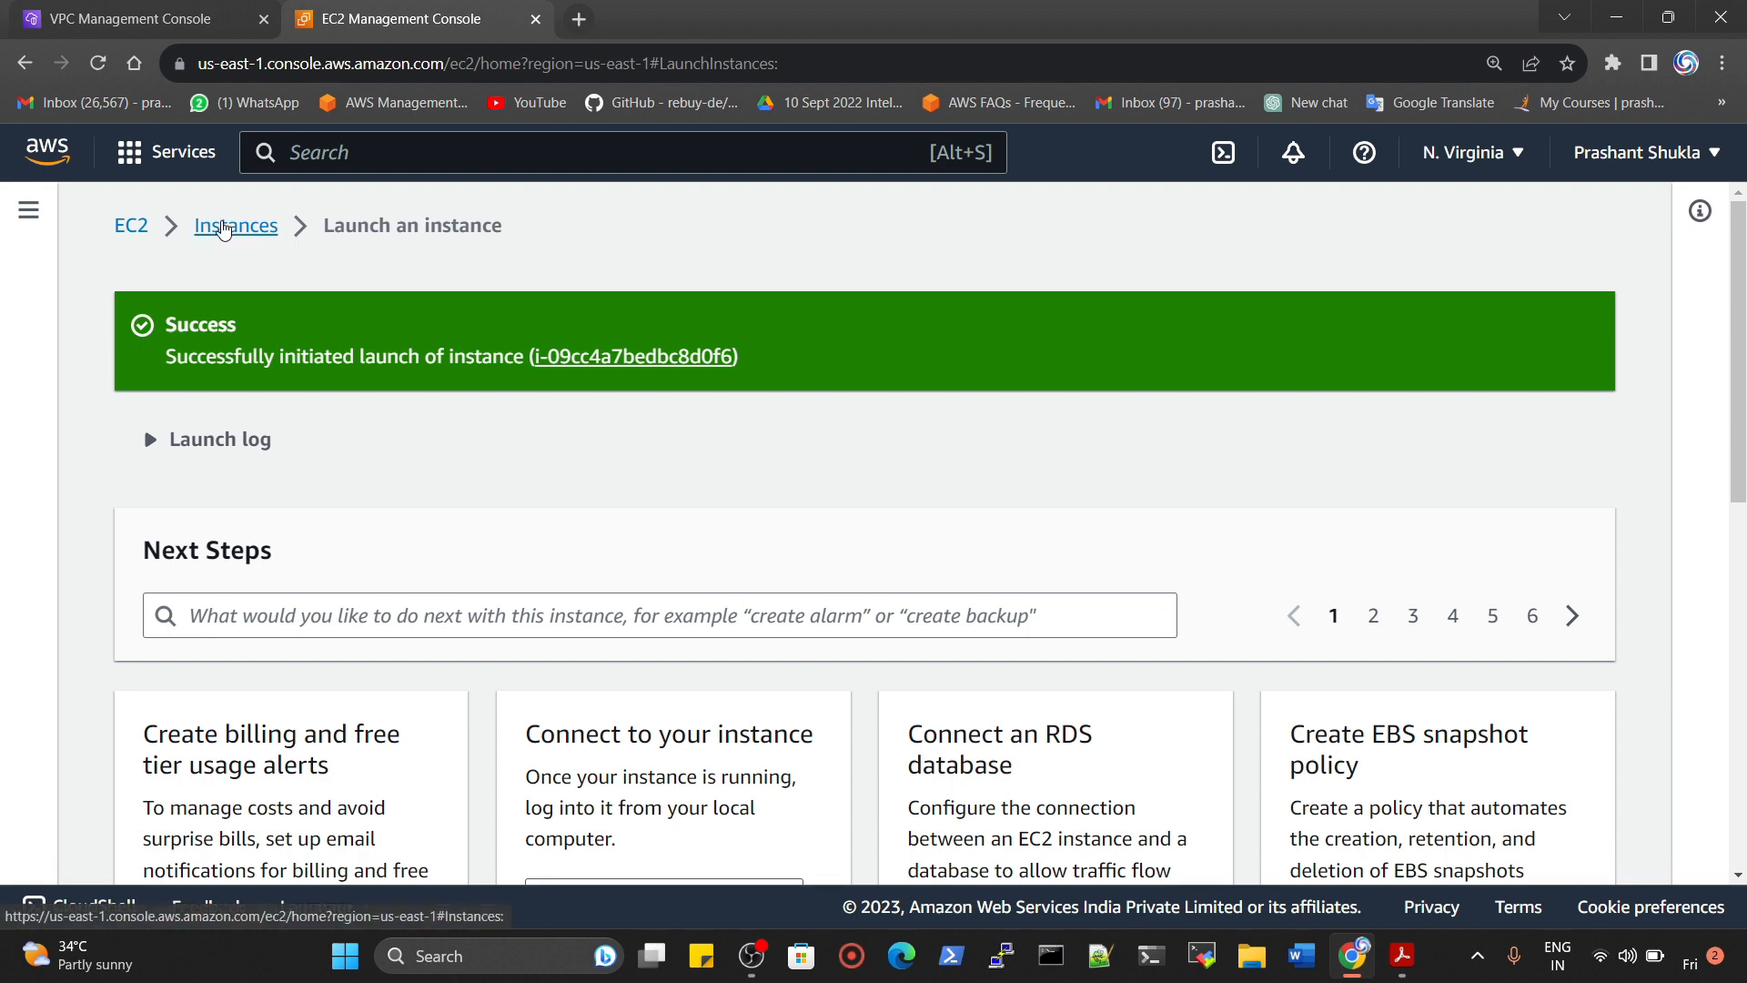
pyautogui.click(225, 231)
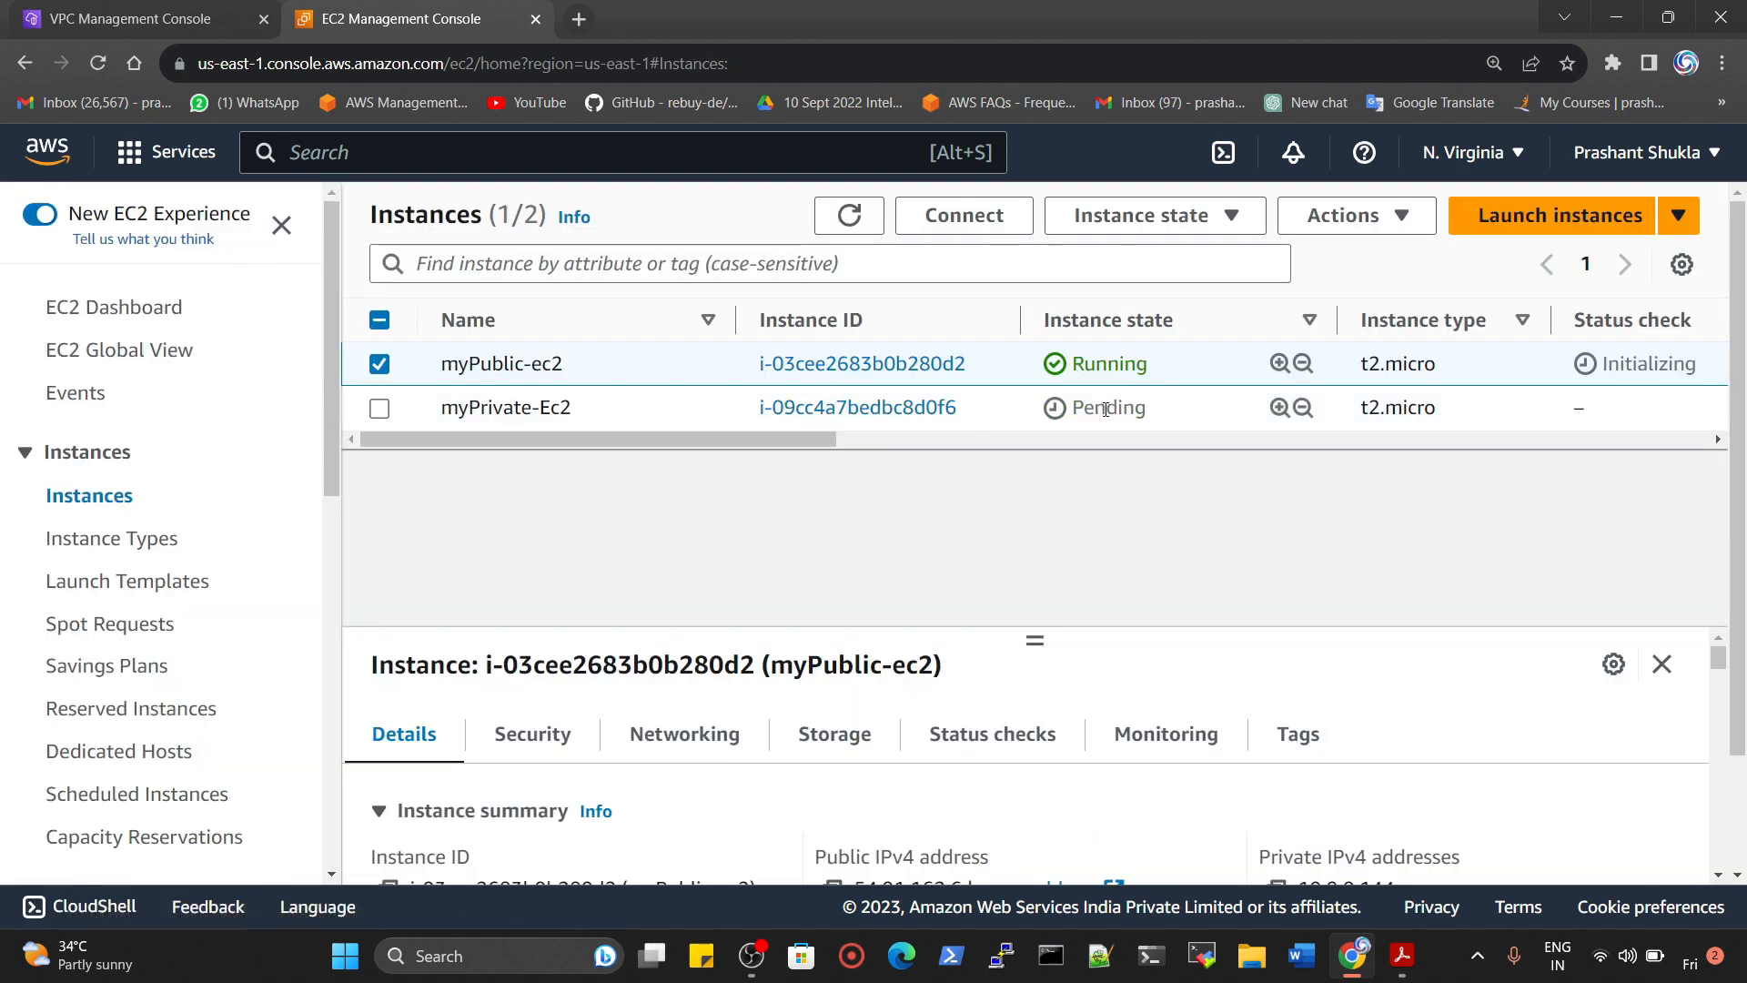
pyautogui.doubleClick(1106, 408)
pyautogui.click(848, 216)
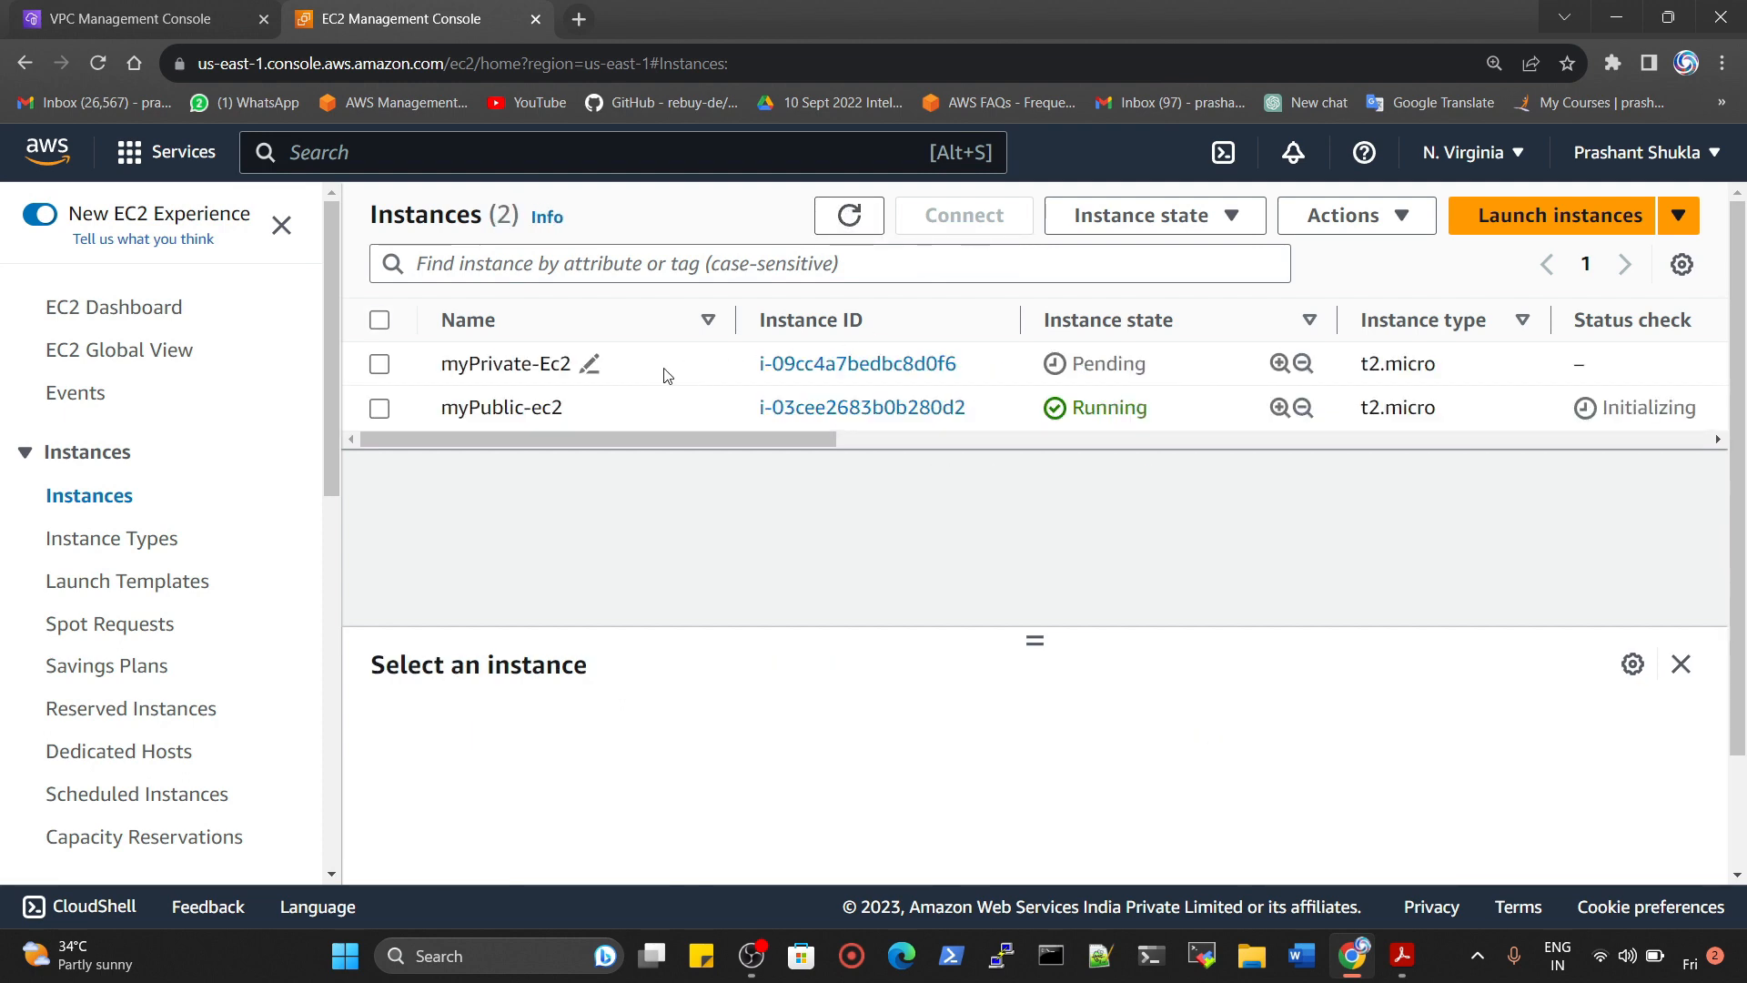
# Connect to the myPublic-ec2 instance through EC2 Instance Connect with the default user name ubuntu
pyautogui.click(663, 372)
pyautogui.click(661, 415)
pyautogui.click(995, 228)
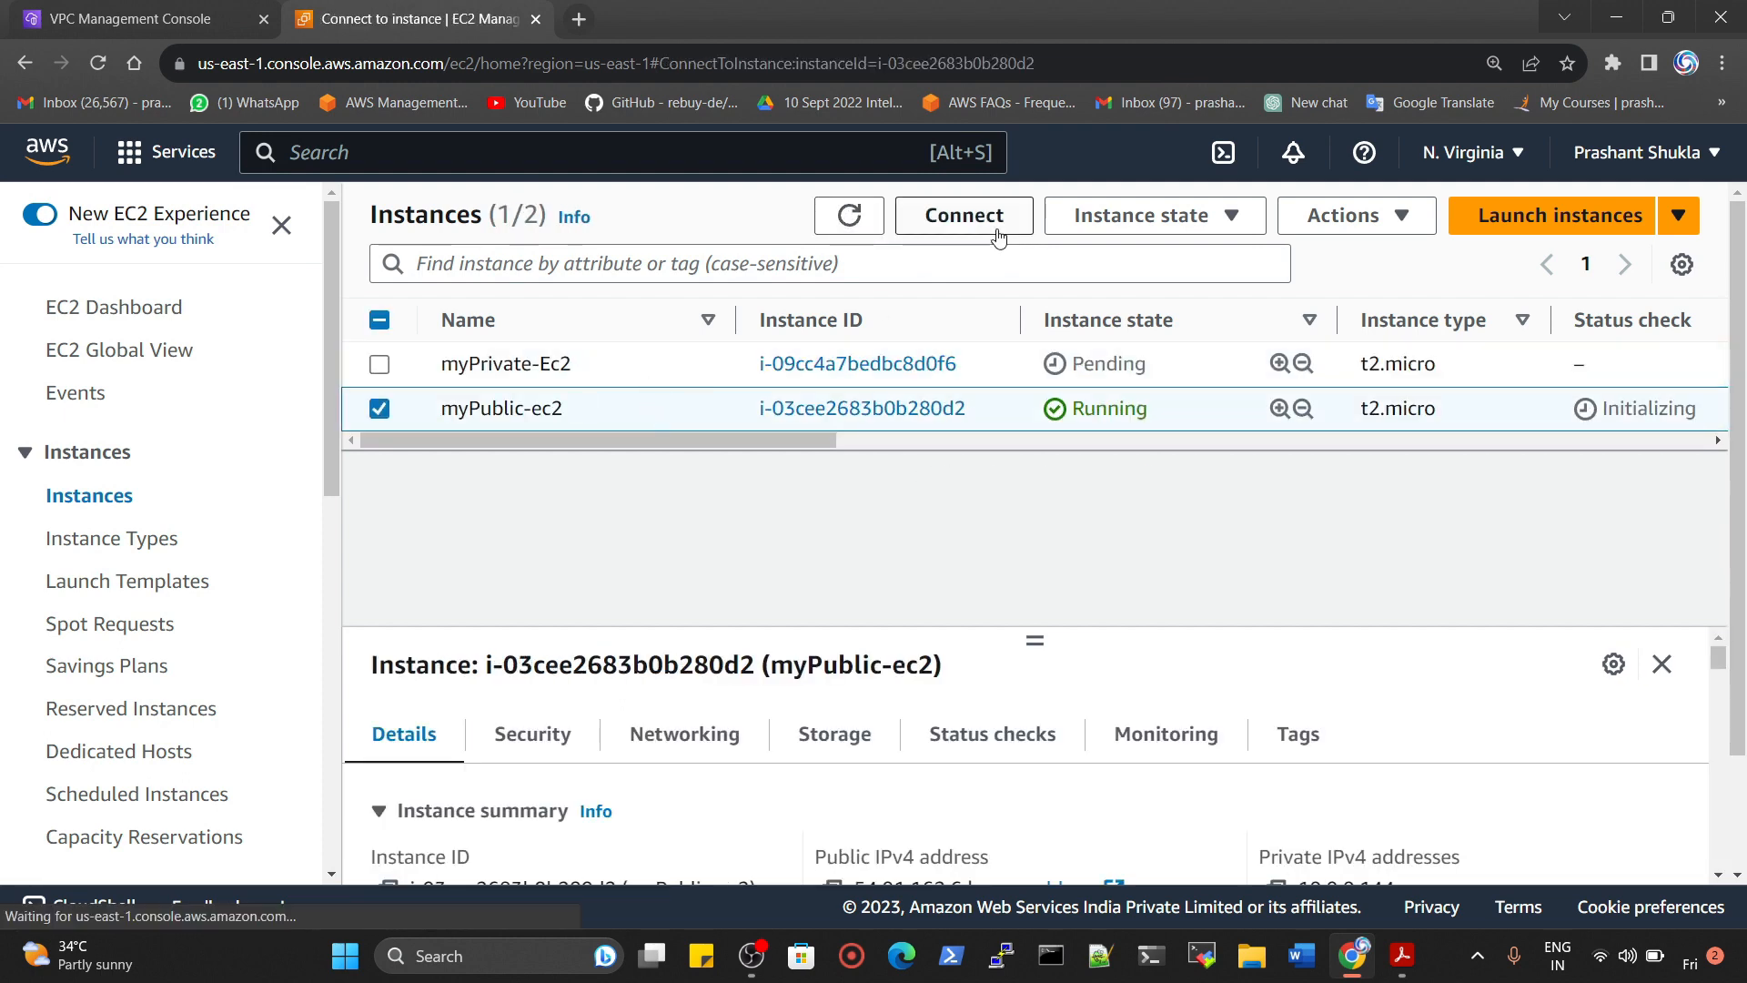
pyautogui.scroll(-3, 710, 561)
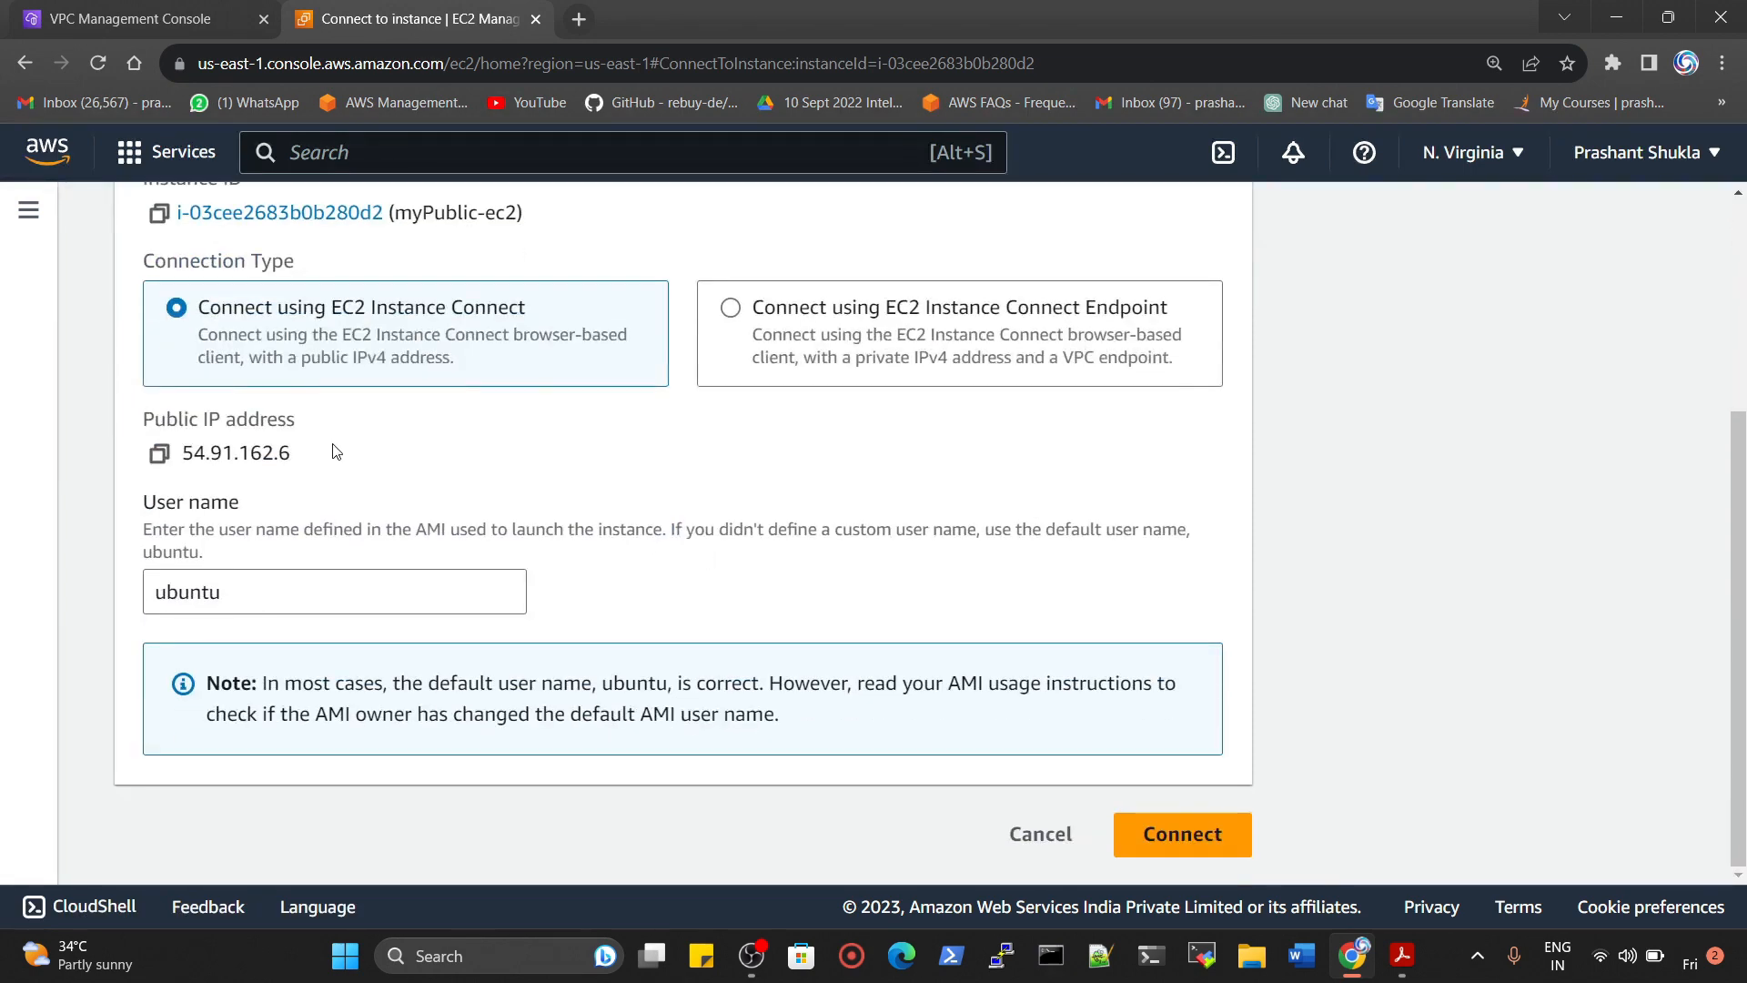
pyautogui.scroll(3, 466, 466)
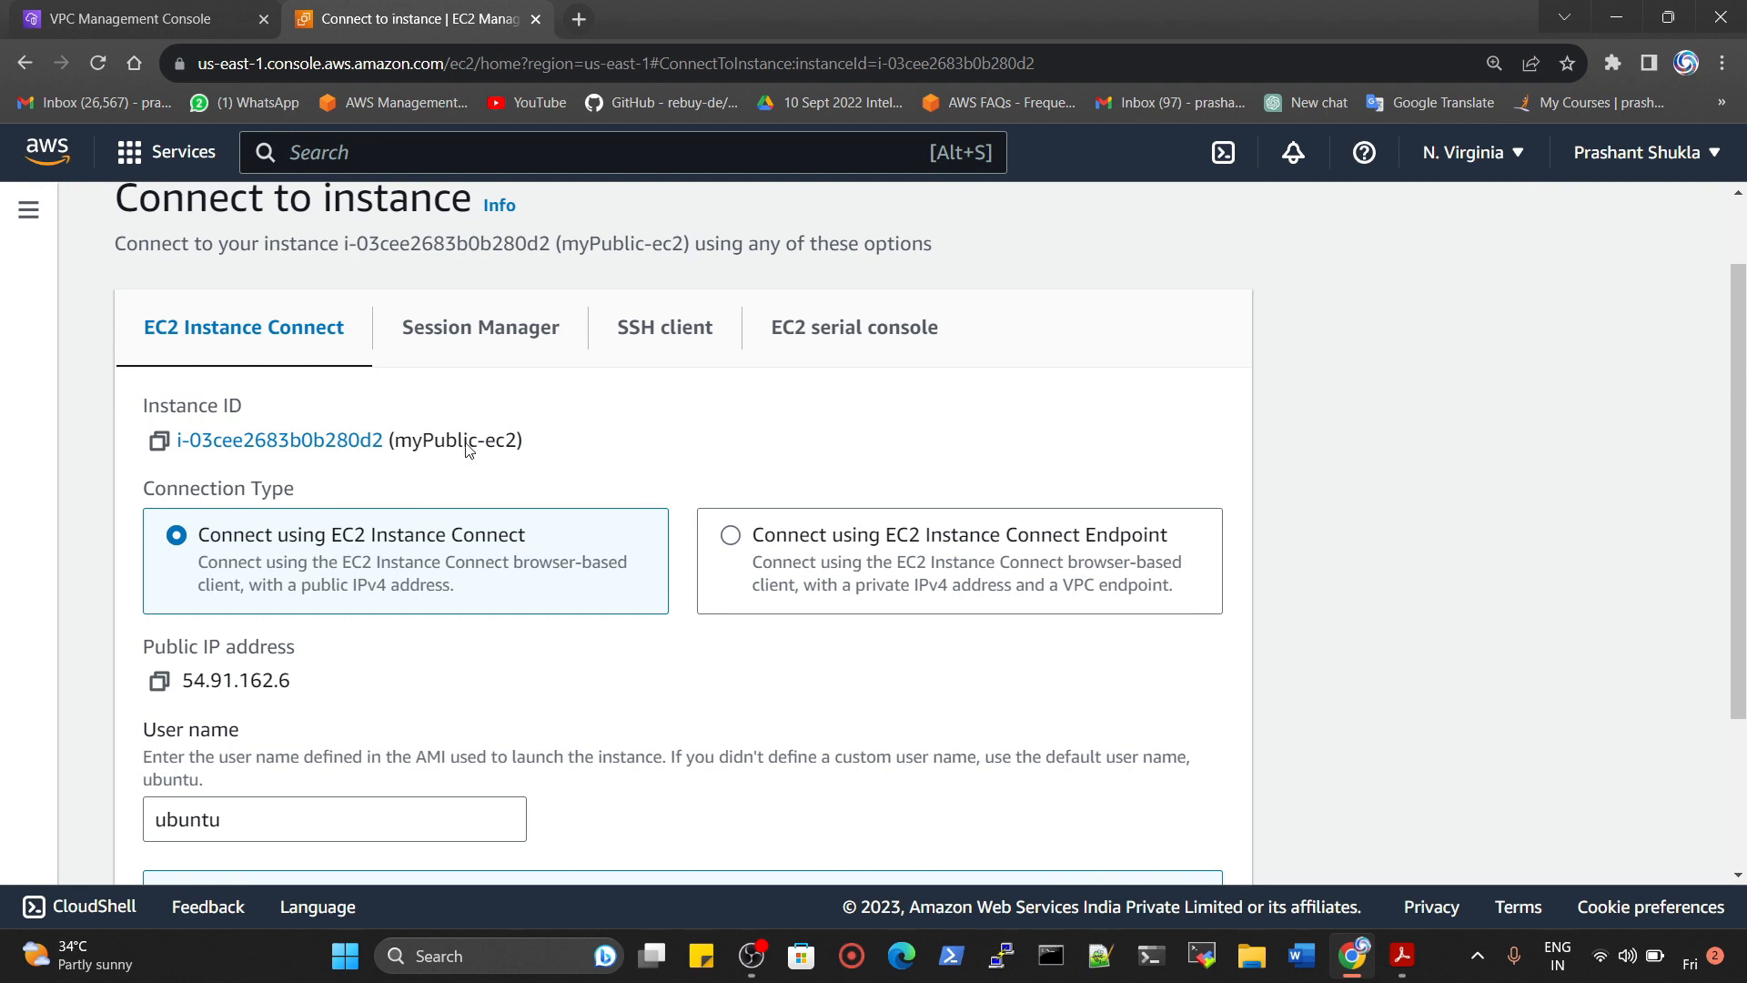
pyautogui.scroll(-2, 1016, 608)
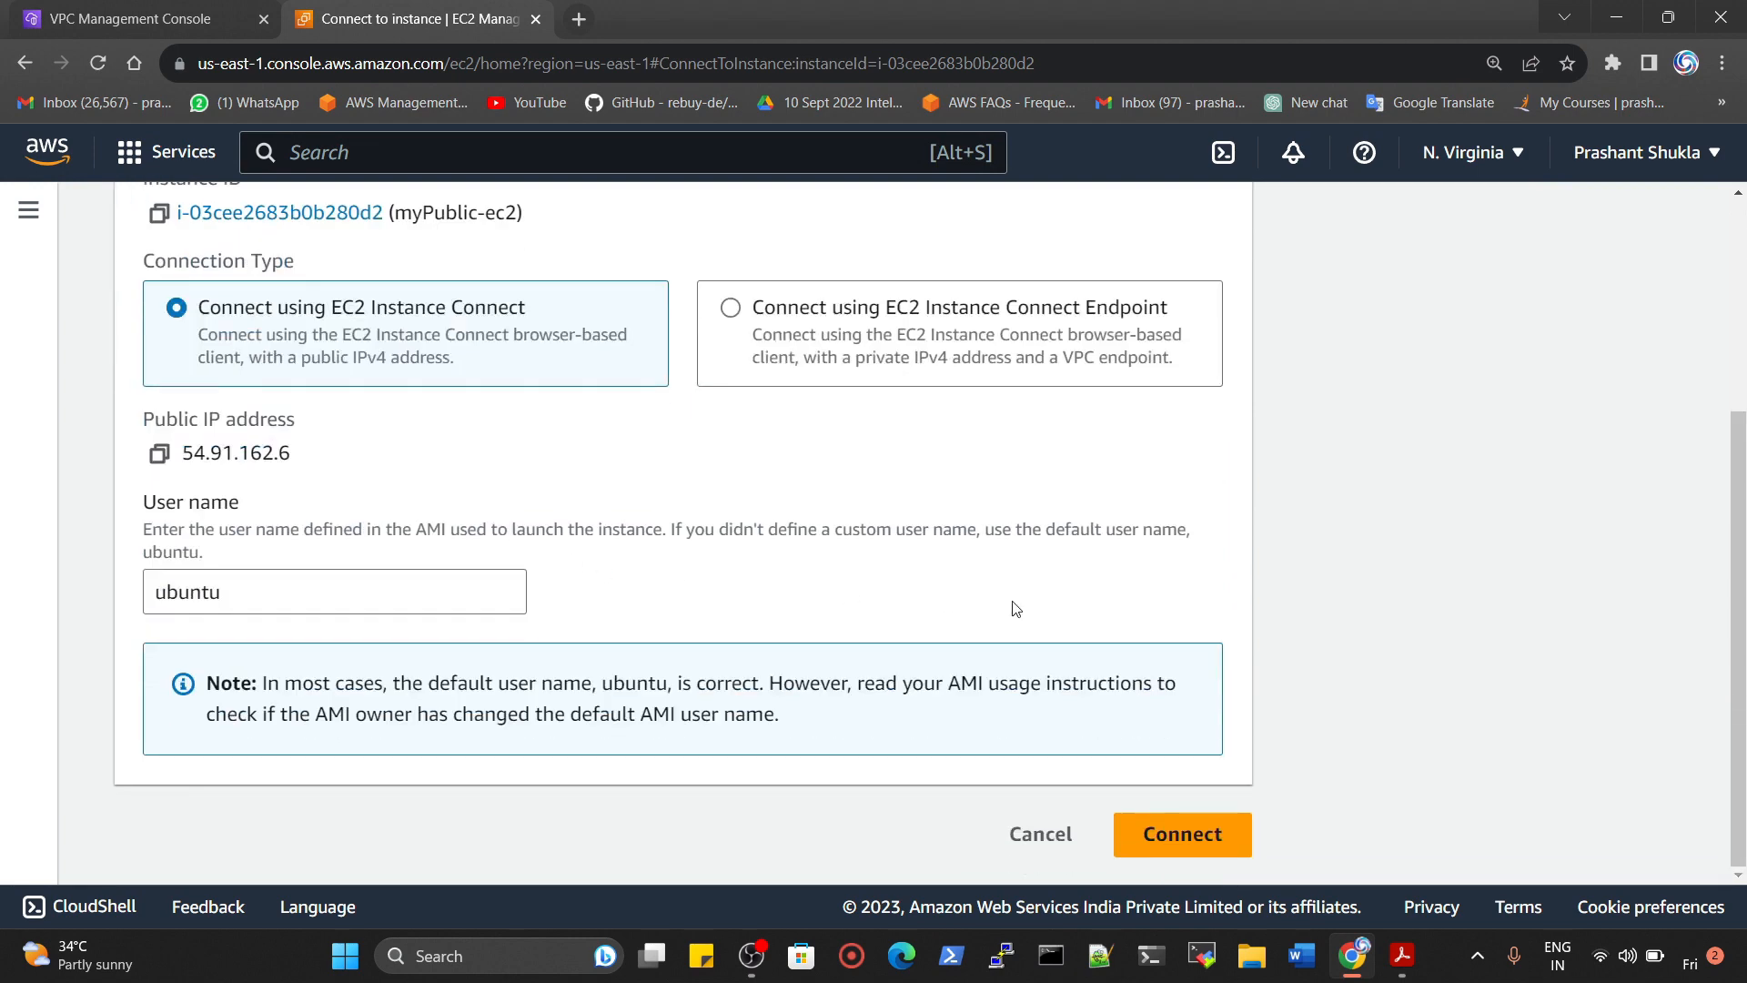
pyautogui.click(1183, 833)
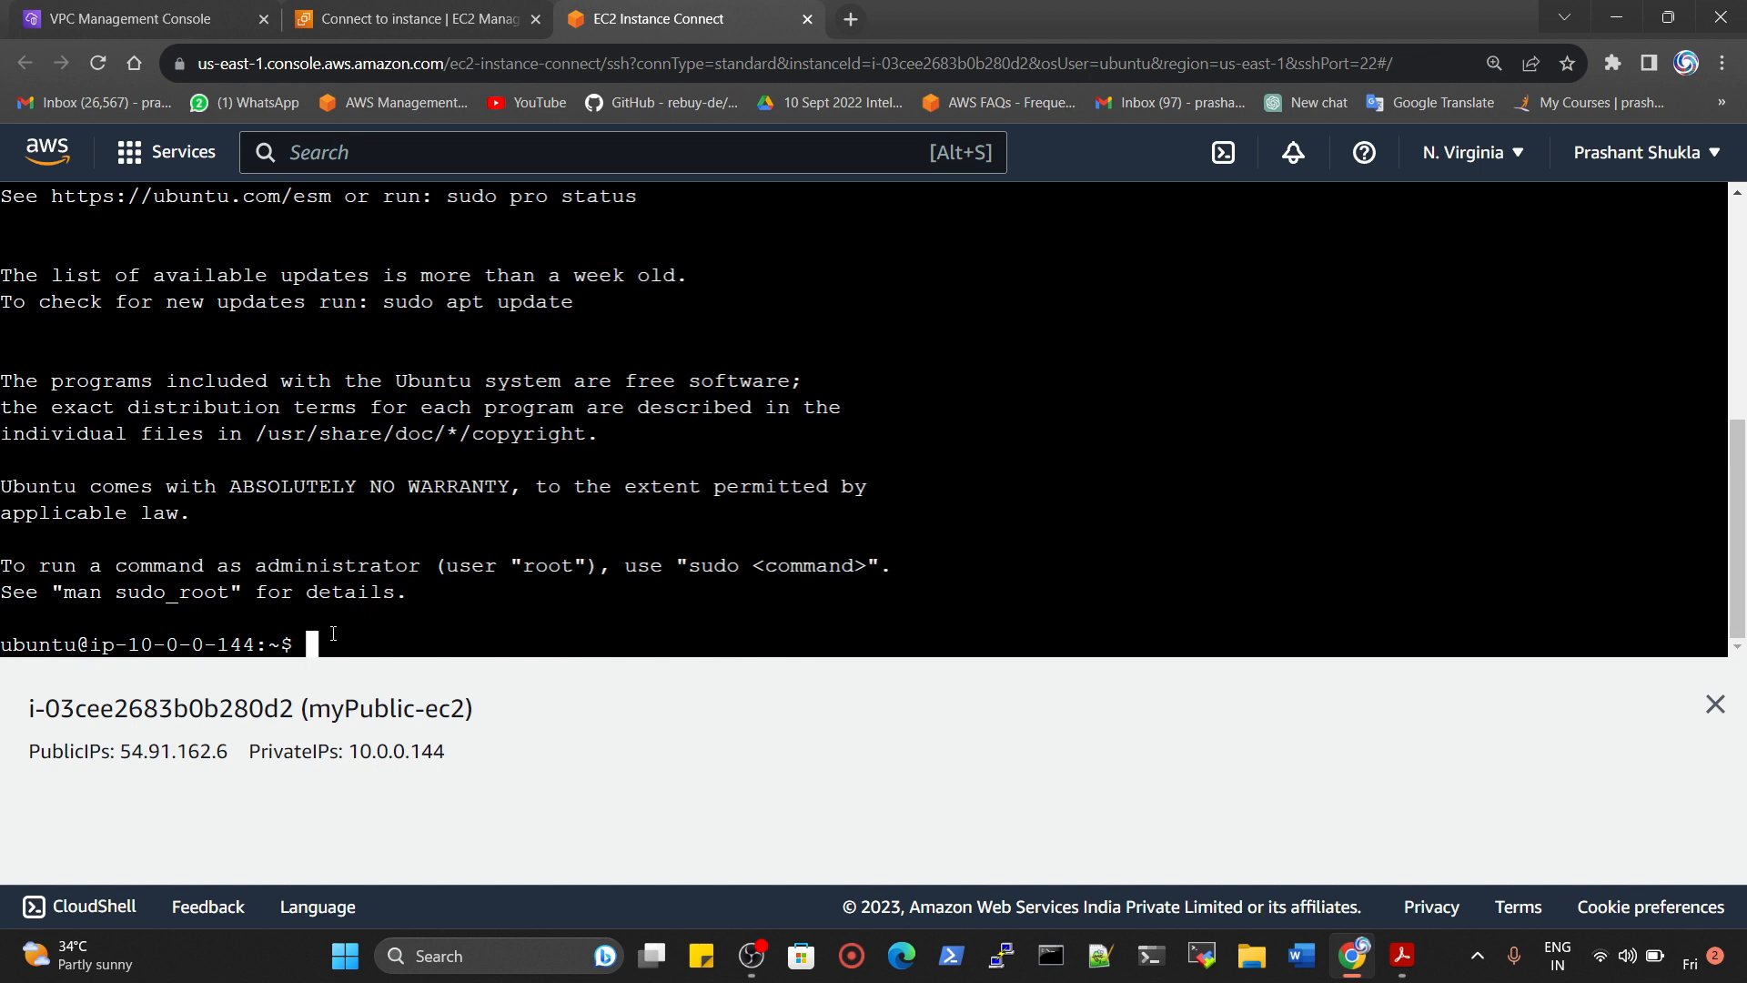
# Clear the login output from the myPublic-ec2 terminal with the clear command
pyautogui.write('celar')
pyautogui.press('Return')
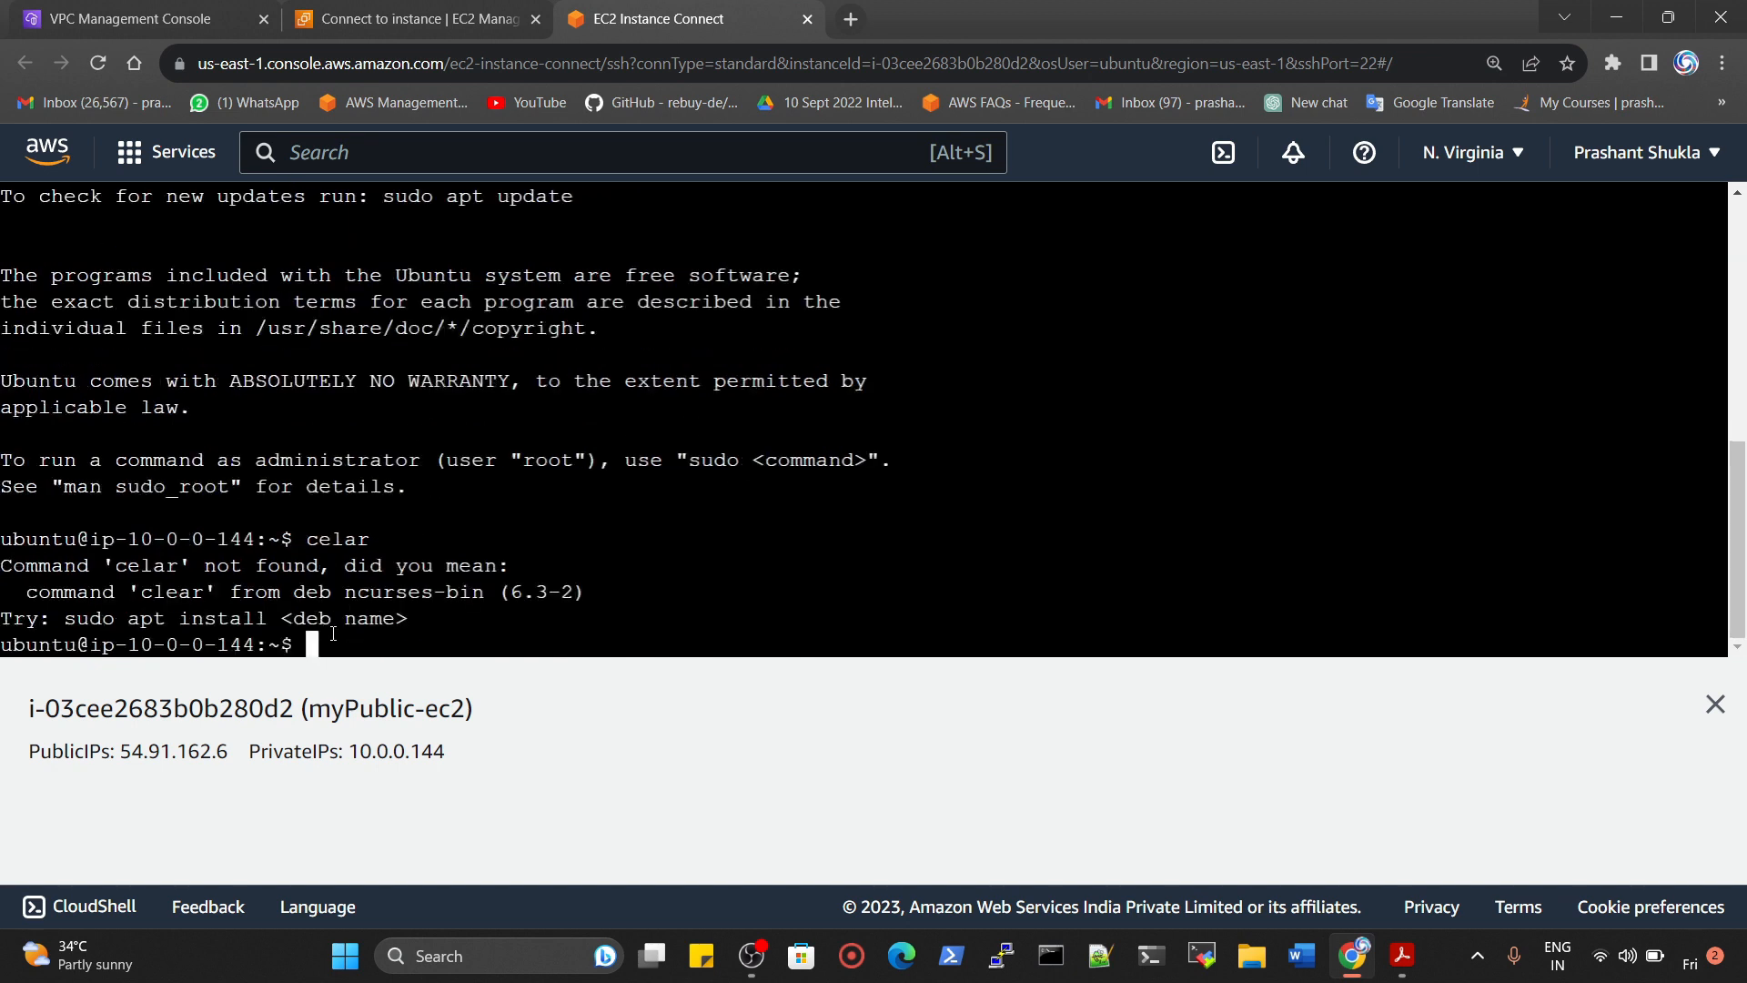
pyautogui.write('clear')
pyautogui.press('Return')
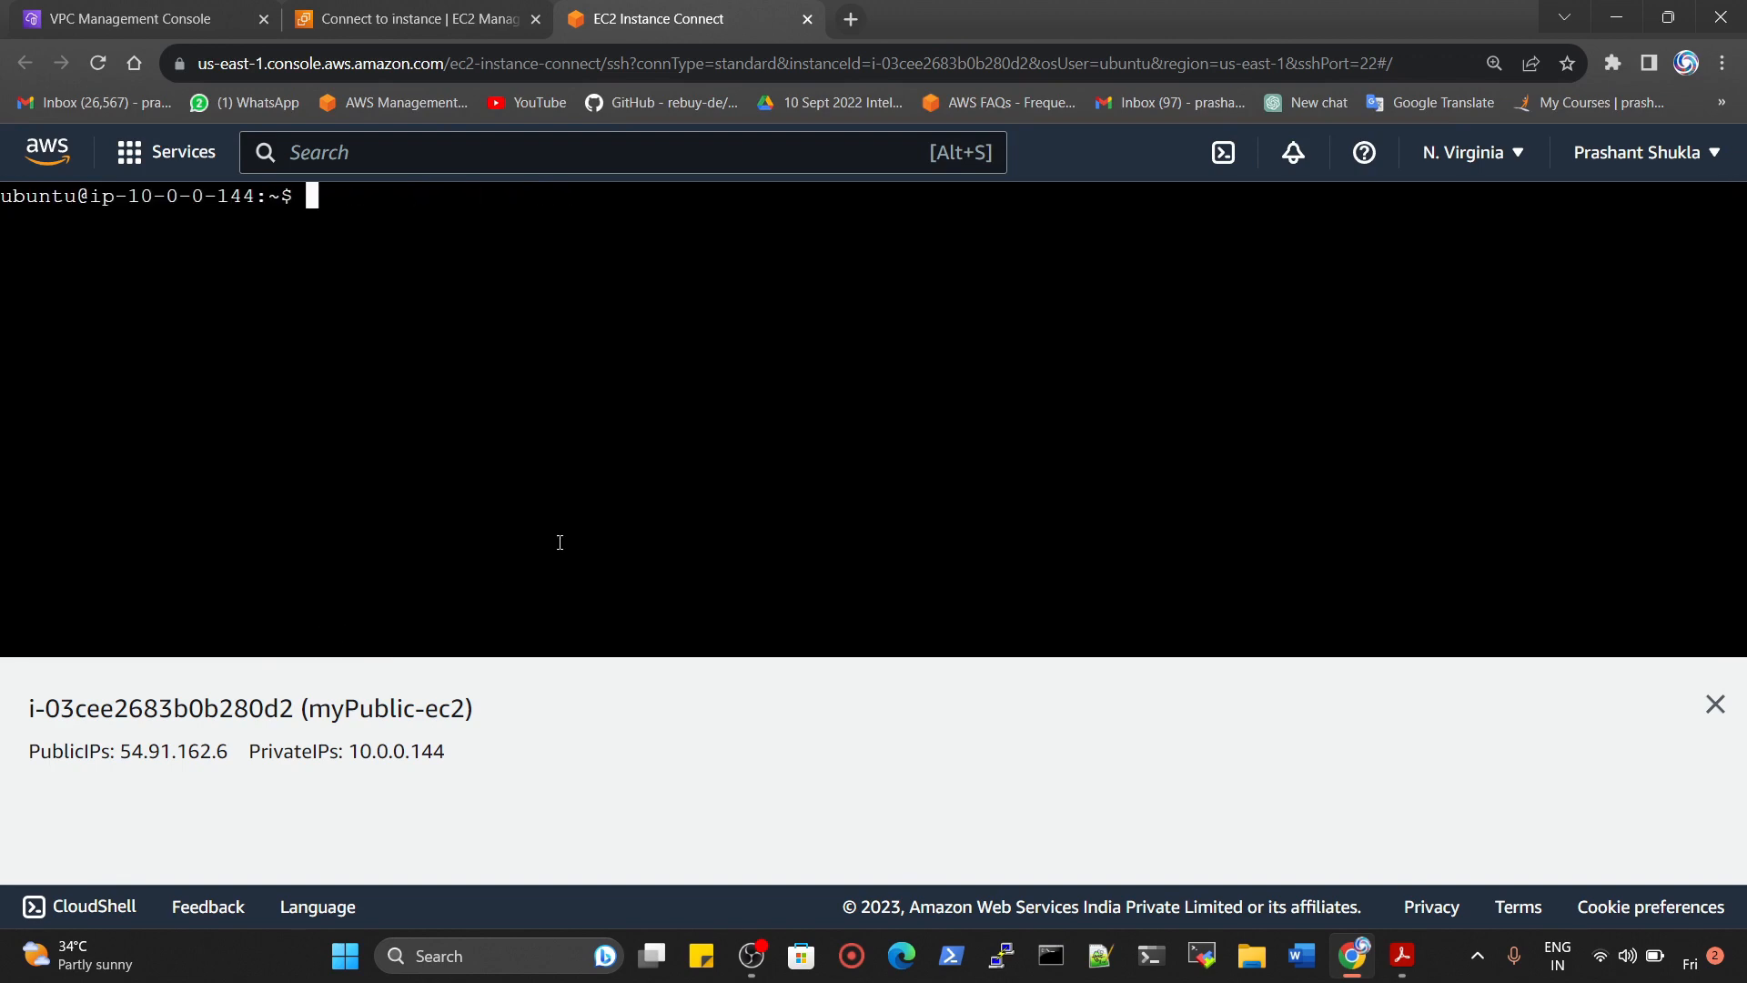
# Test the public instance's internet access by running ping google.com, and stop the ping after several replies
pyautogui.hotkey('ctrl', '+')
pyautogui.hotkey('ctrl', '-')
pyautogui.hotkey('ctrl', '+')
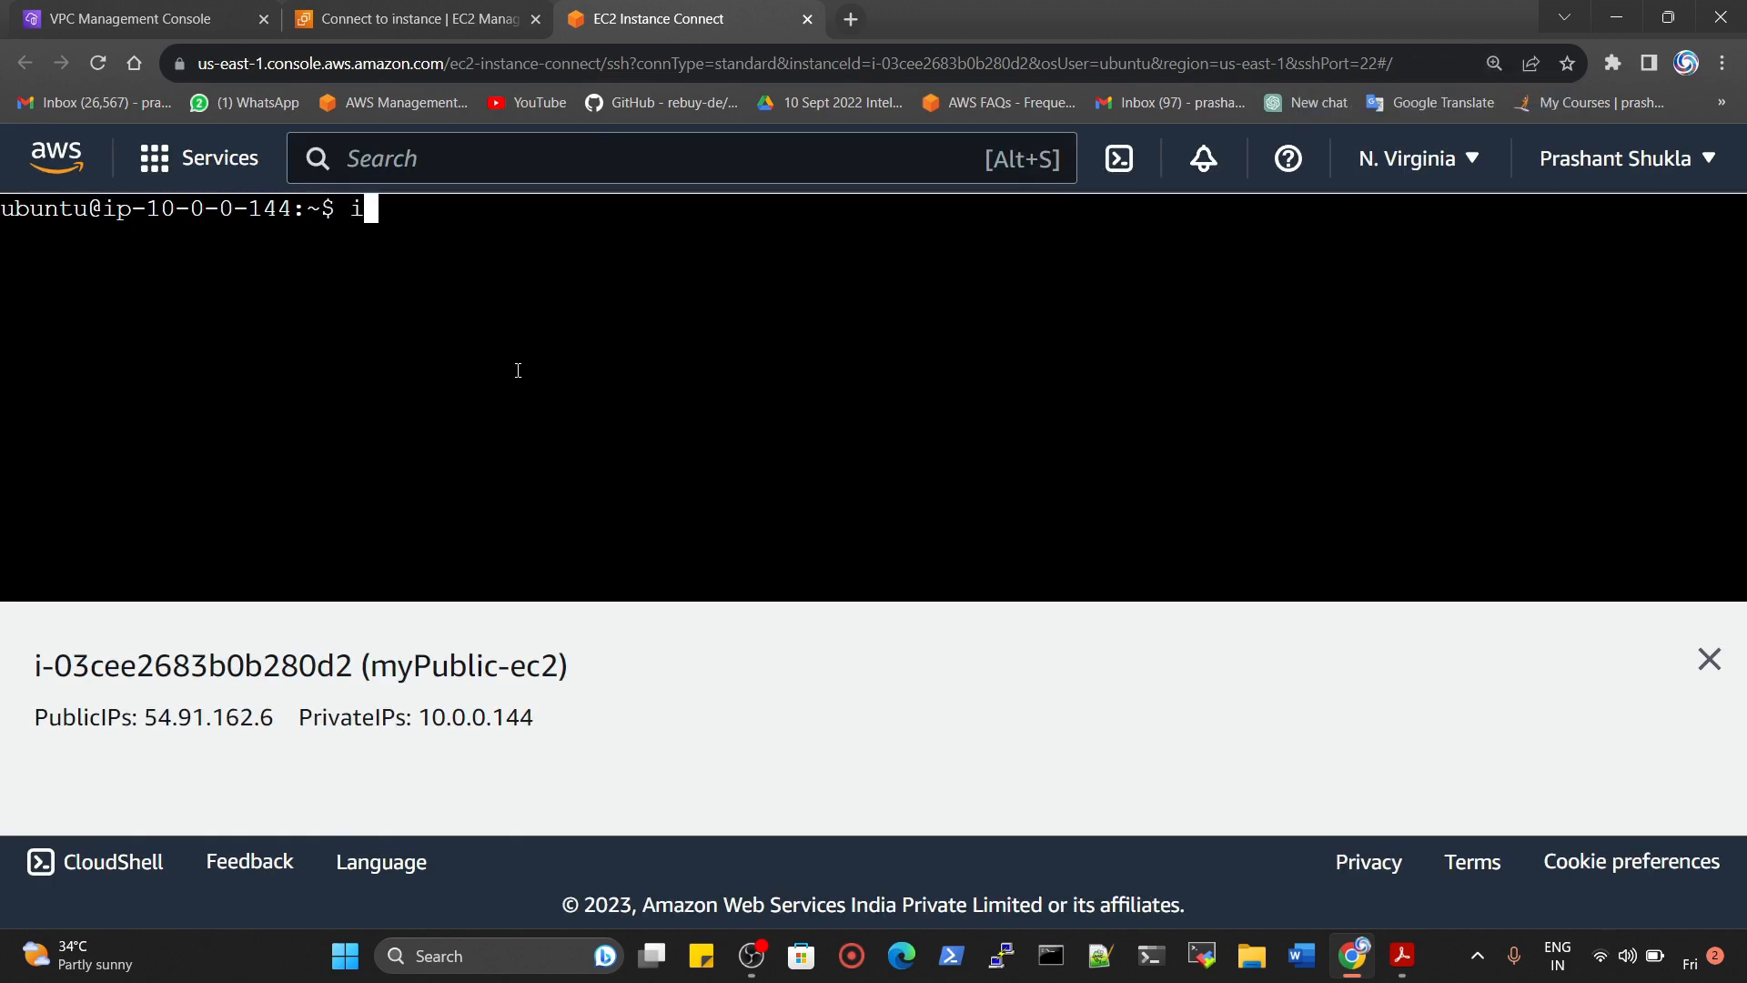
pyautogui.press('Return')
pyautogui.press('Return')
pyautogui.press('Return')
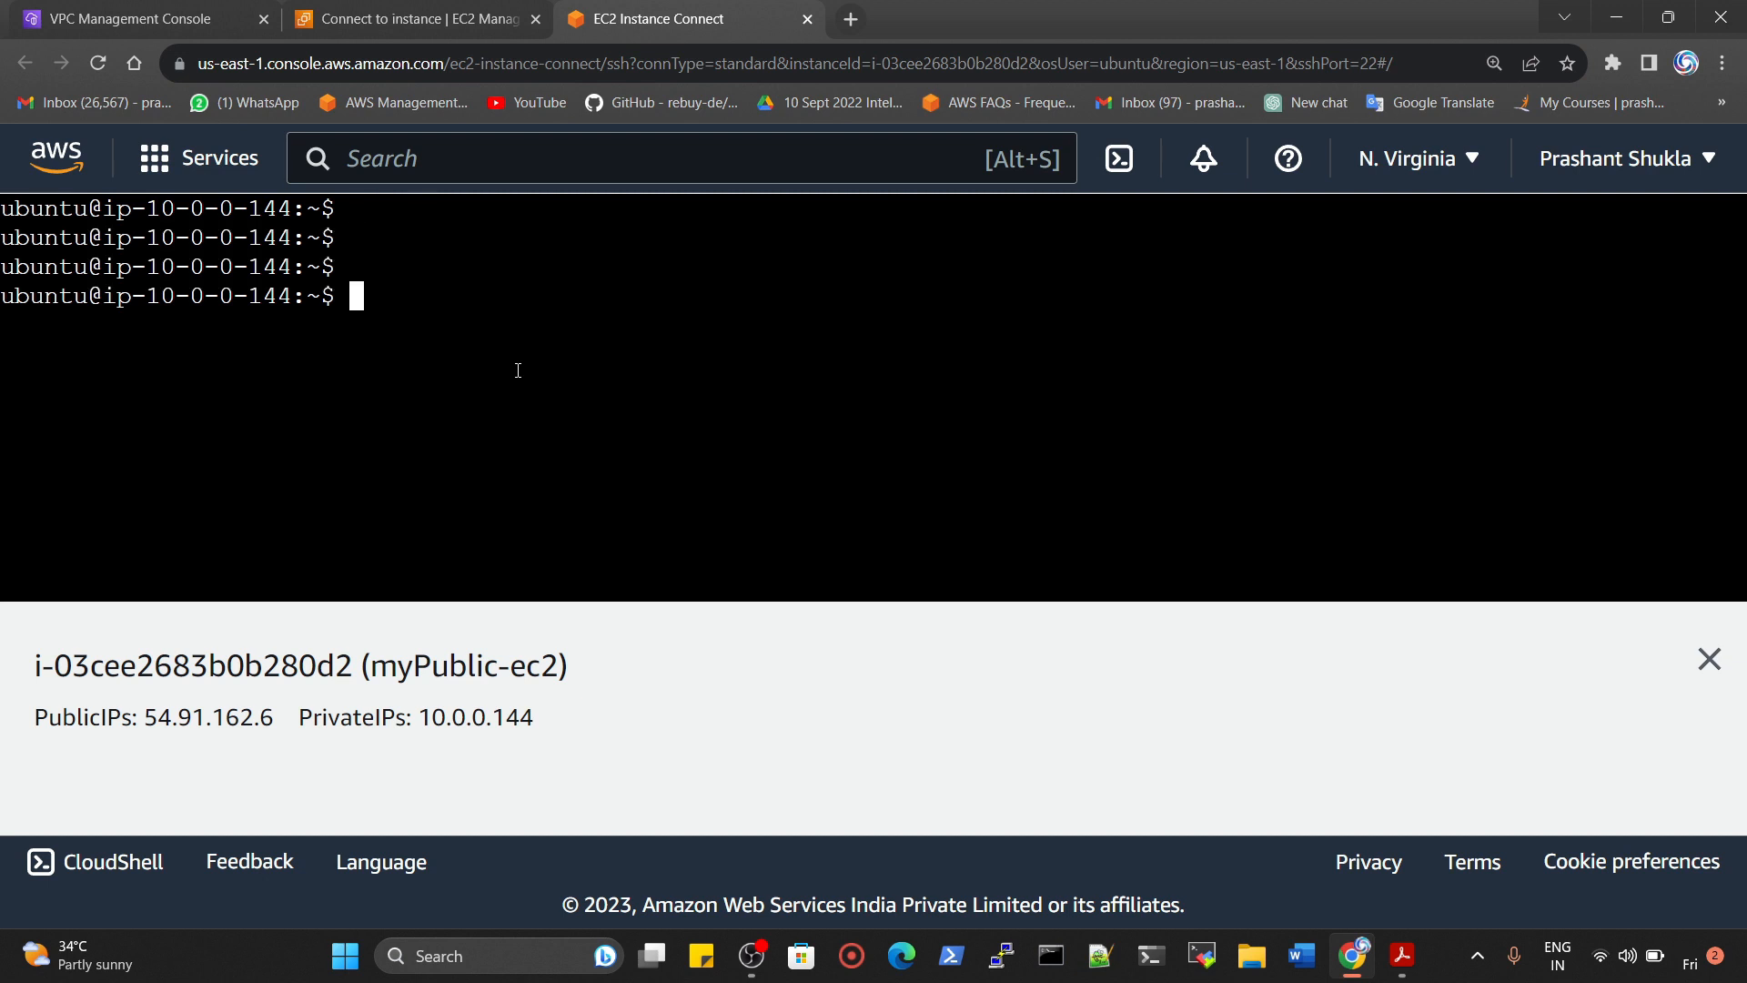
pyautogui.write('ping google.c')
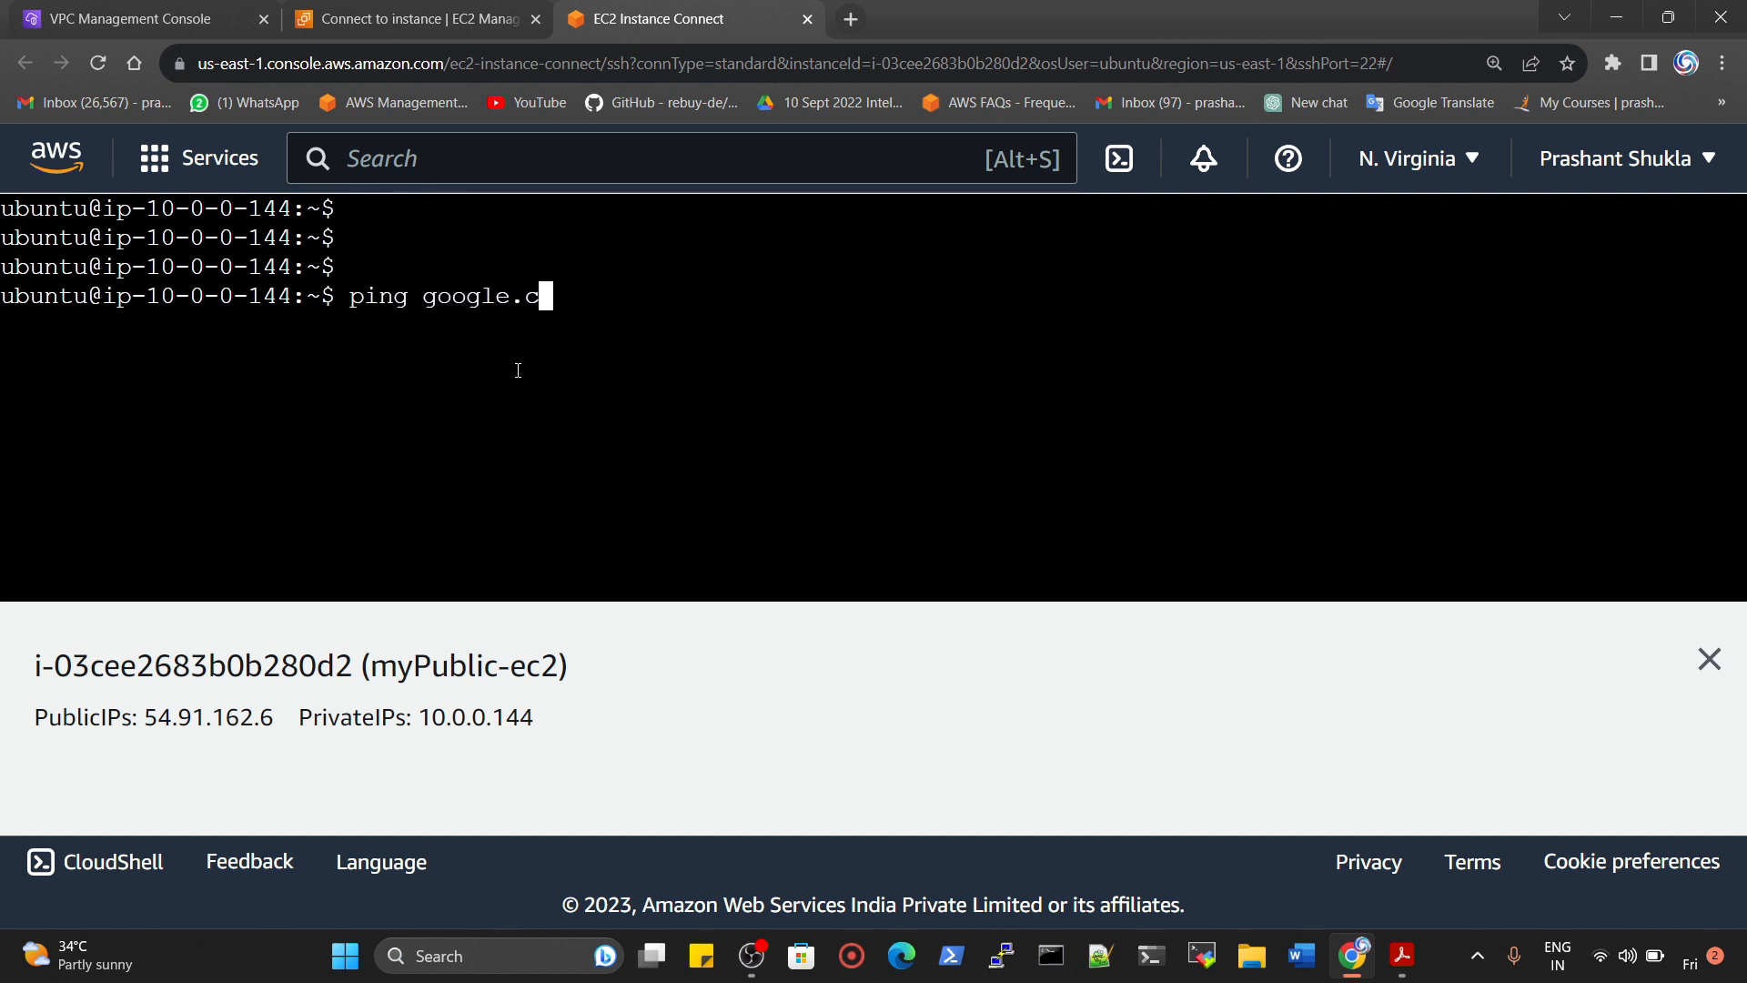
pyautogui.write('om')
pyautogui.press('Return')
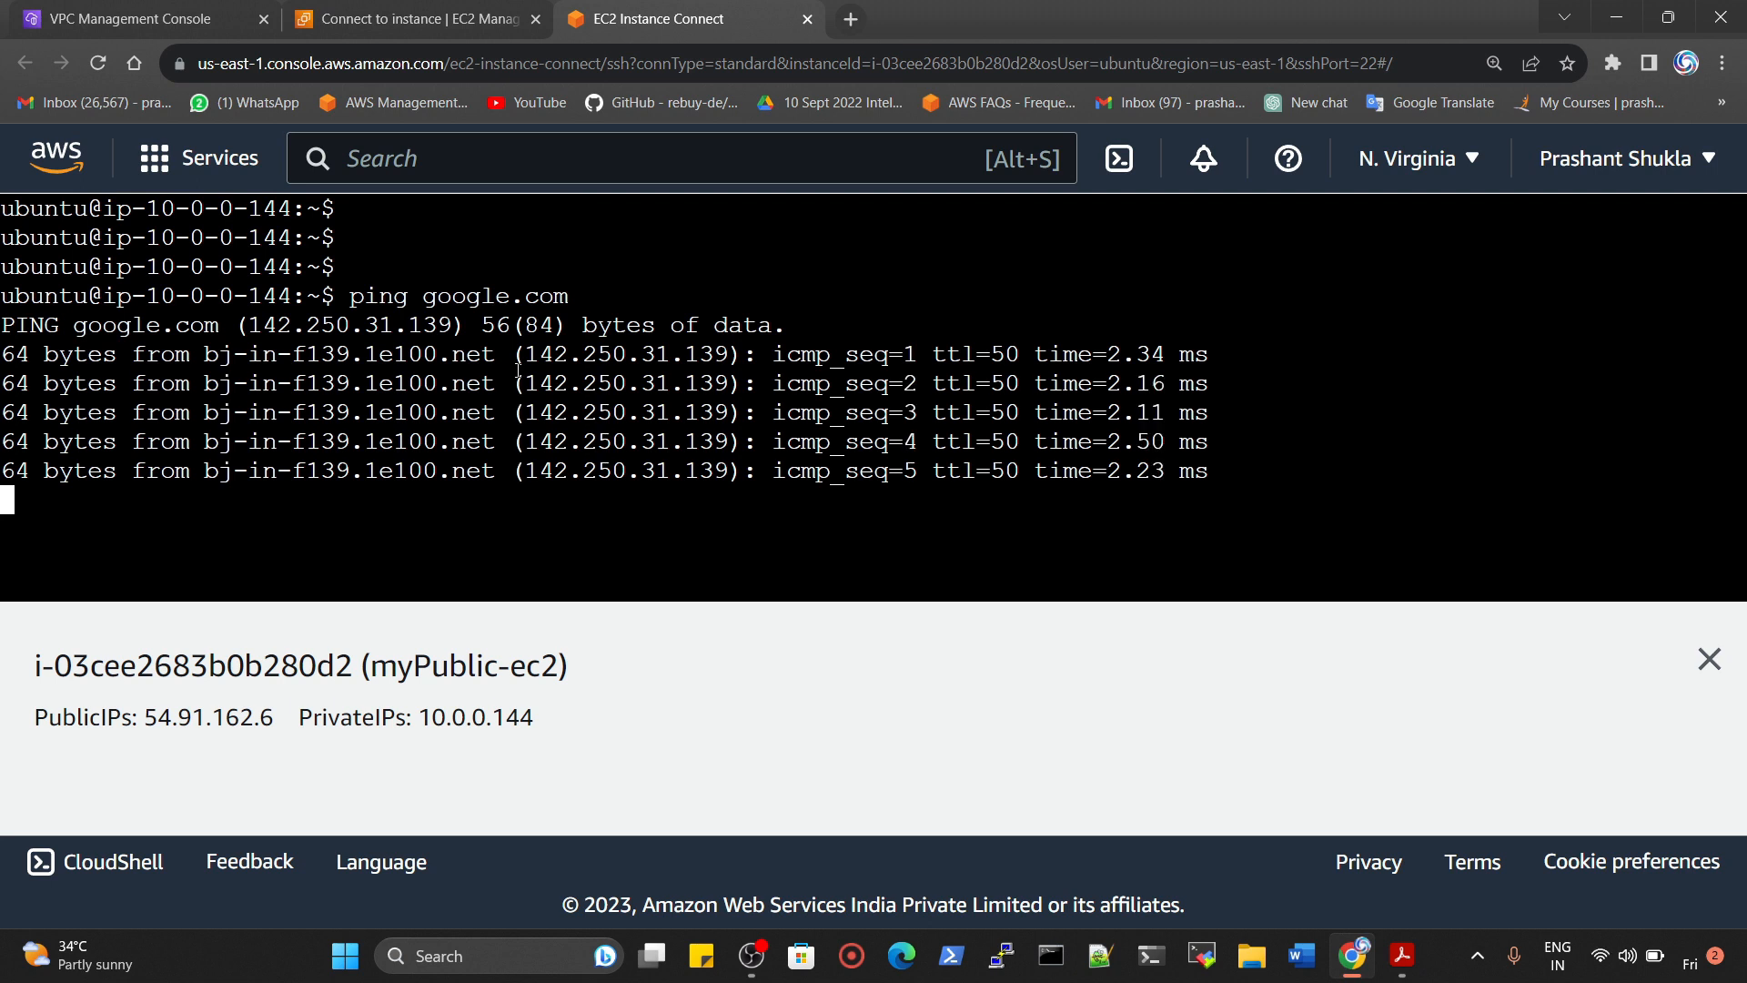
pyautogui.hotkey('ctrl', 'c')
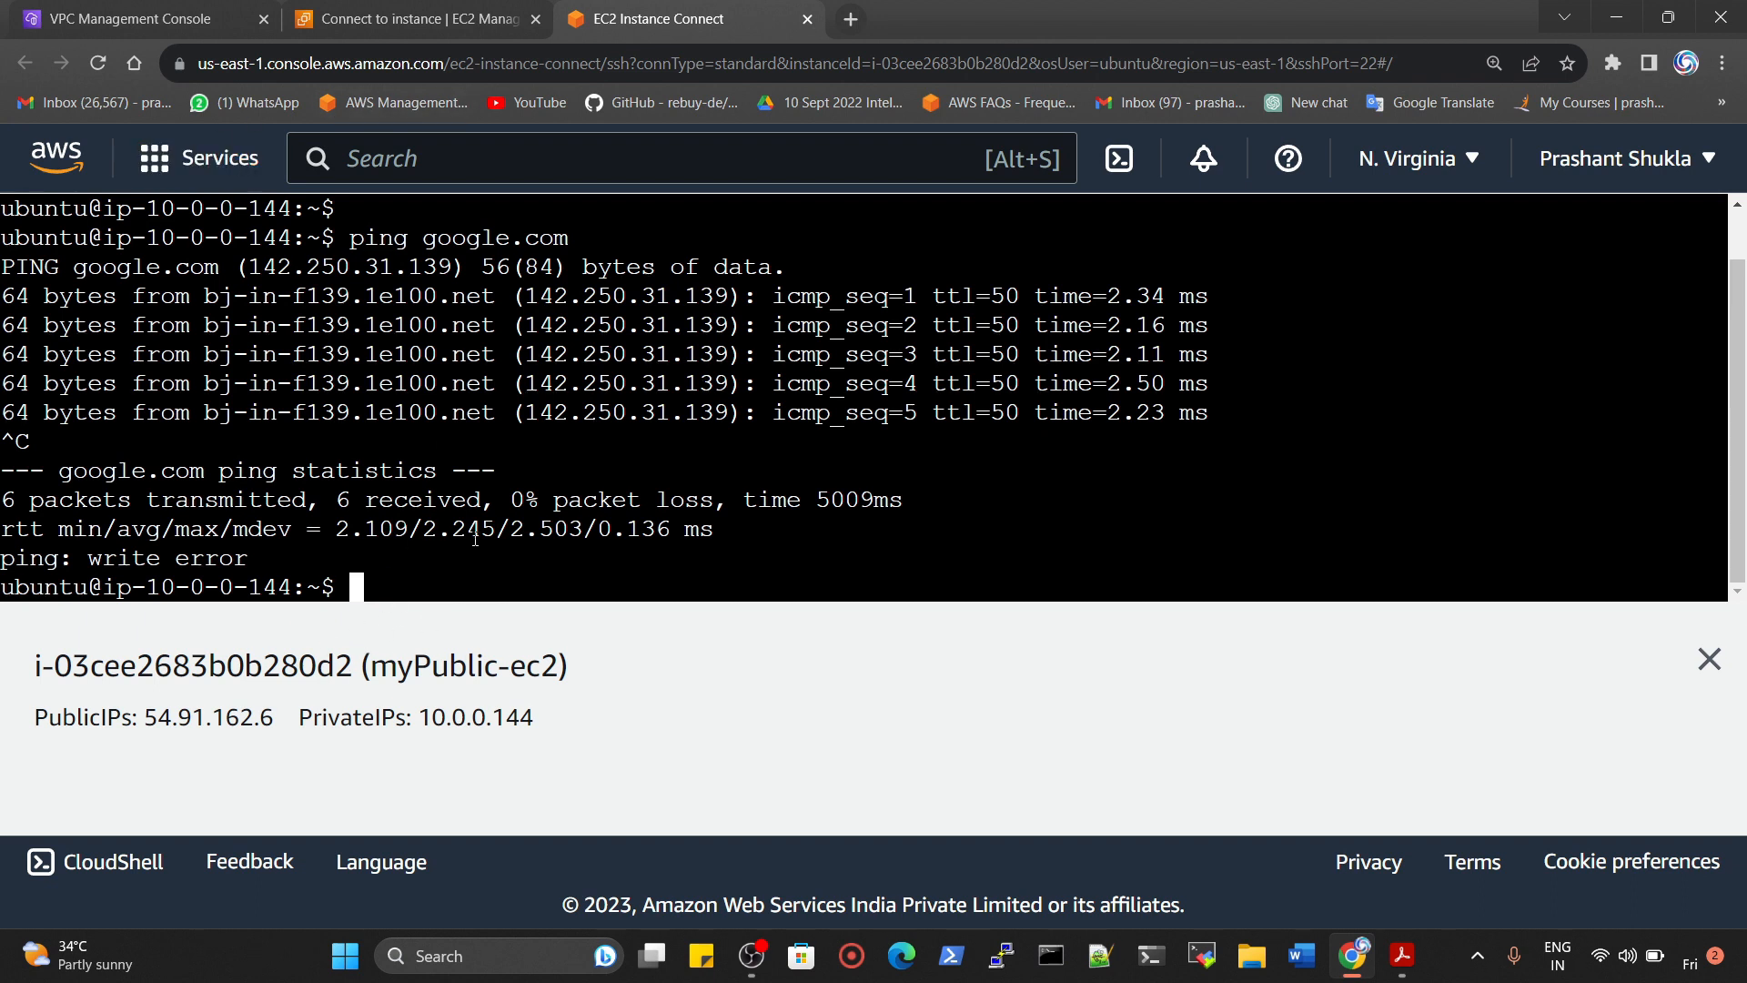
# Compare the address in the terminal prompt with the private IPv4 address of myPublic-ec2, and check that of myPrivate-Ec2
pyautogui.moveTo(297, 240); pyautogui.dragTo(149, 246)
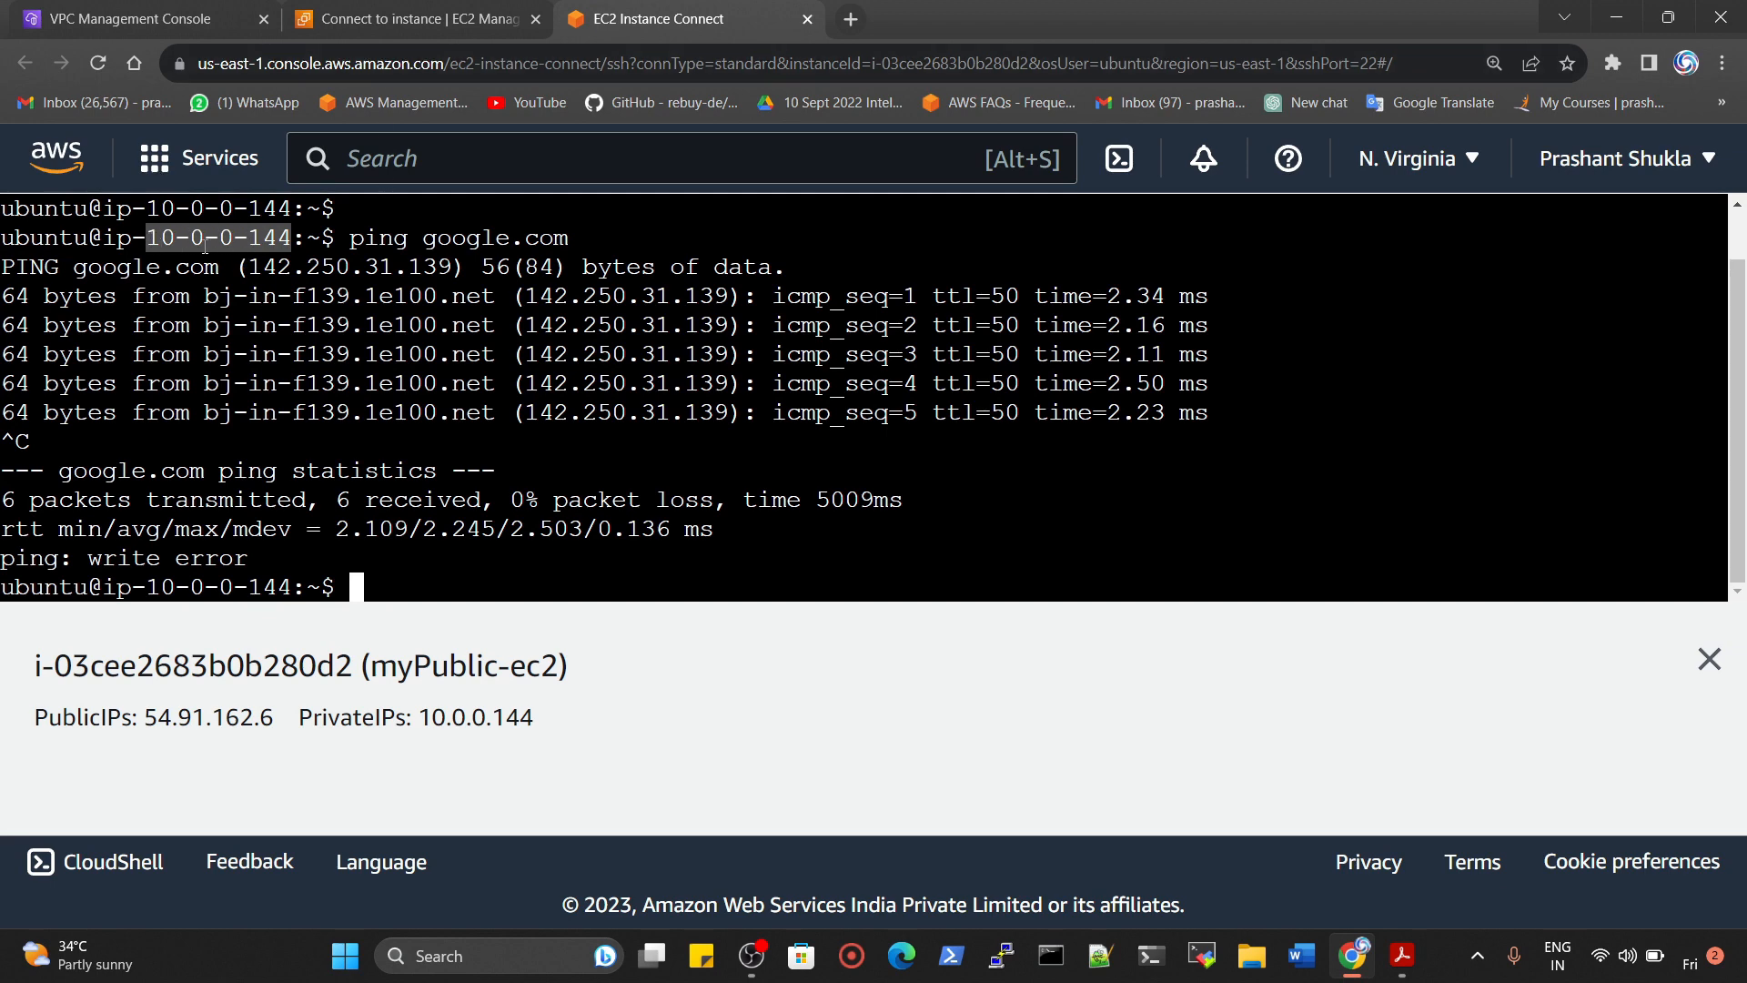
pyautogui.click(362, 11)
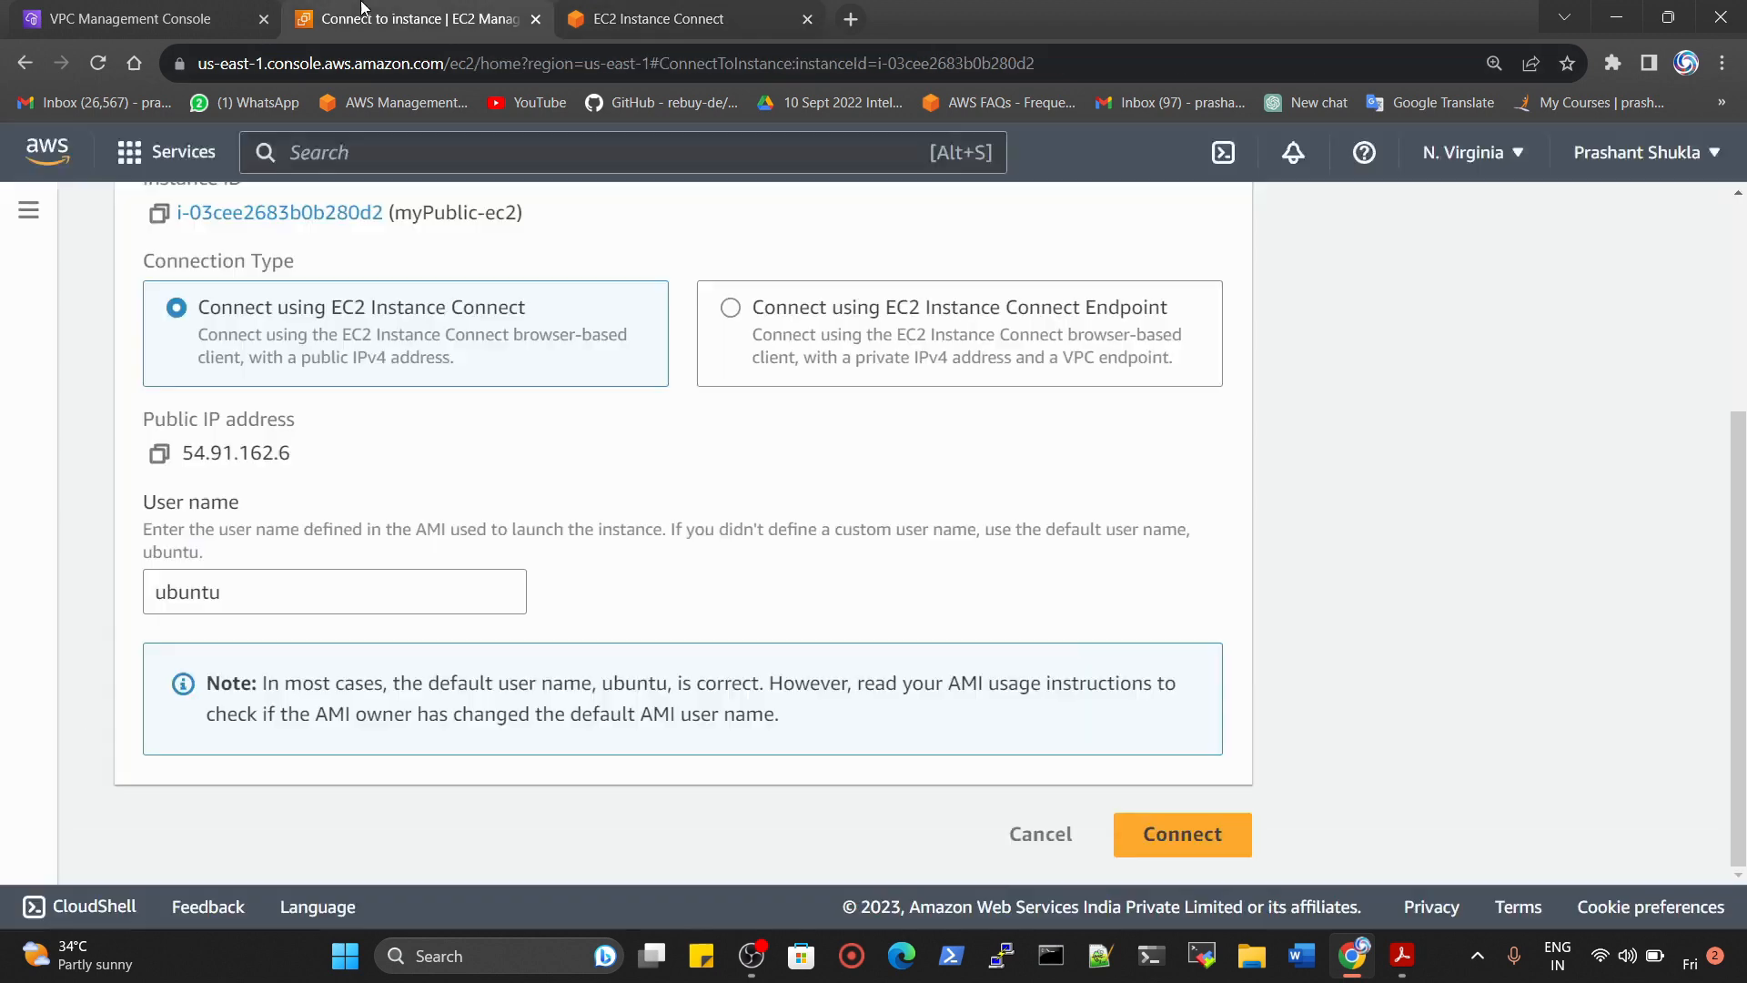
pyautogui.hotkey('ctrl', '-')
pyautogui.hotkey('ctrl', '-')
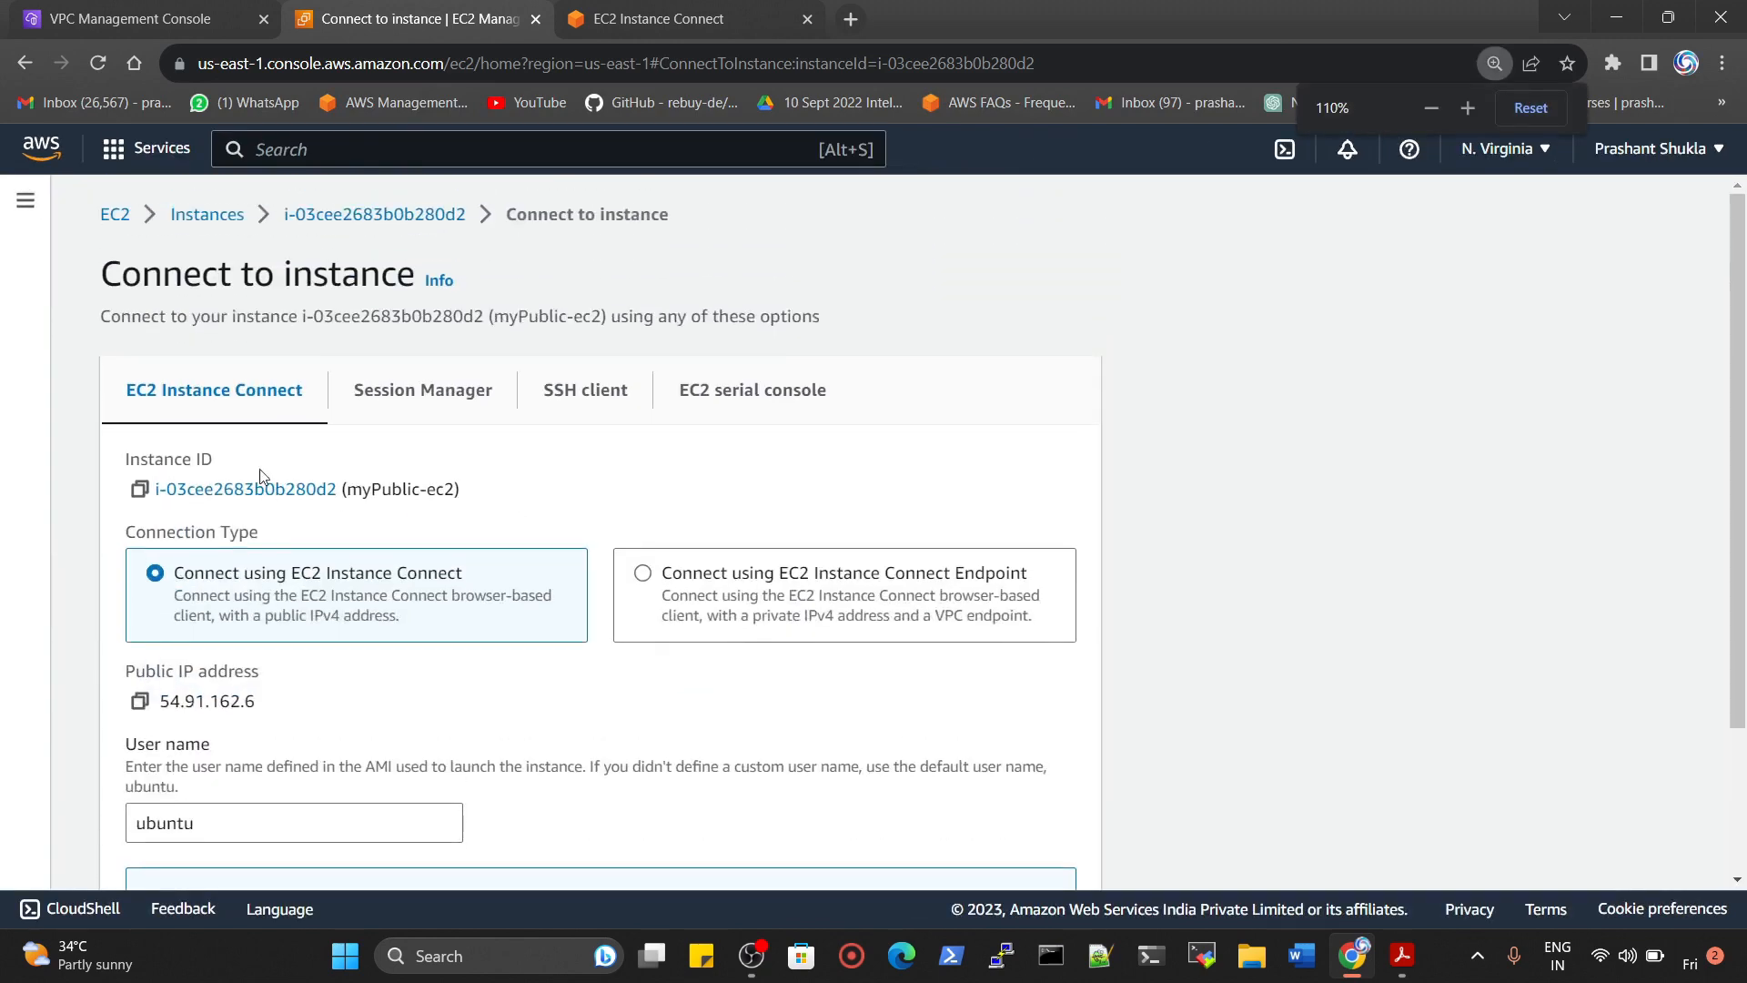
pyautogui.click(207, 215)
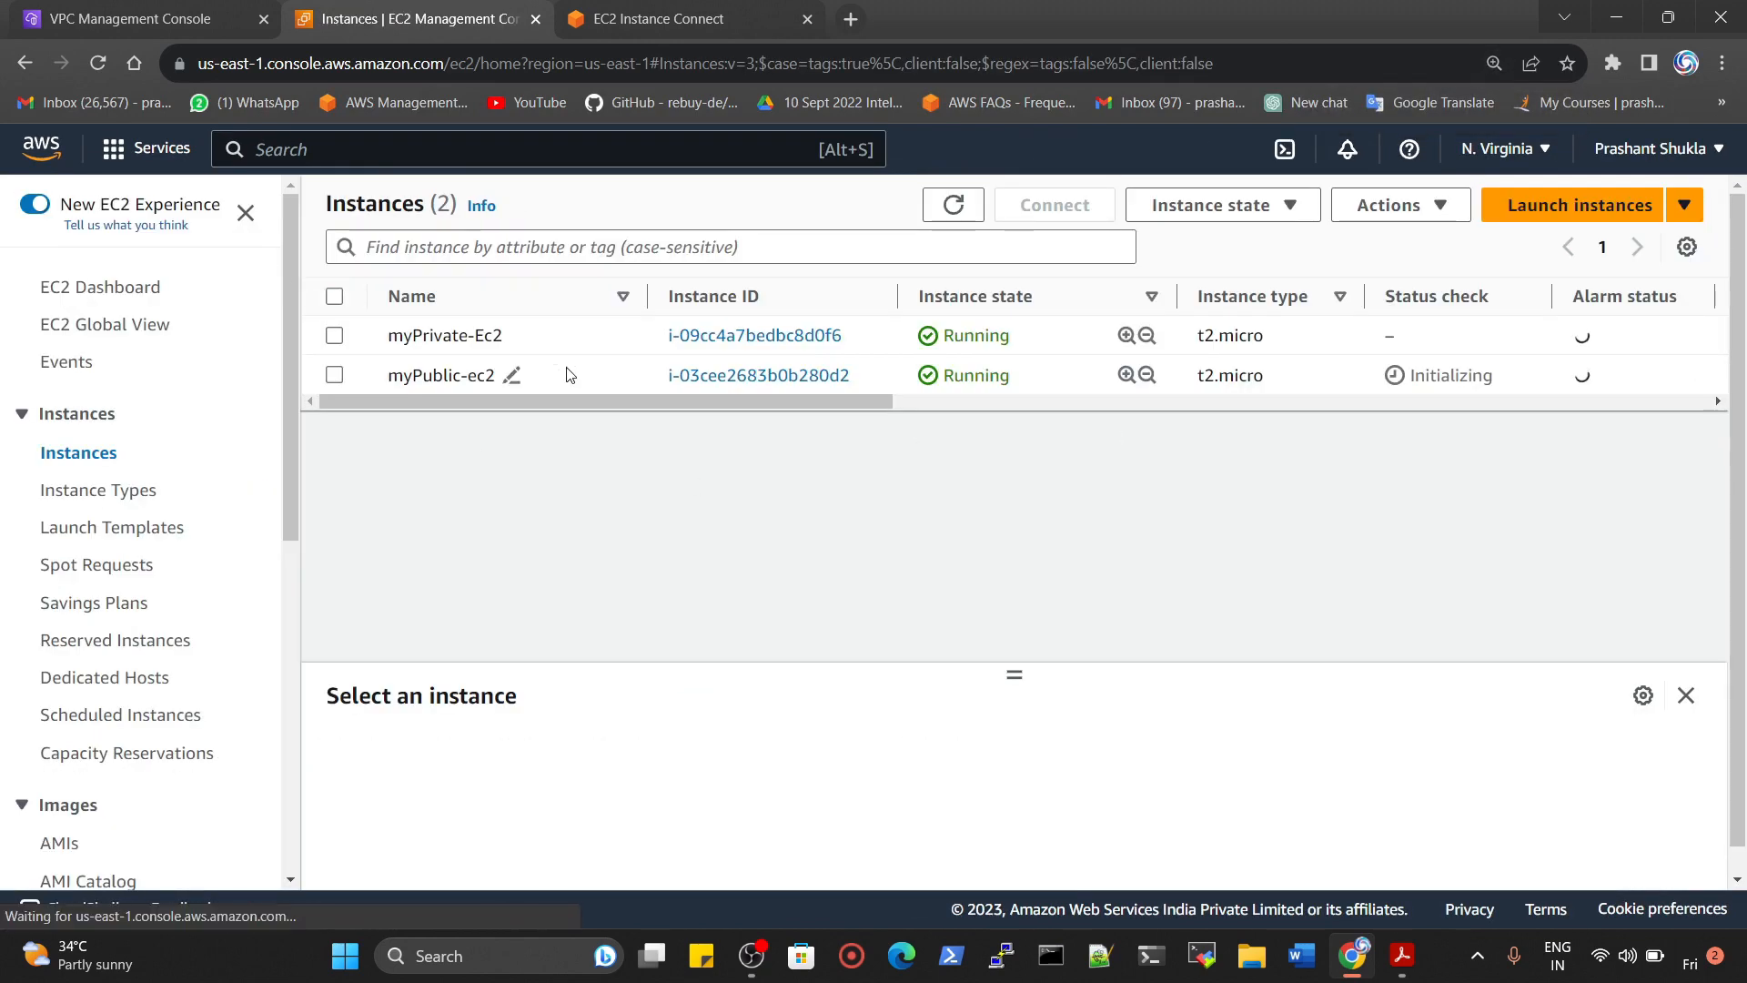
pyautogui.click(570, 374)
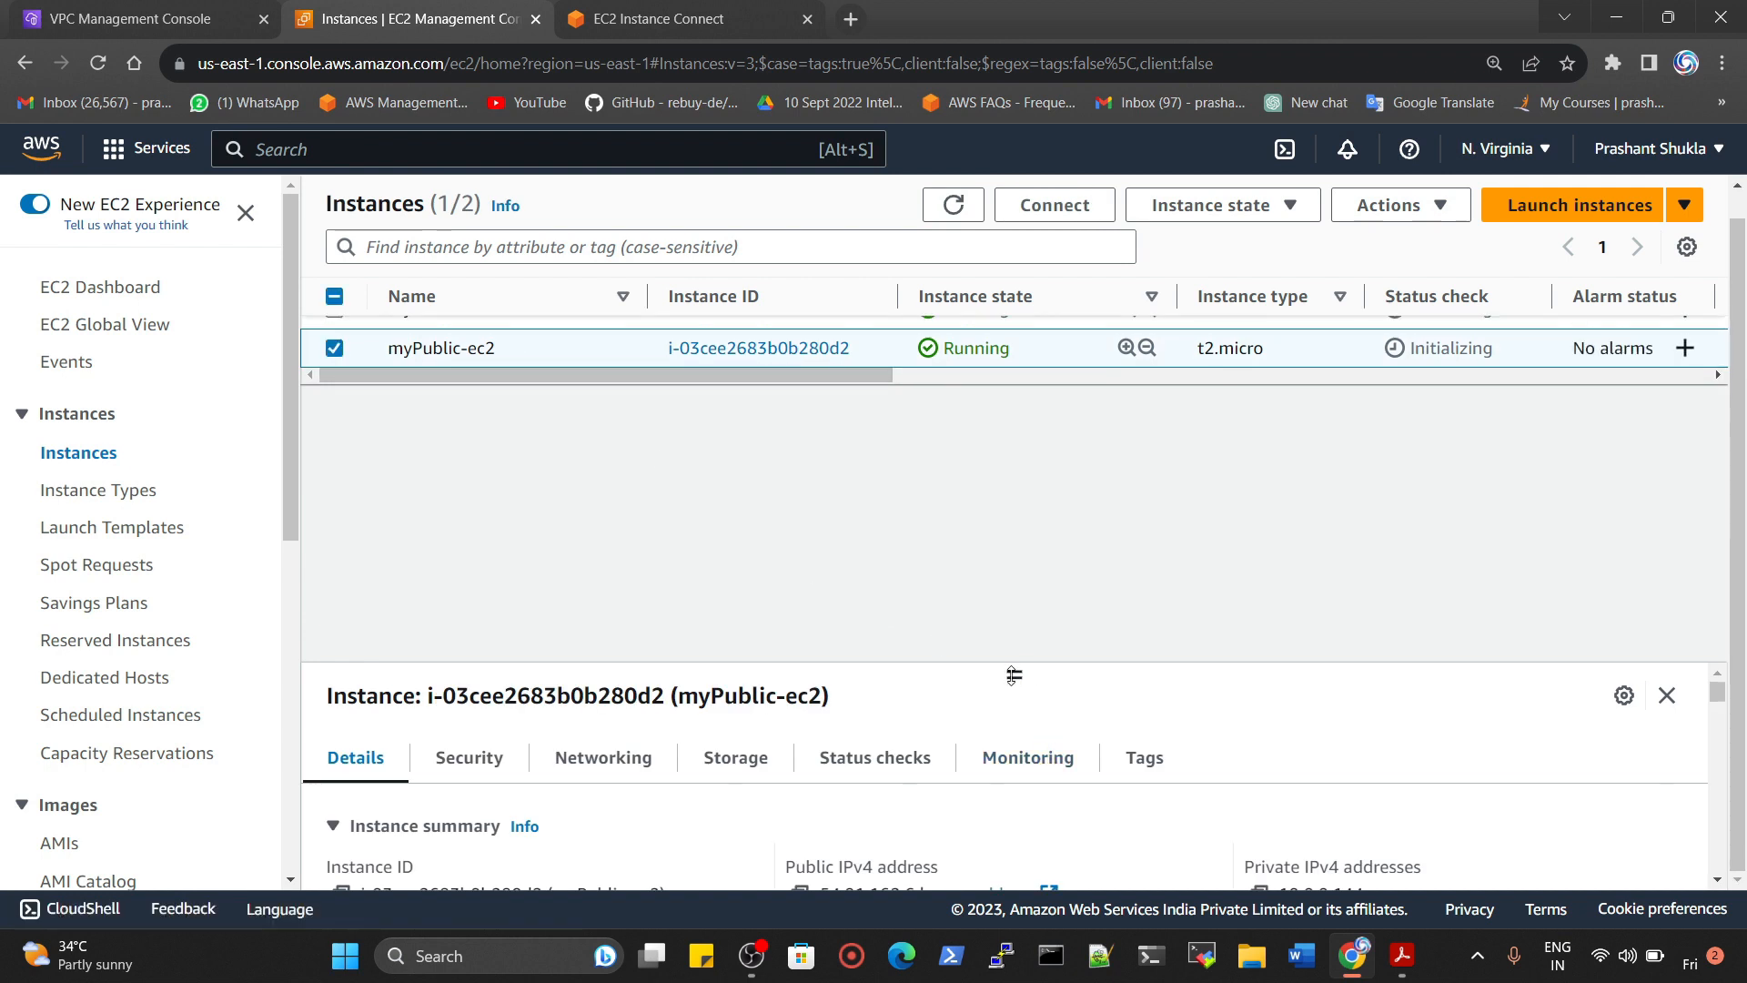
pyautogui.moveTo(1035, 669); pyautogui.dragTo(1033, 523)
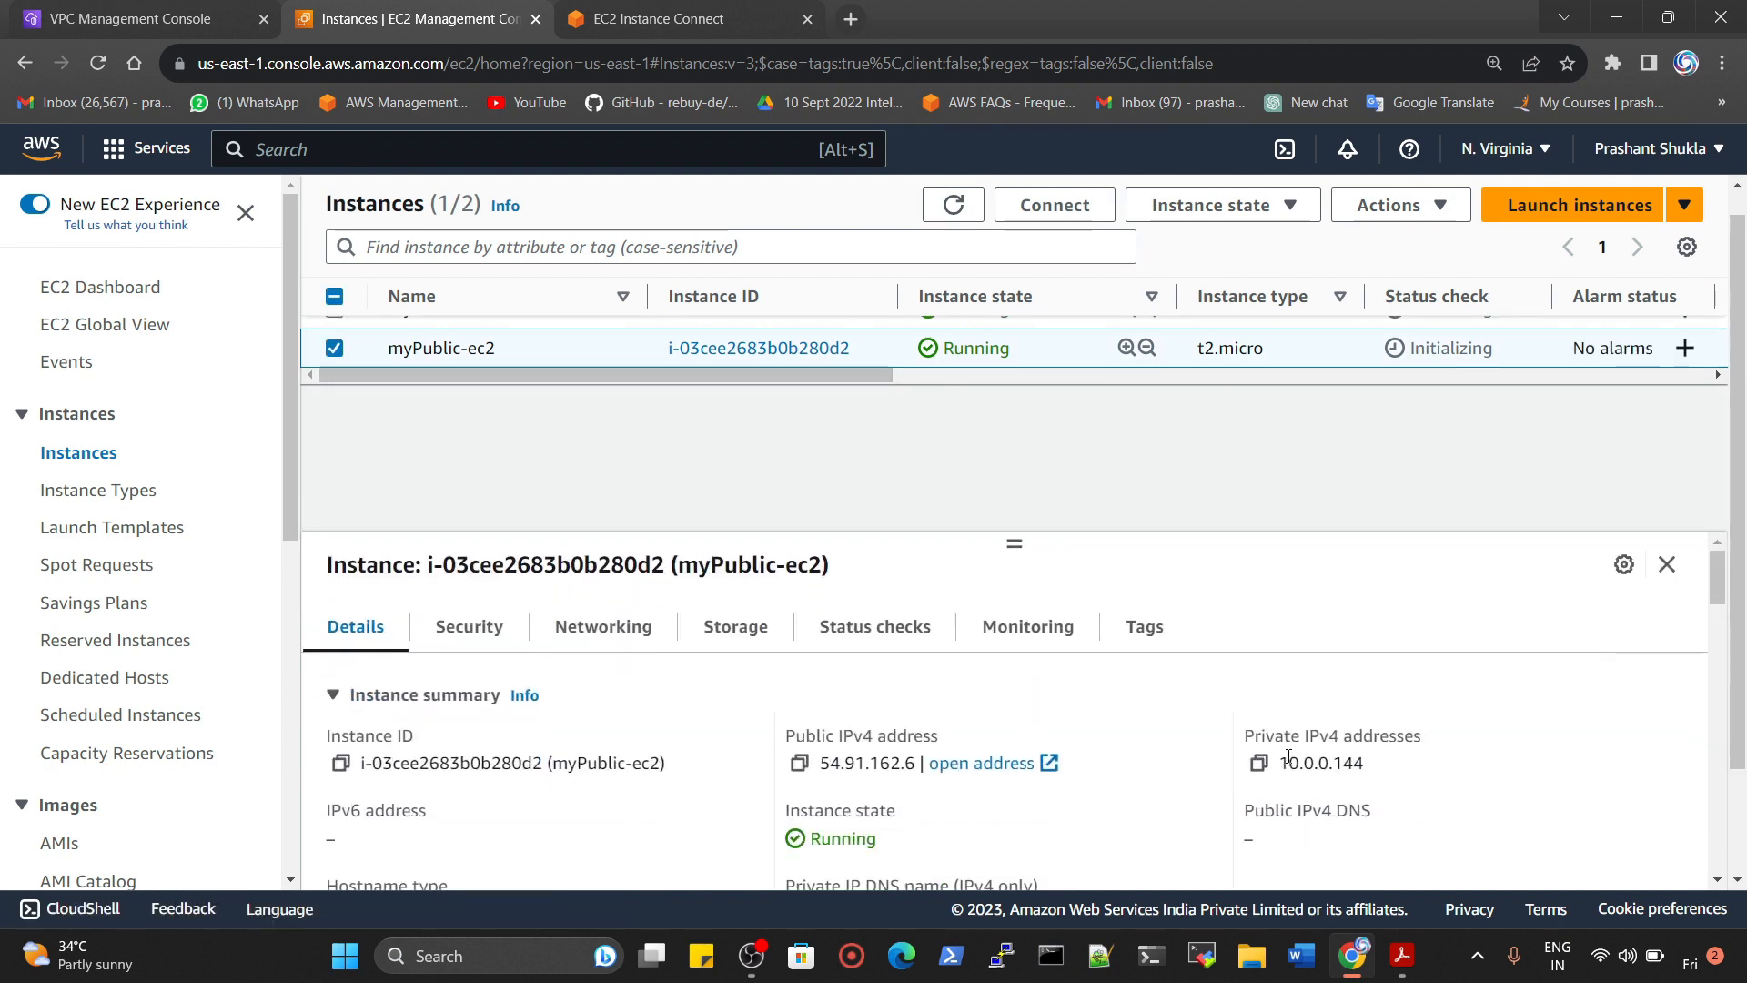
pyautogui.moveTo(1279, 762); pyautogui.dragTo(1365, 762)
pyautogui.scroll(1, 913, 456)
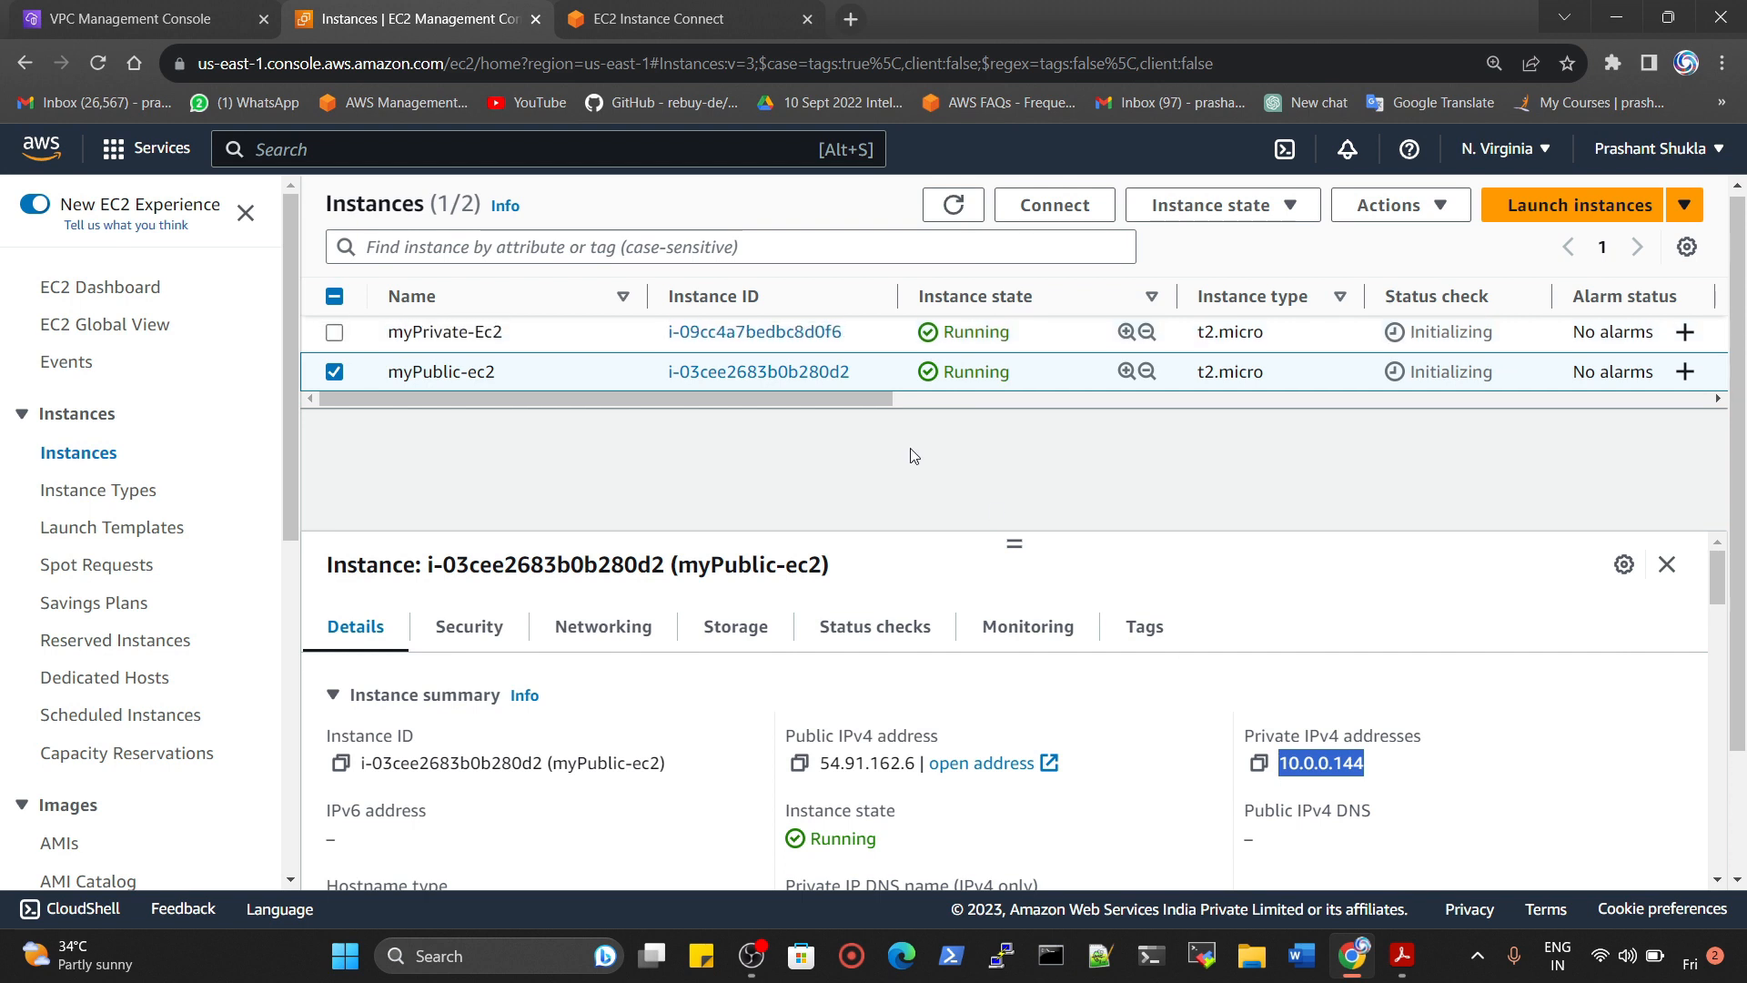
pyautogui.click(555, 337)
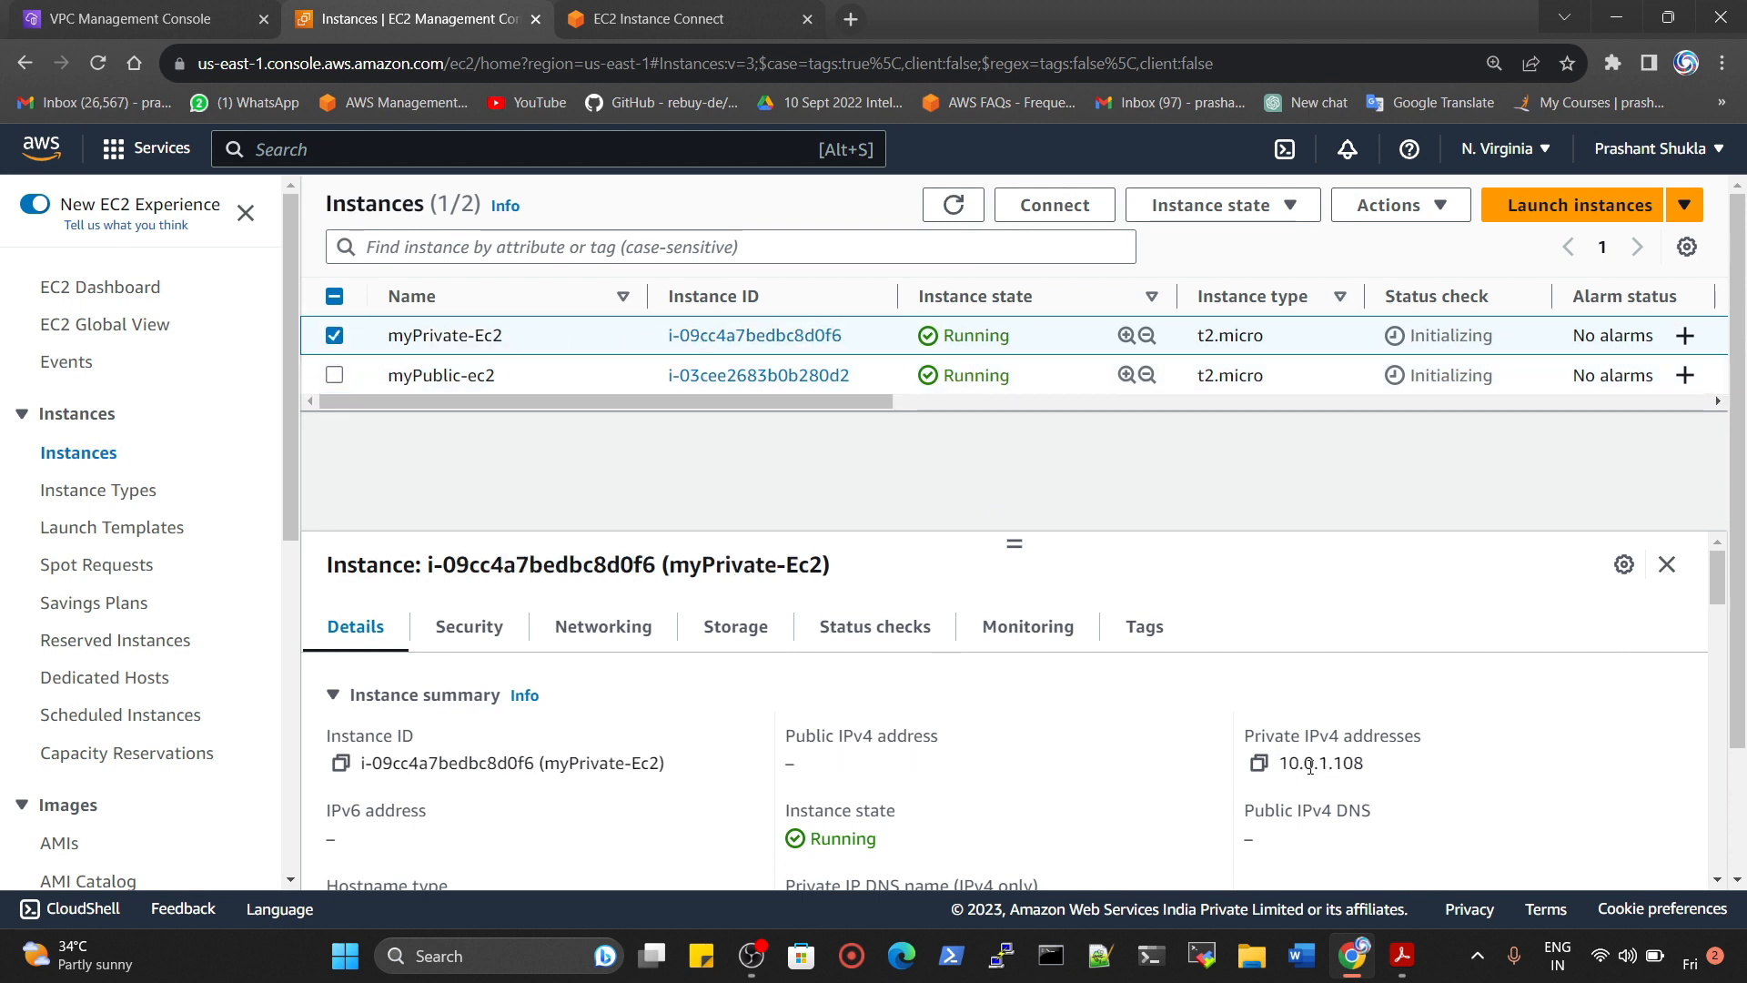
pyautogui.moveTo(1302, 767); pyautogui.dragTo(1365, 767)
# Return to the myPublic-ec2 terminal session and clear the ping output
pyautogui.hotkey('ctrl', 'shift', 'Tab')
pyautogui.hotkey('ctrl', 'shift', 'Tab')
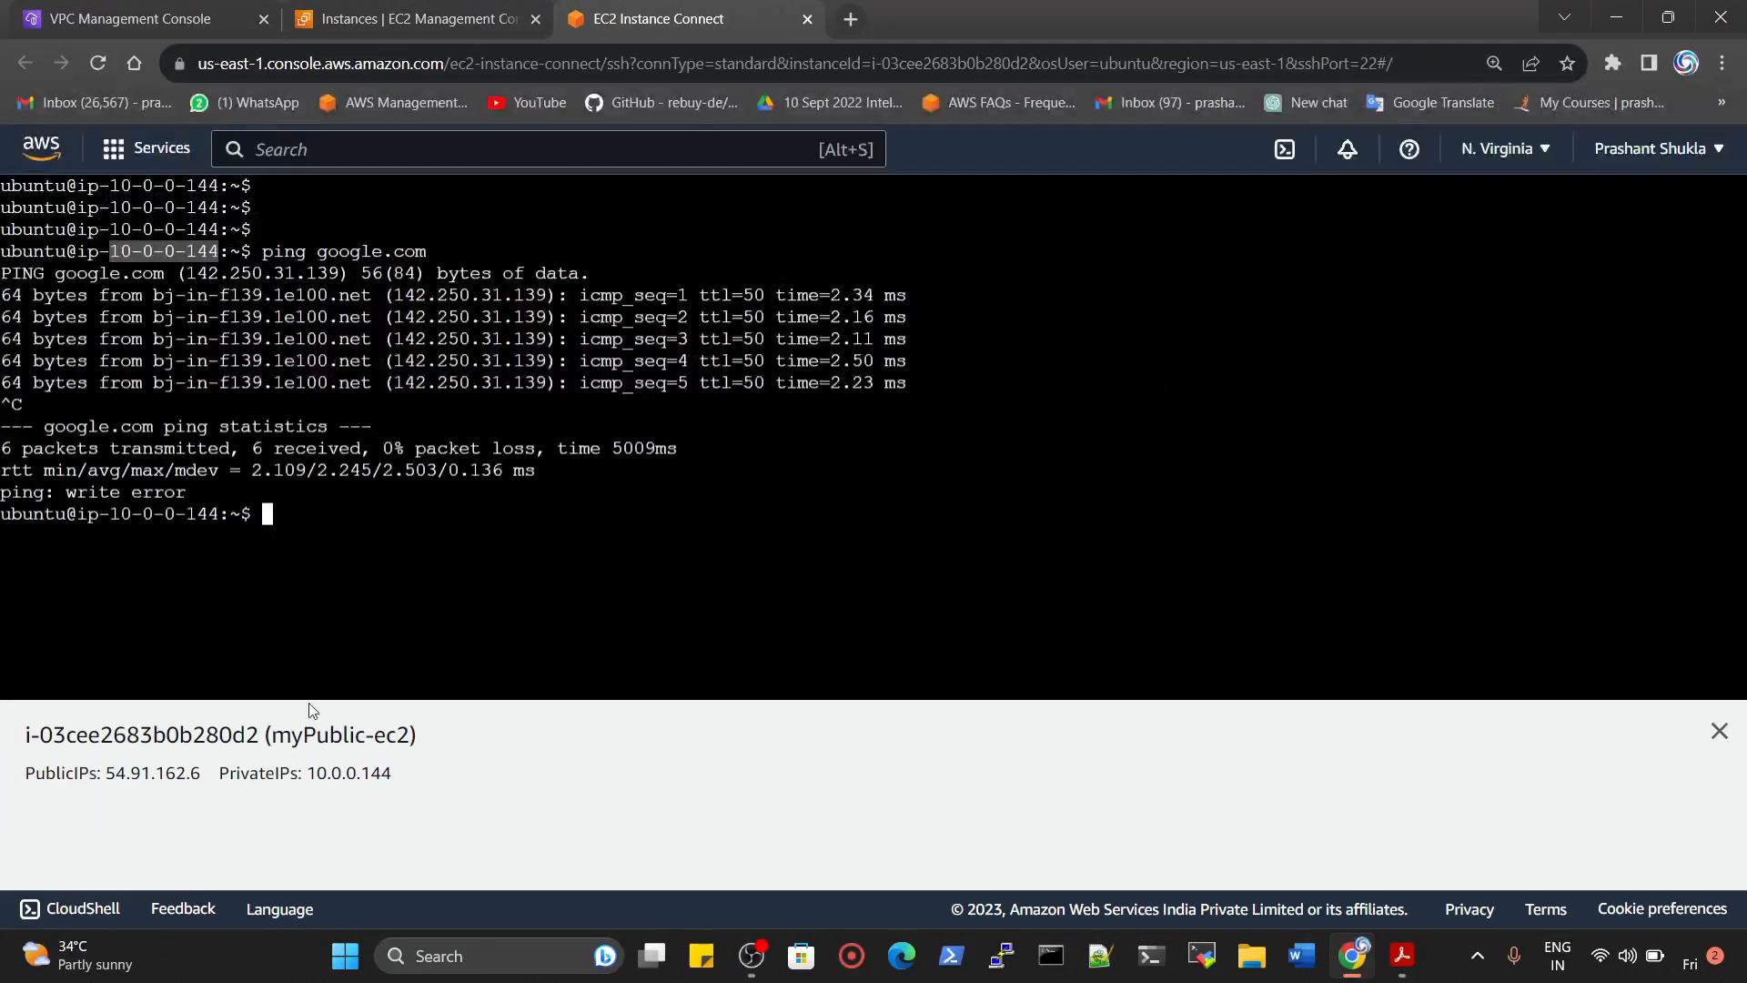
pyautogui.hotkey('ctrl', '+')
pyautogui.hotkey('ctrl', '+')
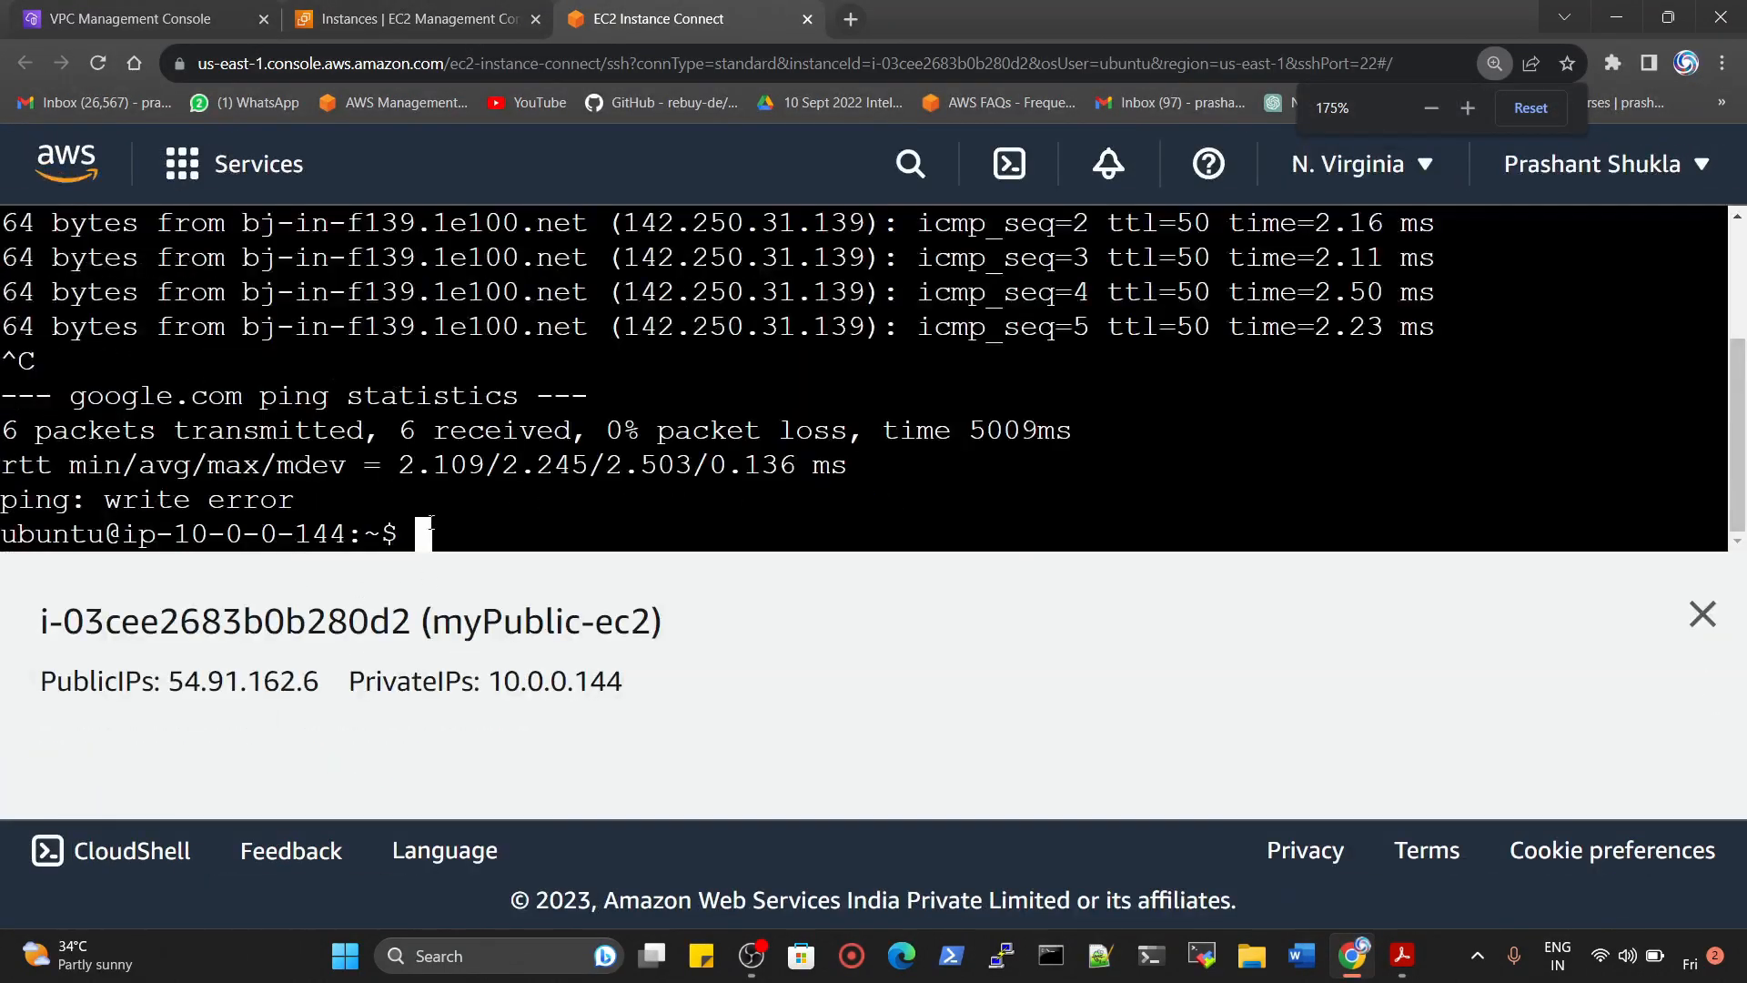
pyautogui.write('clear')
pyautogui.press('Return')
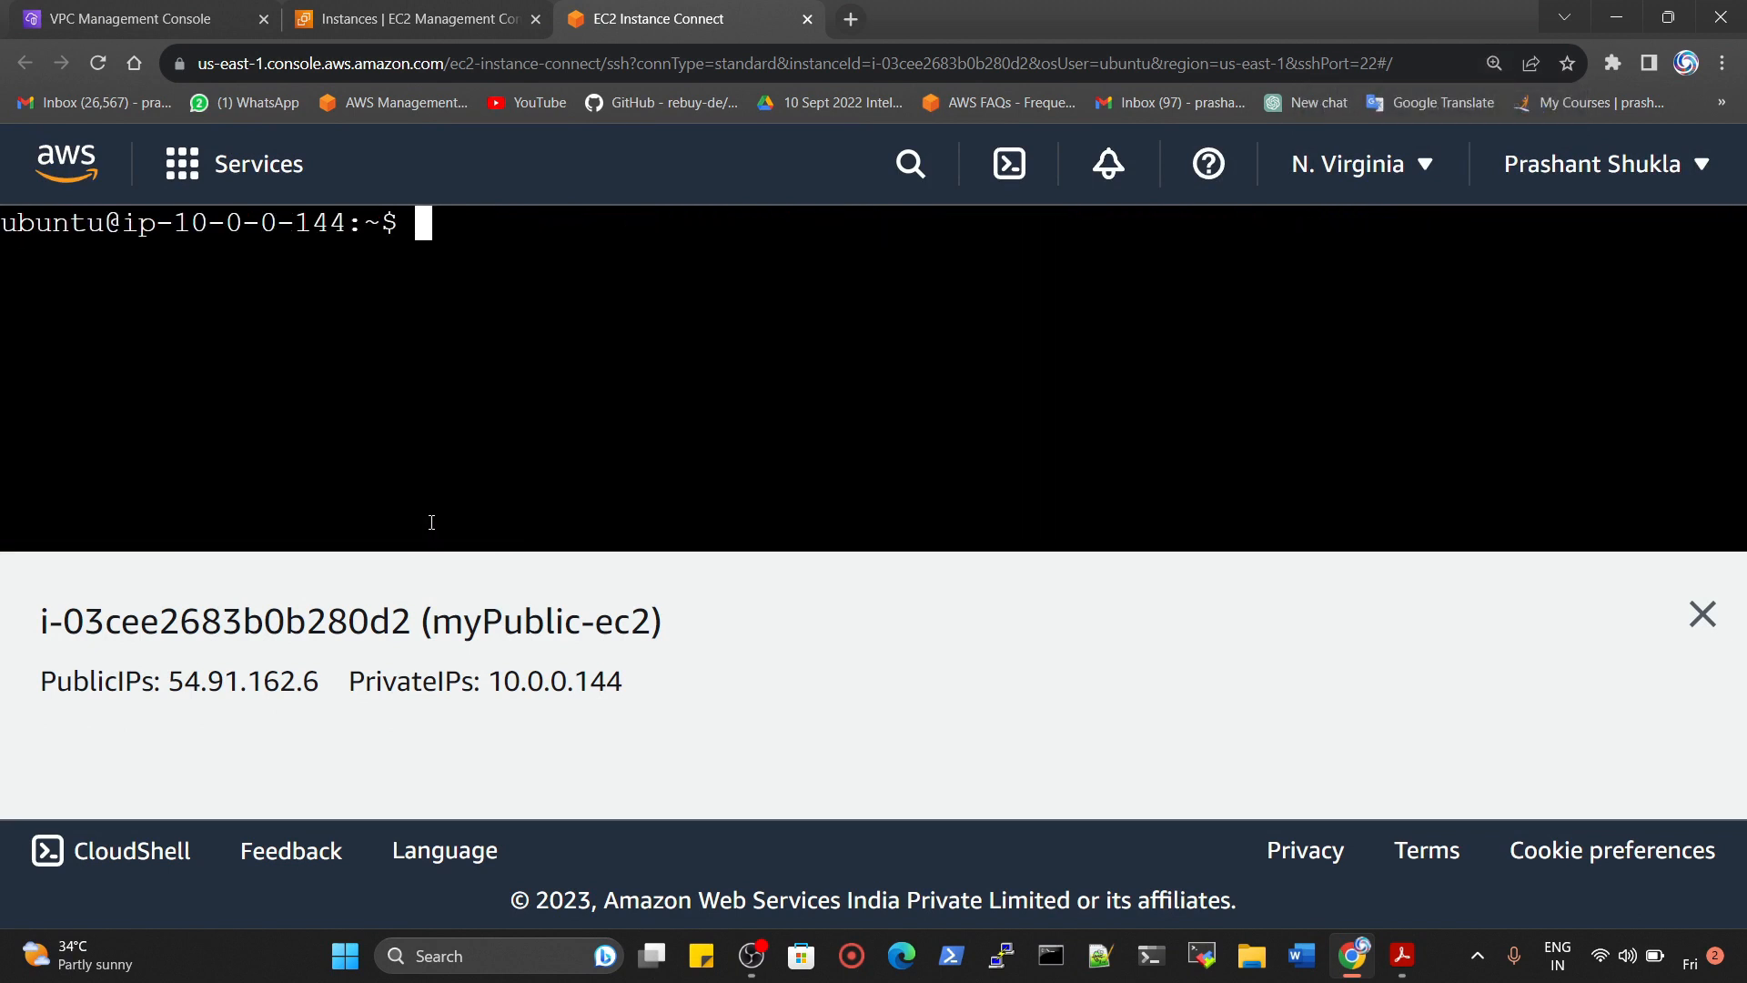
# Open a new file named key.pem in the nano editor with sudo on the public instance
pyautogui.press('Return')
pyautogui.press('Return')
pyautogui.write('sudo na')
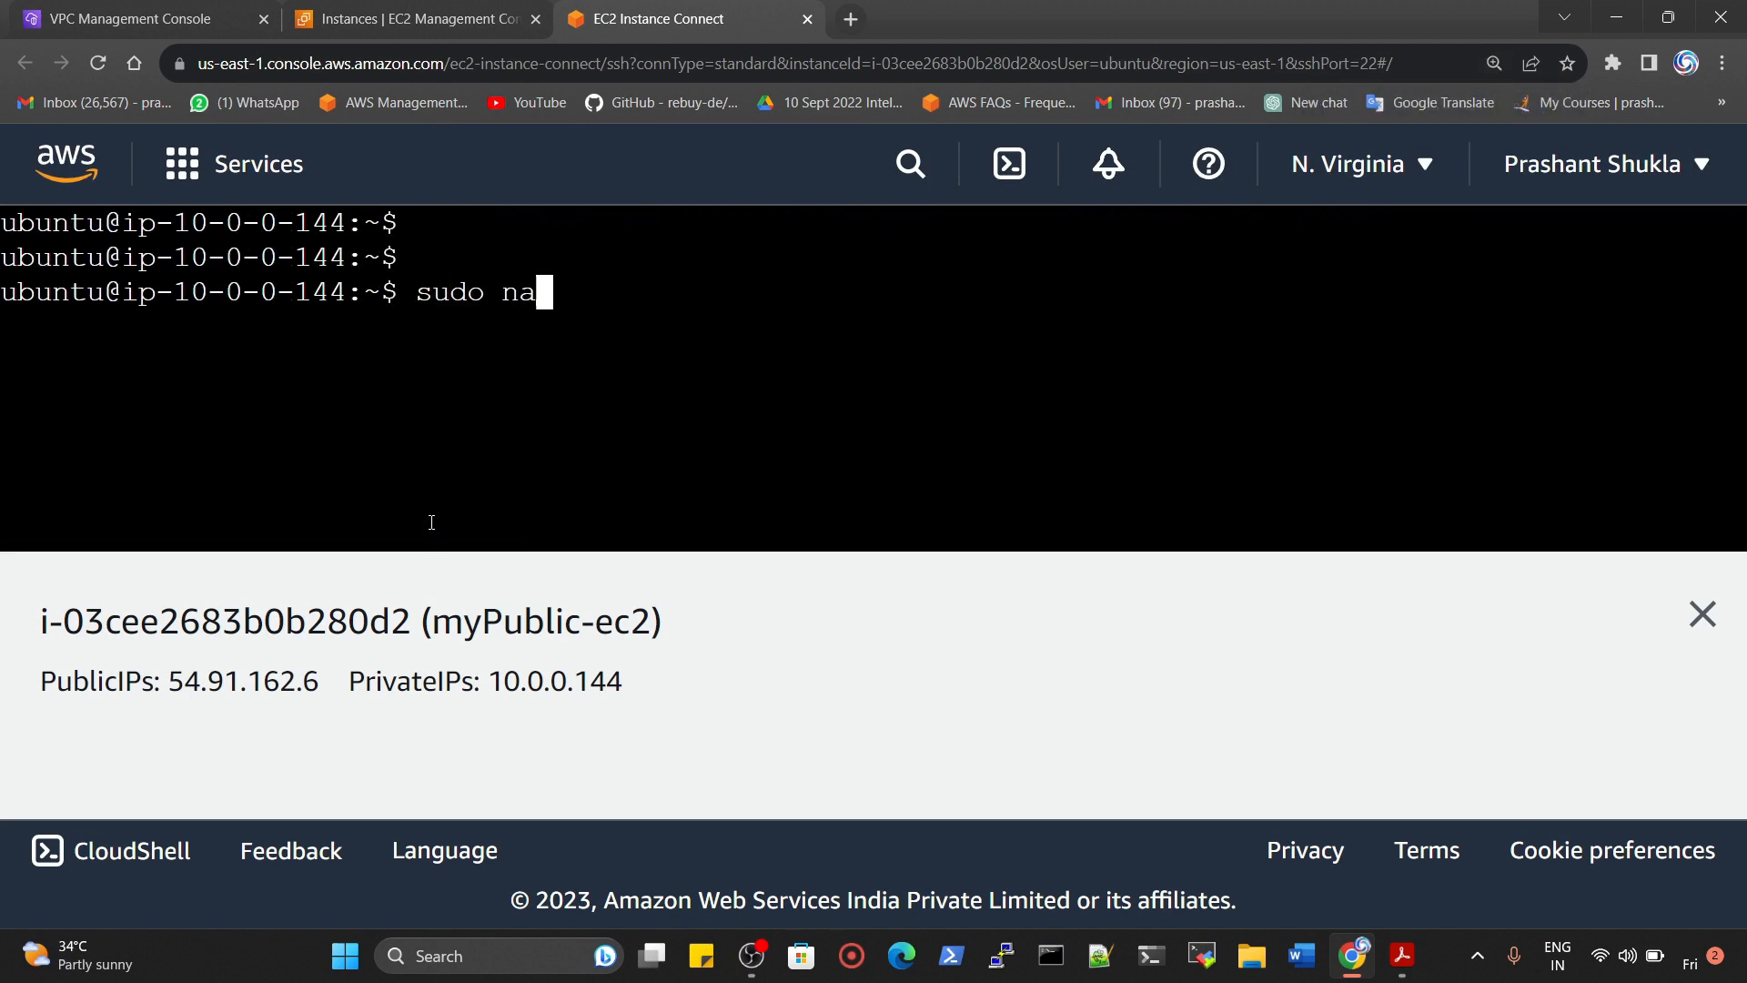
pyautogui.write('no key.pem')
pyautogui.press('Return')
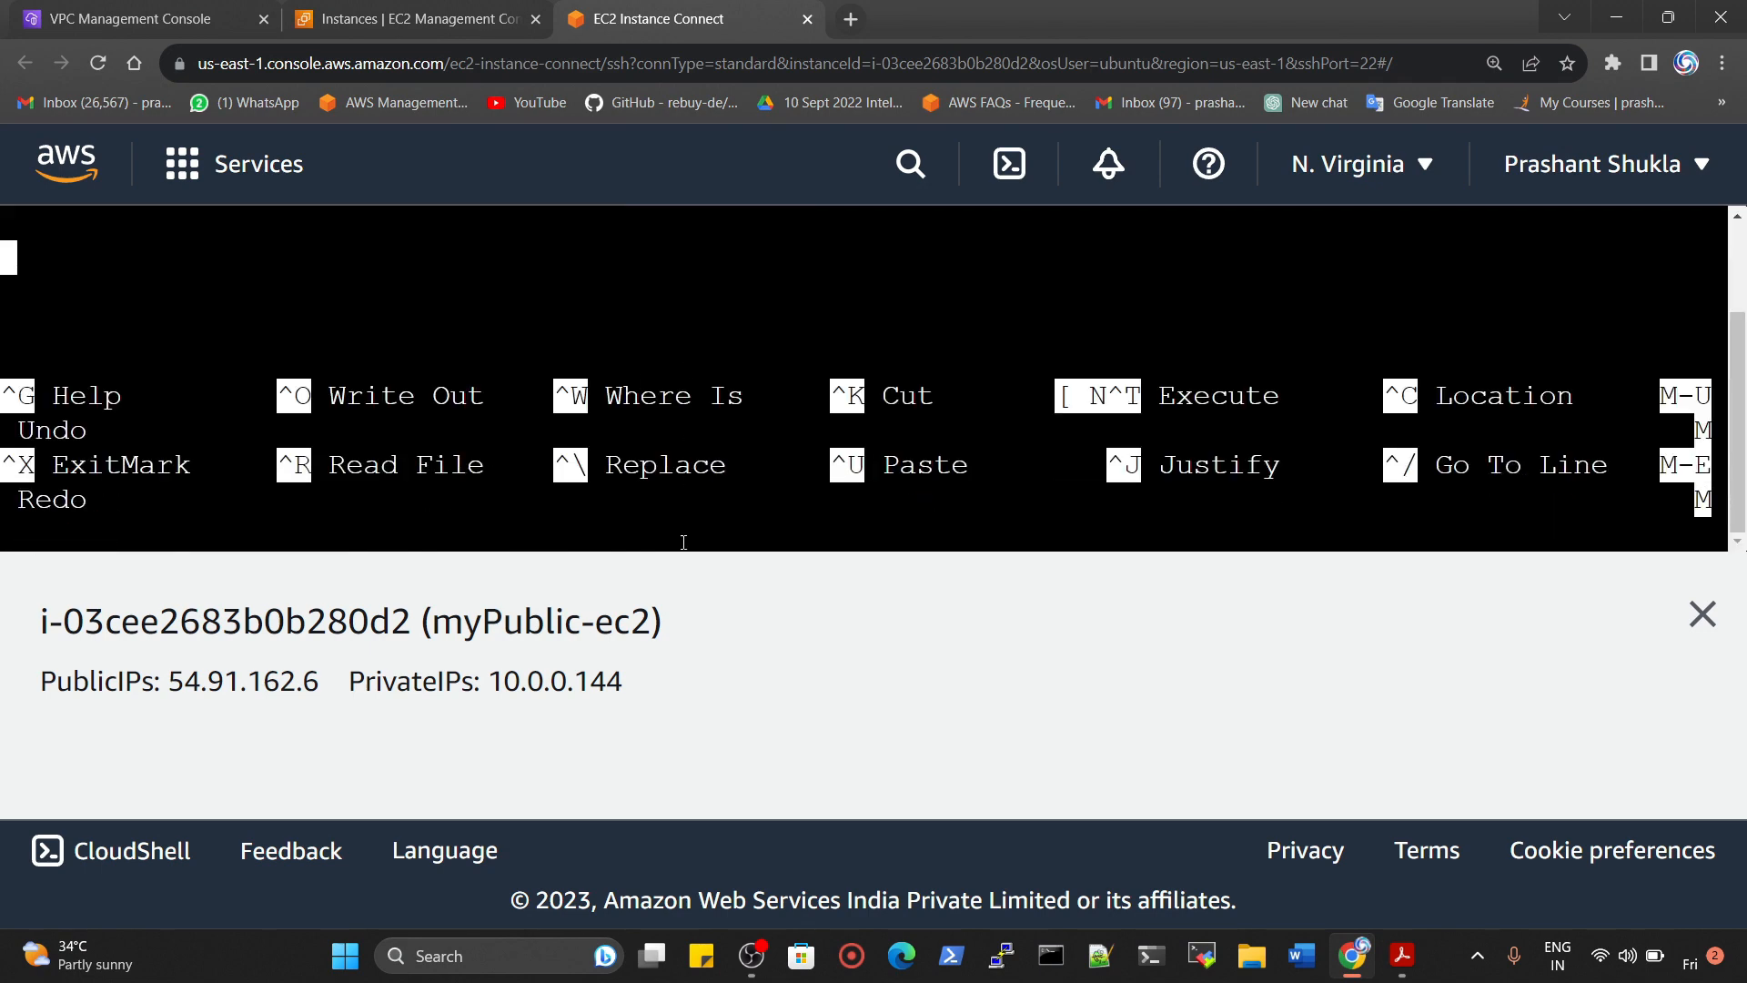
# Open NV.pem from the Downloads folder in File Explorer and copy its entire contents
pyautogui.hotkey('ctrl', '-')
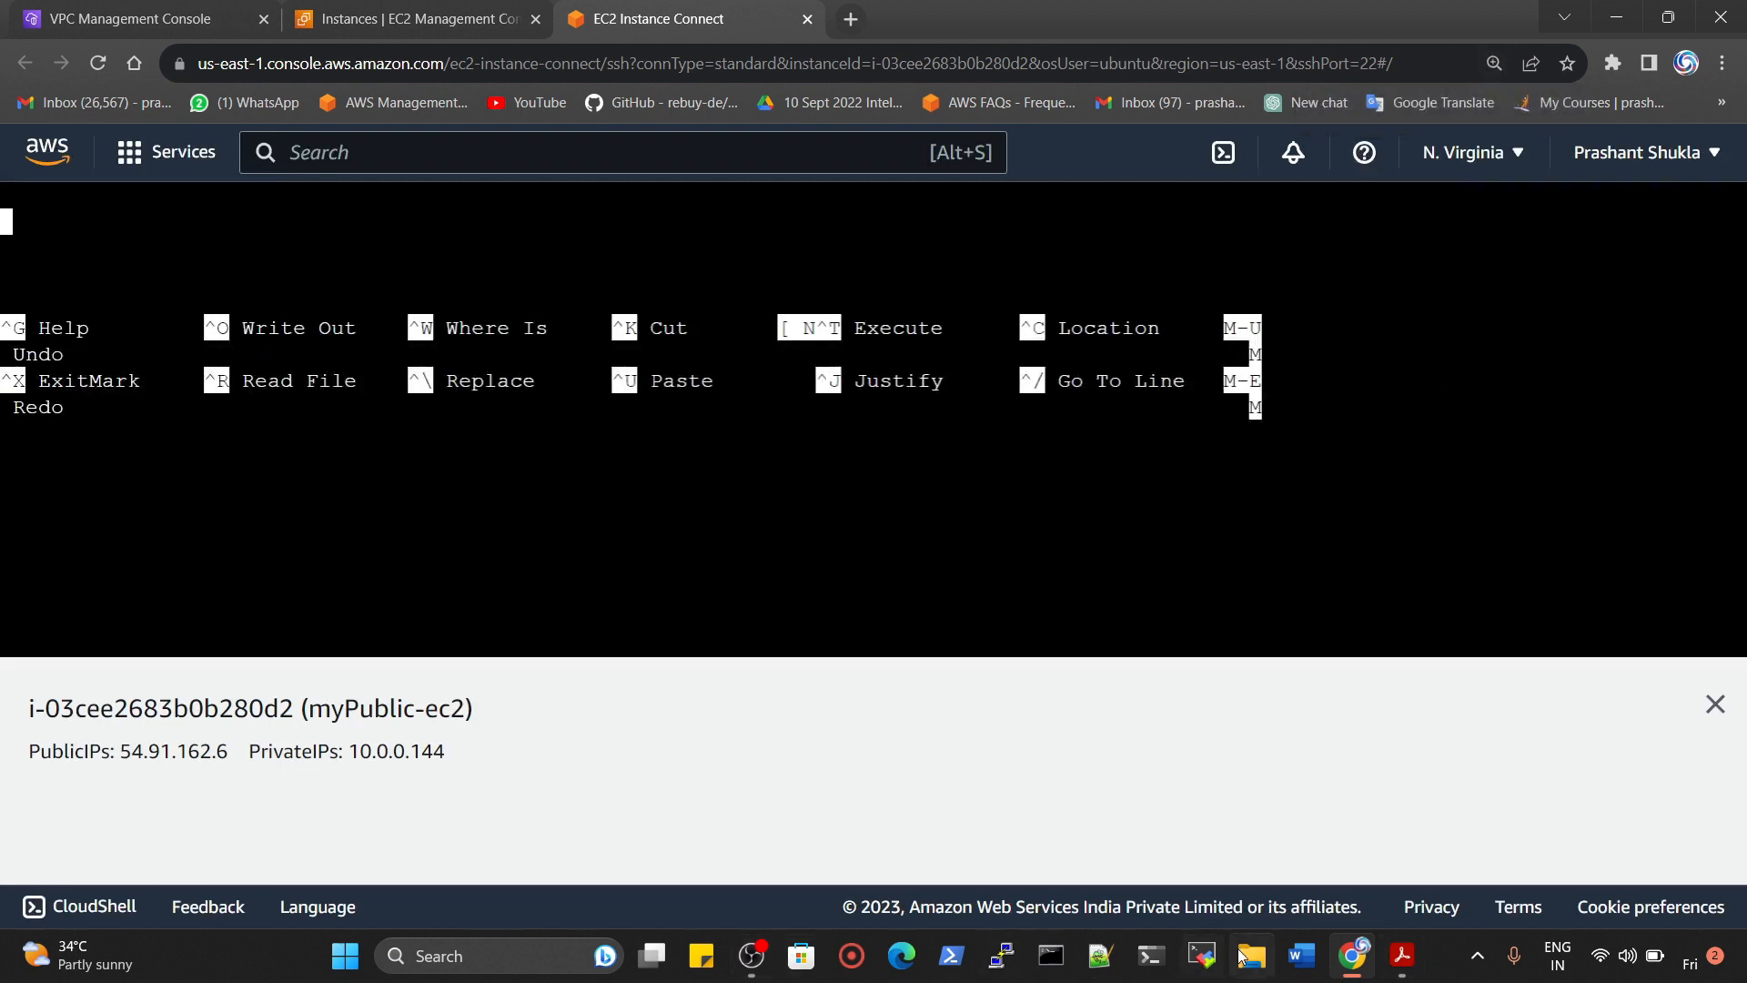
pyautogui.click(1243, 956)
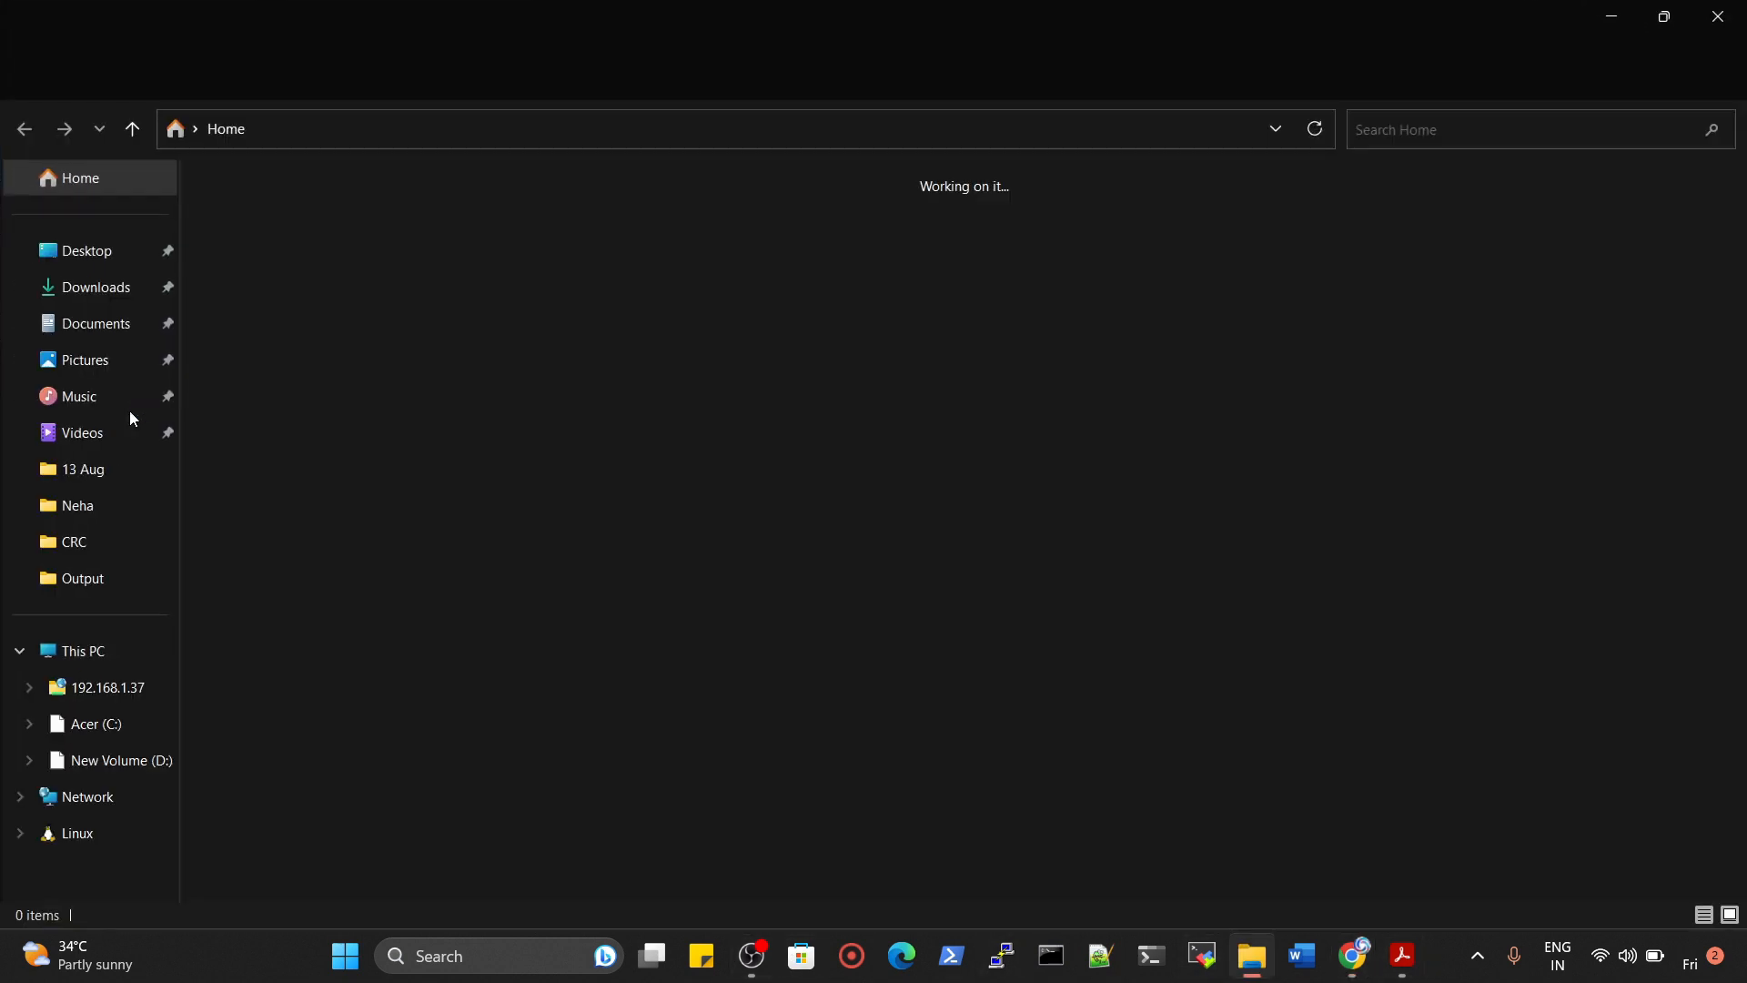
pyautogui.click(77, 284)
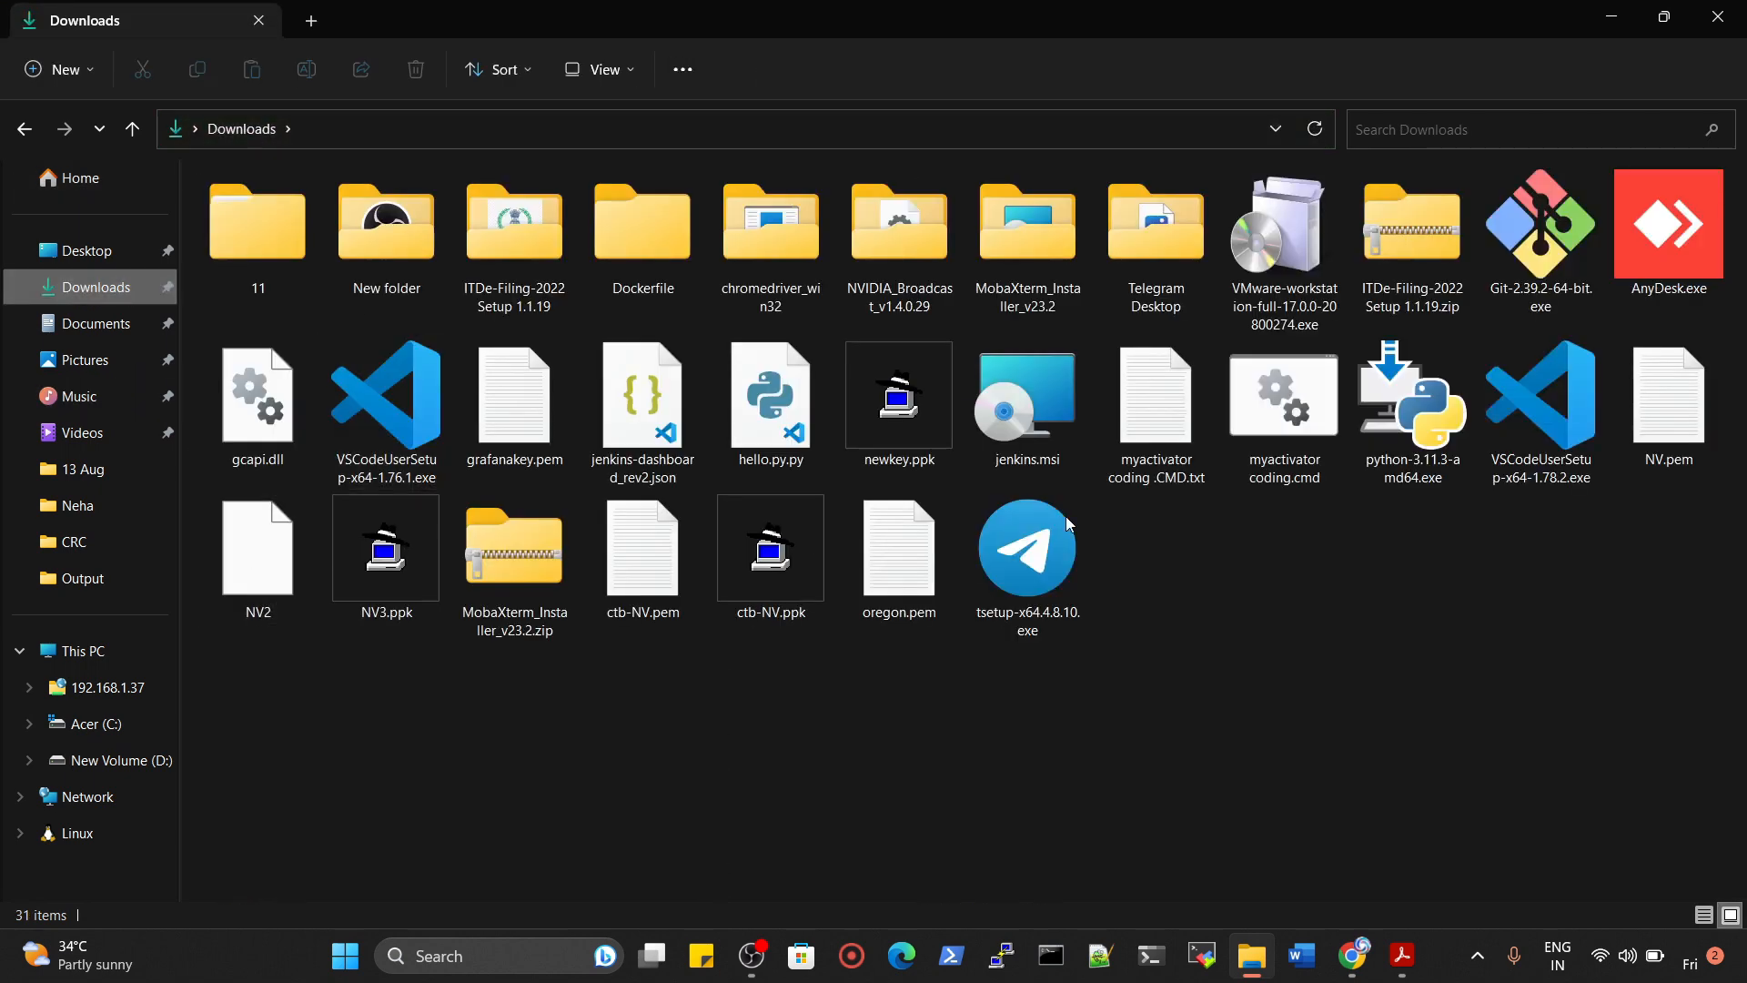
pyautogui.click(1671, 418)
pyautogui.doubleClick(1671, 419)
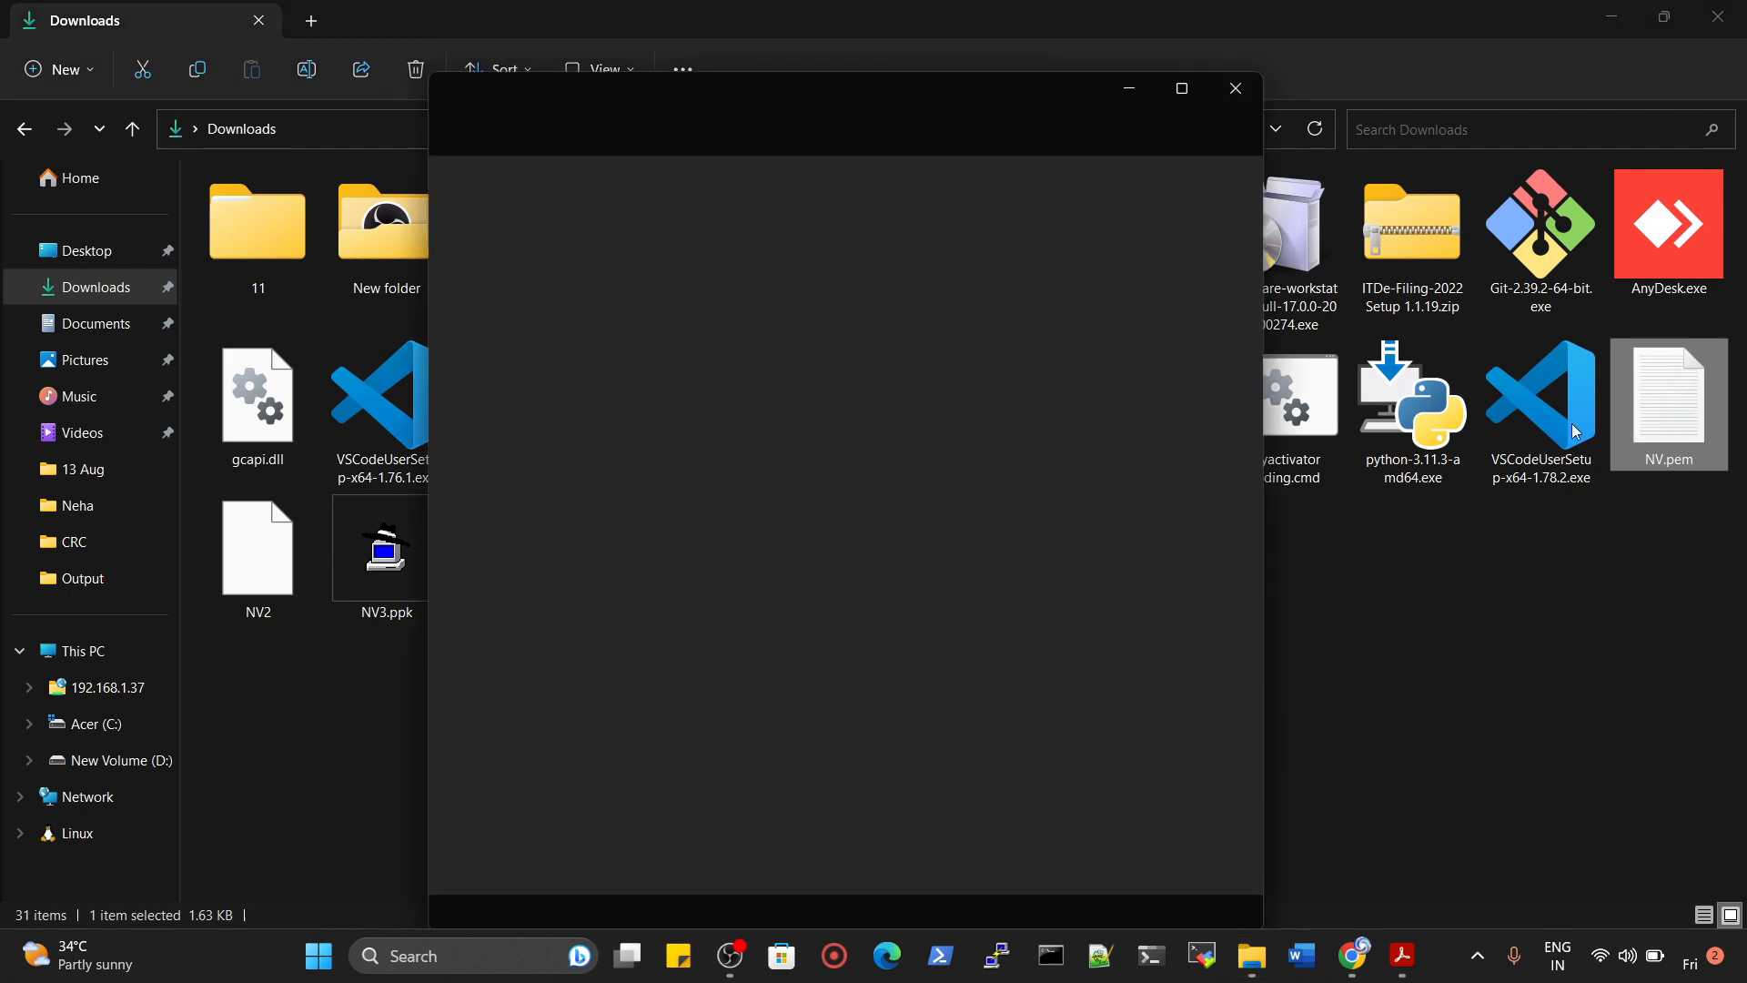
pyautogui.click(721, 445)
pyautogui.hotkey('ctrl', 'a')
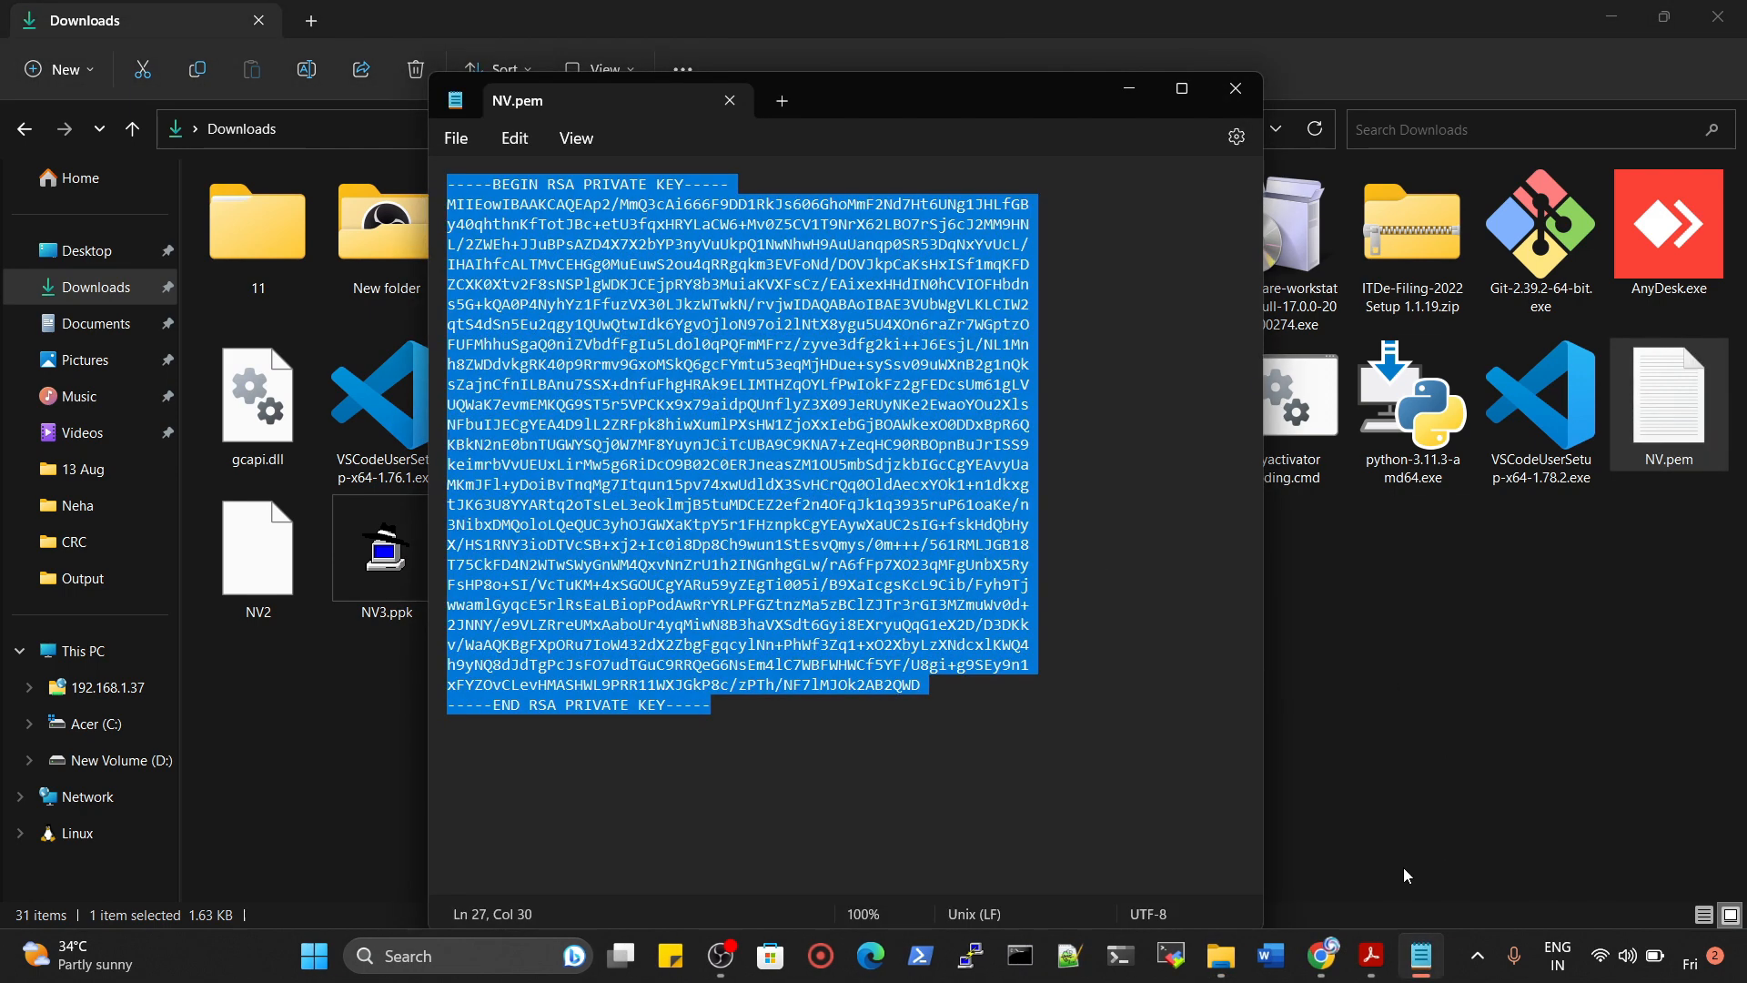
# Return to the browser terminal, paste the private key into key.pem in nano, save the file and exit the editor
pyautogui.click(1322, 954)
pyautogui.rightClick(249, 239)
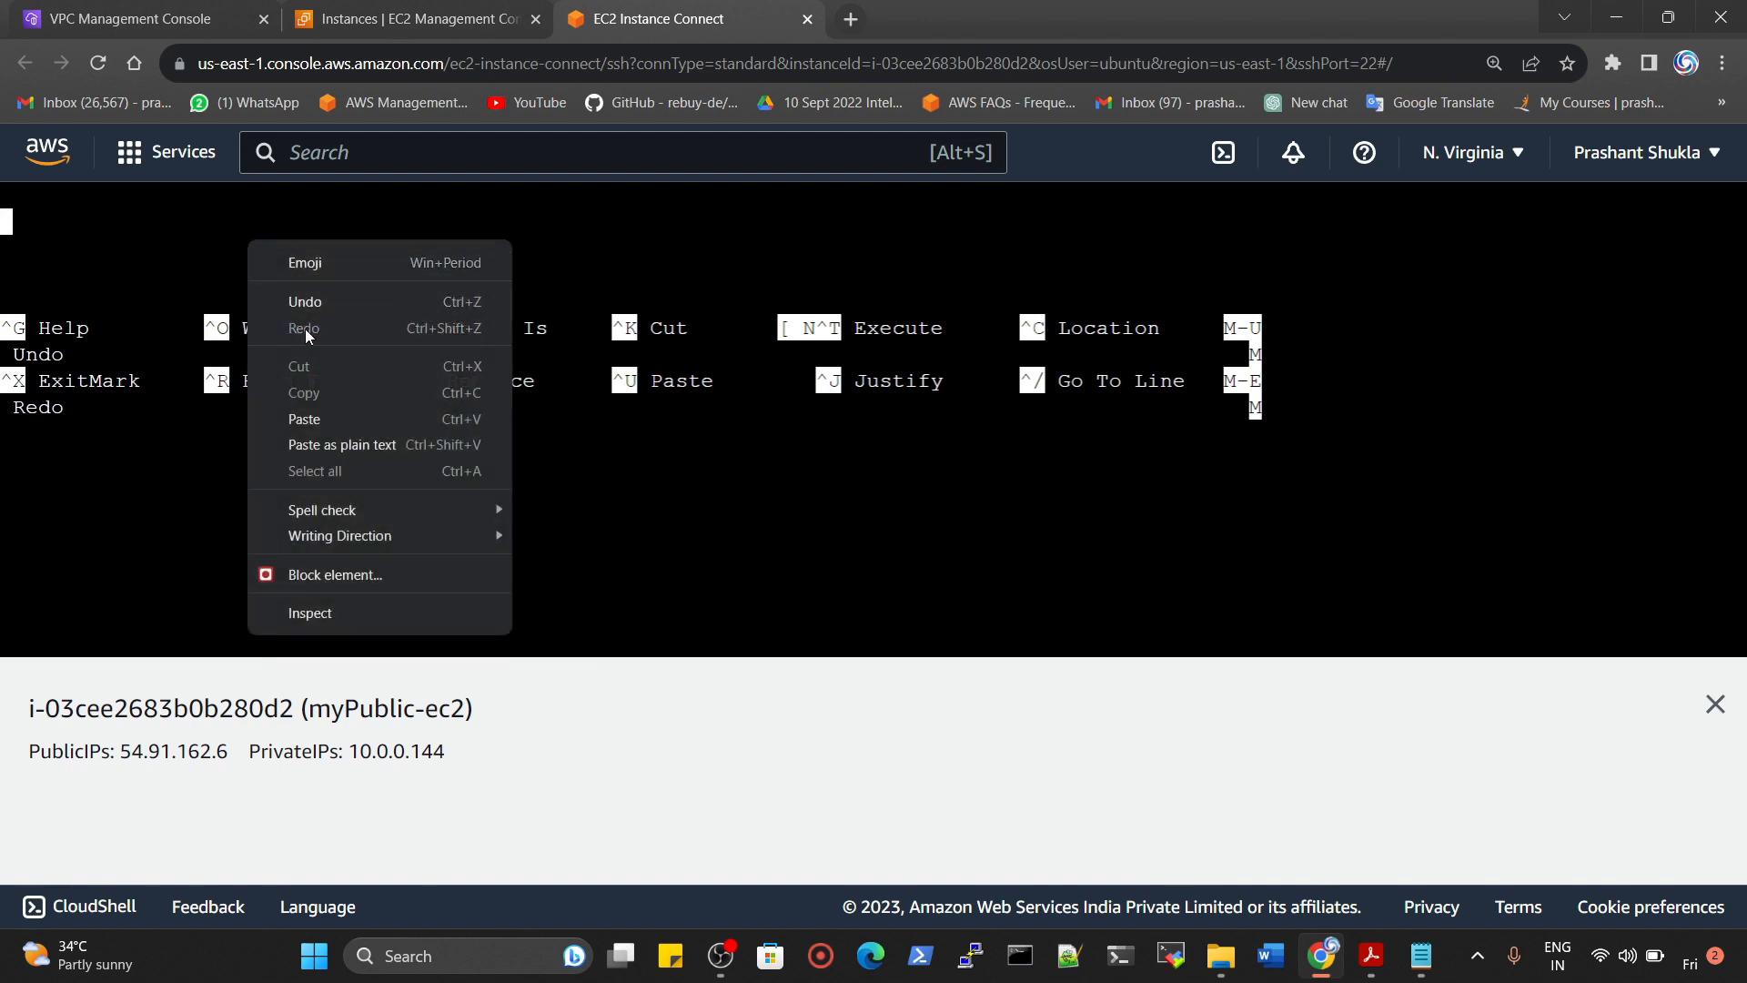
pyautogui.click(307, 417)
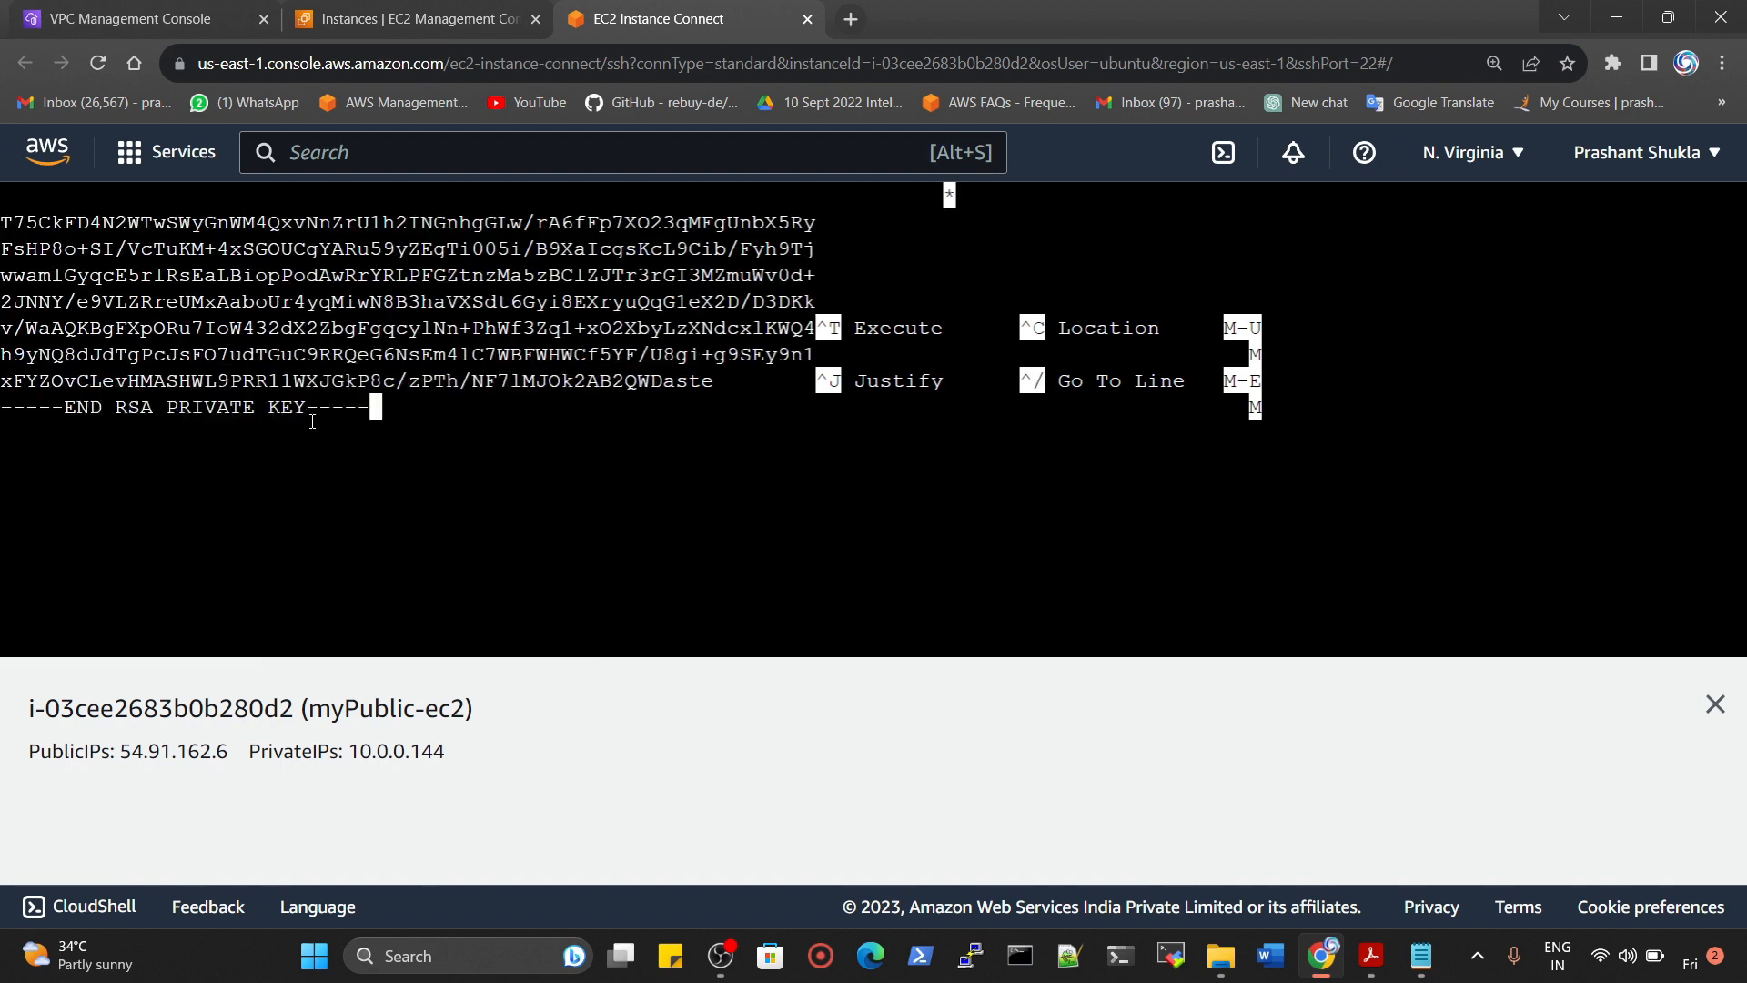
pyautogui.hotkey('ctrl', 's')
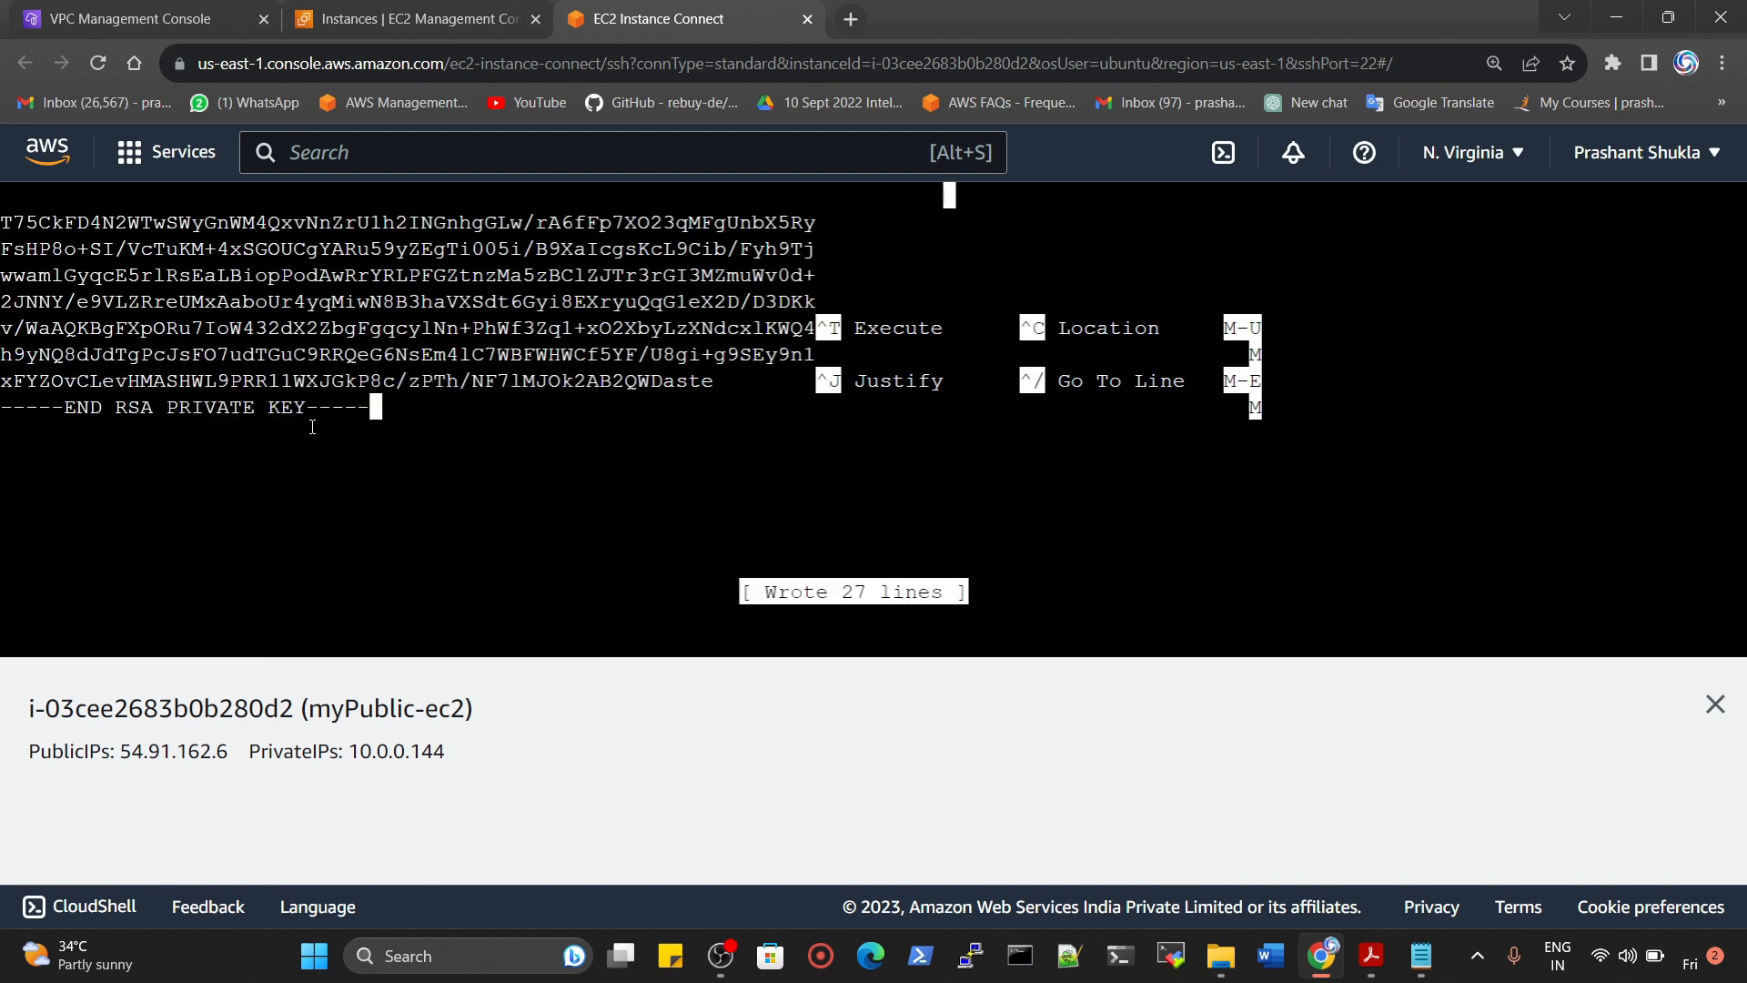
pyautogui.hotkey('ctrl', 'x')
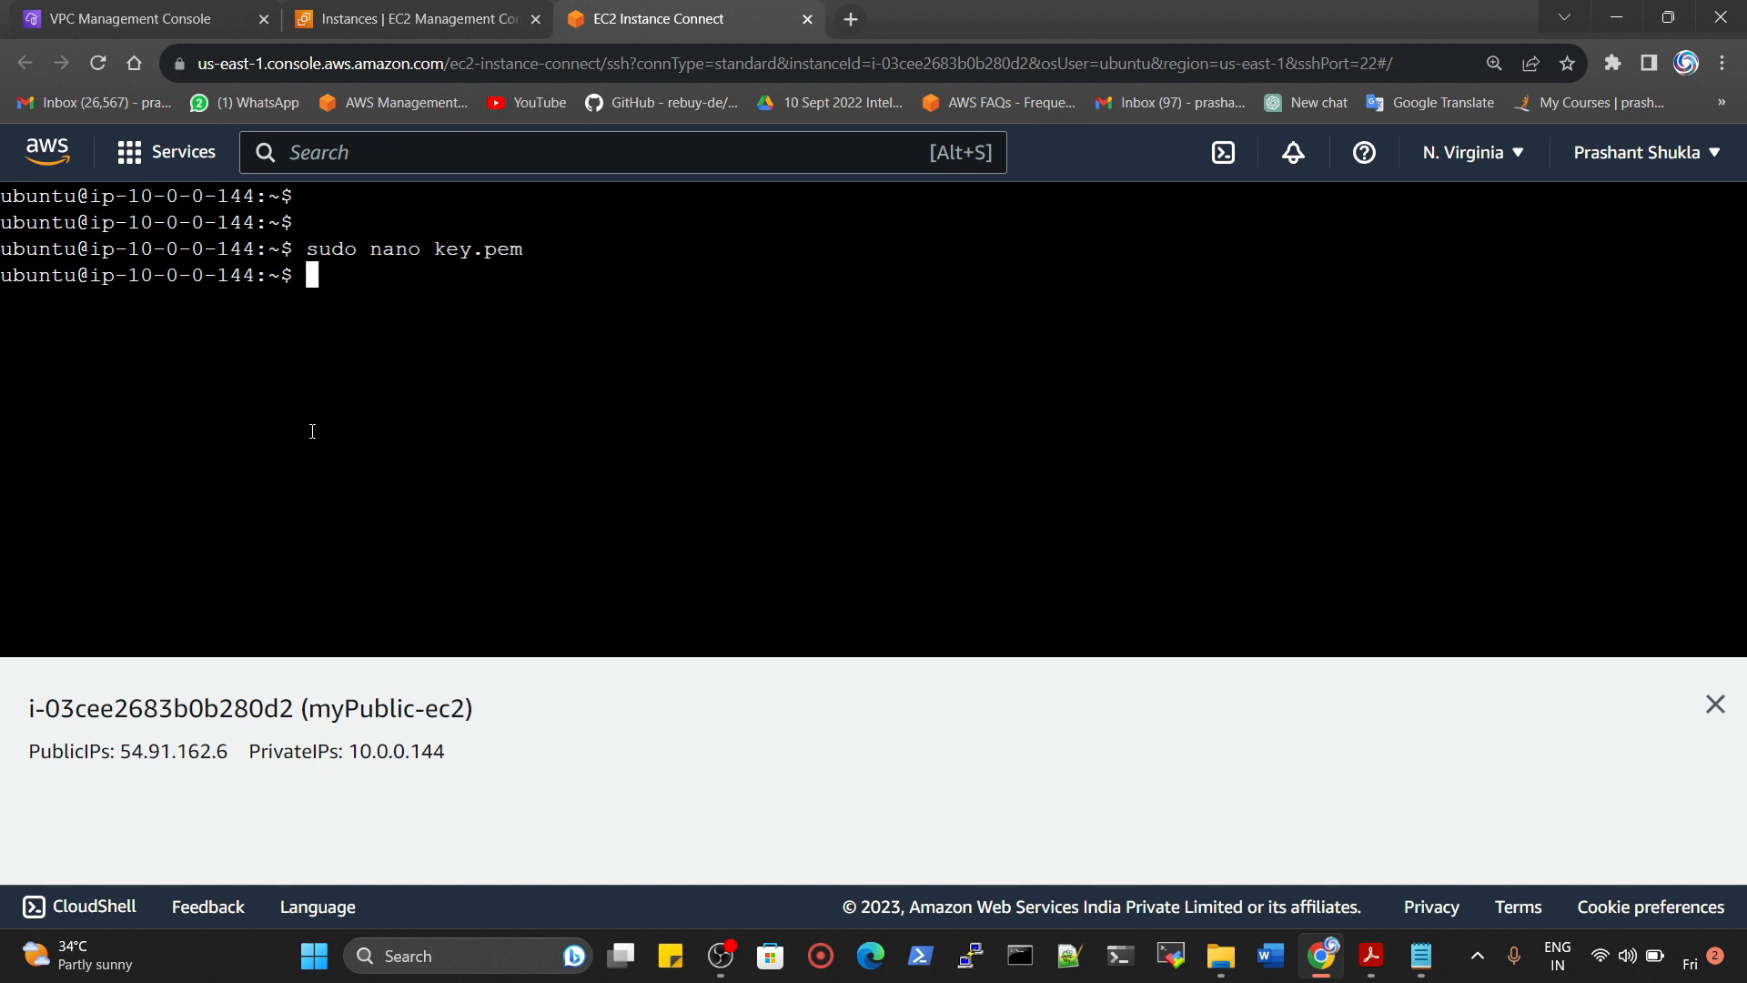
# Restrict the key file's permissions by running sudo chmod 400 key.pem
pyautogui.write('sudo')
pyautogui.hotkey('ctrl', '+')
pyautogui.hotkey('ctrl', '+')
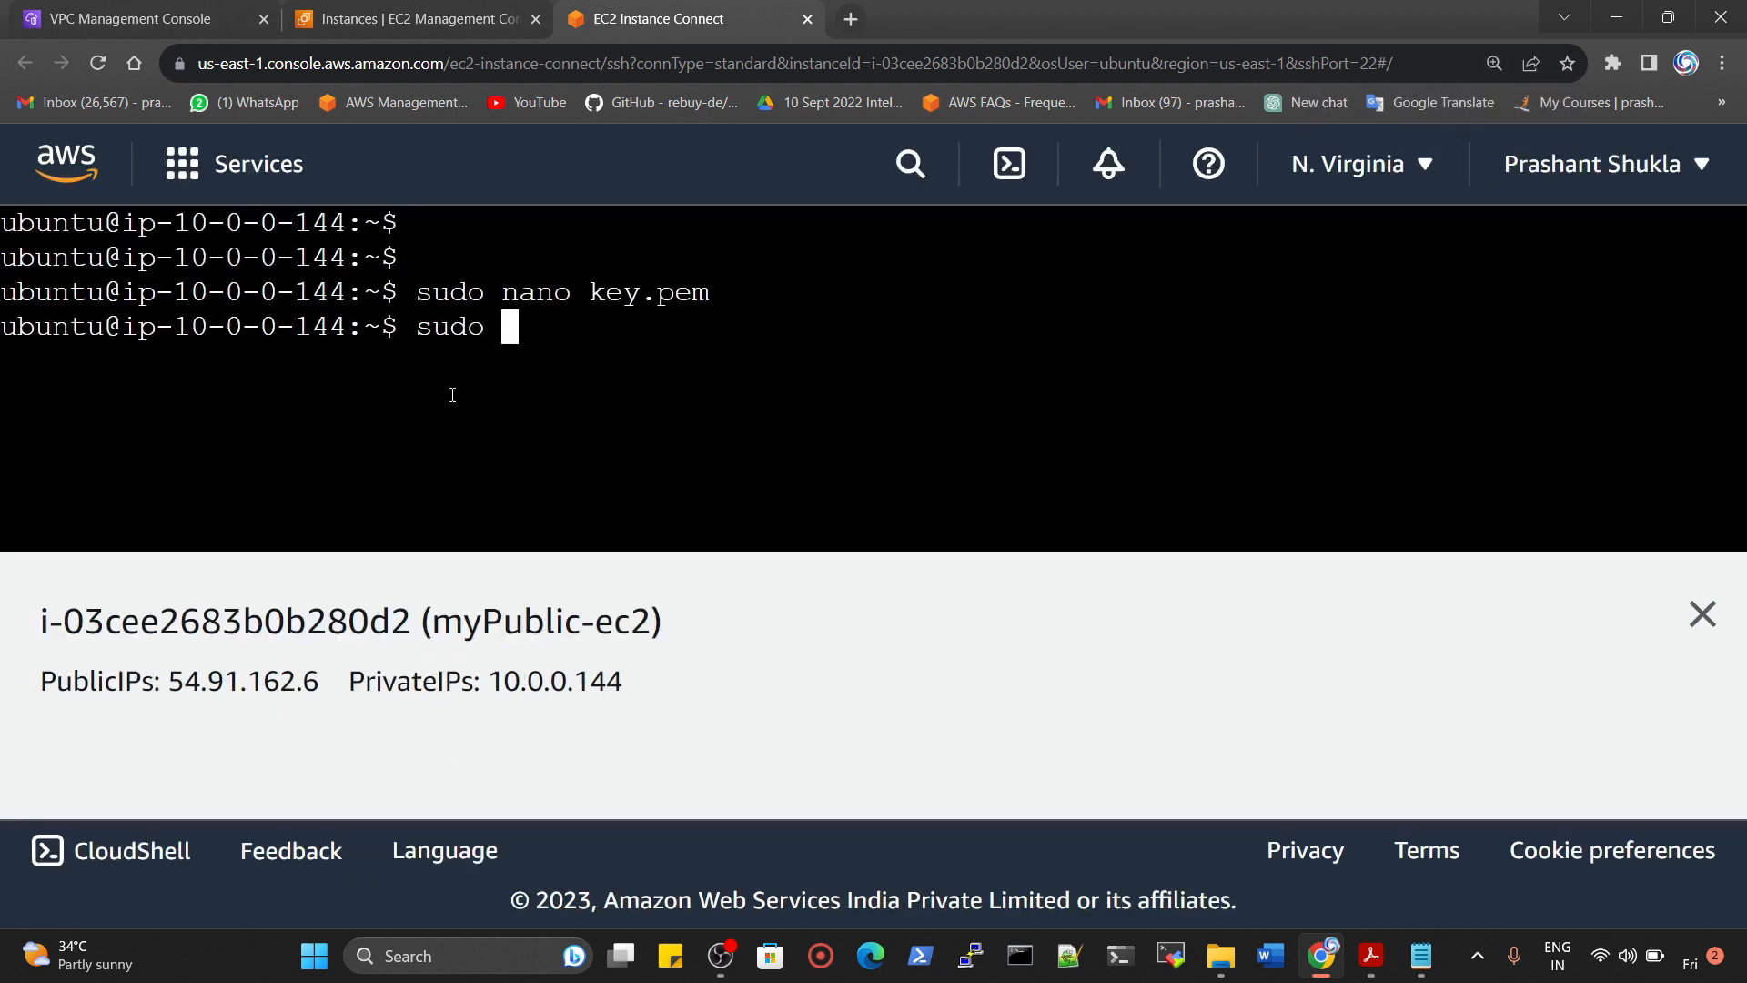
pyautogui.write('chomo')
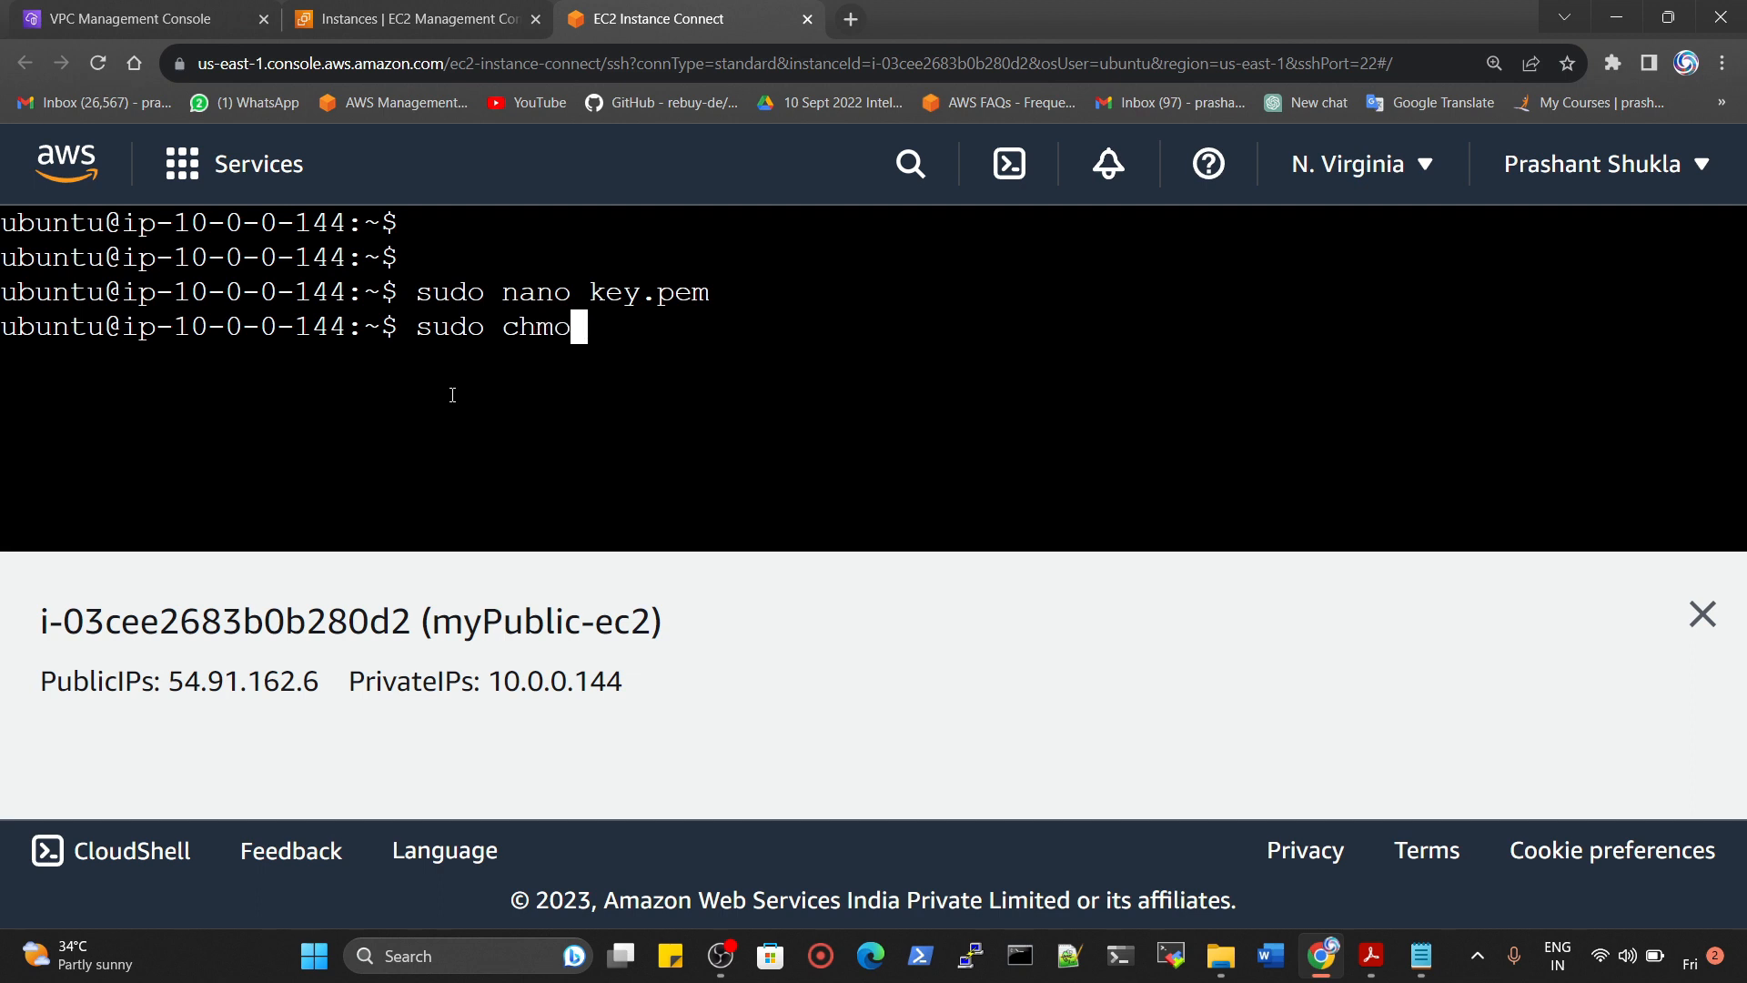
pyautogui.write('d 400')
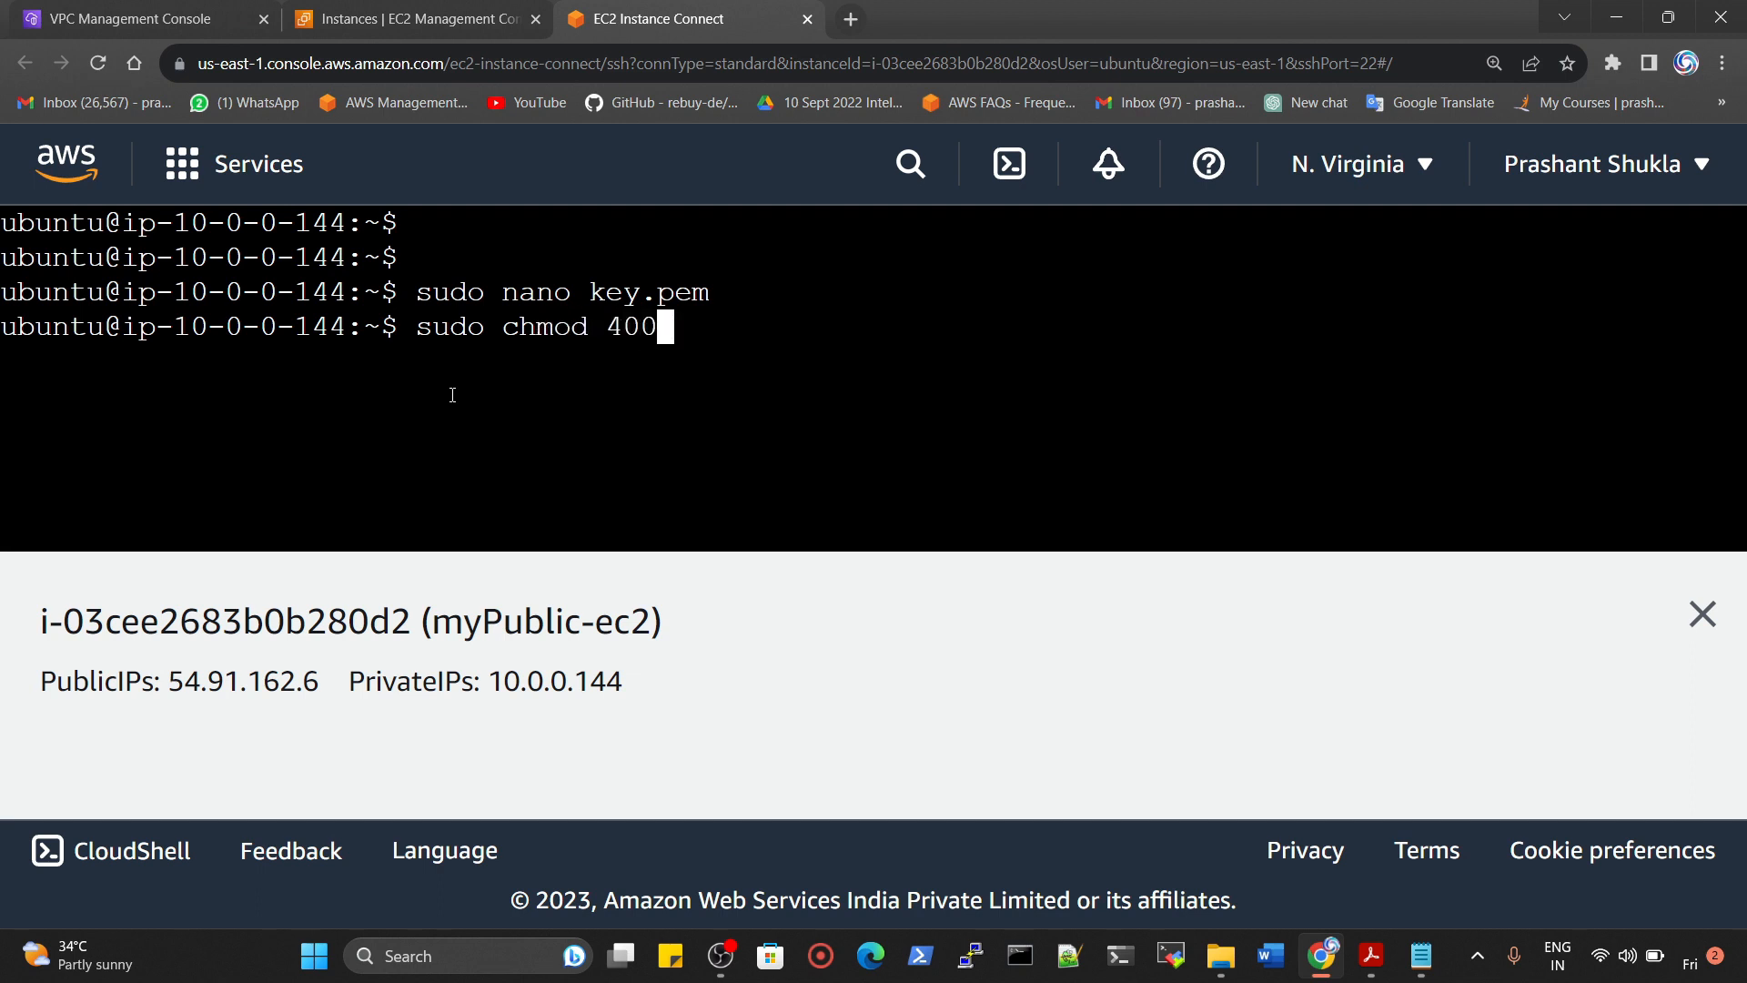
pyautogui.write(' keypem==')
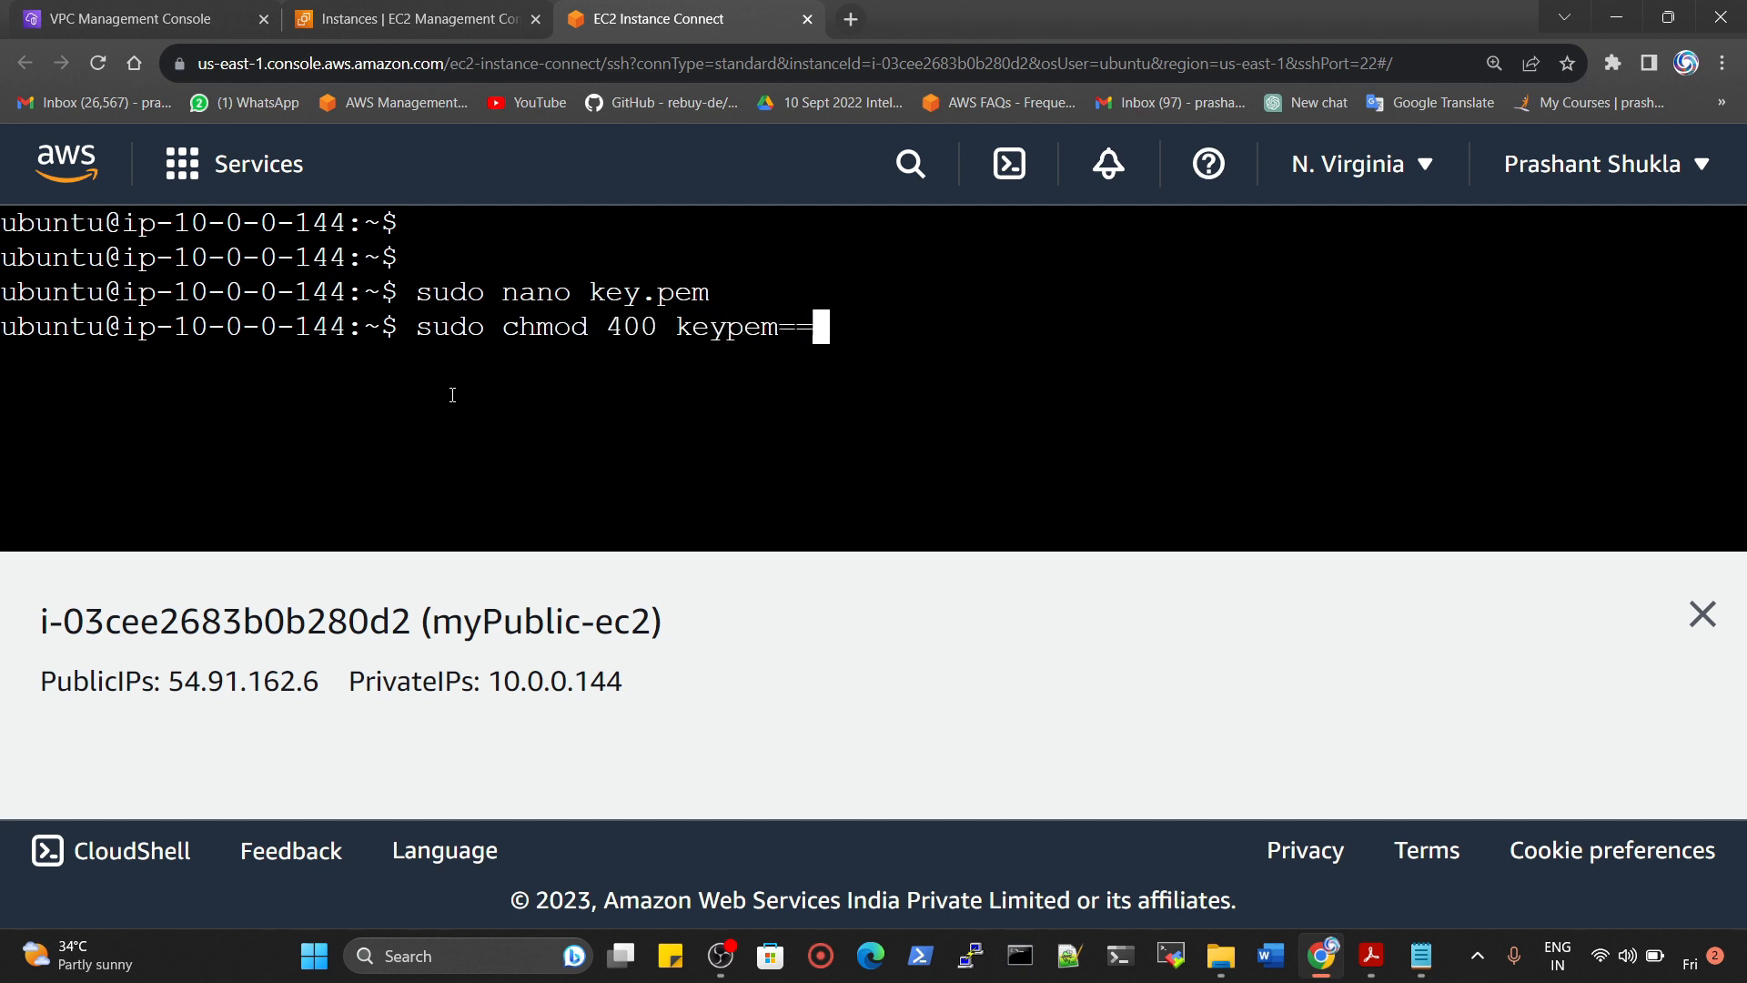
pyautogui.press('BackSpace')
pyautogui.press('BackSpace')
pyautogui.press('BackSpace')
pyautogui.press('BackSpace')
pyautogui.press('BackSpace')
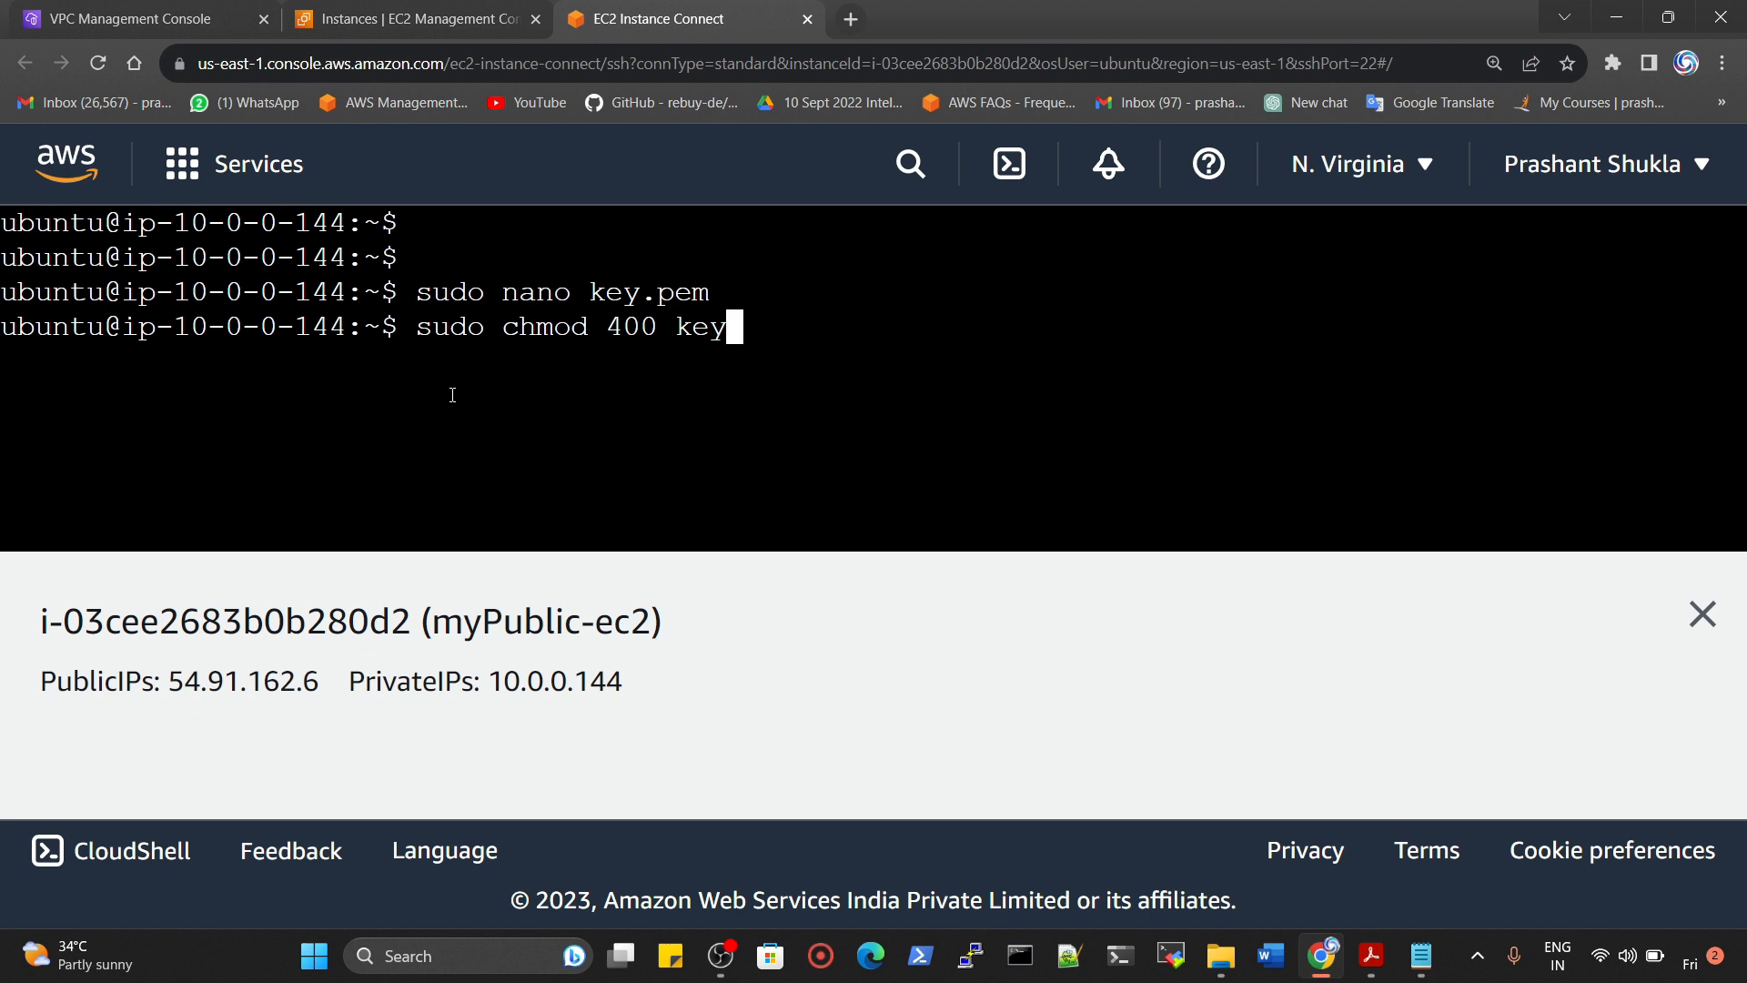
pyautogui.write('.pem')
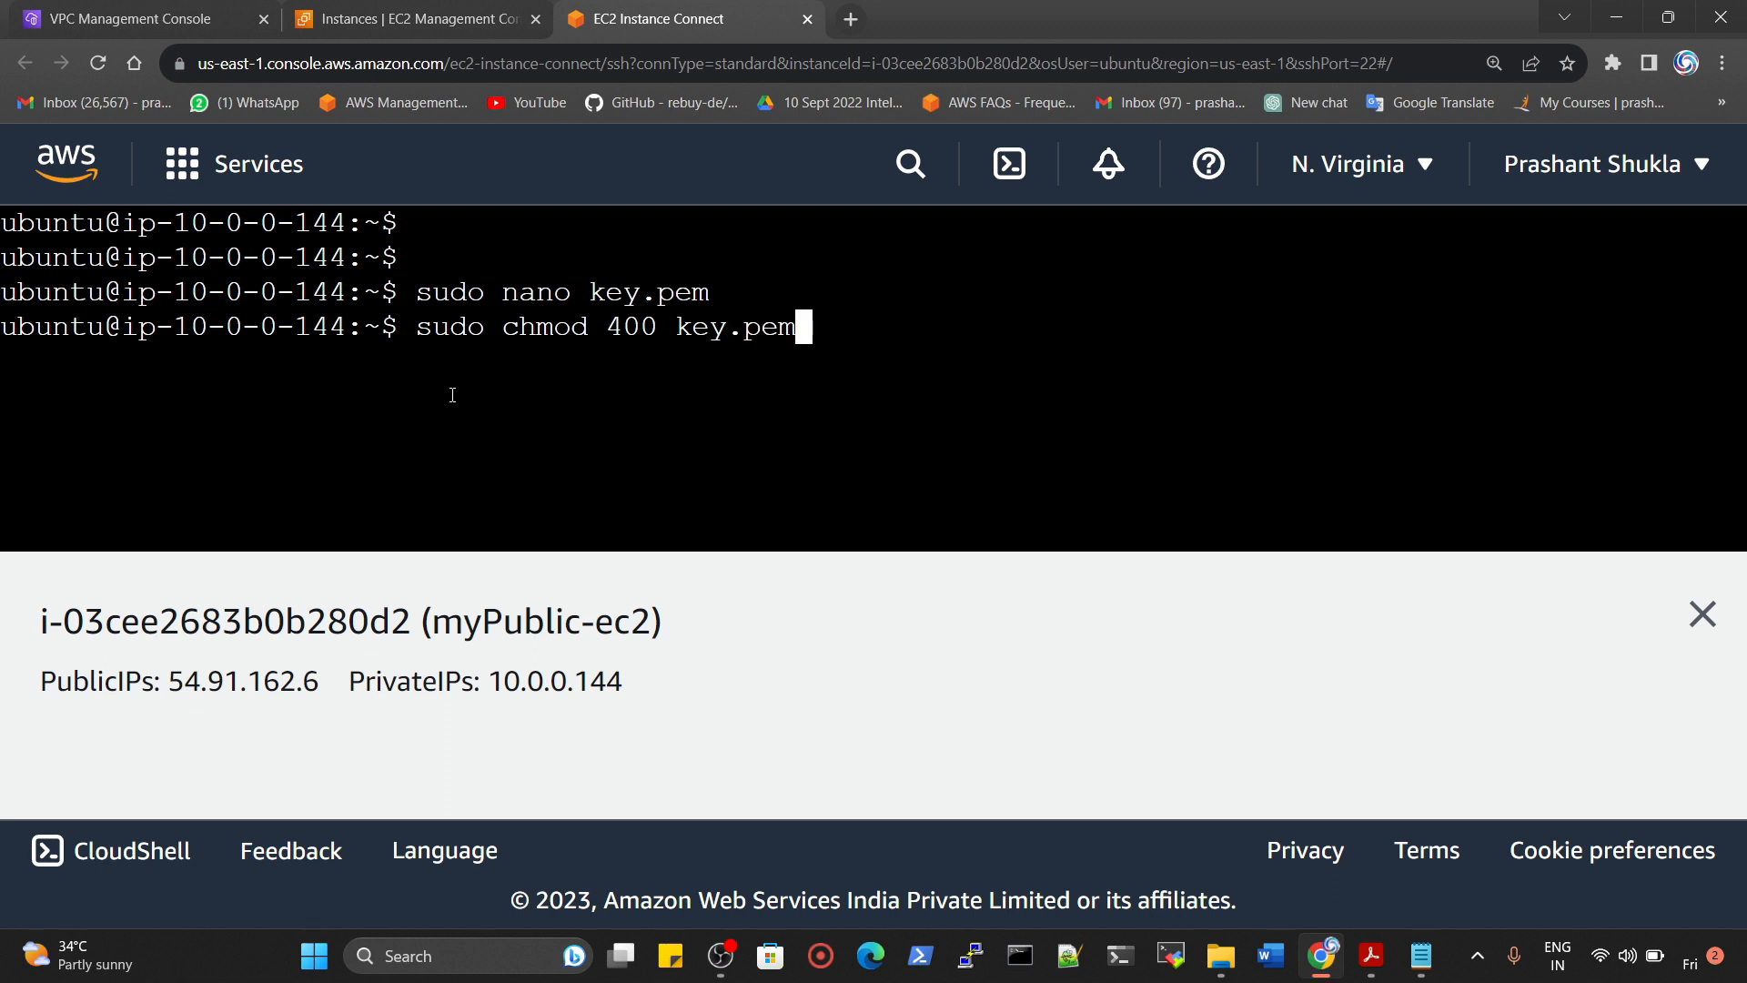
pyautogui.press('Return')
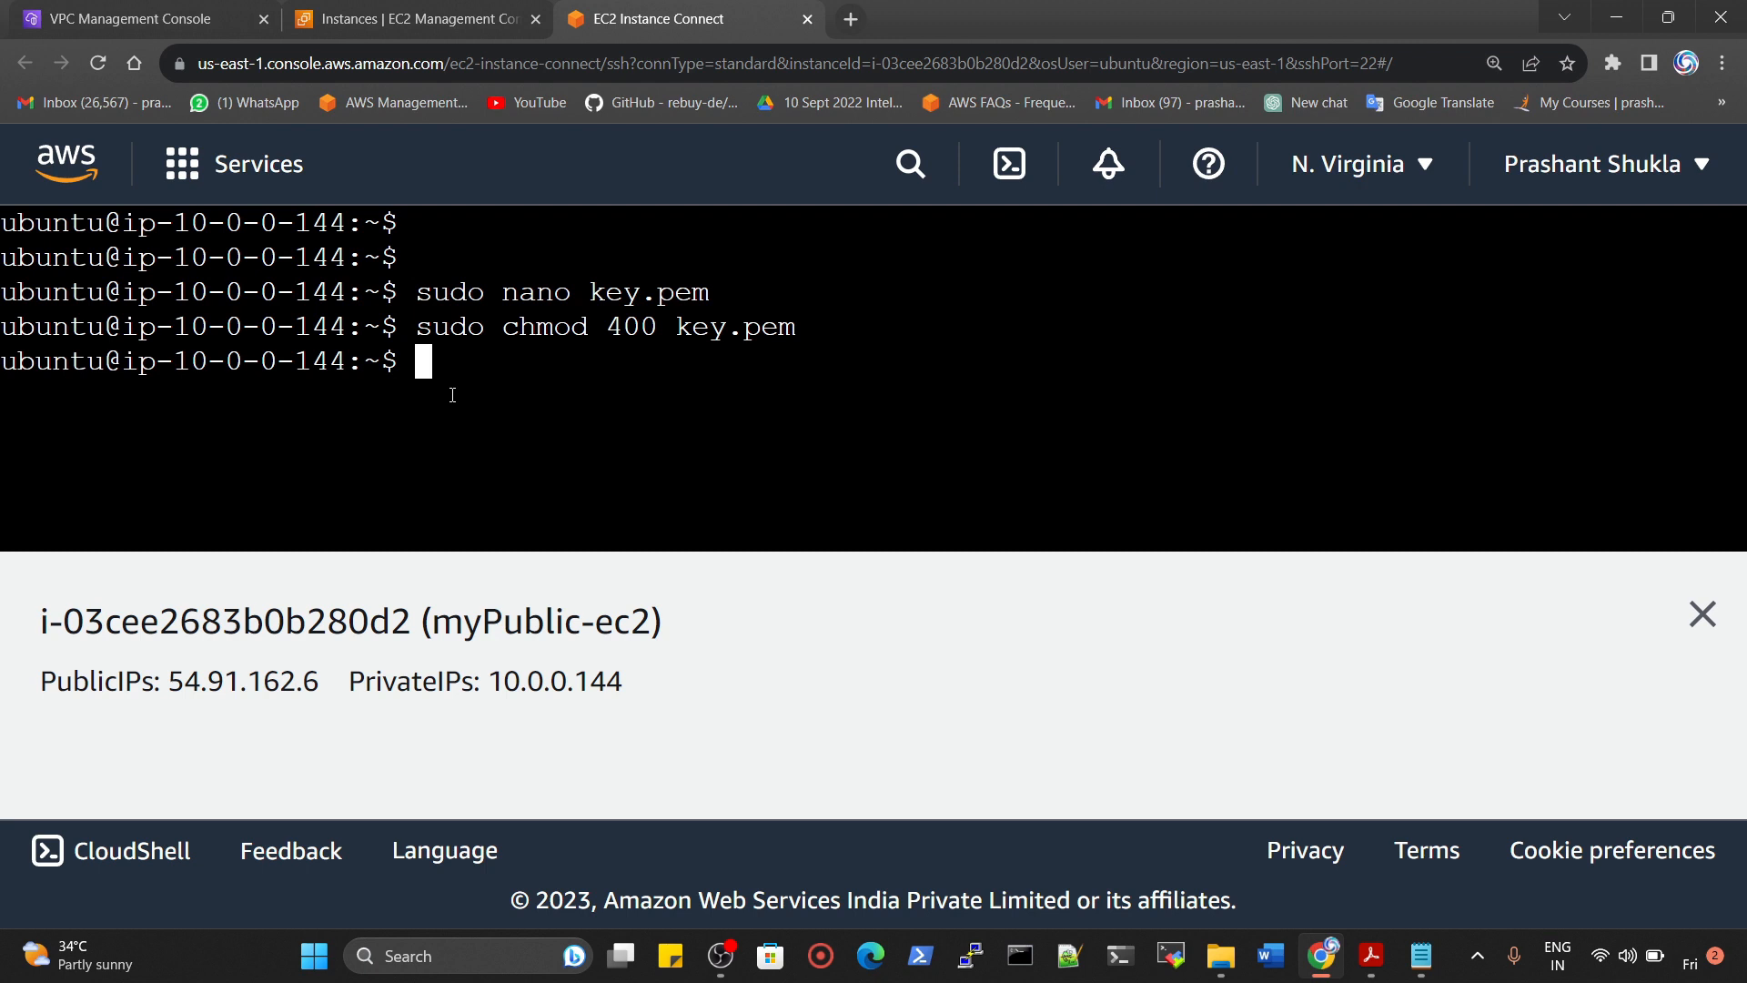
pyautogui.write('sudo sss')
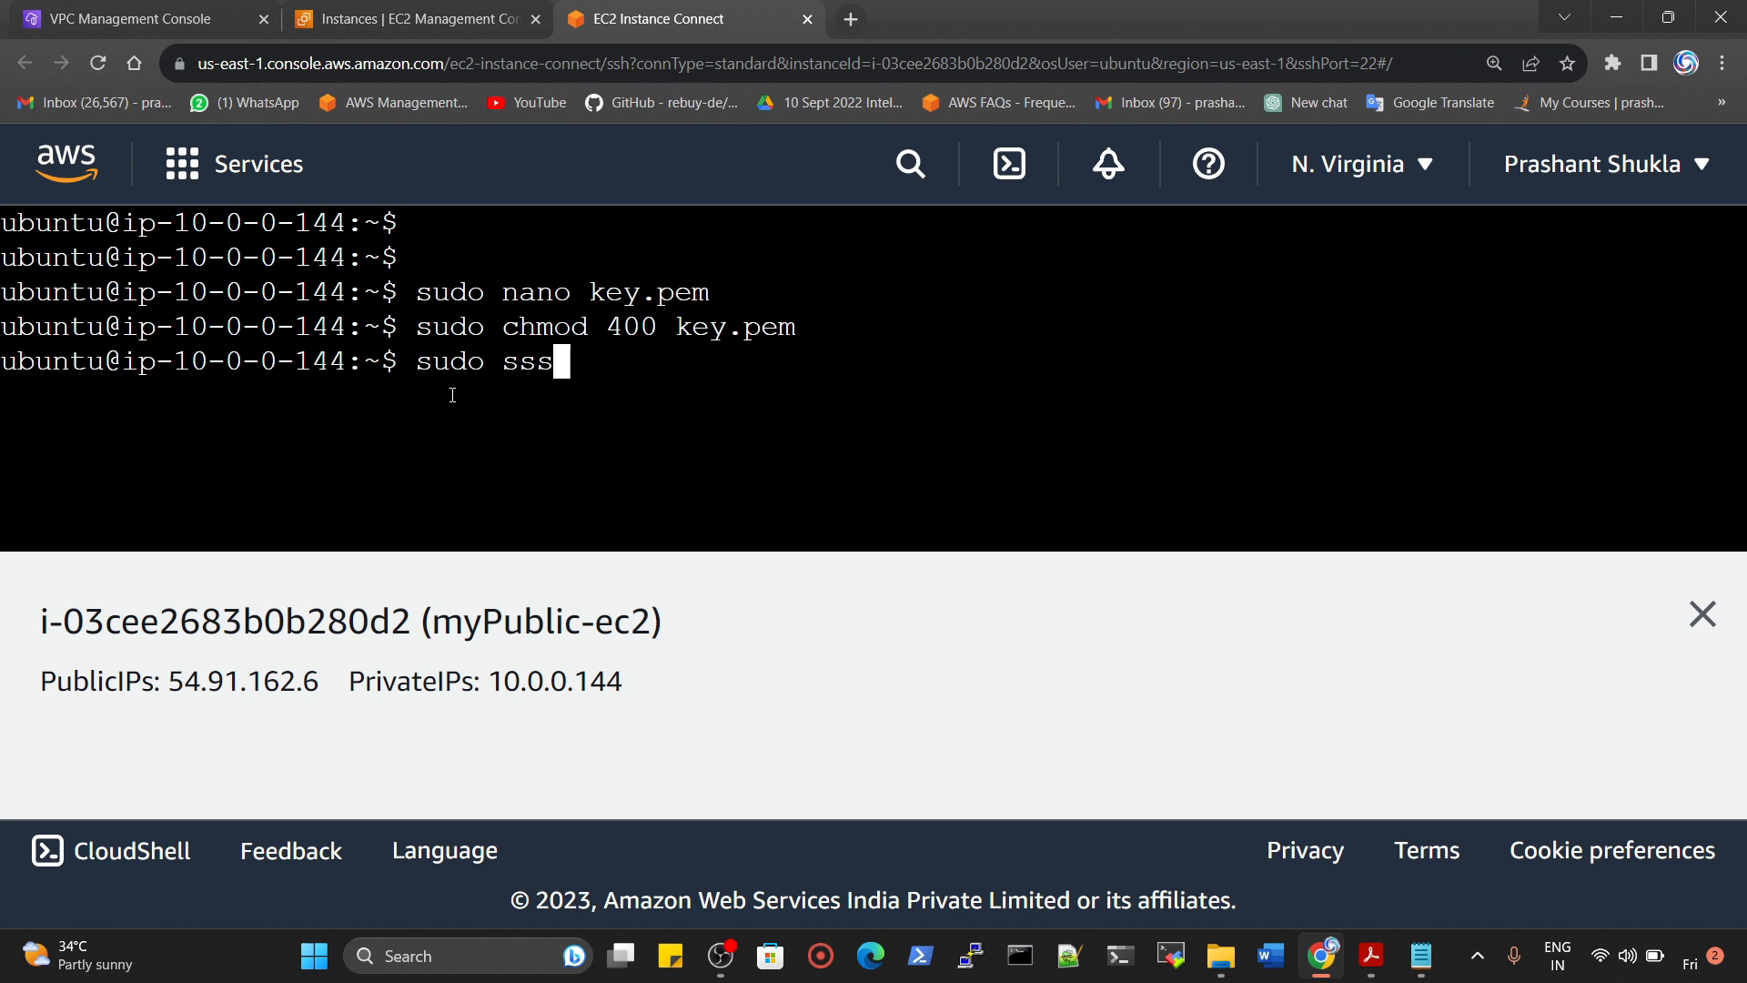
pyautogui.press('BackSpace')
pyautogui.press('BackSpace')
pyautogui.write('sh -i ')
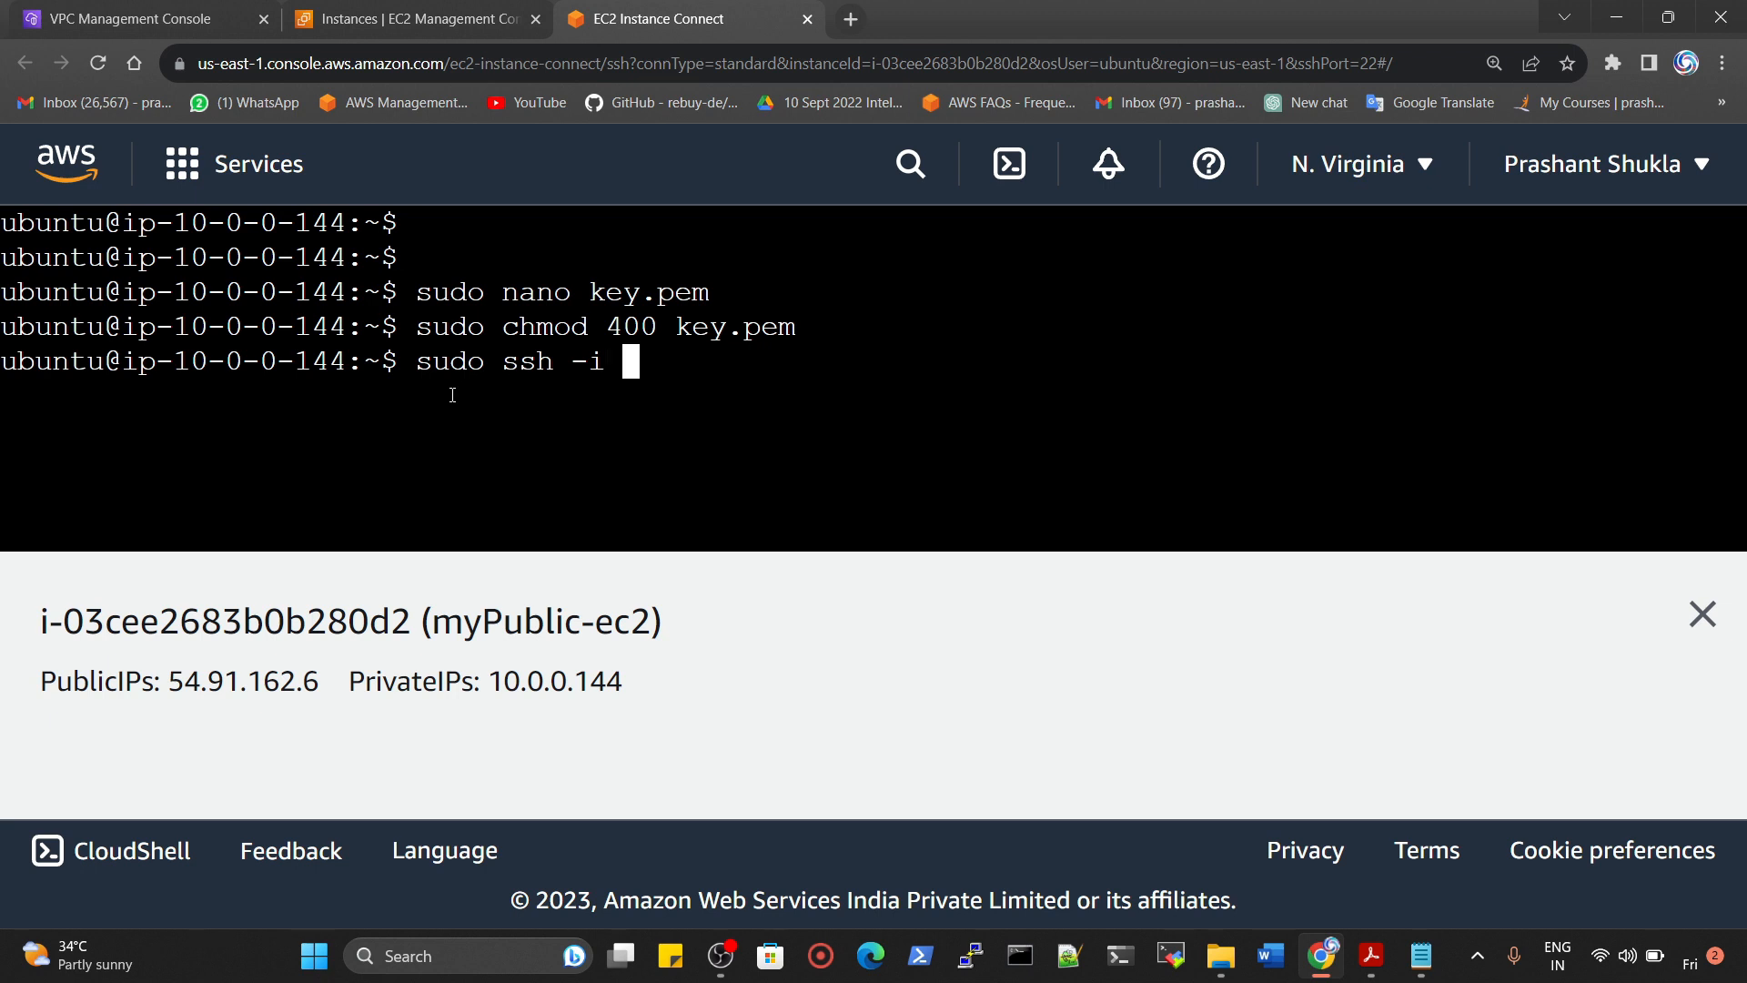
pyautogui.write('key')
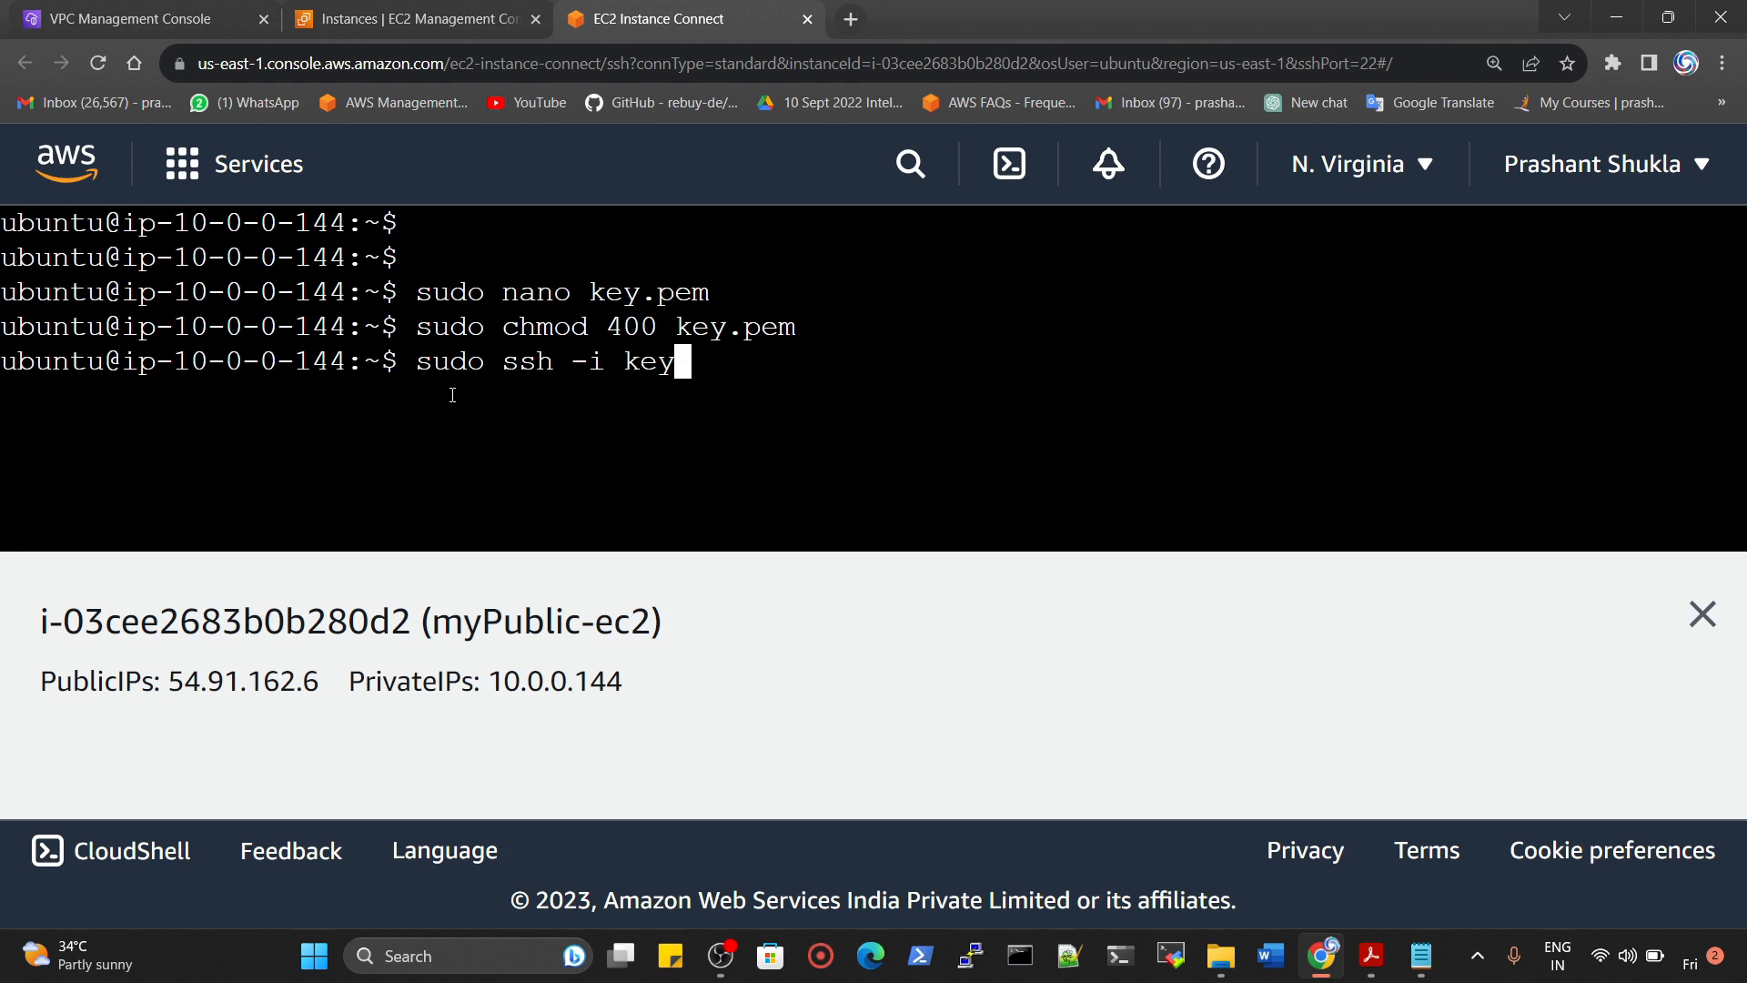
# Open the connection options for myPrivate-Ec2 in the EC2 console and copy the example SSH client command
pyautogui.click(409, 18)
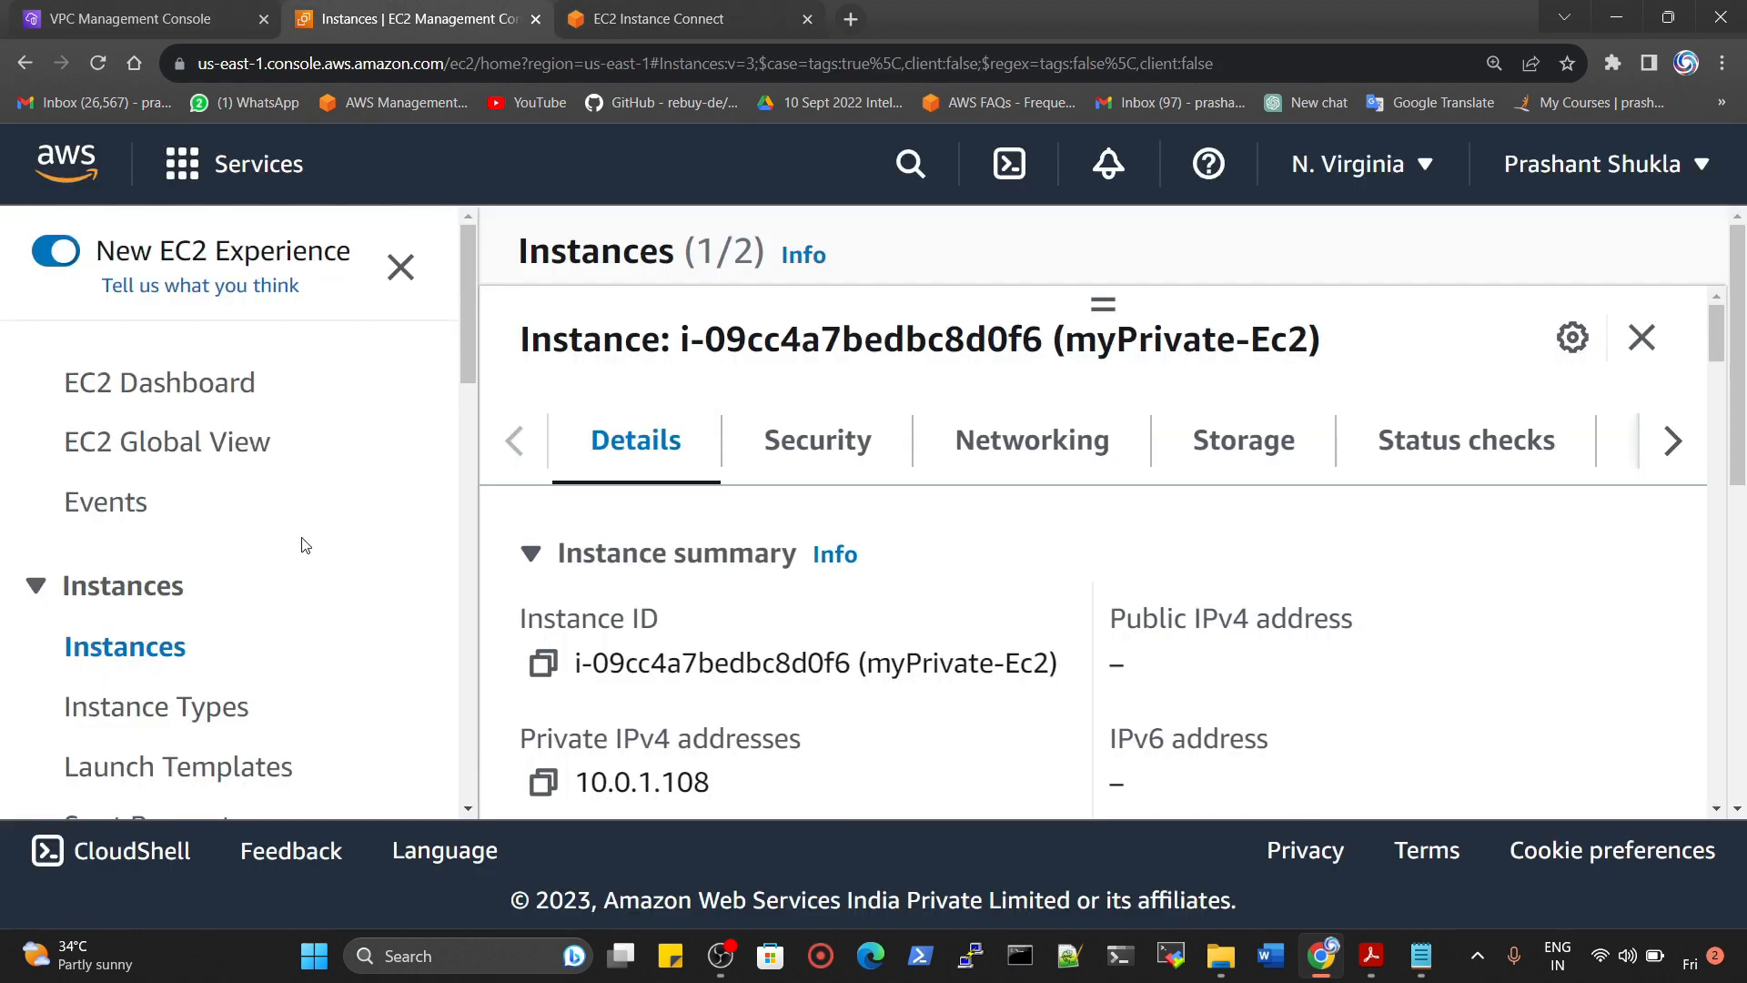
pyautogui.hotkey('ctrl', '-')
pyautogui.hotkey('ctrl', '-')
pyautogui.hotkey('ctrl', '-')
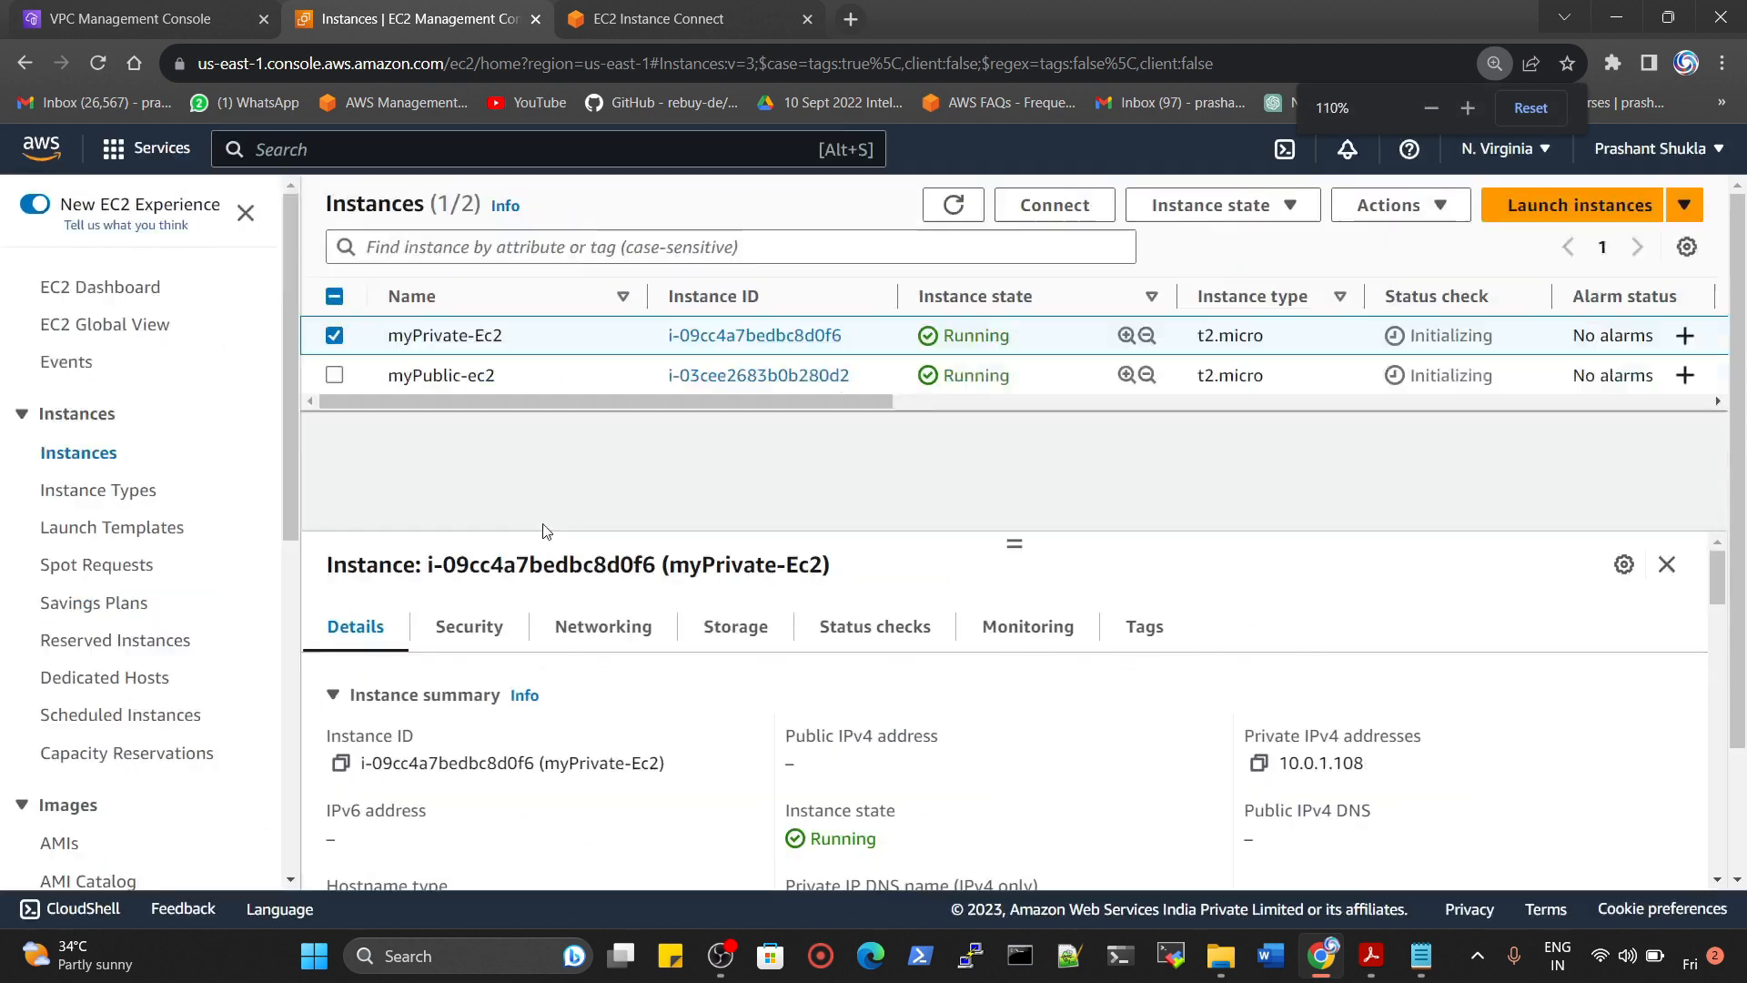
pyautogui.click(1055, 205)
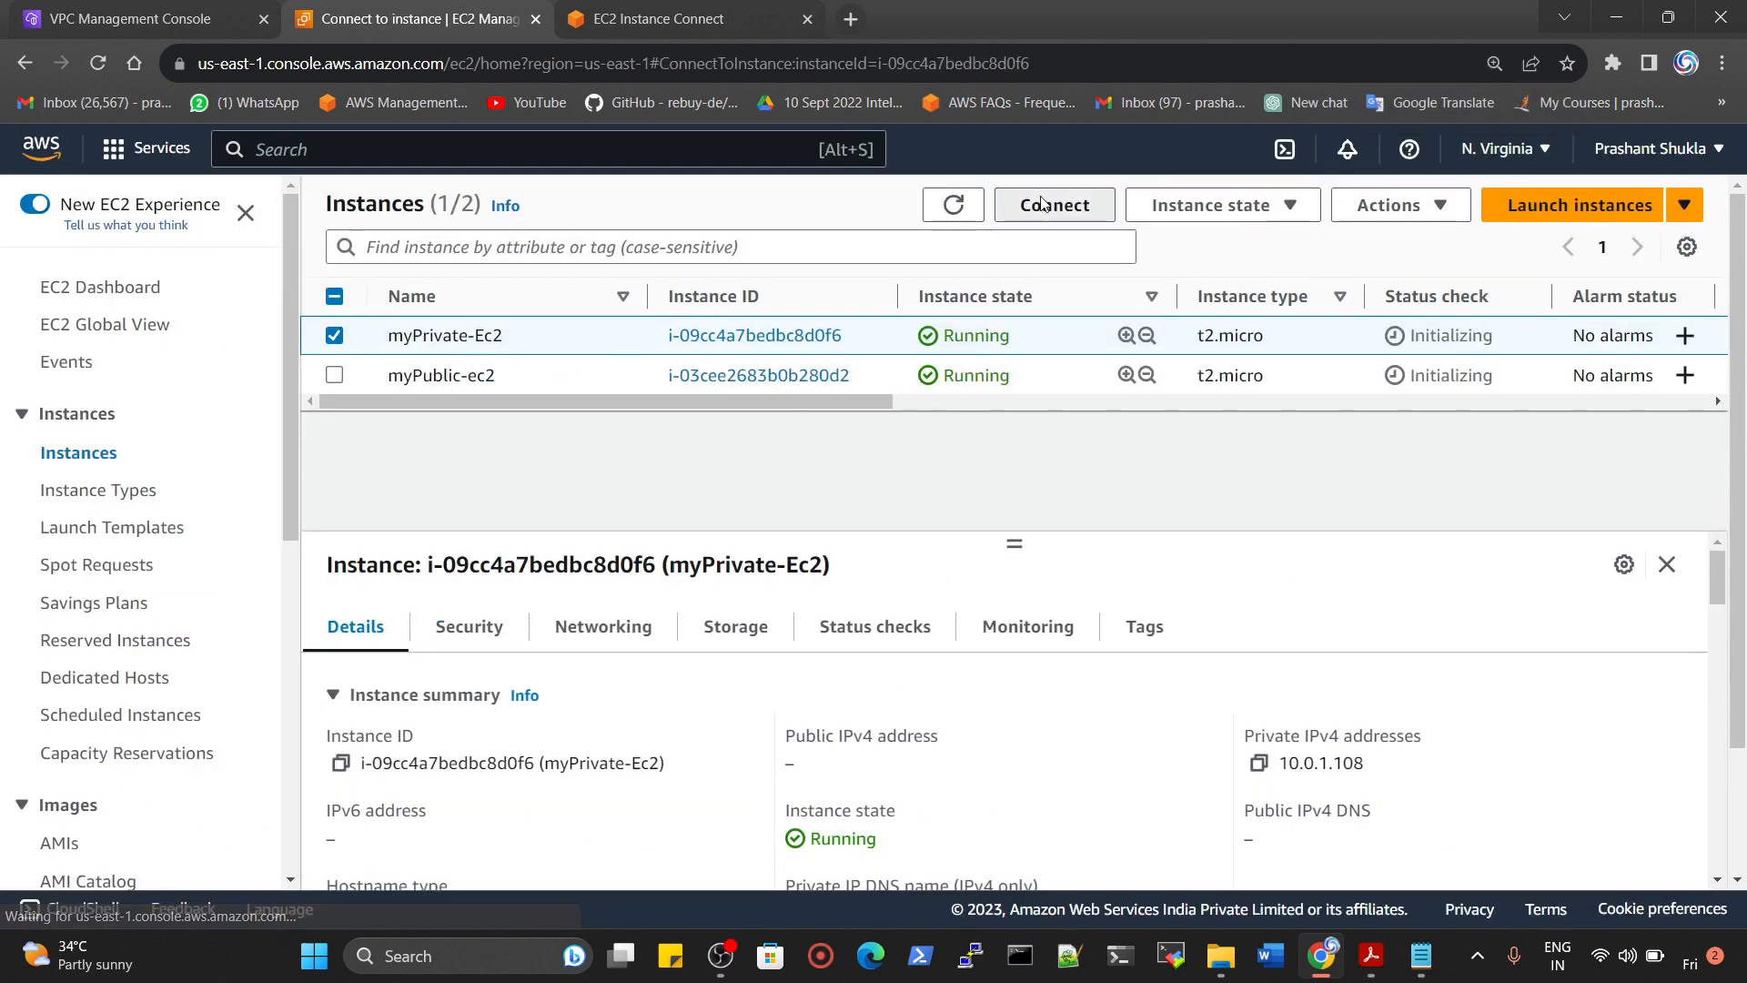
pyautogui.scroll(-4, 300, 628)
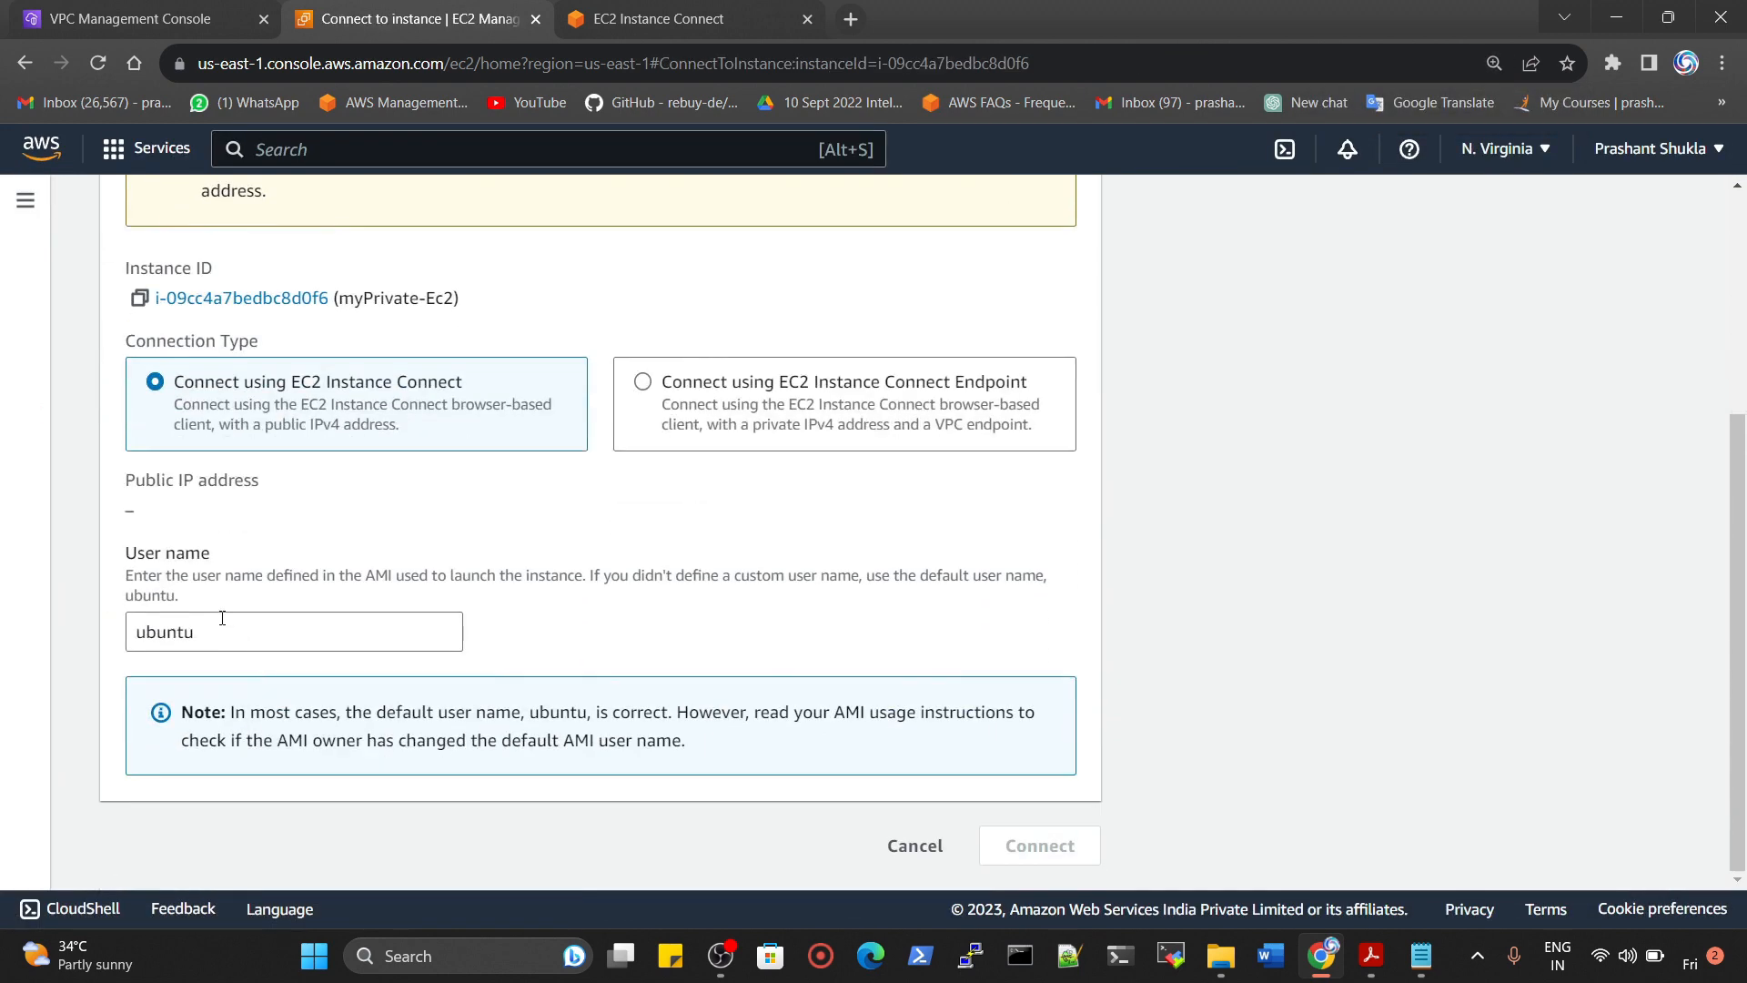
pyautogui.scroll(4, 416, 613)
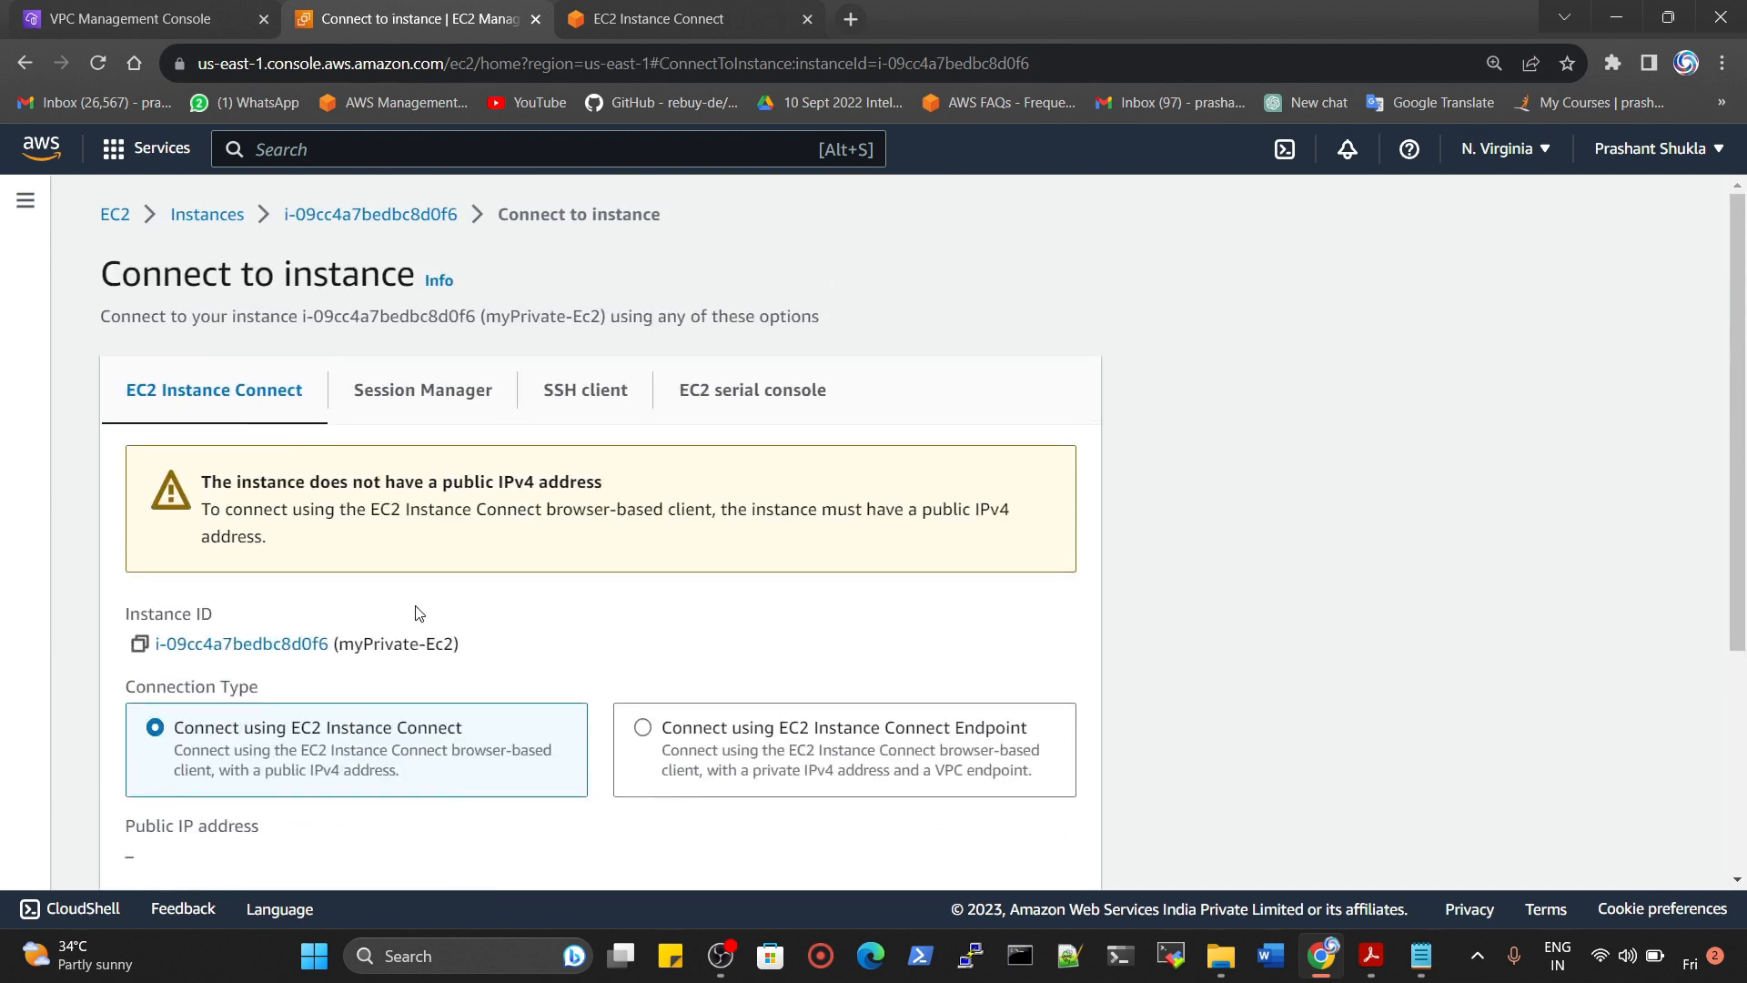
pyautogui.click(401, 408)
pyautogui.click(569, 395)
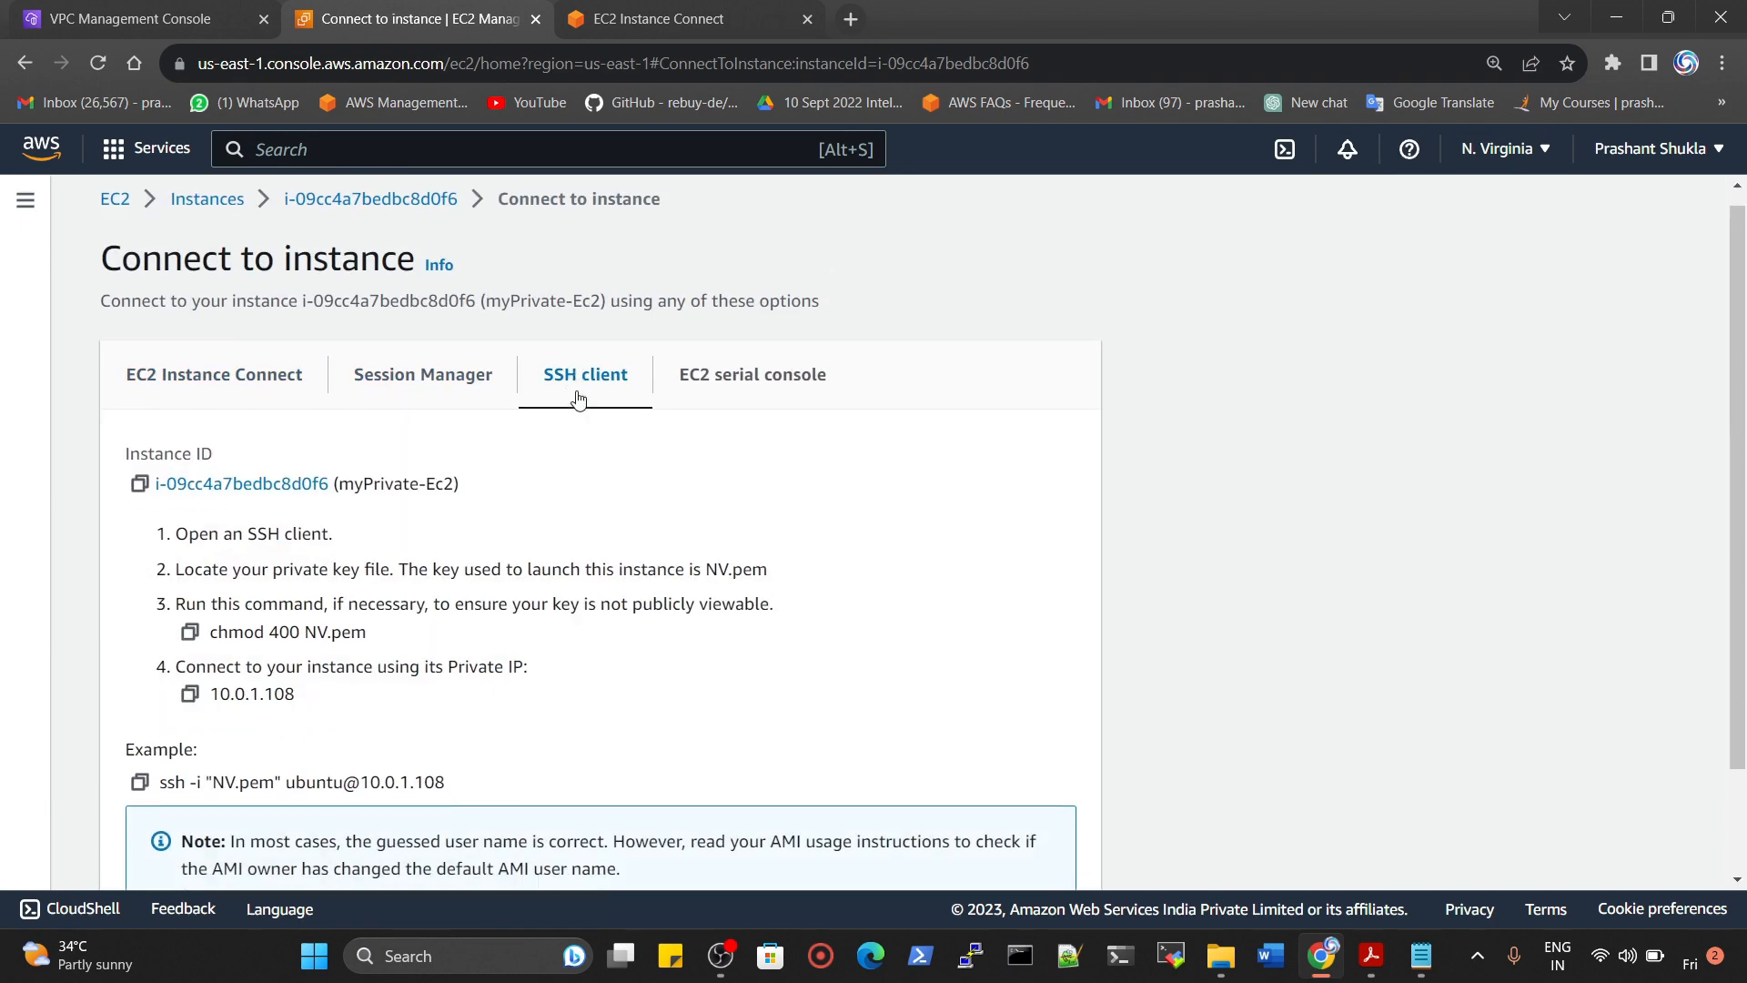
pyautogui.scroll(-2, 516, 374)
pyautogui.click(139, 652)
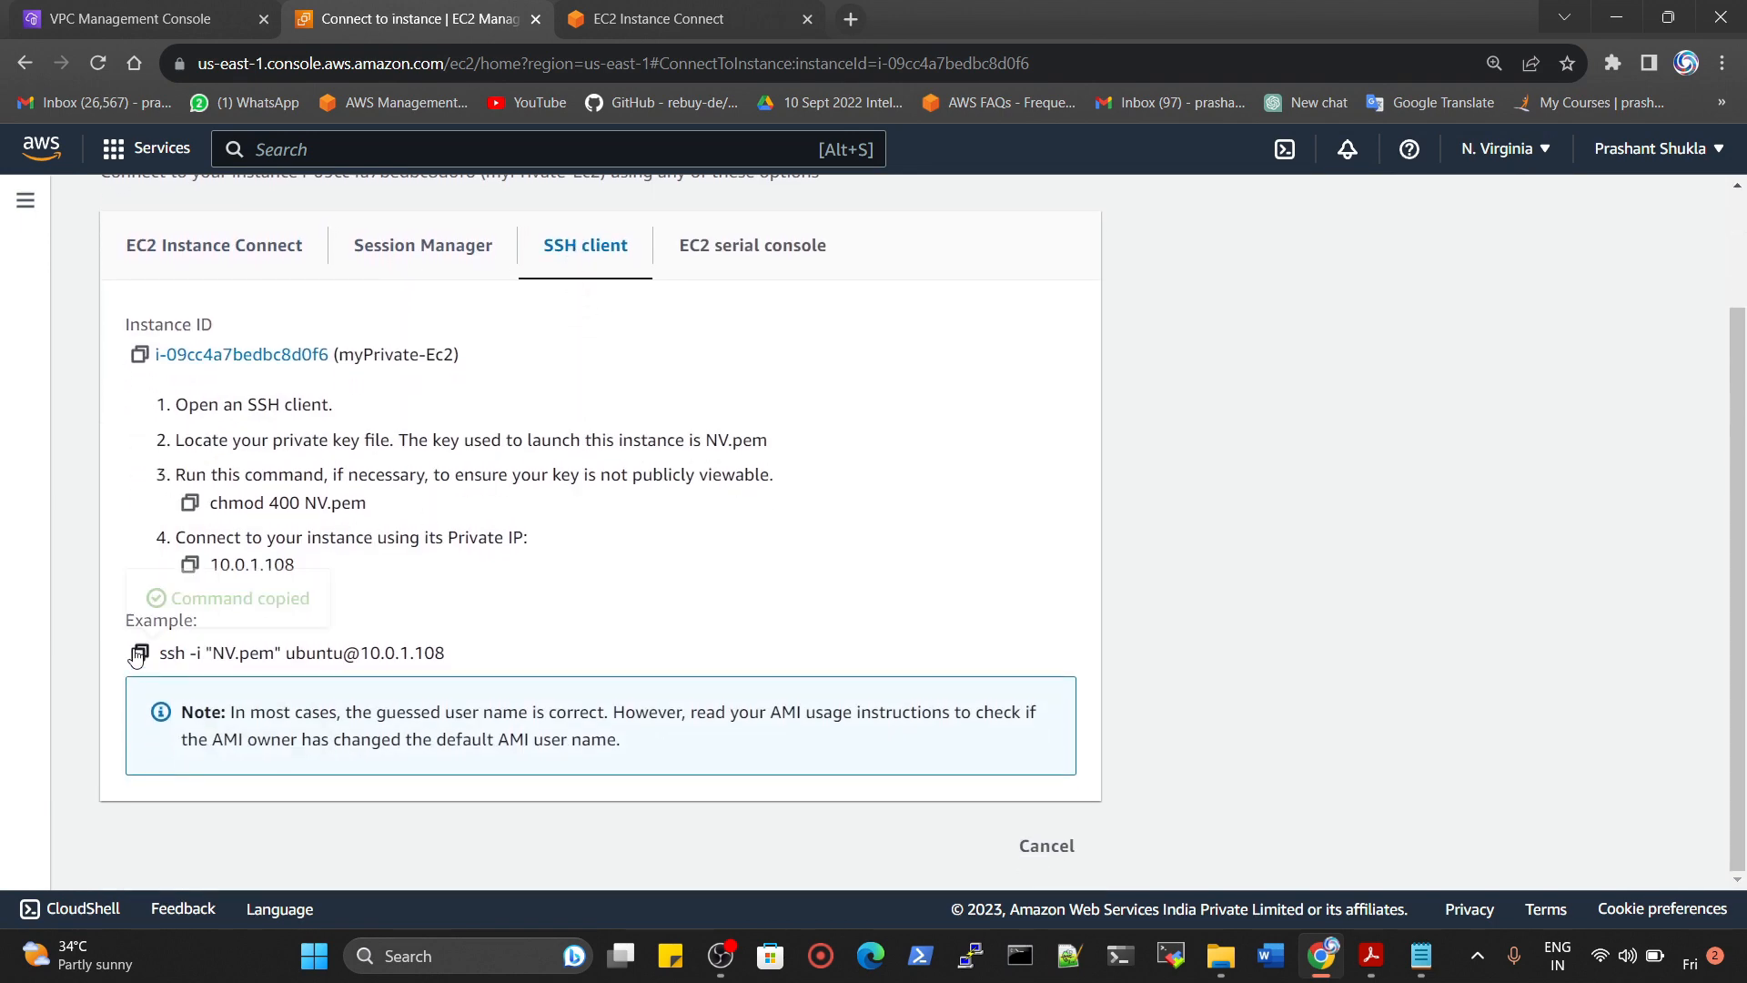
pyautogui.click(664, 18)
pyautogui.hotkey('ctrl', '+')
pyautogui.hotkey('ctrl', '+')
pyautogui.hotkey('ctrl', '+')
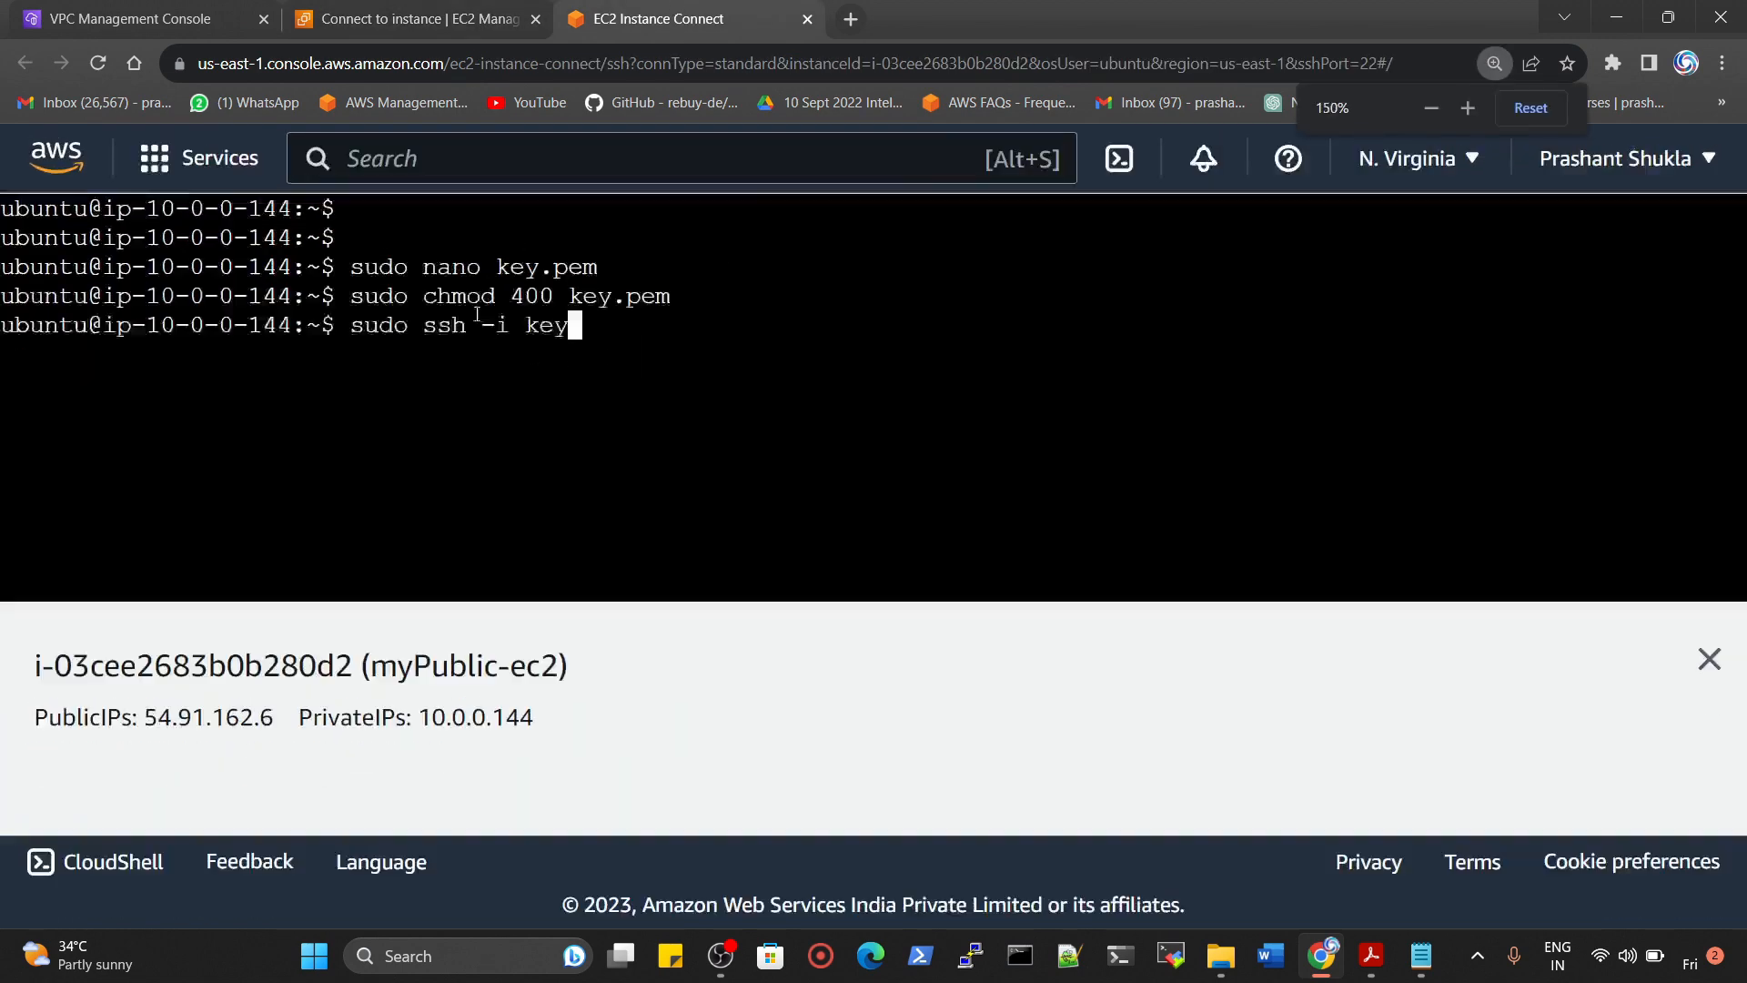
pyautogui.press('BackSpace')
pyautogui.press('BackSpace')
pyautogui.press('BackSpace')
pyautogui.press('BackSpace')
pyautogui.press('BackSpace')
pyautogui.press('BackSpace')
pyautogui.press('BackSpace')
pyautogui.press('BackSpace')
pyautogui.press('BackSpace')
pyautogui.press('BackSpace')
pyautogui.press('BackSpace')
pyautogui.press('BackSpace')
pyautogui.press('BackSpace')
pyautogui.press('BackSpace')
pyautogui.press('BackSpace')
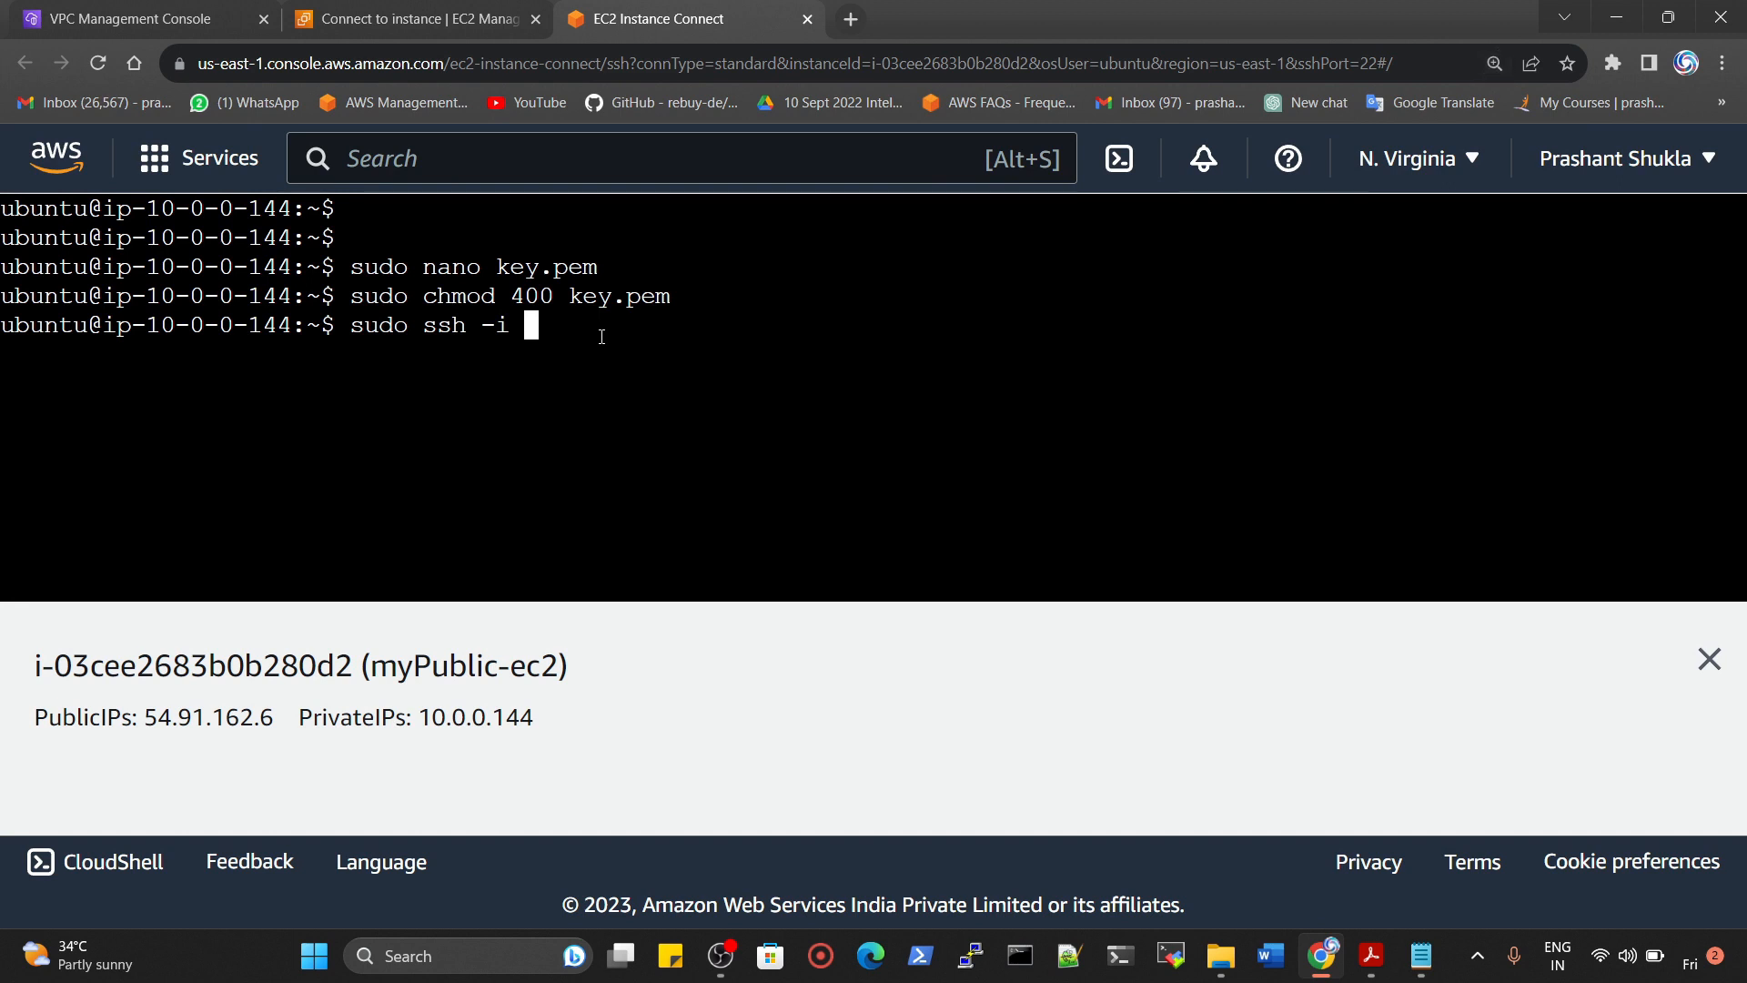
pyautogui.rightClick(539, 335)
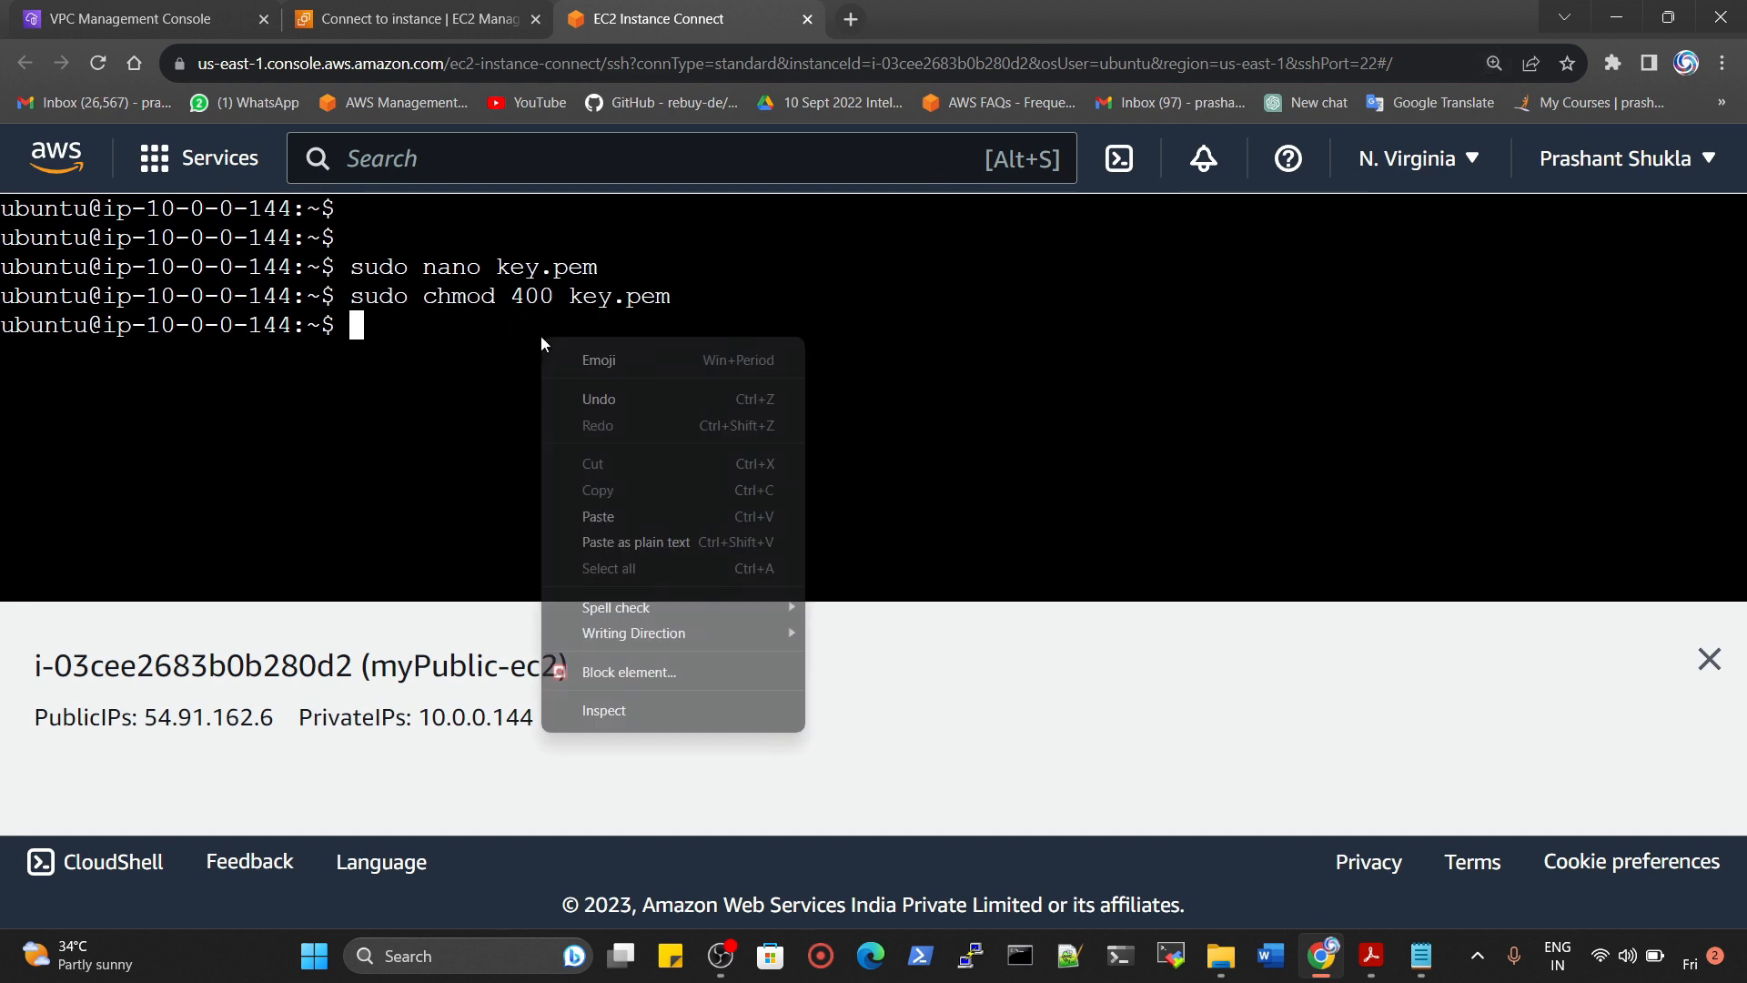
pyautogui.click(624, 515)
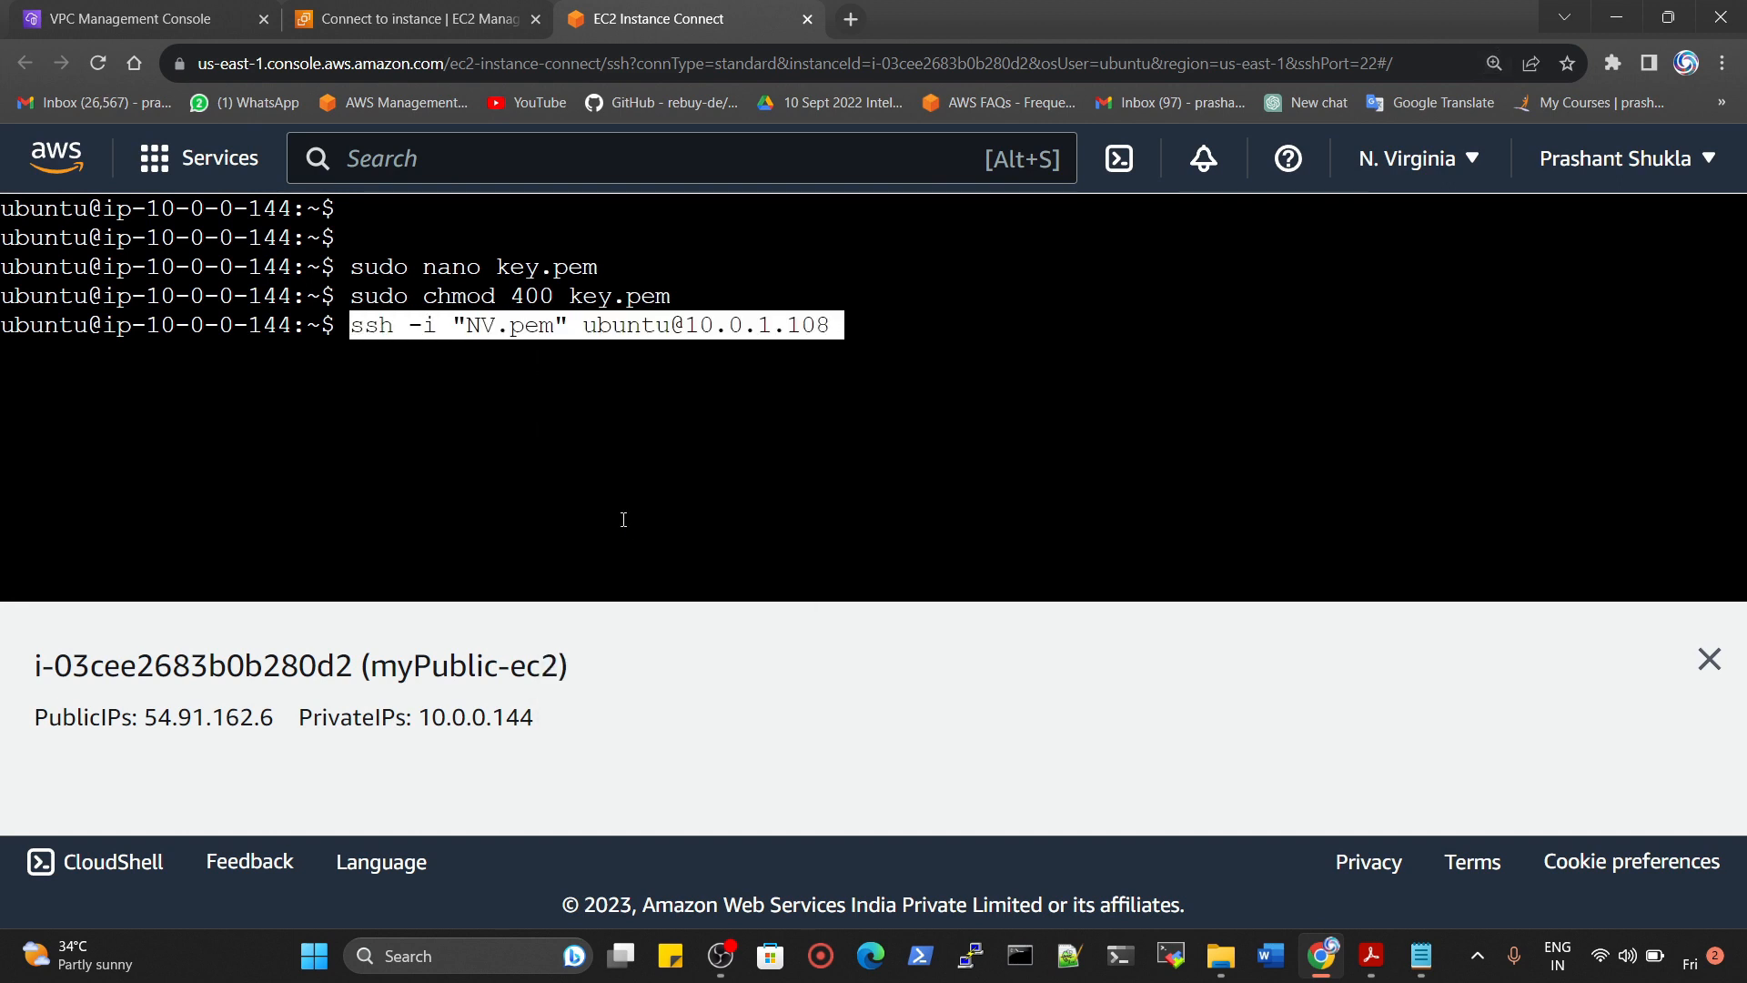
# Prefix the pasted ssh command with sudo
pyautogui.press('Left')
pyautogui.press('Left')
pyautogui.press('Left')
pyautogui.press('Left')
pyautogui.press('Left')
pyautogui.press('Left')
pyautogui.press('Left')
pyautogui.press('Left')
pyautogui.press('Left')
pyautogui.press('Left')
pyautogui.press('Left')
pyautogui.press('Left')
pyautogui.press('Left')
pyautogui.press('Left')
pyautogui.press('Left')
pyautogui.press('Left')
pyautogui.press('Left')
pyautogui.press('Left')
pyautogui.press('Left')
pyautogui.press('Left')
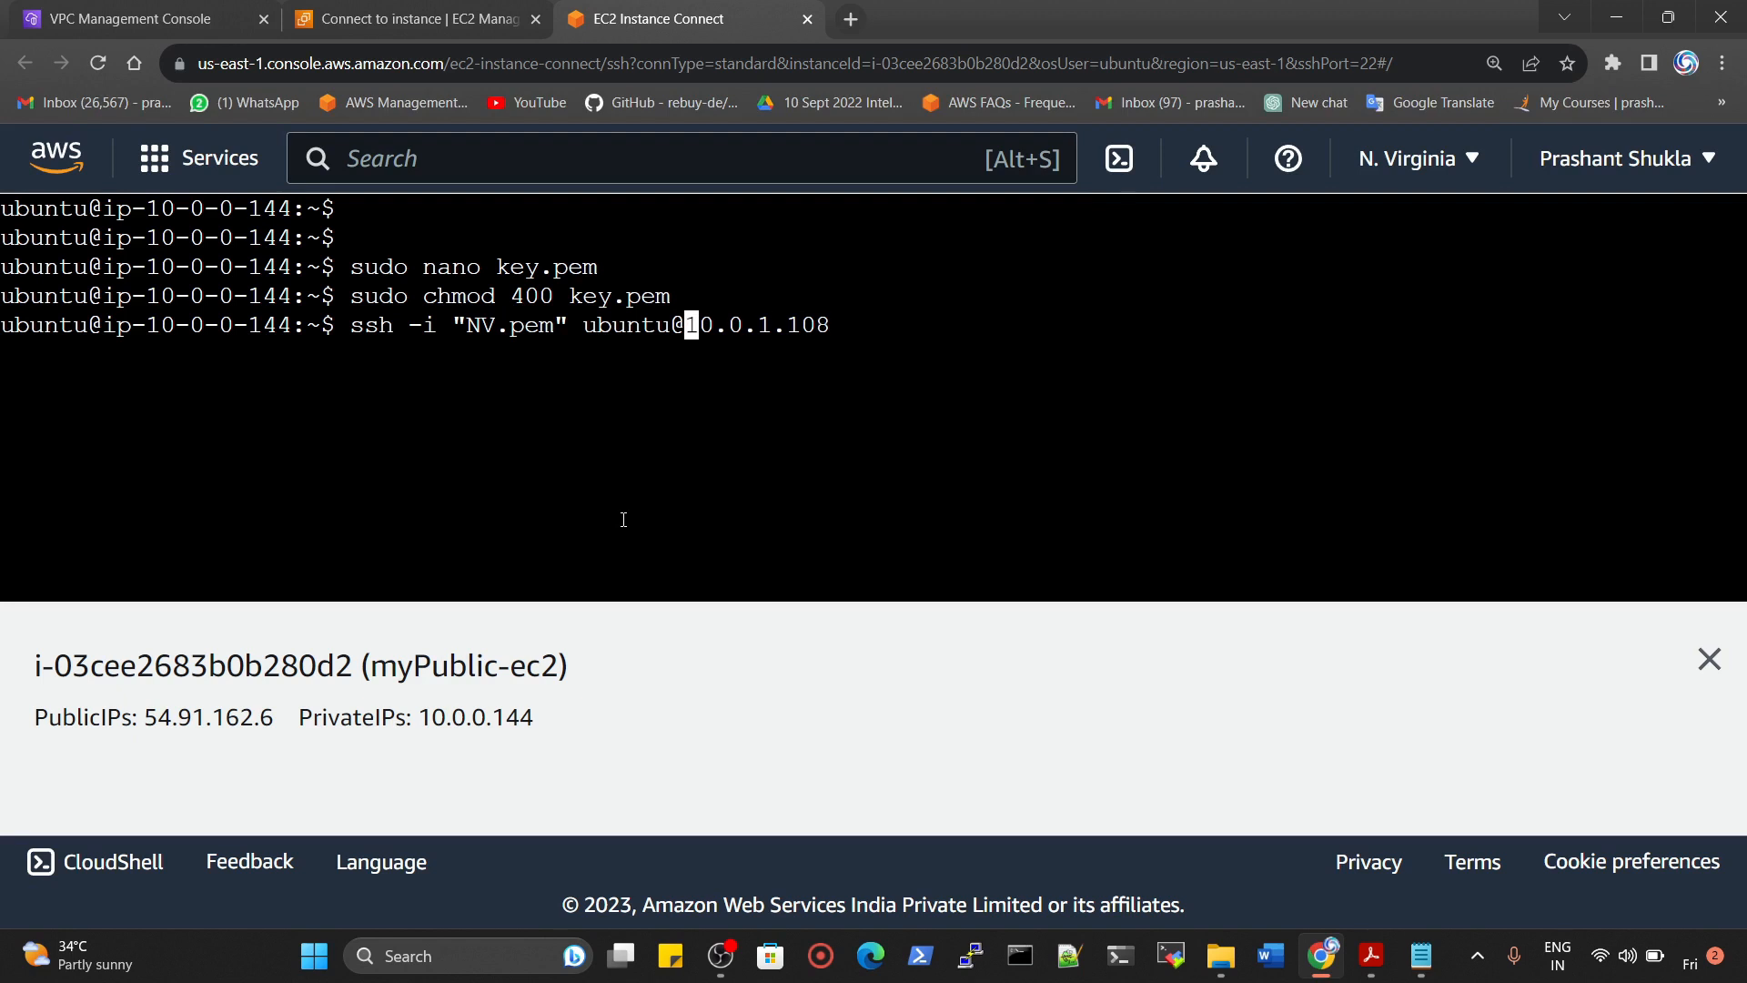
pyautogui.press('Left')
pyautogui.press('Left')
pyautogui.press('Left')
pyautogui.press('Left')
pyautogui.press('Left')
pyautogui.press('Left')
pyautogui.press('Left')
pyautogui.press('Left')
pyautogui.write('sudo')
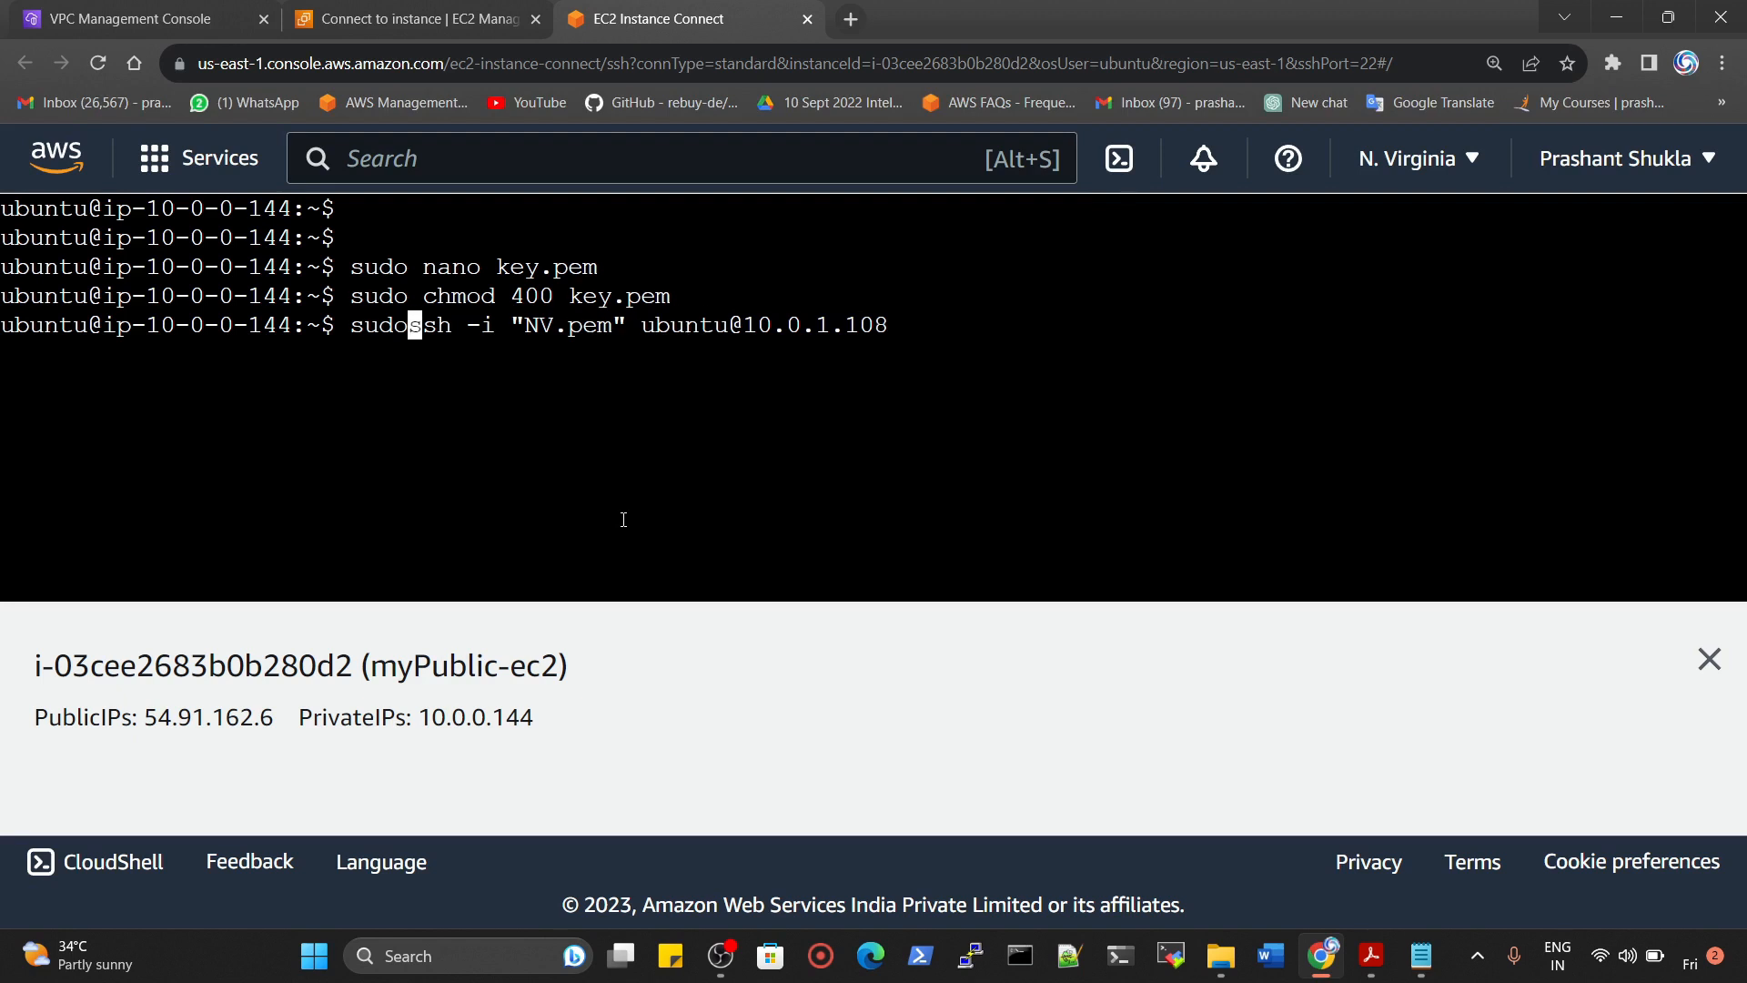
# Change the key file name in the ssh command from NV.pem to key.pem
pyautogui.press('Right')
pyautogui.press('Right')
pyautogui.press('Right')
pyautogui.press('Right')
pyautogui.press('Right')
pyautogui.press('Right')
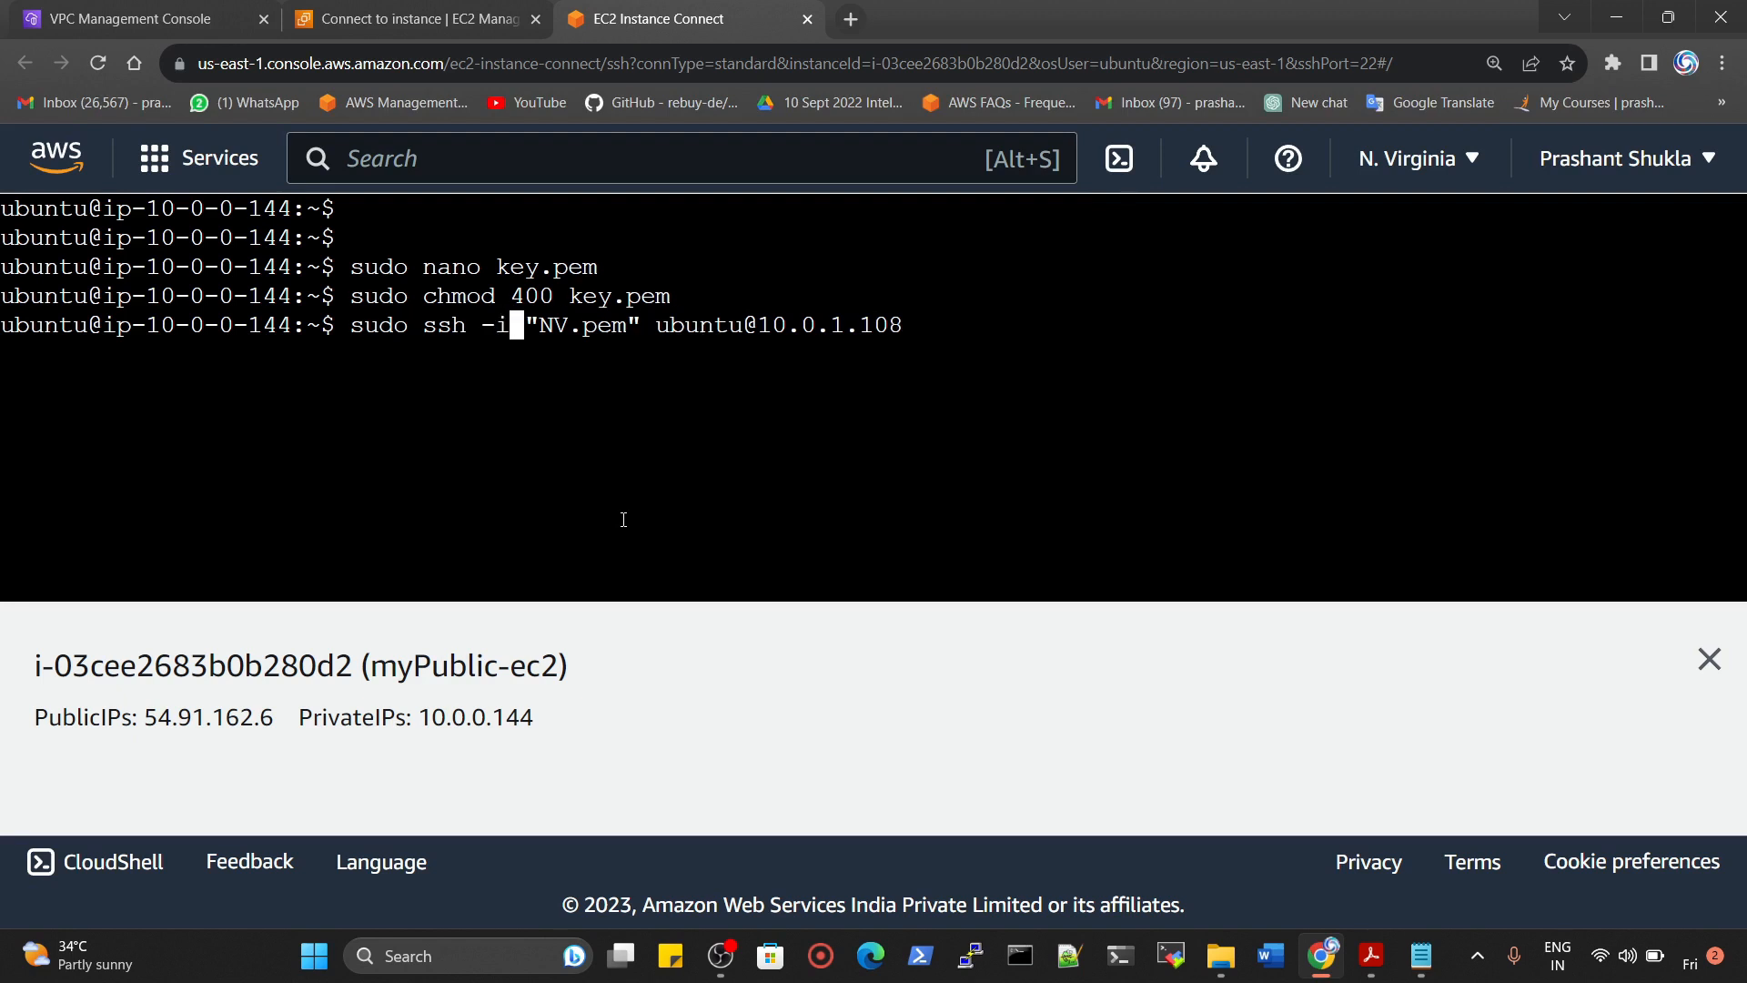
pyautogui.press('Right')
pyautogui.press('Right')
pyautogui.press('Delete')
pyautogui.press('Delete')
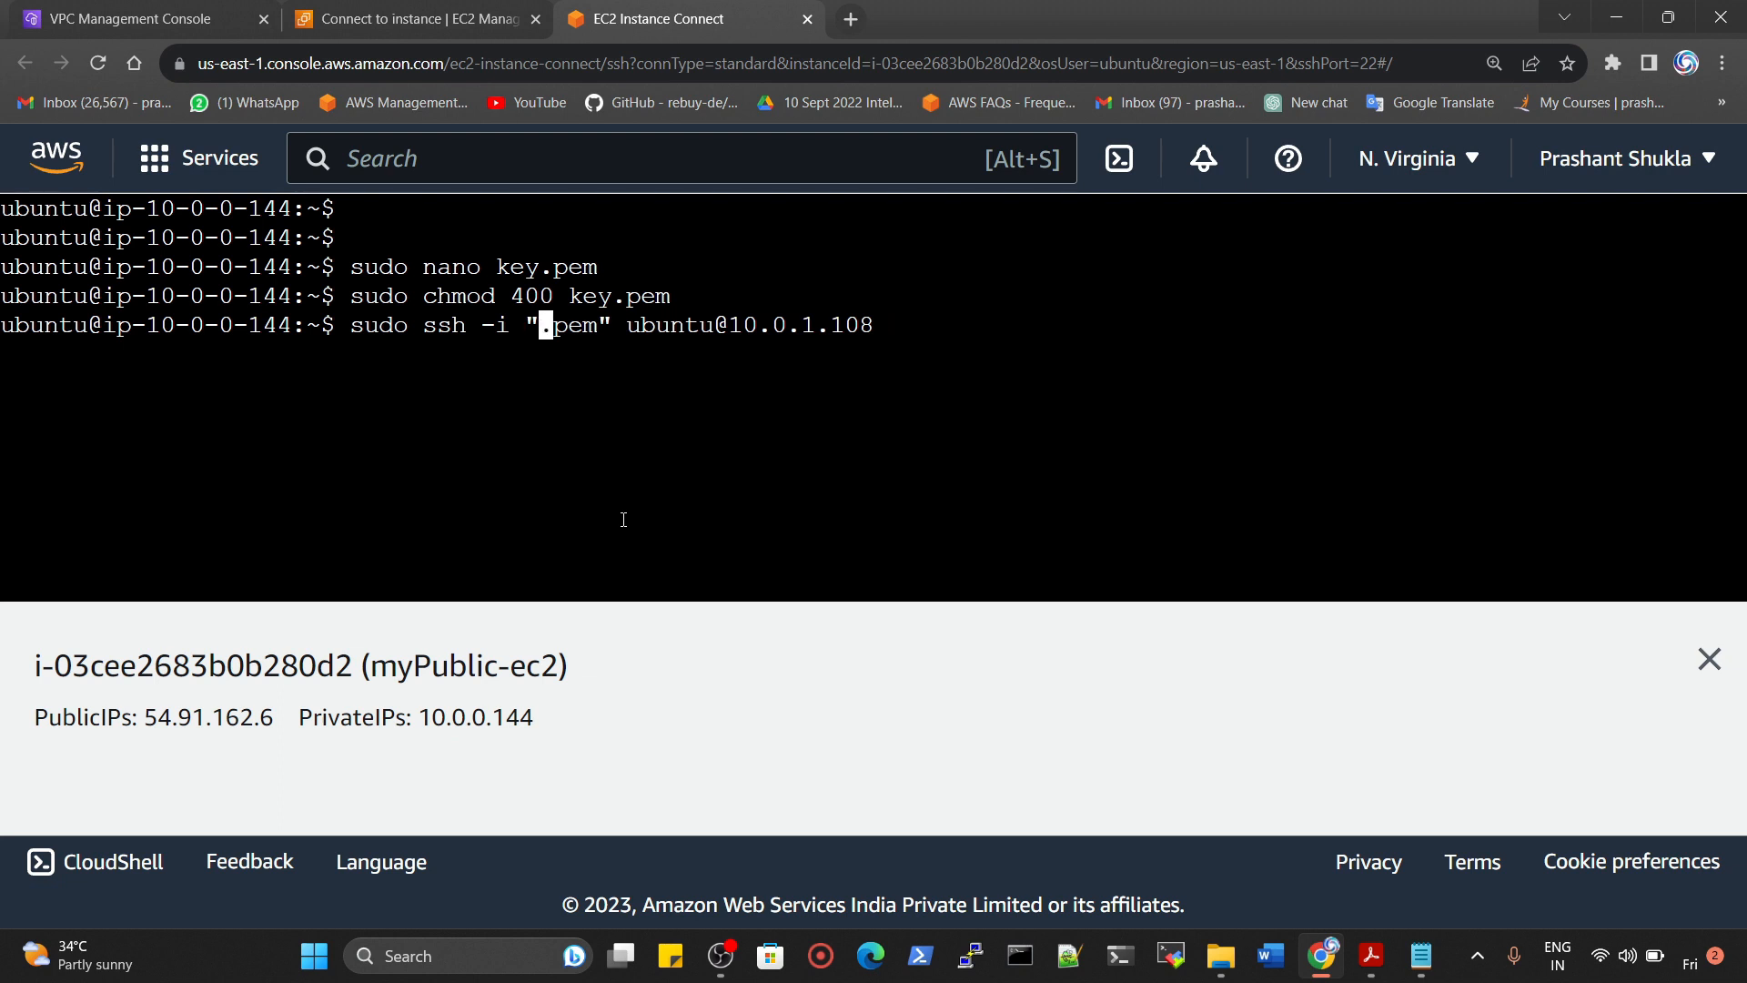
pyautogui.write('key')
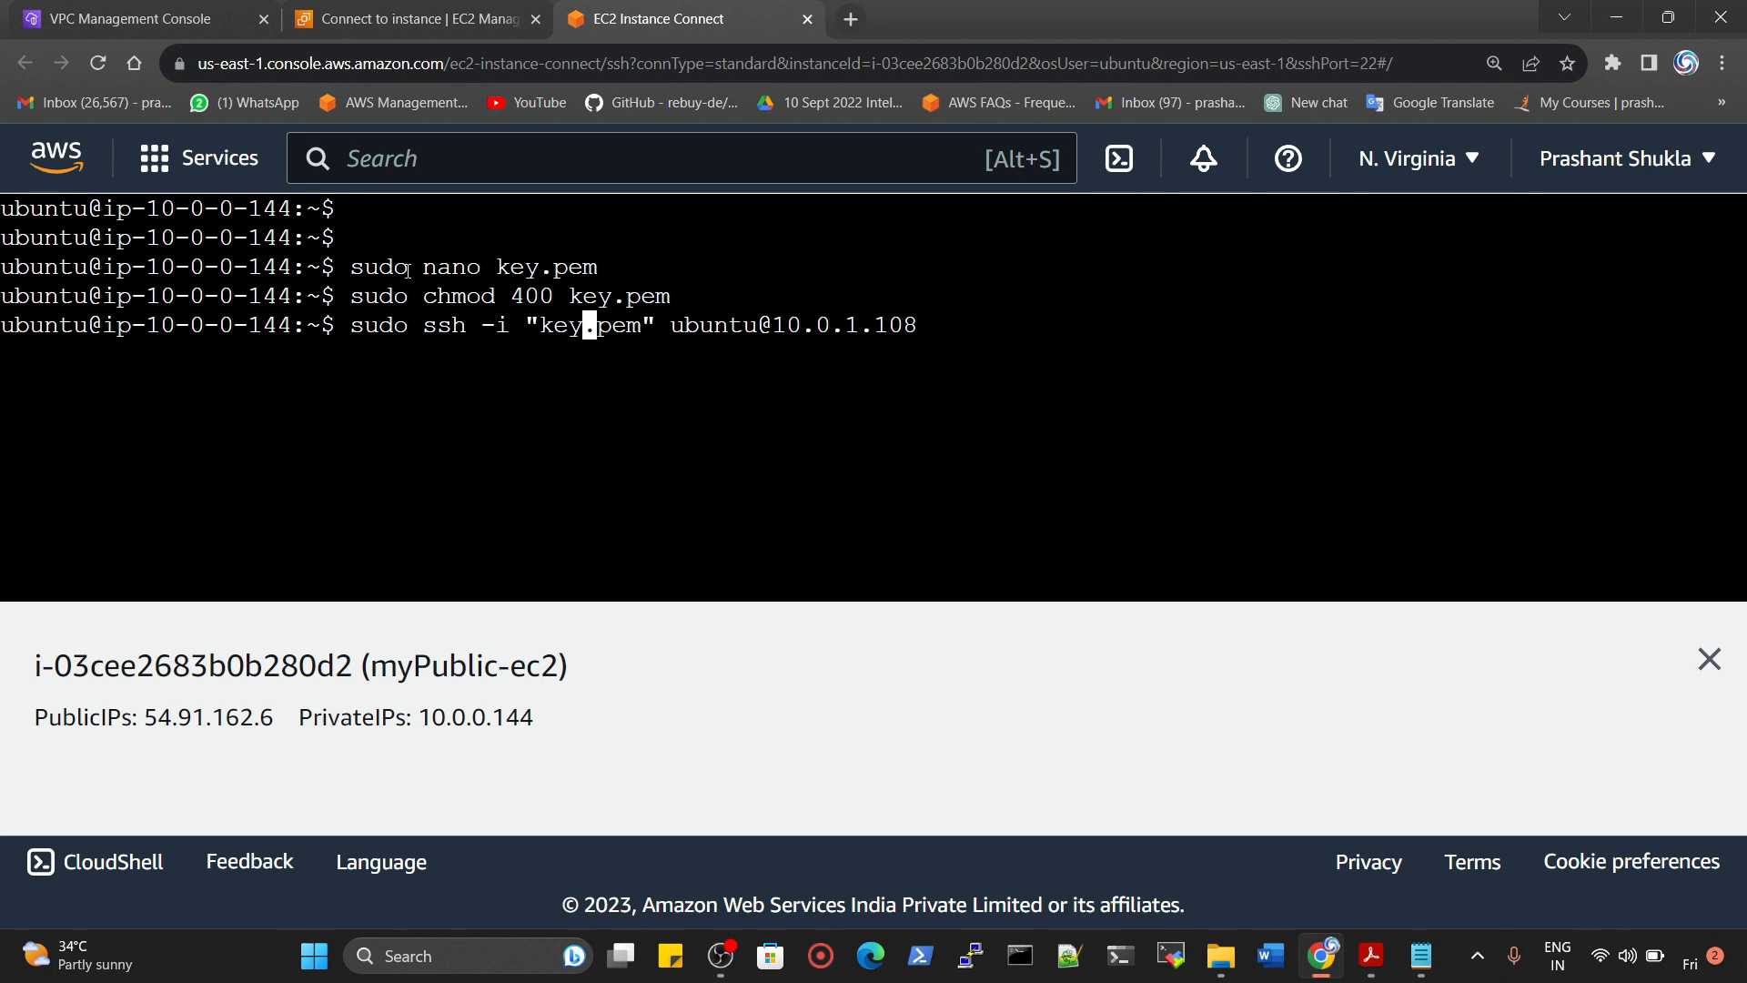
pyautogui.moveTo(407, 271); pyautogui.dragTo(598, 269)
pyautogui.click(628, 329)
pyautogui.press('Return')
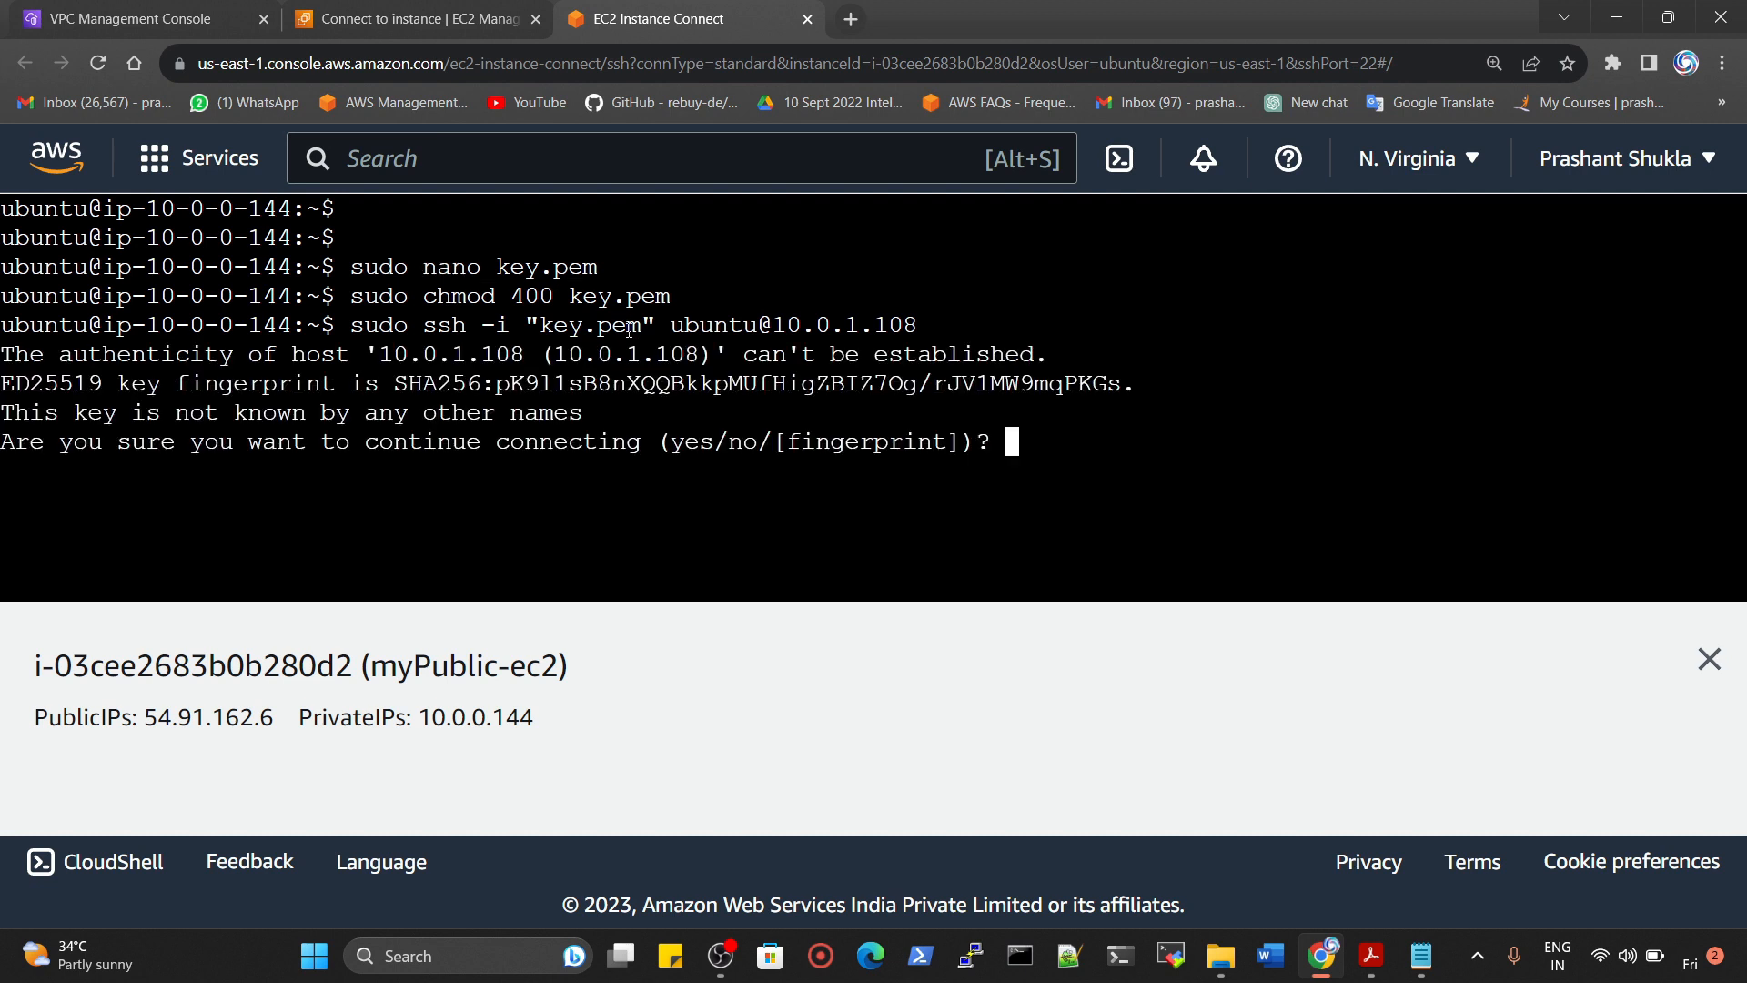
pyautogui.write('yes')
pyautogui.press('Return')
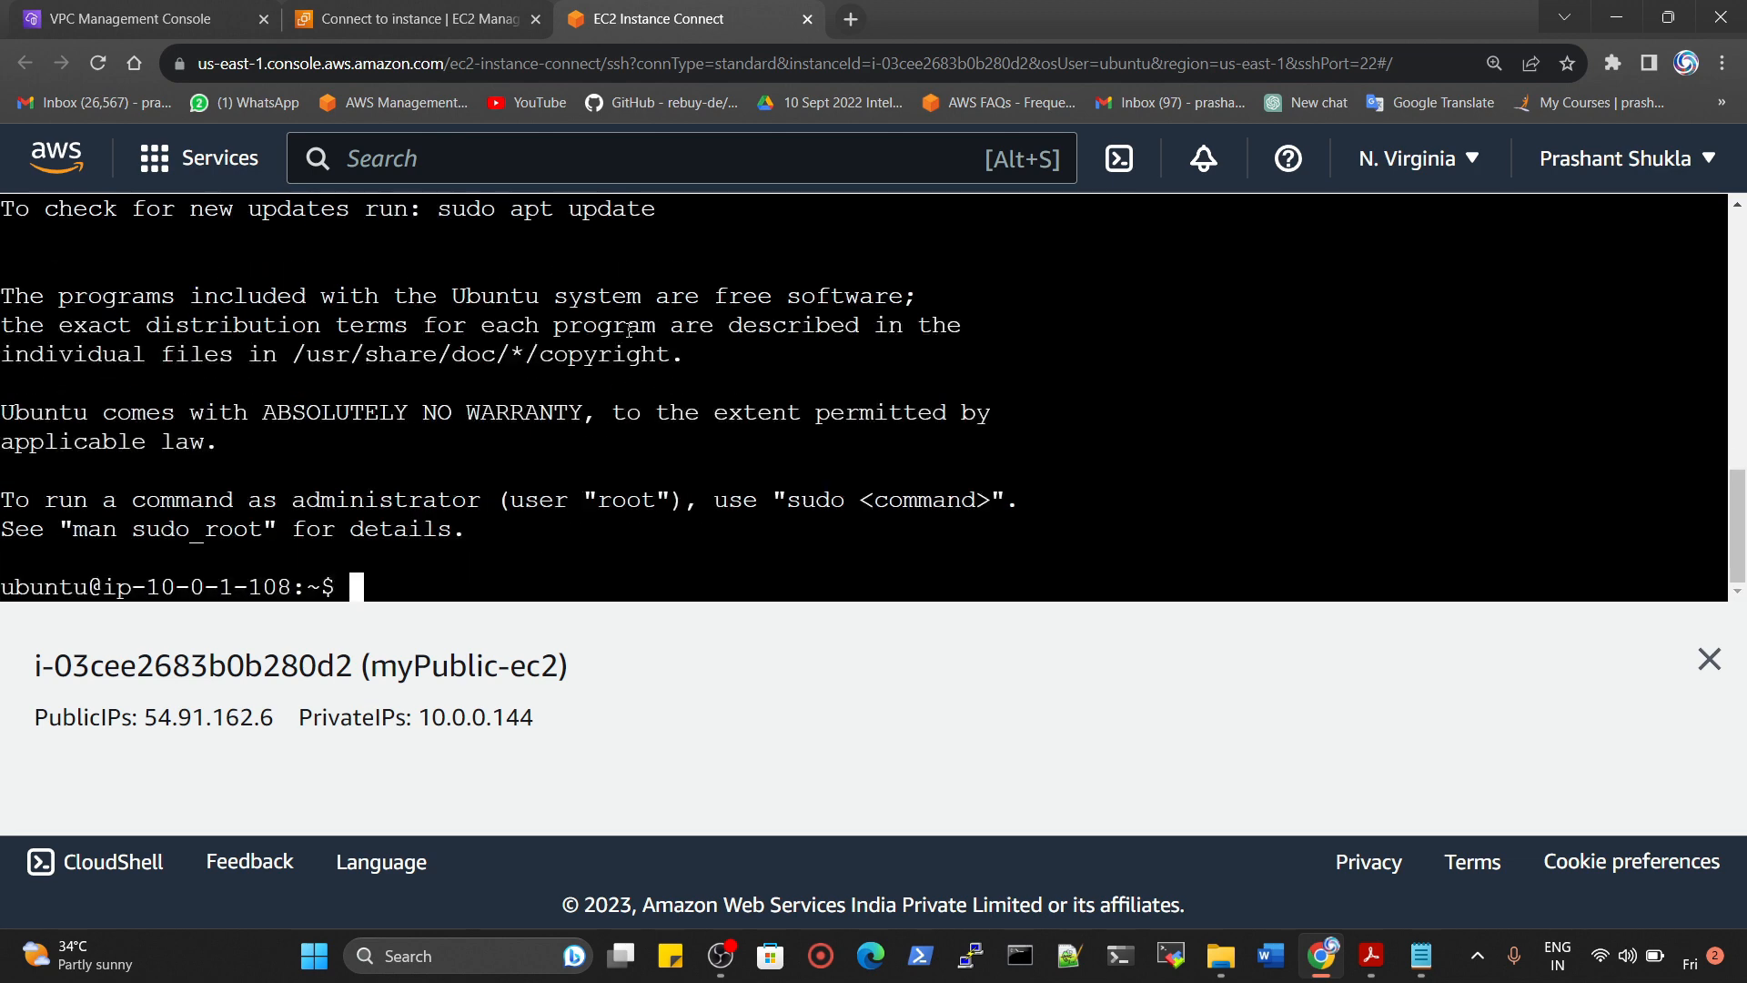
# Compare the host address in the terminal prompt with the private IPv4 address in the EC2 details of myPrivate-Ec2
pyautogui.moveTo(147, 587); pyautogui.dragTo(293, 587)
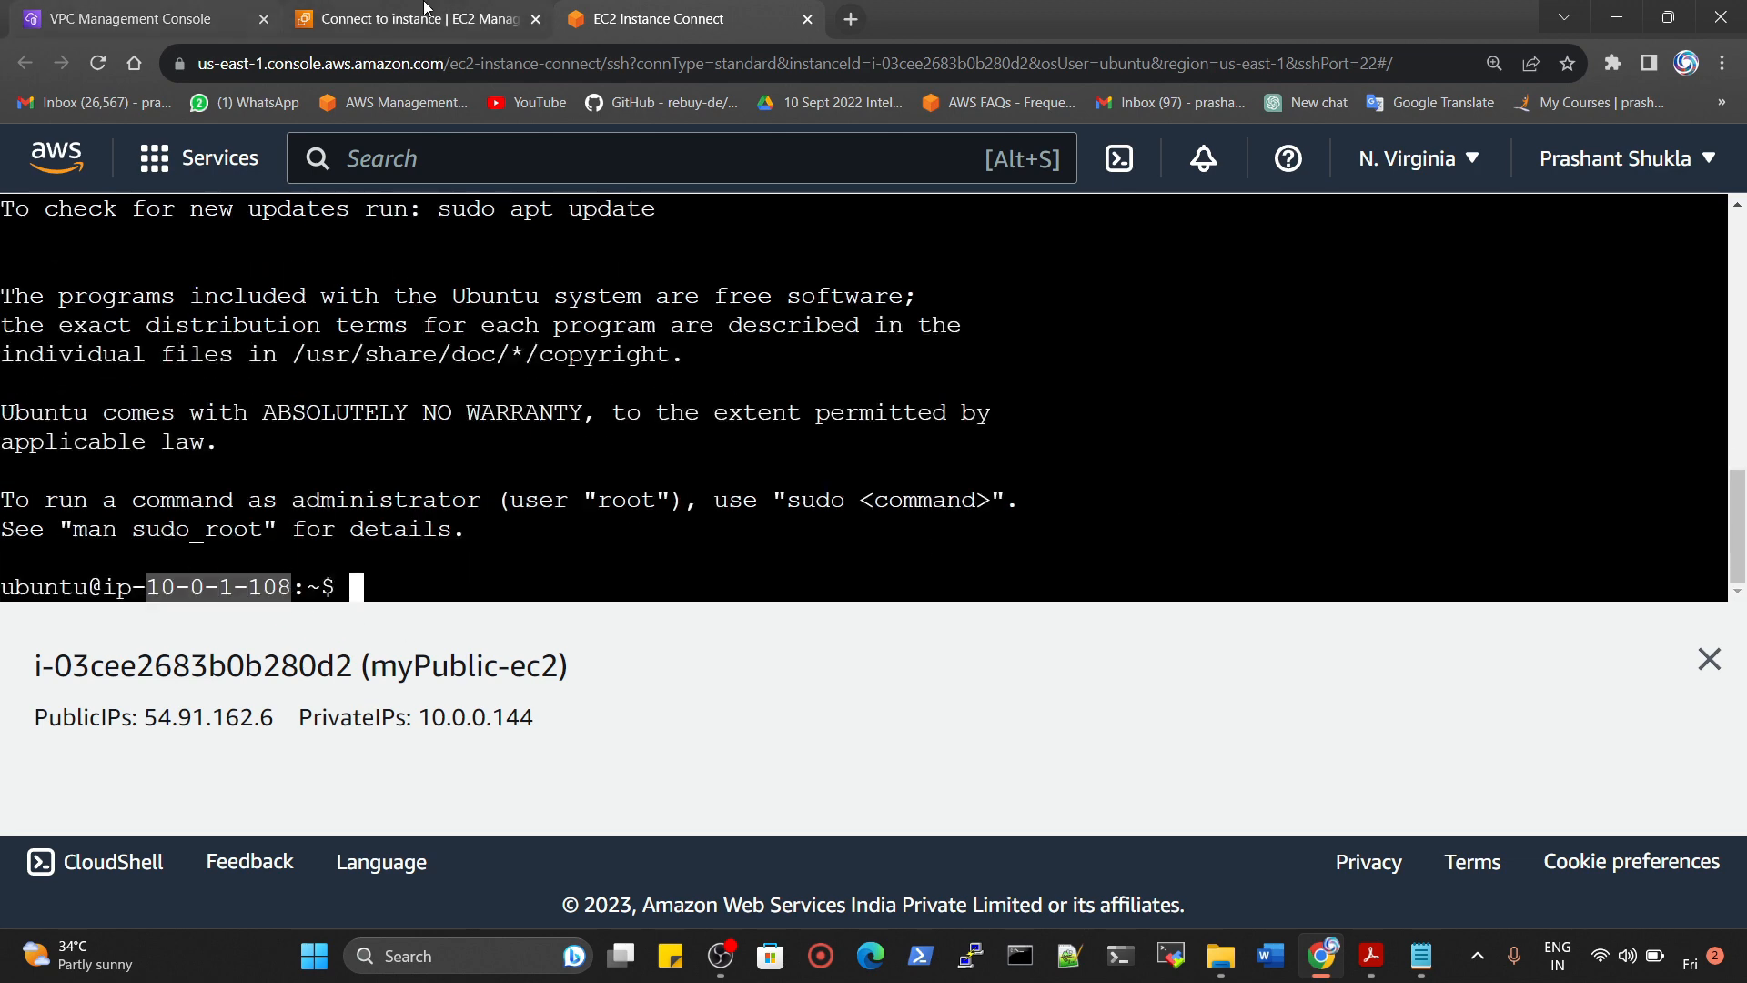
pyautogui.click(401, 18)
pyautogui.scroll(3, 328, 314)
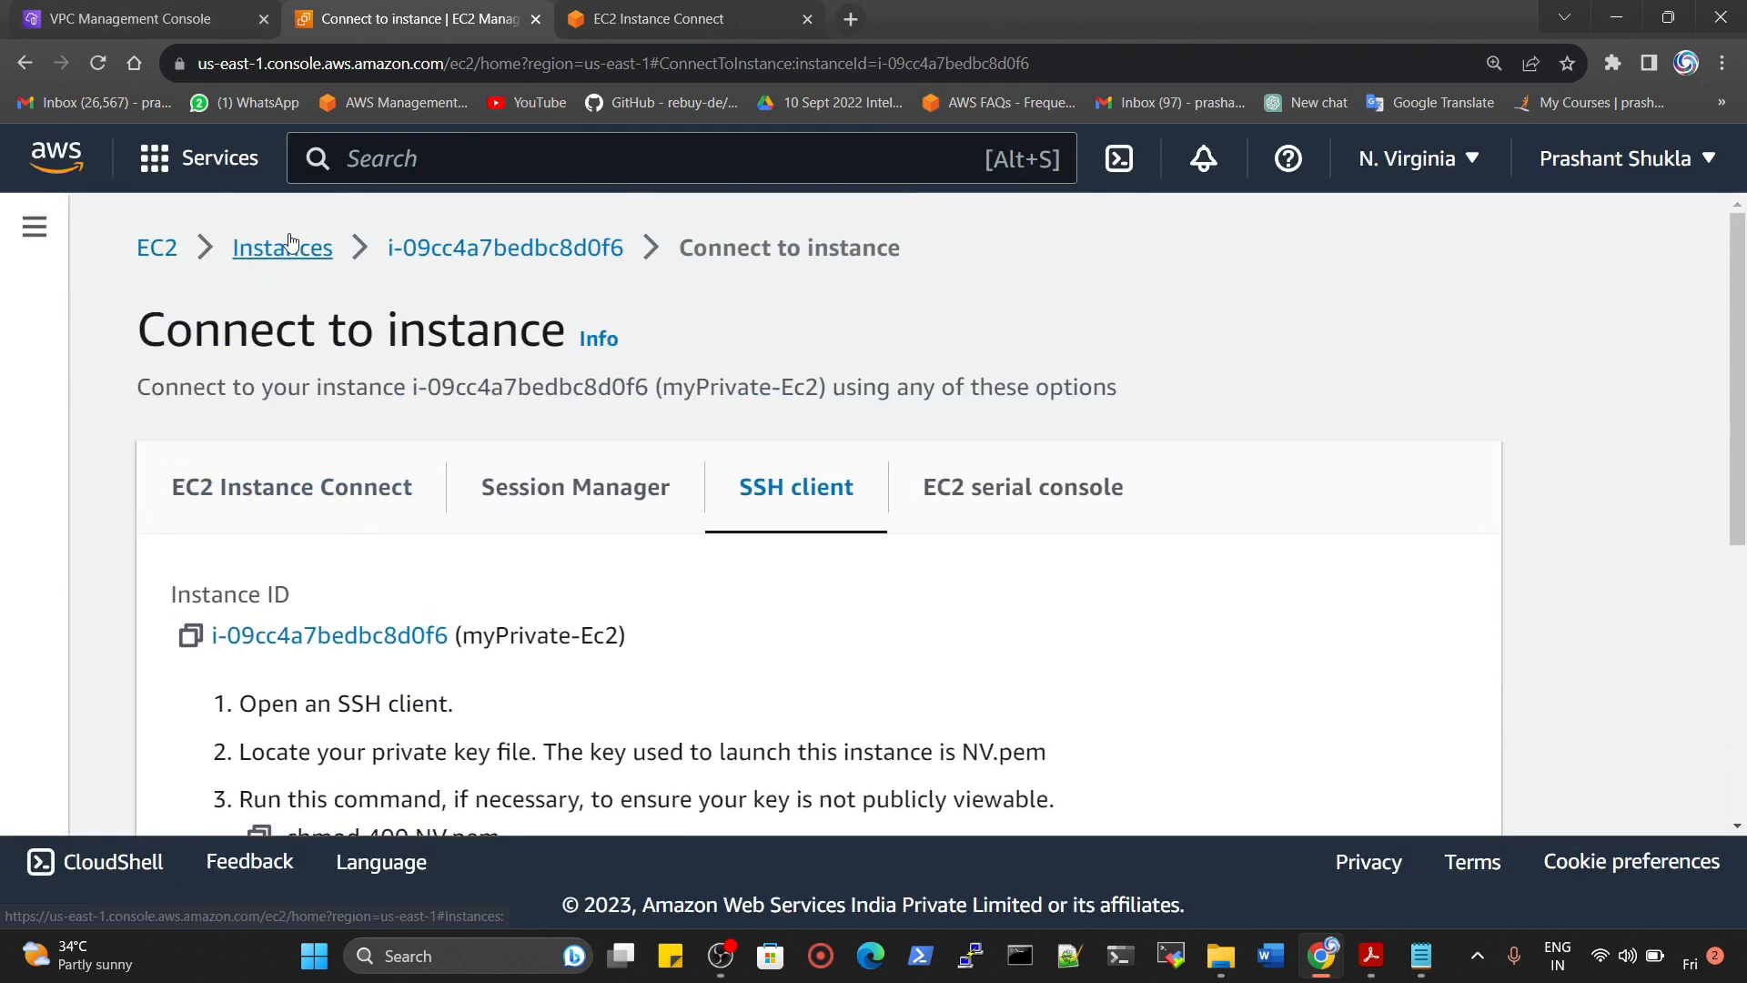
pyautogui.click(326, 248)
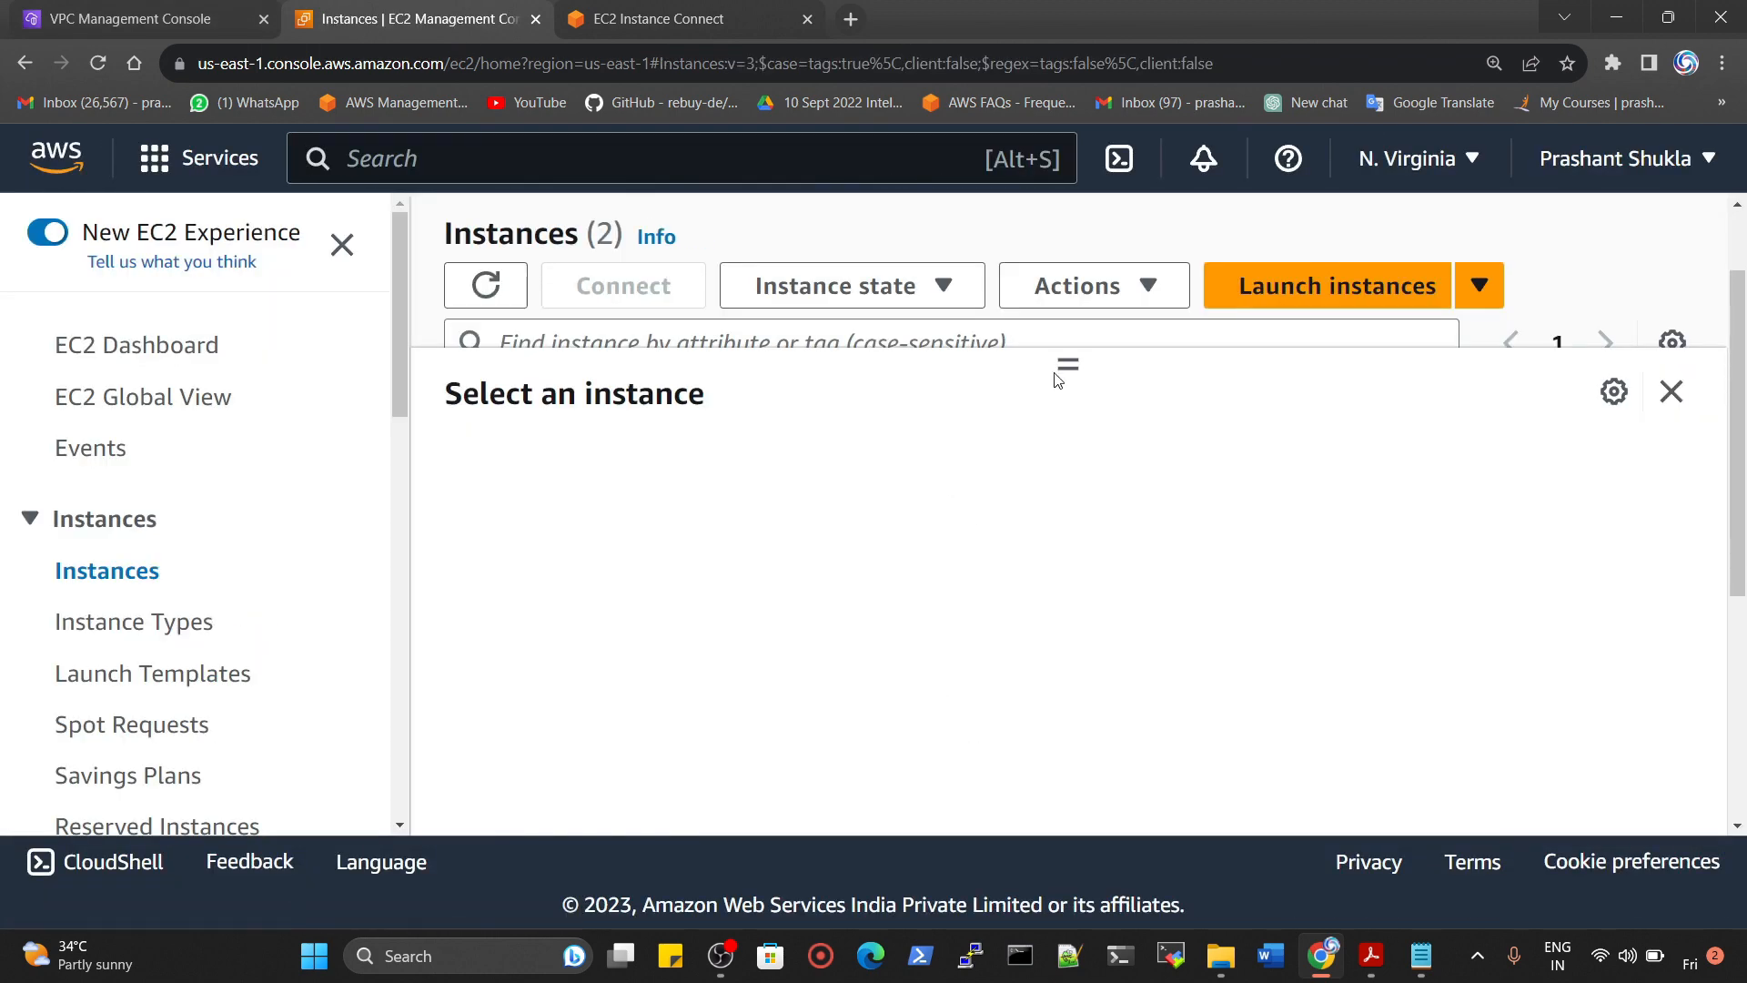
pyautogui.hotkey('ctrl', '-')
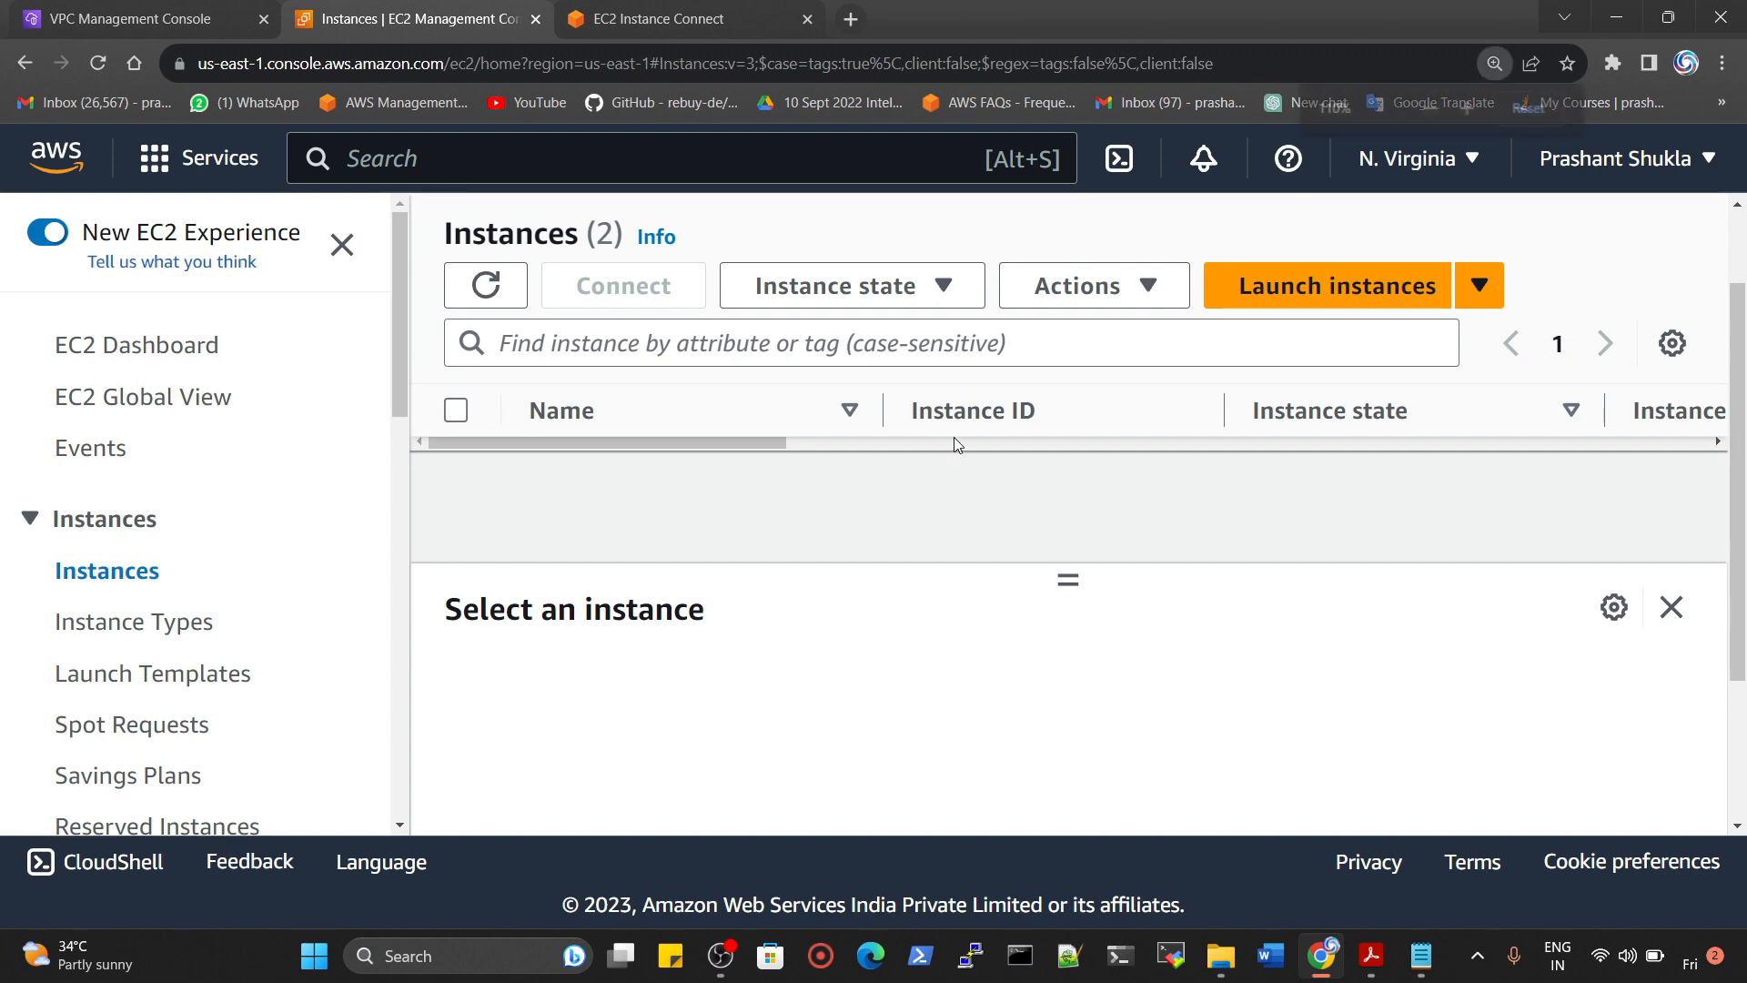
pyautogui.click(599, 353)
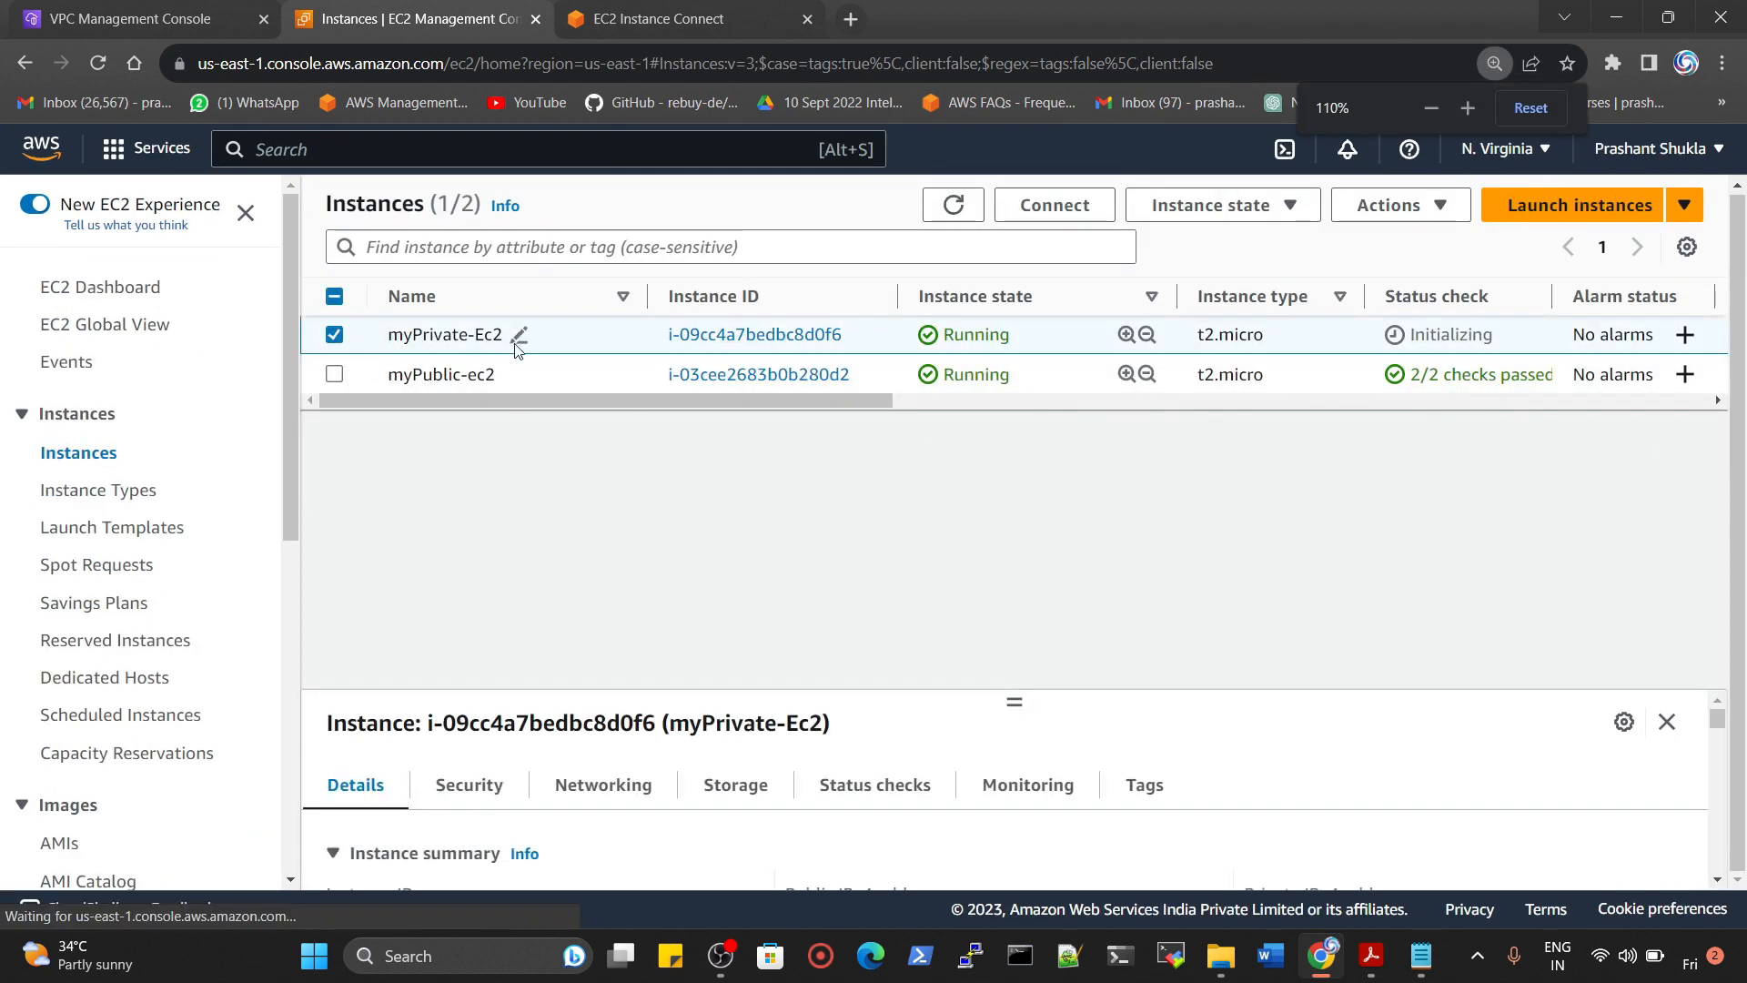
pyautogui.moveTo(1010, 626); pyautogui.dragTo(1010, 531)
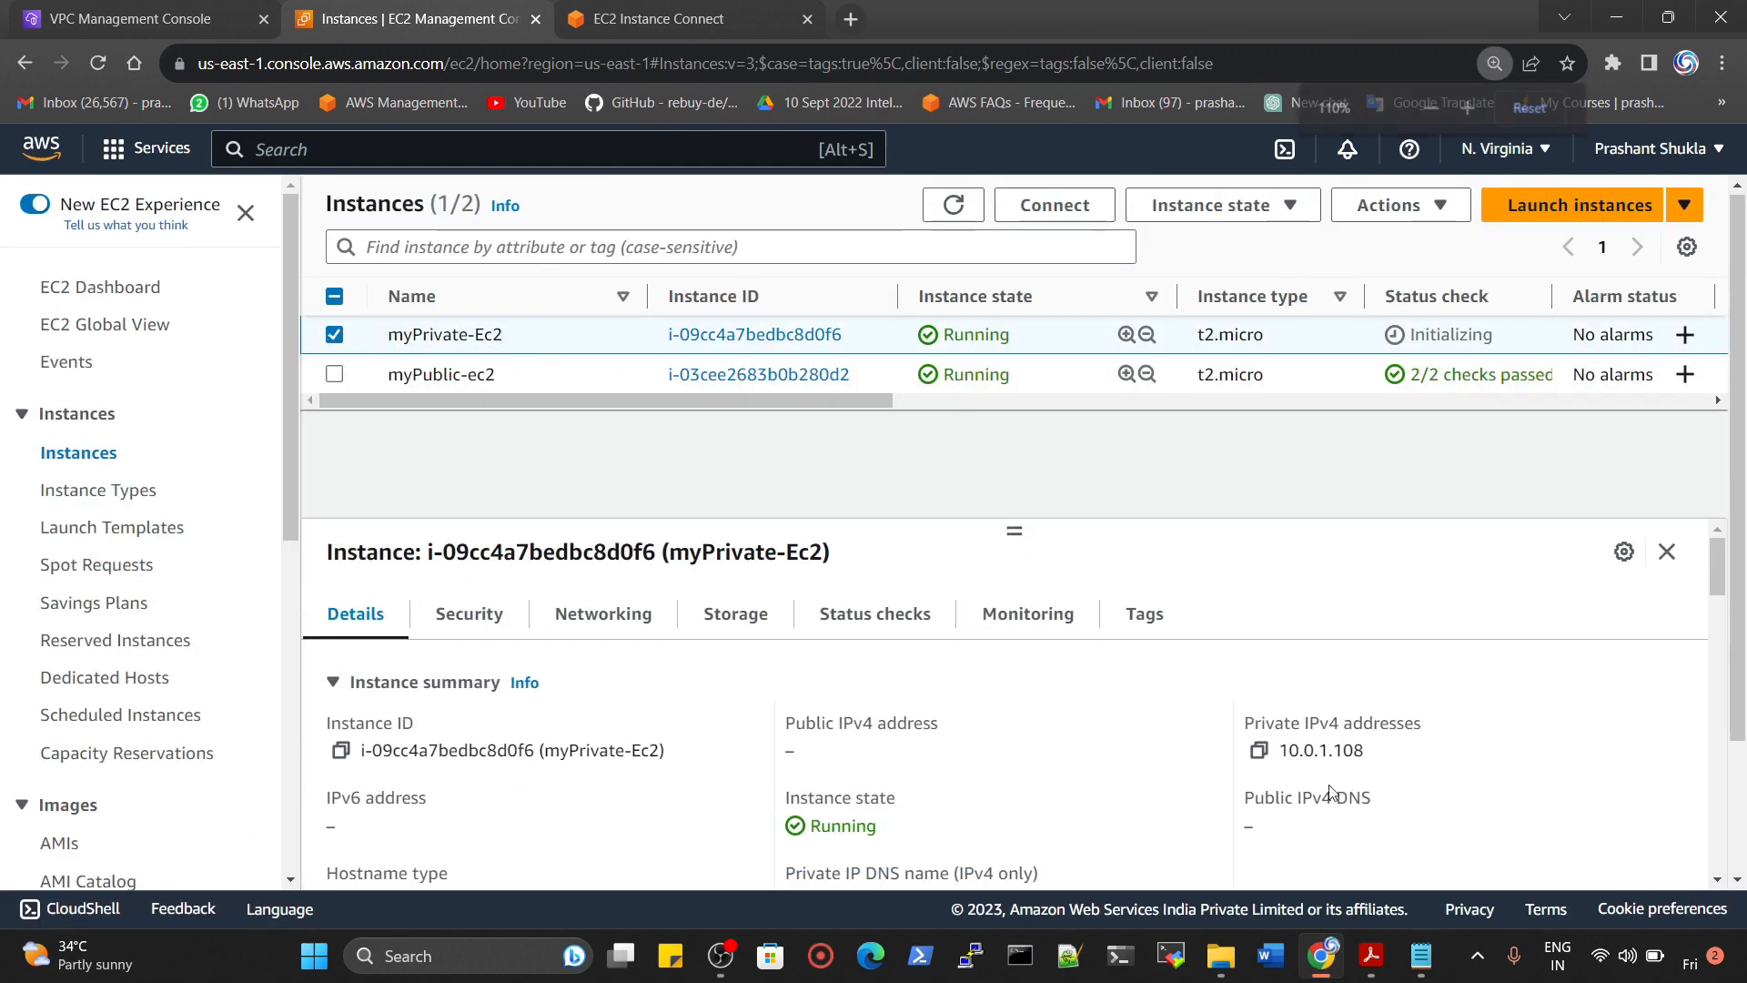
pyautogui.moveTo(1278, 750); pyautogui.dragTo(1374, 761)
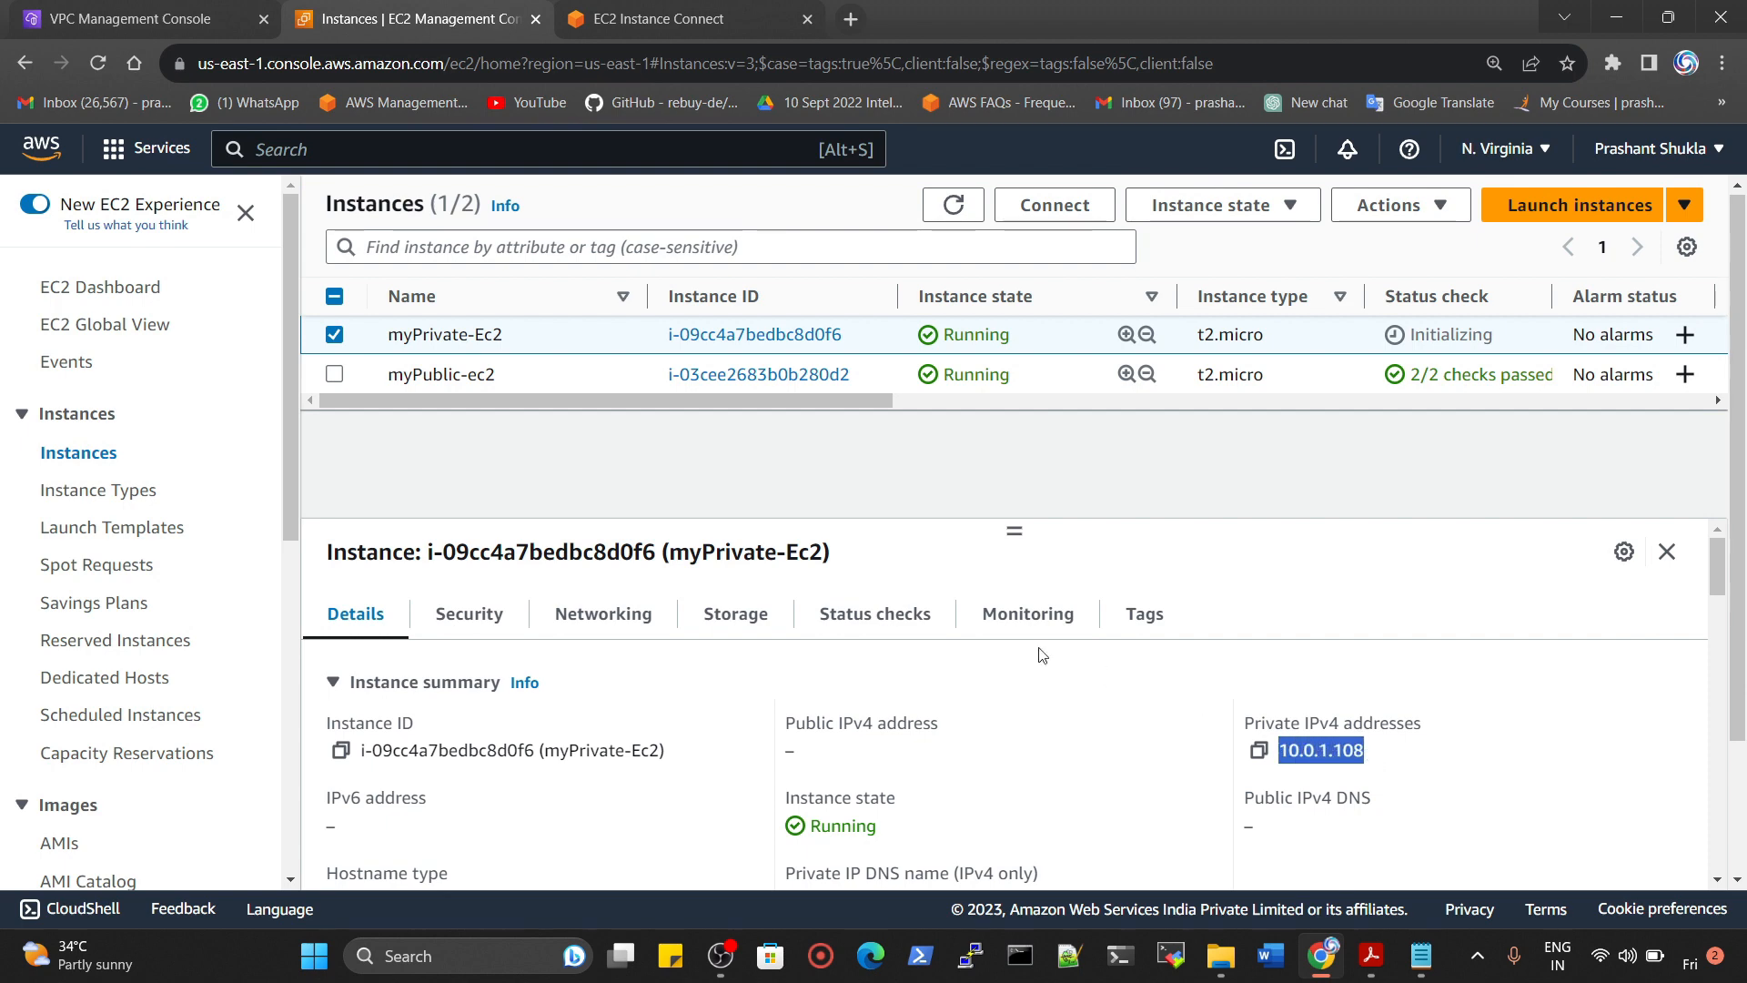
# Return to the EC2 Instance Connect terminal, review the ssh login output and clear the screen
pyautogui.click(628, 19)
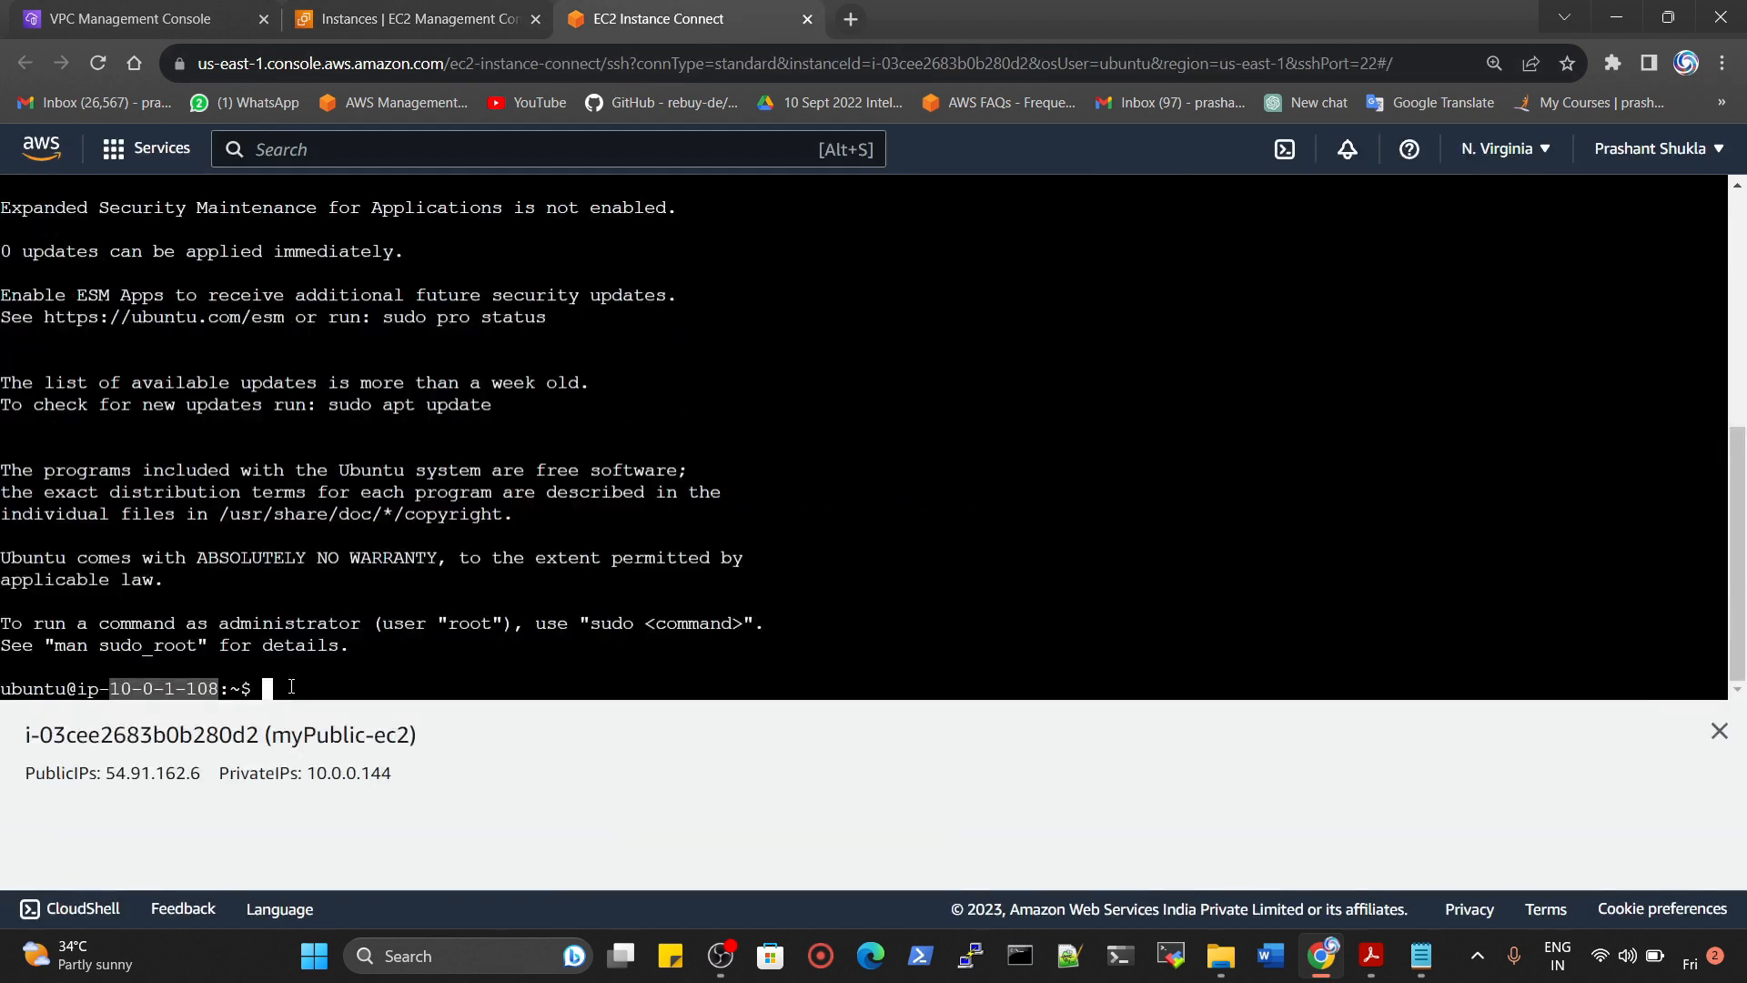
pyautogui.scroll(5, 309, 646)
pyautogui.scroll(2, 357, 603)
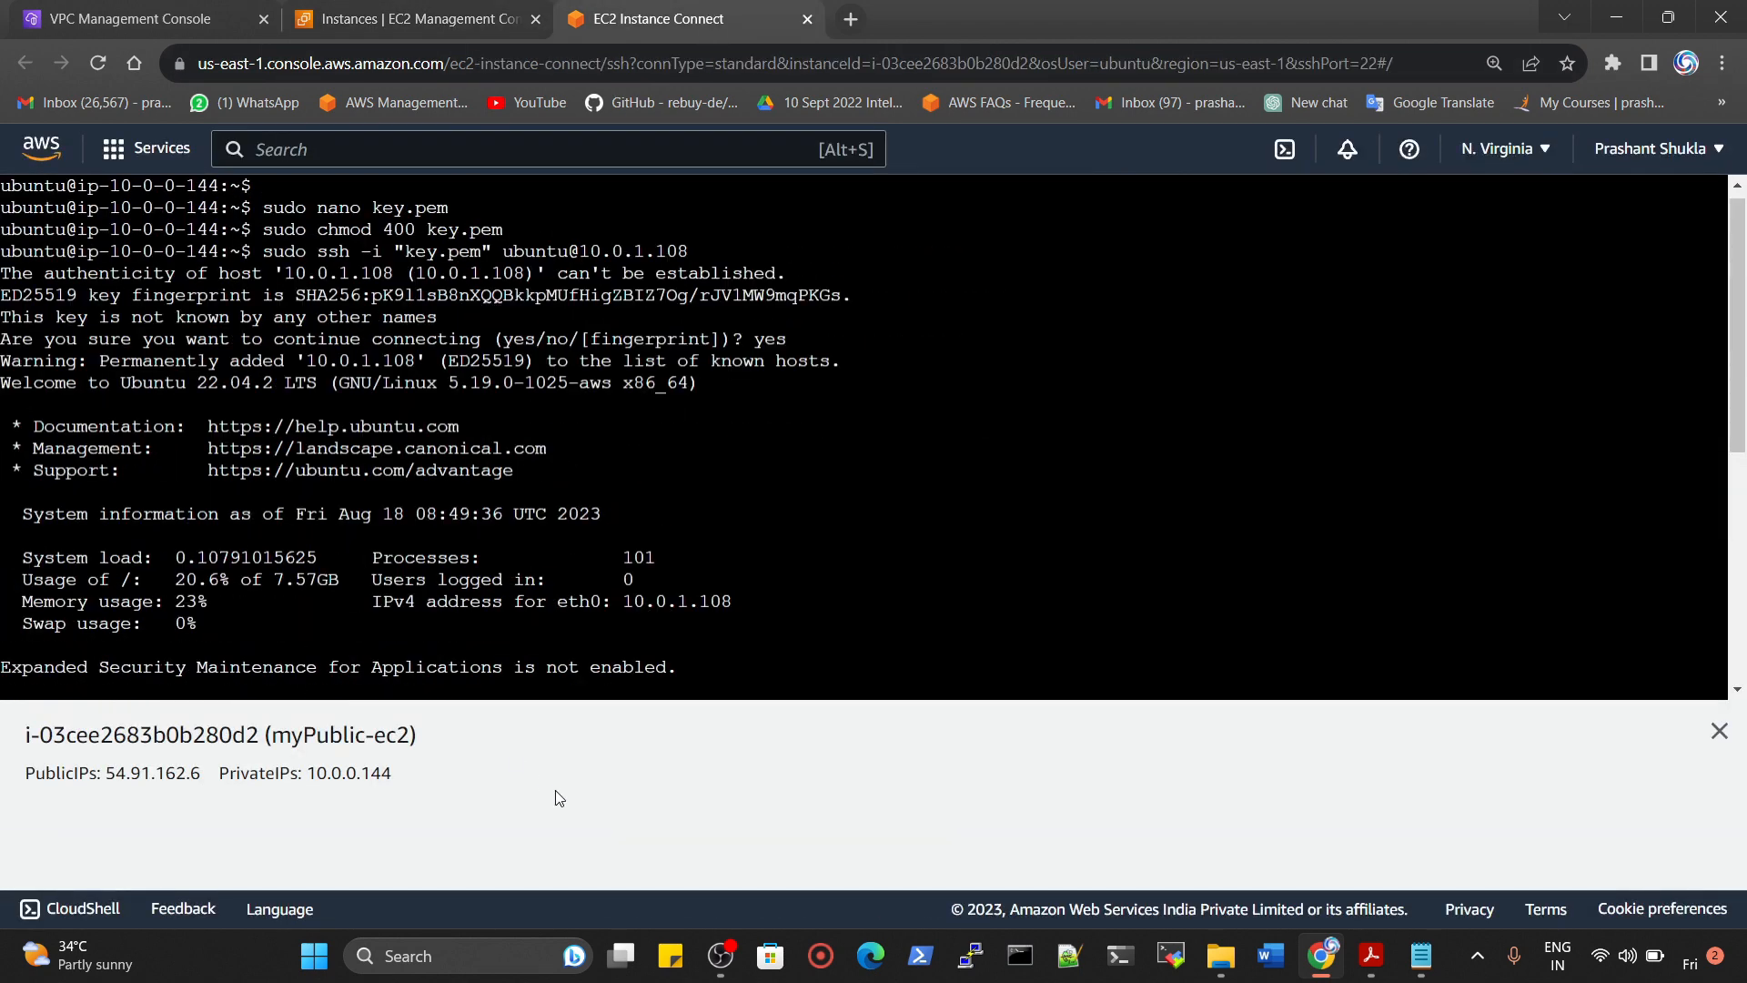
pyautogui.scroll(1, 557, 795)
pyautogui.scroll(-6, 508, 555)
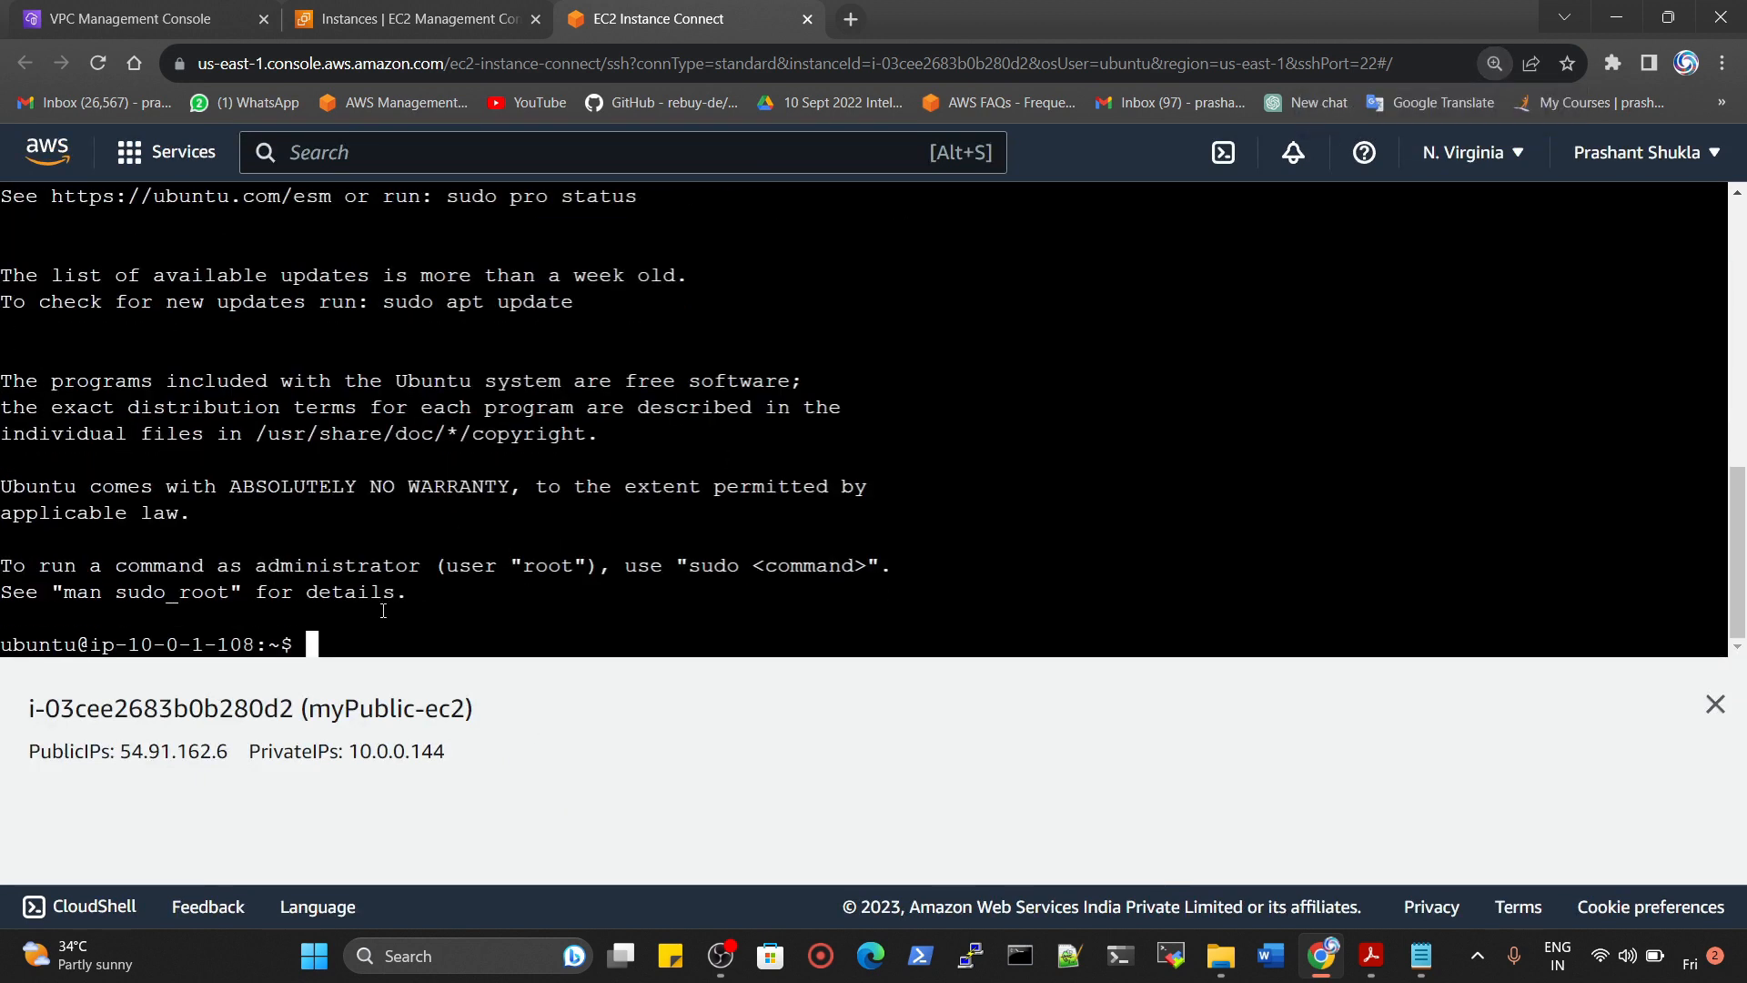
pyautogui.write('clear')
pyautogui.press('Return')
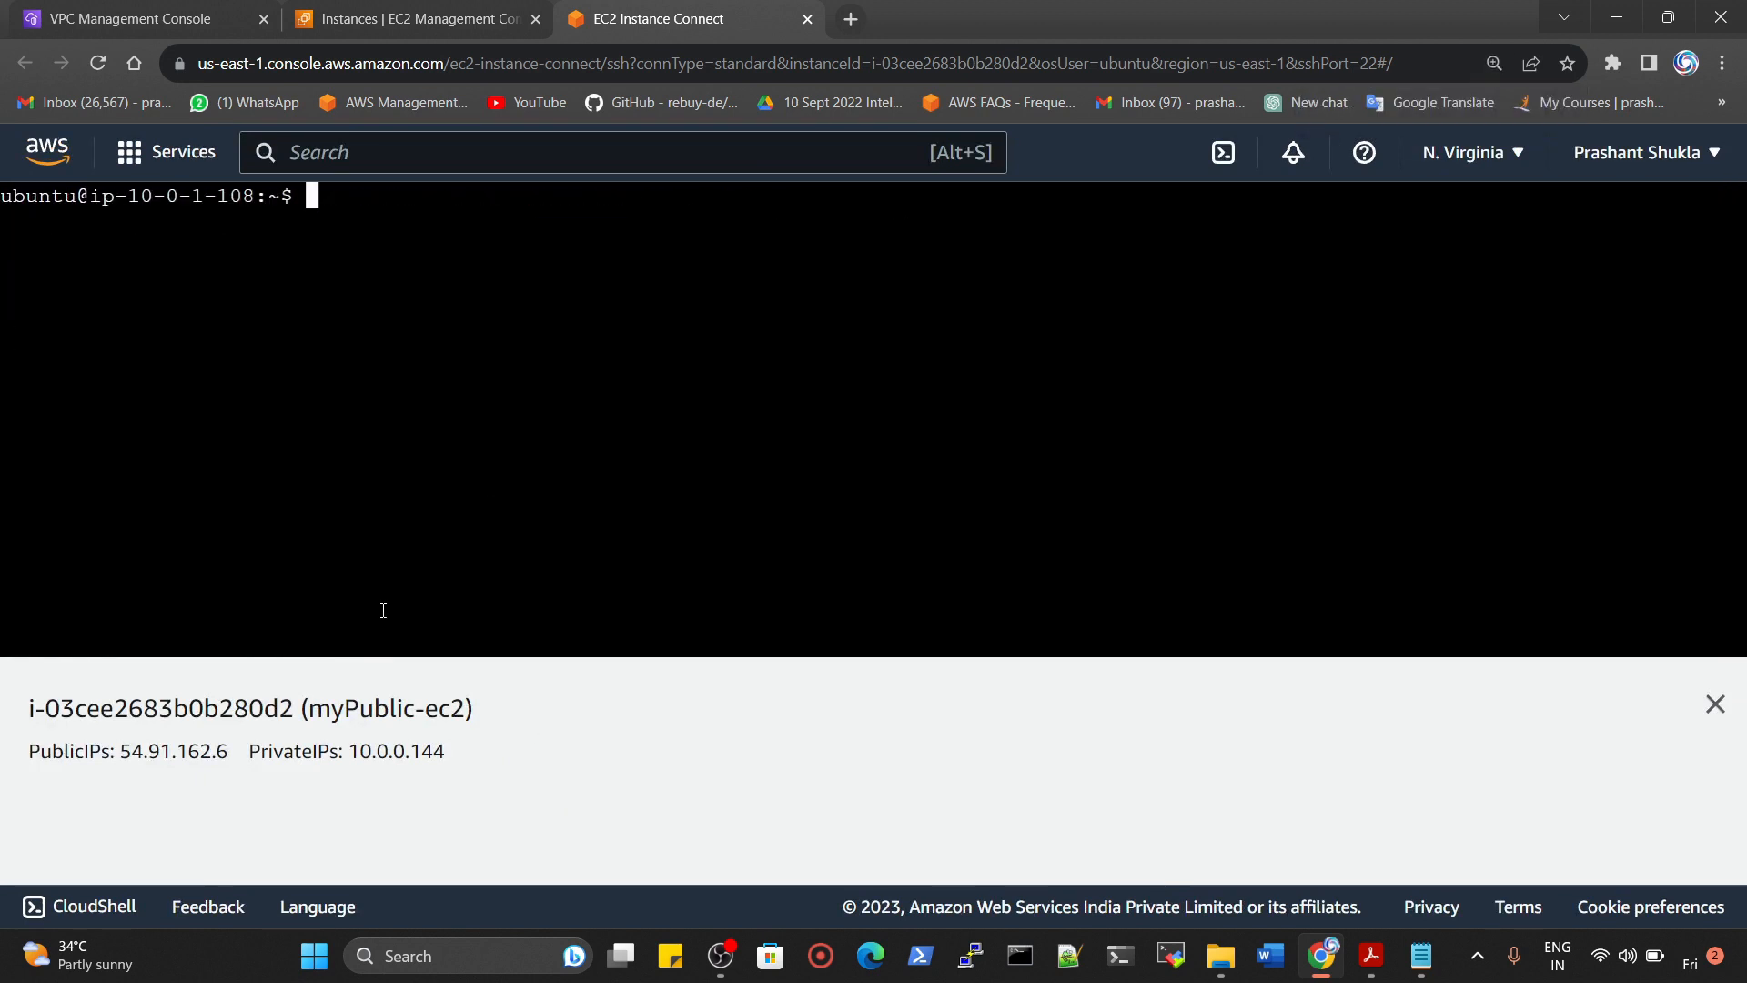
pyautogui.press('Return')
pyautogui.press('Return')
# Test internet access from the private instance by pinging google.com, and stop the ping
pyautogui.write('pu')
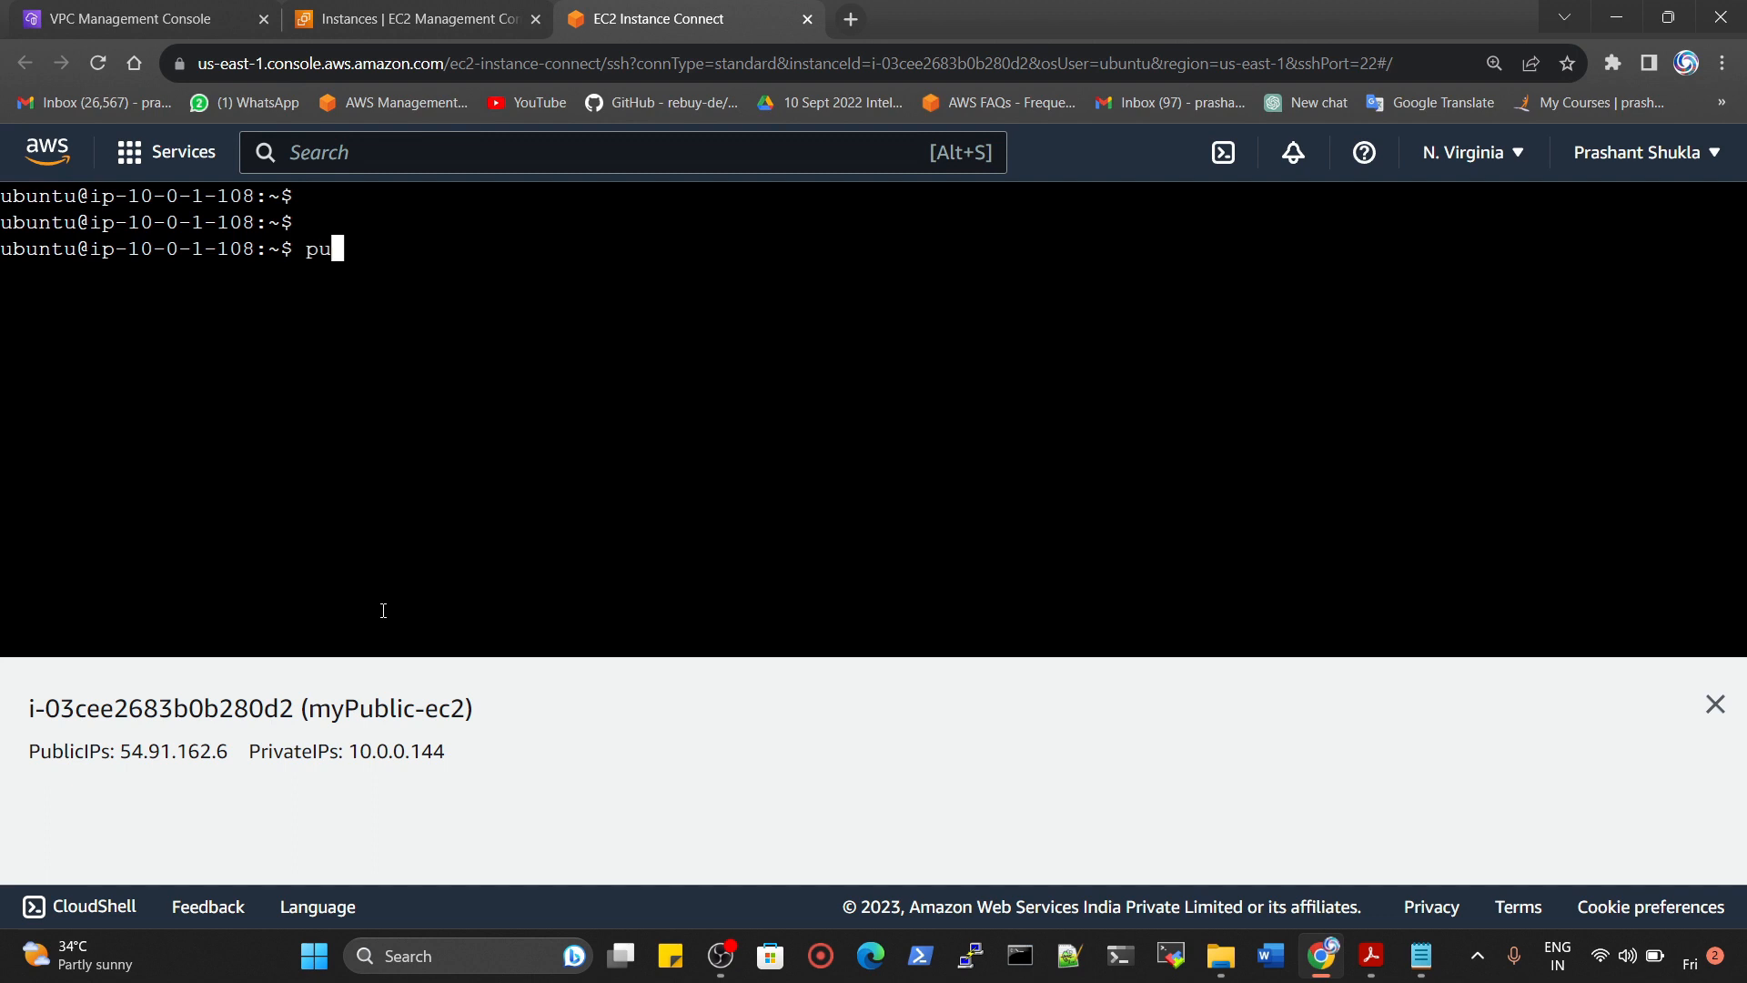
pyautogui.press('BackSpace')
pyautogui.press('BackSpace')
pyautogui.write('ping gogole')
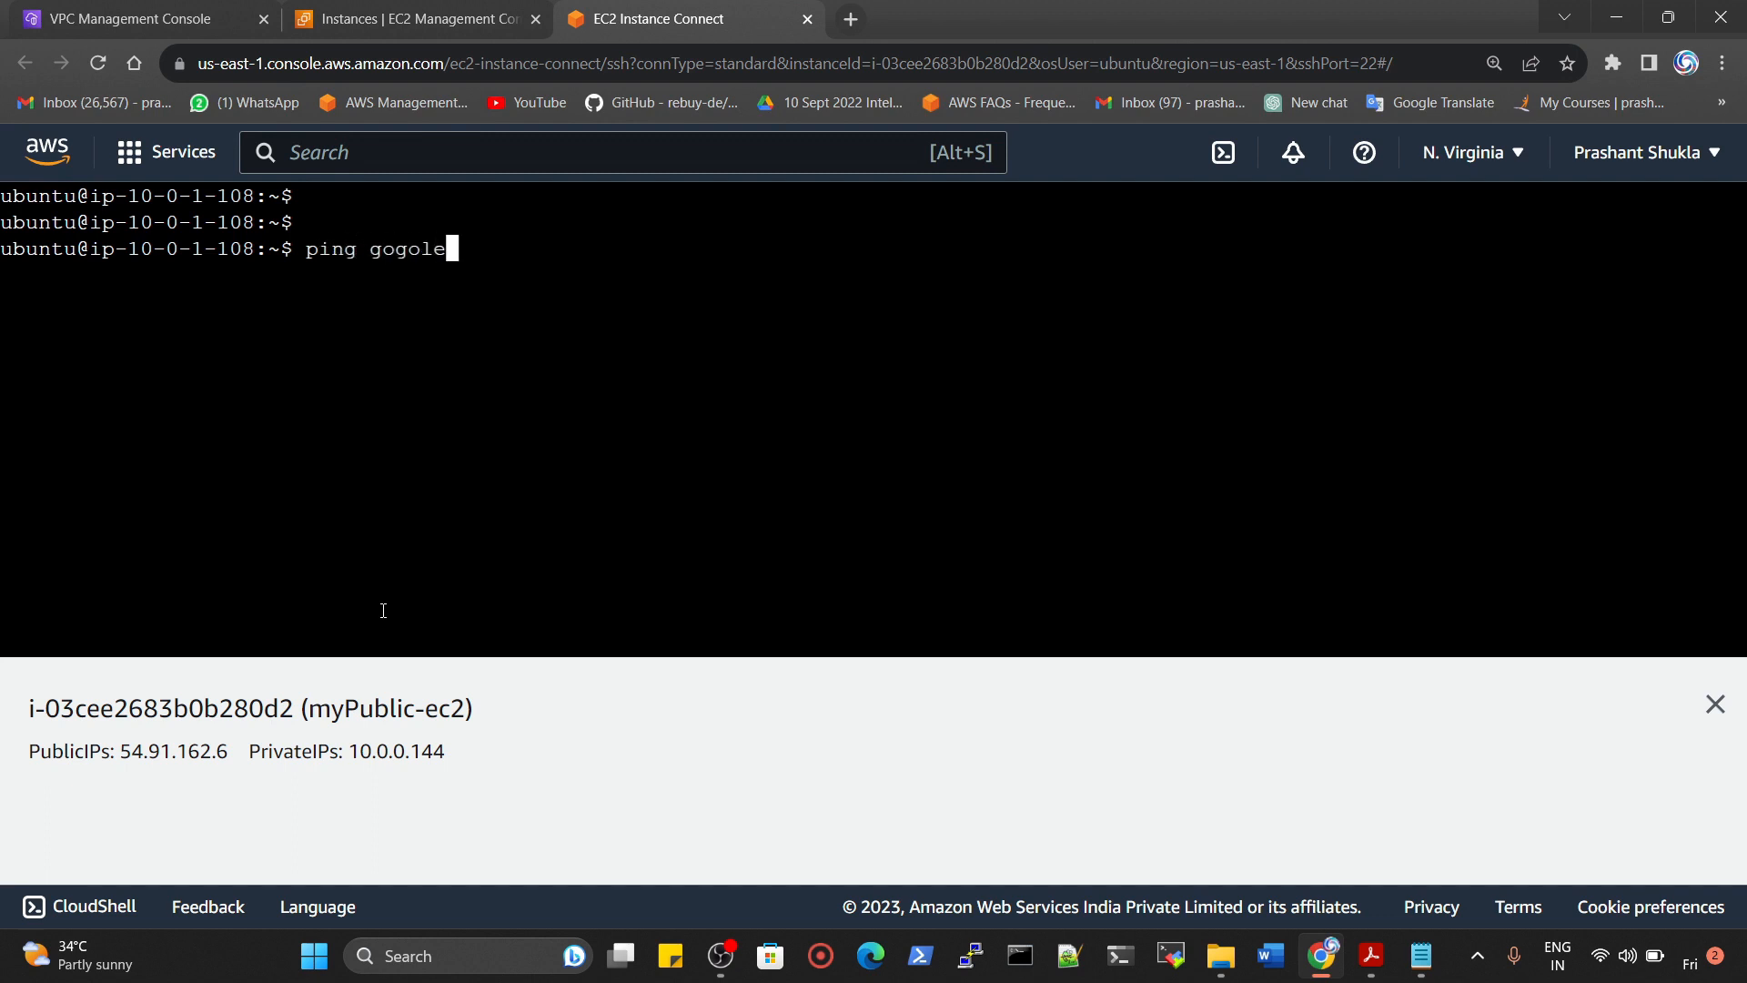
pyautogui.press('BackSpace')
pyautogui.press('BackSpace')
pyautogui.press('BackSpace')
pyautogui.press('BackSpace')
pyautogui.write('ogle.com')
pyautogui.press('Return')
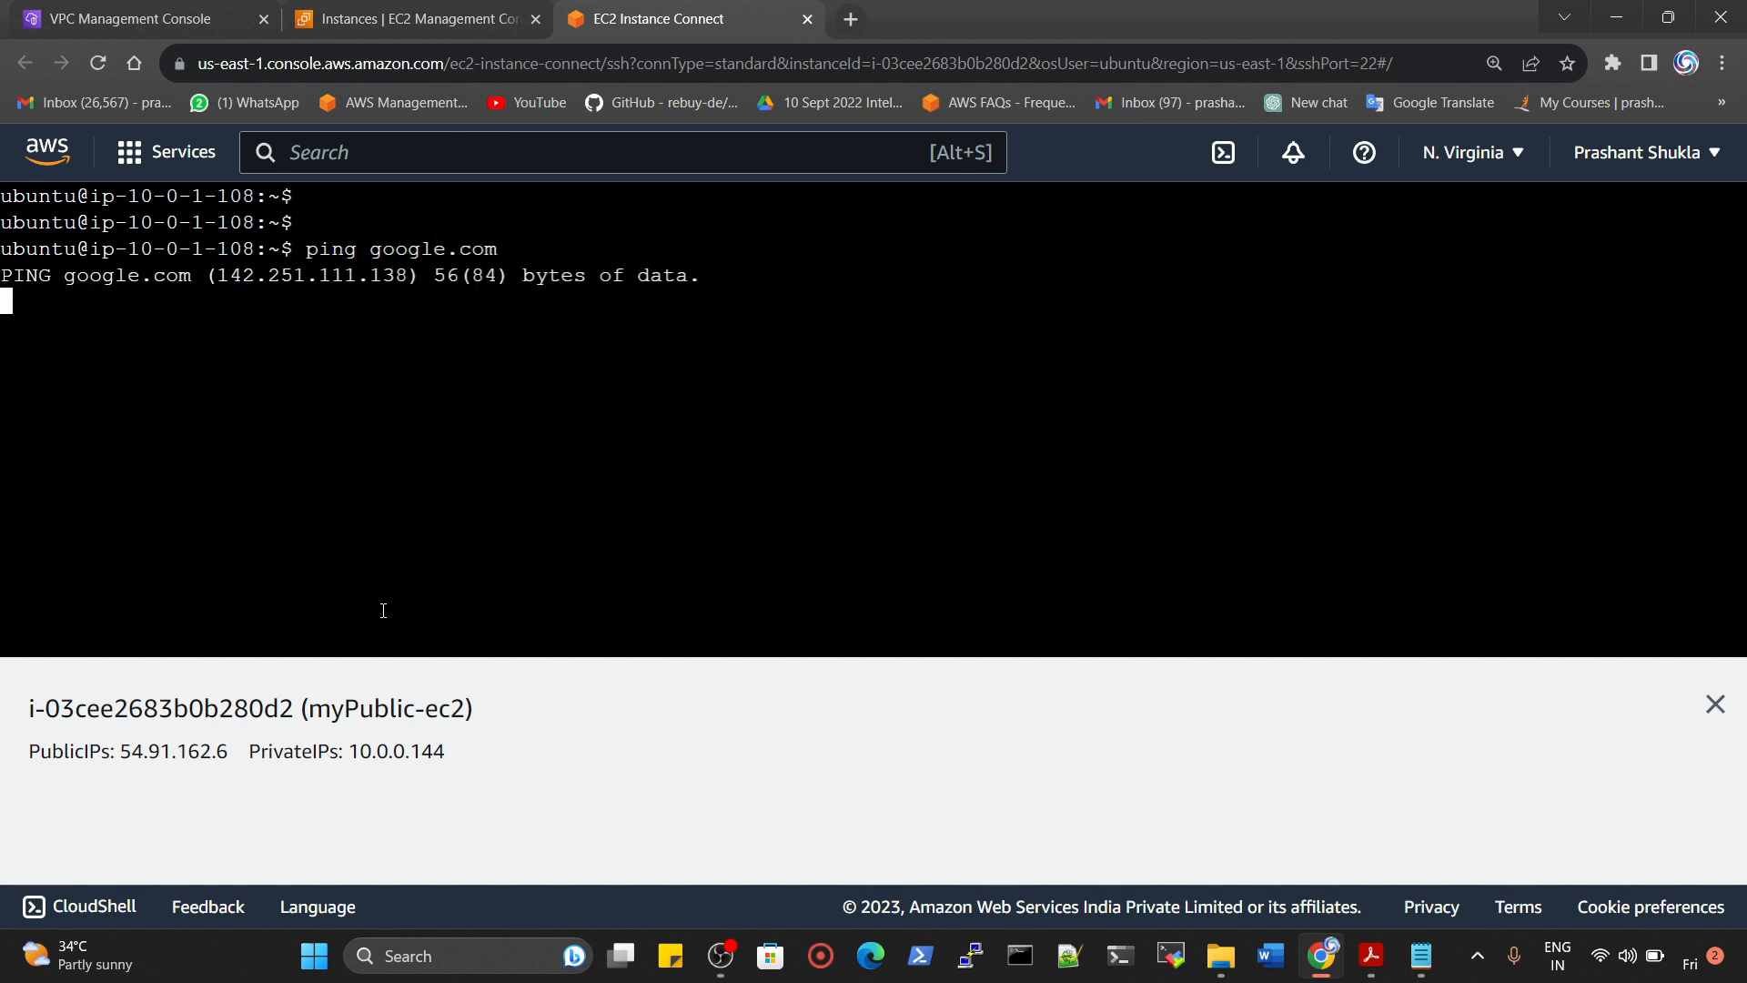
pyautogui.hotkey('ctrl', '+')
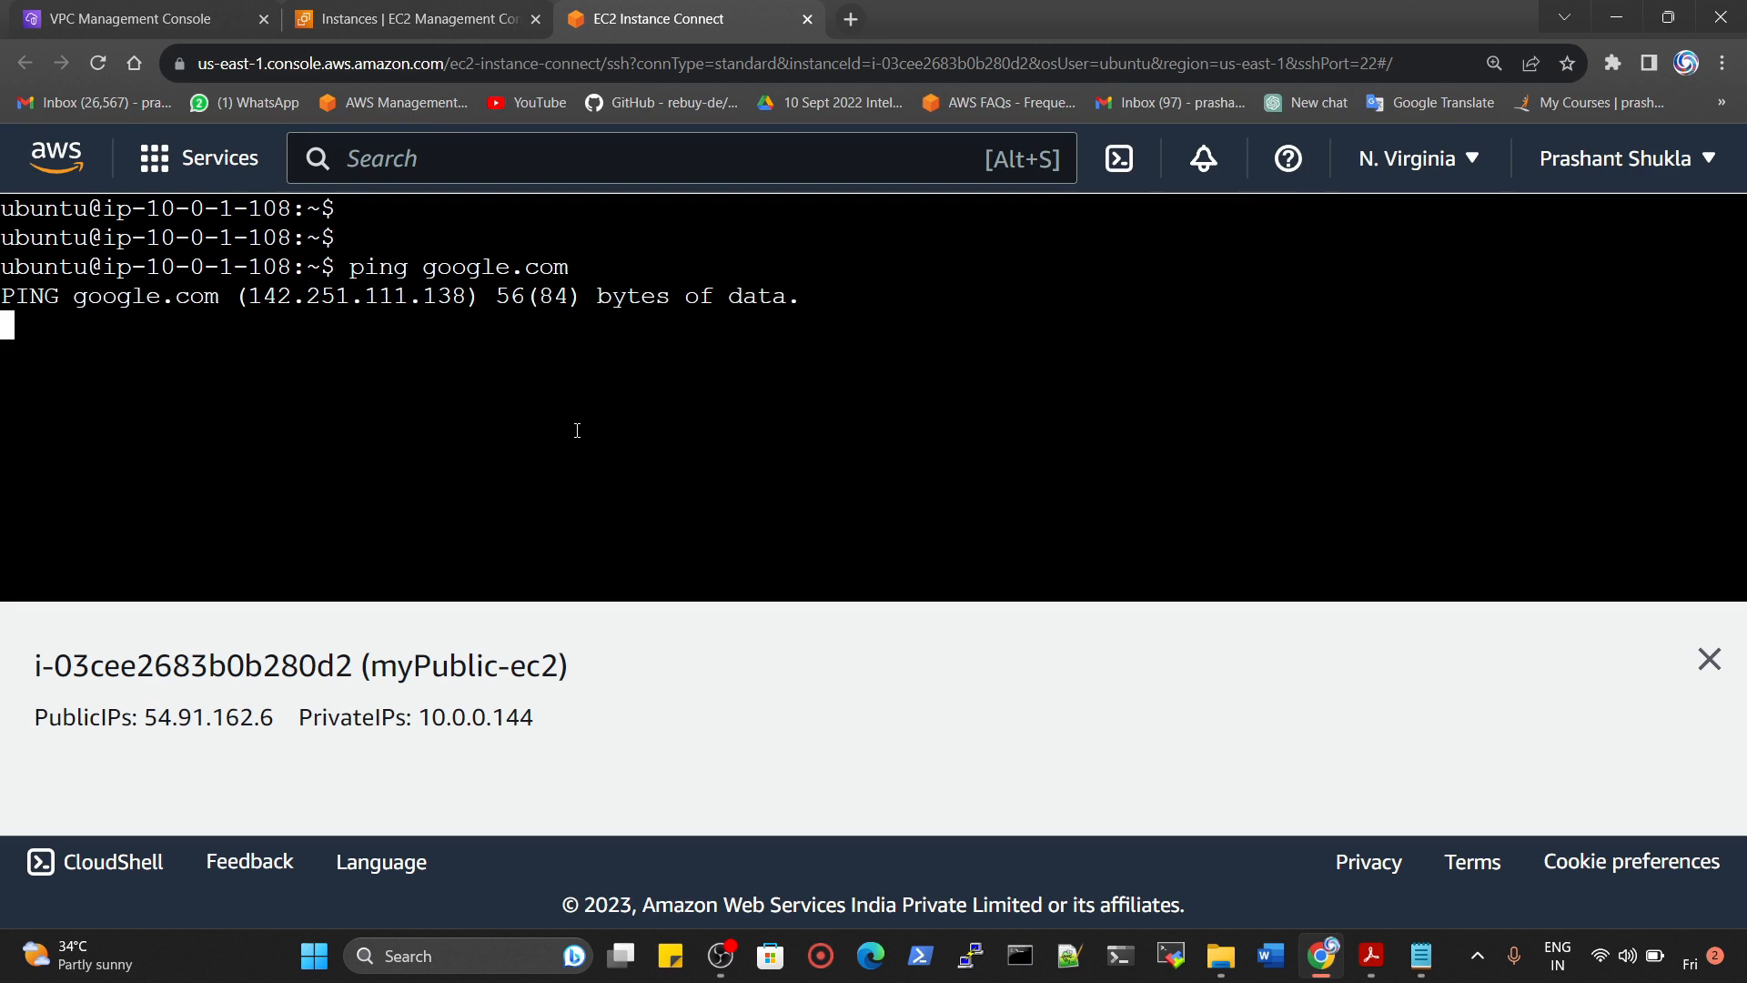
pyautogui.hotkey('ctrl', 'c')
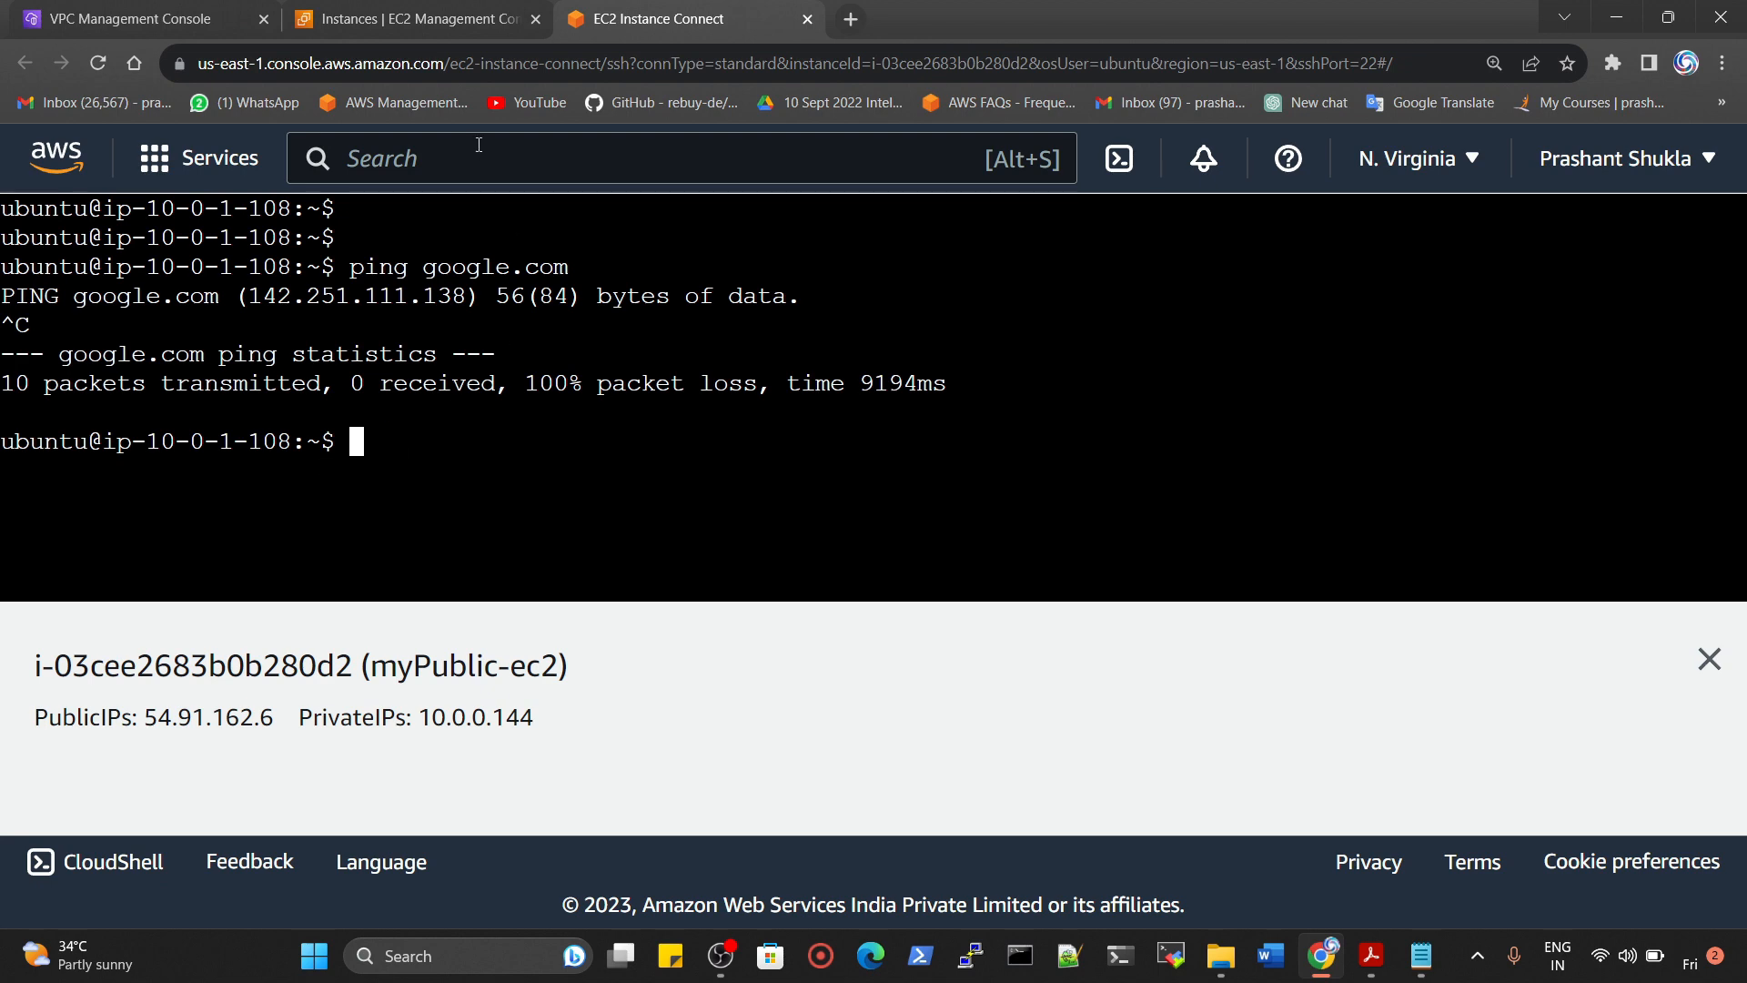
# Open the list of NAT gateways in the VPC console
pyautogui.click(409, 18)
pyautogui.click(136, 18)
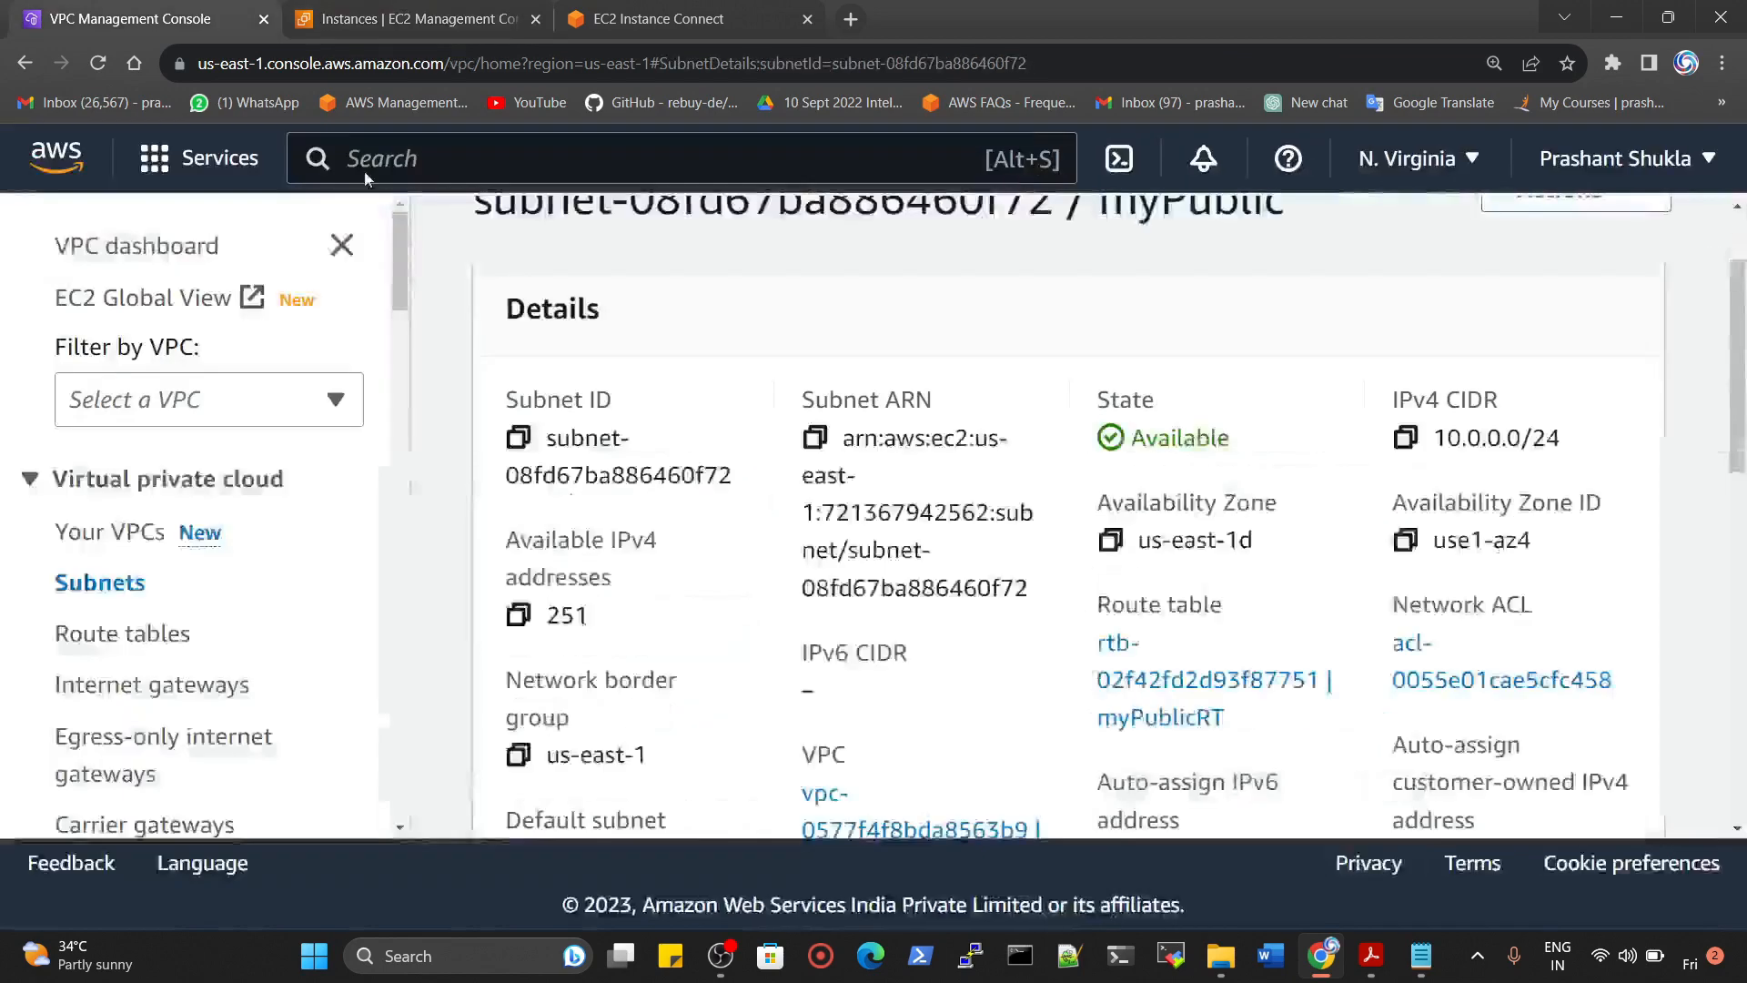
pyautogui.hotkey('ctrl', '-')
pyautogui.hotkey('ctrl', '-')
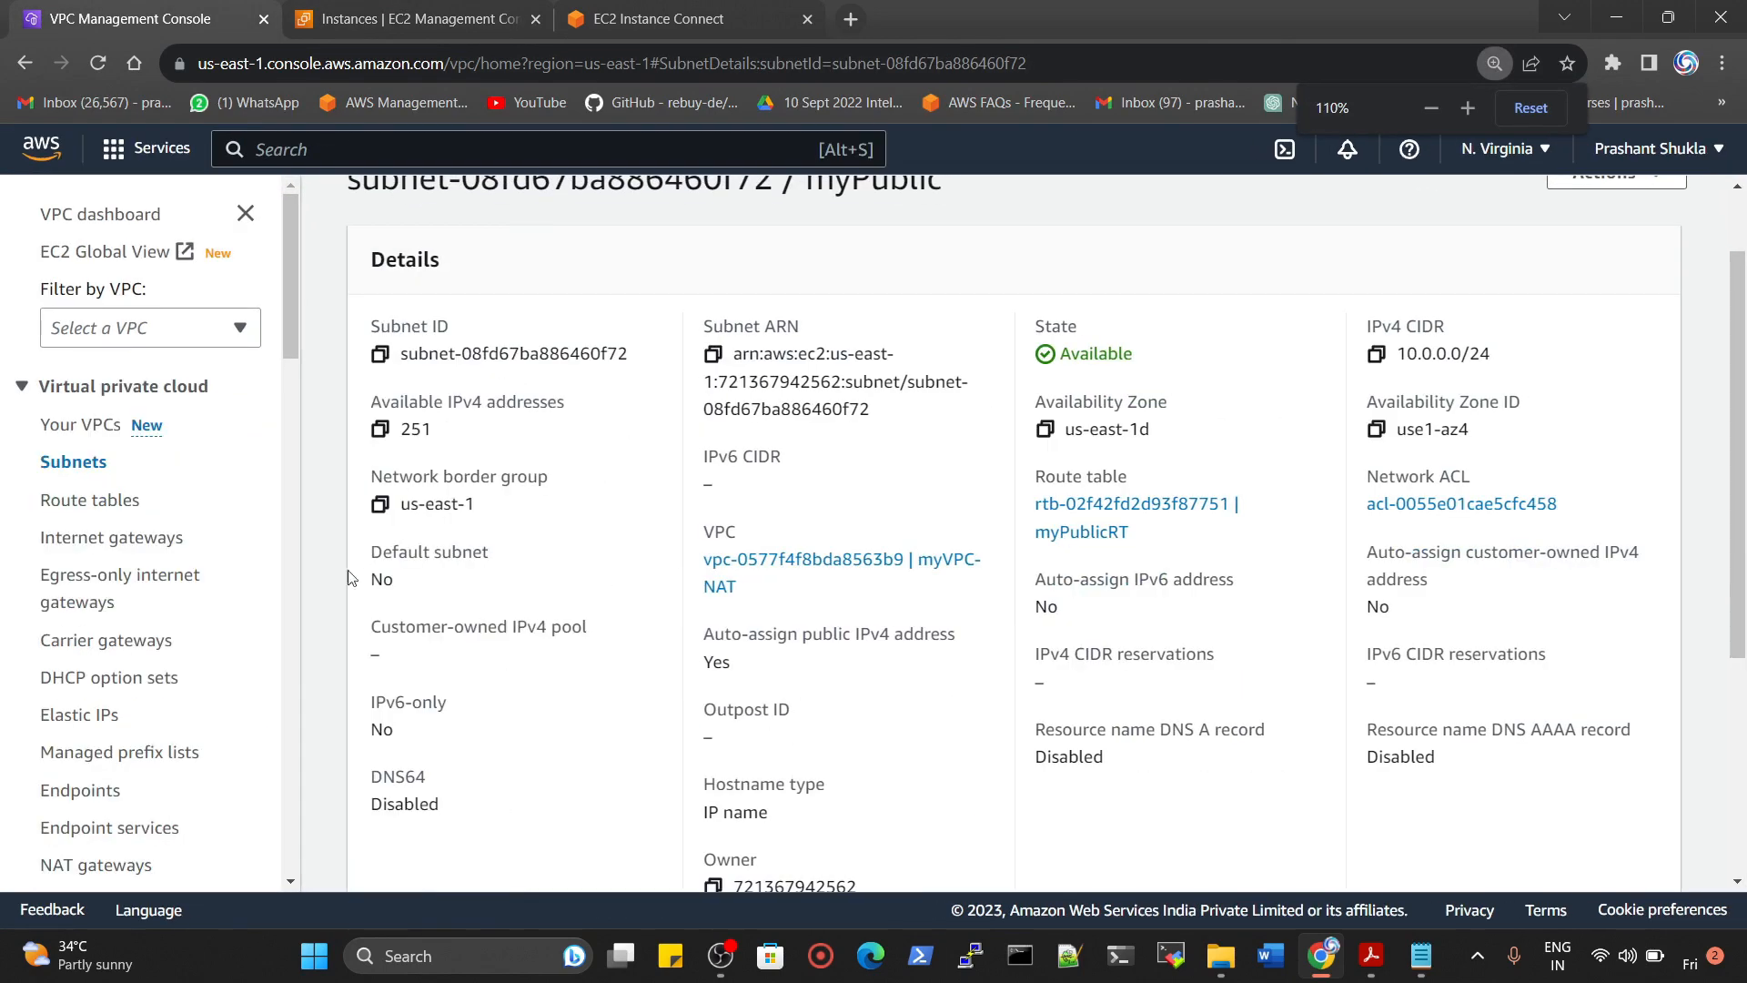
pyautogui.scroll(1, 450, 503)
pyautogui.click(366, 219)
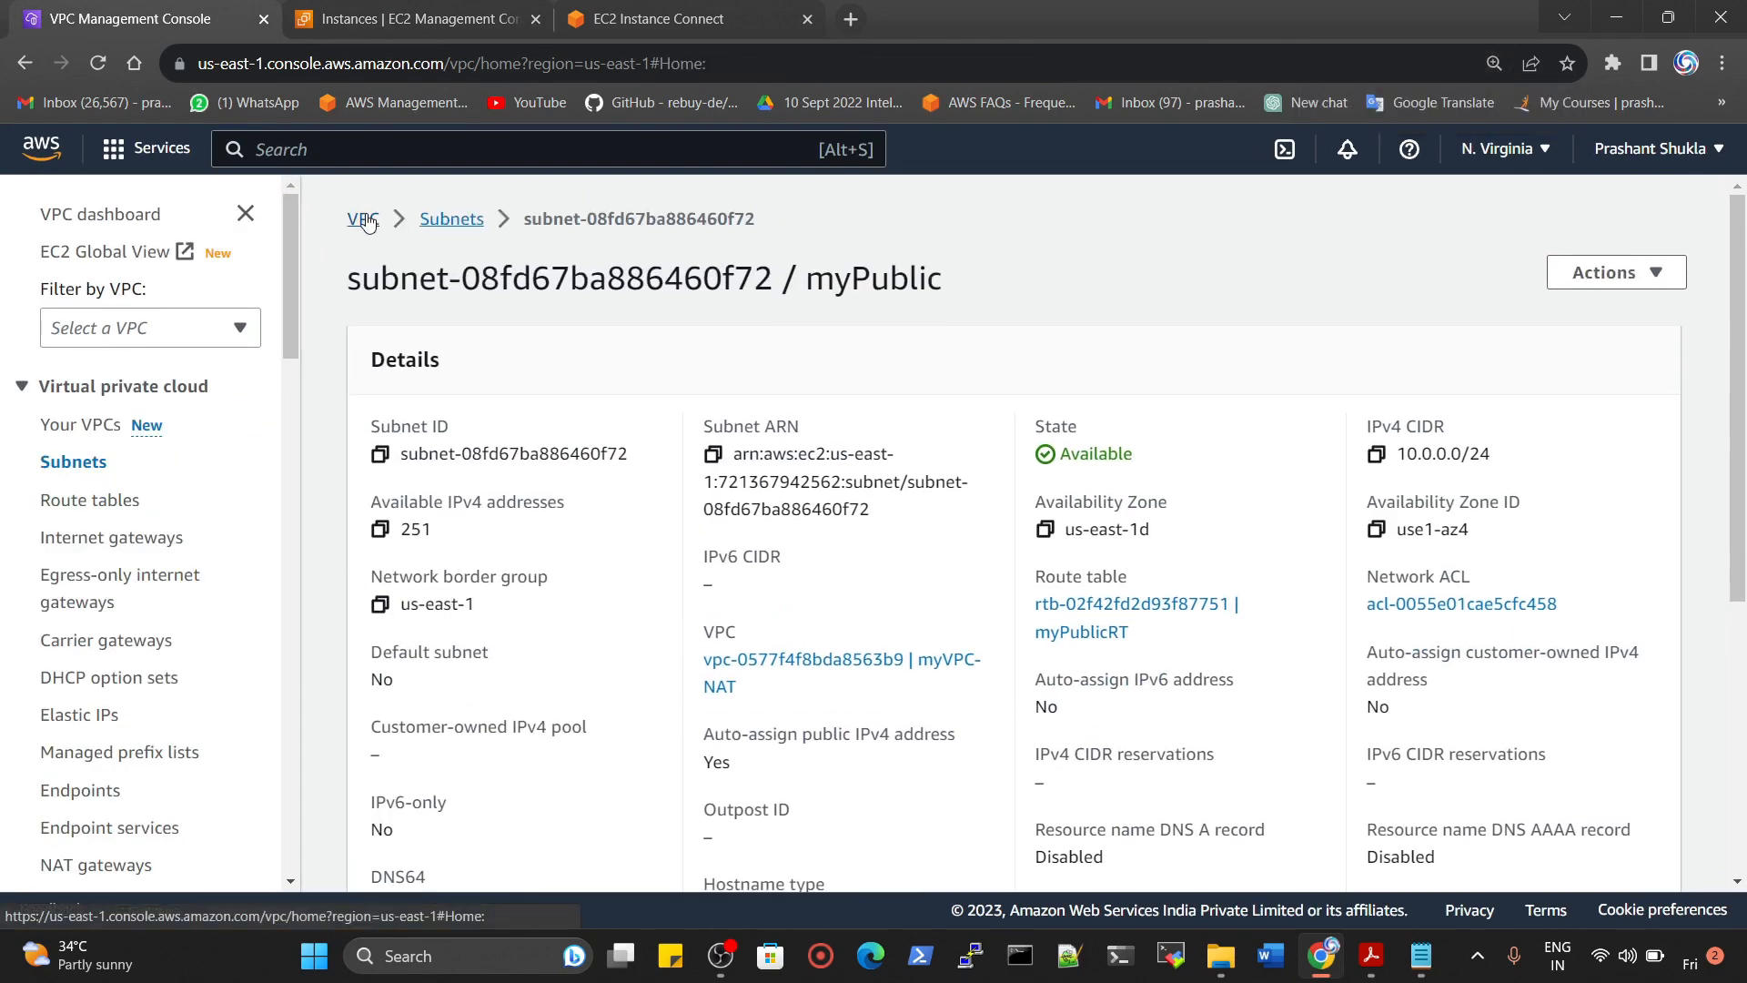
pyautogui.scroll(-2, 91, 746)
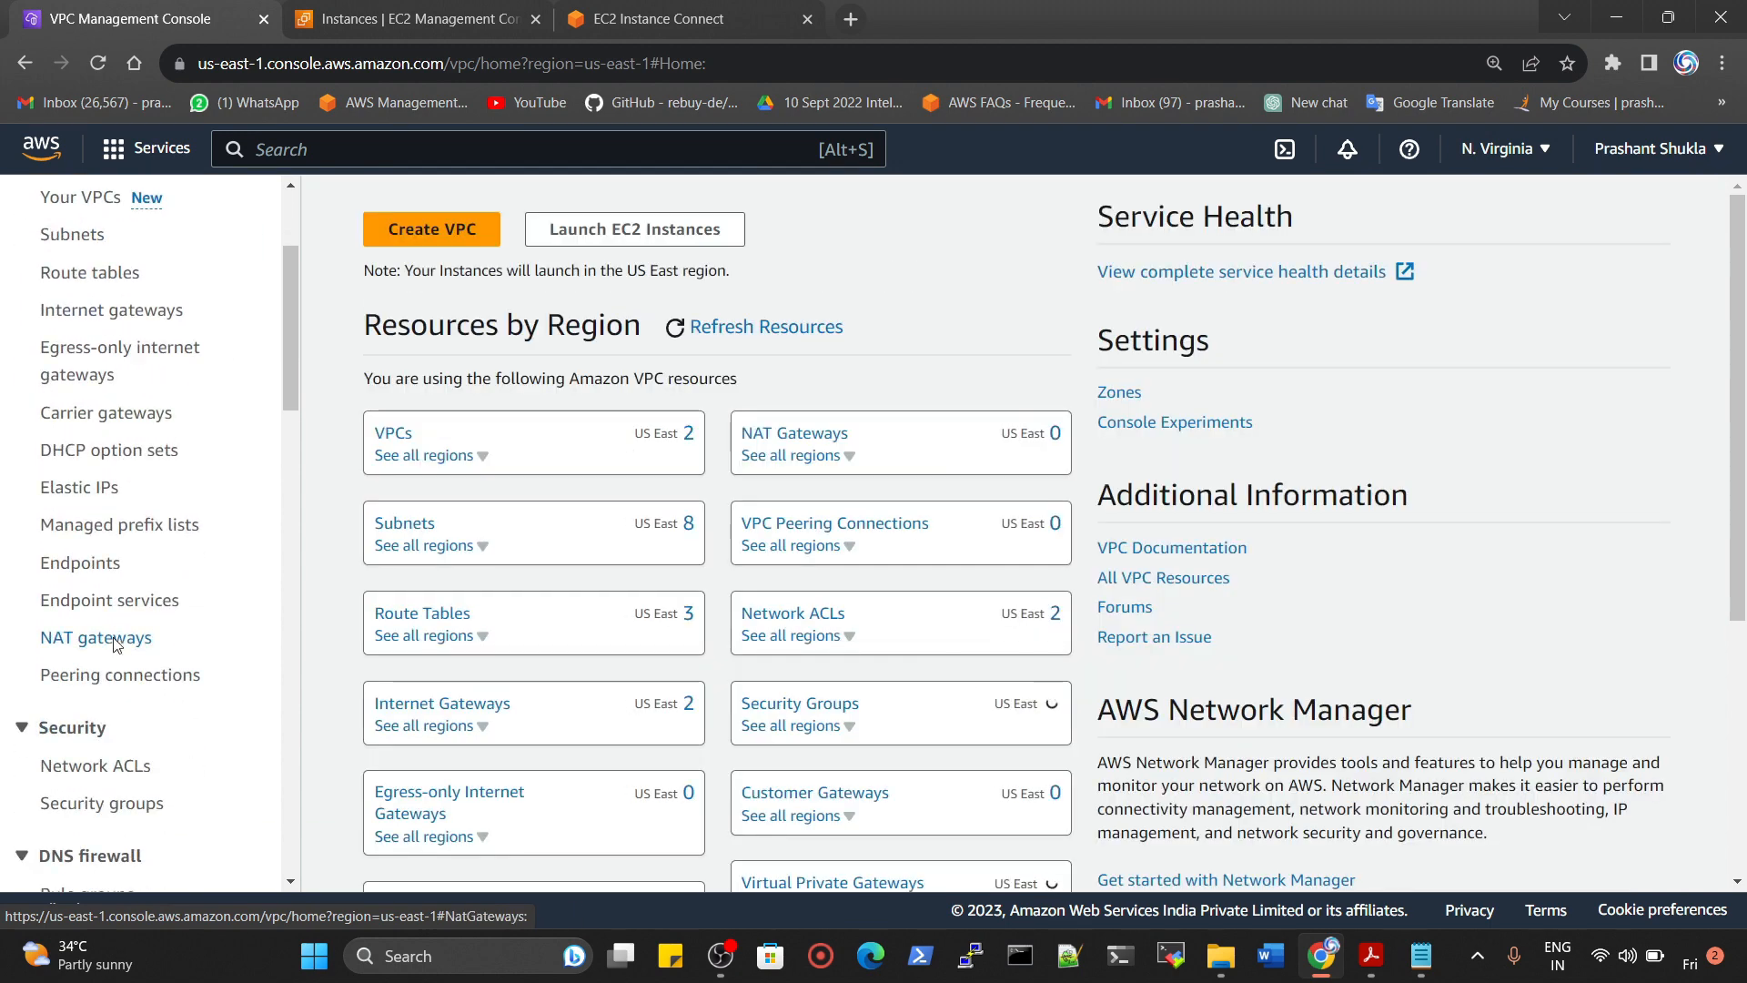
pyautogui.click(115, 645)
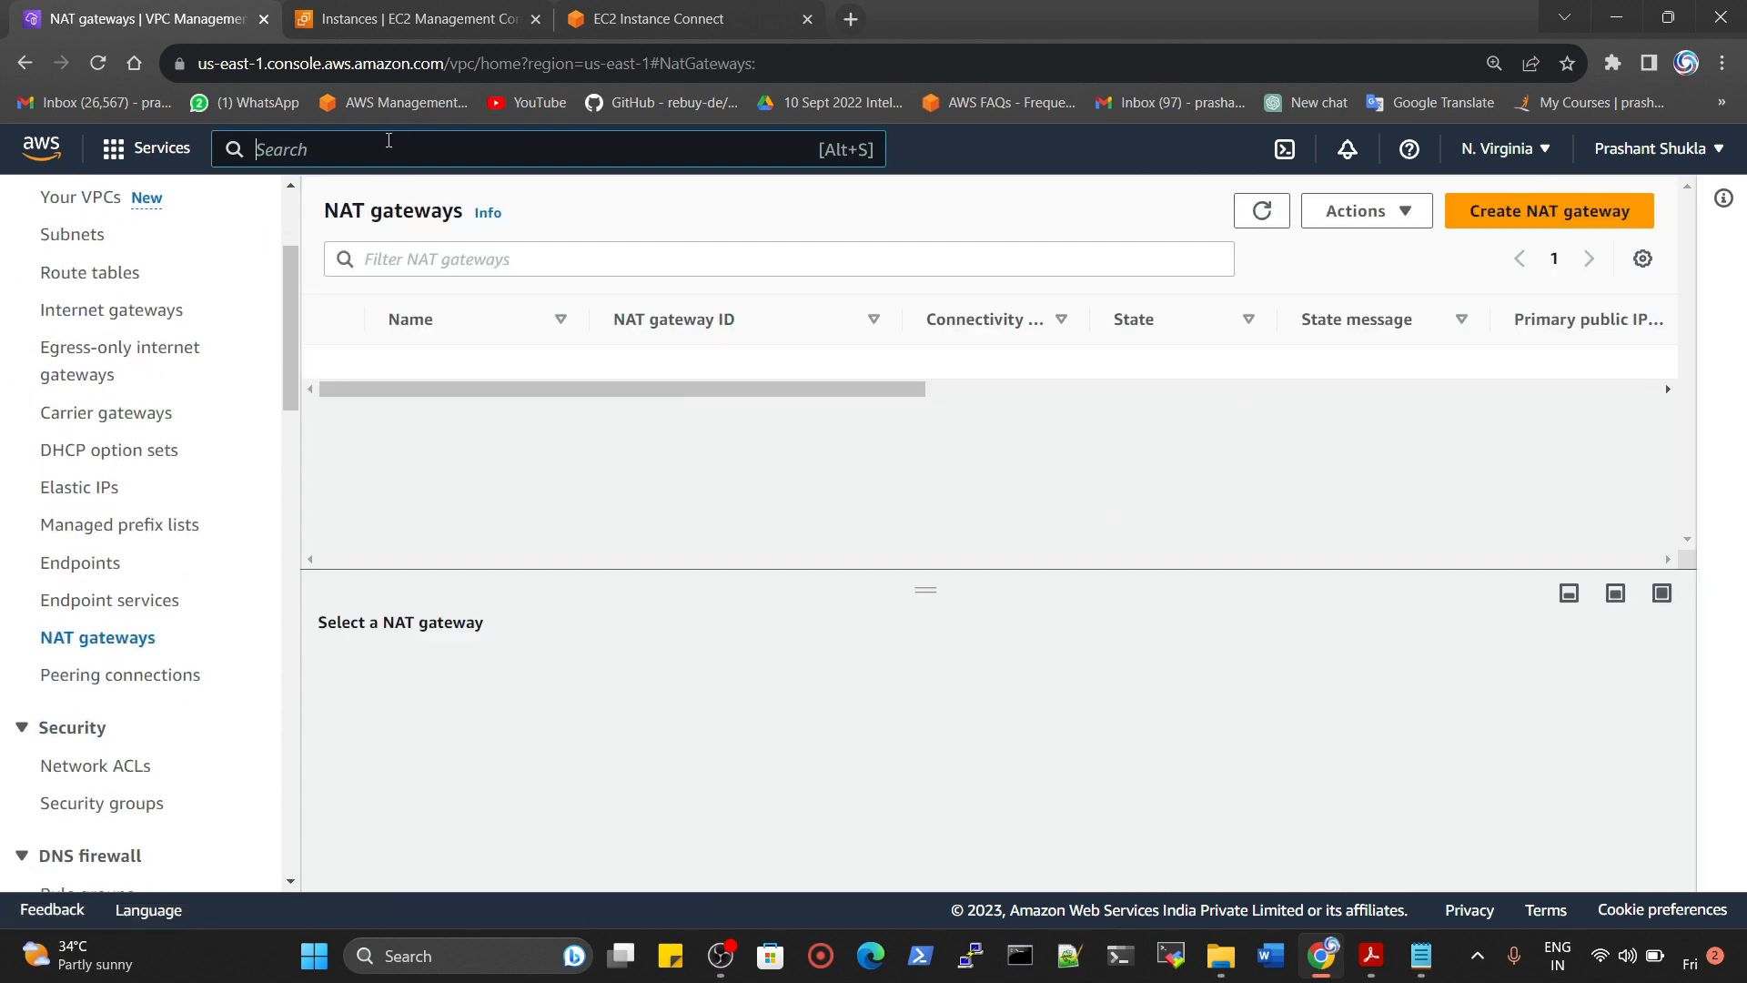
# Search the AWS console for "nat gateways" and return to the list of NAT gateways
pyautogui.write('nat')
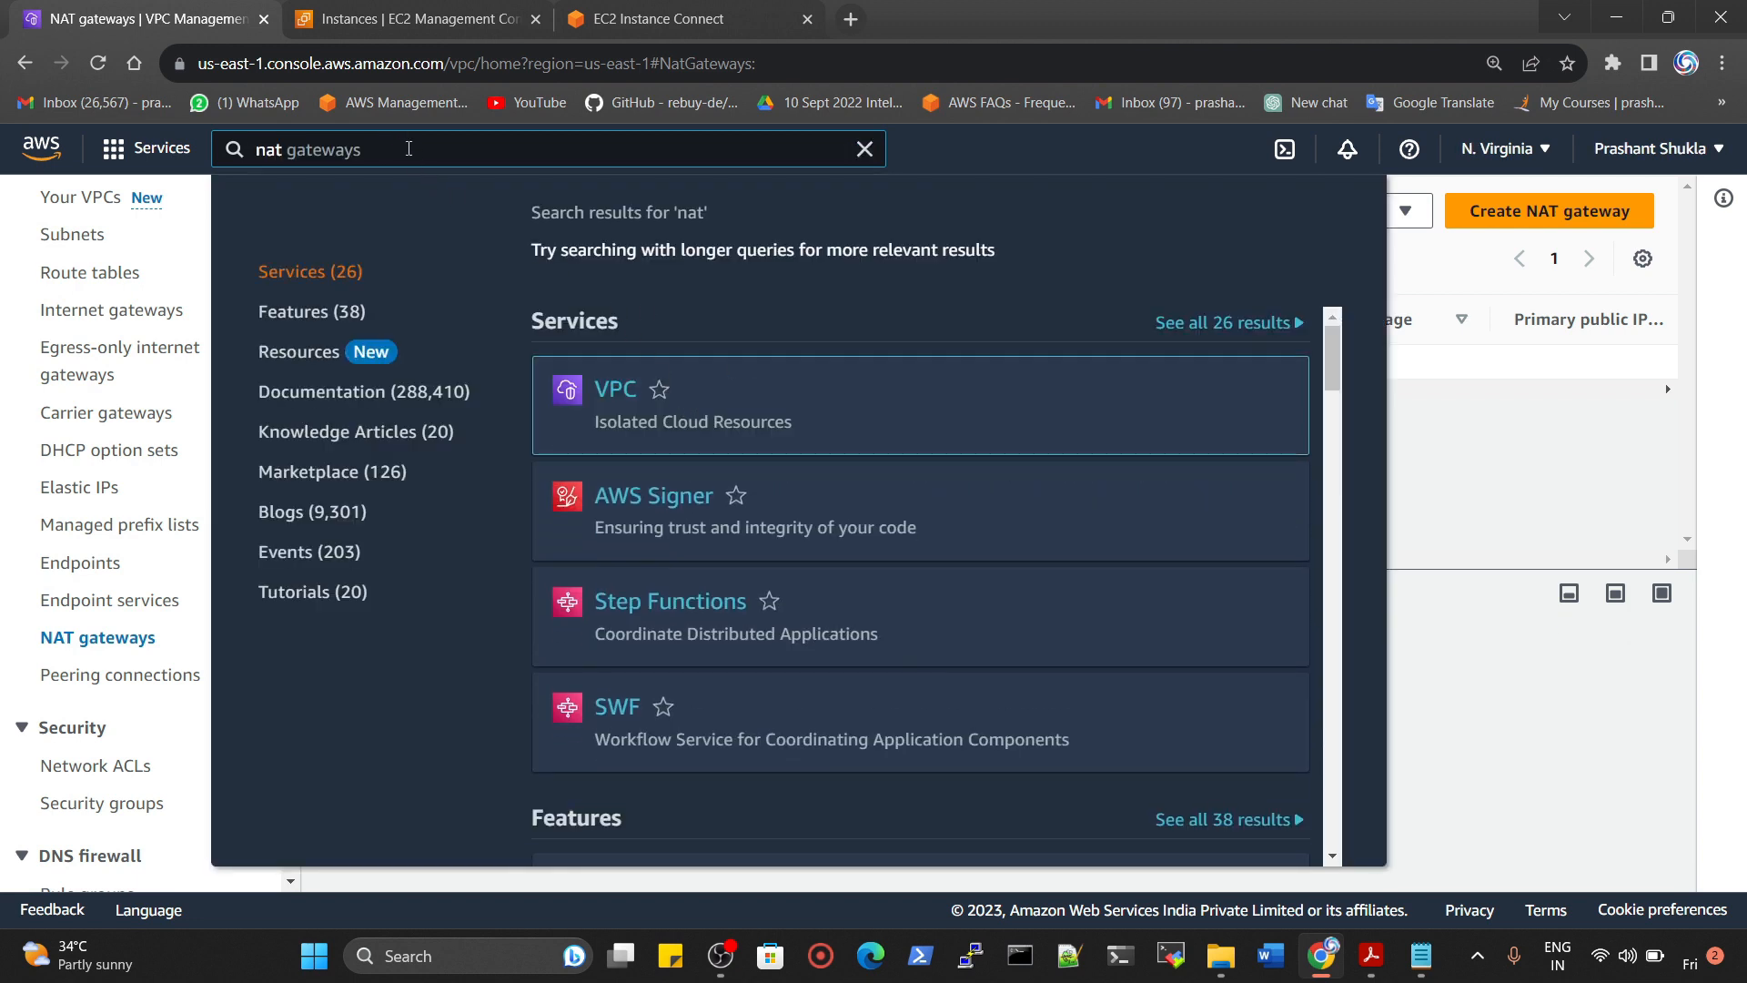
pyautogui.press('Tab')
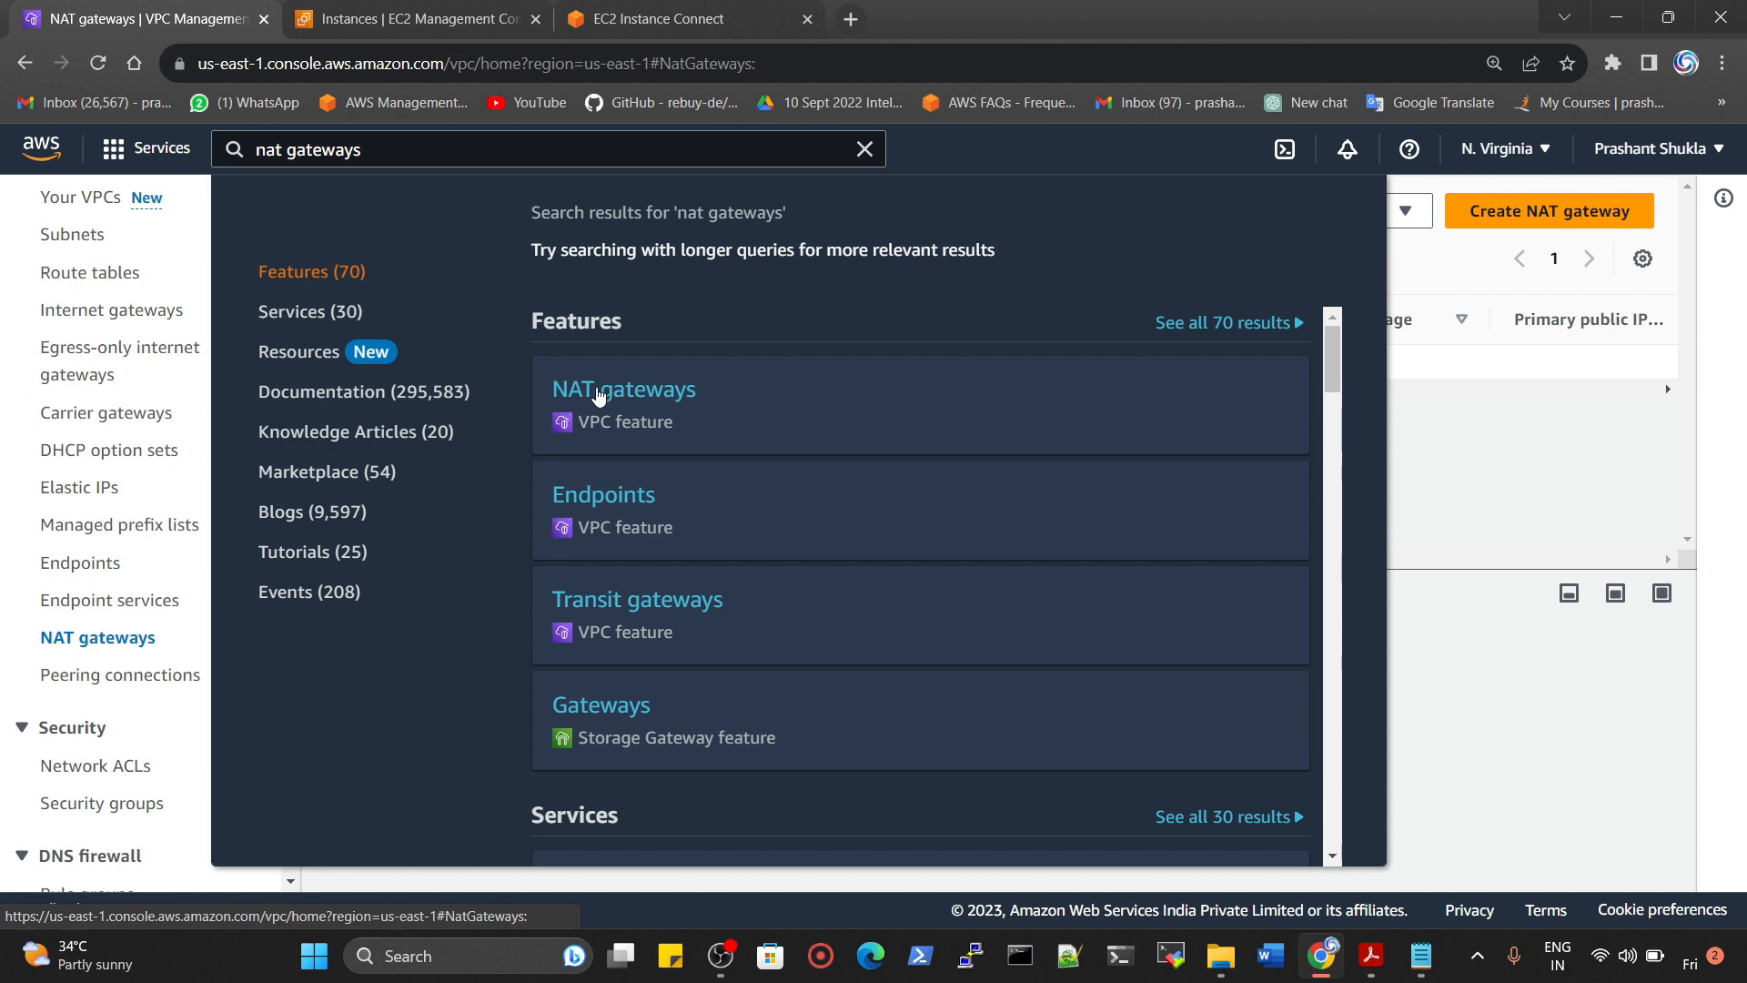
pyautogui.click(91, 644)
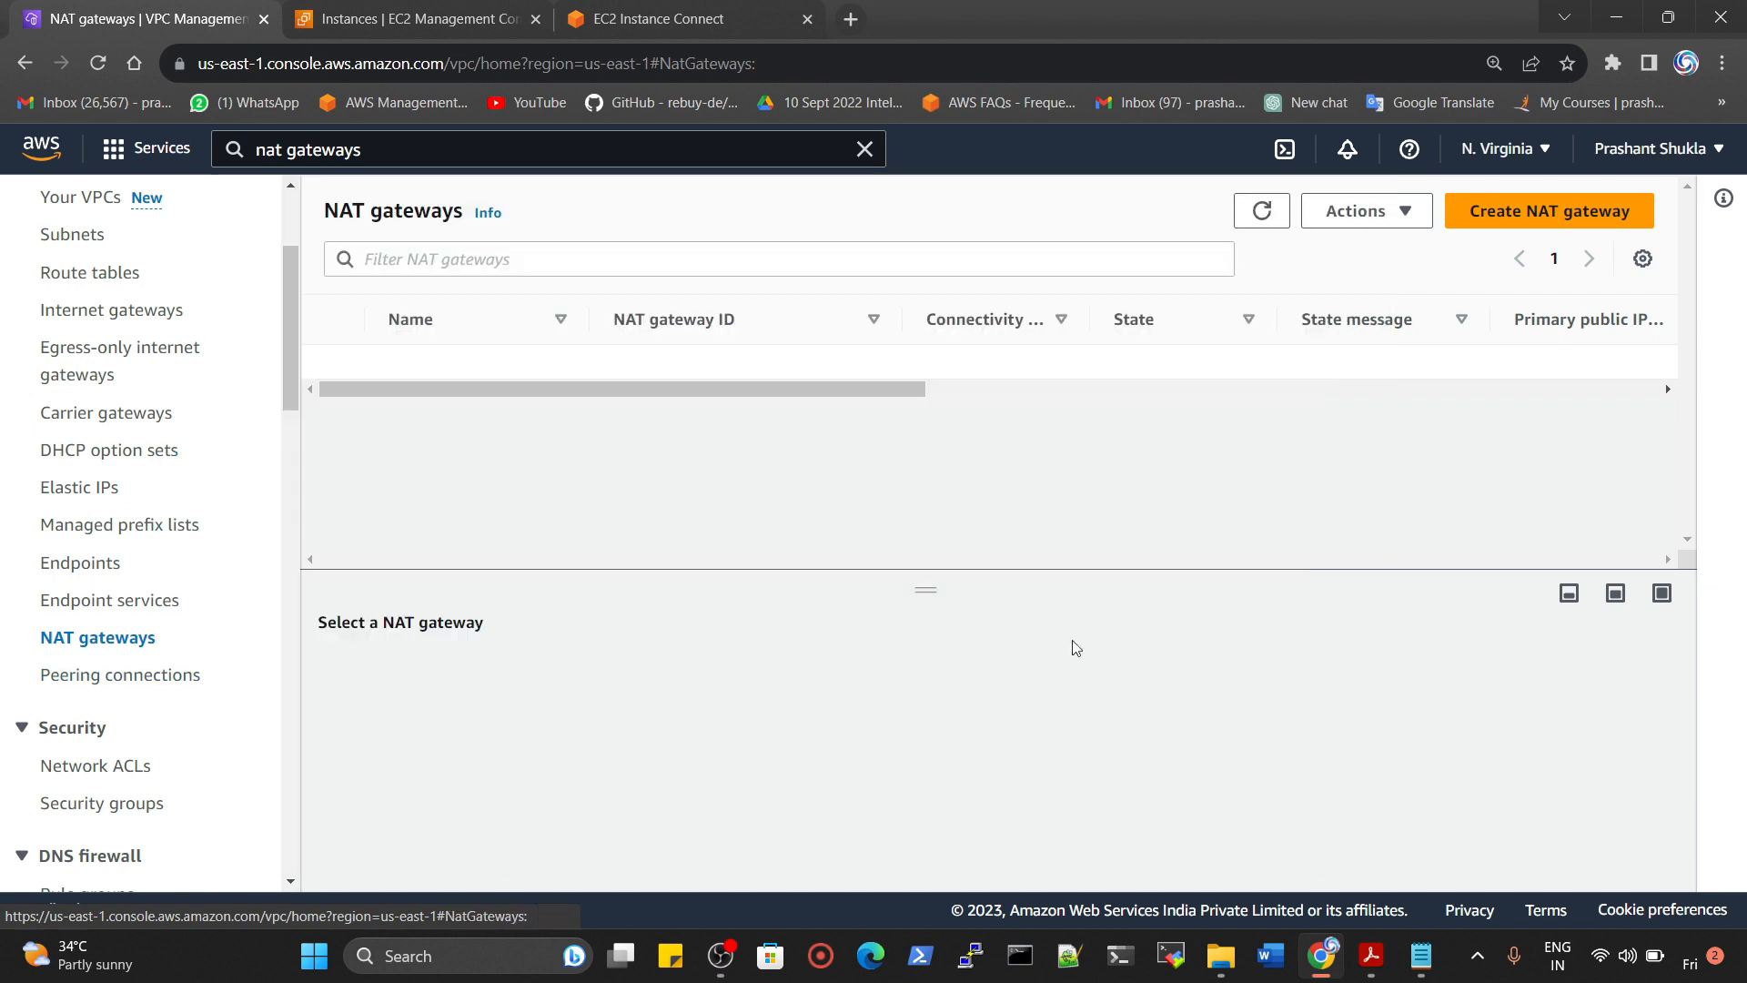
# Start creating a NAT gateway and name it my-NAT-GW
pyautogui.click(1540, 221)
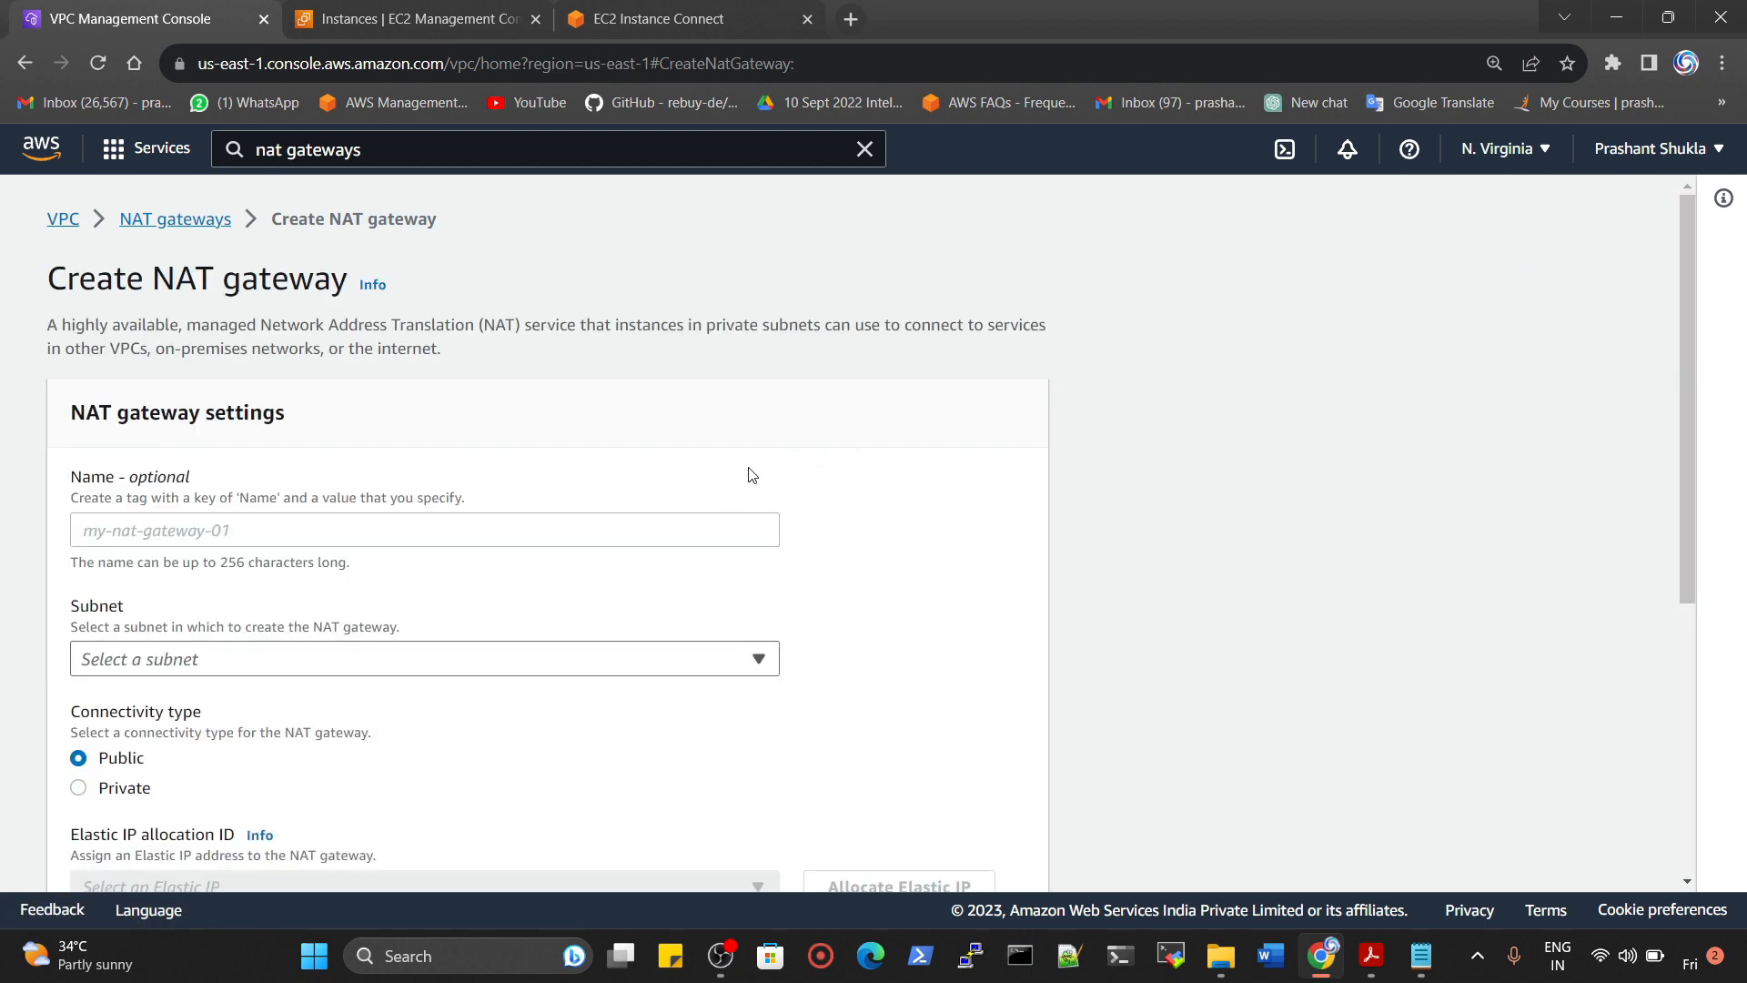
pyautogui.hotkey('ctrl', '+')
pyautogui.hotkey('ctrl', '+')
pyautogui.hotkey('ctrl', '-')
pyautogui.scroll(-2, 418, 472)
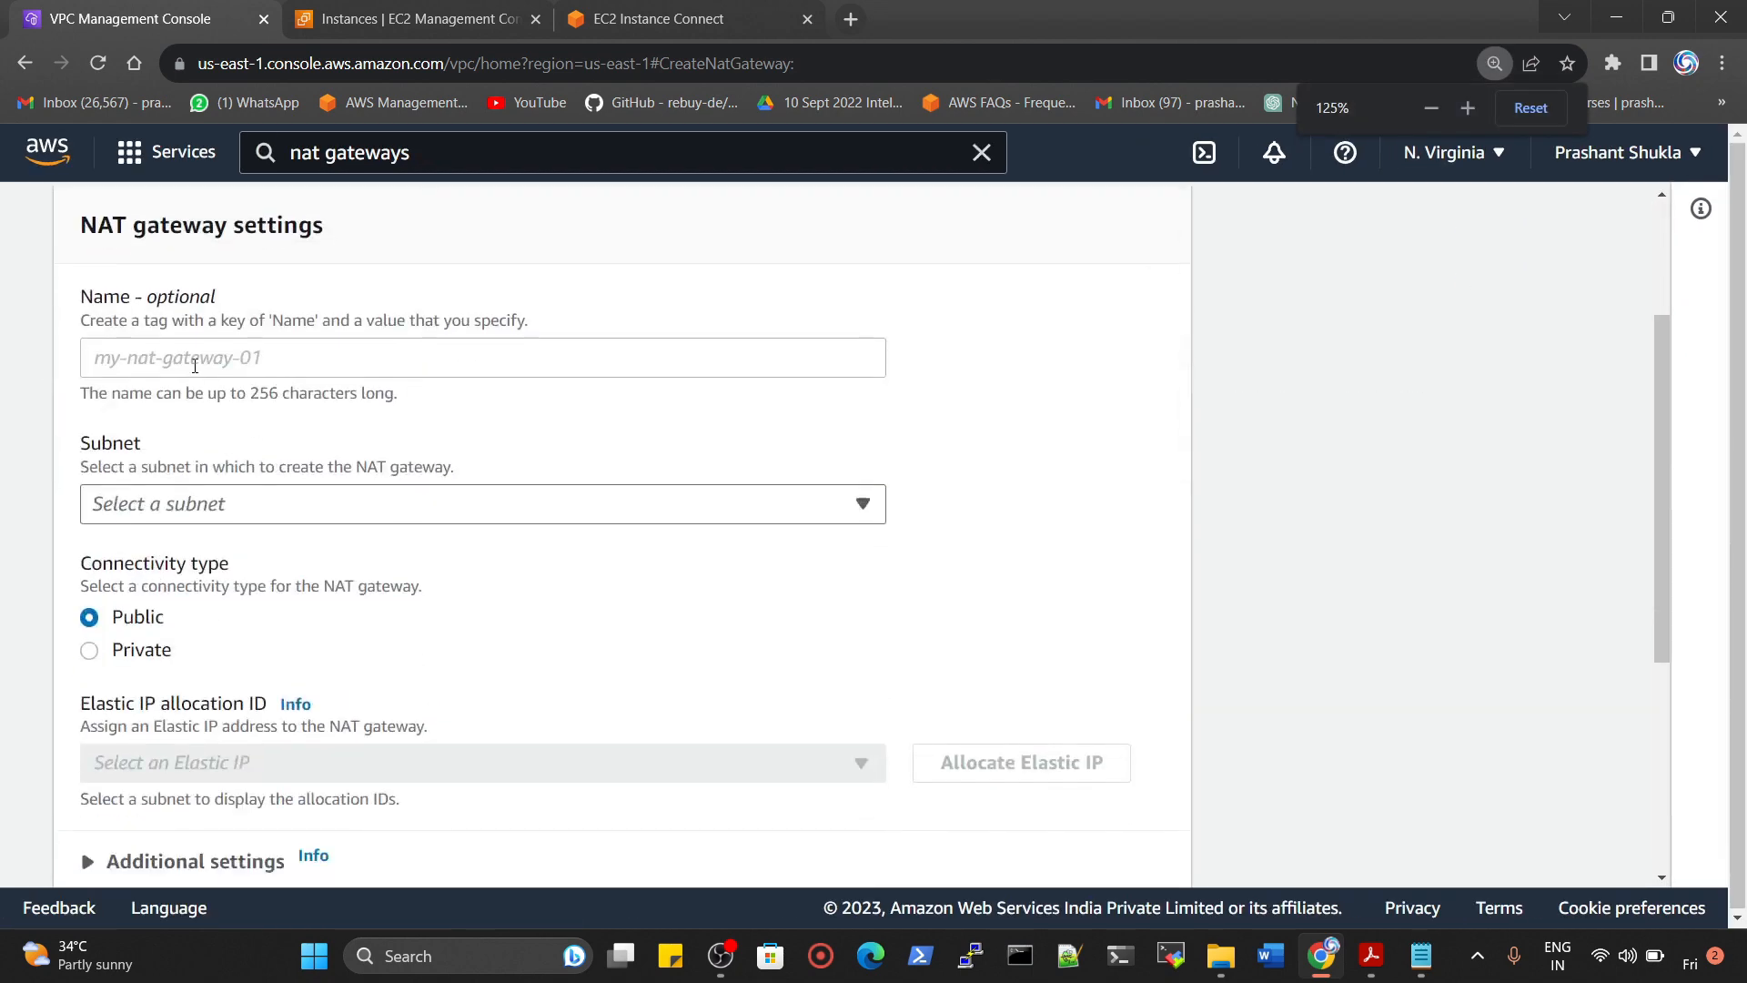
pyautogui.click(195, 365)
pyautogui.hotkey('ctrl', '+')
pyautogui.write('m')
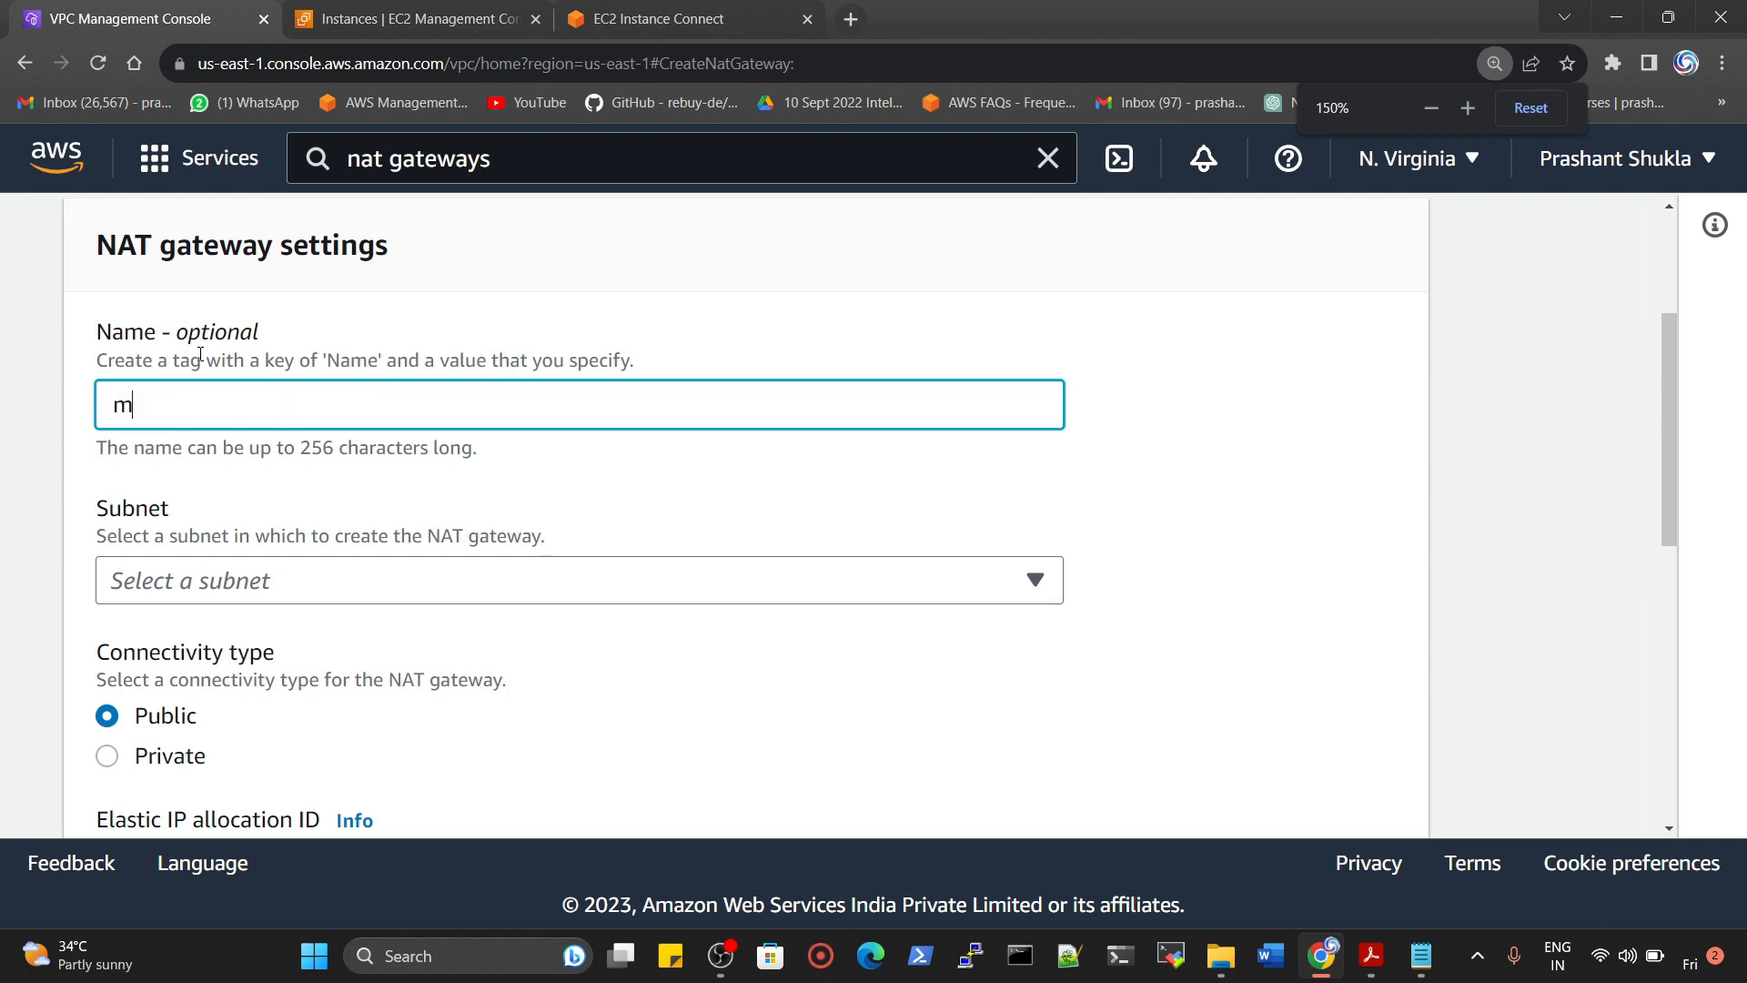
pyautogui.write('y-NA')
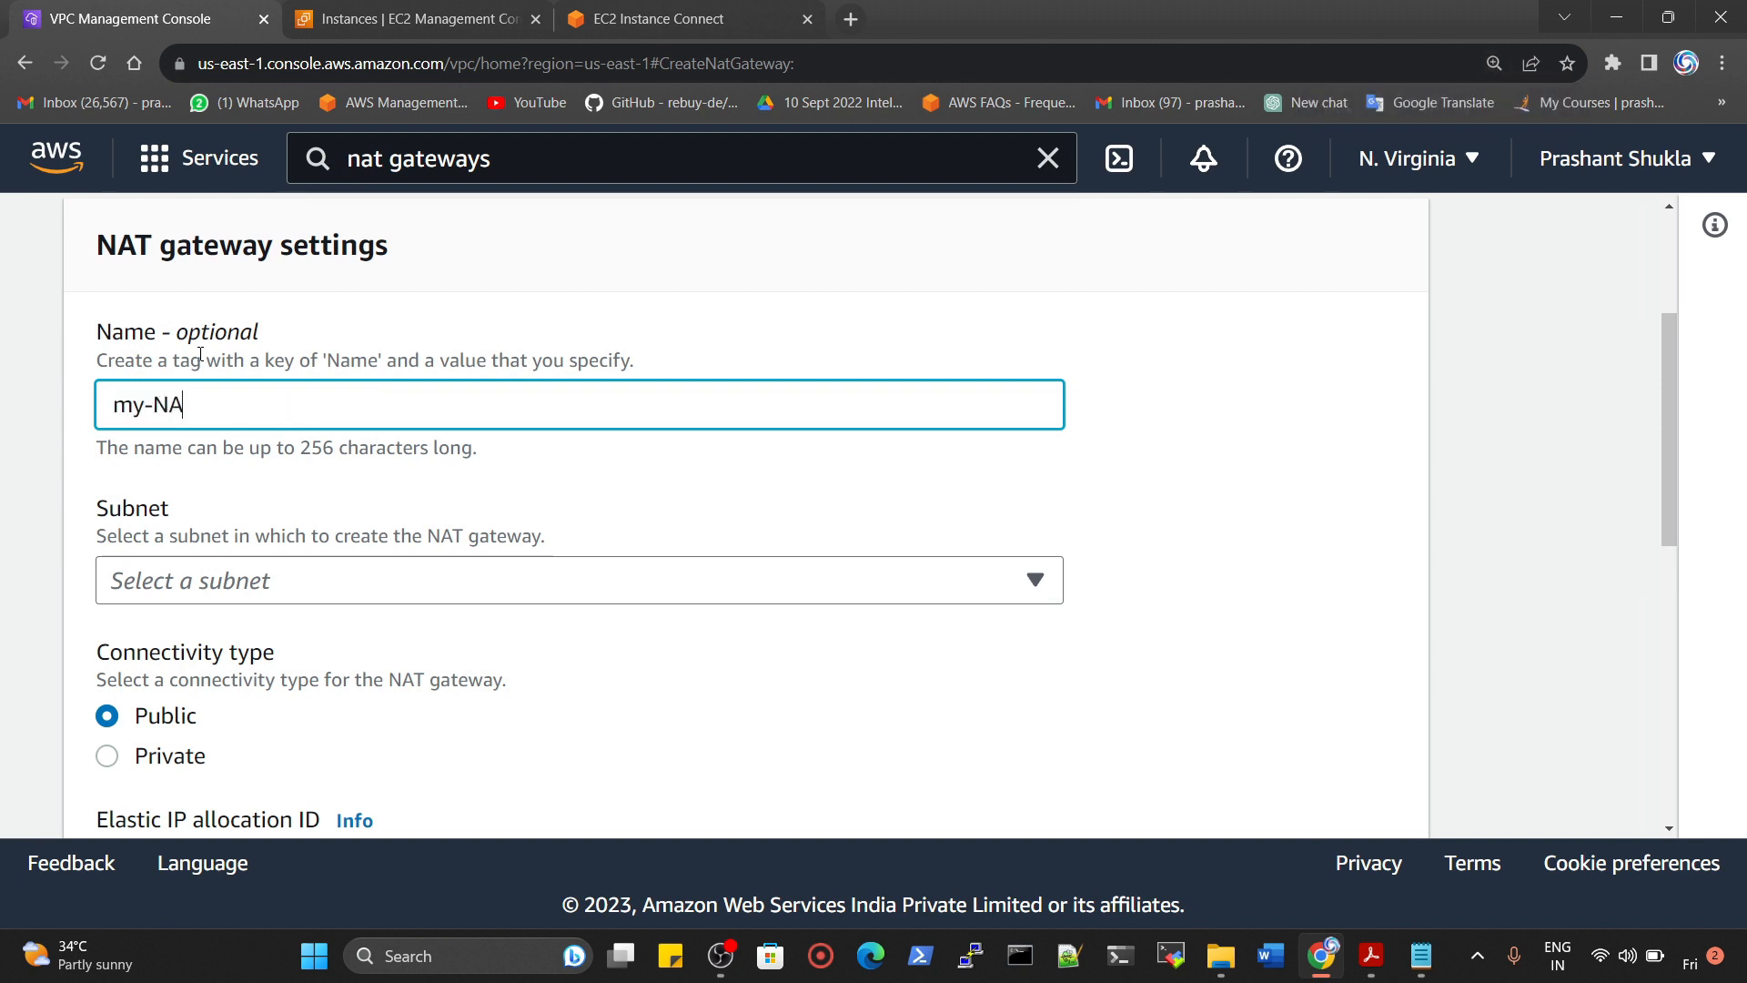
pyautogui.write('T')
pyautogui.press('BackSpace')
pyautogui.press('BackSpace')
pyautogui.write('TW')
pyautogui.press('BackSpace')
pyautogui.write('AT-GW')
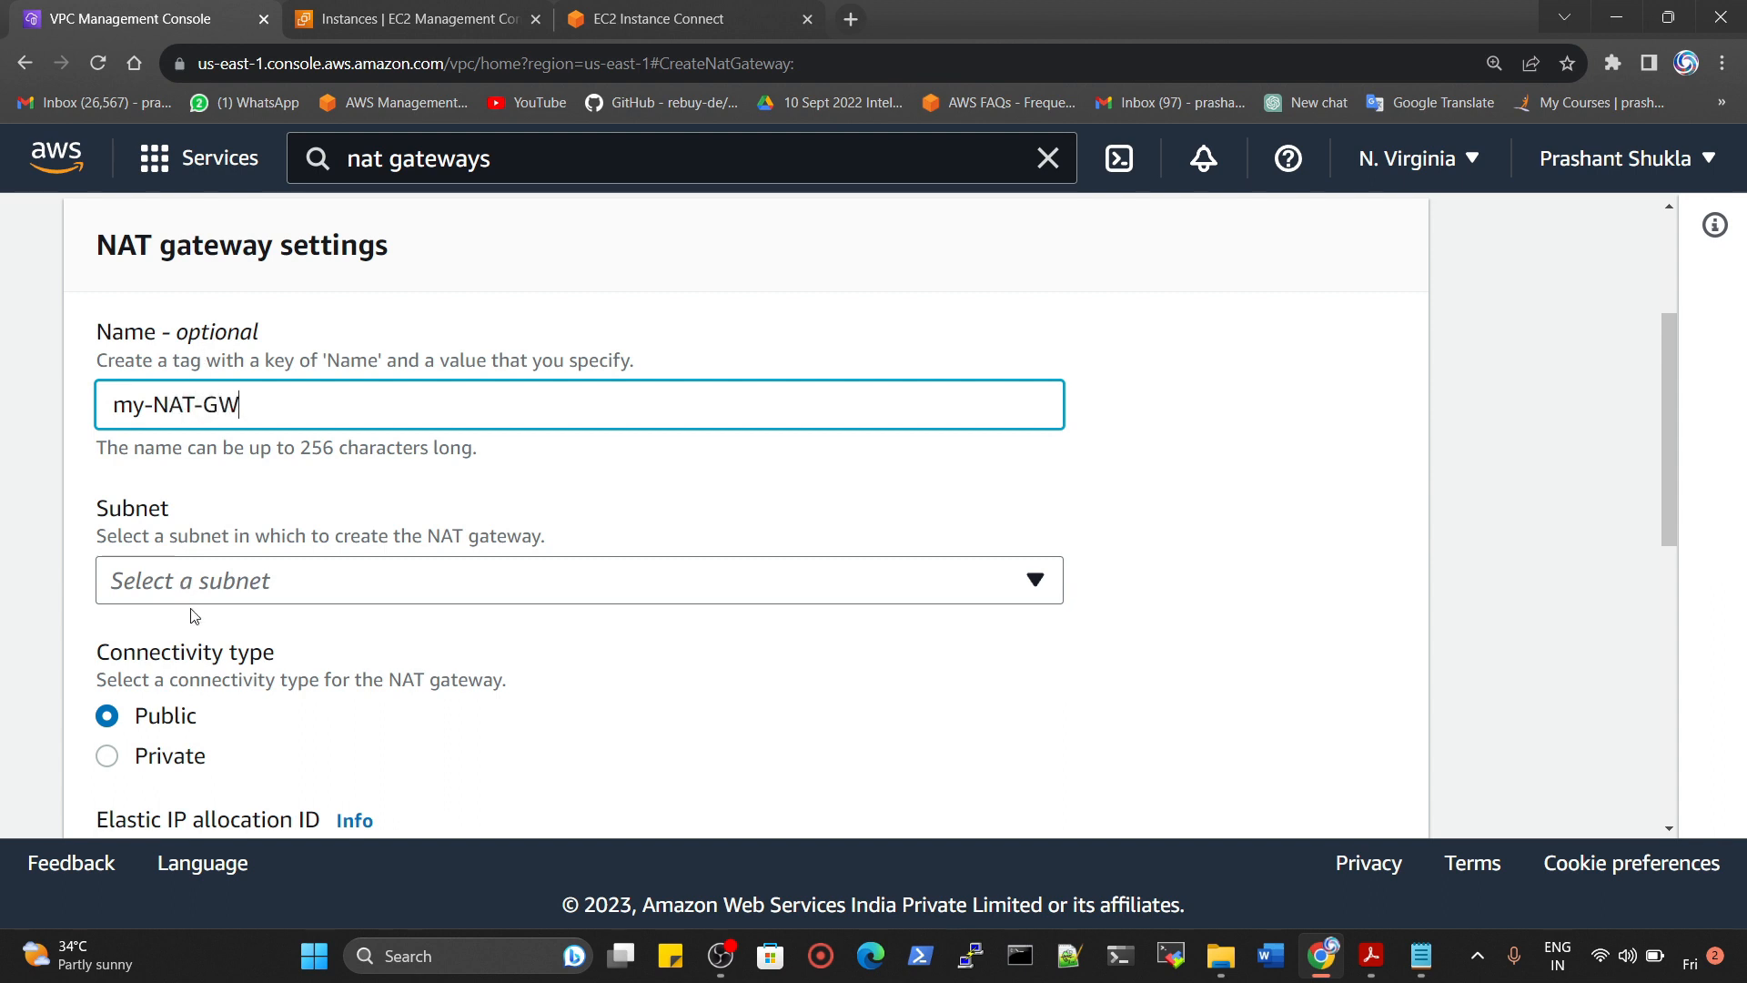
# Place the NAT gateway in the myPublic subnet, keeping the Public connectivity type
pyautogui.click(243, 585)
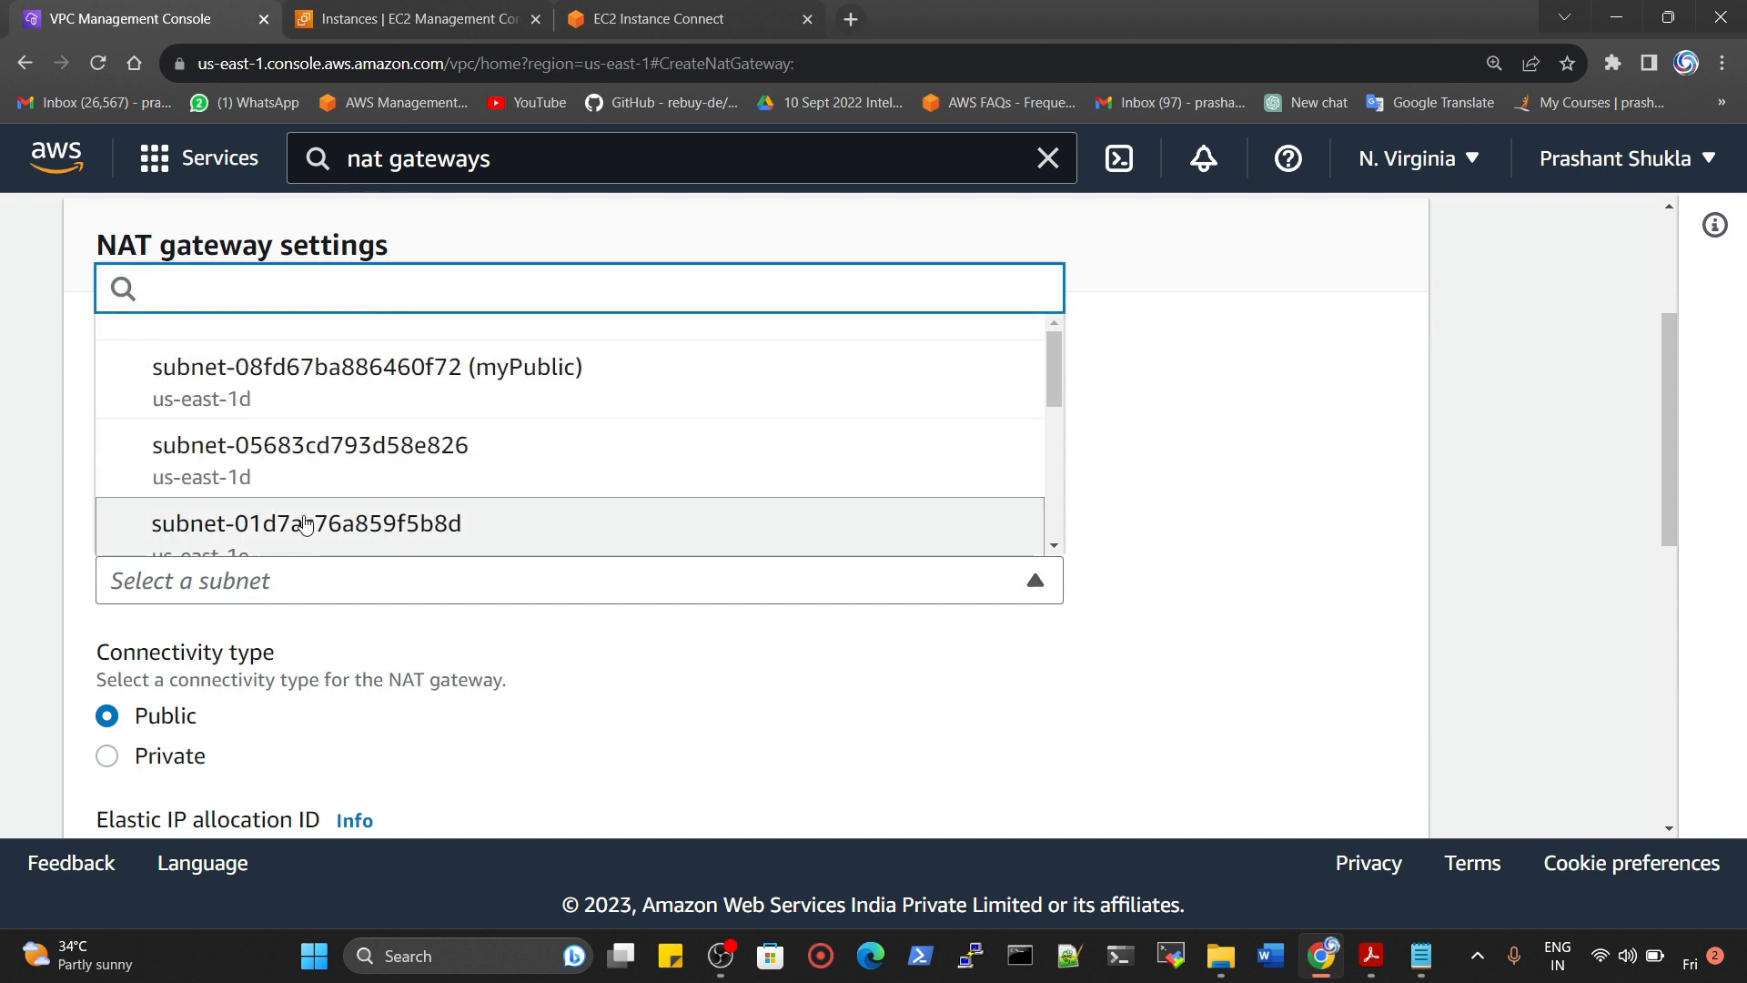
pyautogui.click(389, 375)
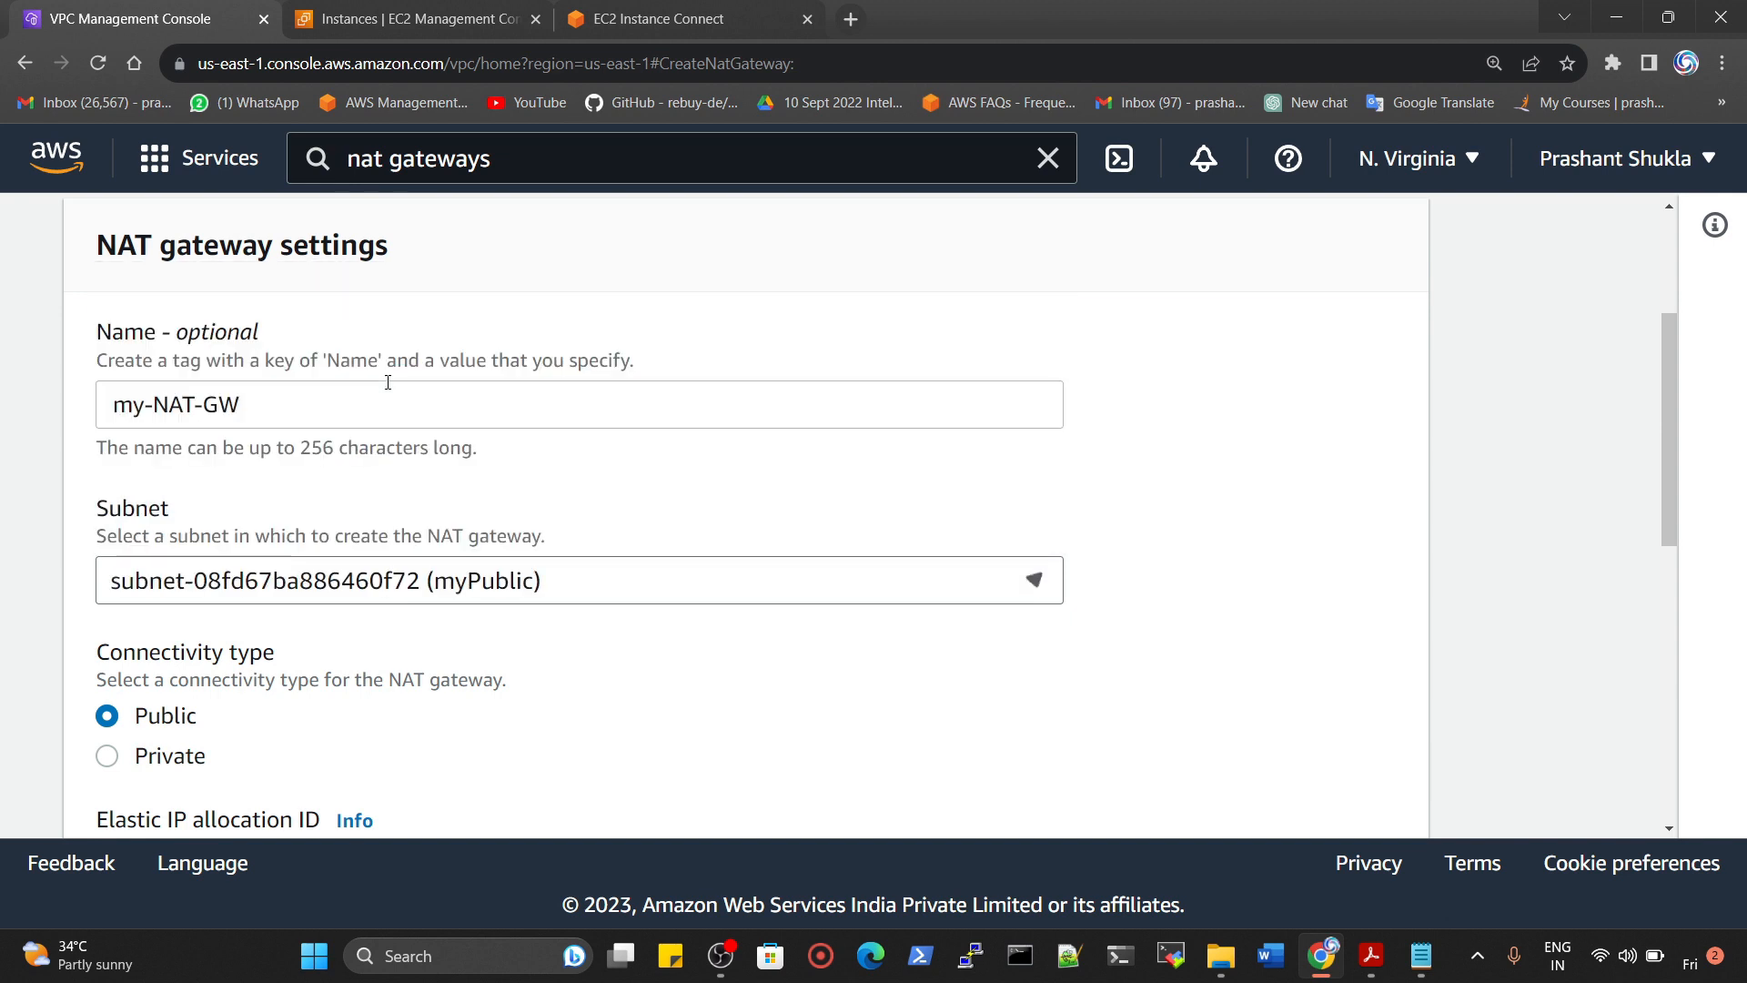
pyautogui.scroll(-1, 591, 599)
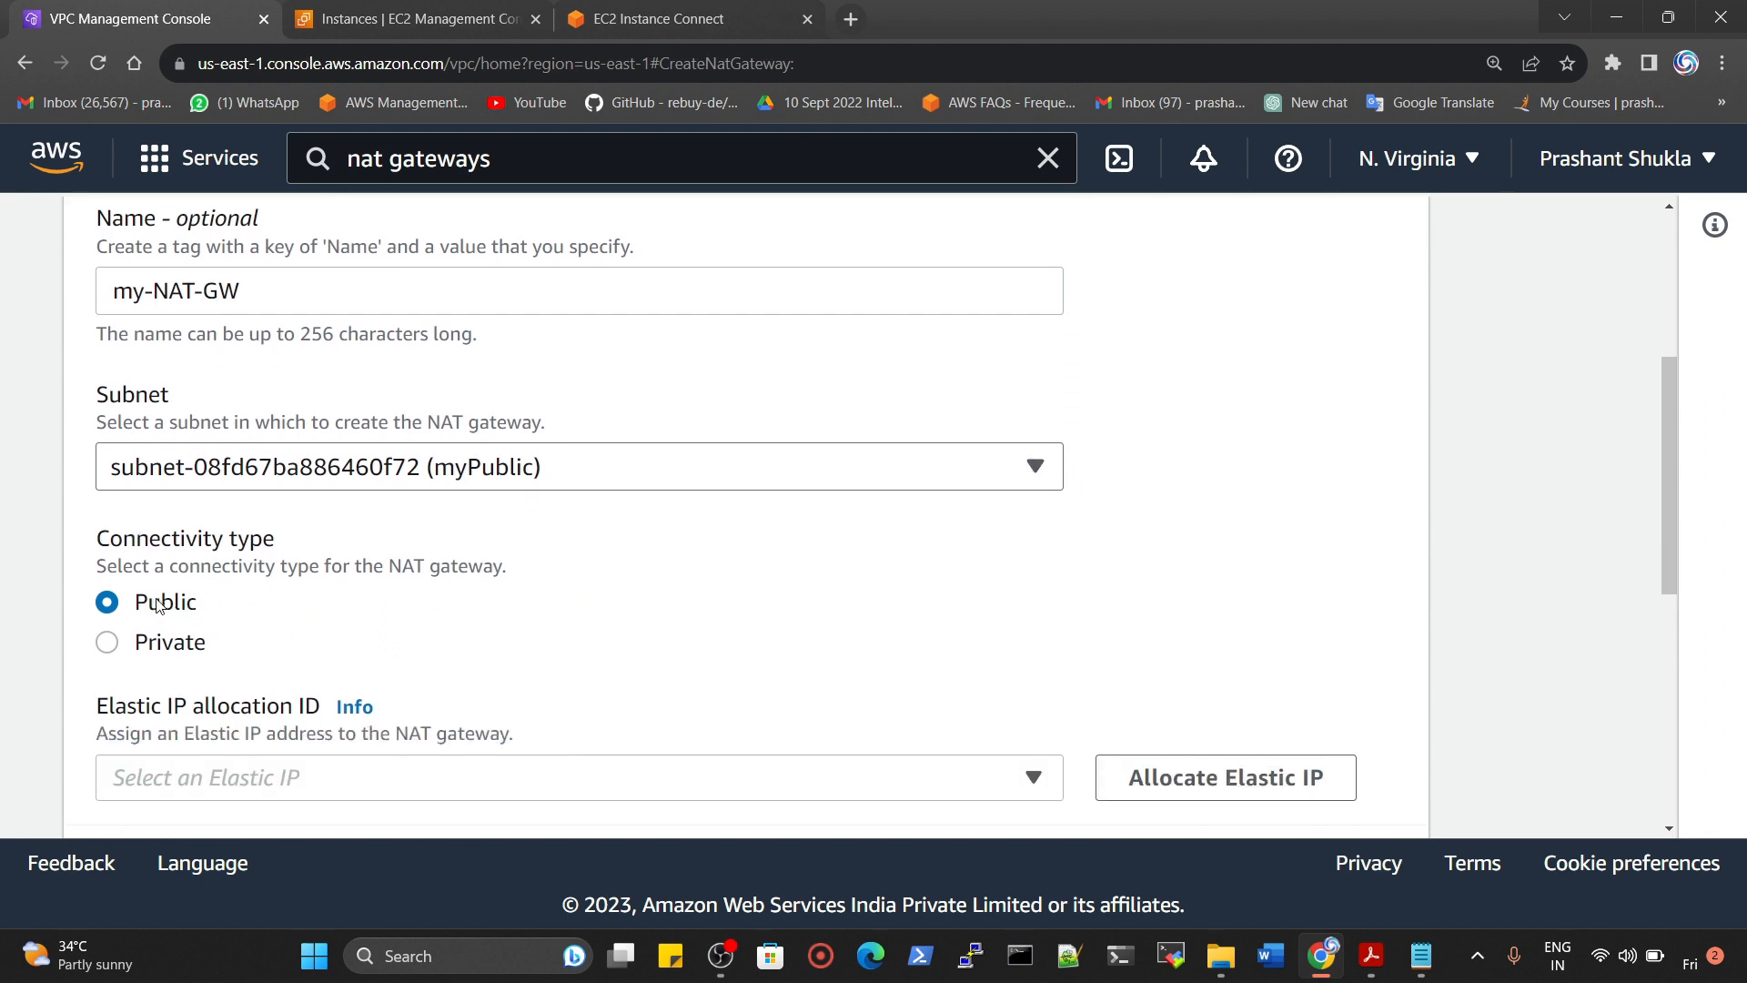
pyautogui.scroll(-1, 111, 603)
pyautogui.scroll(-2, 109, 600)
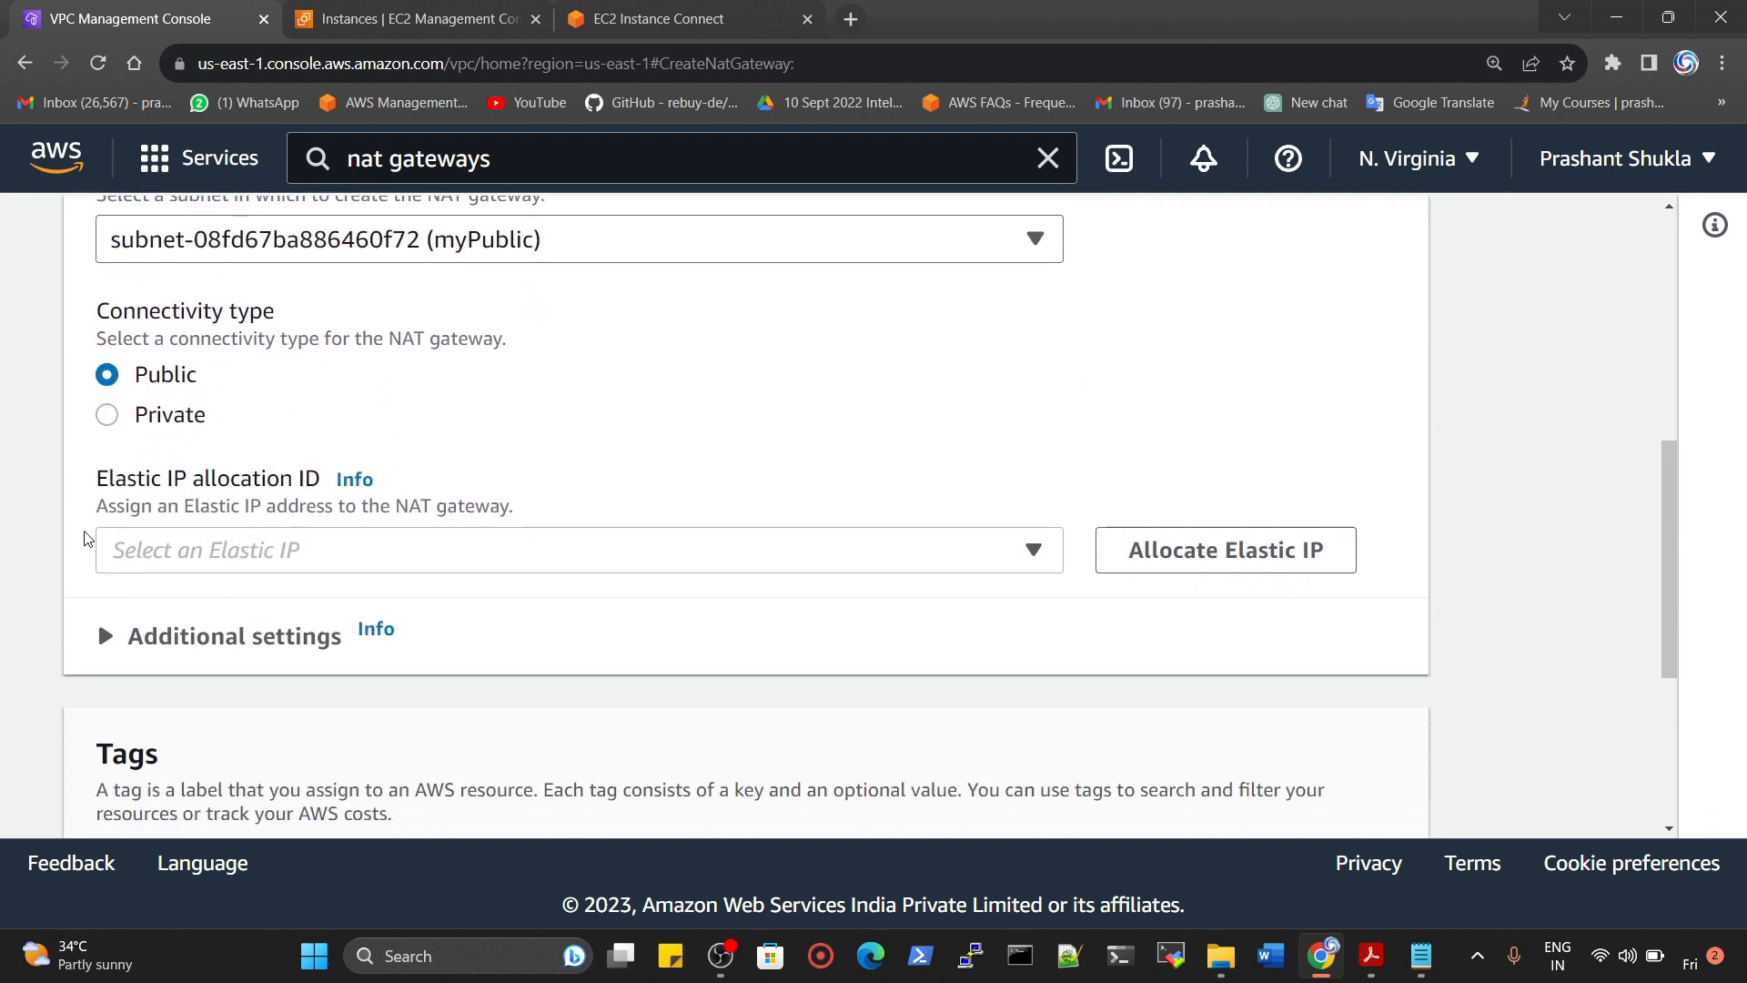
# Allocate a new Elastic IP address for my-NAT-GW and create the NAT gateway
pyautogui.click(218, 550)
pyautogui.click(1197, 550)
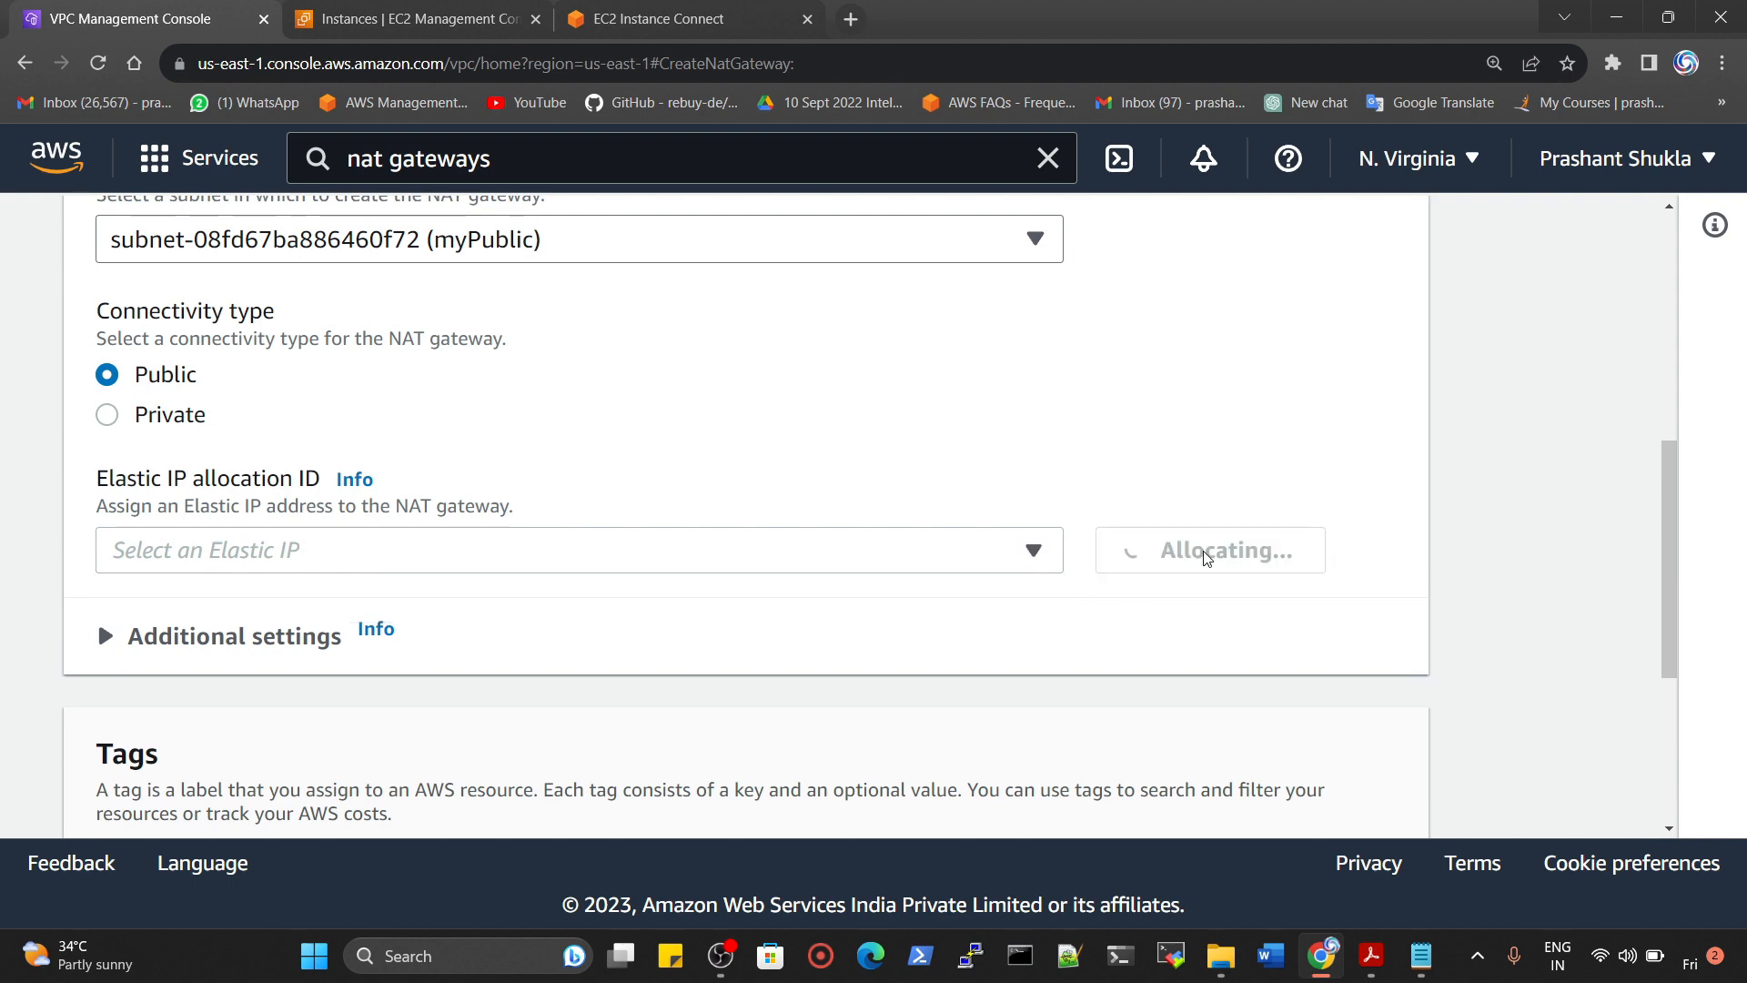
pyautogui.scroll(-2, 1183, 553)
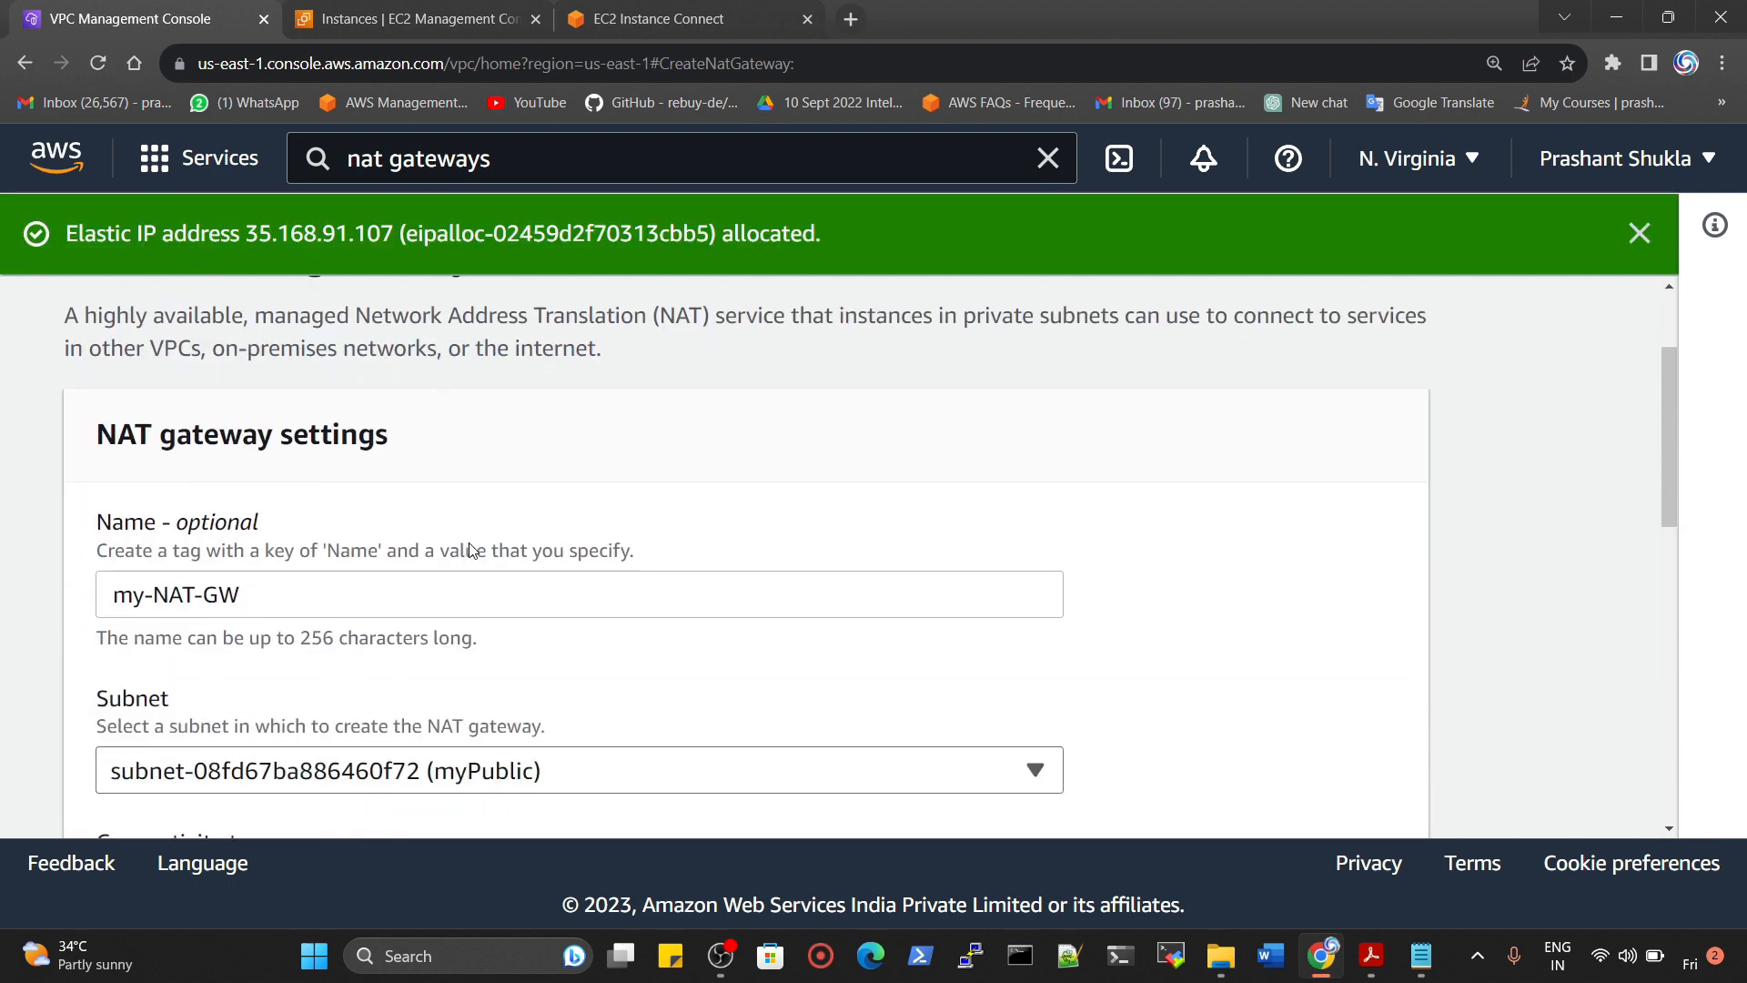
pyautogui.scroll(-5, 471, 556)
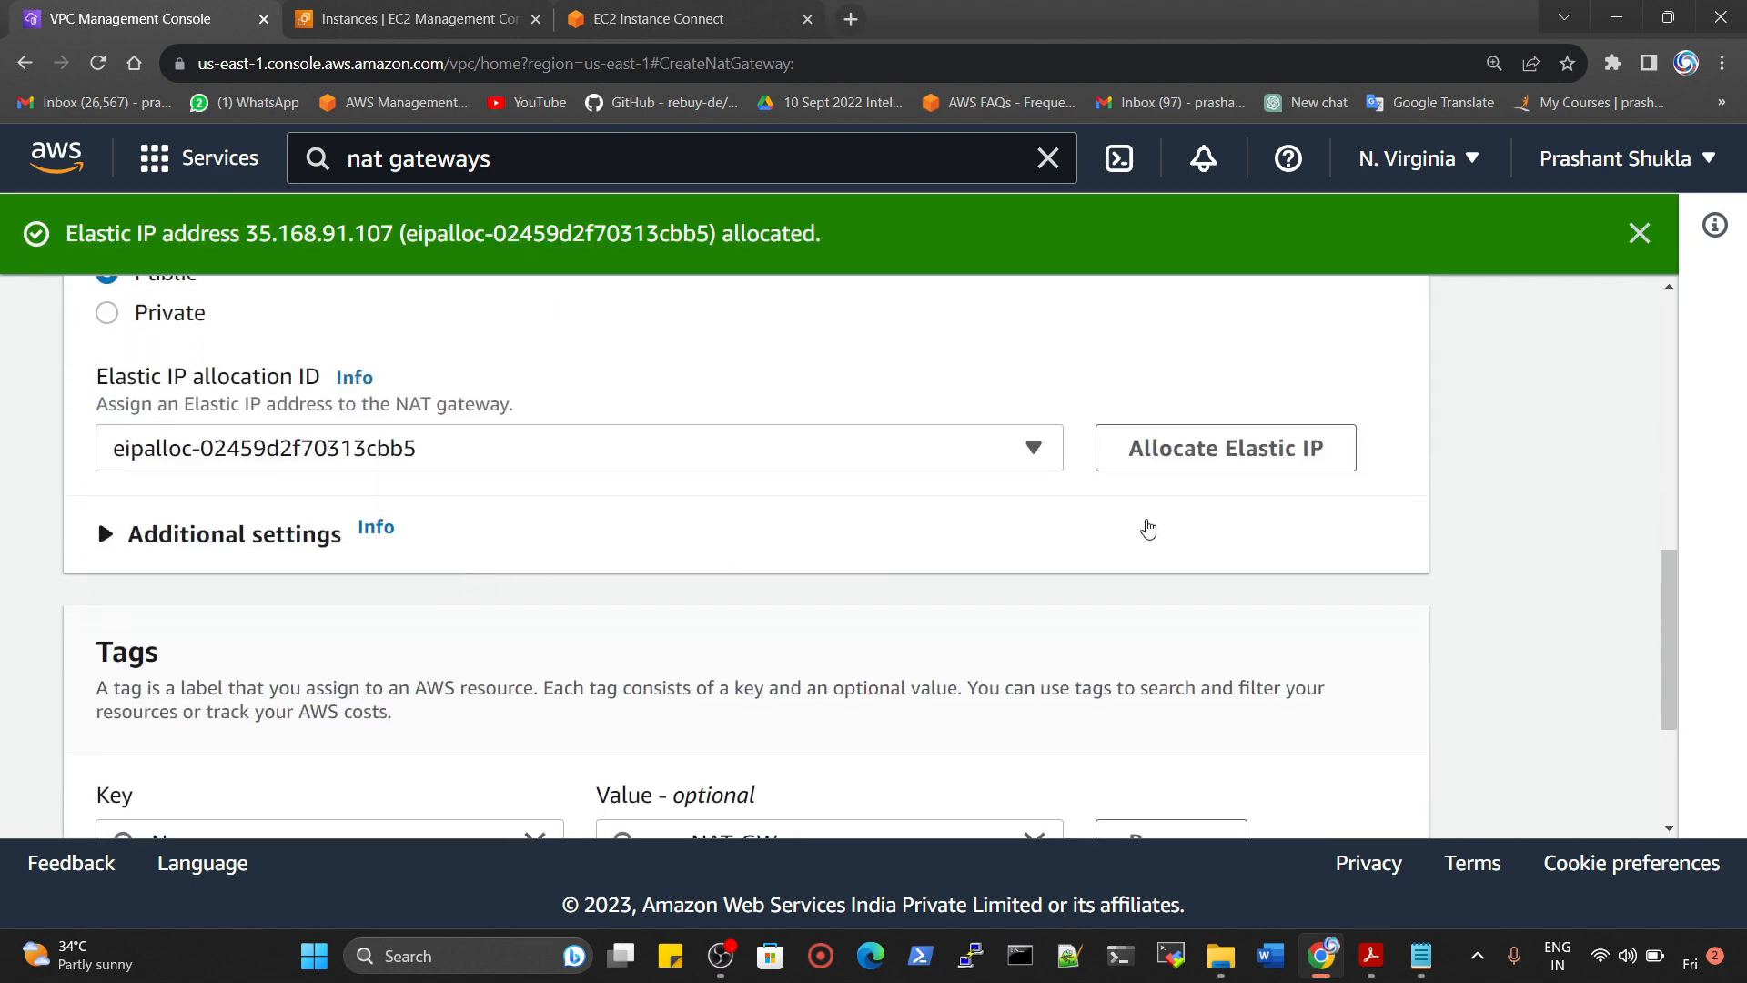
pyautogui.scroll(-2, 801, 547)
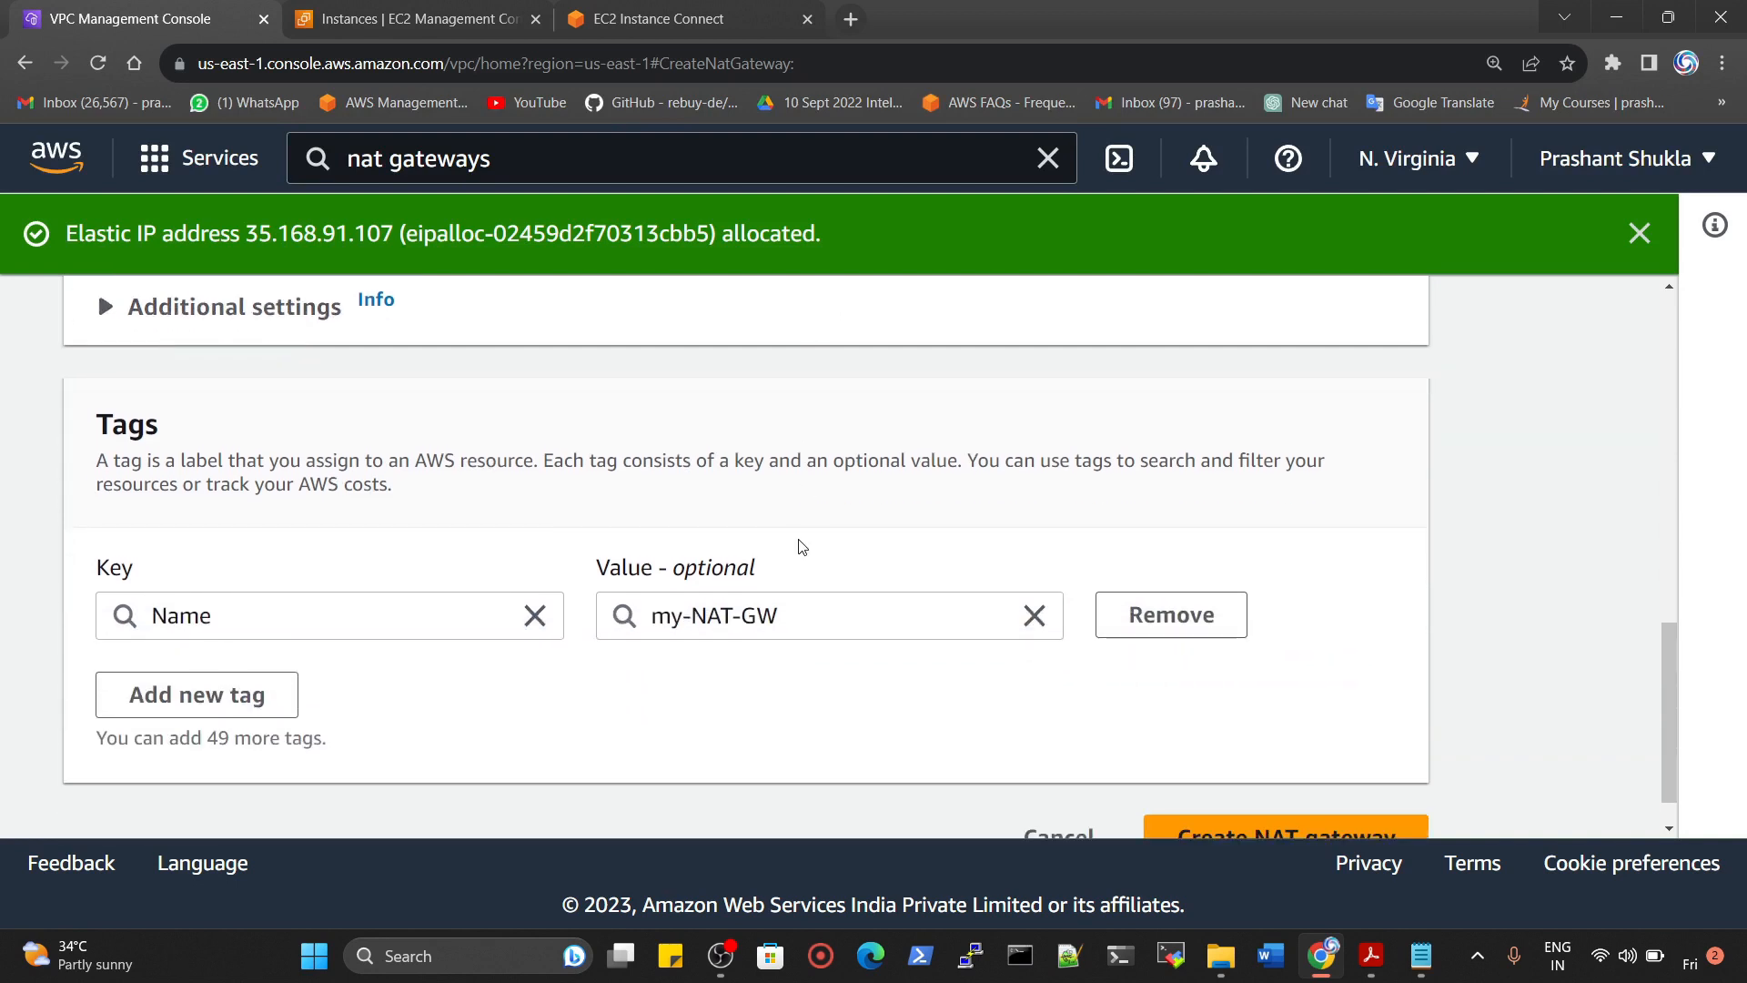
pyautogui.scroll(-1, 819, 556)
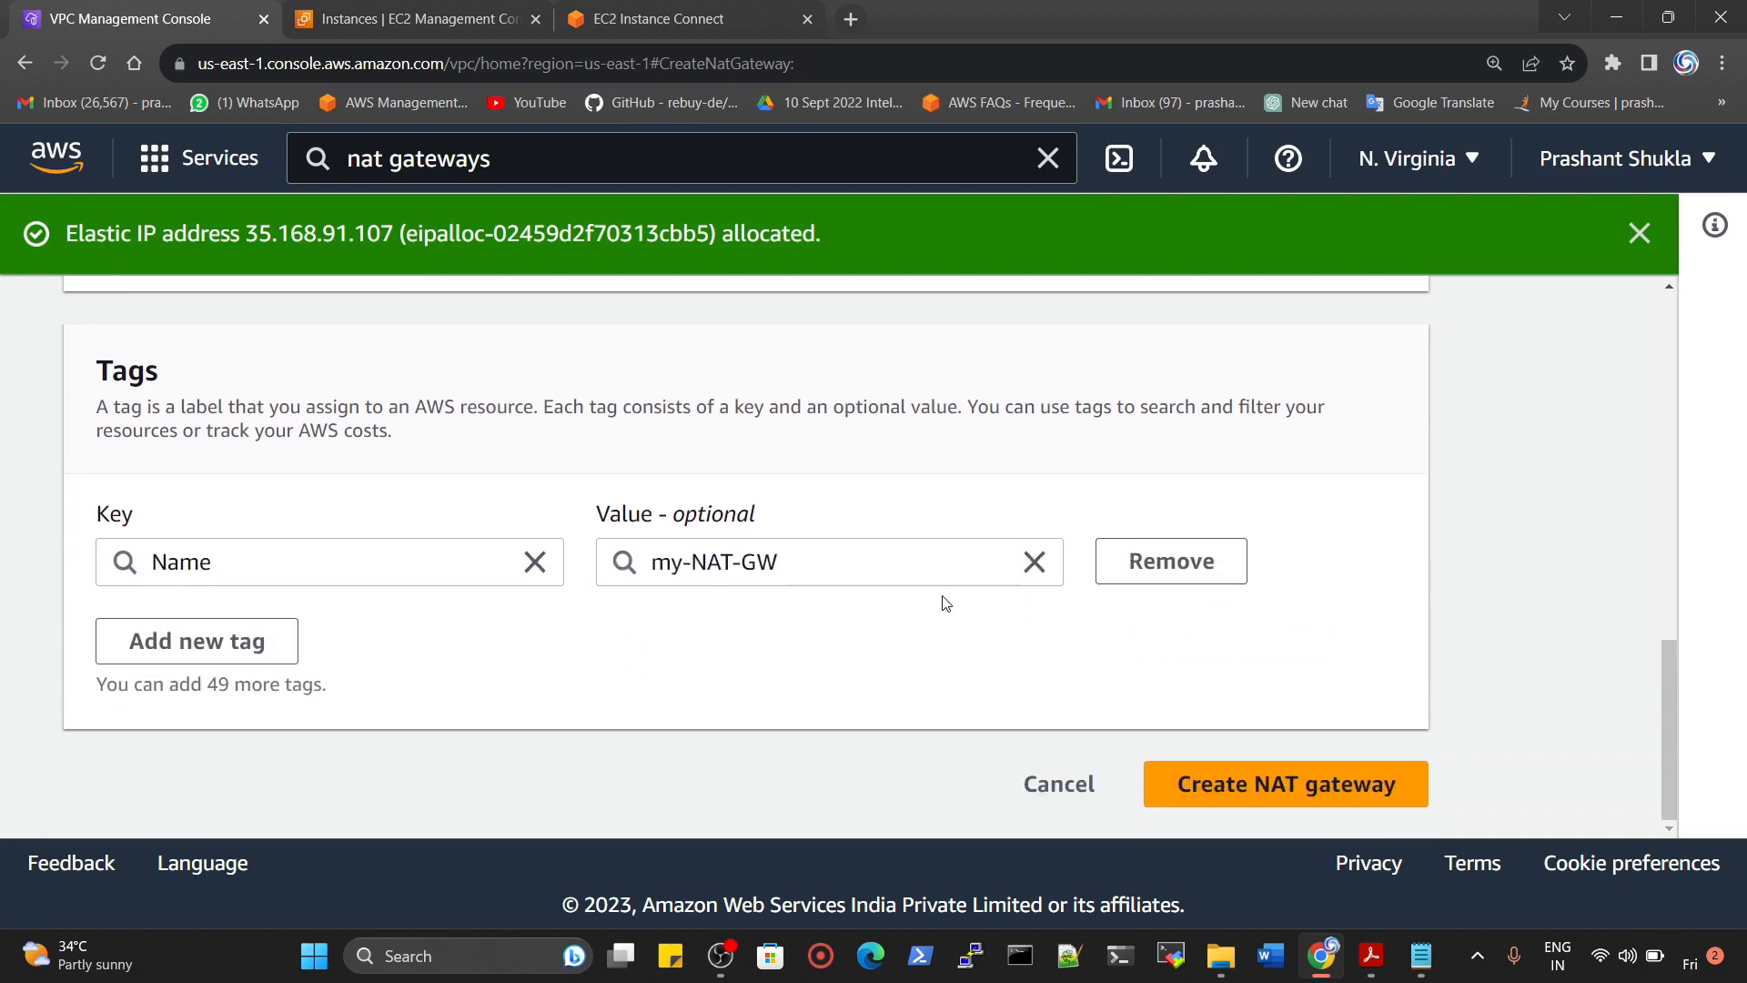
pyautogui.click(1286, 788)
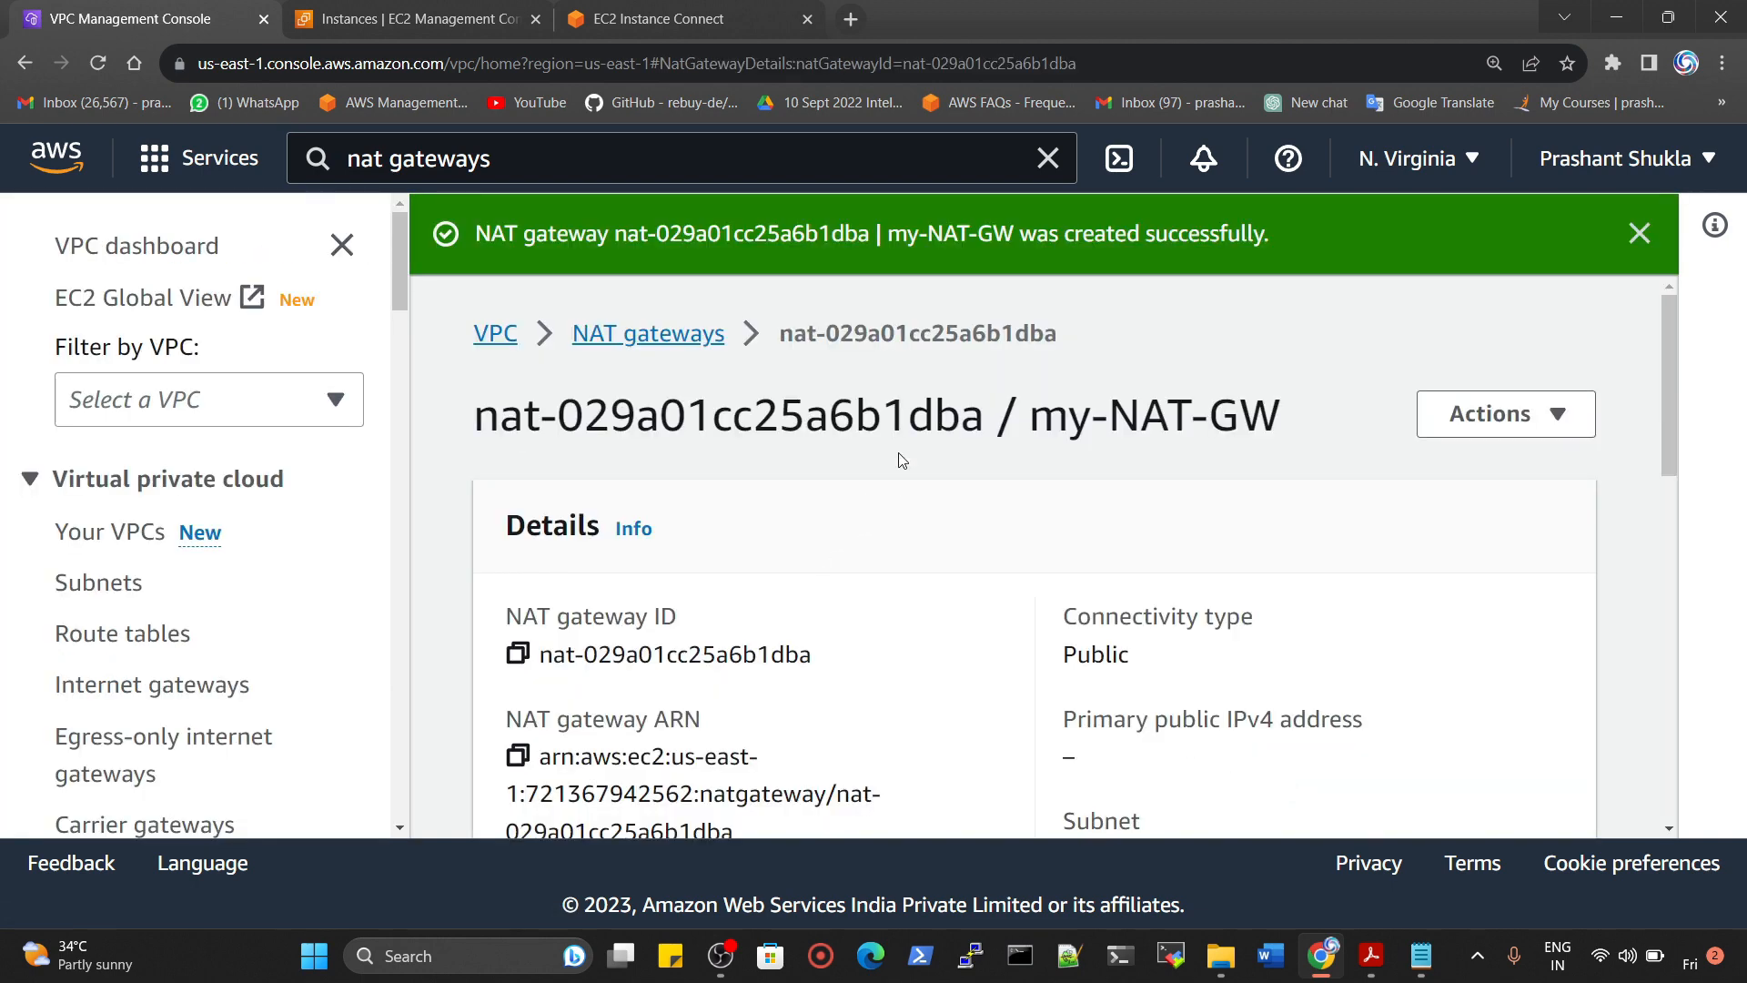
pyautogui.hotkey('ctrl', '-')
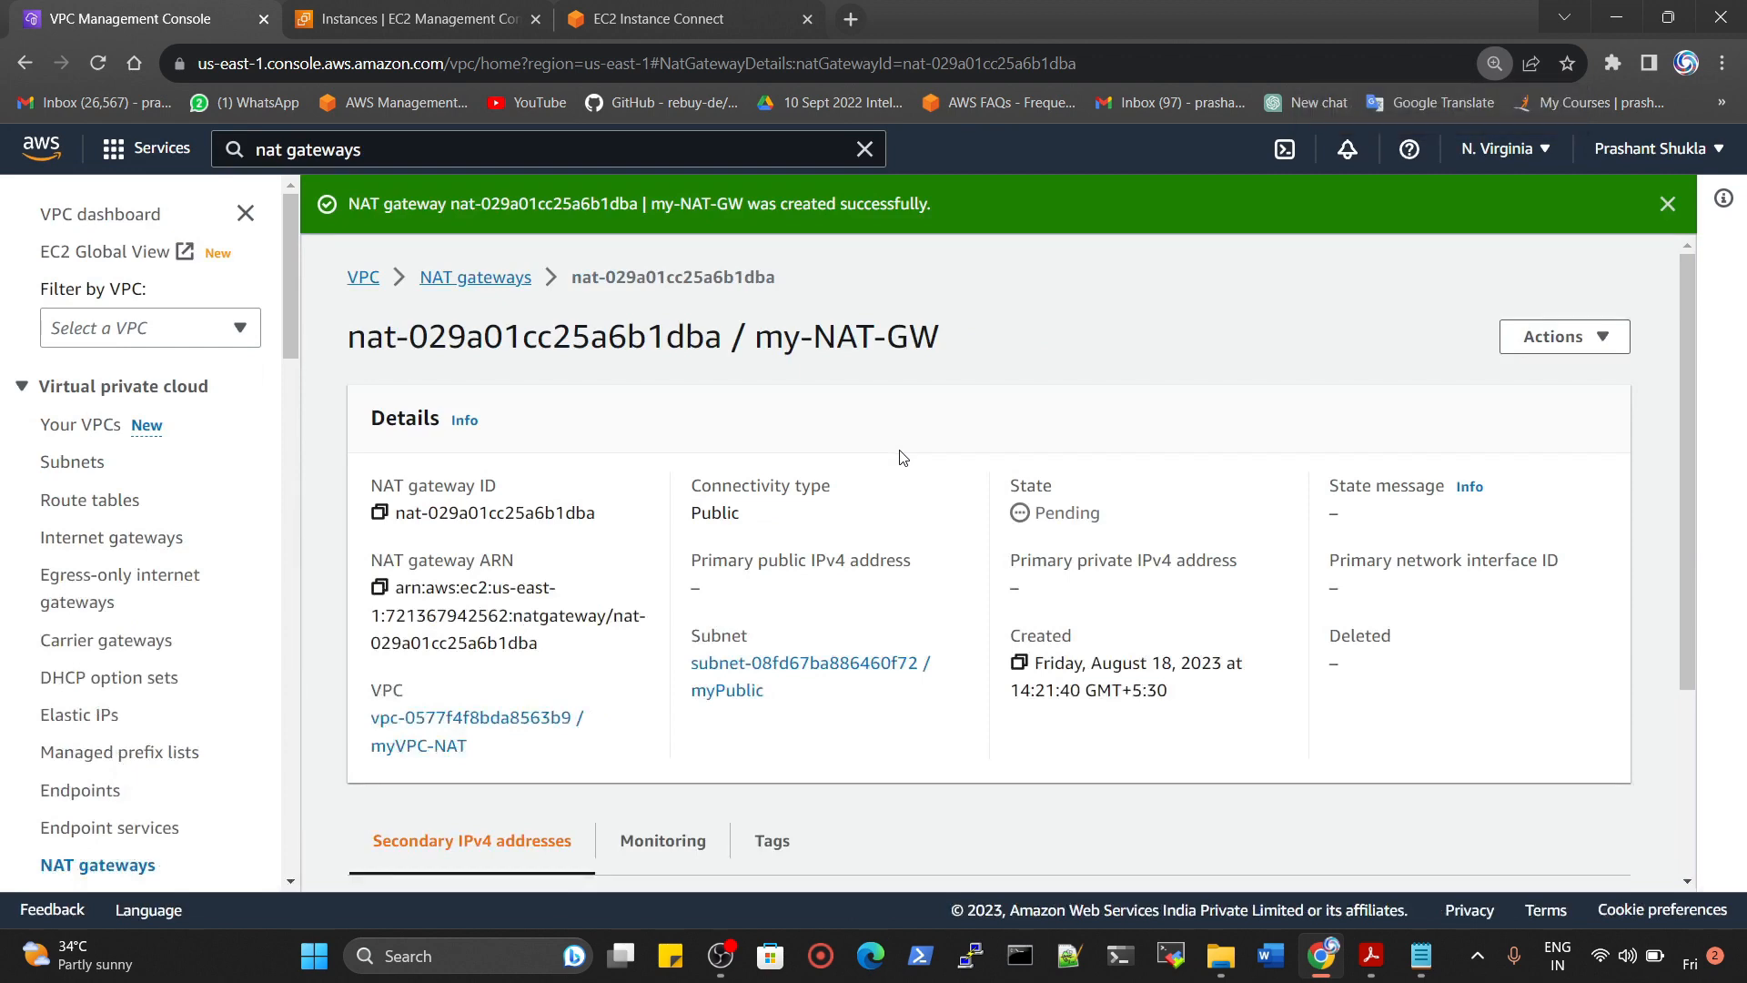
pyautogui.hotkey('ctrl', '+')
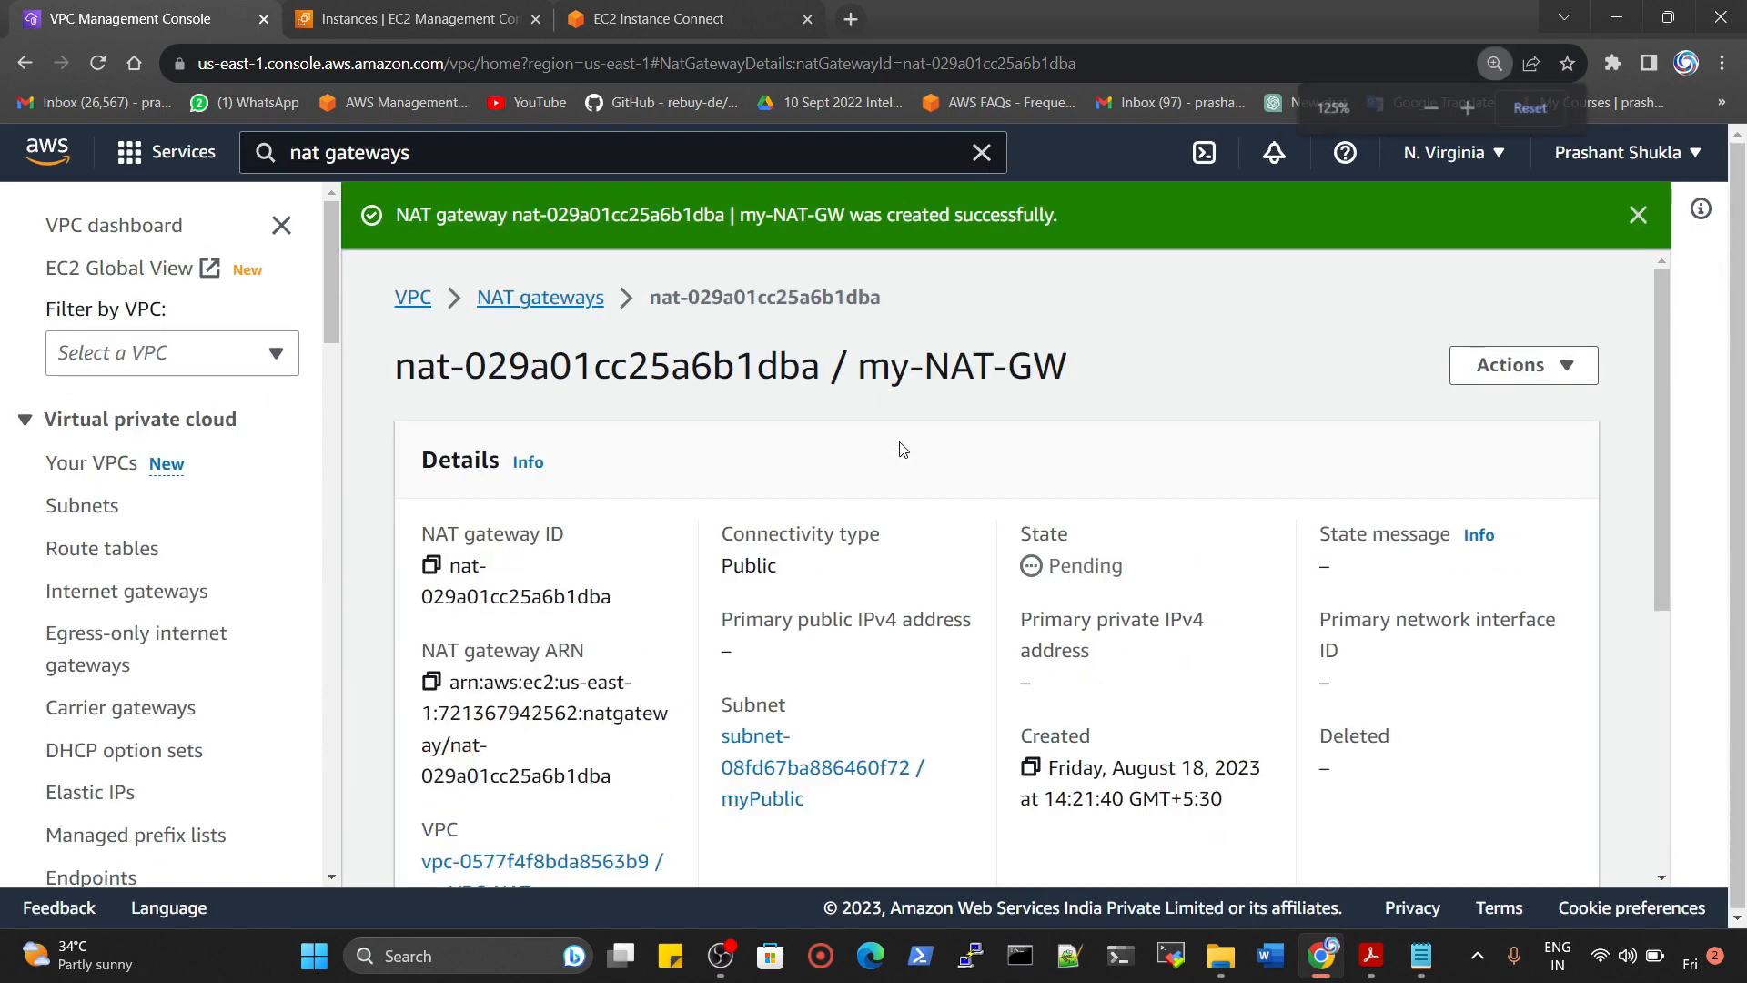
pyautogui.moveTo(1045, 583); pyautogui.dragTo(1135, 583)
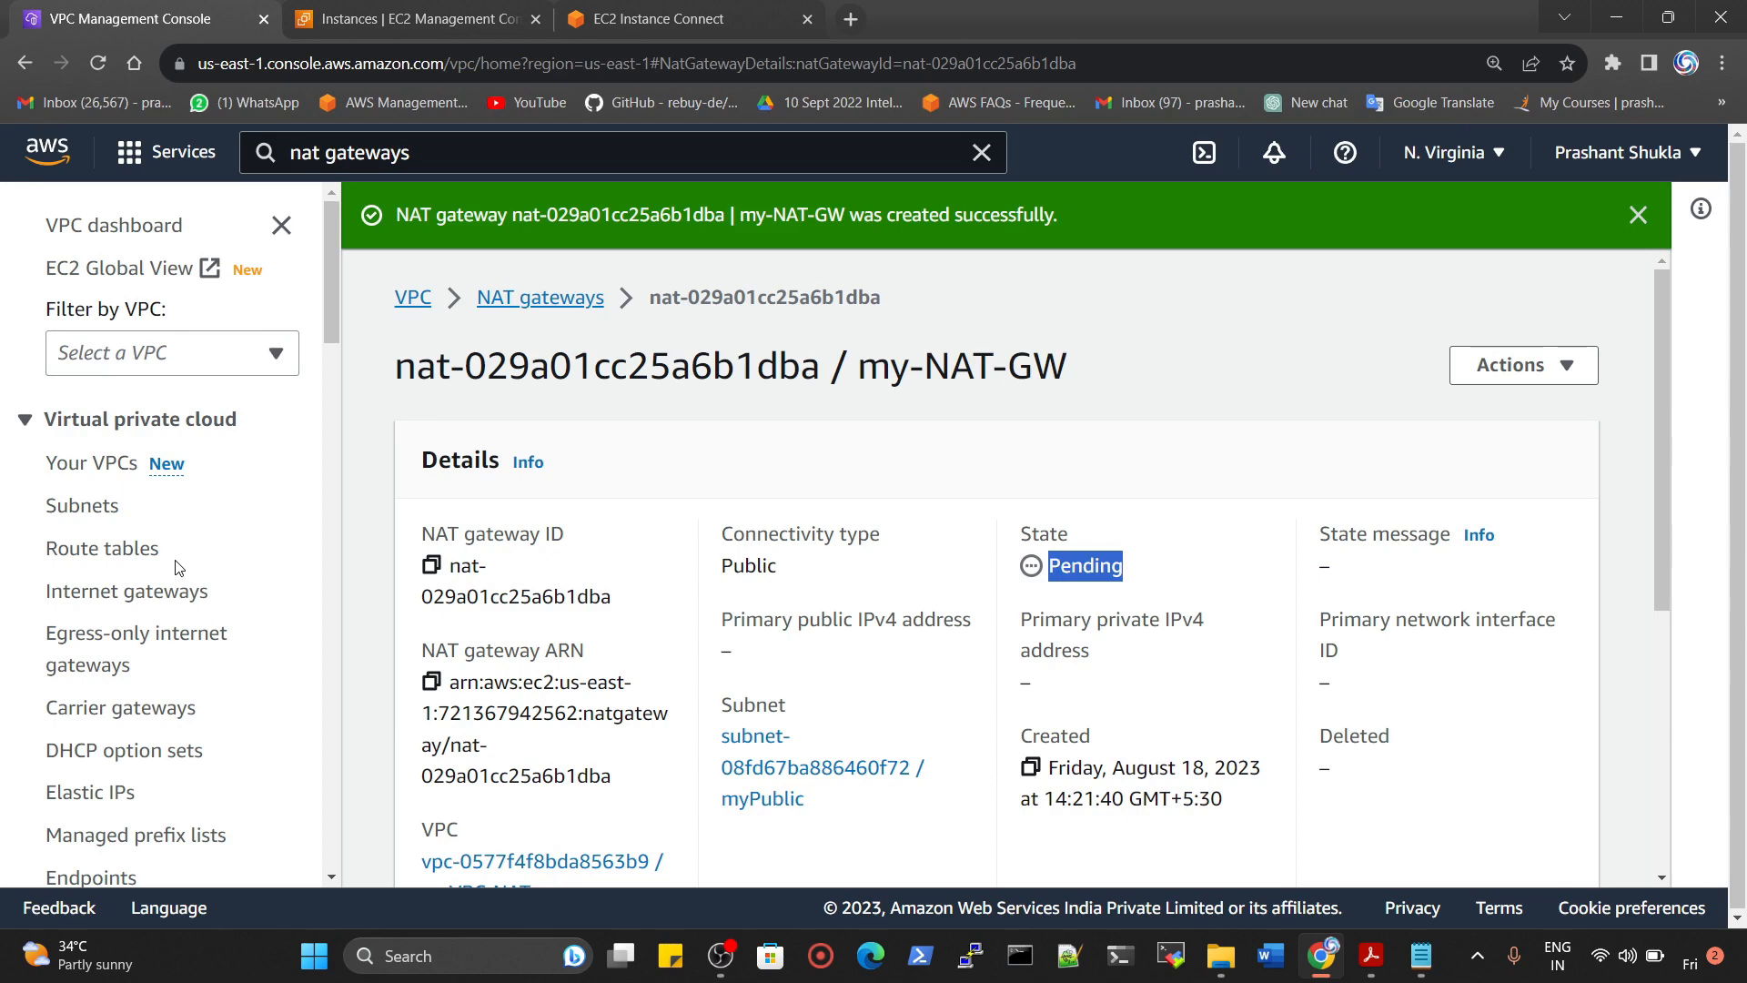
# Create a route table named myPrivate-rt in the myVPC-NAT VPC
pyautogui.click(108, 558)
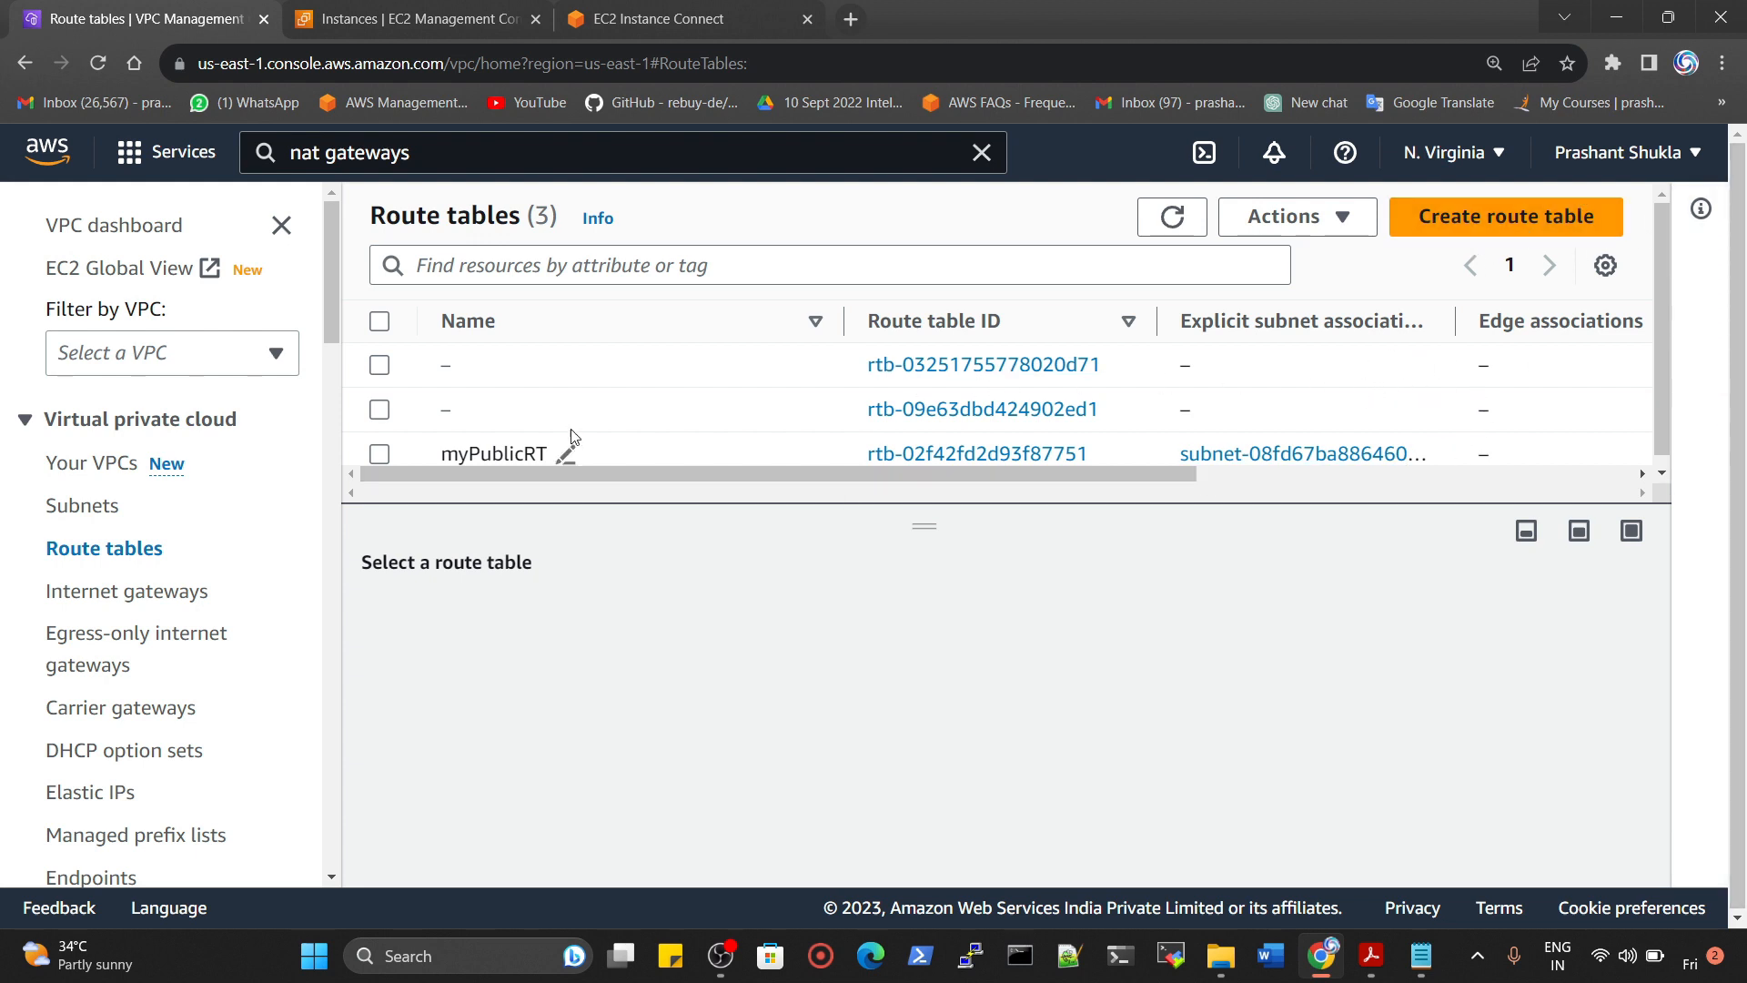
pyautogui.scroll(-1, 507, 442)
pyautogui.click(1512, 223)
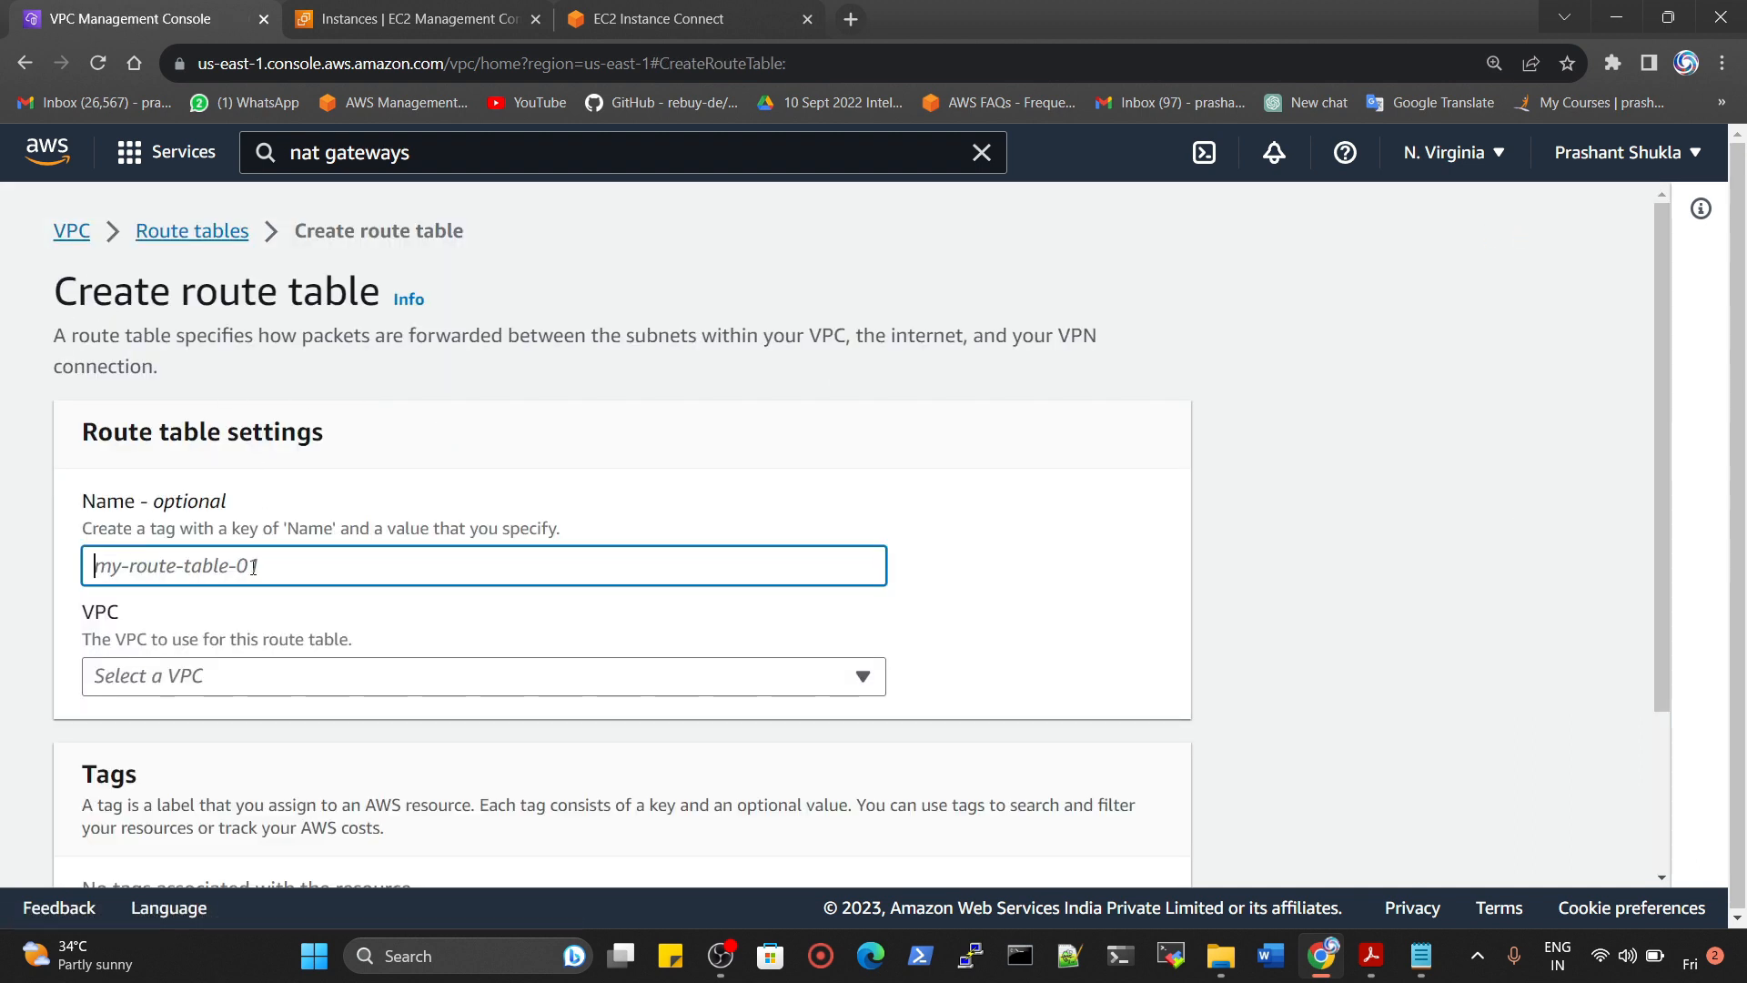
pyautogui.write('my')
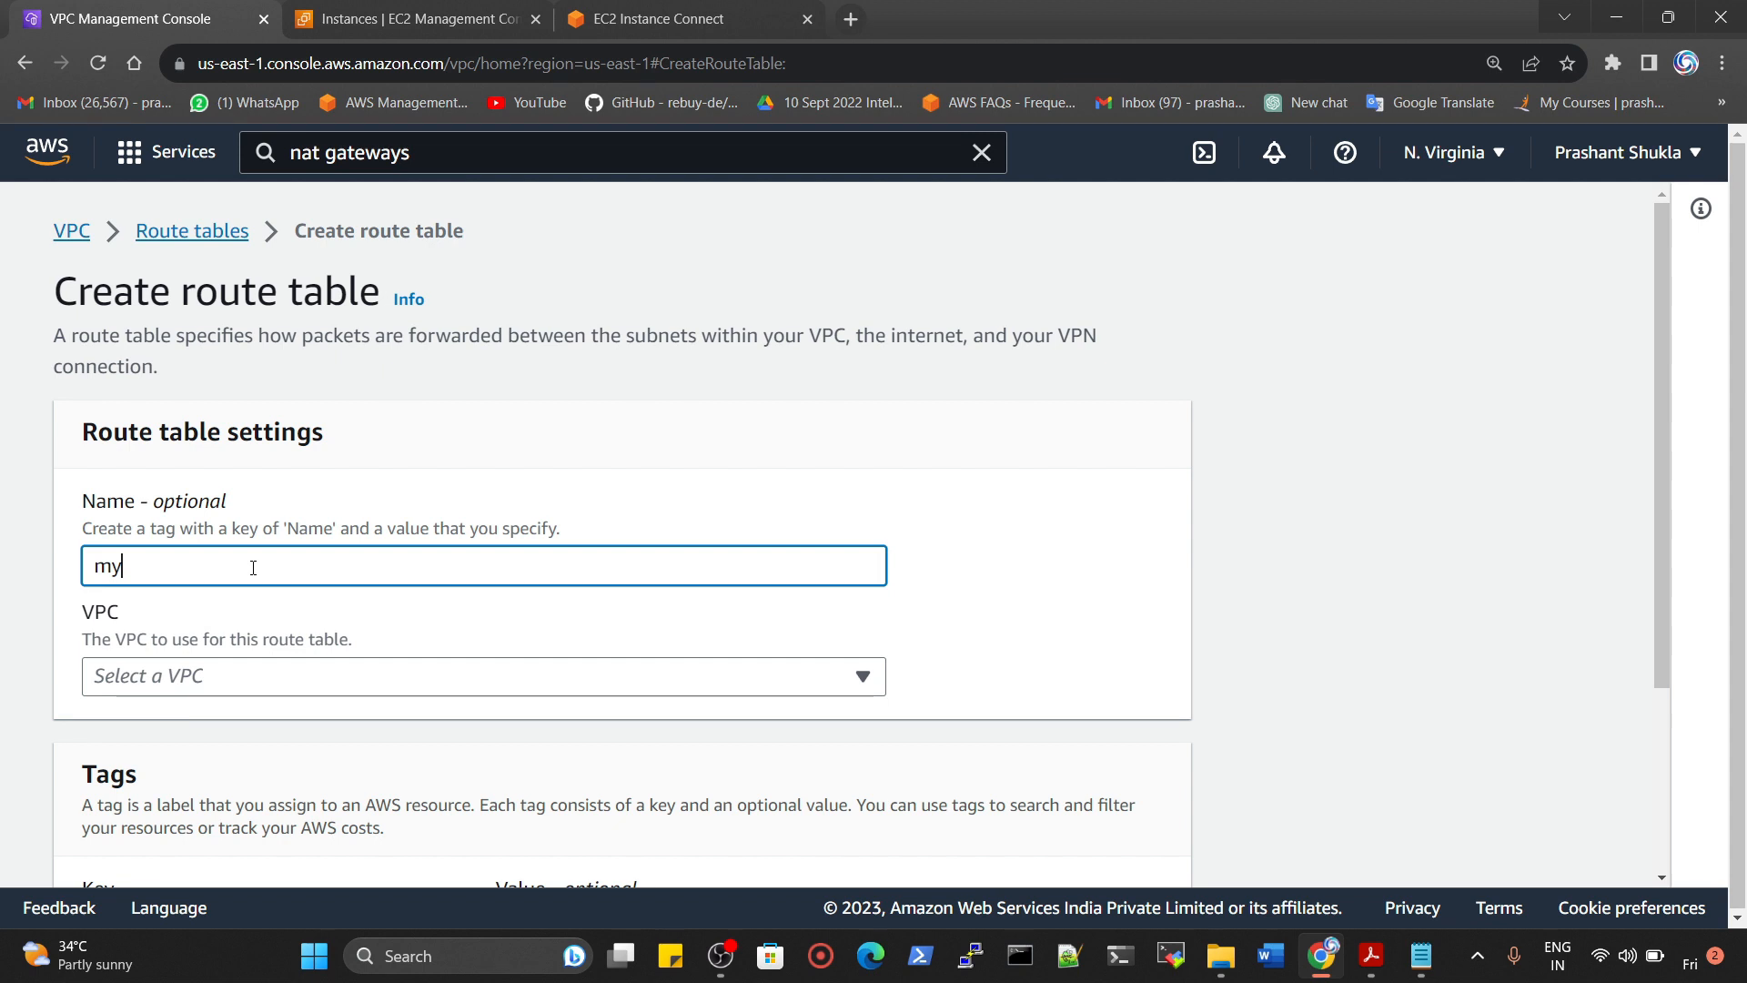
pyautogui.write('Private-rt')
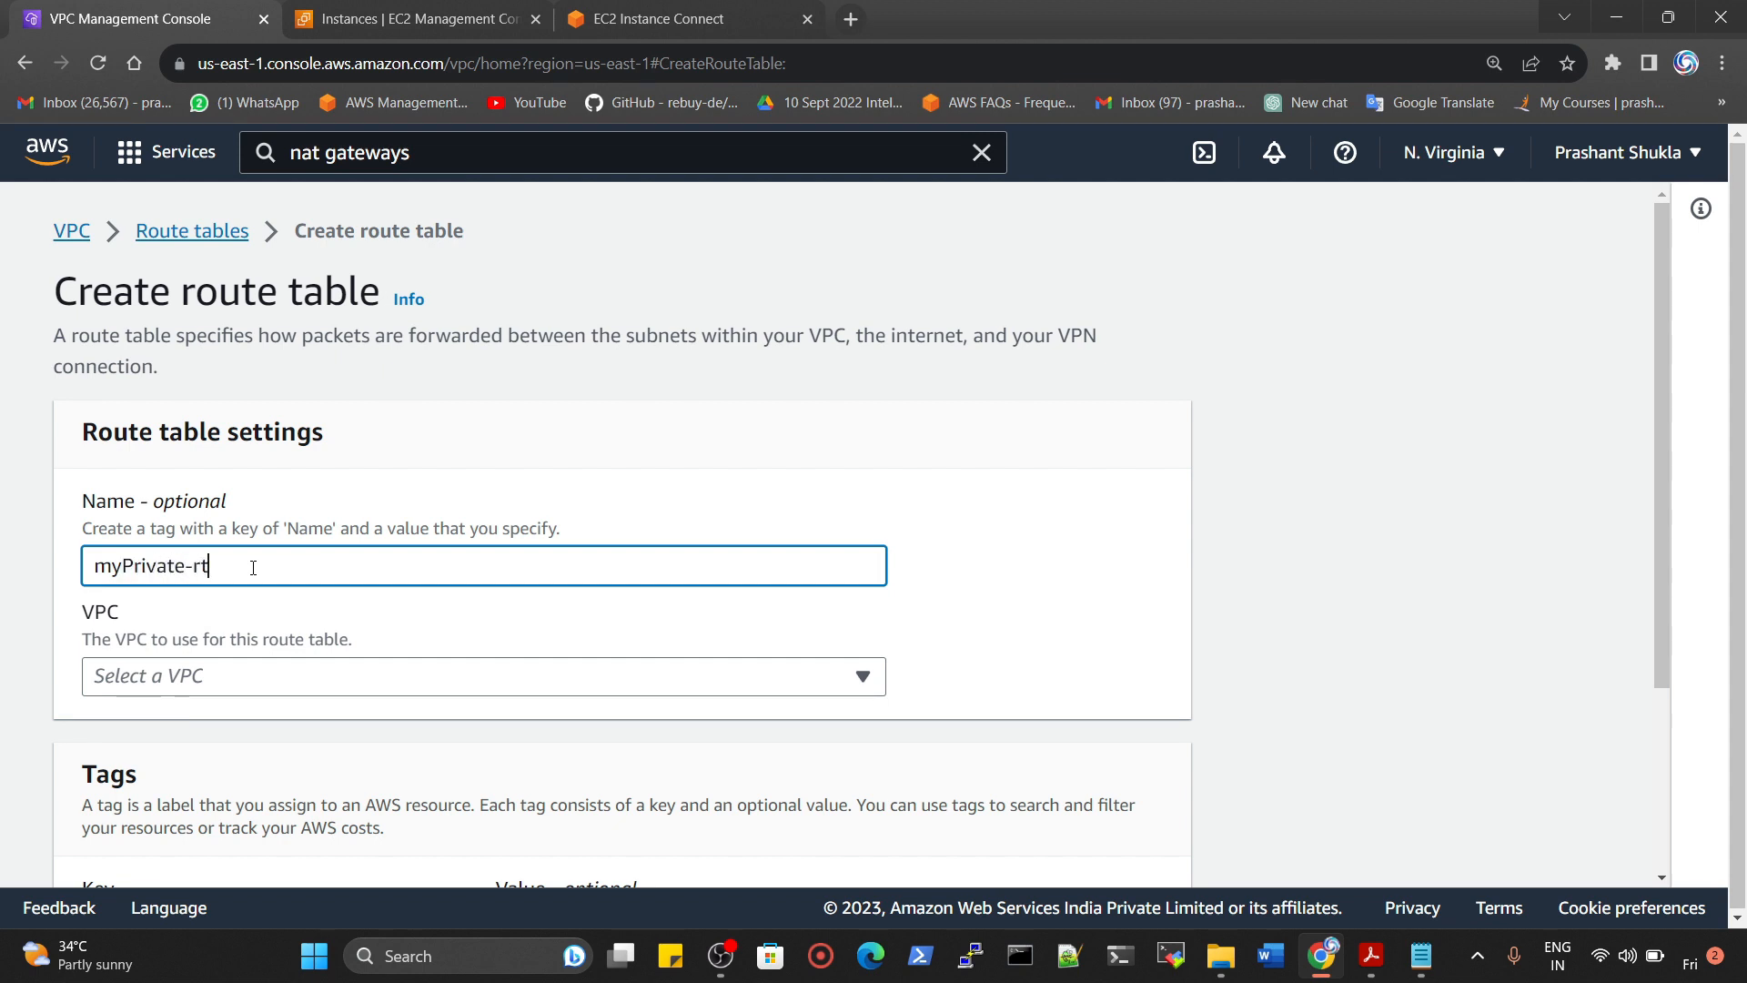
pyautogui.click(260, 682)
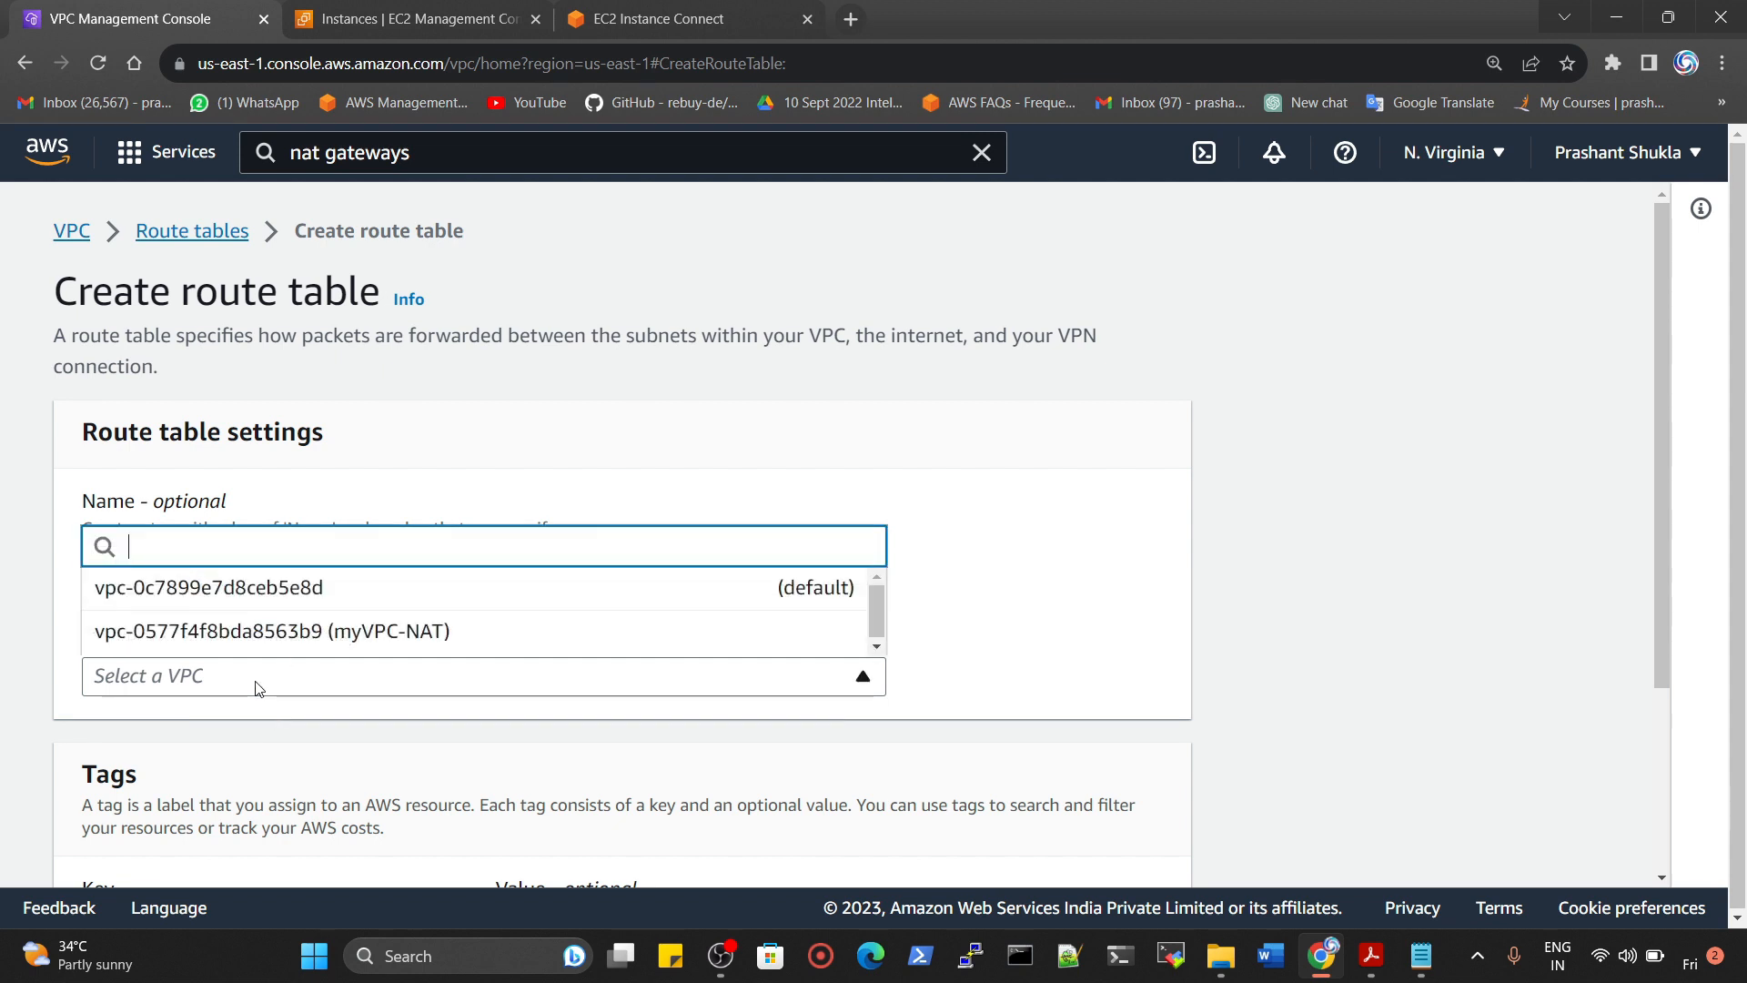
pyautogui.click(333, 628)
pyautogui.scroll(-3, 662, 623)
pyautogui.click(1047, 856)
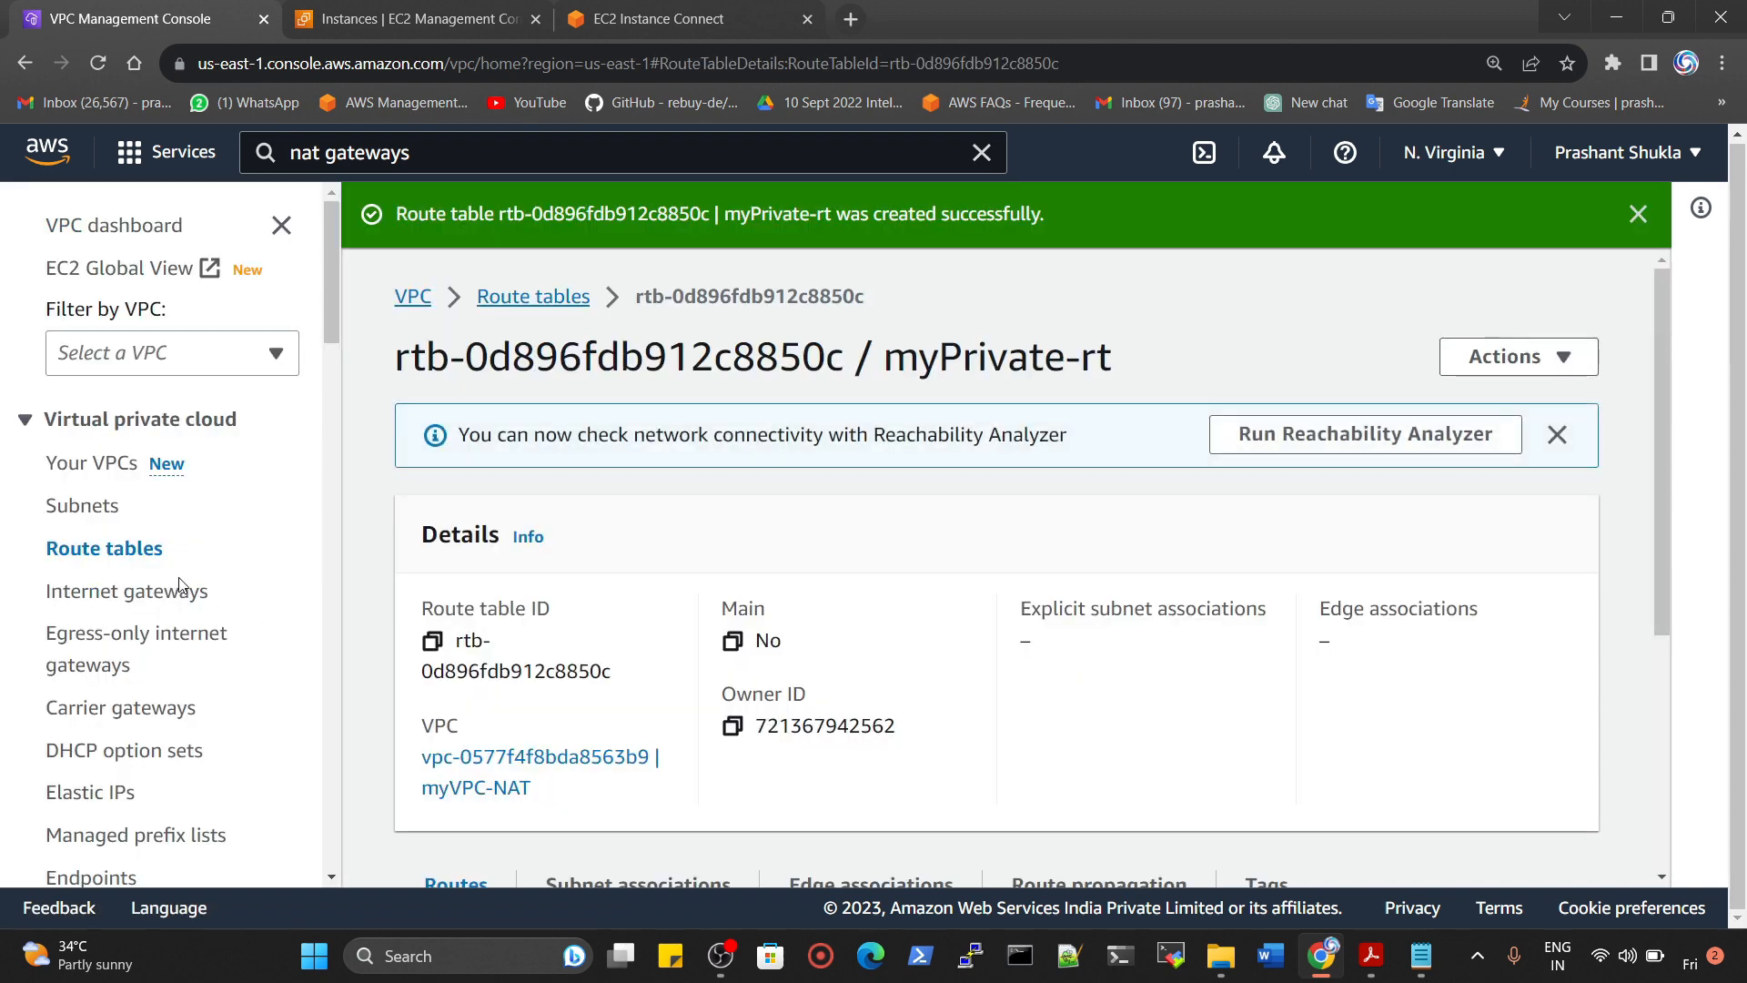
# Add a route to myPrivate-rt with destination 0.0.0.0/0 and the my-NAT-GW NAT gateway as target, and save it
pyautogui.scroll(-4, 935, 575)
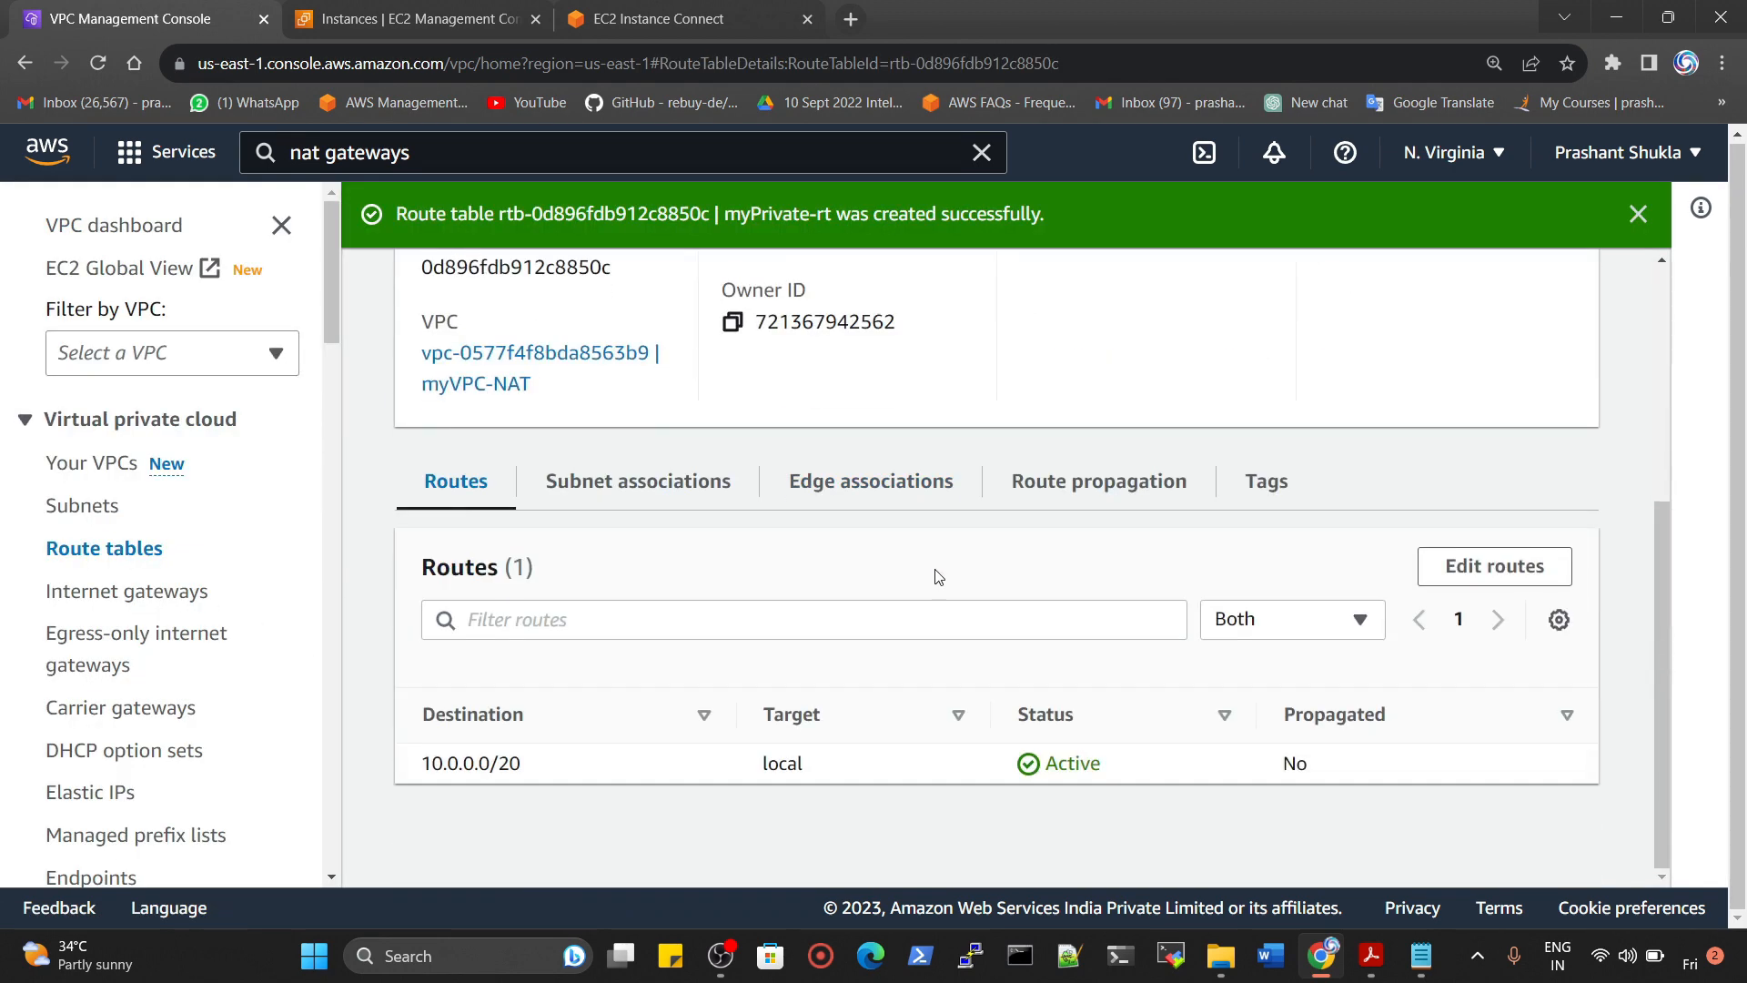
pyautogui.click(1481, 573)
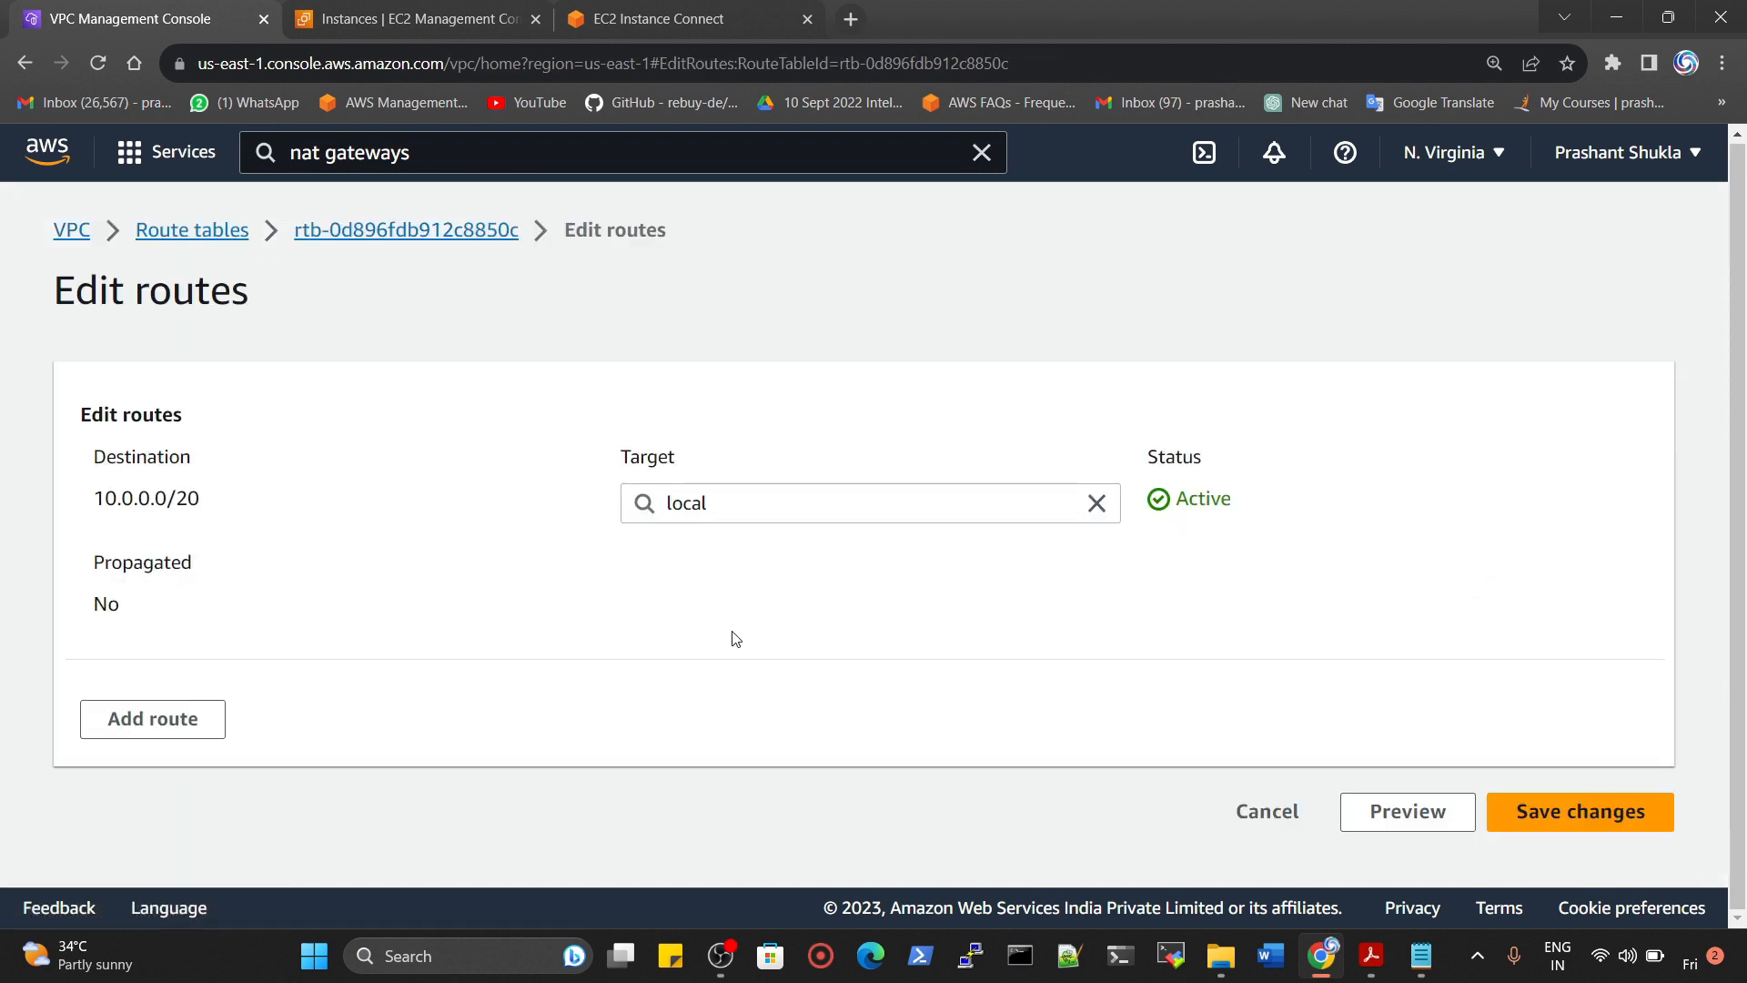
pyautogui.click(202, 721)
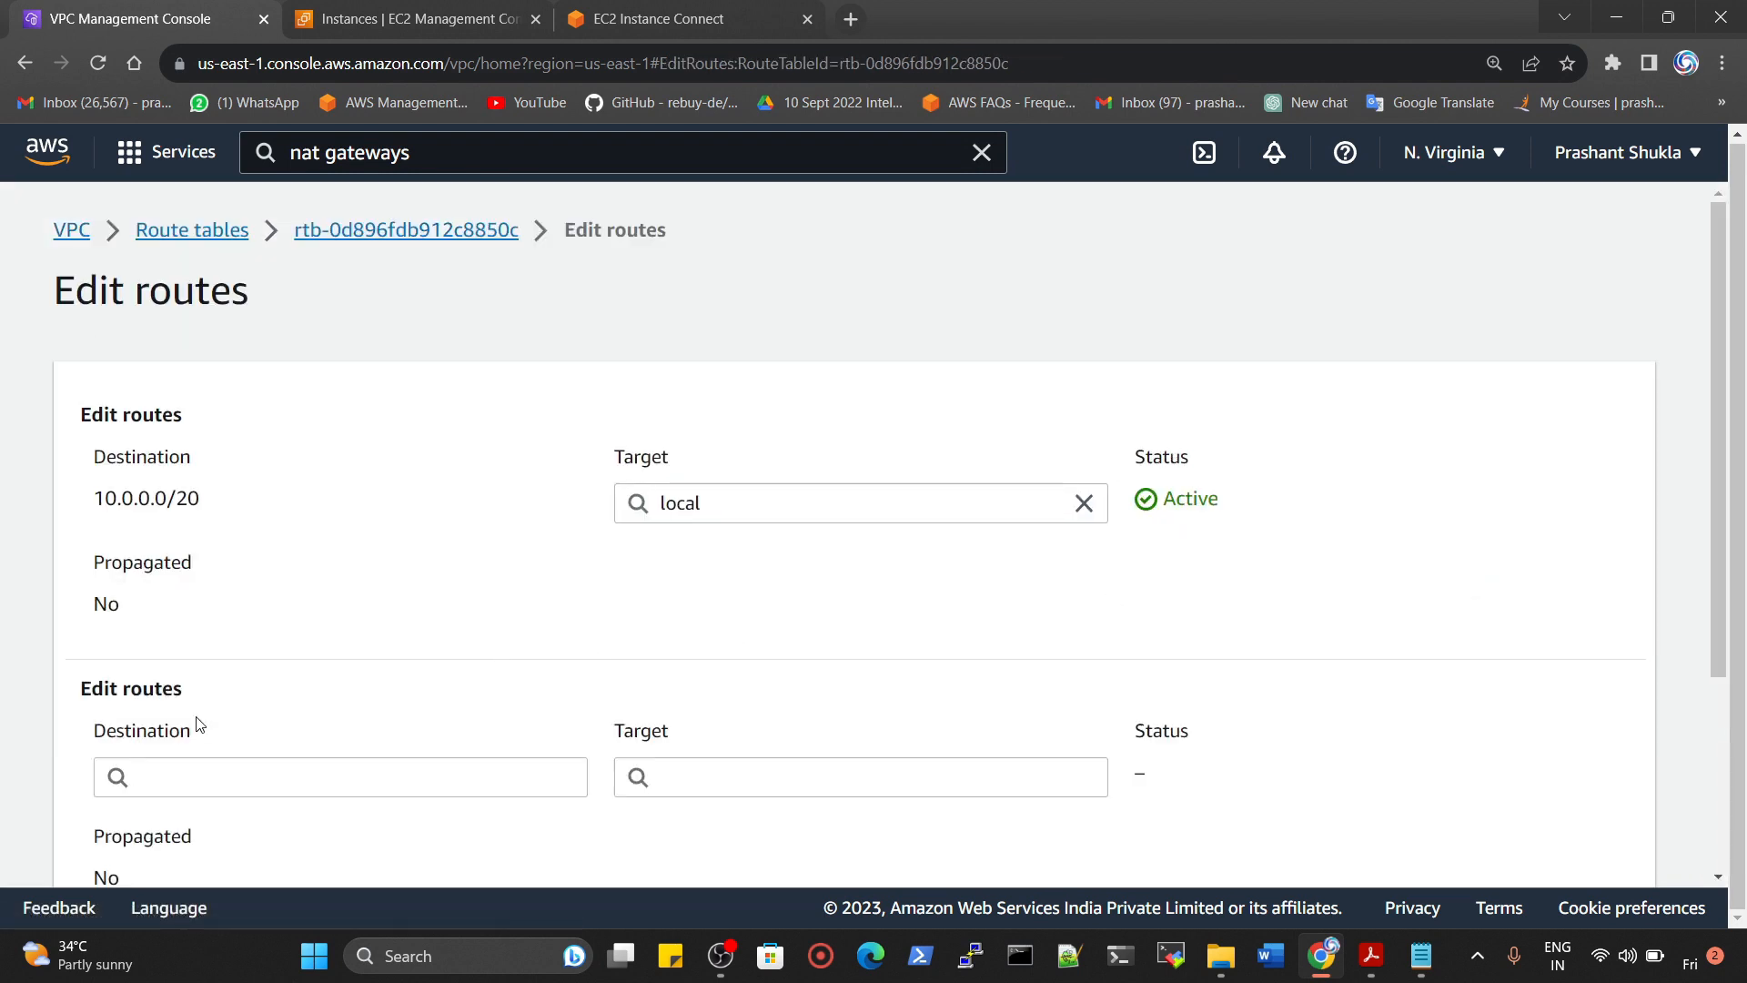
pyautogui.click(208, 777)
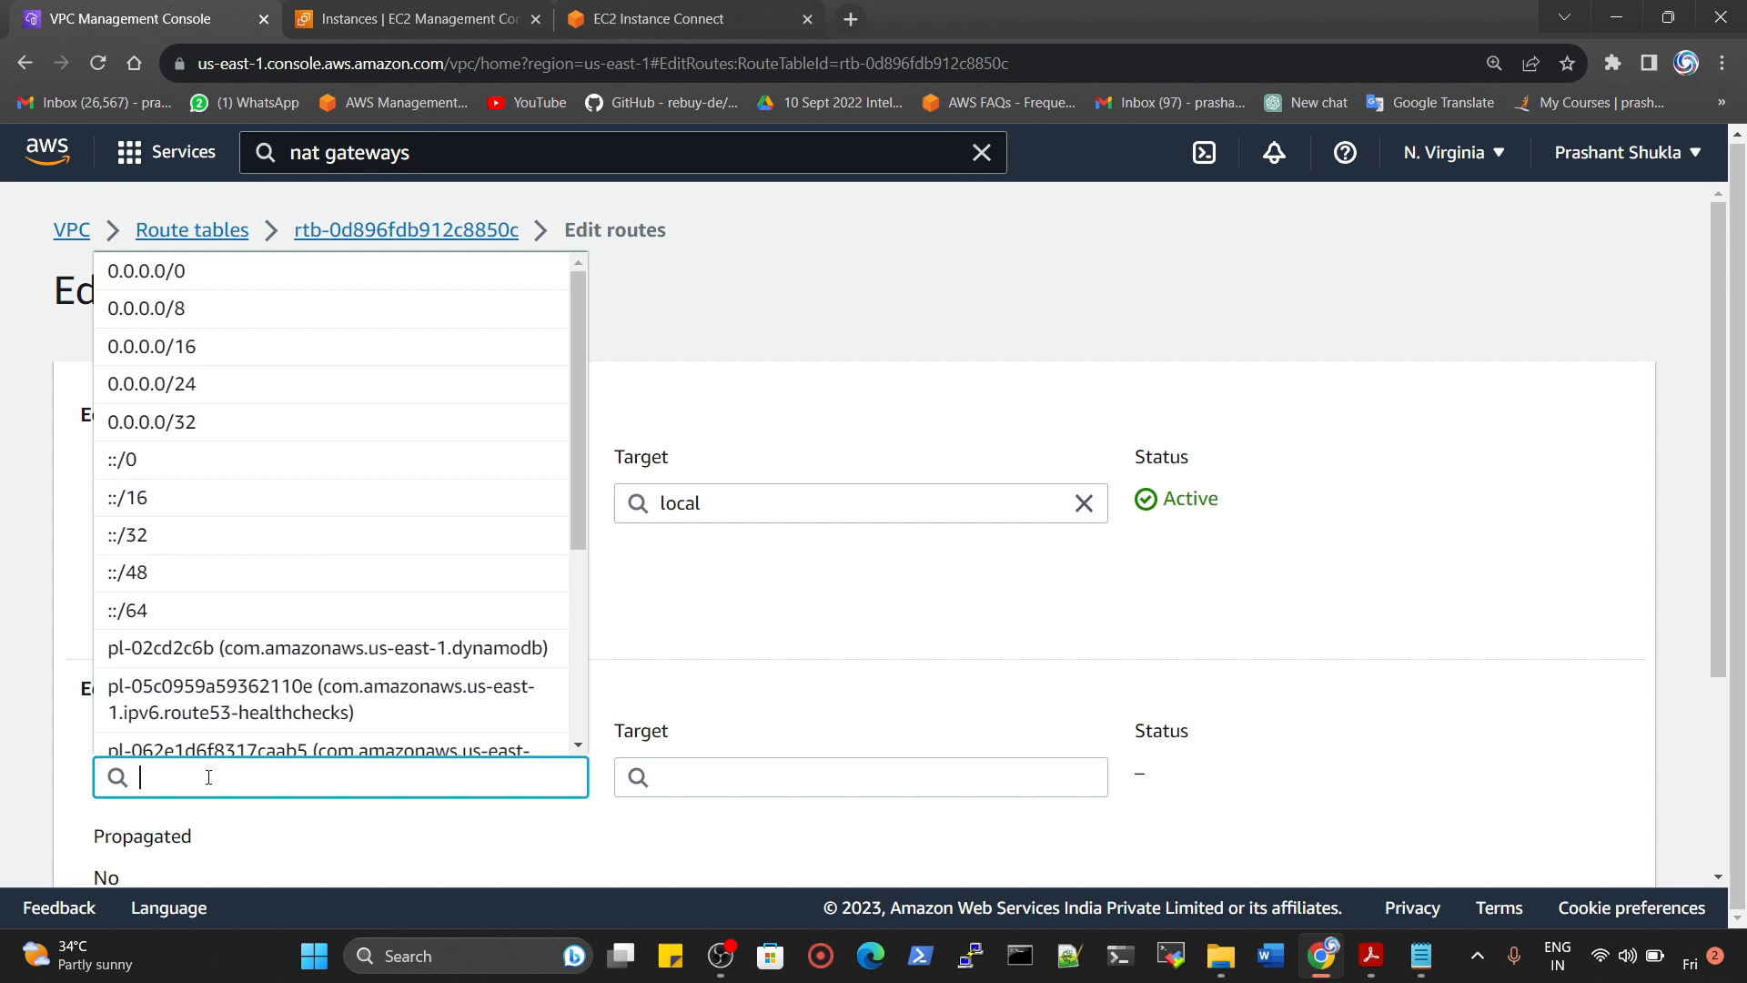
pyautogui.click(199, 280)
pyautogui.click(706, 779)
pyautogui.write('nat')
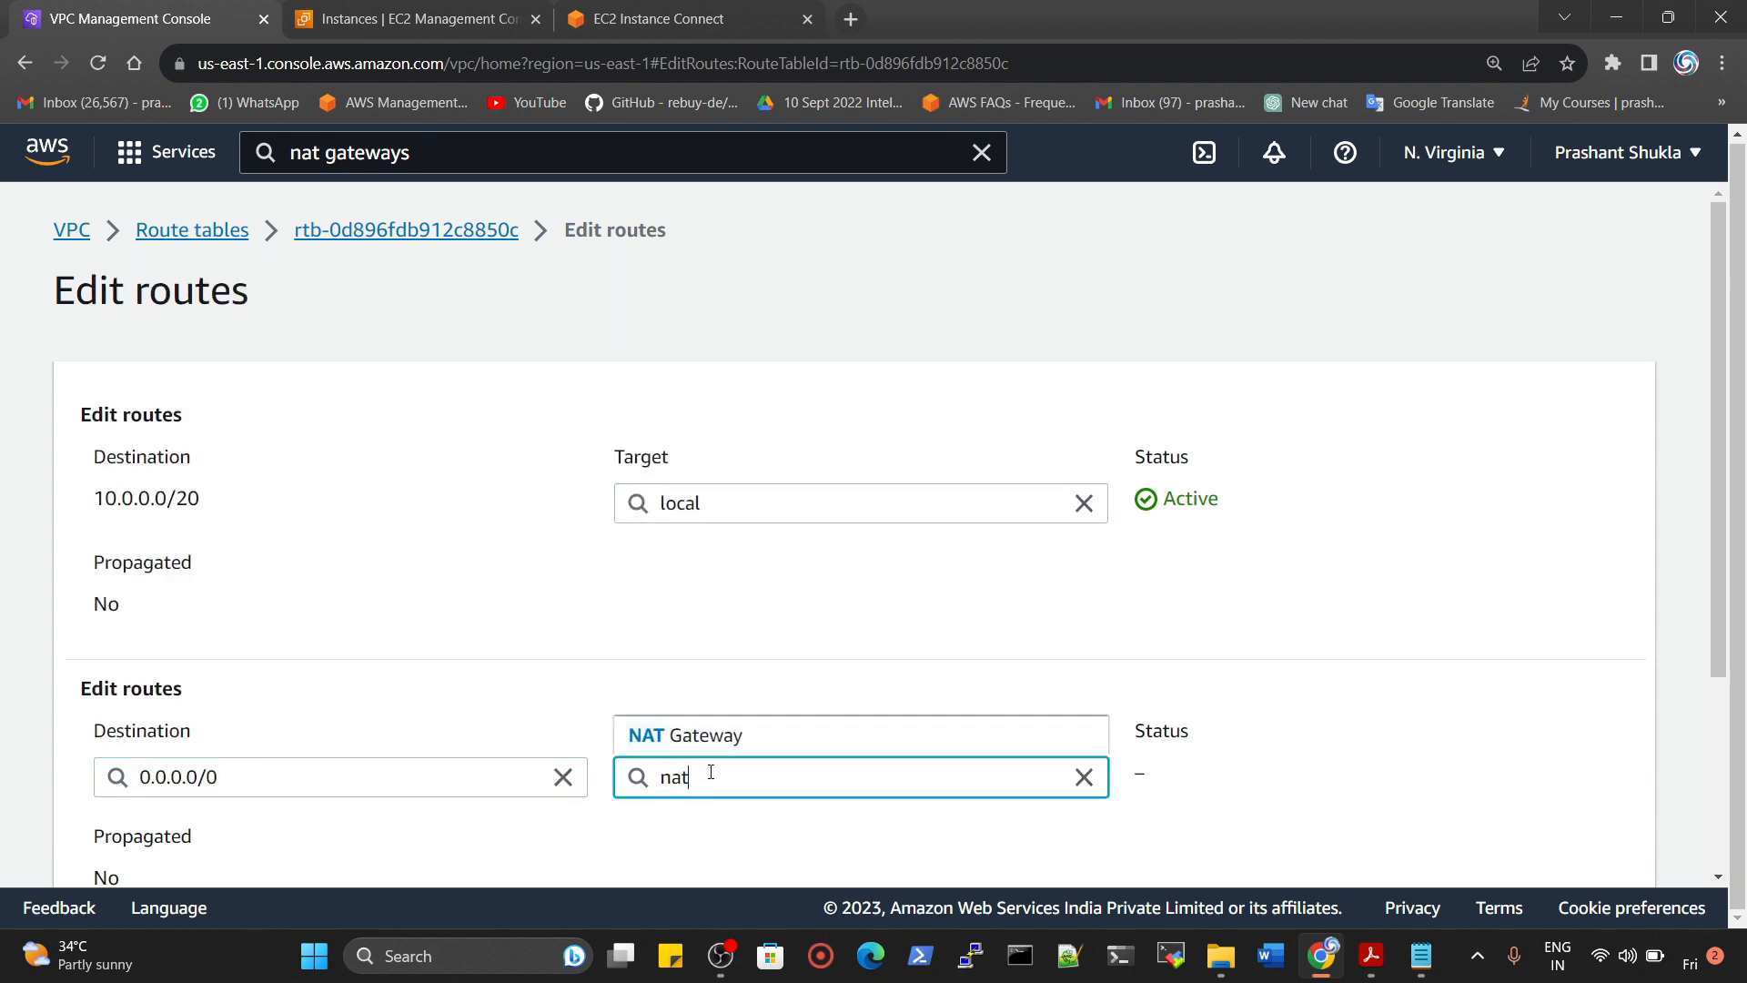
pyautogui.click(714, 748)
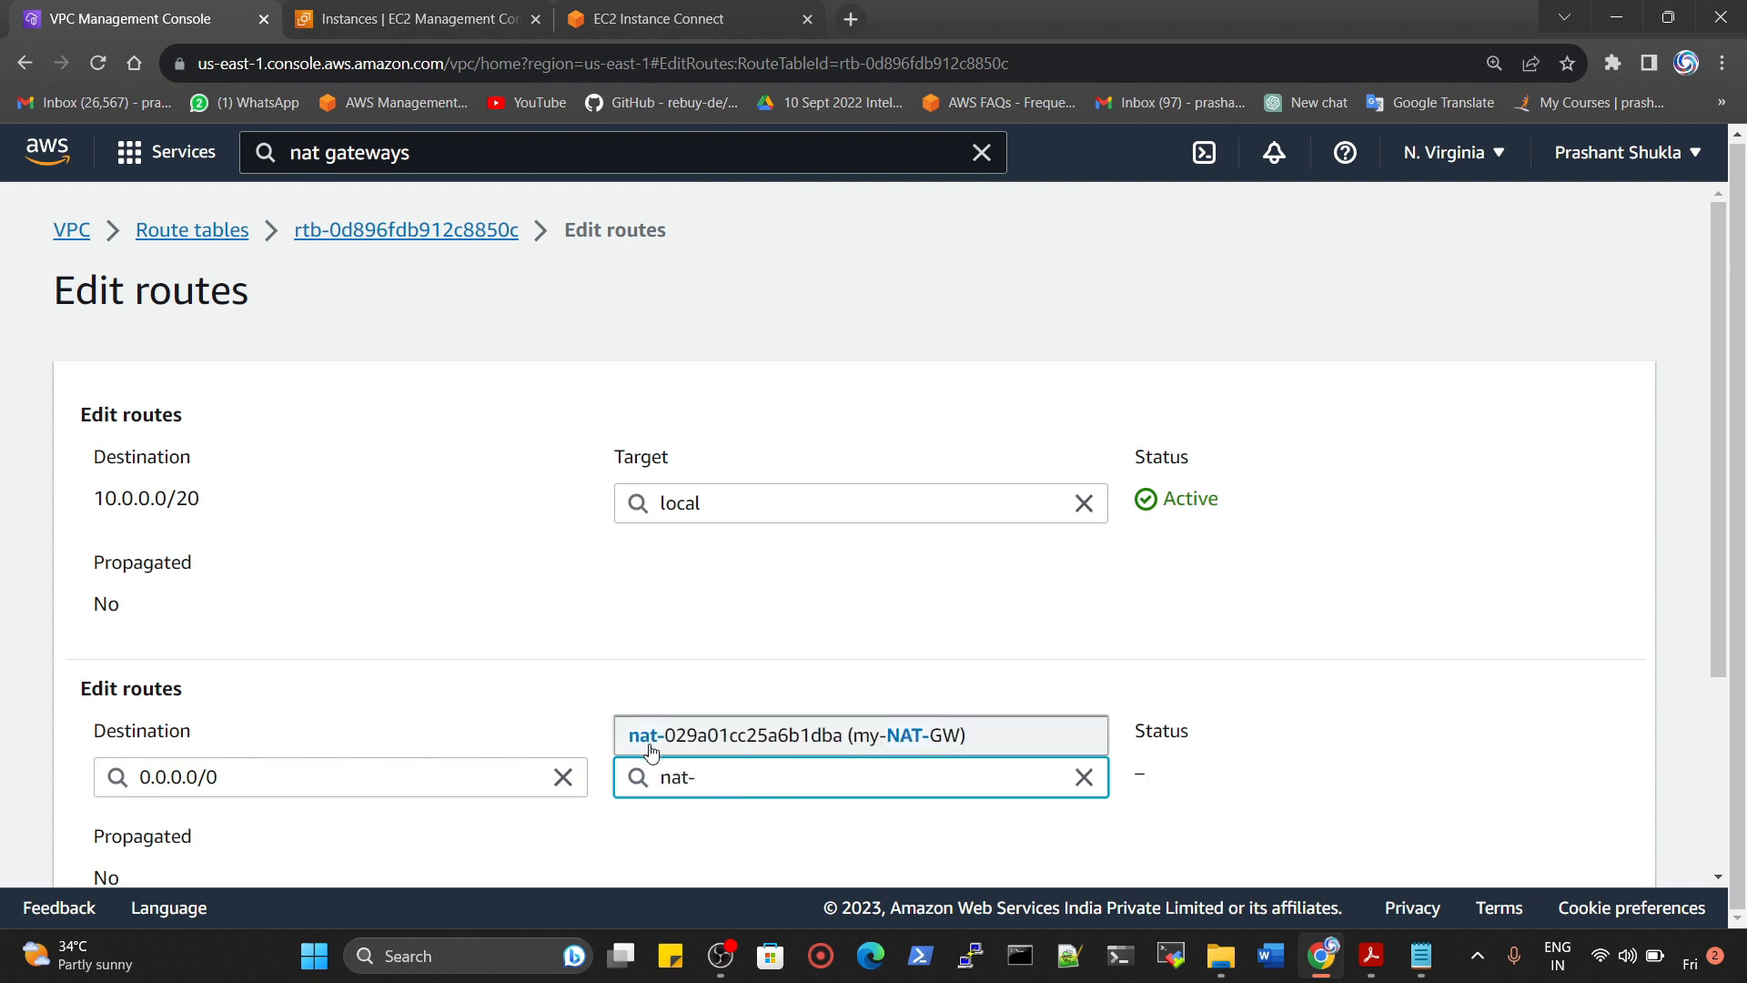
pyautogui.click(893, 741)
pyautogui.scroll(-2, 1278, 707)
pyautogui.scroll(-1, 1279, 707)
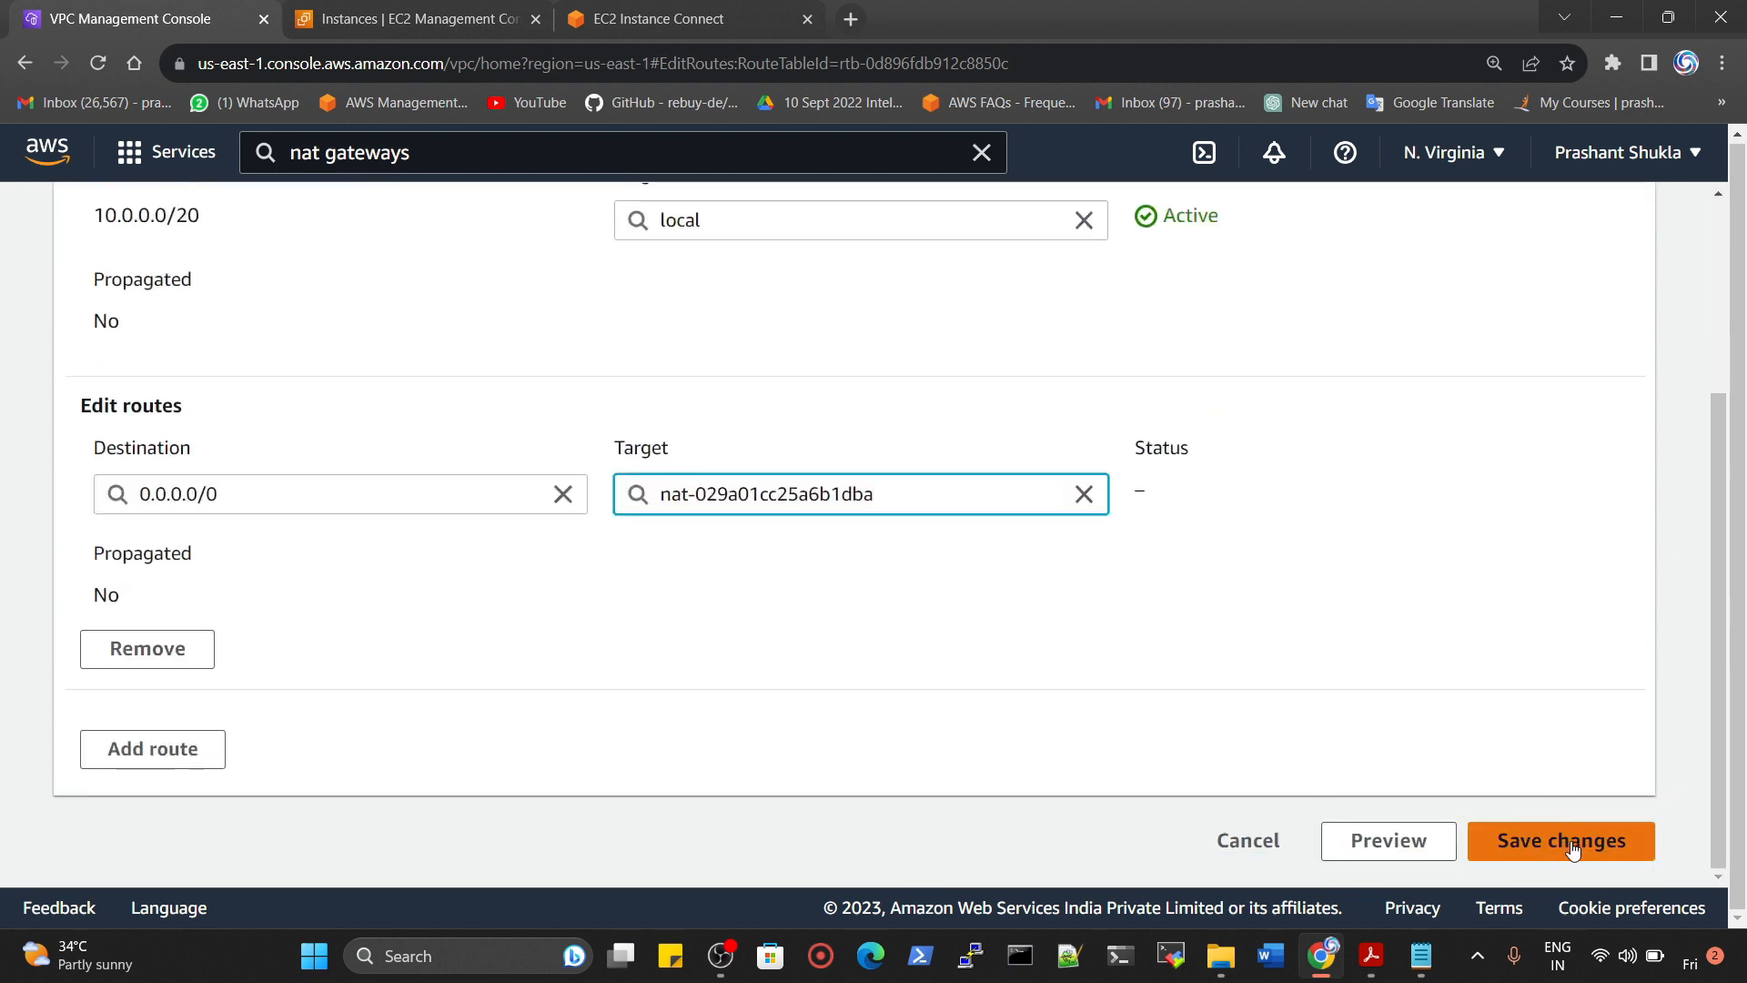
pyautogui.click(1573, 849)
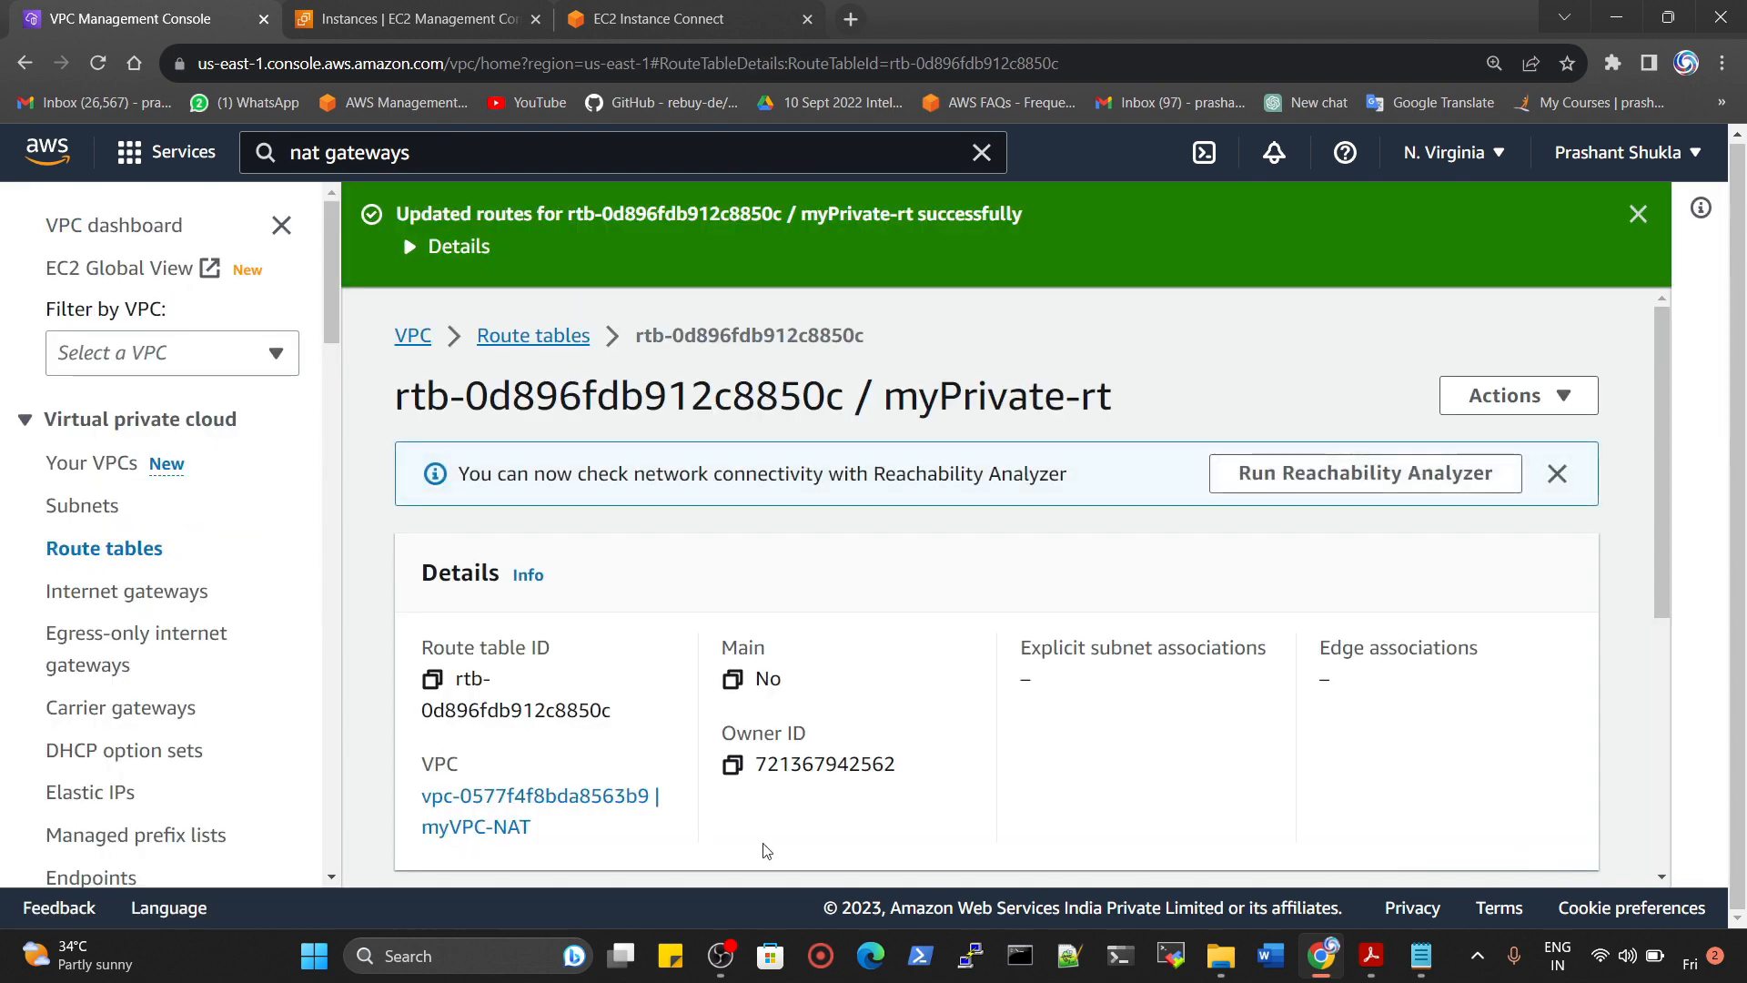
# Associate the myPrivate subnet with the myPrivate-rt route table and save the association
pyautogui.scroll(-5, 636, 495)
pyautogui.click(639, 468)
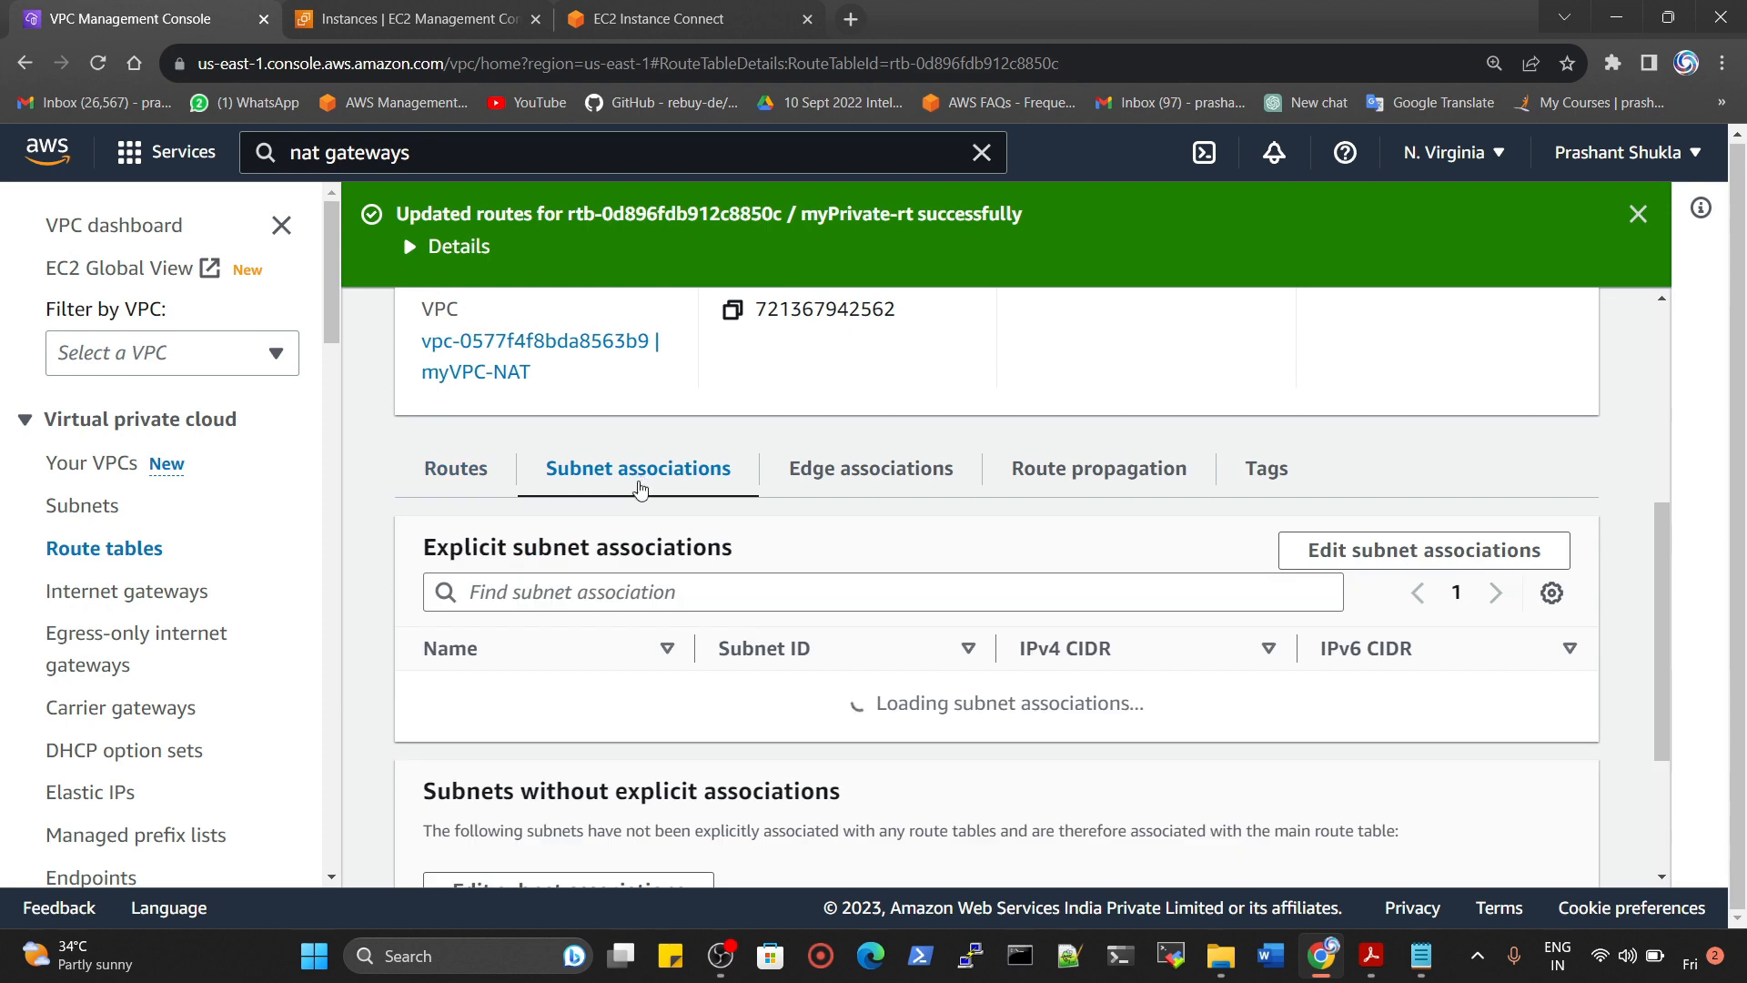
pyautogui.click(1431, 551)
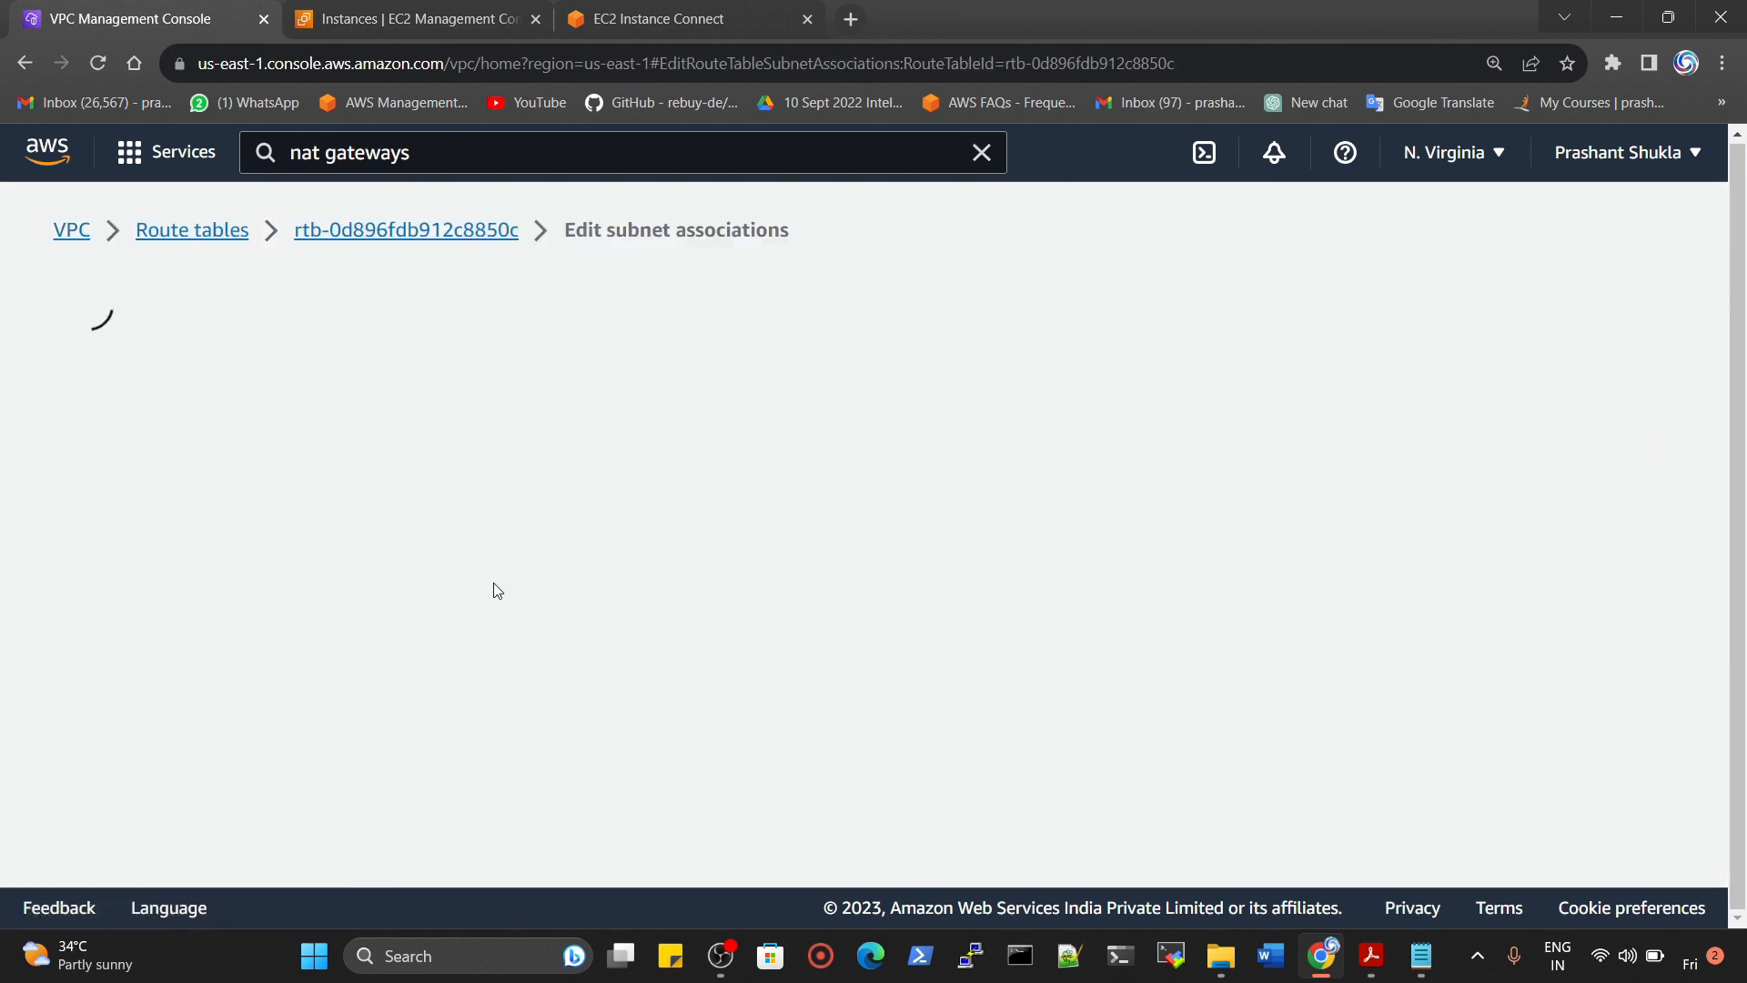
pyautogui.click(150, 593)
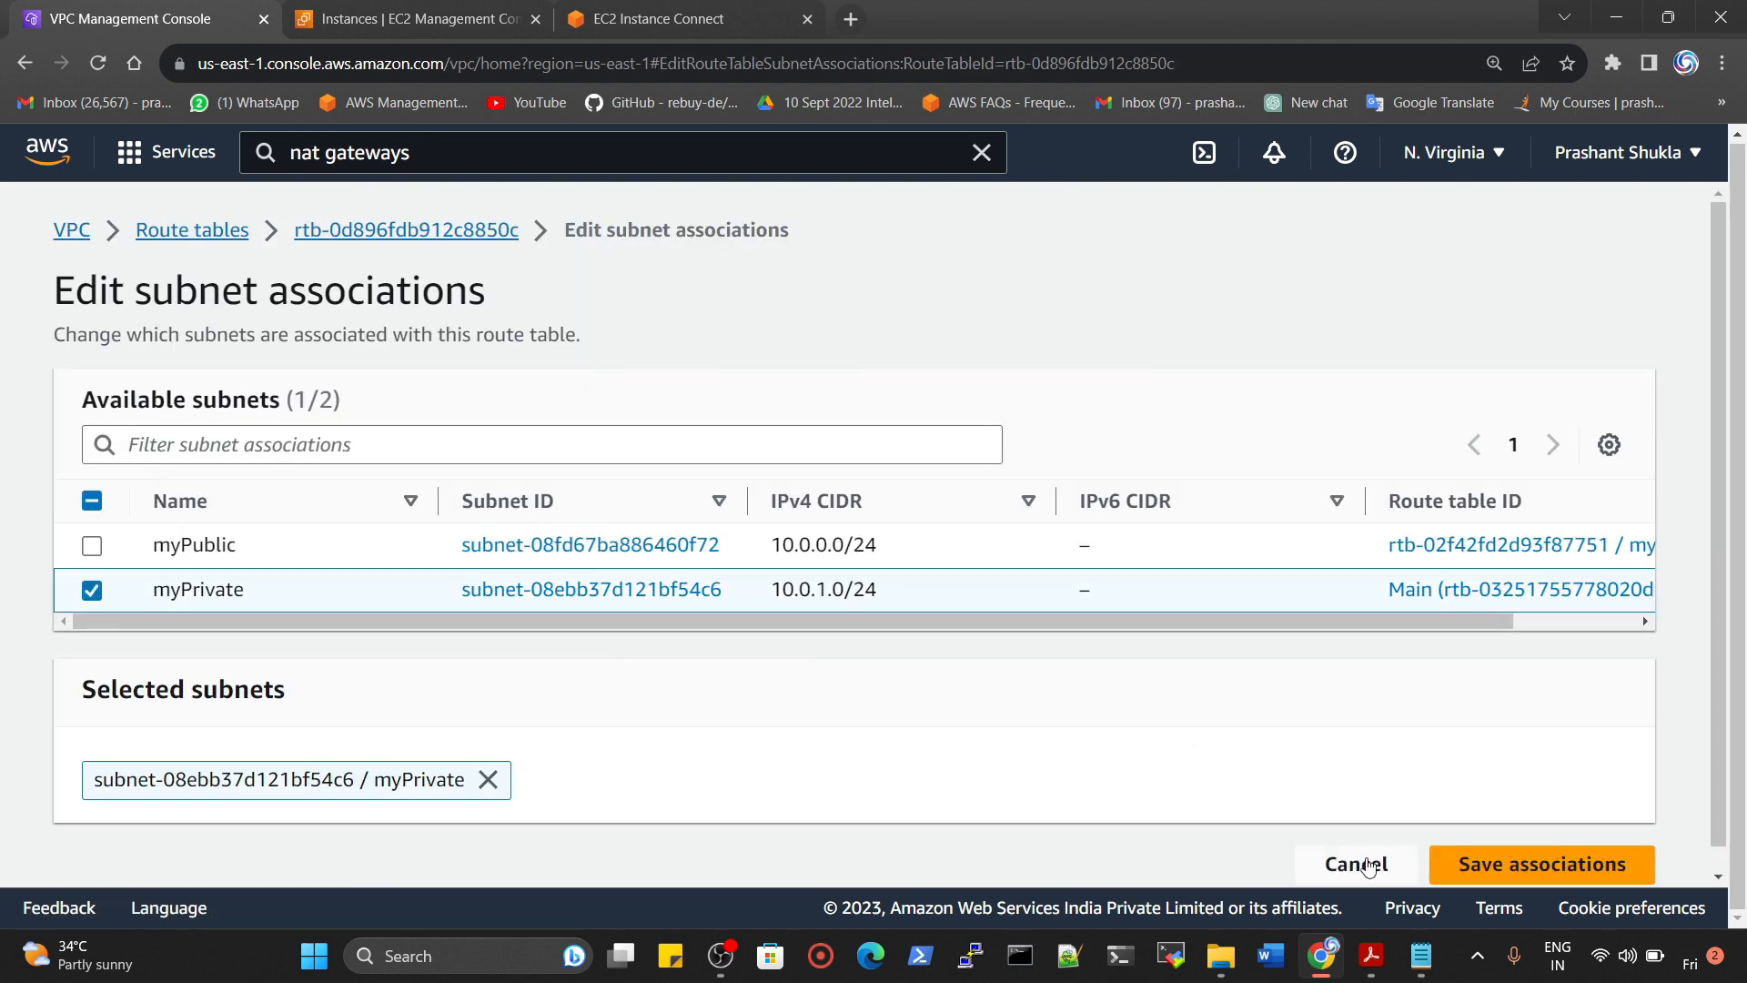
pyautogui.click(1510, 868)
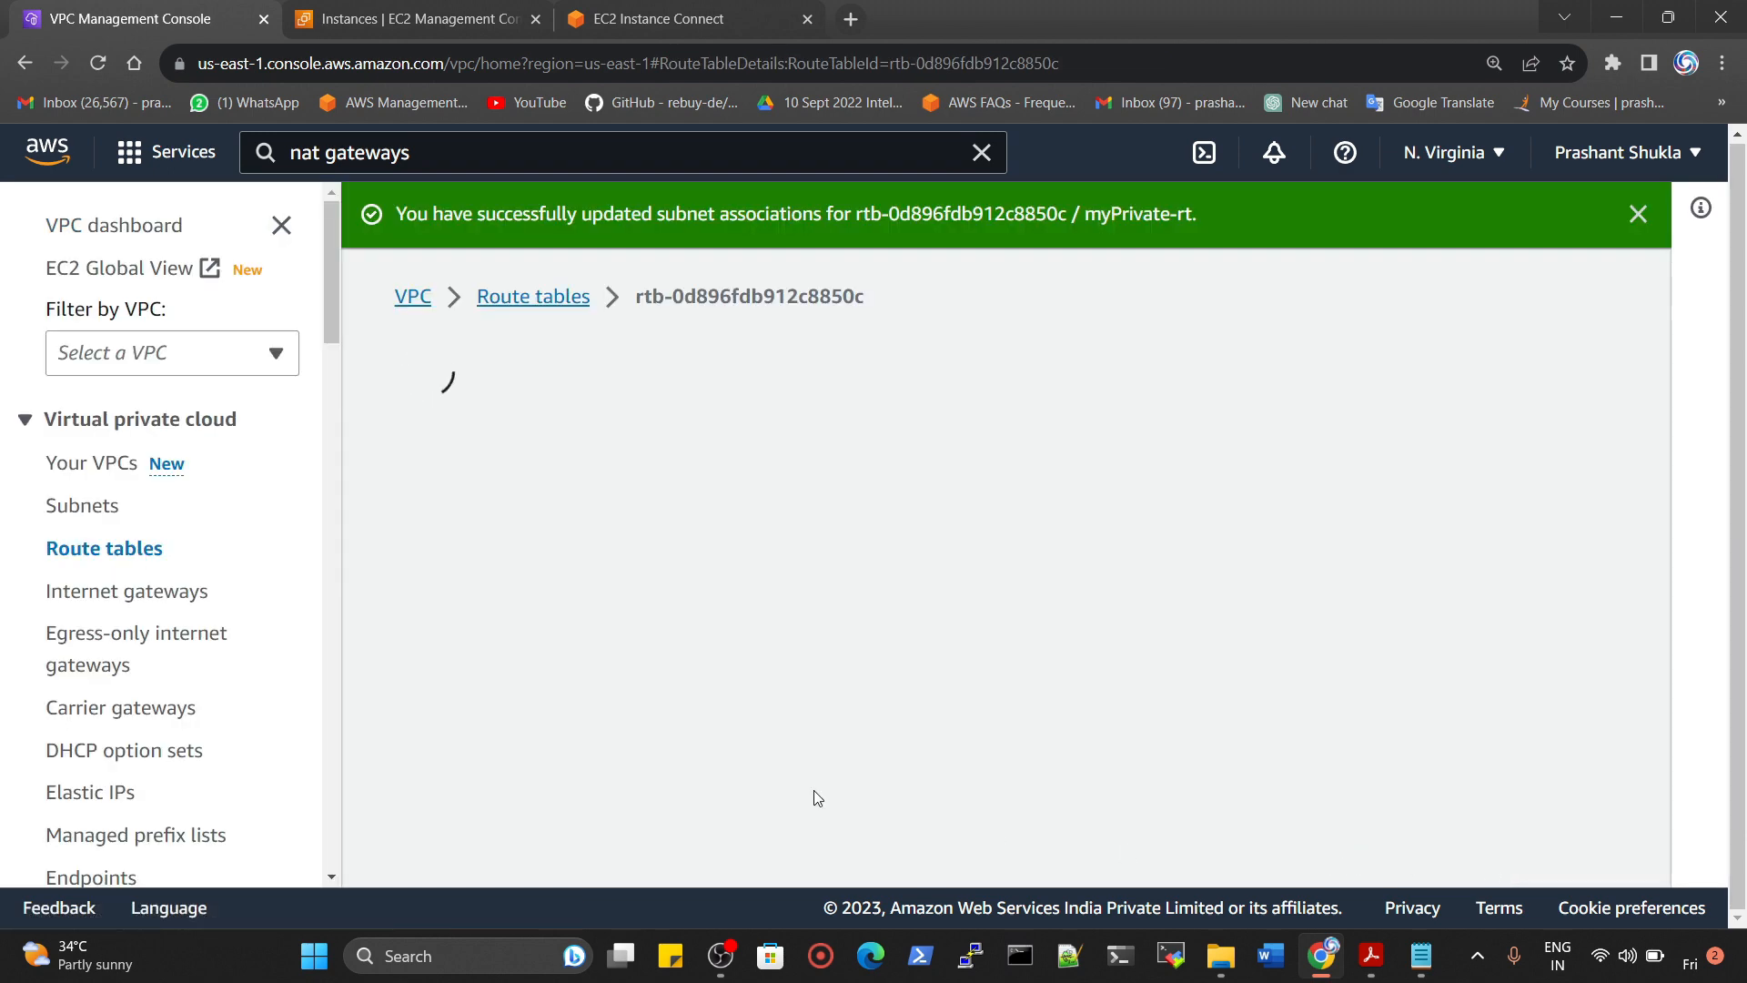
pyautogui.scroll(-4, 814, 790)
pyautogui.scroll(5, 1251, 723)
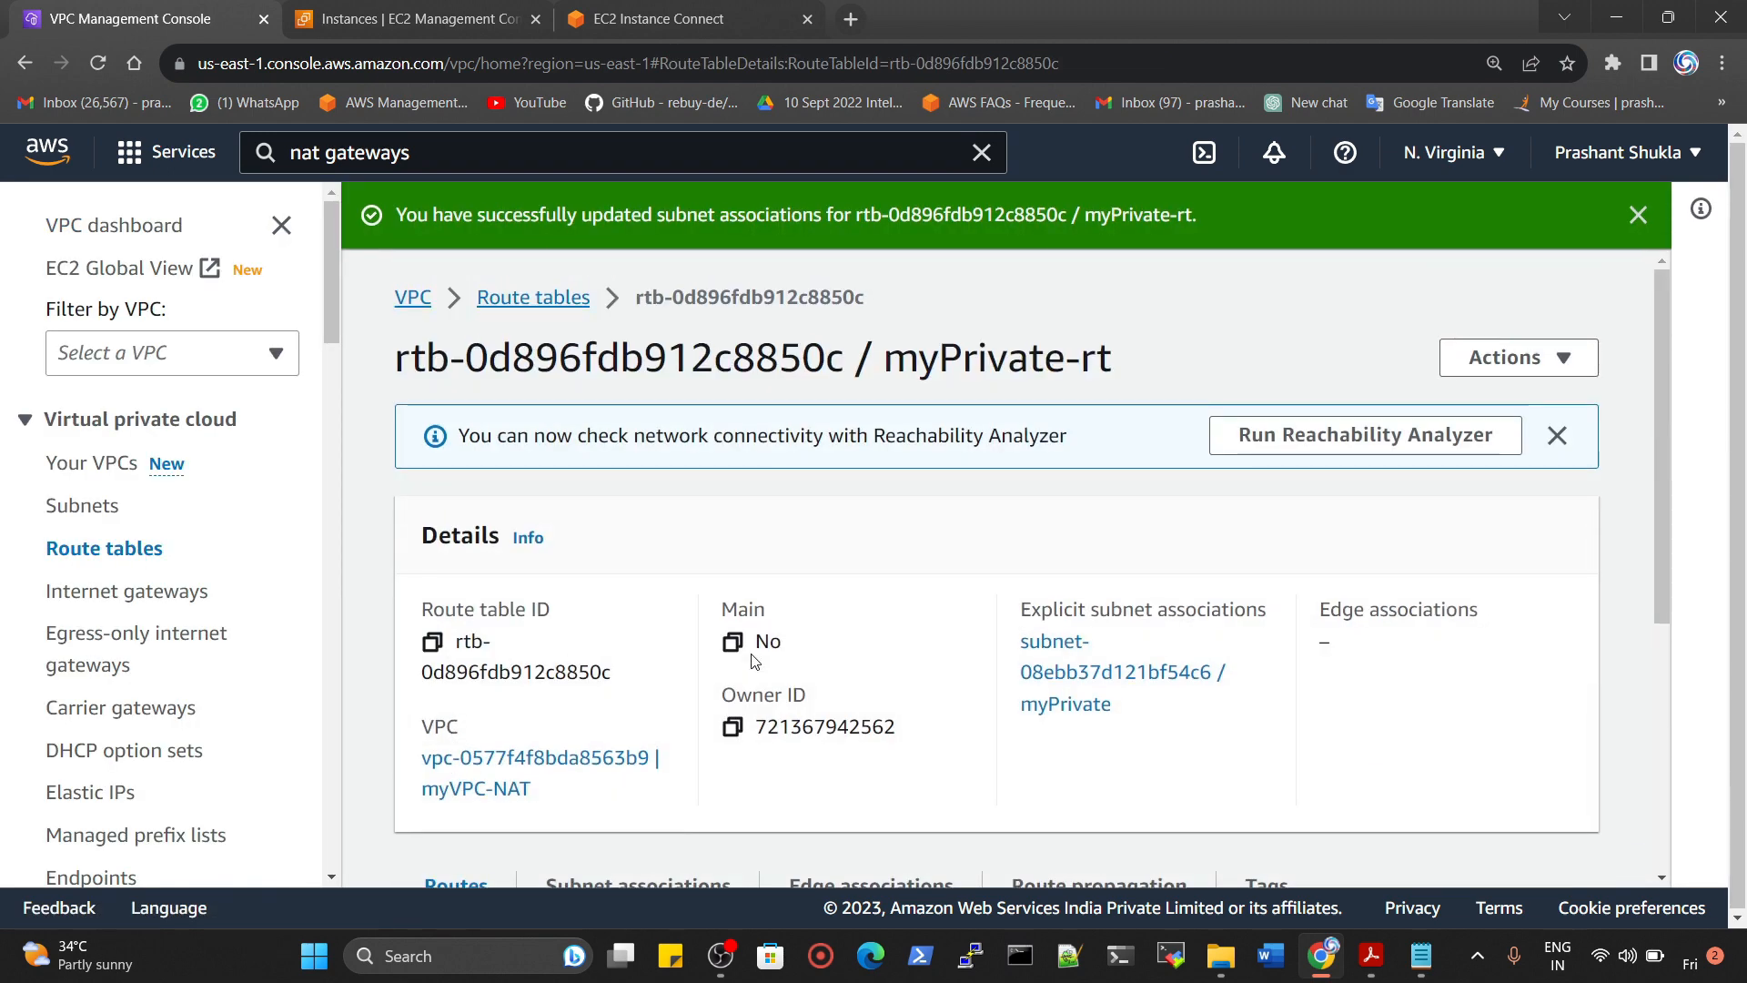
# Return to the EC2 Instance Connect terminal and clear its output
pyautogui.click(657, 19)
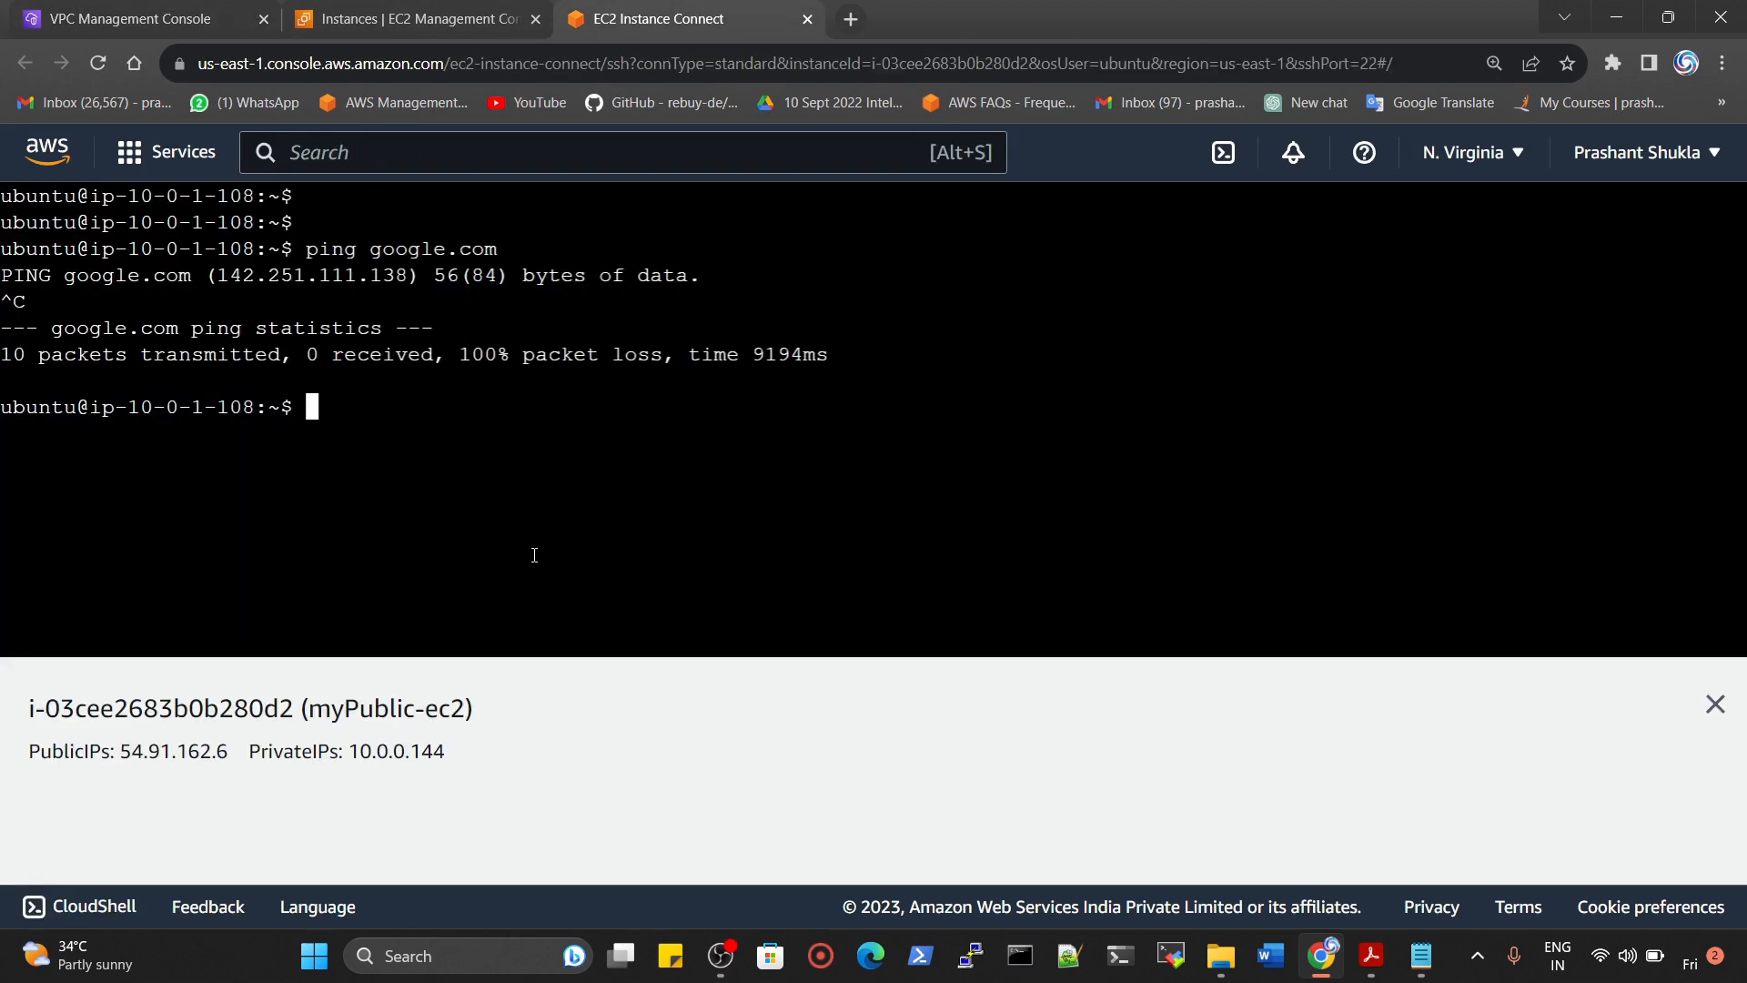
pyautogui.write('clear')
pyautogui.press('Return')
pyautogui.press('Return')
pyautogui.press('Return')
pyautogui.press('Return')
pyautogui.press('Return')
pyautogui.press('Return')
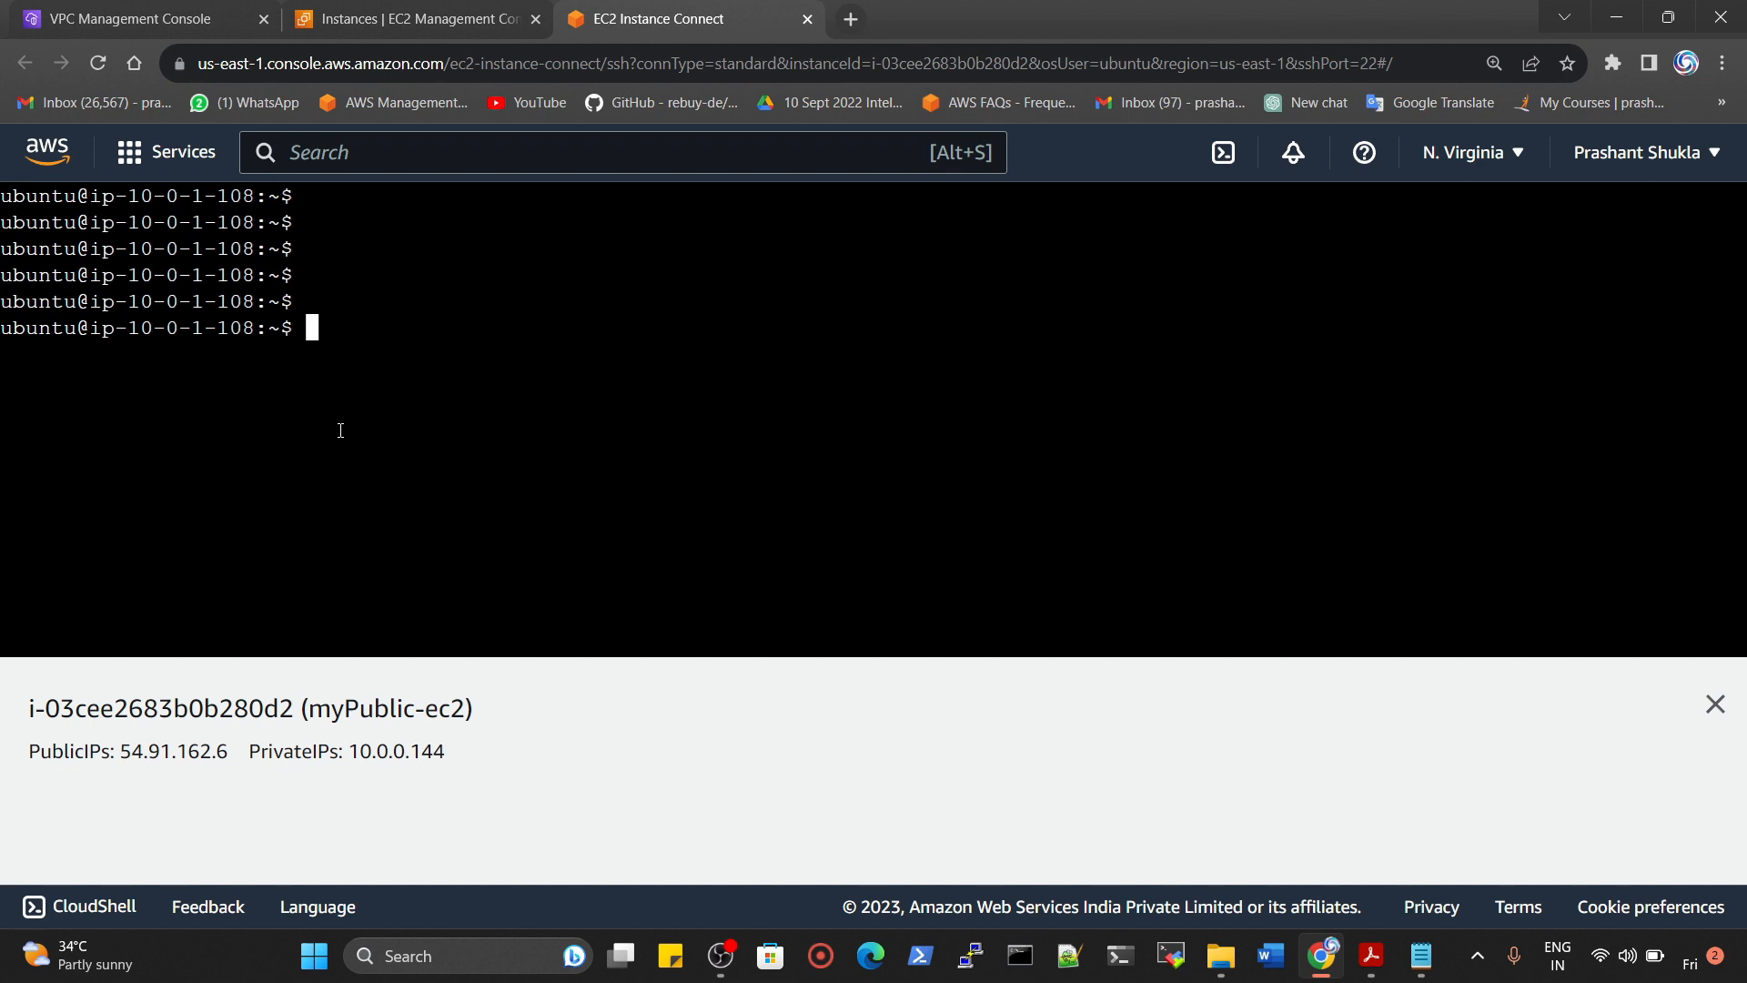
# Ping google.com from the private instance to test its internet access
pyautogui.write('ping google')
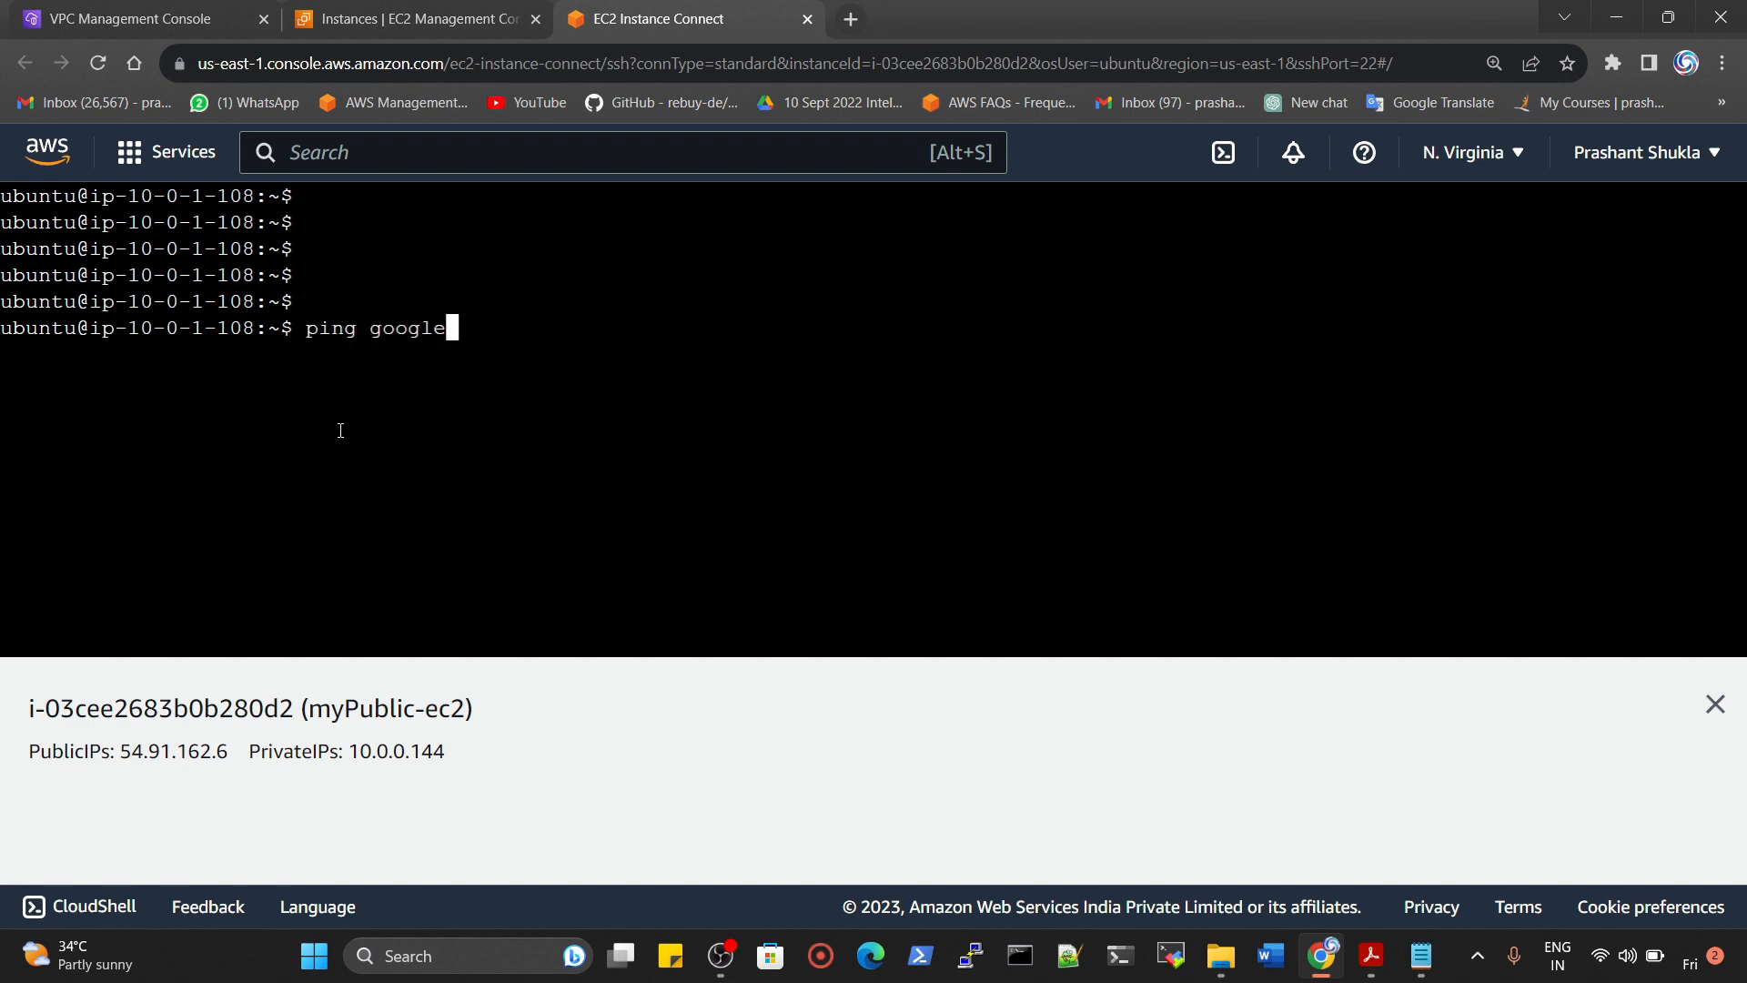
pyautogui.write('.com\\')
pyautogui.press('Return')
pyautogui.hotkey('ctrl', 'c')
pyautogui.press('Up')
pyautogui.press('BackSpace')
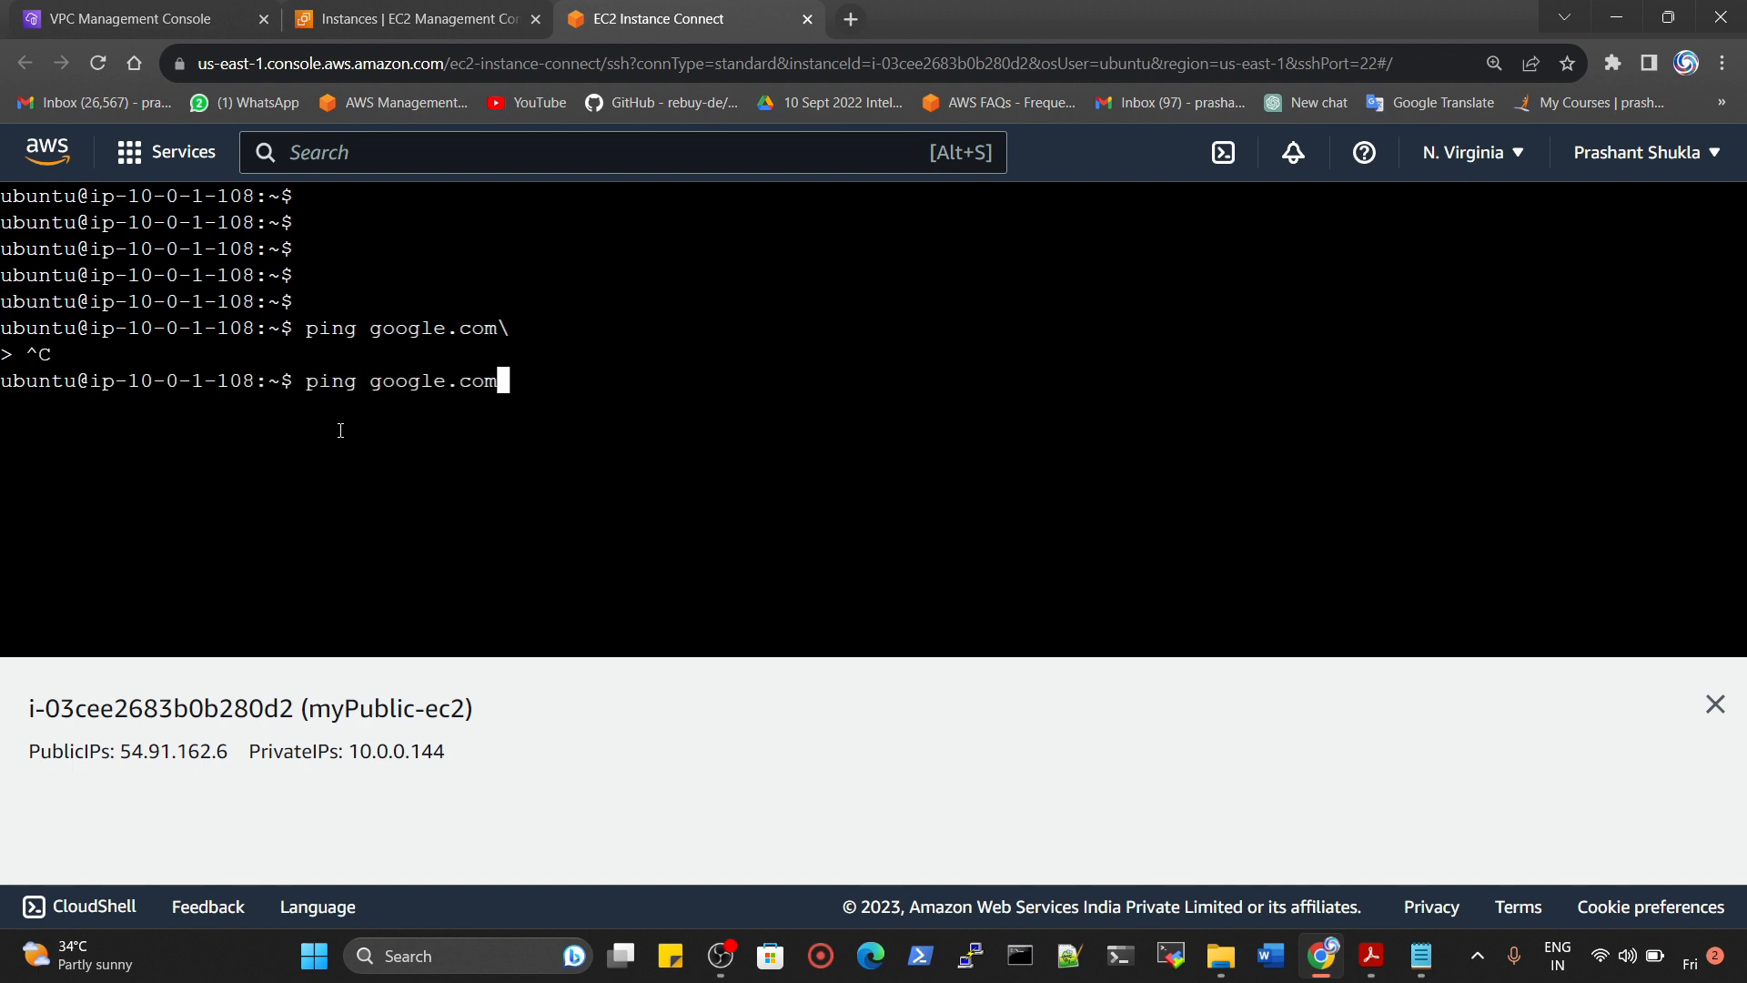
pyautogui.press('Return')
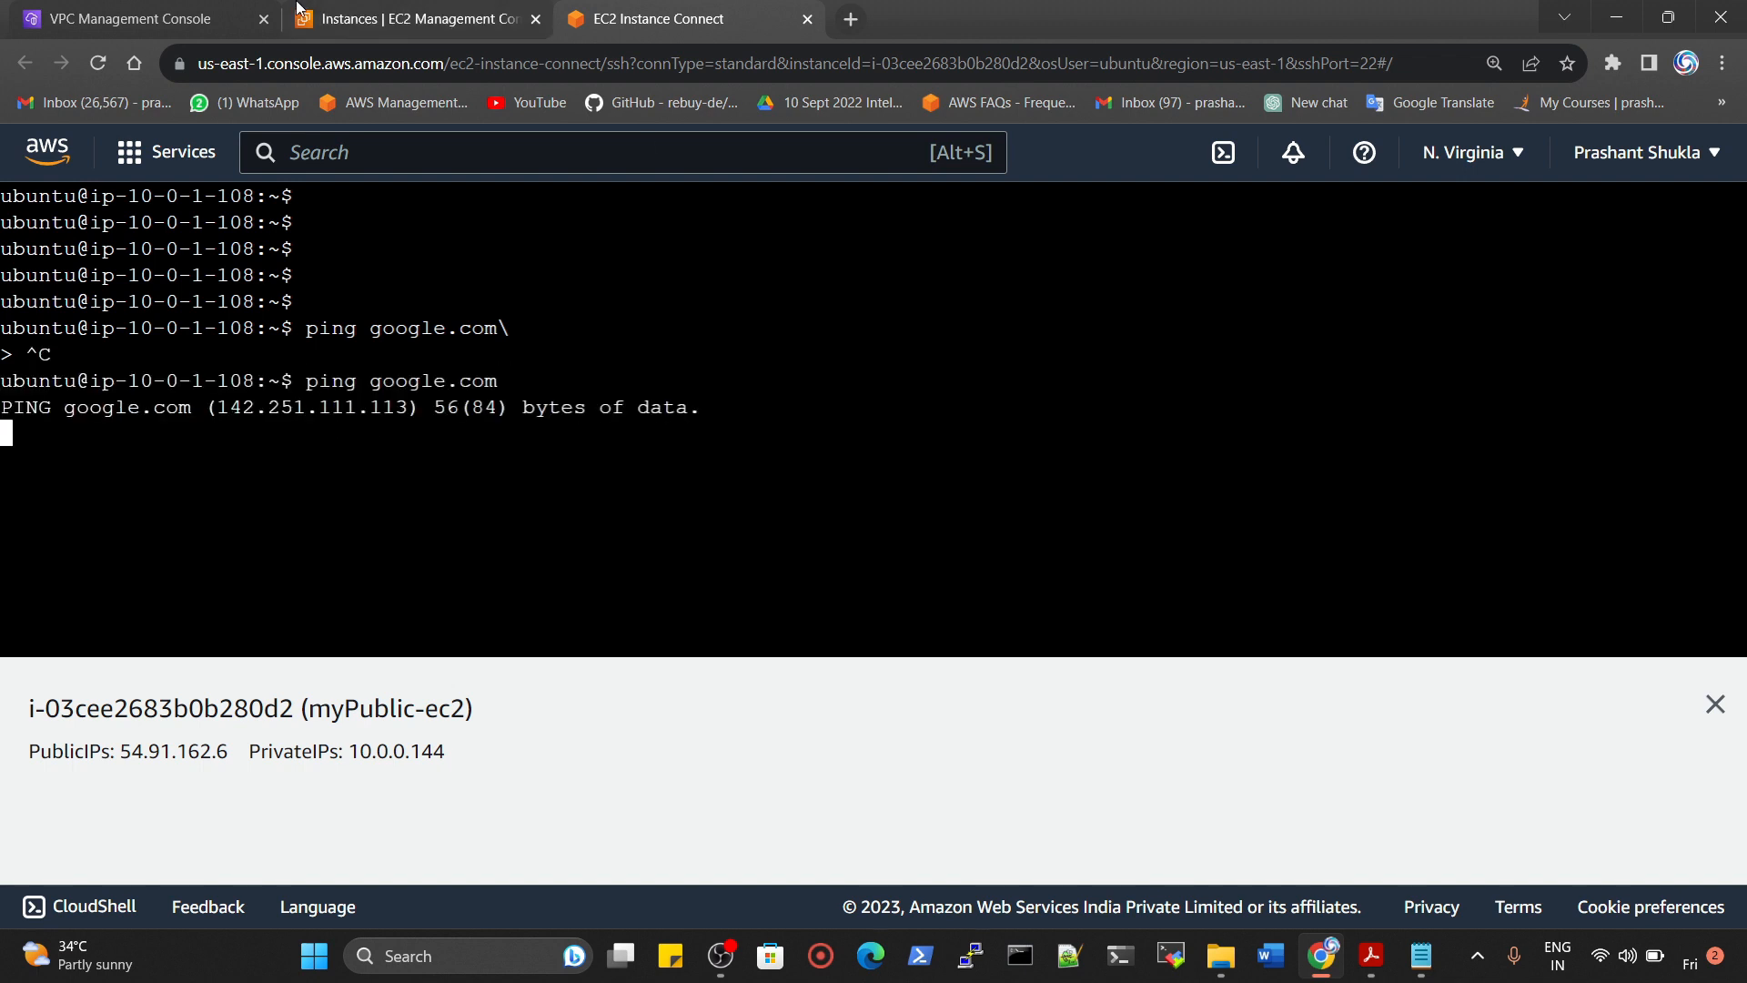
# Open the NAT gateways list in the VPC console and refresh it to check the state of my-NAT-GW
pyautogui.click(209, 27)
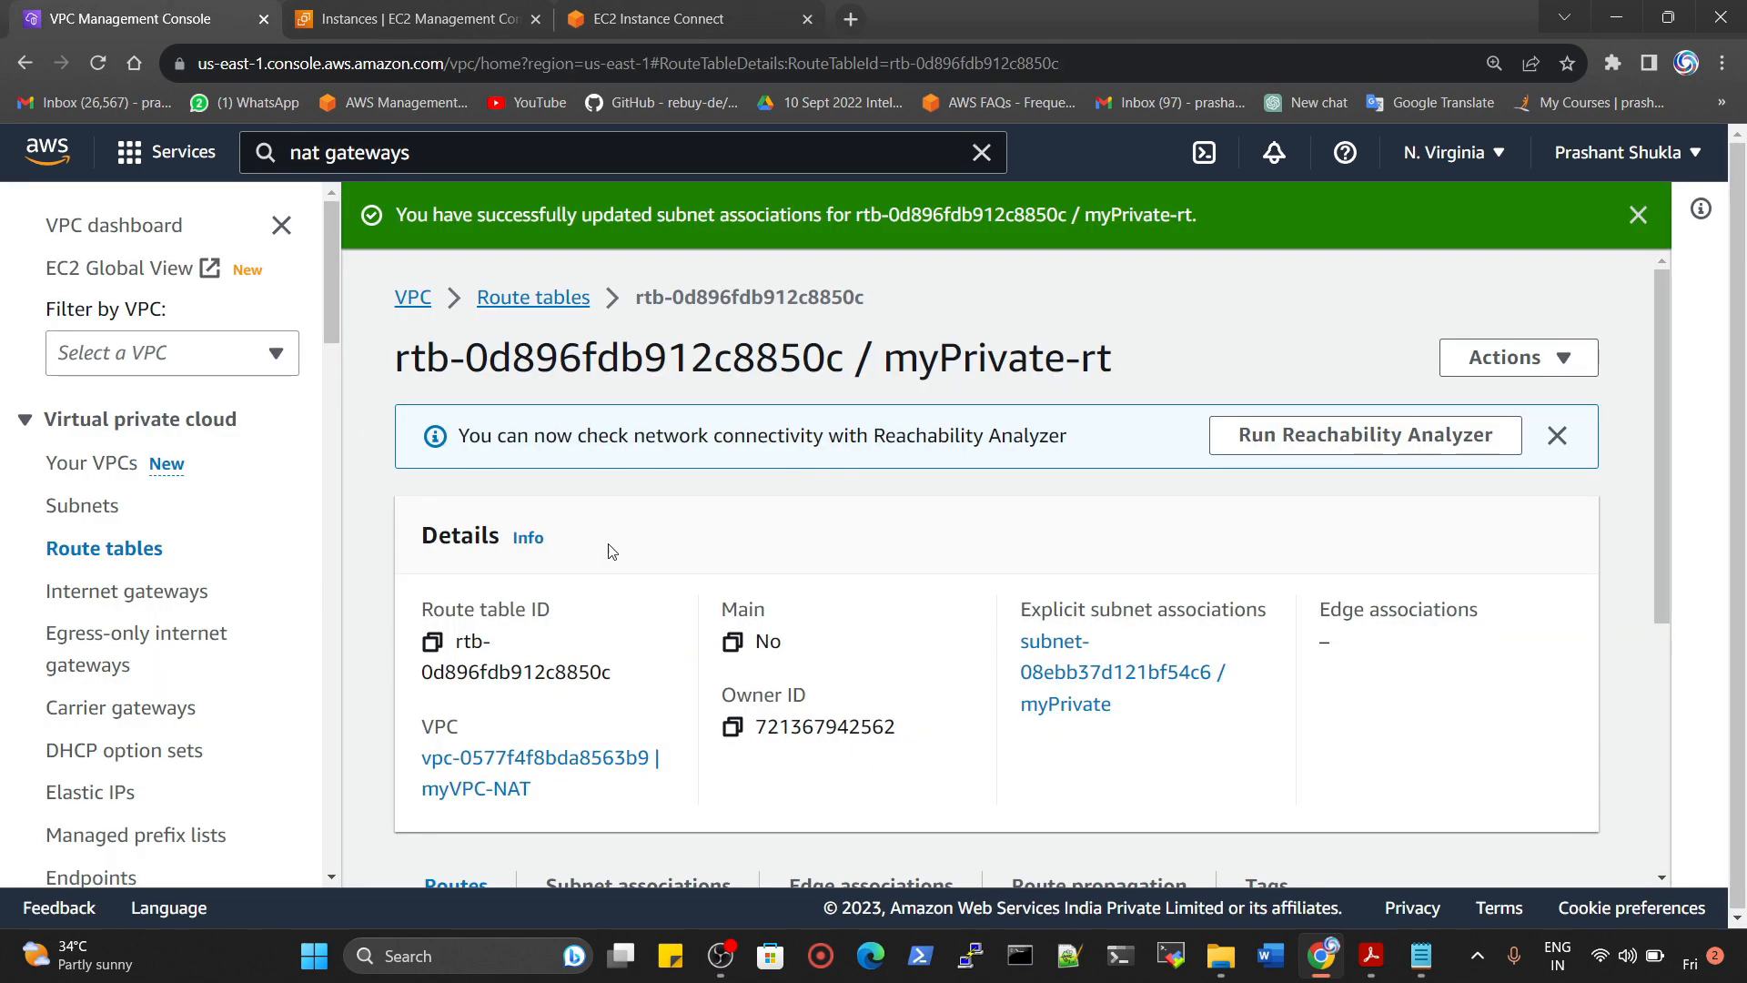
pyautogui.scroll(-2, 388, 506)
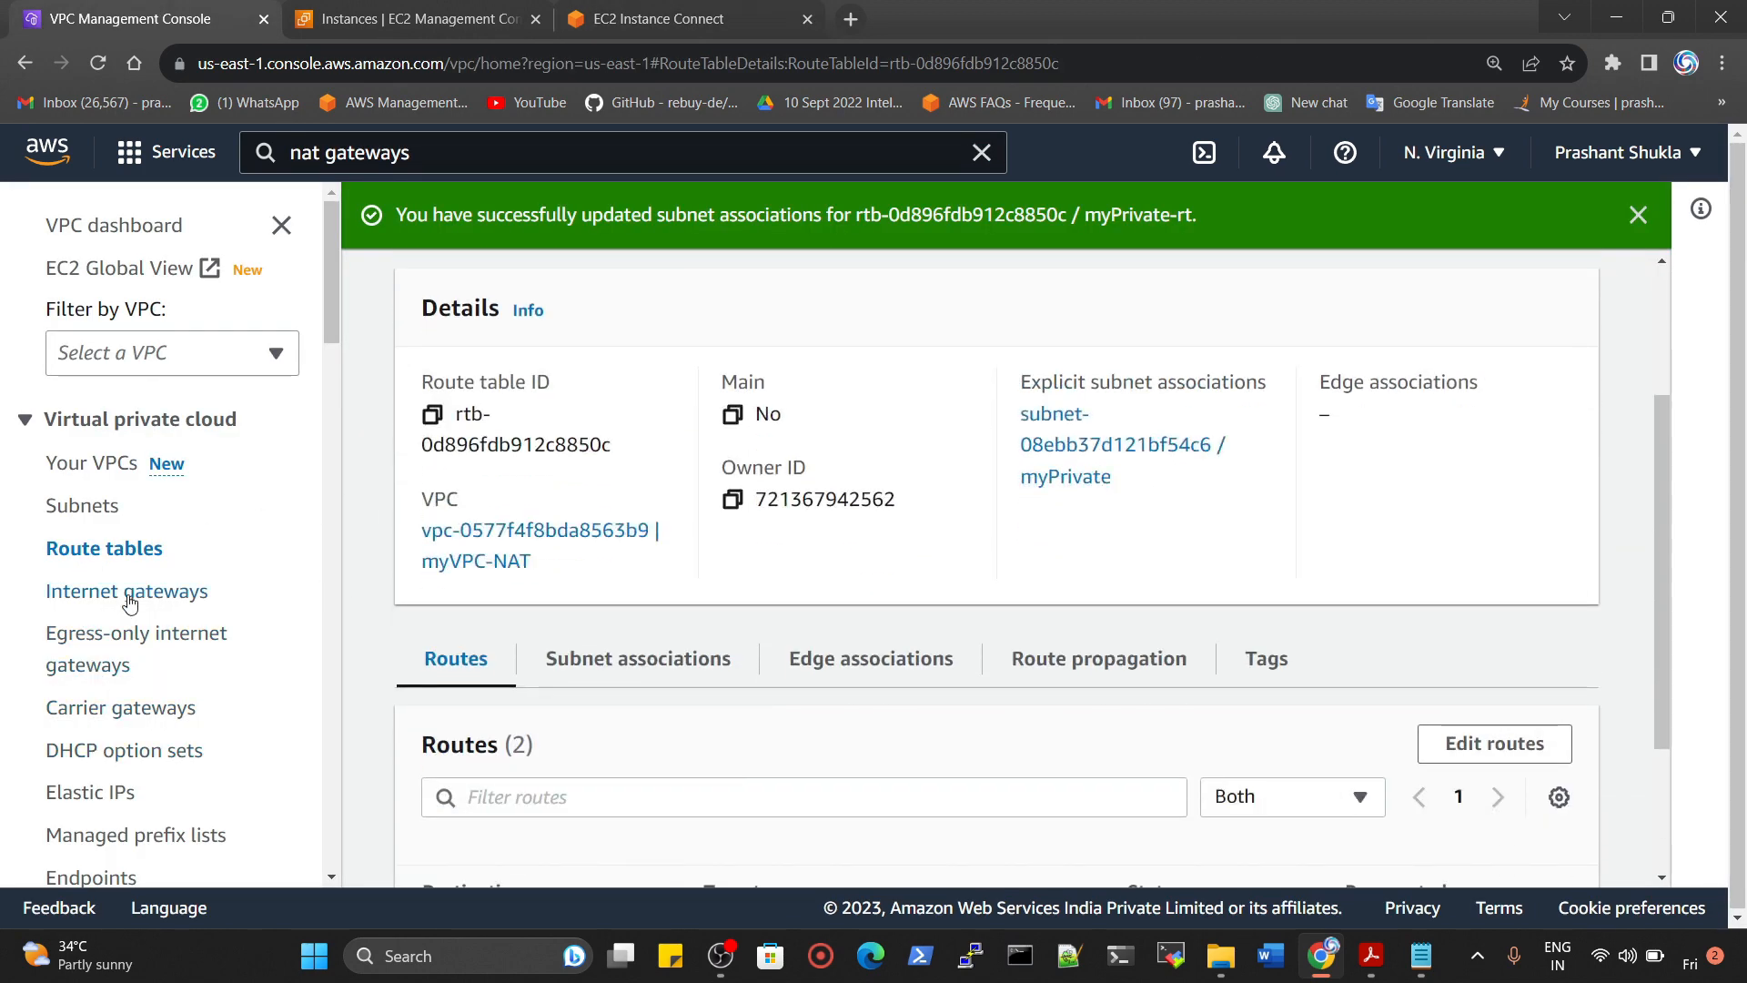
pyautogui.scroll(-5, 126, 601)
pyautogui.click(95, 506)
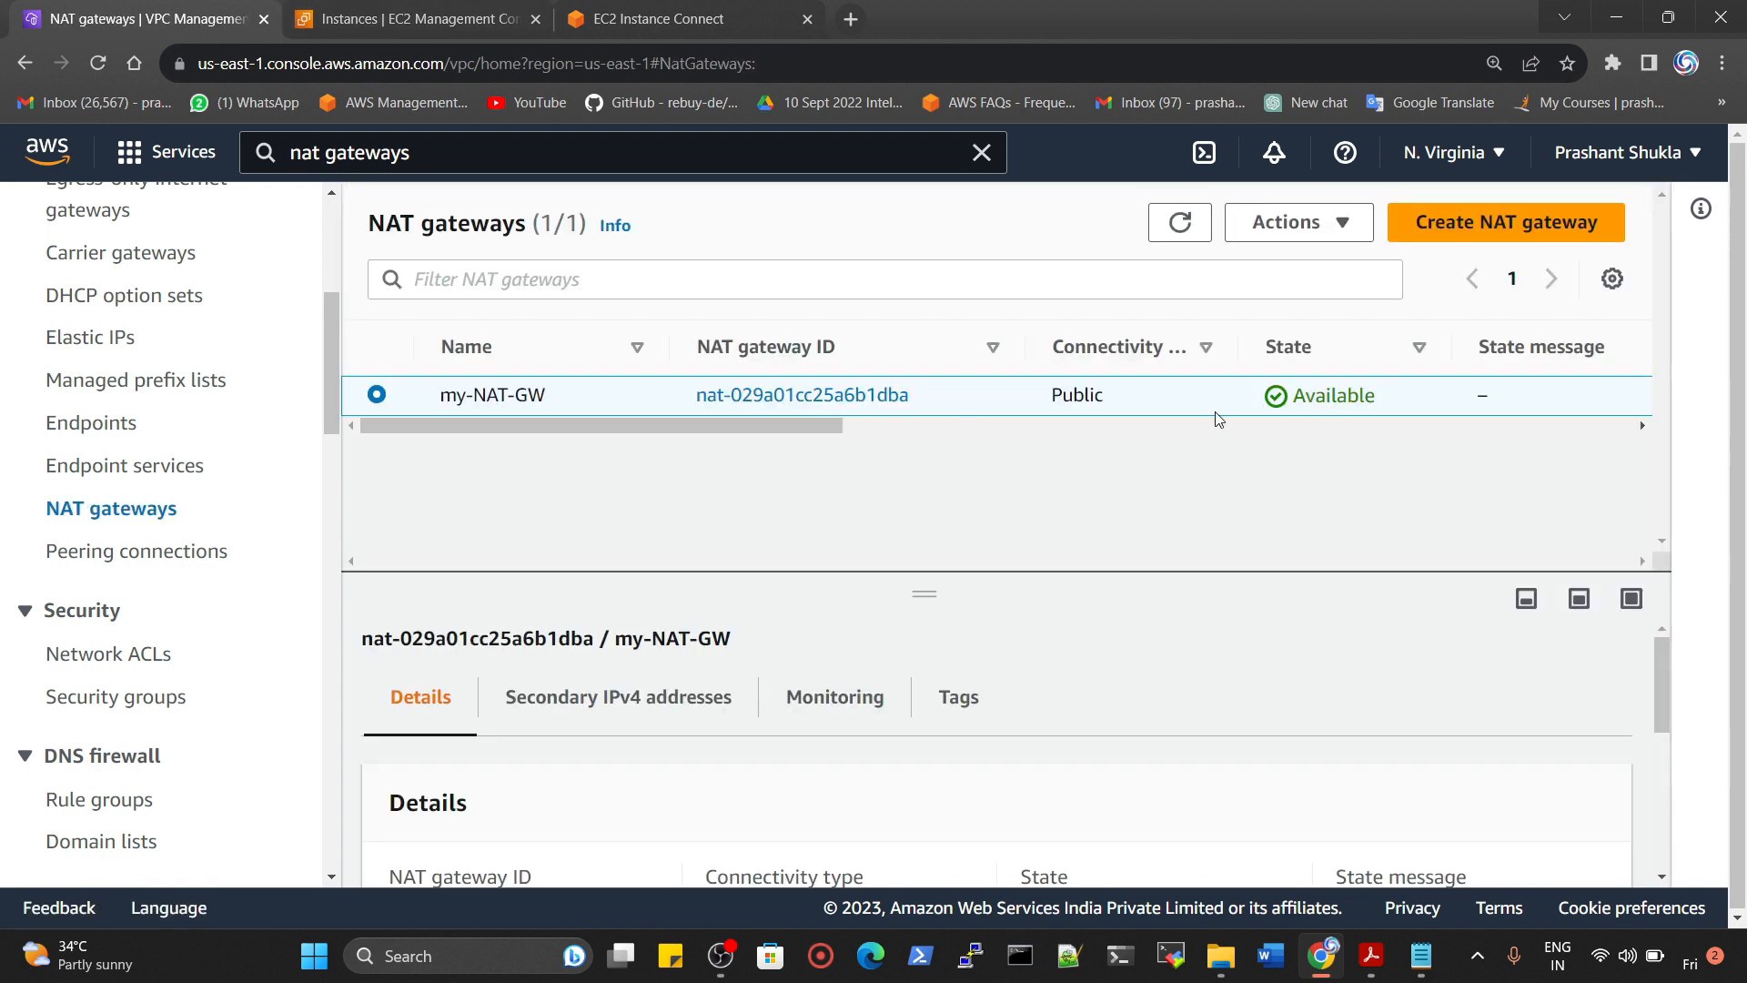
pyautogui.moveTo(1216, 413); pyautogui.dragTo(1211, 426)
pyautogui.click(1212, 427)
pyautogui.click(1180, 222)
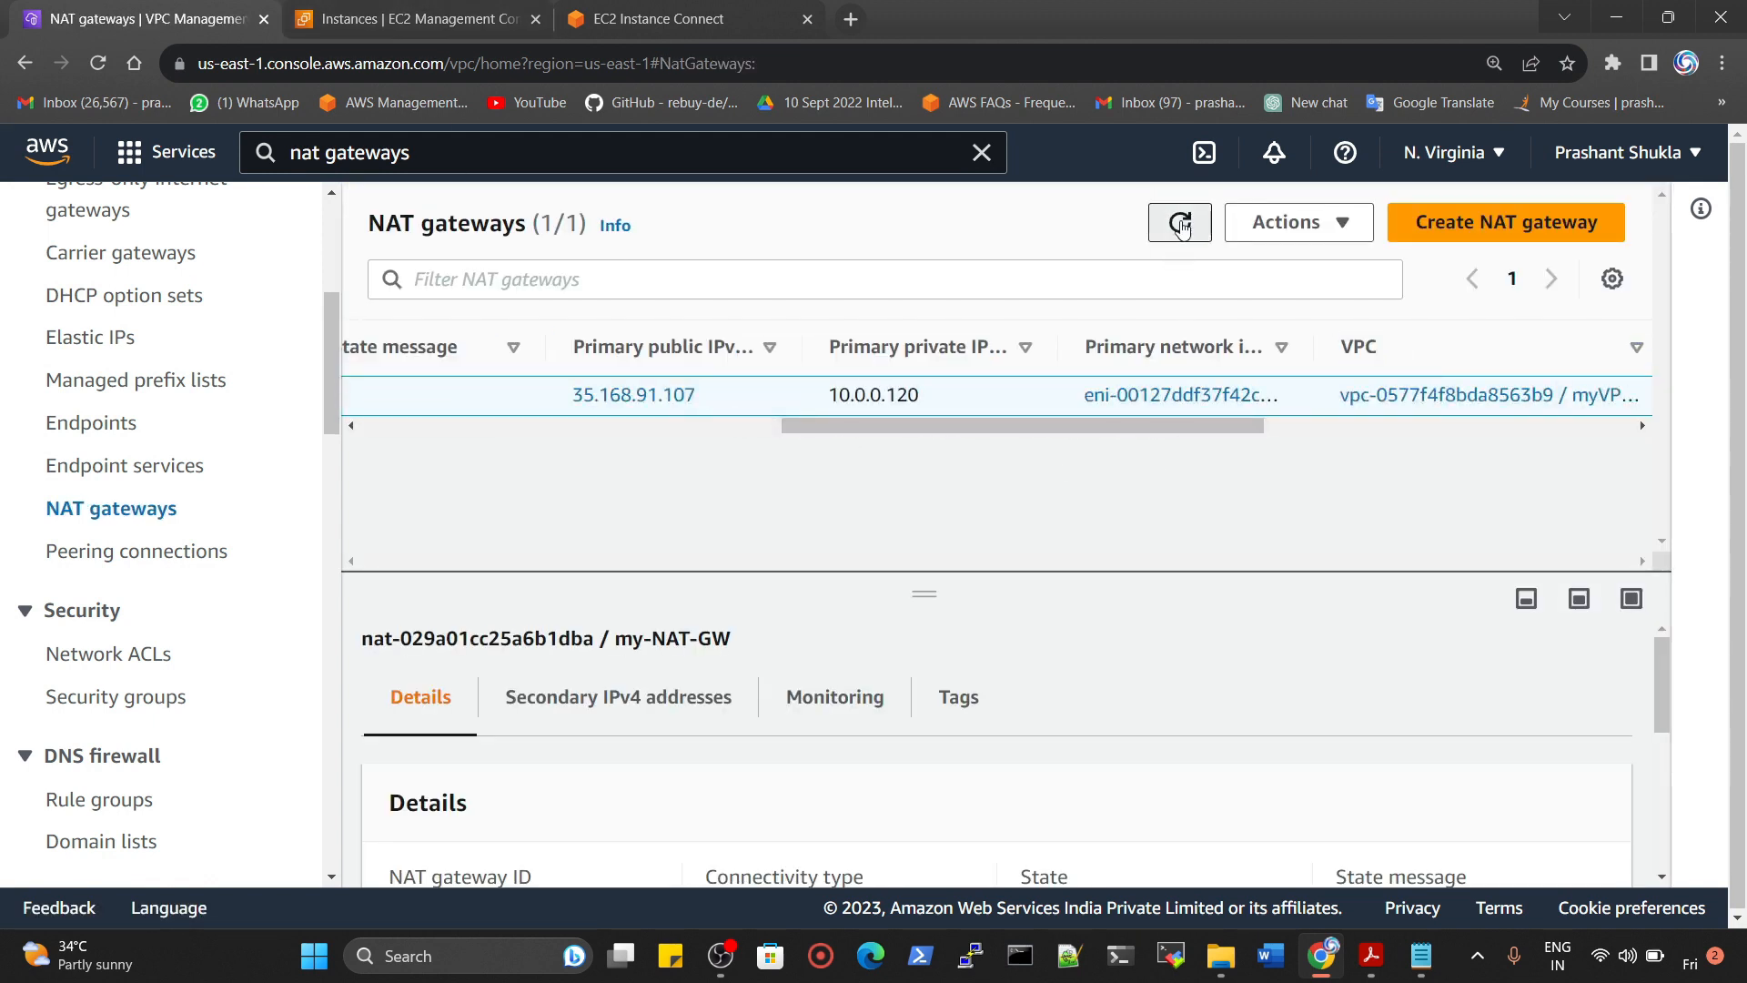
pyautogui.moveTo(881, 426); pyautogui.dragTo(417, 414)
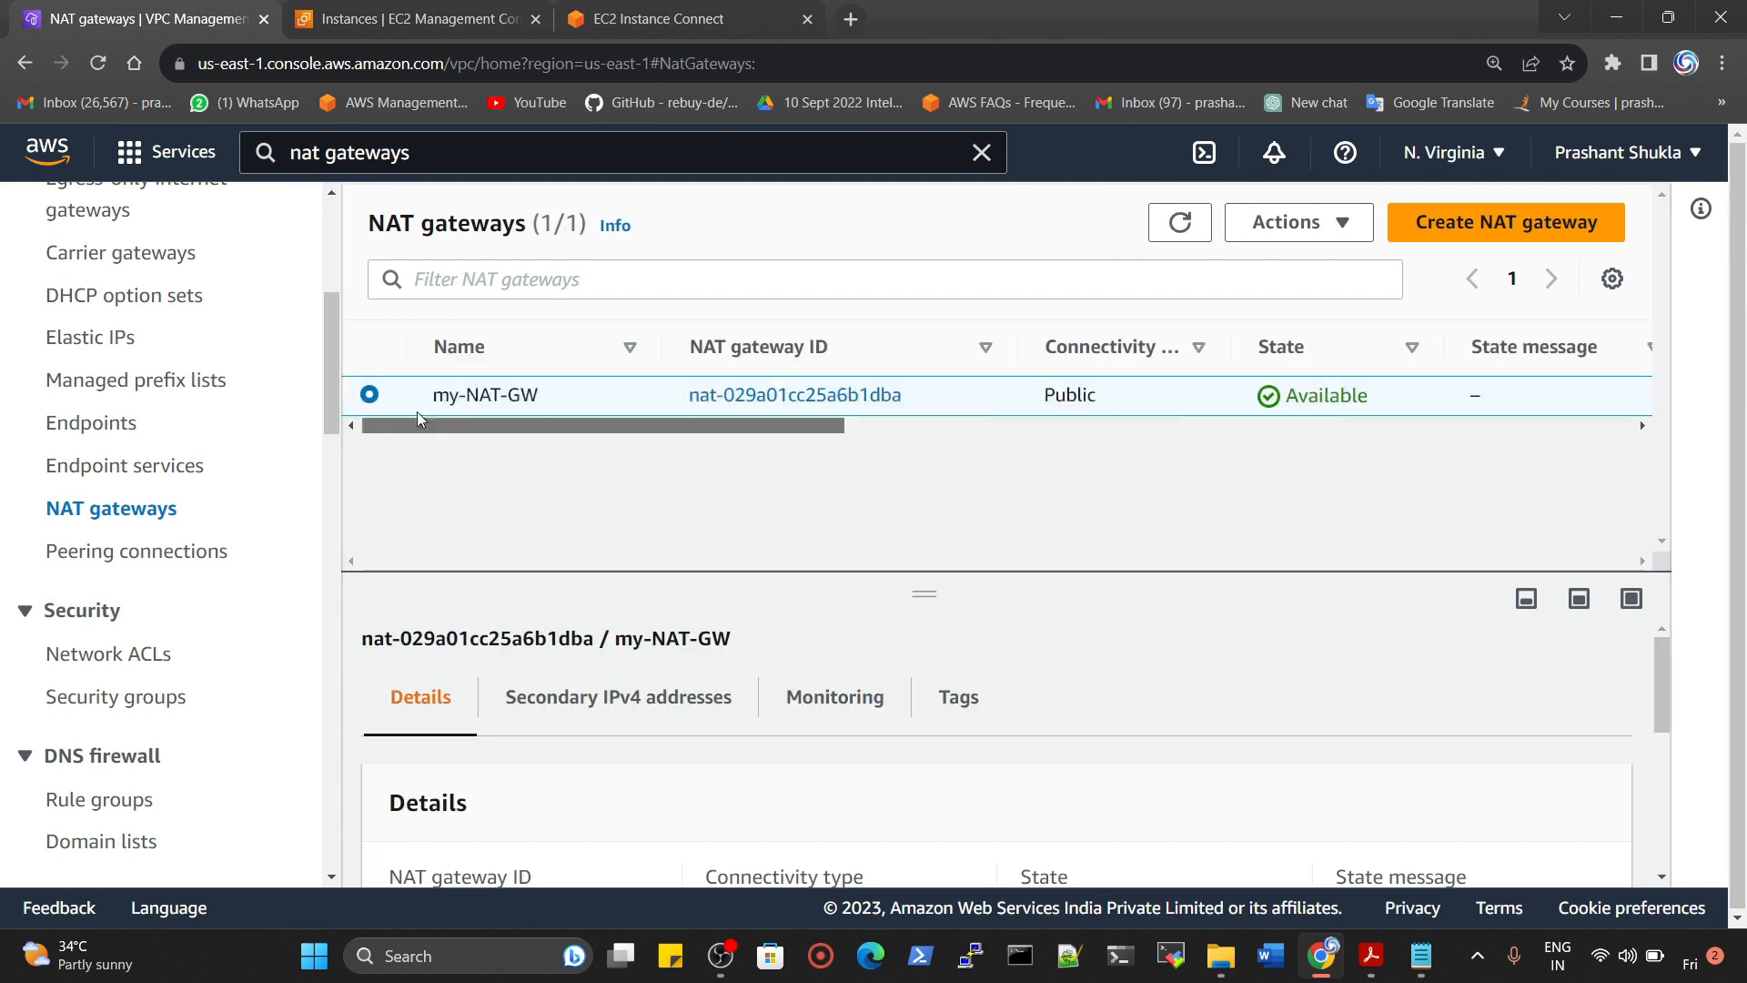
# Return to the myPublic-ec2 terminal session and clear its output
pyautogui.click(622, 17)
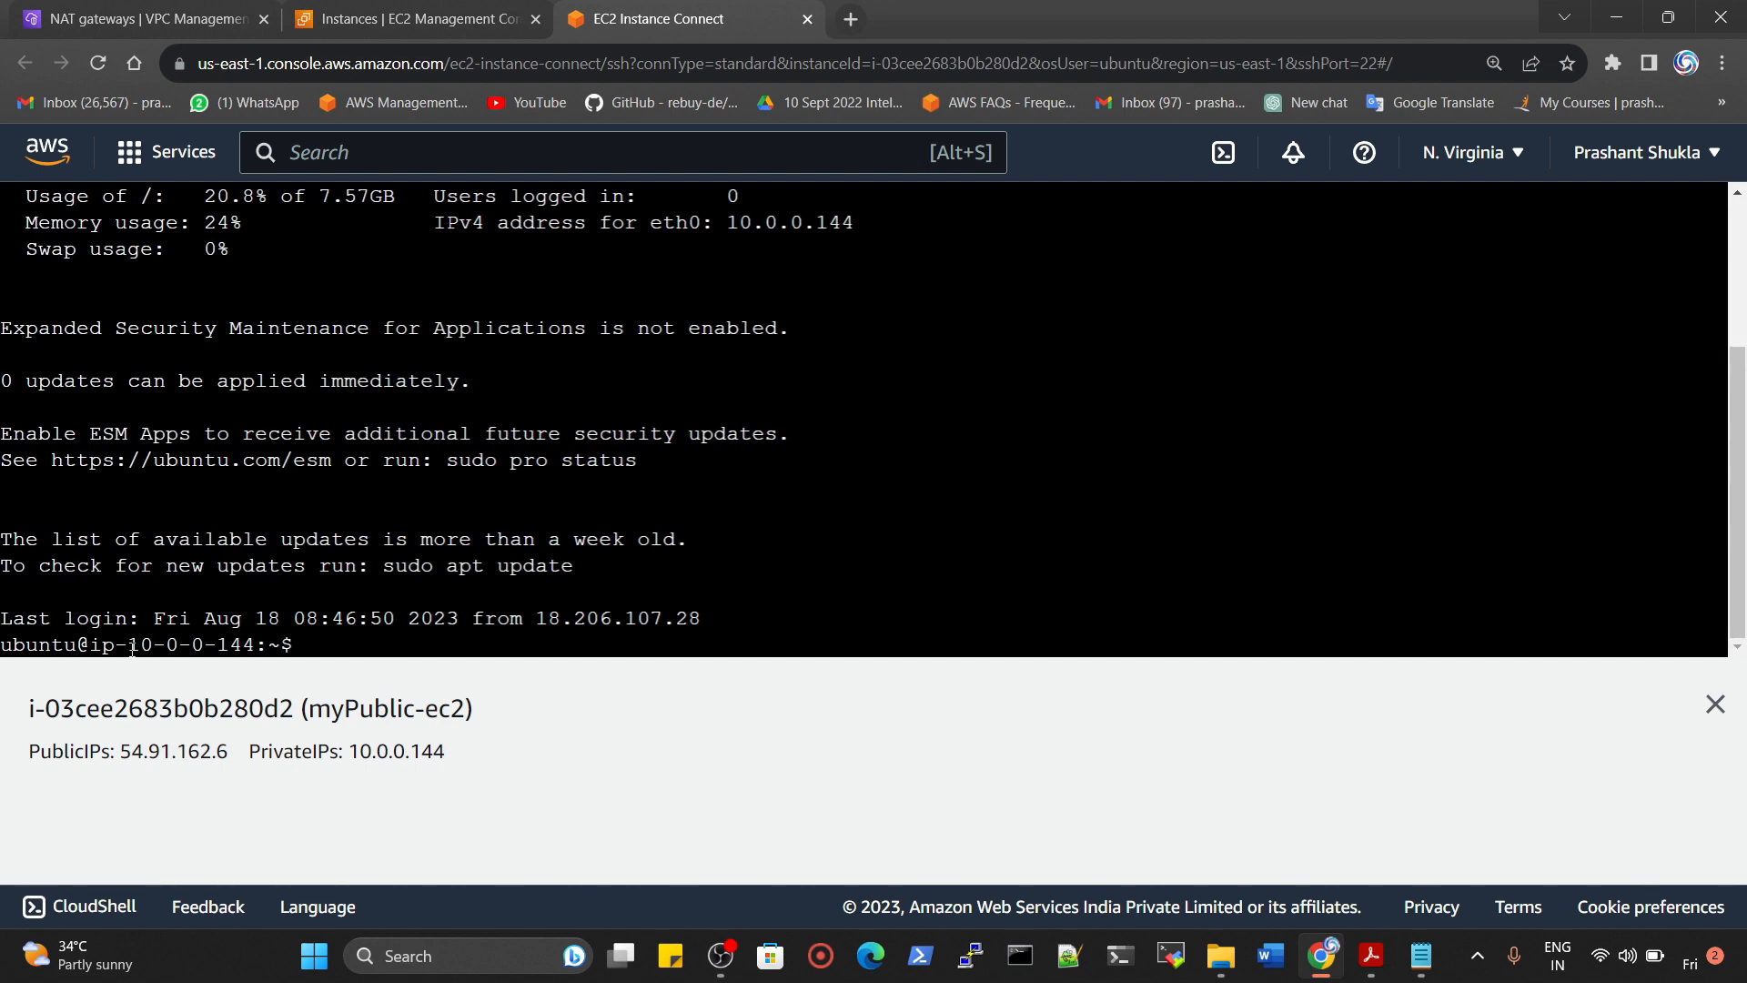
pyautogui.click(180, 12)
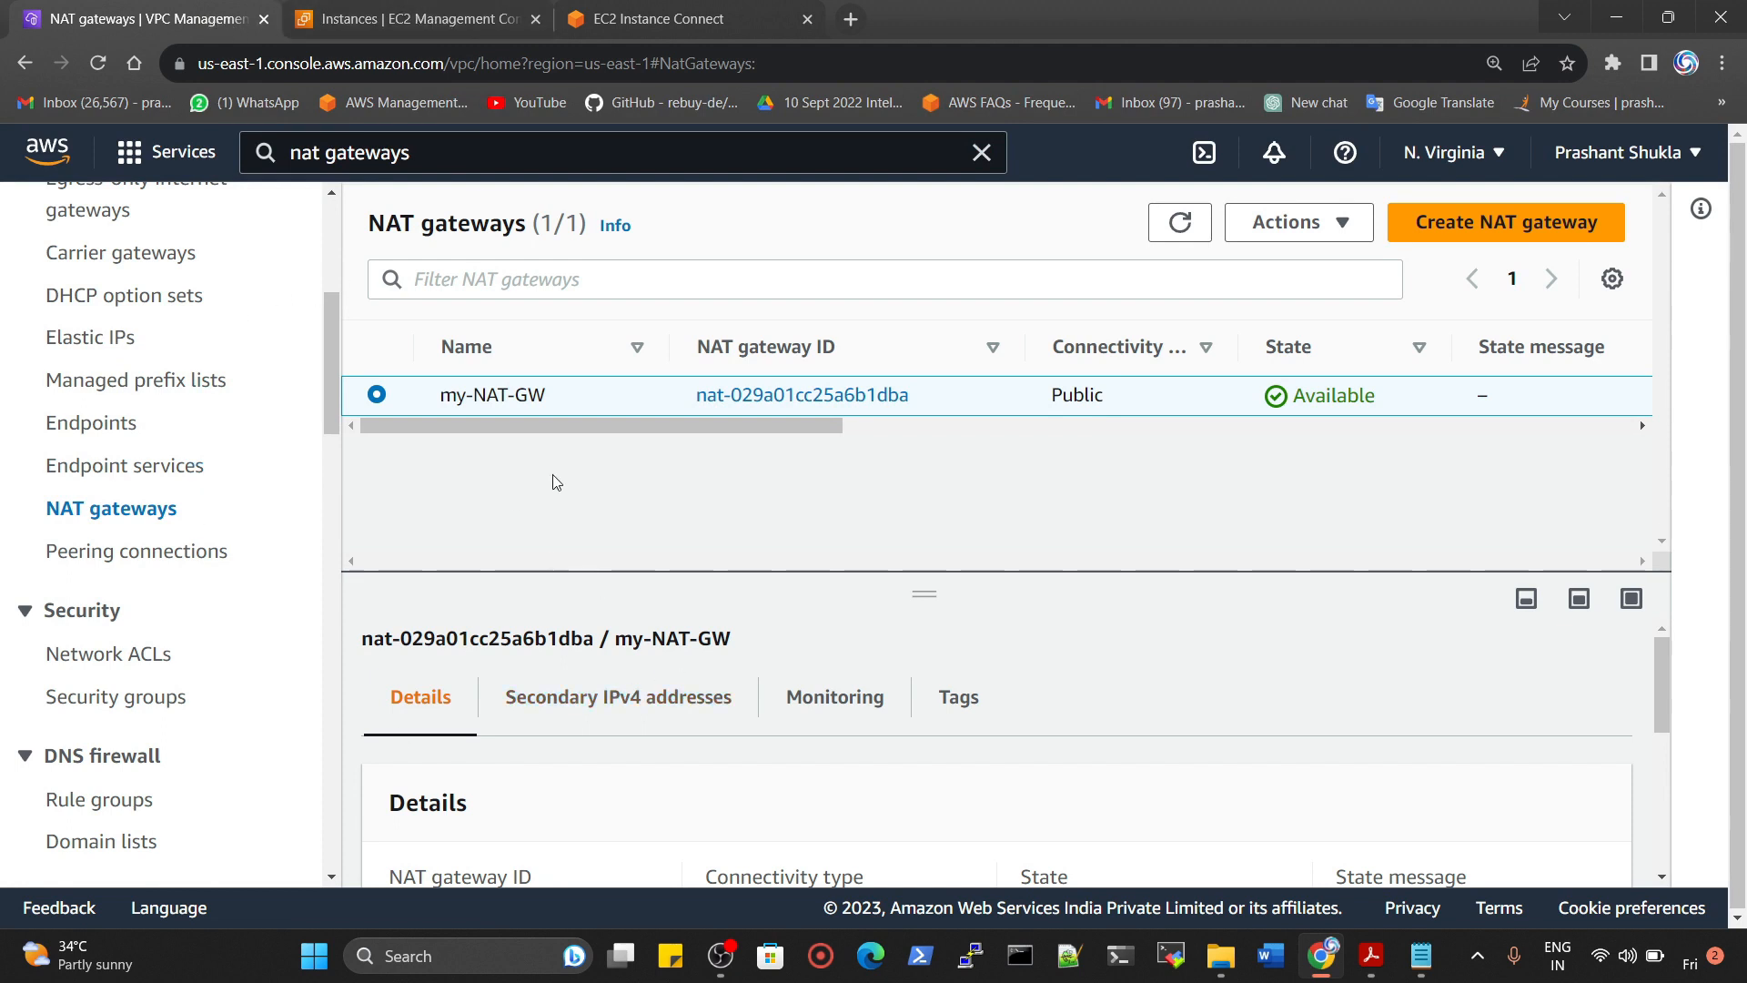
pyautogui.click(440, 19)
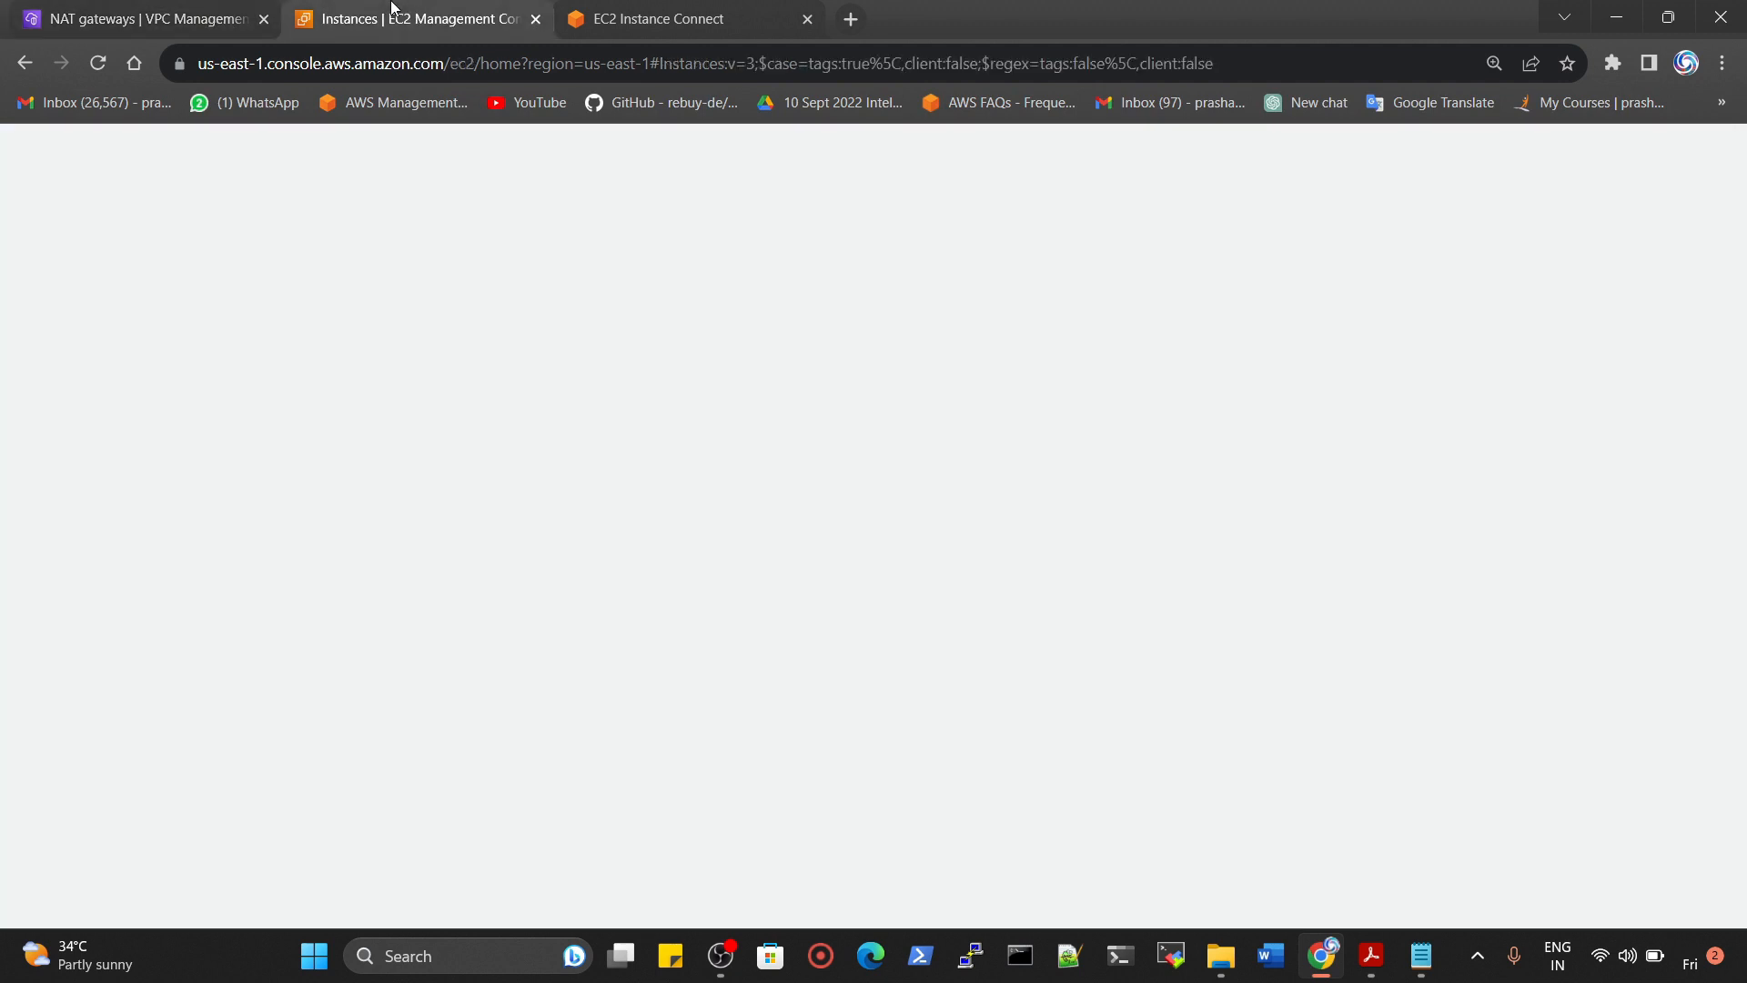
pyautogui.click(705, 11)
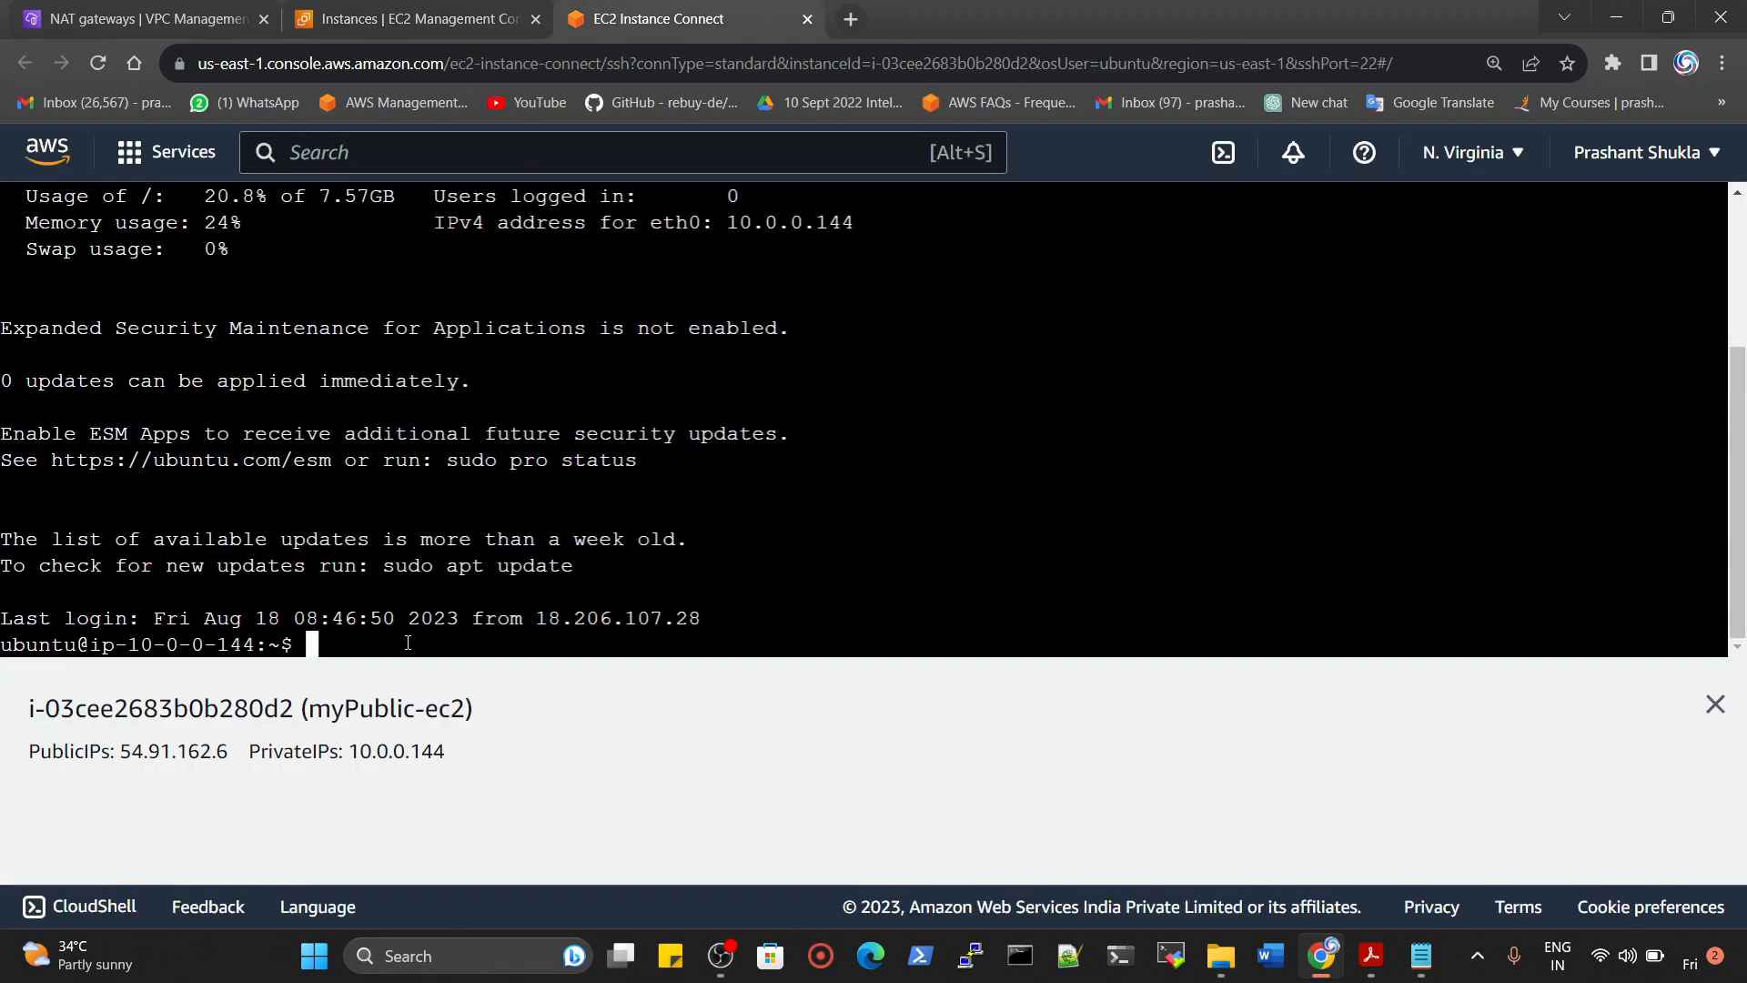
pyautogui.write('clear')
pyautogui.press('Return')
pyautogui.press('Return')
pyautogui.press('Return')
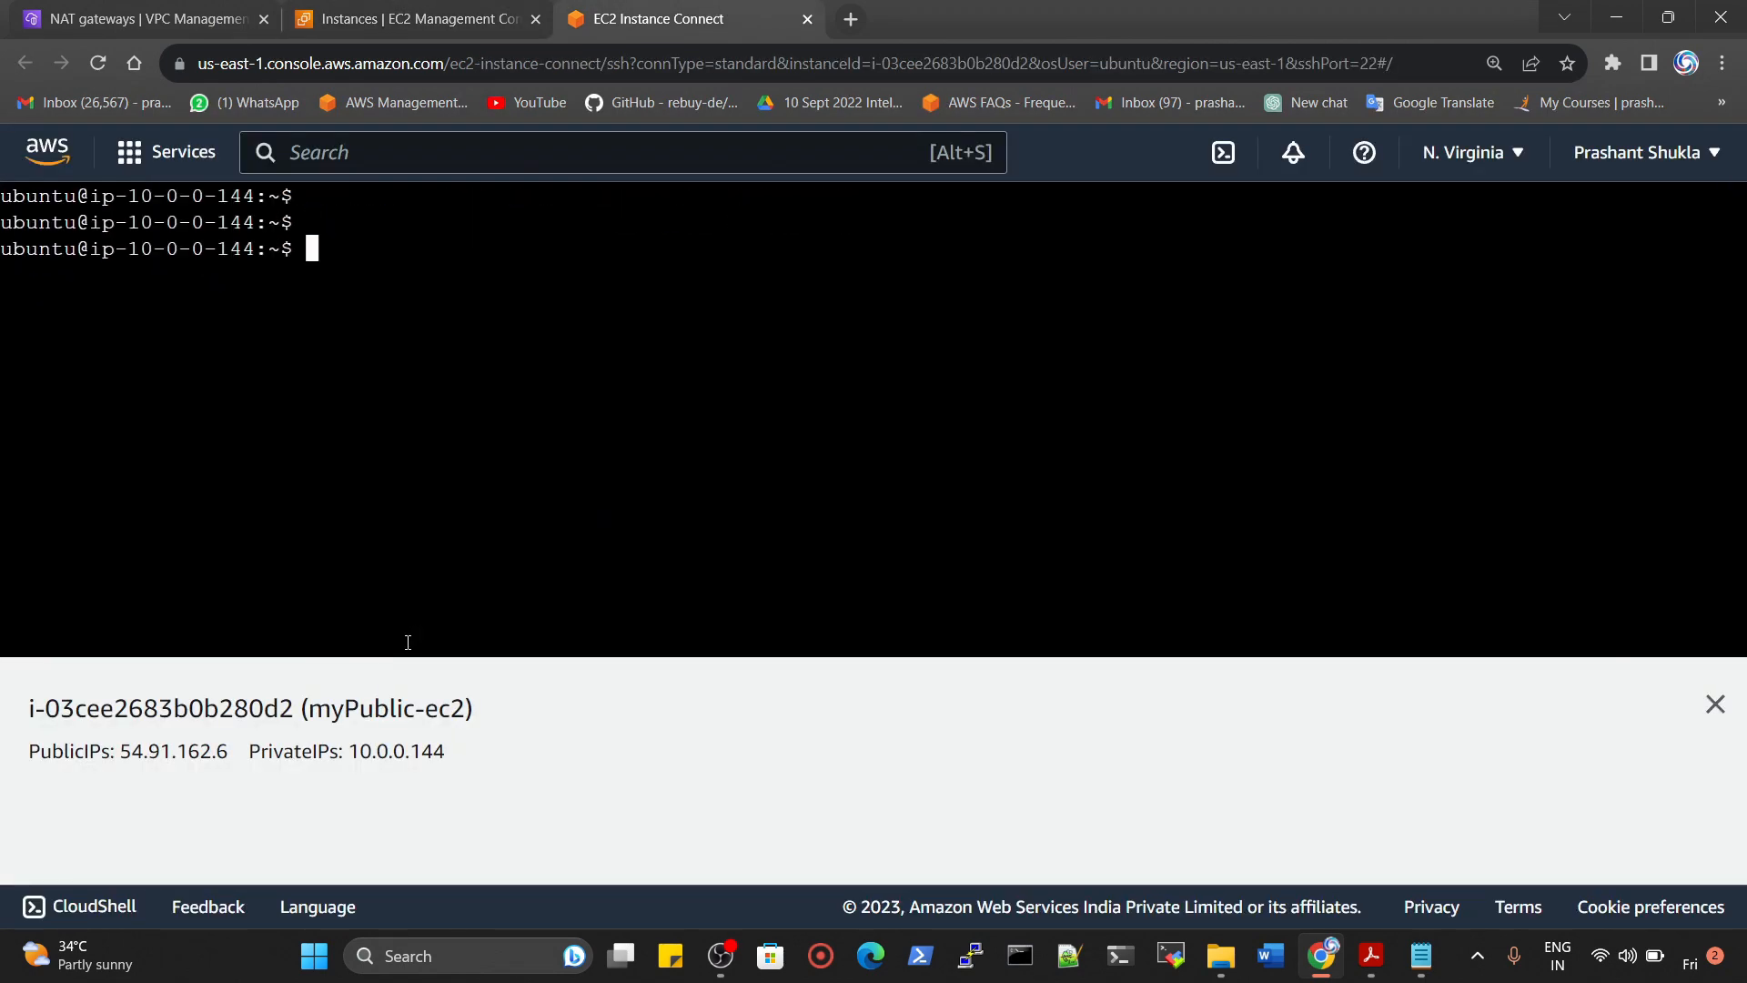
pyautogui.press('Return')
# Ping google.com from the public instance to test its internet access, and stop the ping after a few replies
pyautogui.write('ping ')
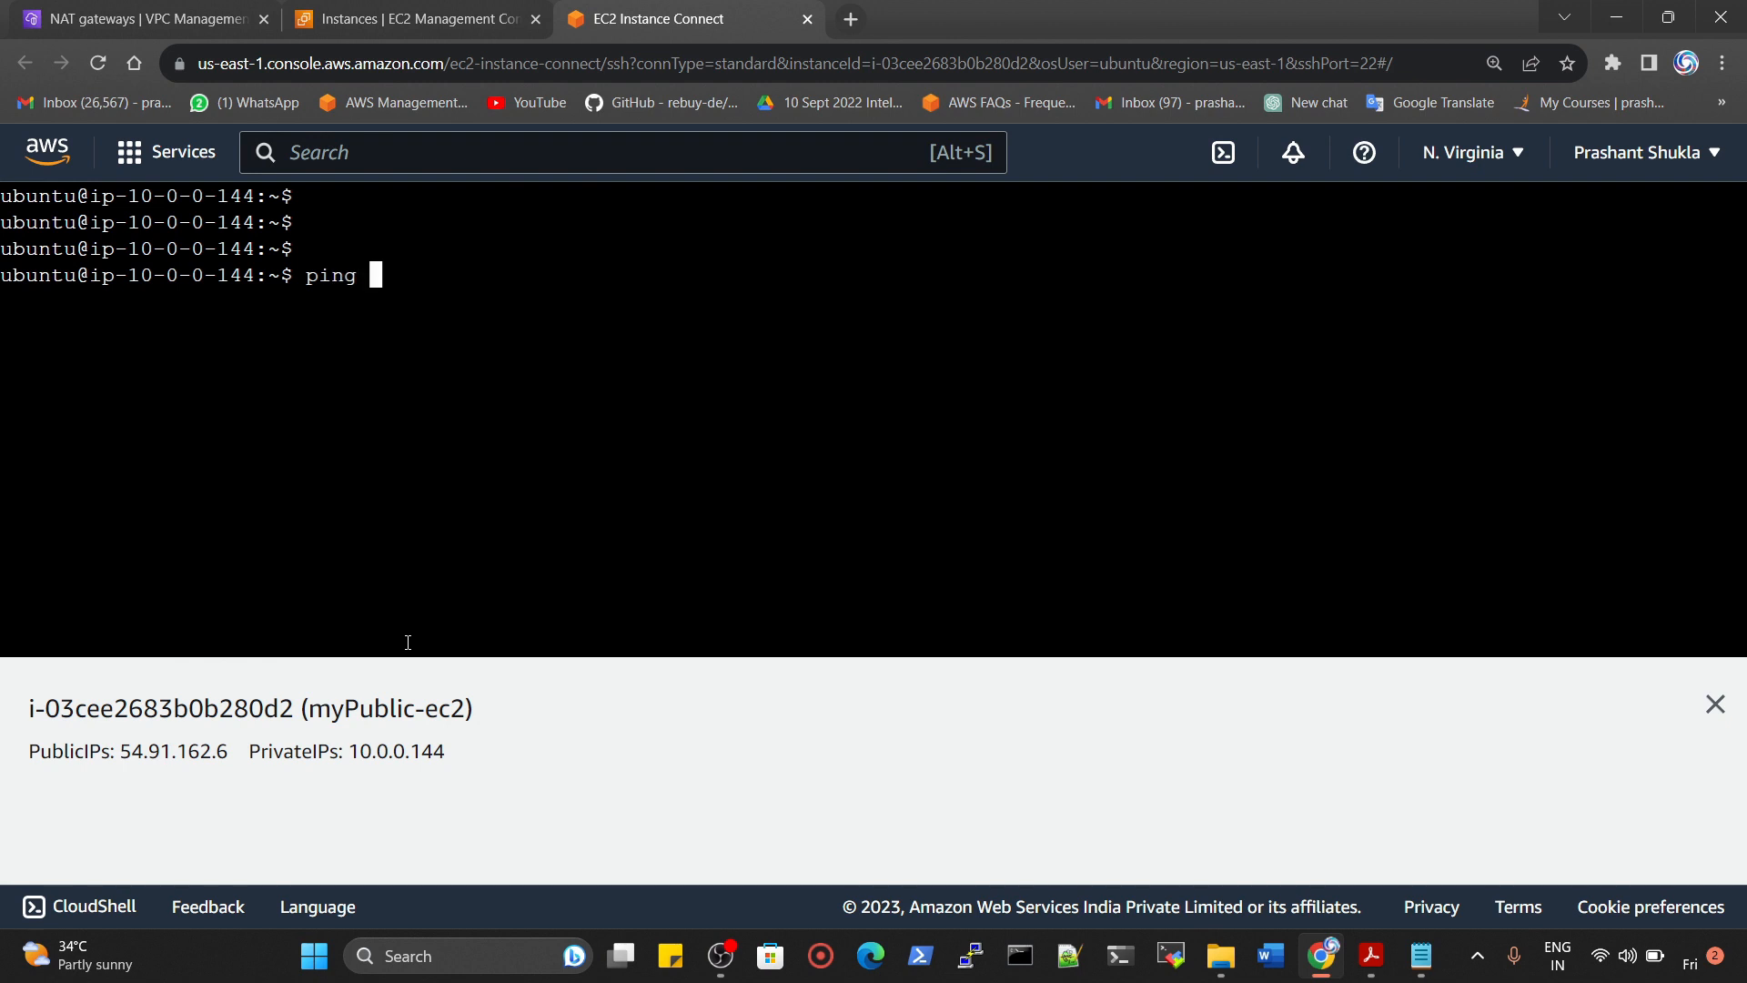
pyautogui.write('google.com')
pyautogui.press('Return')
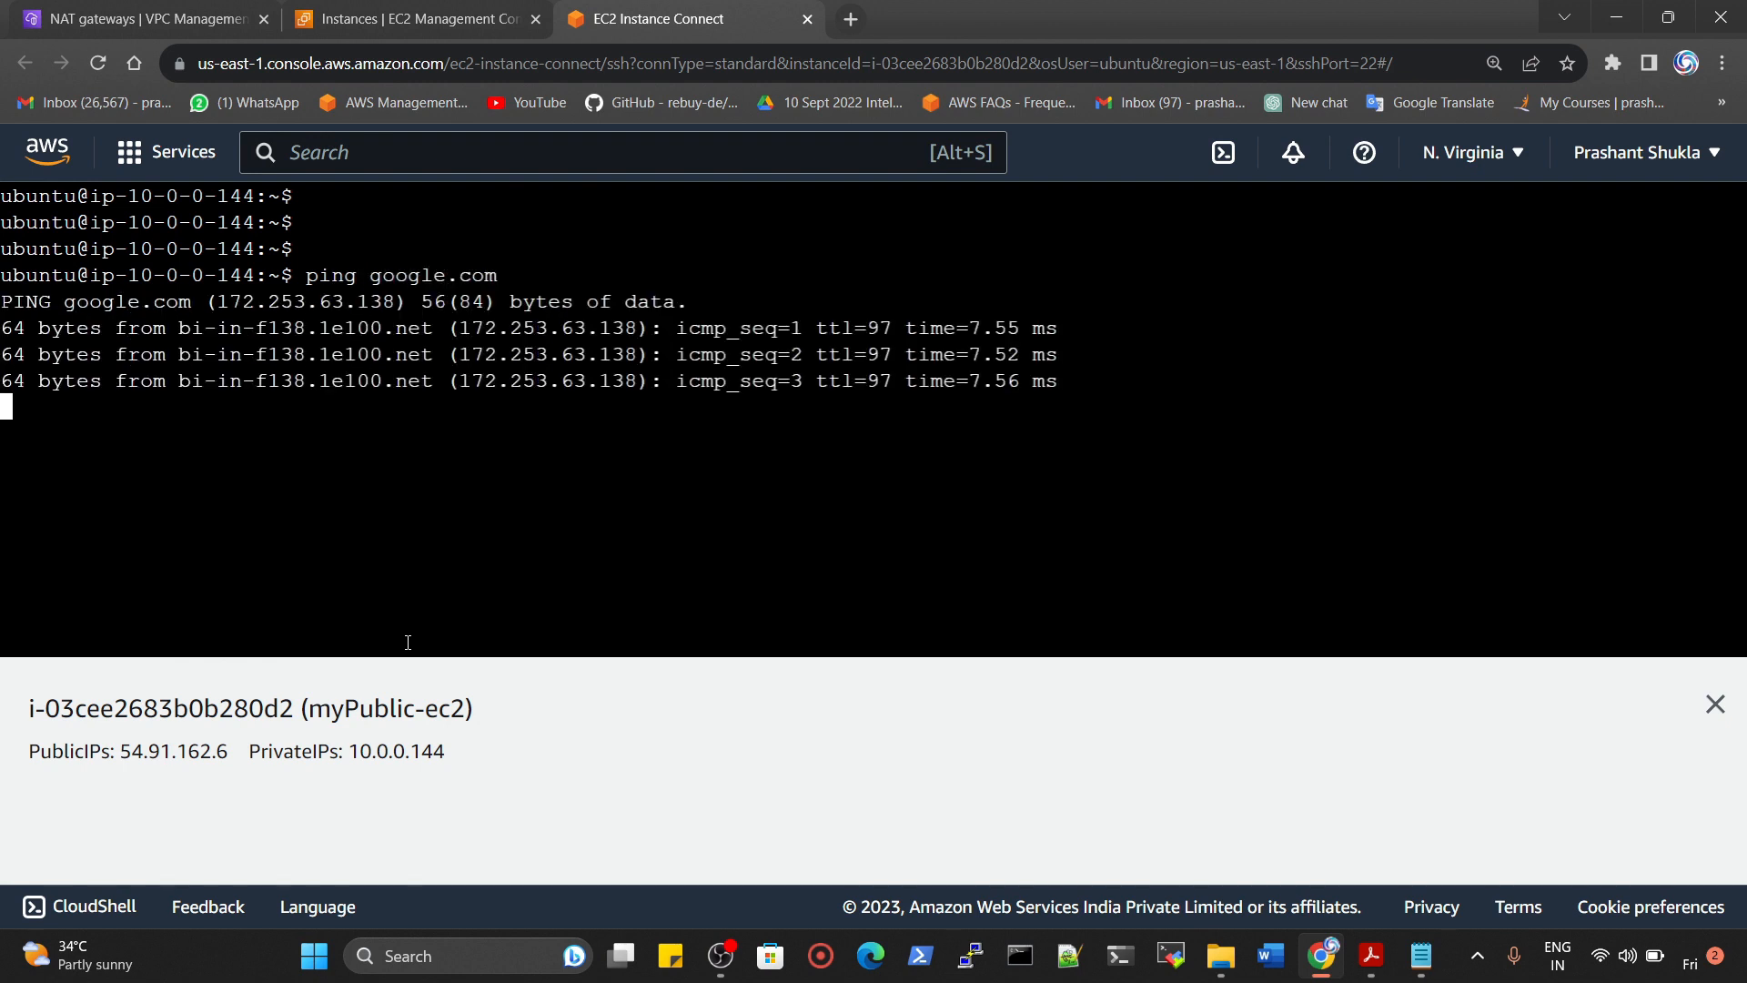
pyautogui.hotkey('ctrl', 'c')
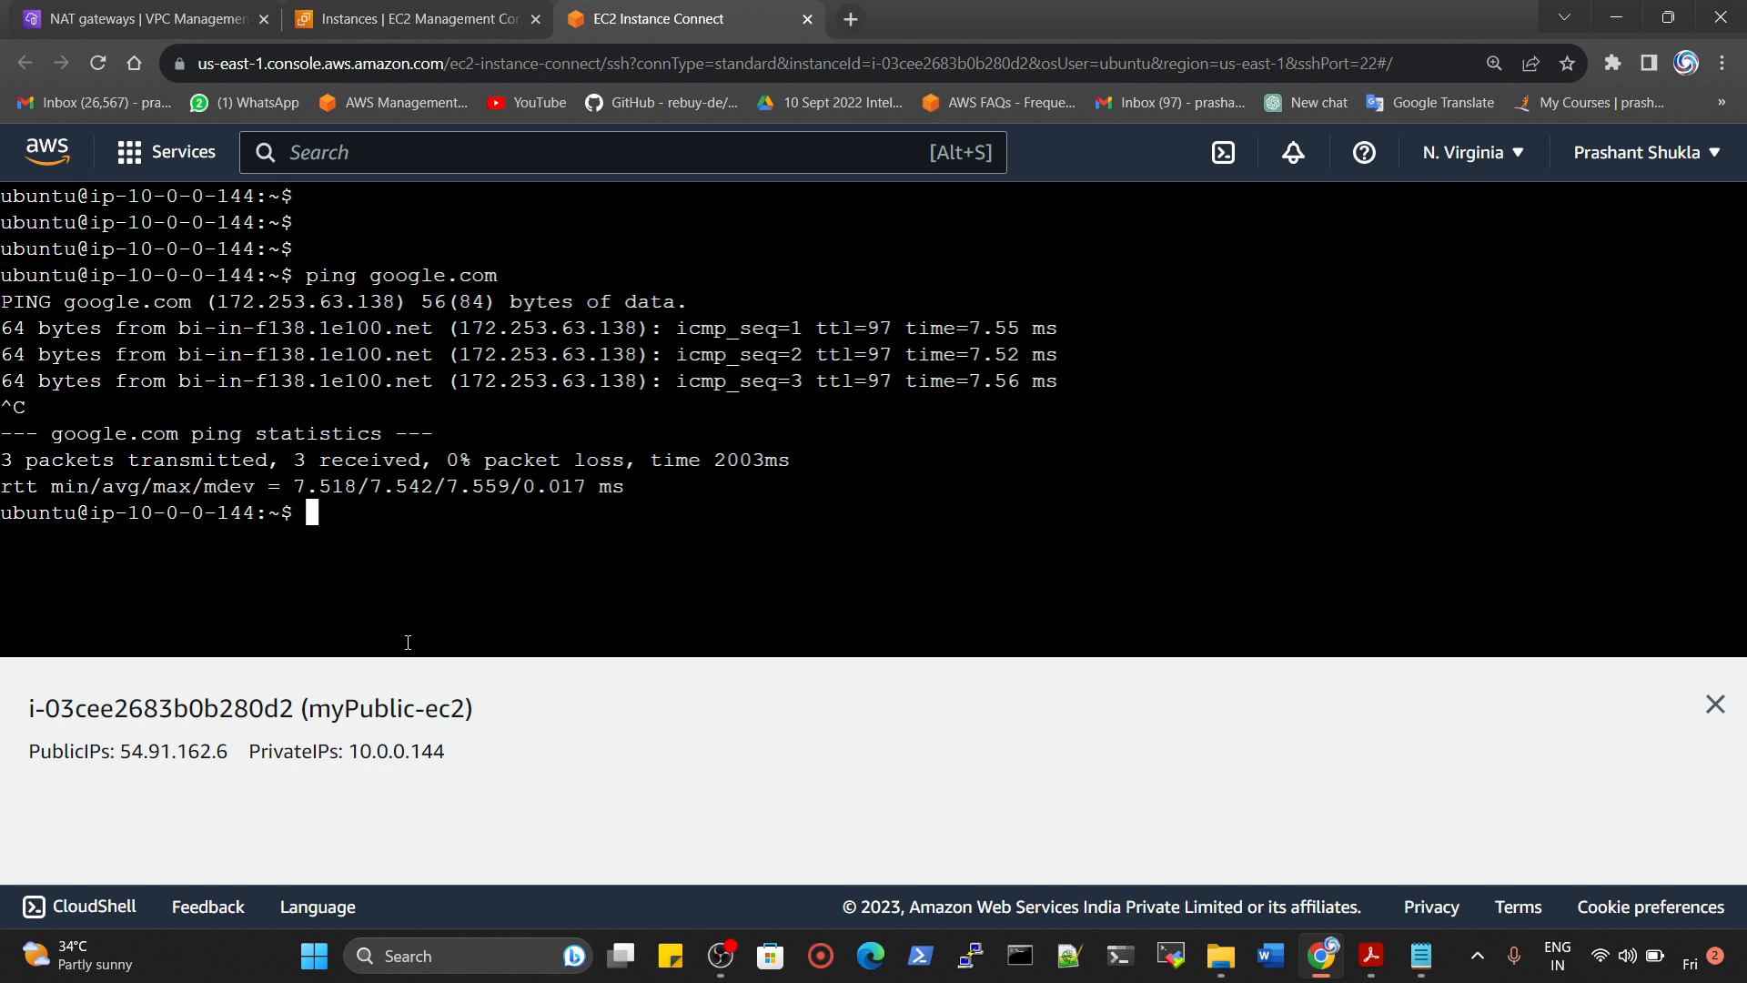
pyautogui.write('ls')
pyautogui.press('Return')
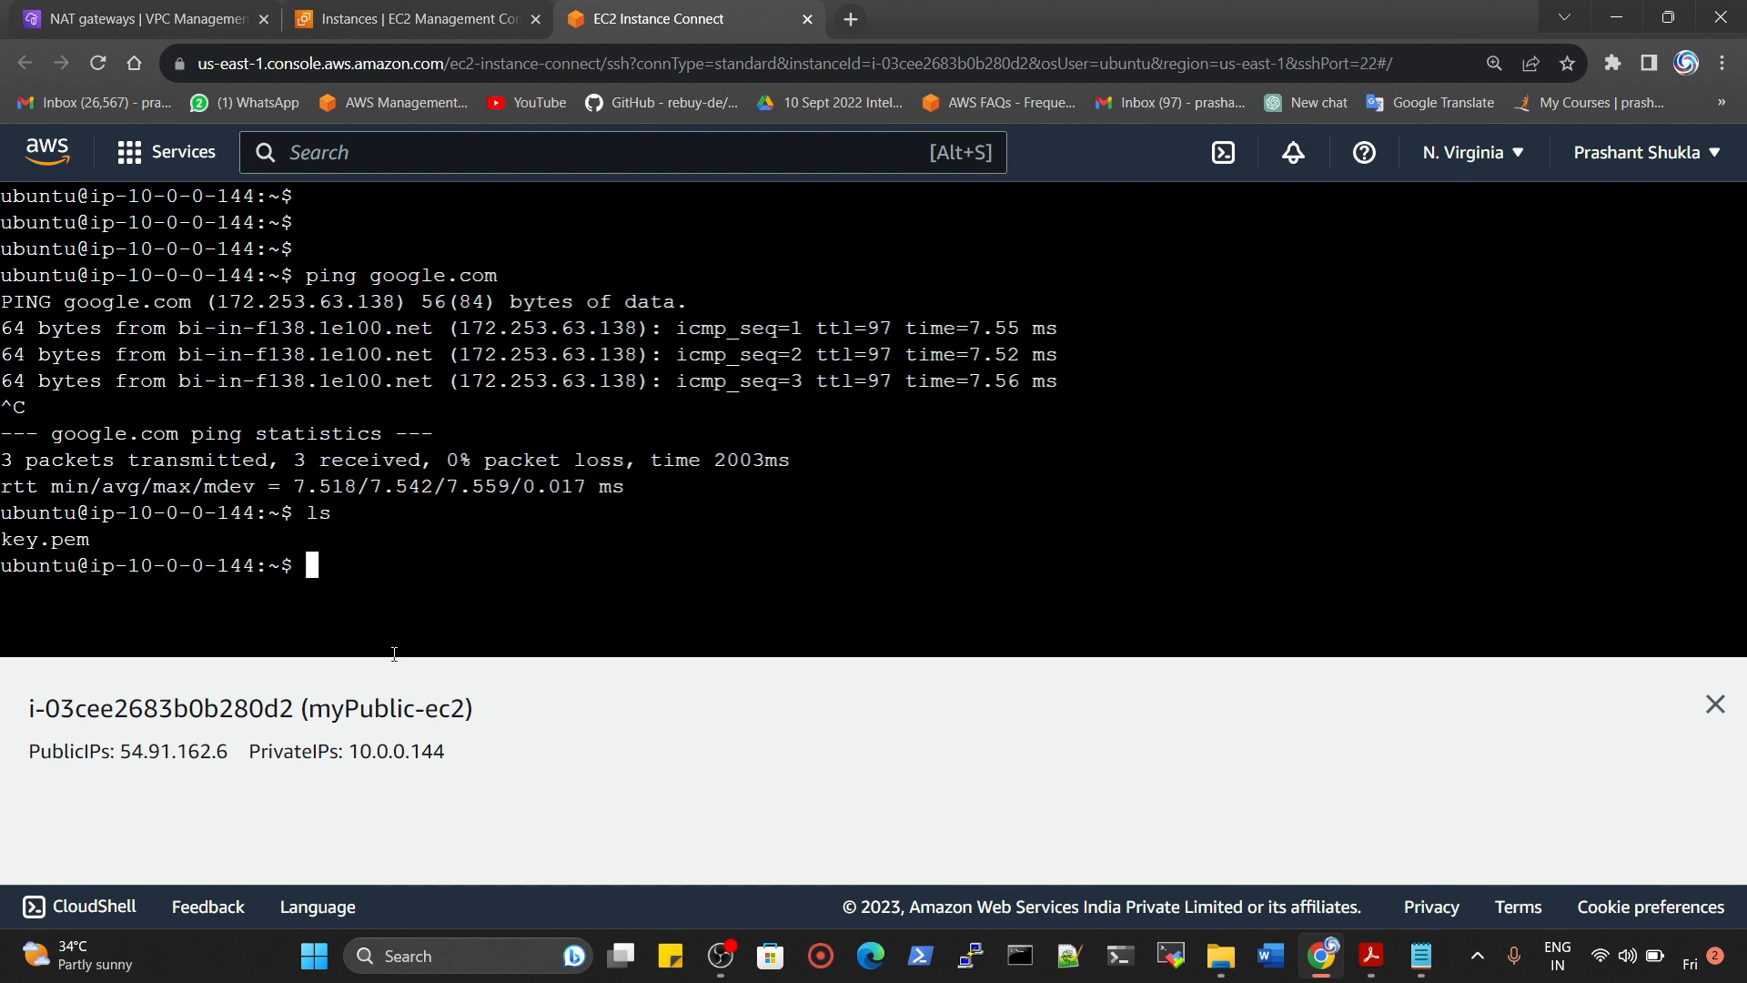
pyautogui.rightClick(354, 592)
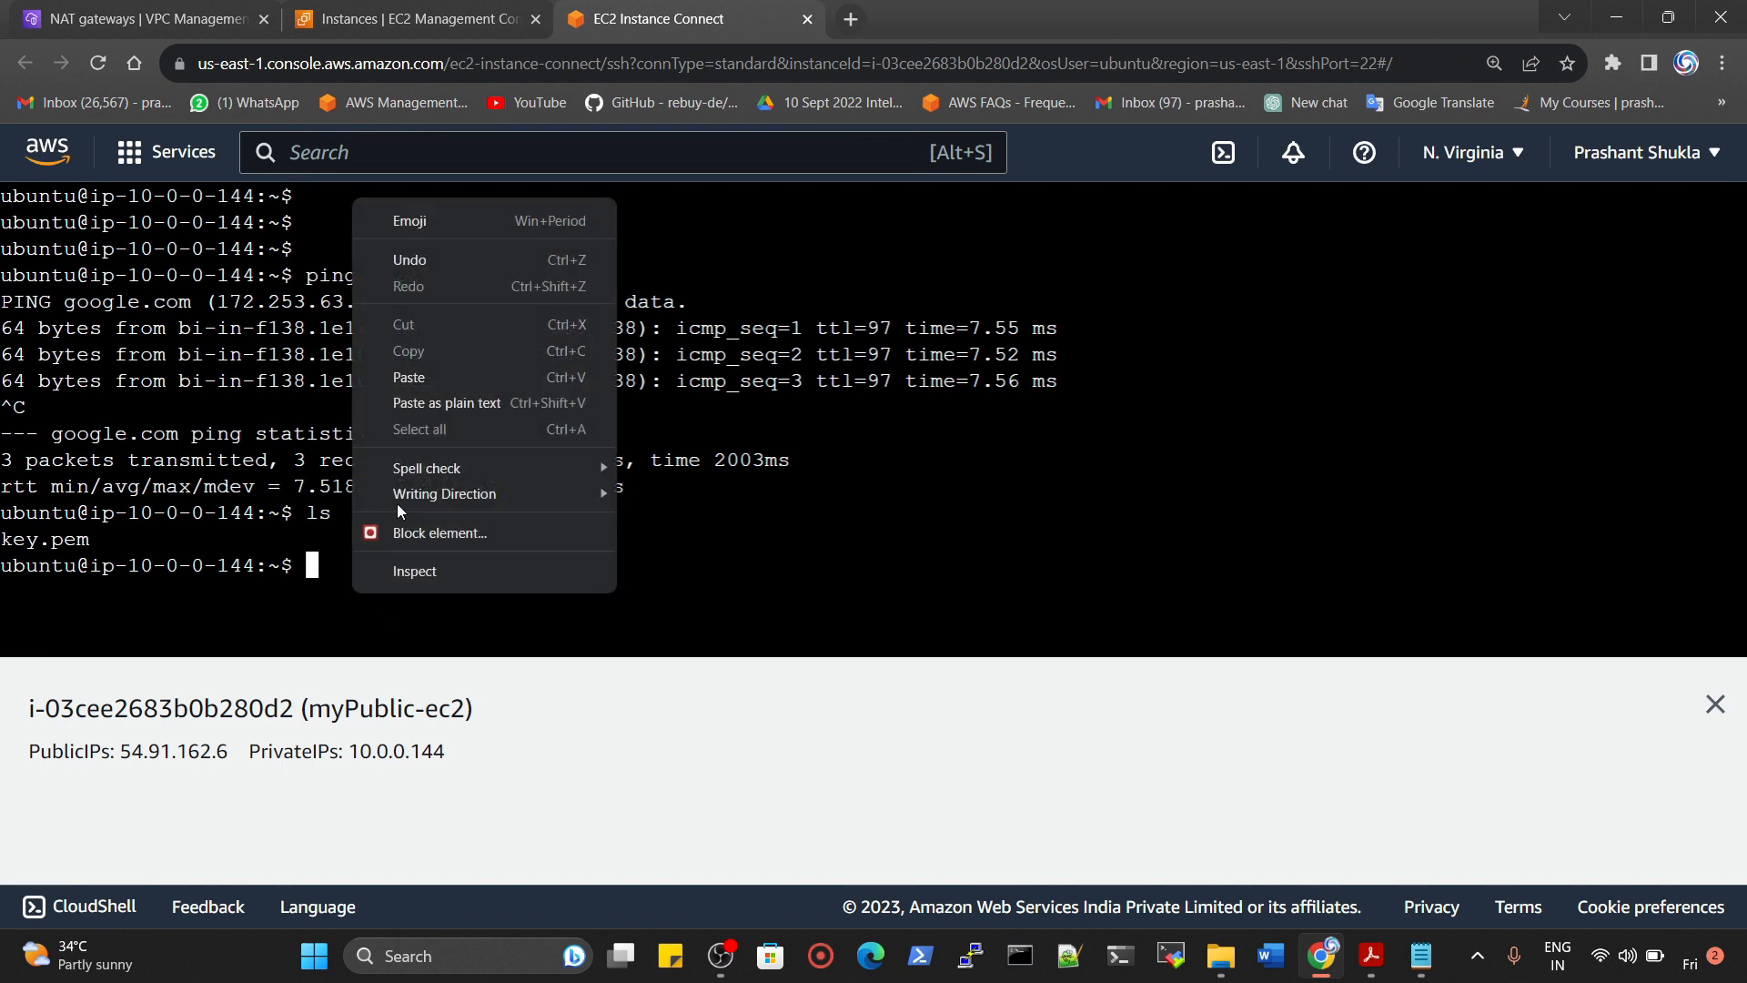
pyautogui.click(408, 375)
pyautogui.press('Left')
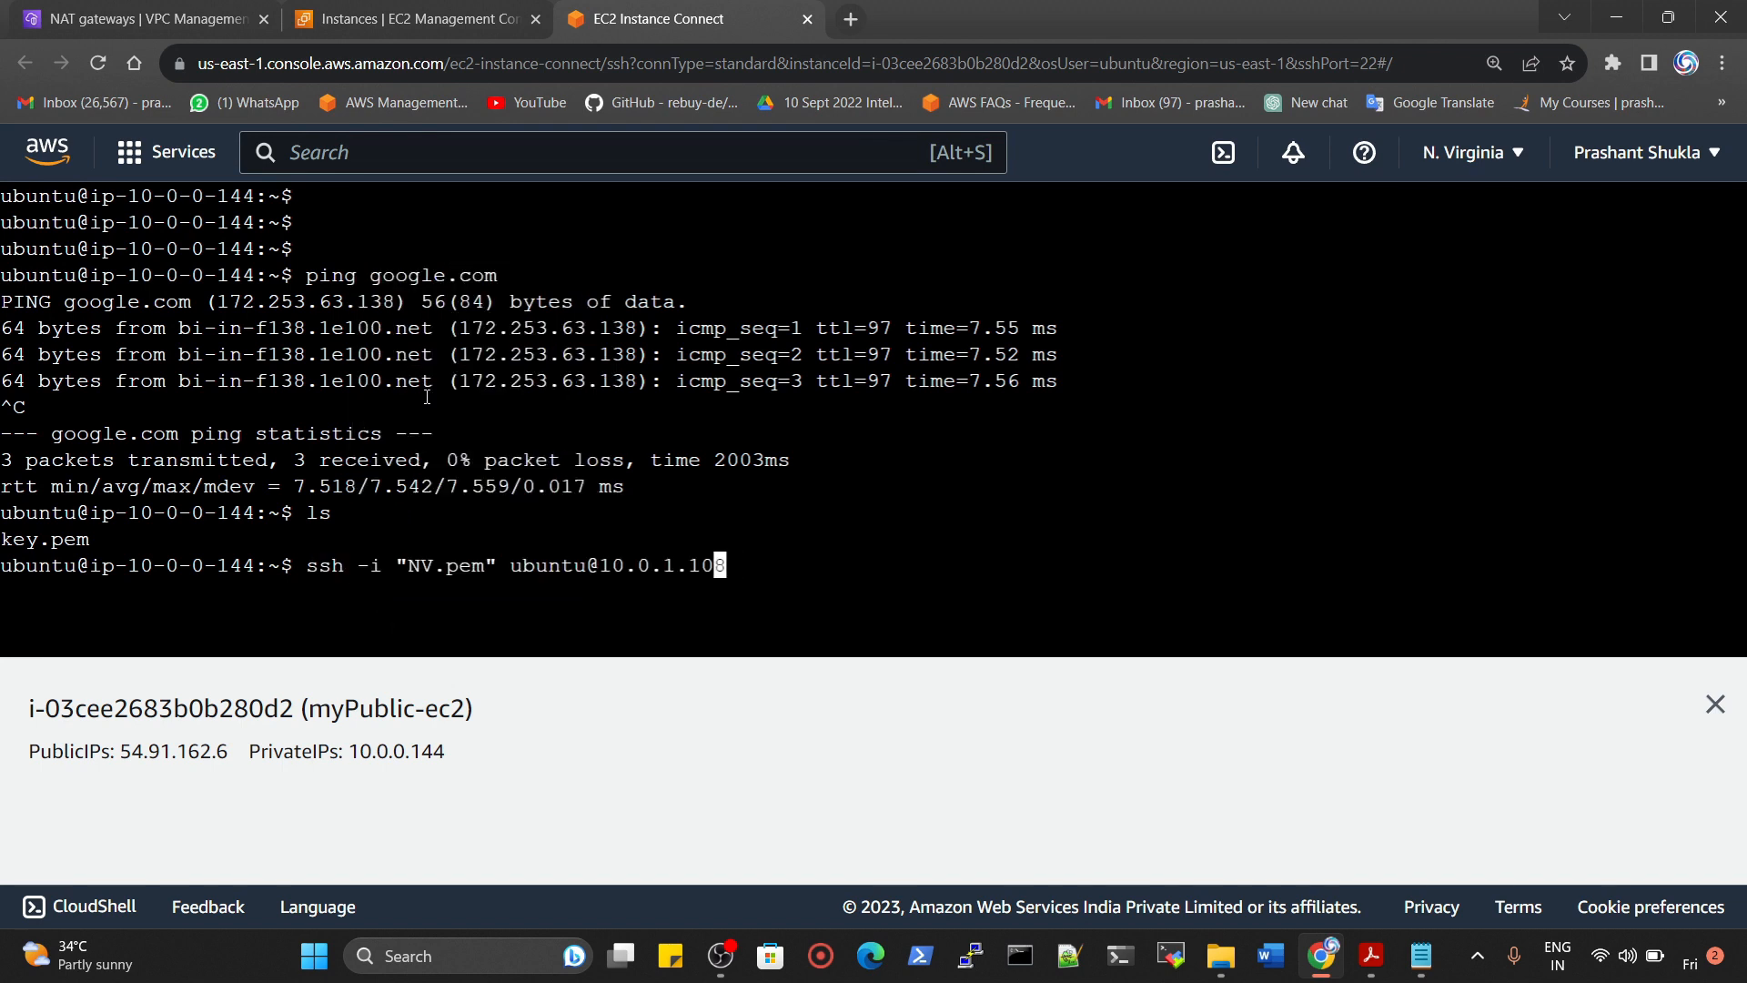
pyautogui.press('Left')
pyautogui.press('Left')
pyautogui.press('Left')
pyautogui.press('Left')
pyautogui.press('Left')
pyautogui.press('Left')
pyautogui.press('Left')
pyautogui.press('Left')
pyautogui.press('Left')
pyautogui.press('Left')
pyautogui.press('Left')
pyautogui.press('Left')
pyautogui.press('Left')
pyautogui.press('Left')
pyautogui.press('Left')
pyautogui.press('Left')
pyautogui.press('Left')
pyautogui.press('Left')
pyautogui.press('Left')
pyautogui.press('Left')
pyautogui.write('sudo')
# Change the key file in the ssh command to key.pem and run it to connect to the private instance
pyautogui.press('Right')
pyautogui.press('Right')
pyautogui.press('Right')
pyautogui.press('Right')
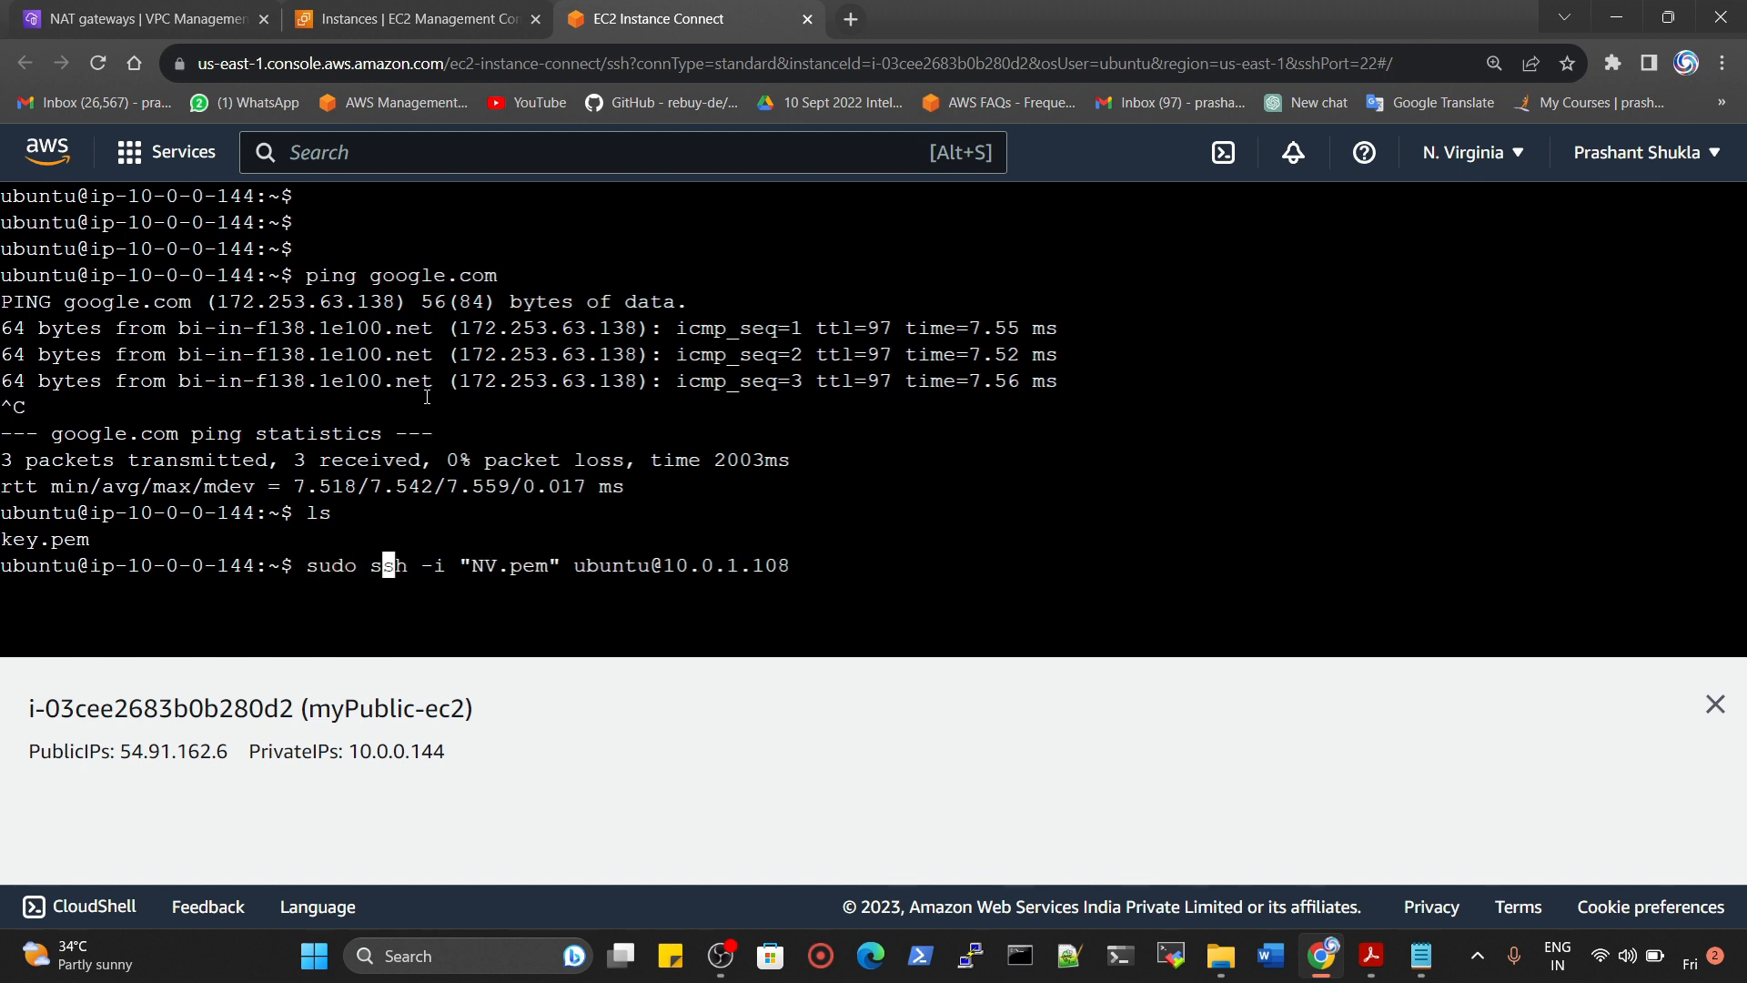
pyautogui.press('Right')
pyautogui.press('Right')
pyautogui.press('Right')
pyautogui.press('Right')
pyautogui.press('Delete')
pyautogui.press('Delete')
pyautogui.write('key')
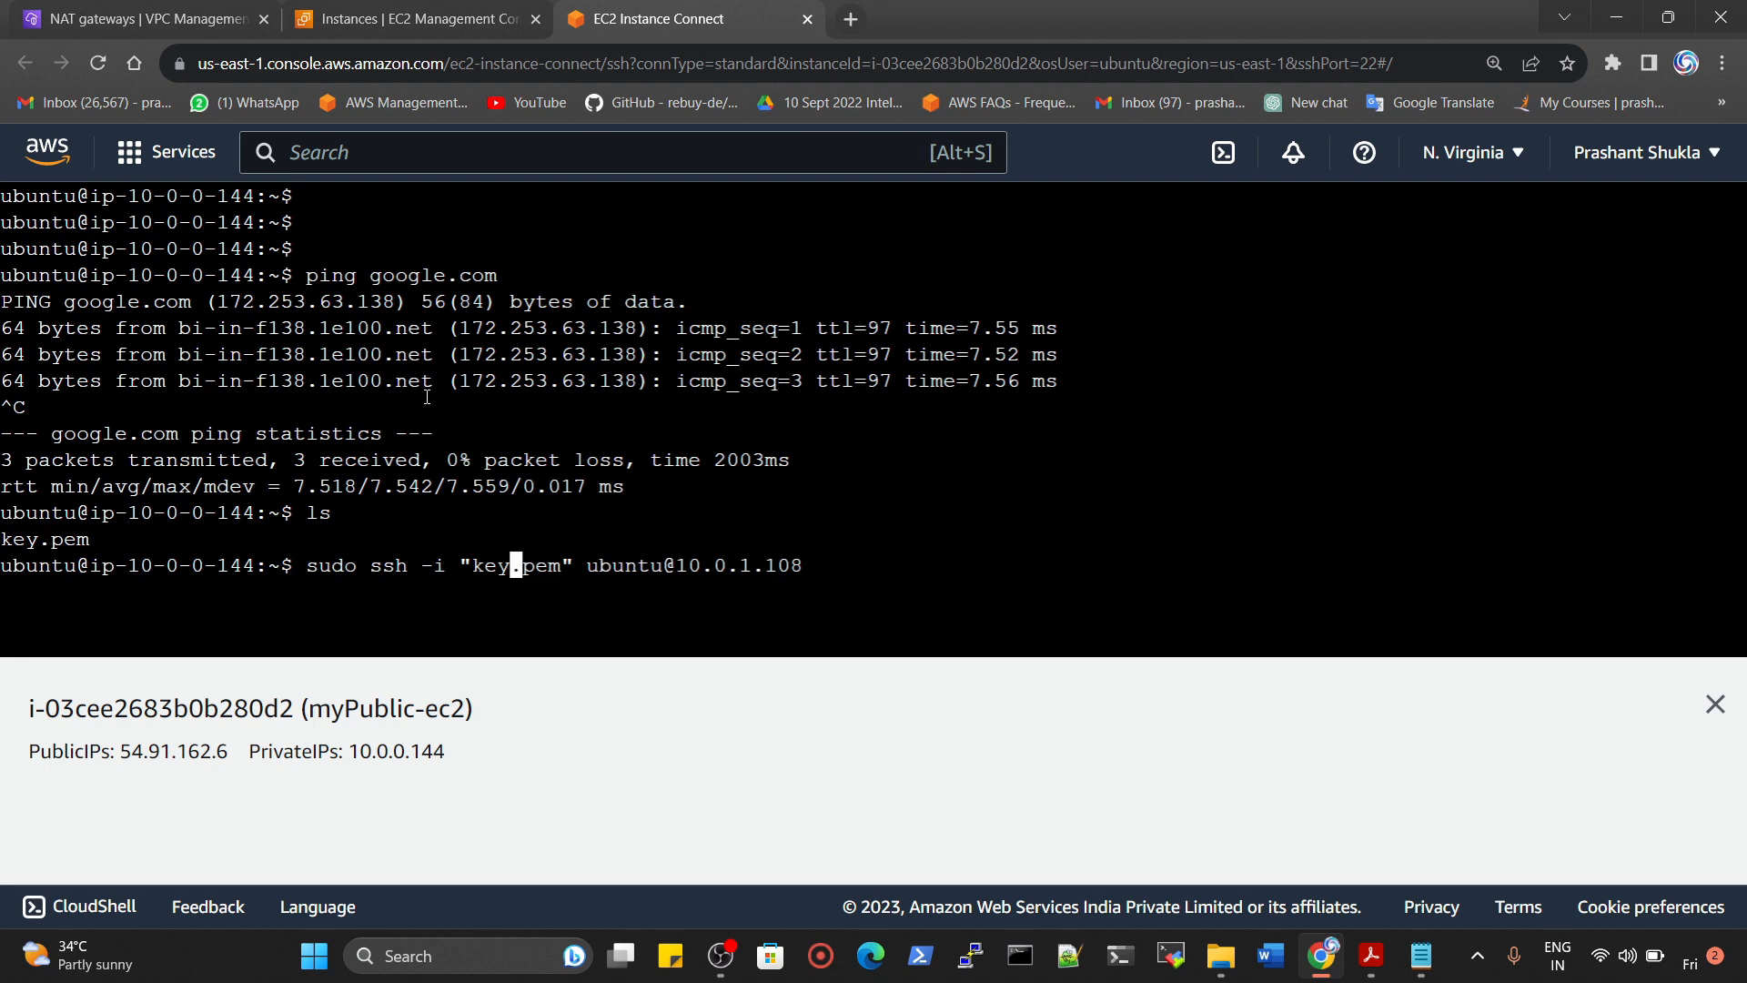
pyautogui.press('Return')
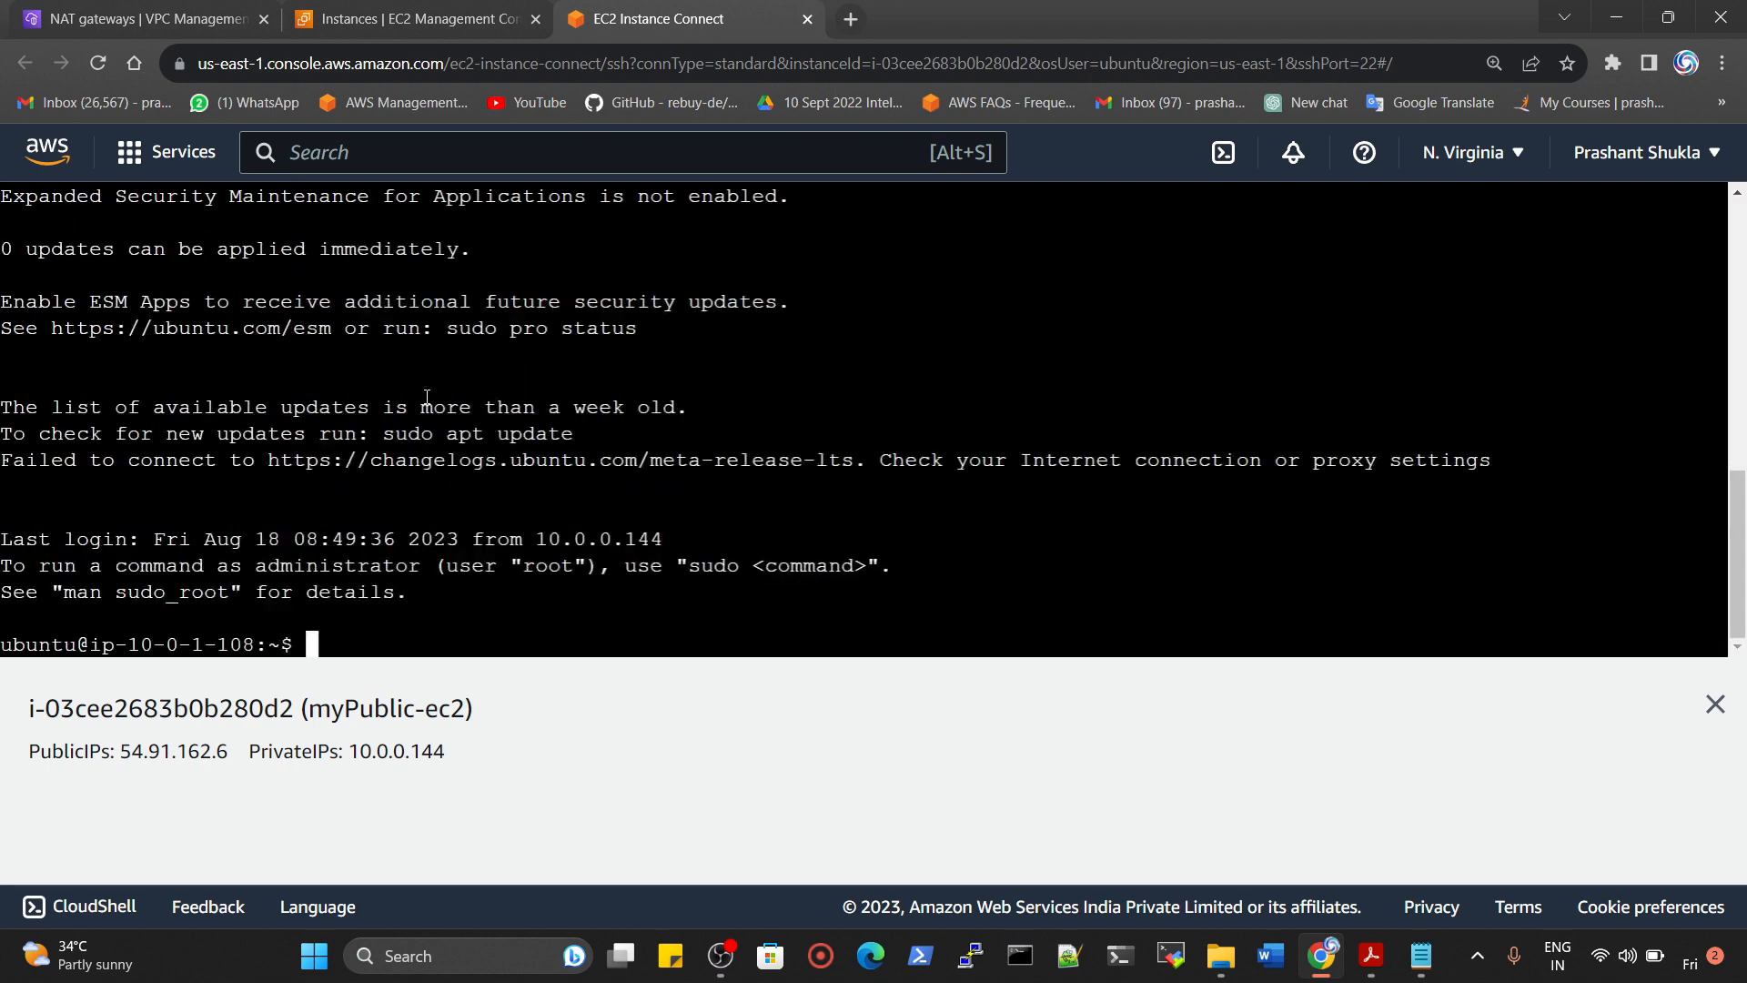
# Clear the private instance's terminal output and enlarge the page for readability
pyautogui.write('clear')
pyautogui.press('Return')
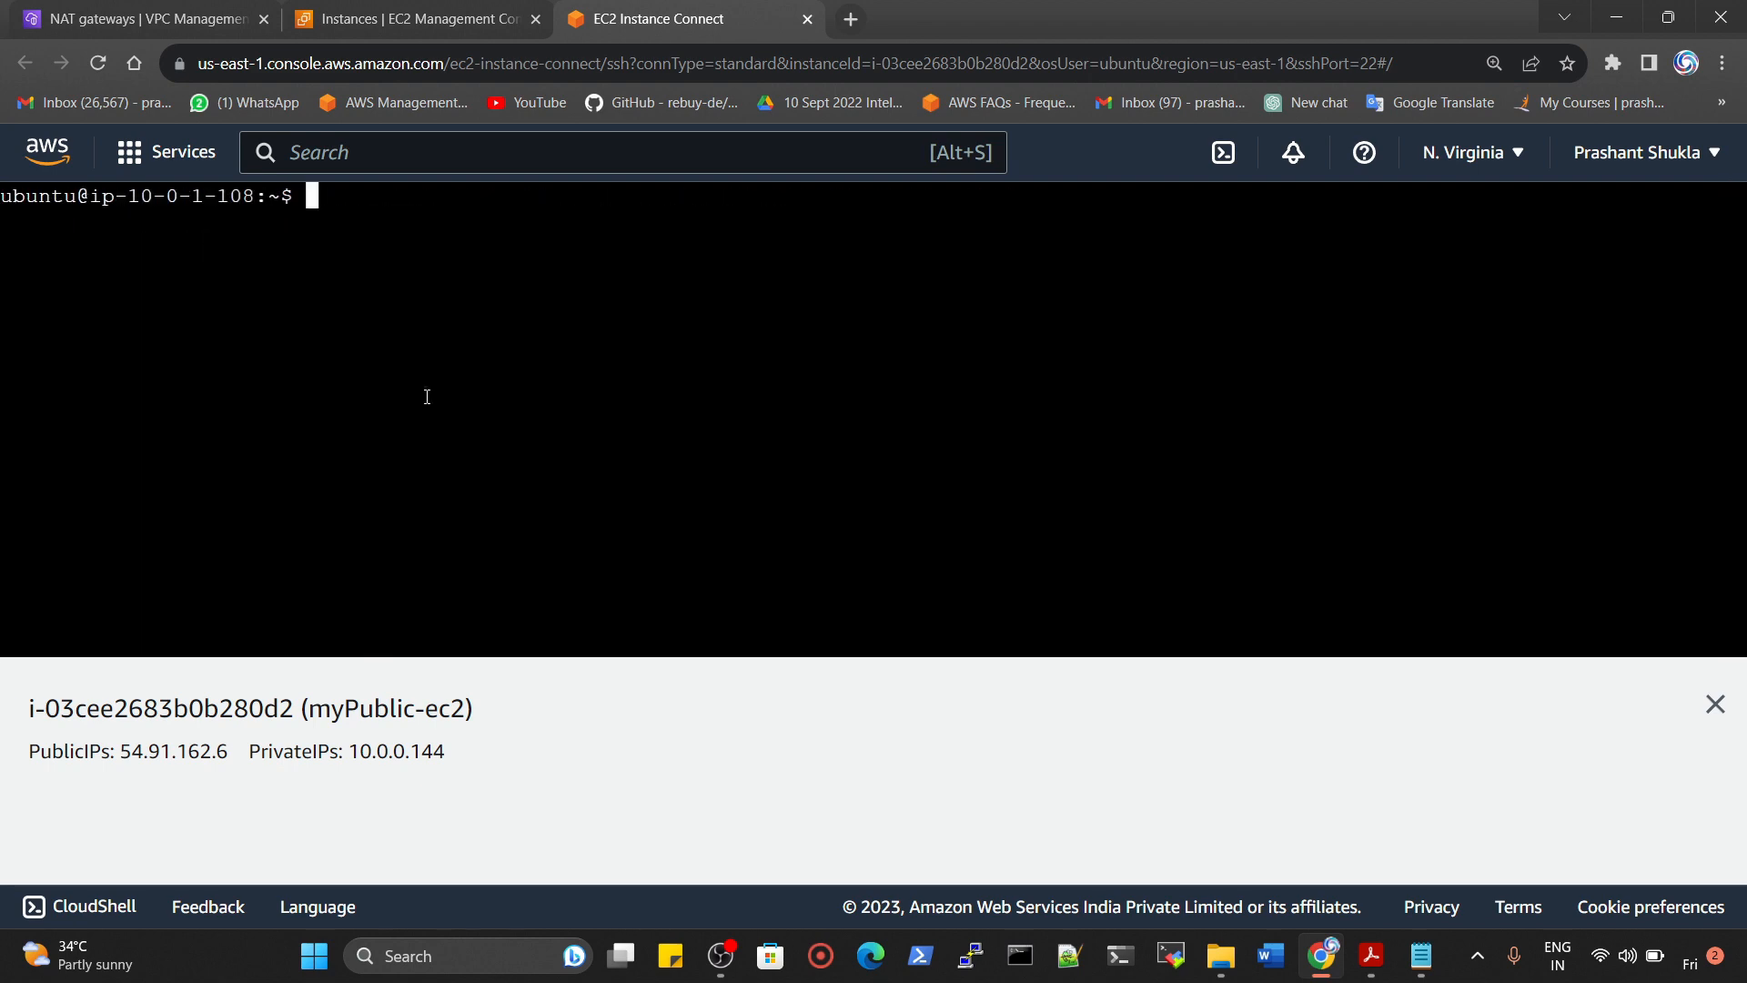
pyautogui.hotkey('ctrl', '+')
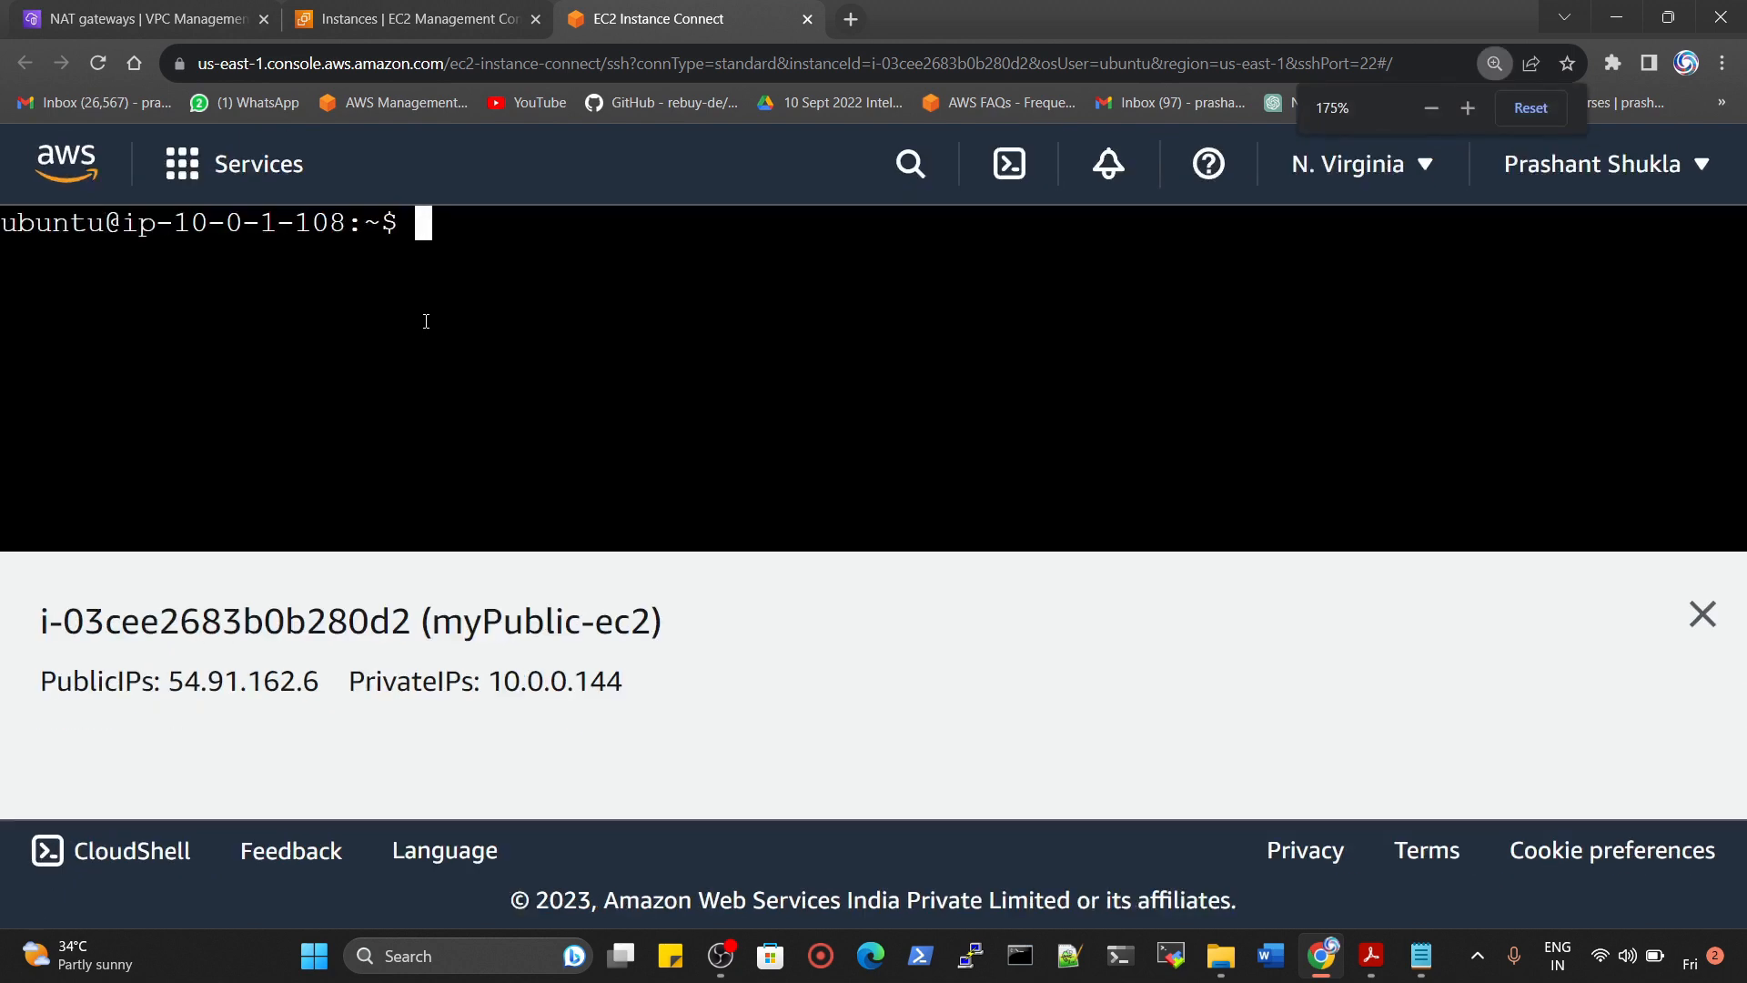
pyautogui.press('Return')
pyautogui.press('Return')
# Ping google.com from the private instance to test its internet access through the NAT gateway, and reduce the page zoom to 125%
pyautogui.write('go')
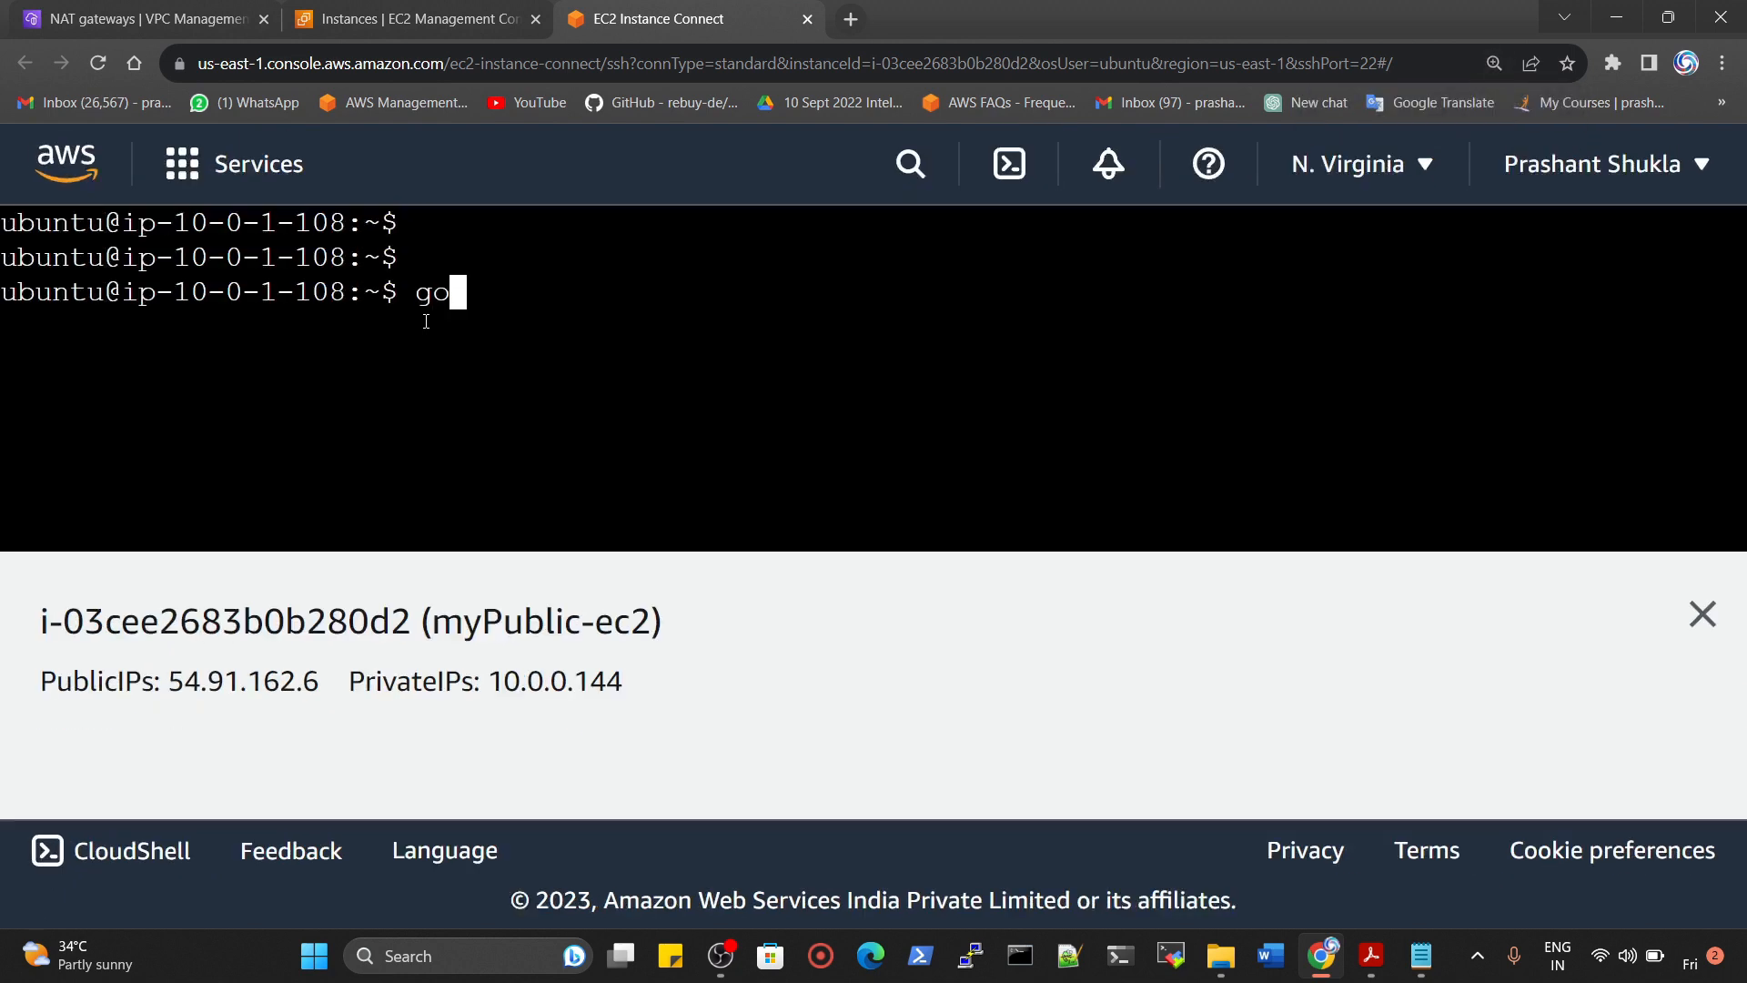
pyautogui.write('ogle.com')
pyautogui.press('Left')
pyautogui.press('Left')
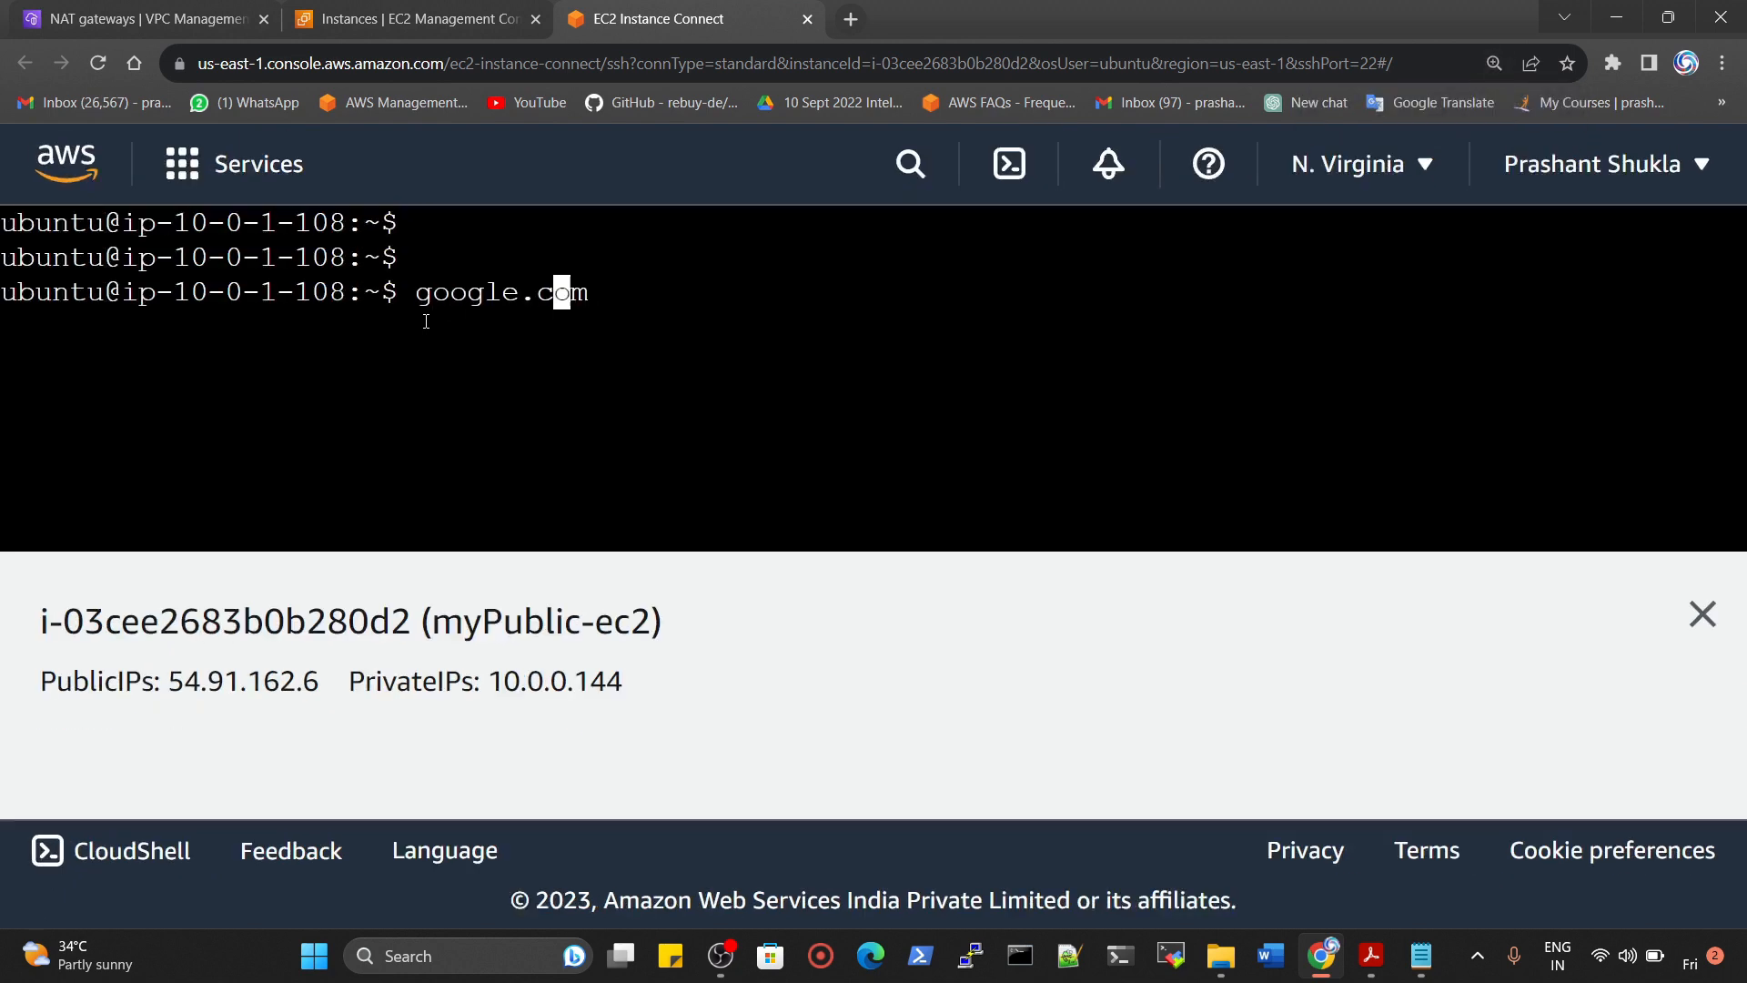
pyautogui.press('Left')
pyautogui.press('Left')
pyautogui.press('Left')
pyautogui.press('Left')
pyautogui.press('Left')
pyautogui.press('Left')
pyautogui.press('Left')
pyautogui.press('Left')
pyautogui.write('ping')
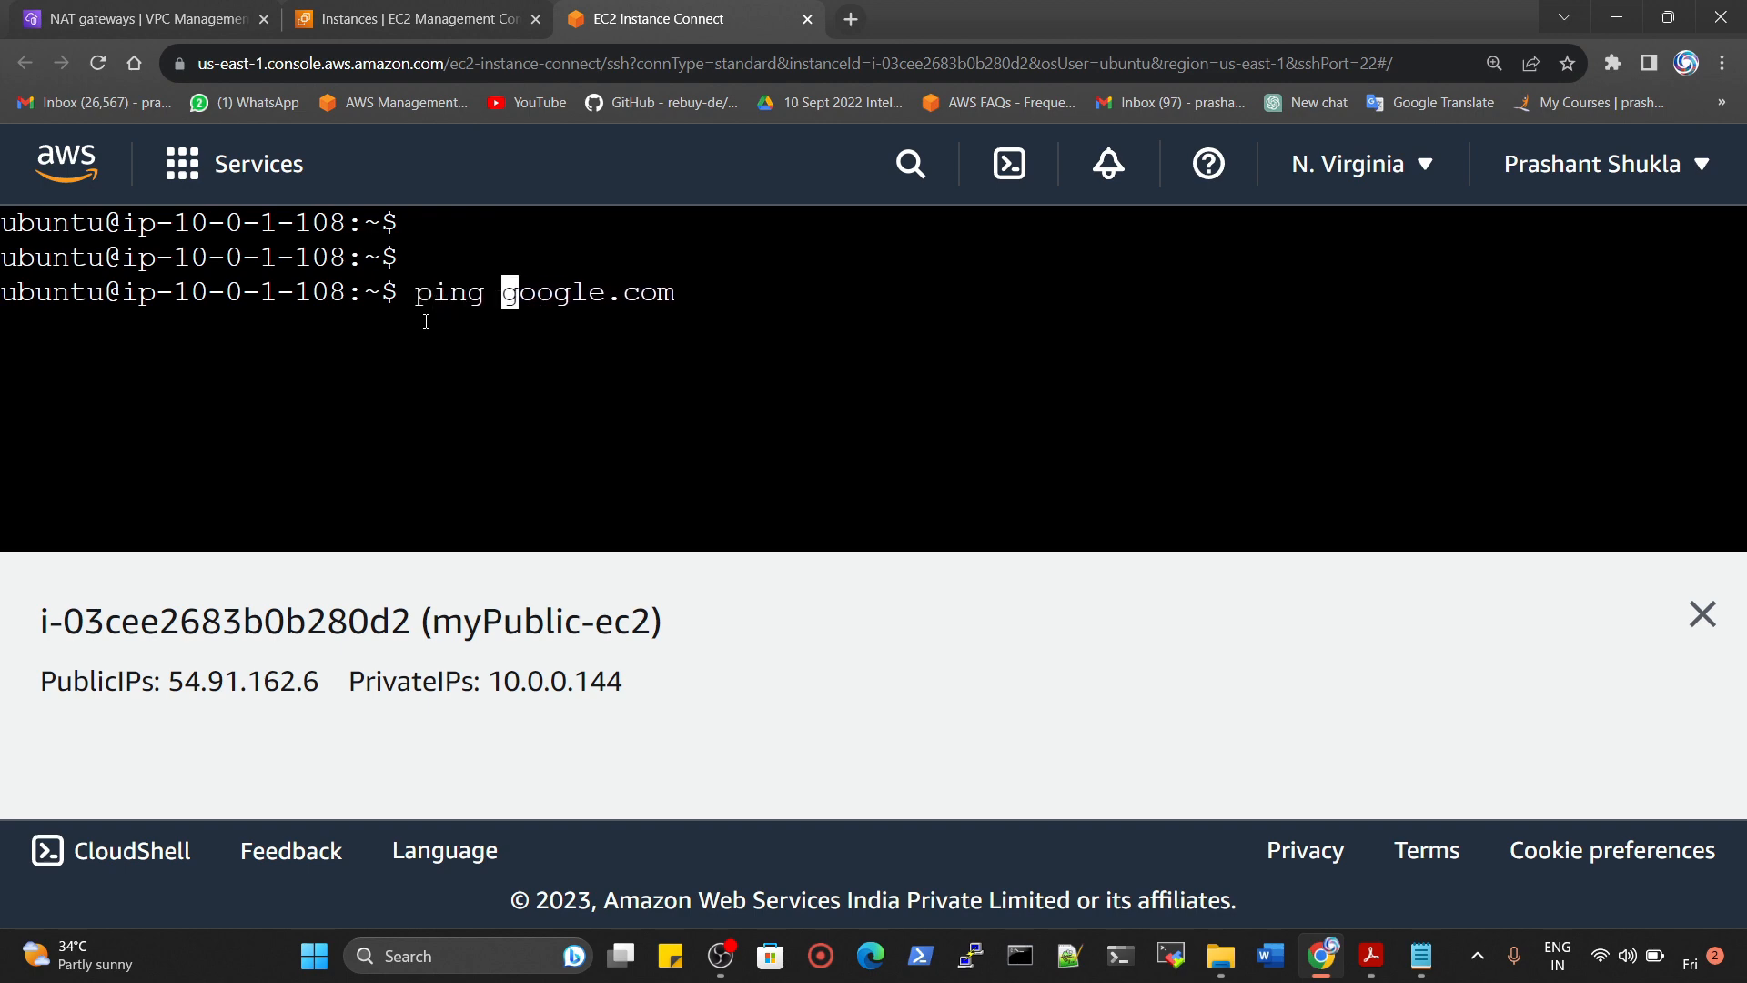
pyautogui.press('Return')
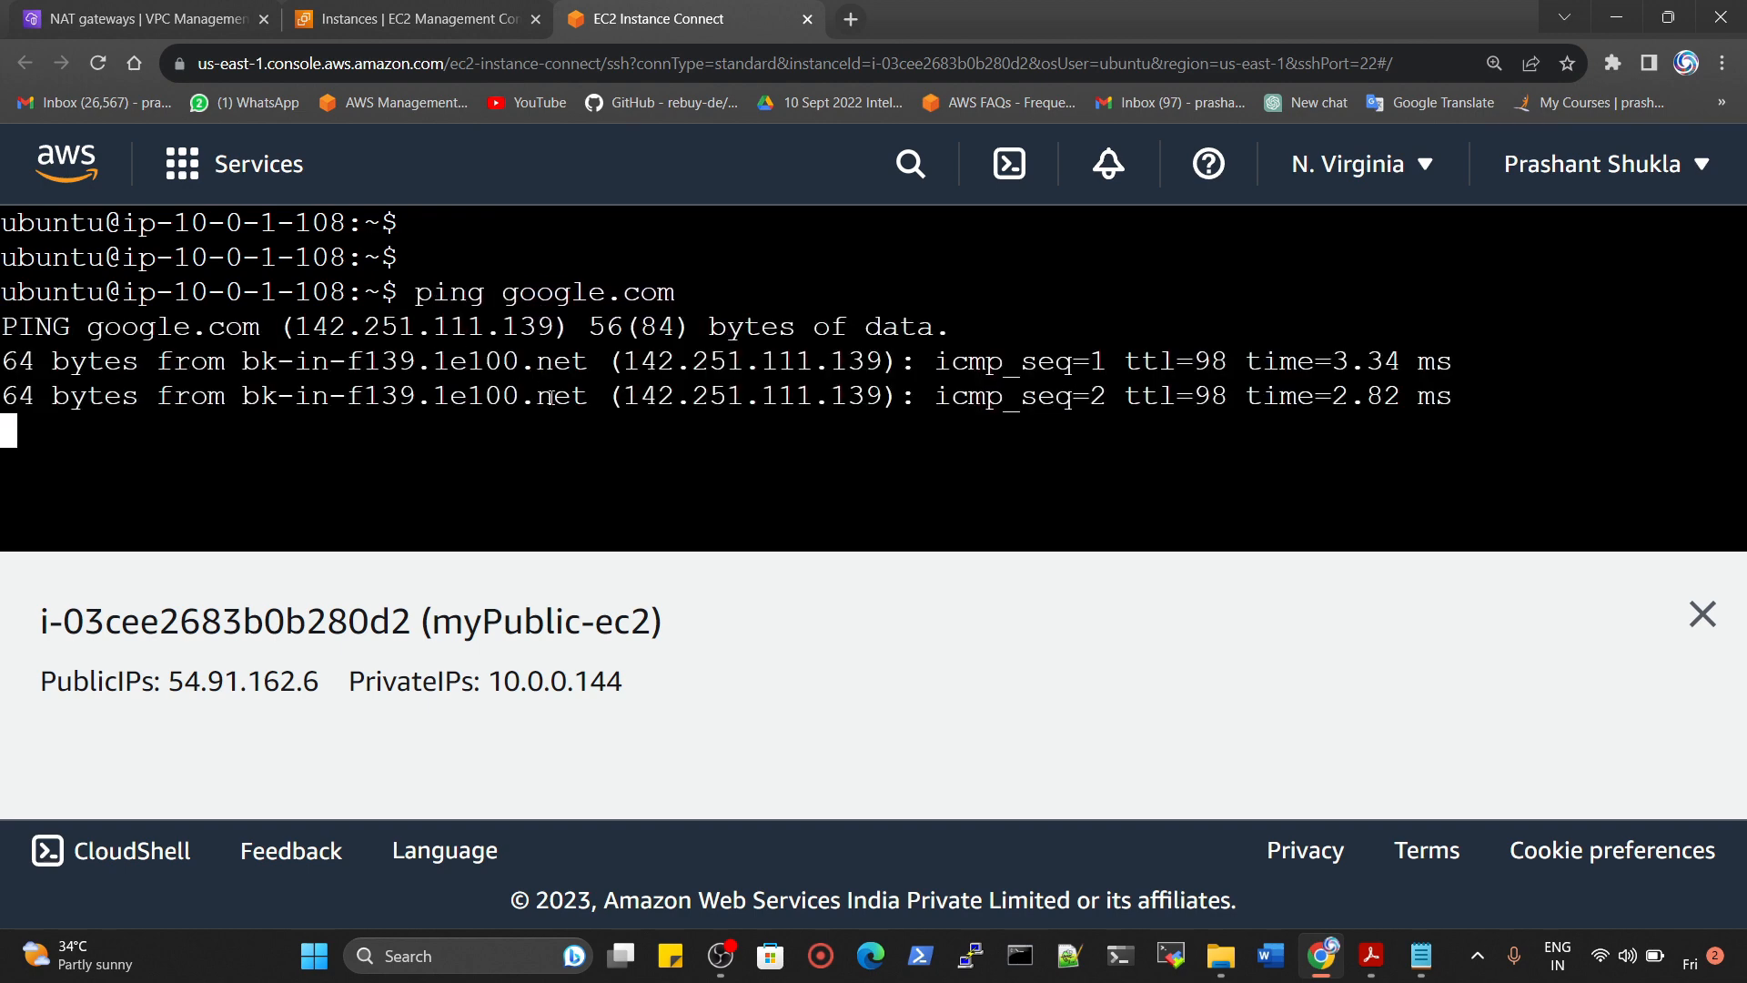
pyautogui.hotkey('ctrl', '-')
pyautogui.hotkey('ctrl', '-')
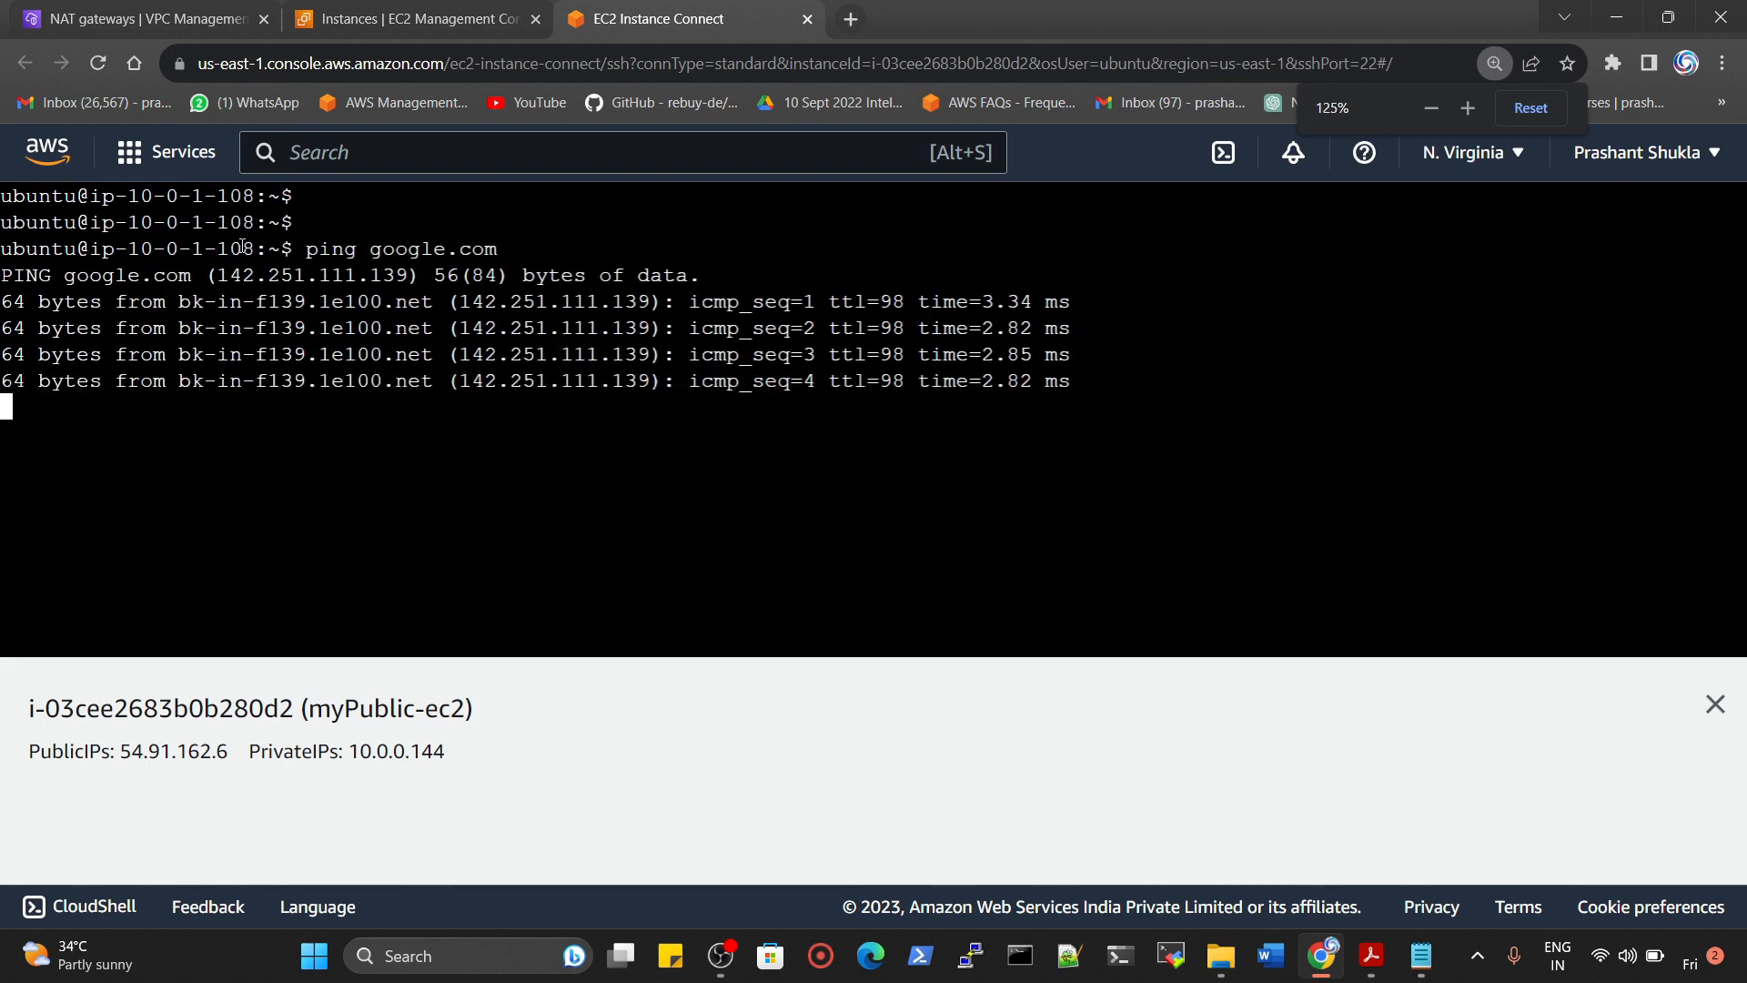
# Go through the EC2 Dashboard to the list of running instances and review their status checks
pyautogui.moveTo(247, 248); pyautogui.dragTo(127, 249)
pyautogui.click(186, 13)
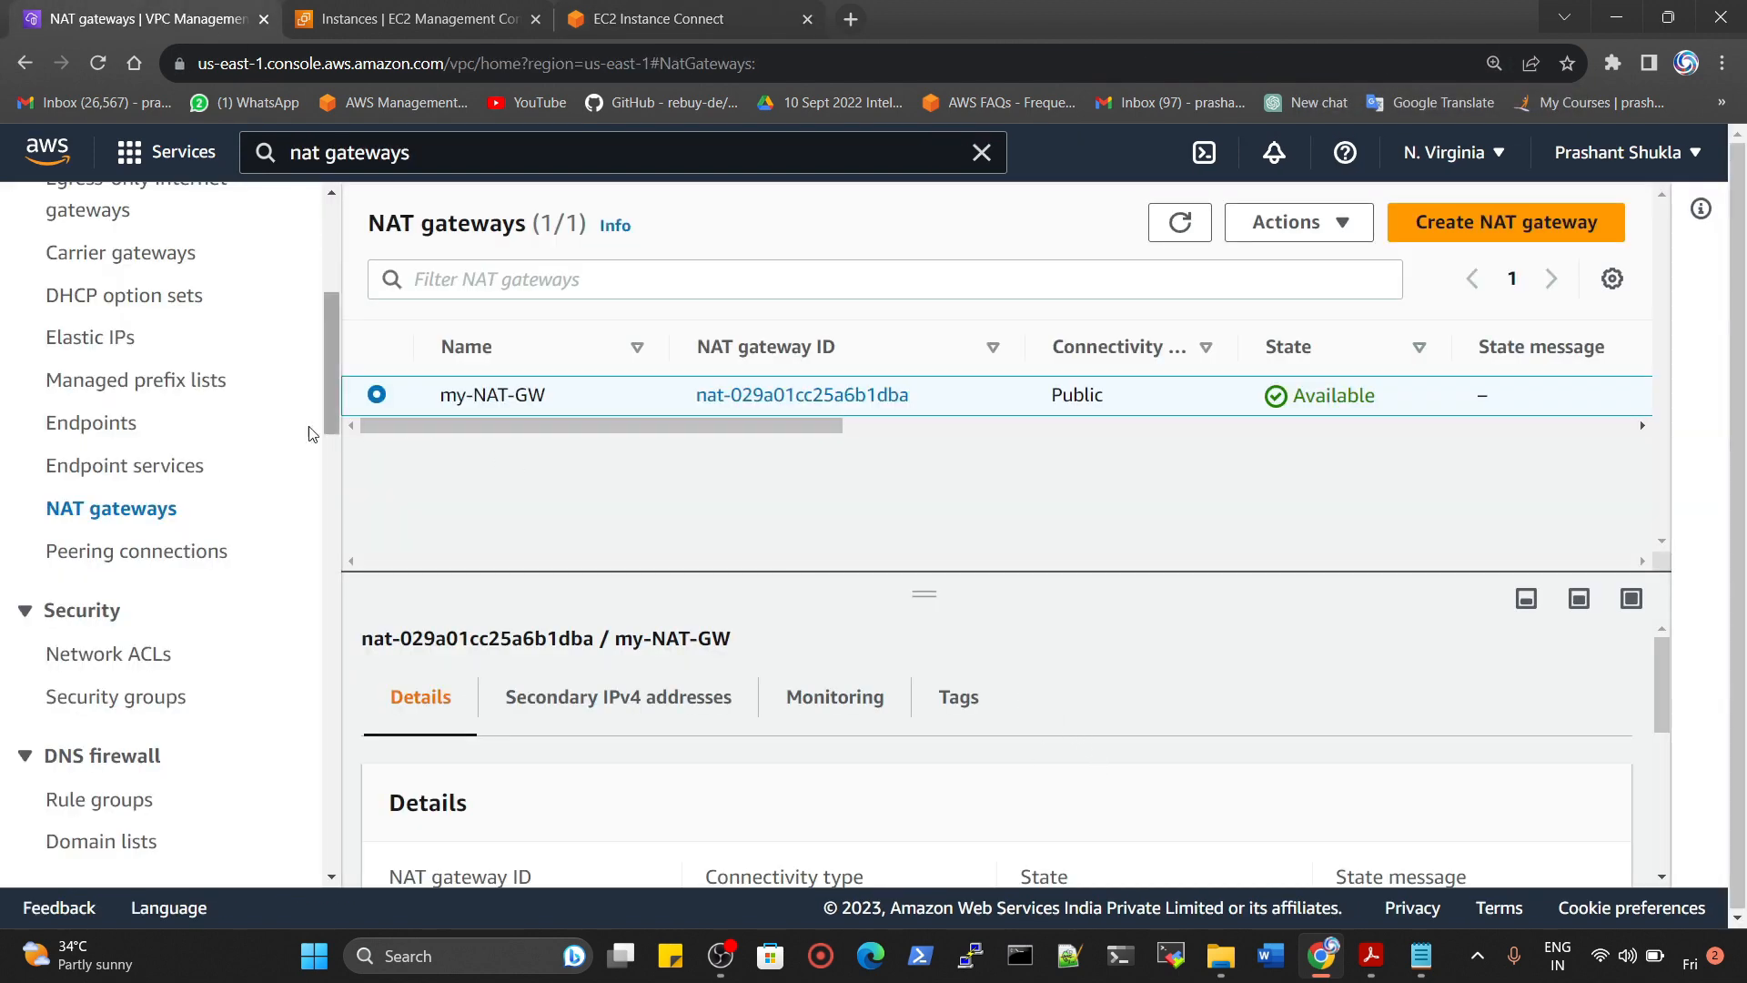
pyautogui.scroll(2, 308, 434)
pyautogui.hotkey('ctrl', 'Tab')
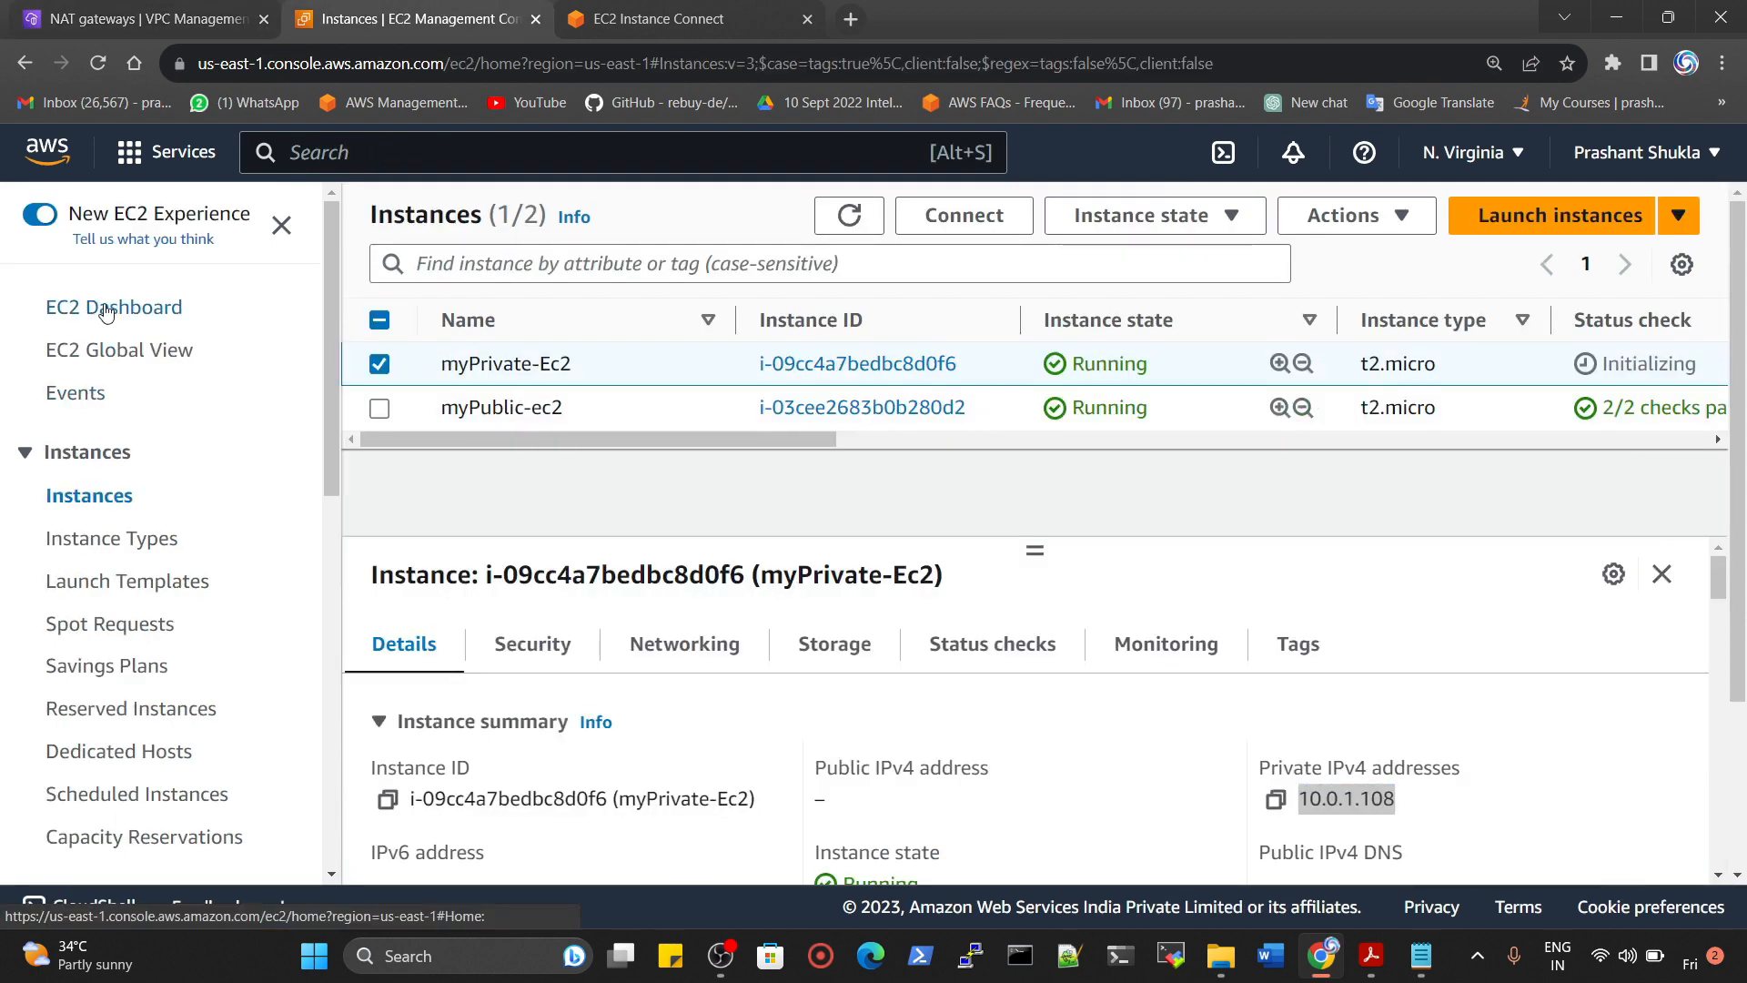
pyautogui.click(106, 312)
pyautogui.click(596, 400)
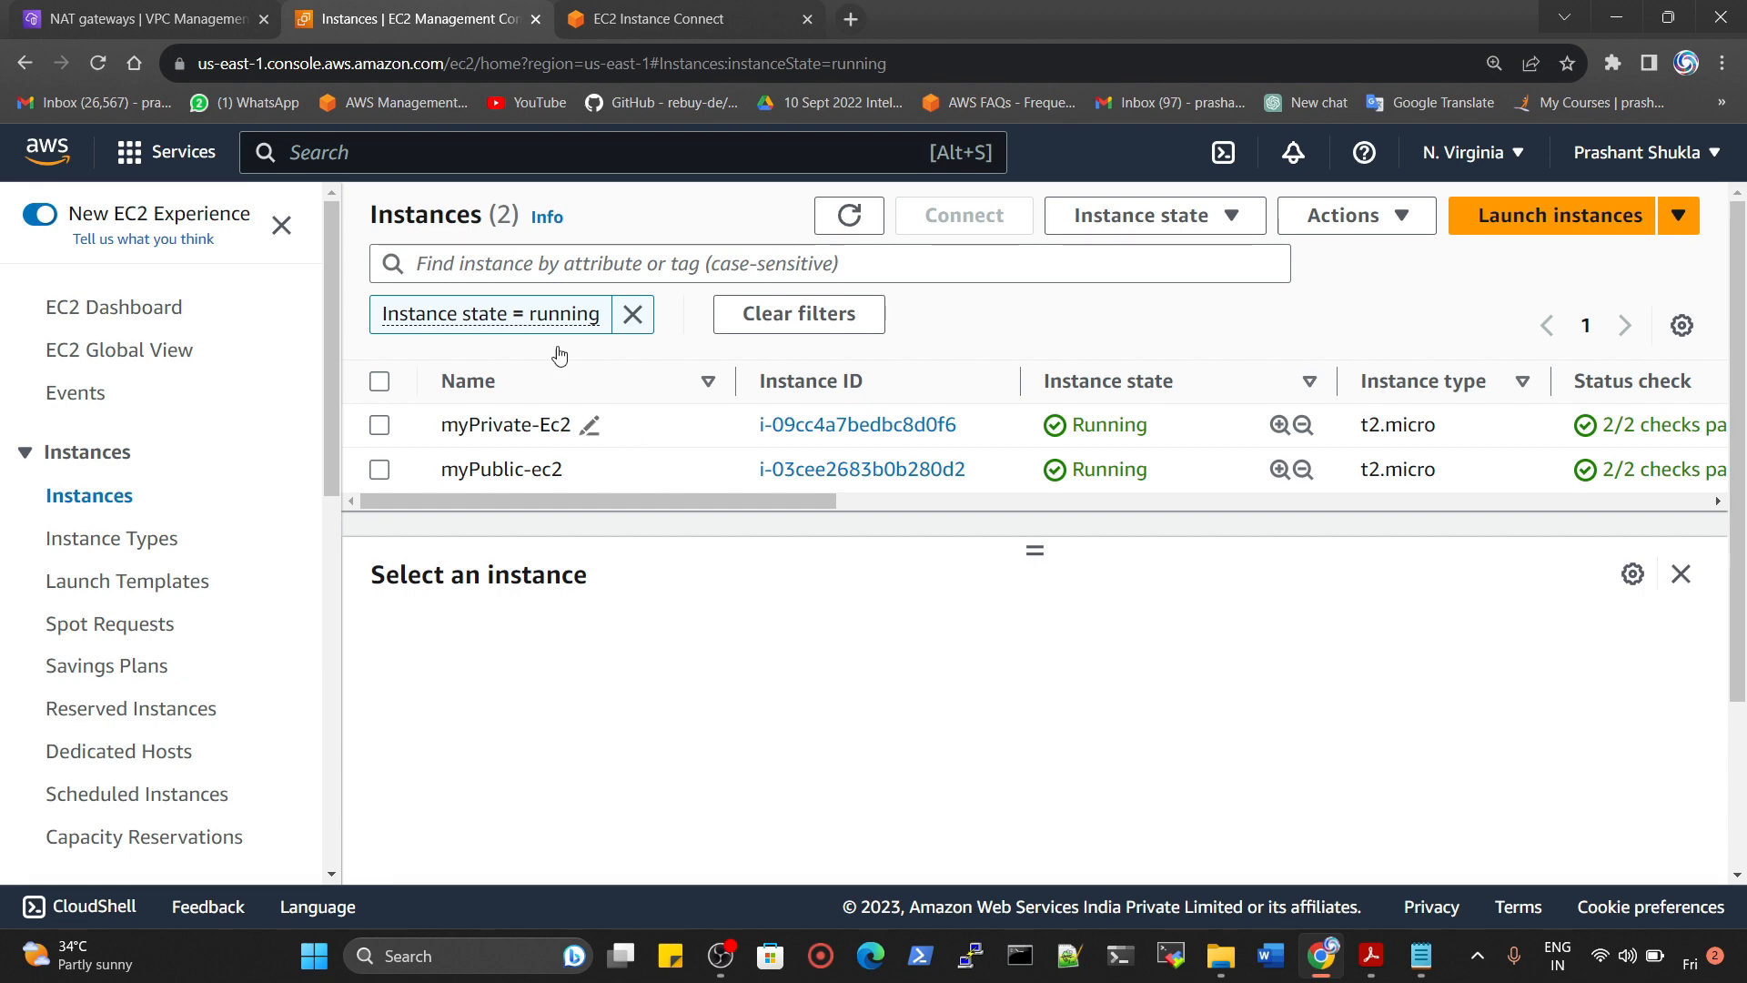
# Stop the ping running on the private instance and close the EC2 Instance Connect session
pyautogui.click(145, 19)
pyautogui.click(655, 20)
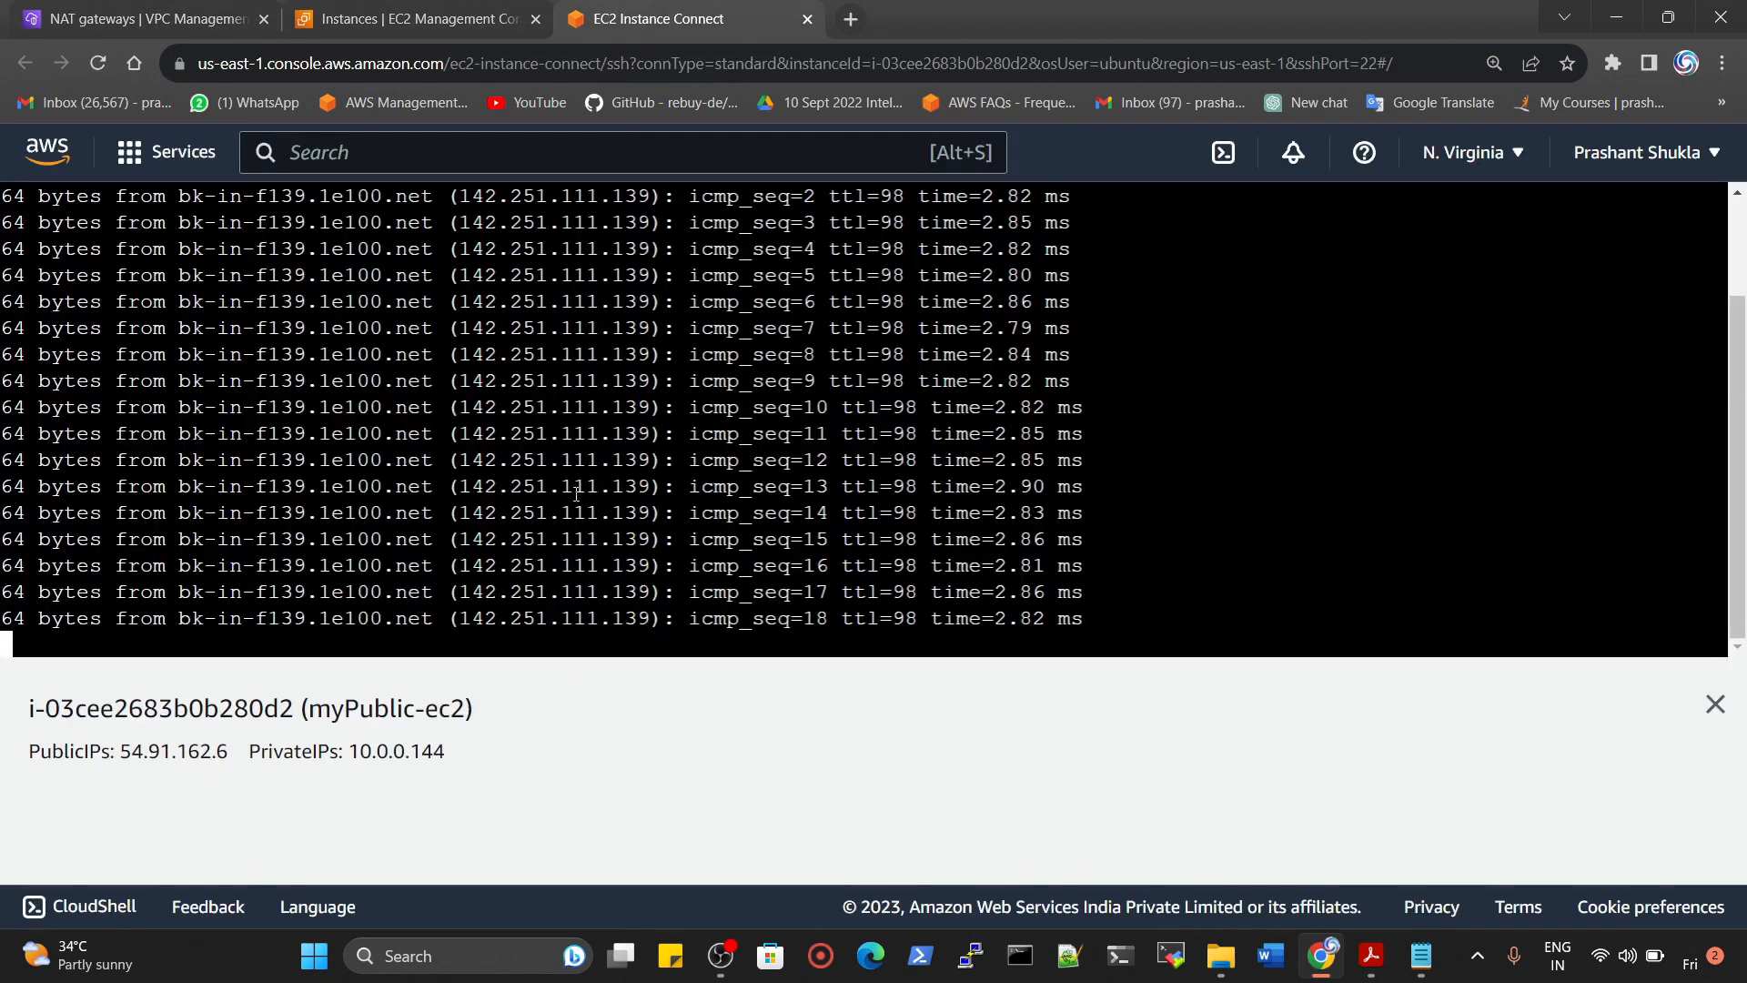
pyautogui.hotkey('ctrl', 'c')
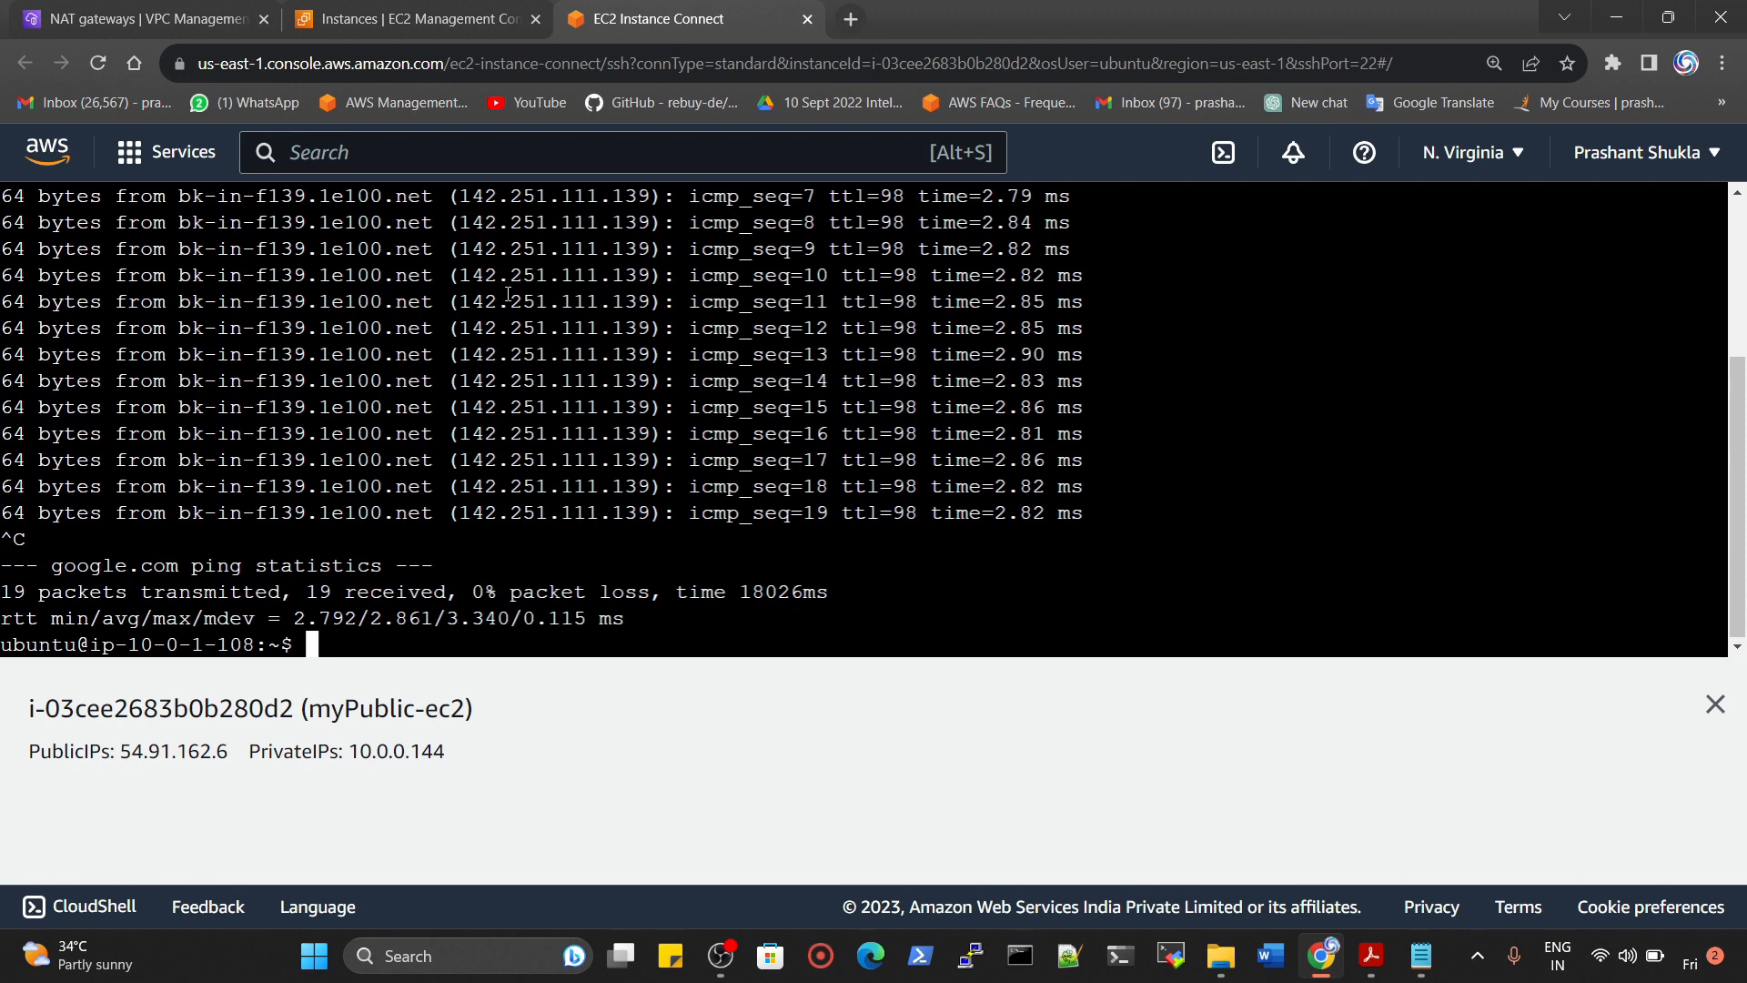
pyautogui.scroll(3, 508, 293)
pyautogui.scroll(-3, 516, 457)
pyautogui.click(807, 19)
# Delete the my-NAT-GW NAT gateway, entering "delete" as the confirmation text
pyautogui.click(182, 19)
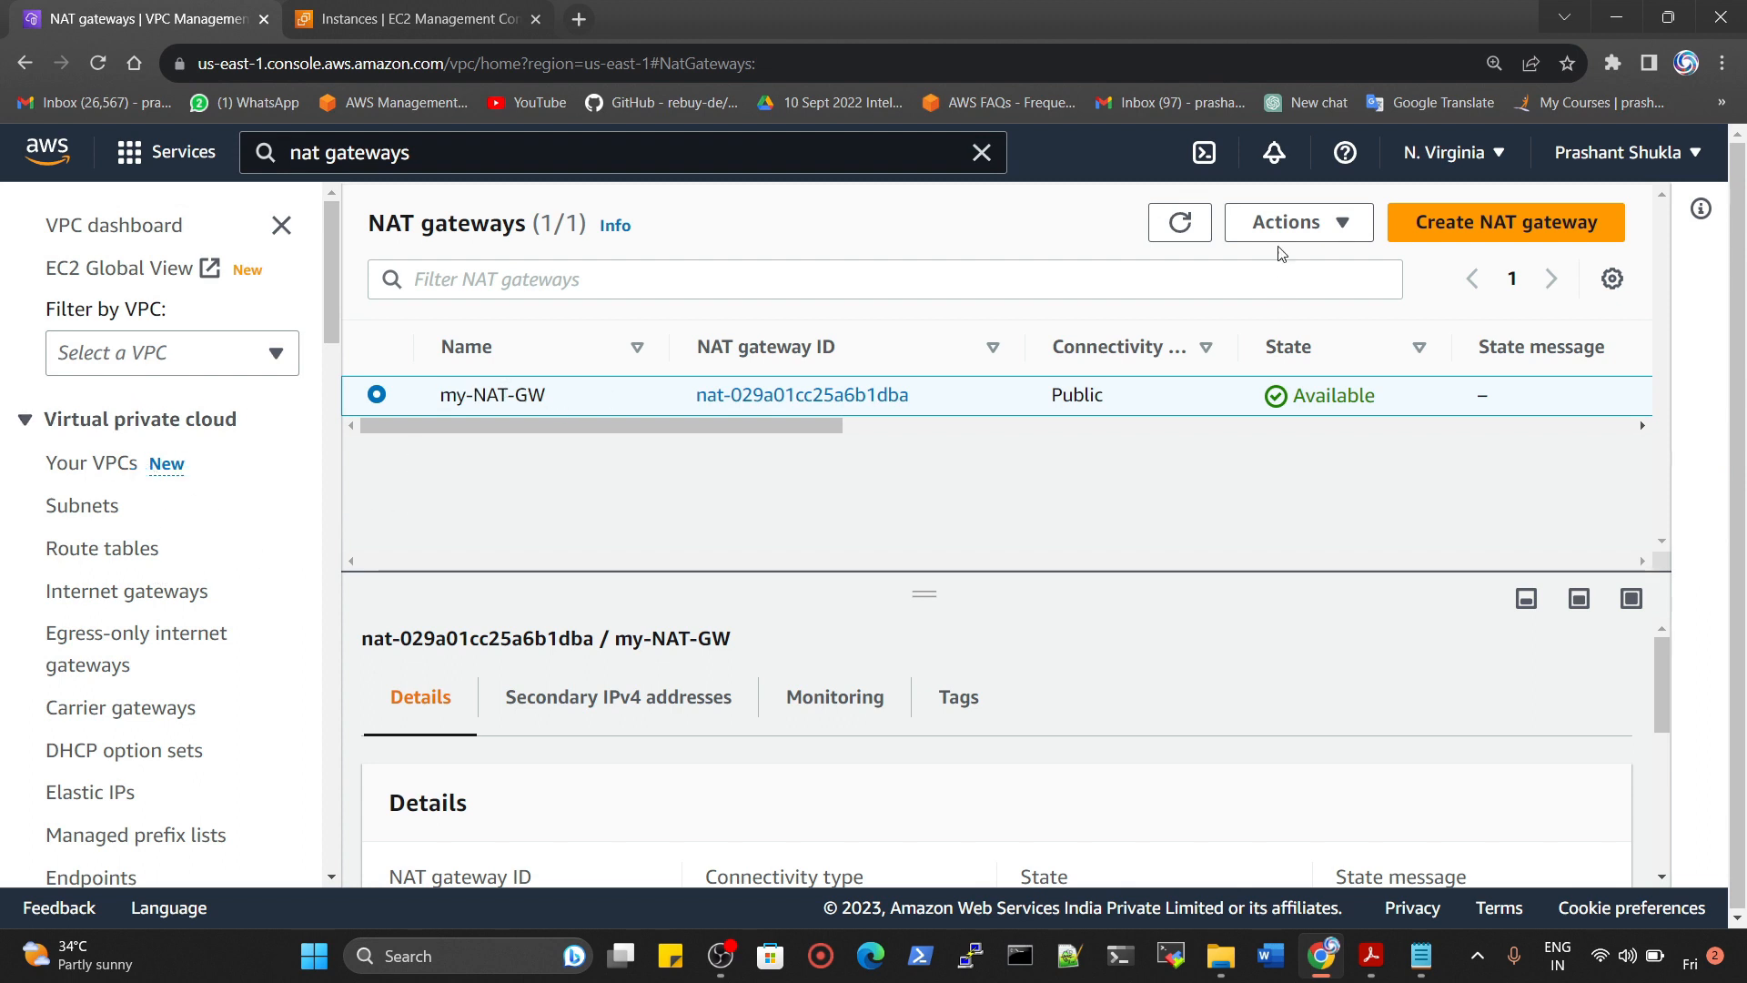
pyautogui.click(1332, 219)
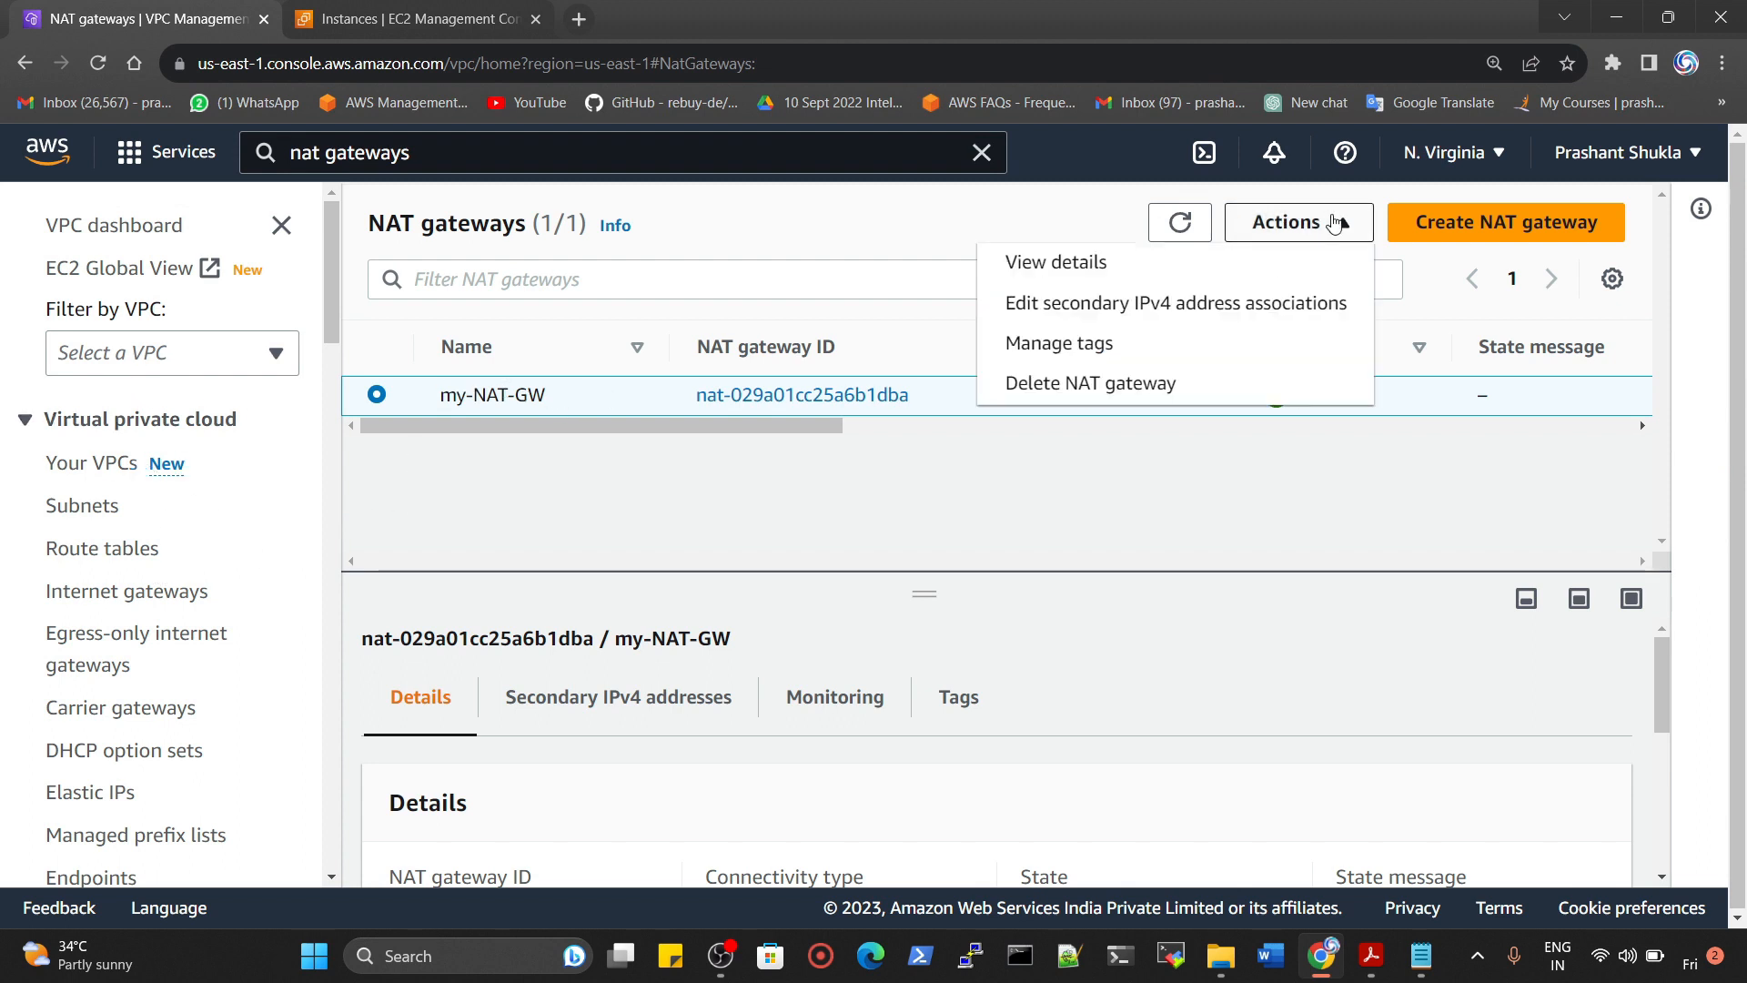
pyautogui.click(1081, 382)
pyautogui.click(937, 698)
pyautogui.write('de')
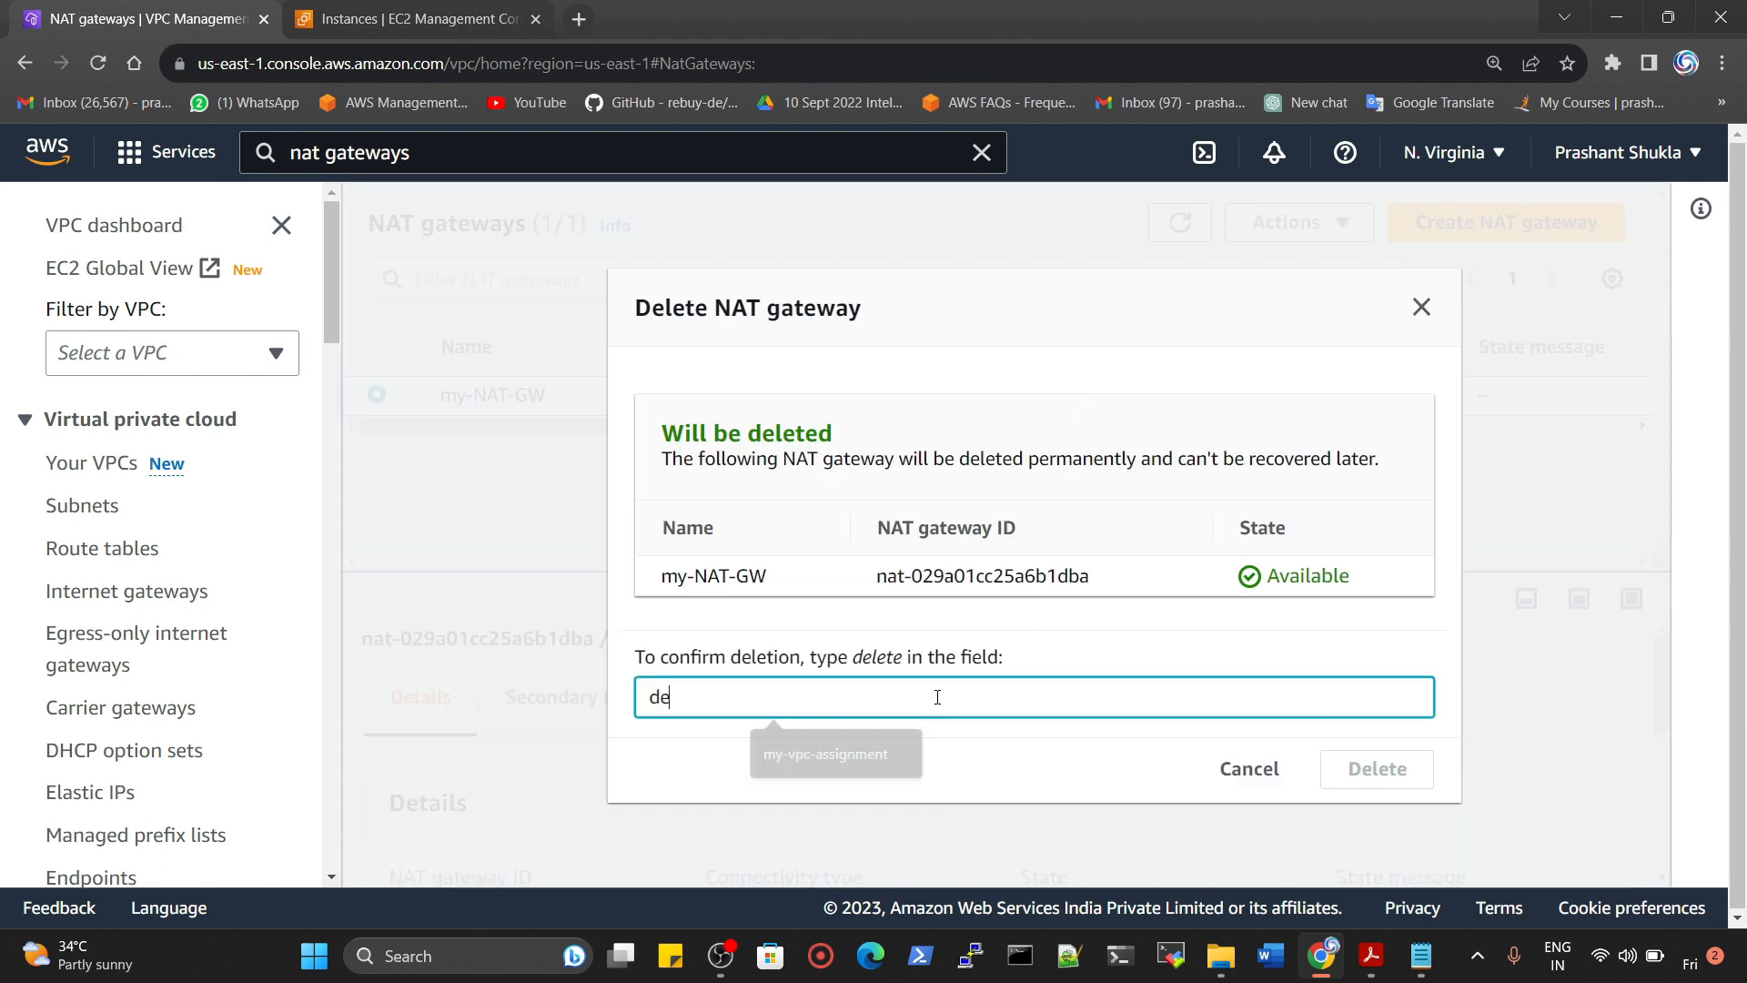
pyautogui.write('lete')
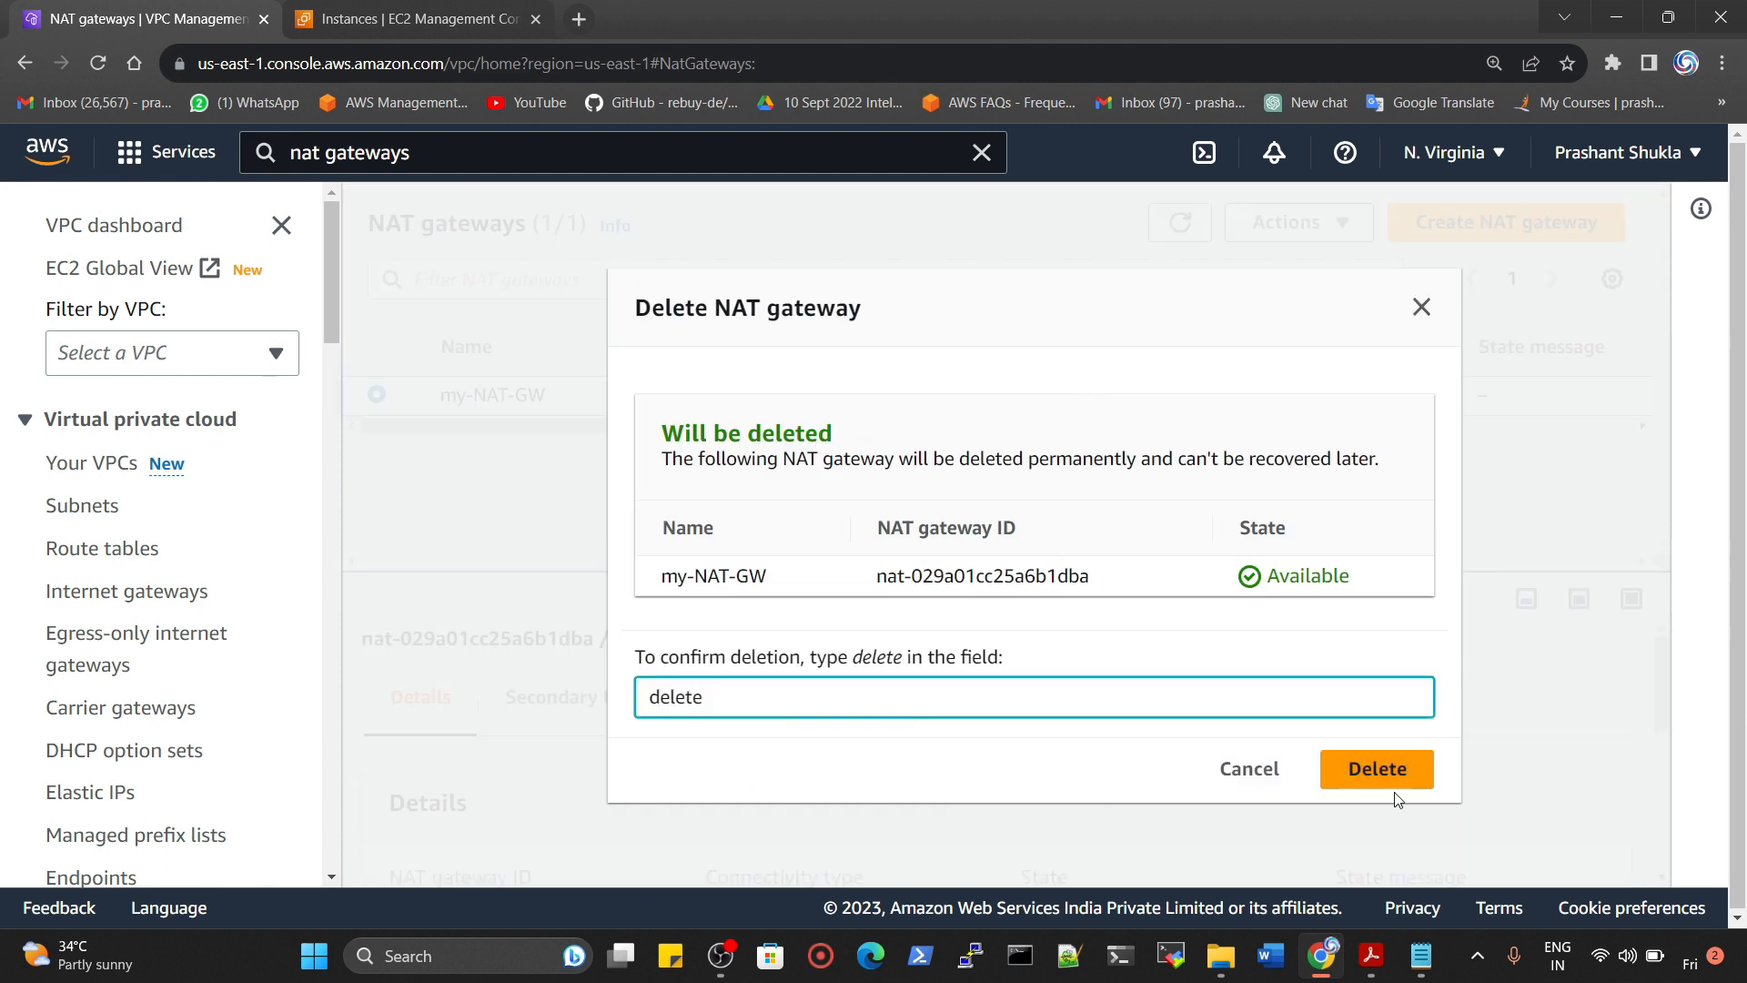
pyautogui.click(1372, 769)
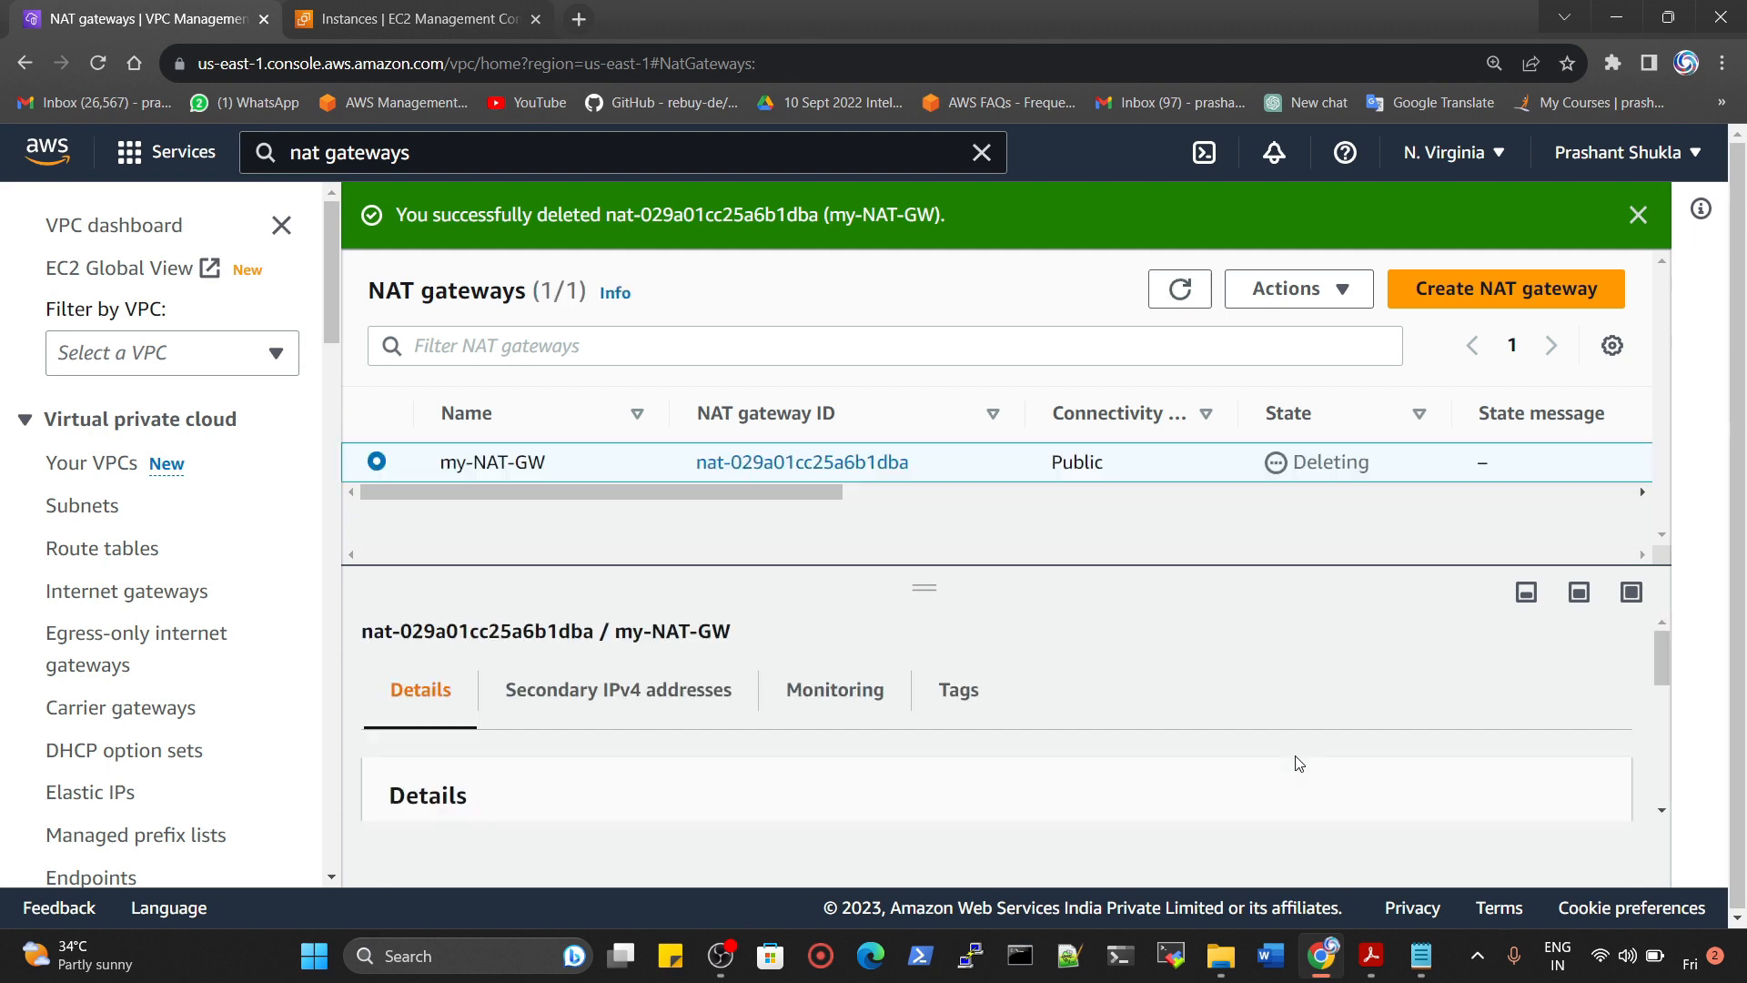